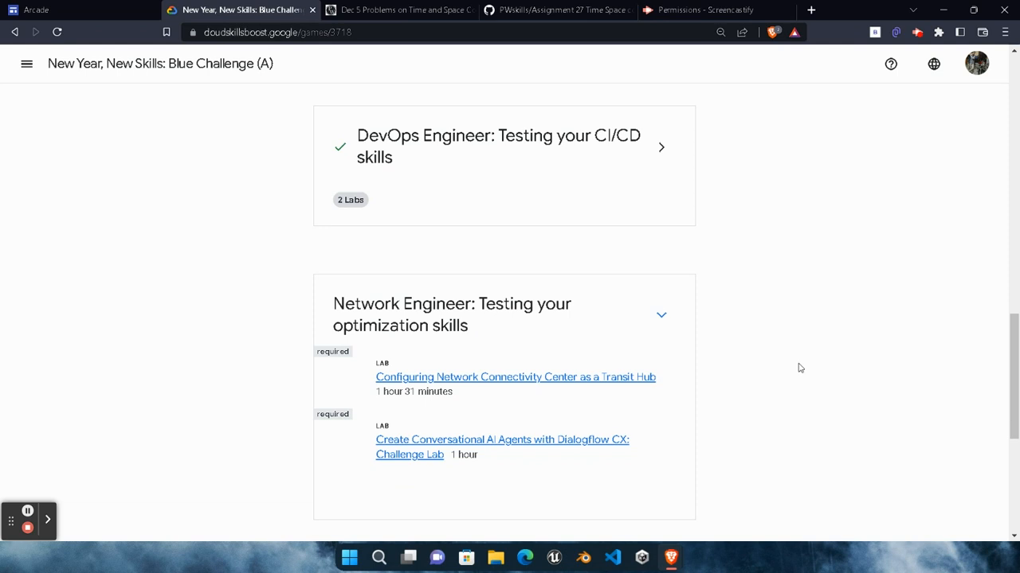
Open the lab "Configuring Network Connectivity Center as a Transit Hub" from the Network Engineer section and start it
scroll(801, 368, up, 5)
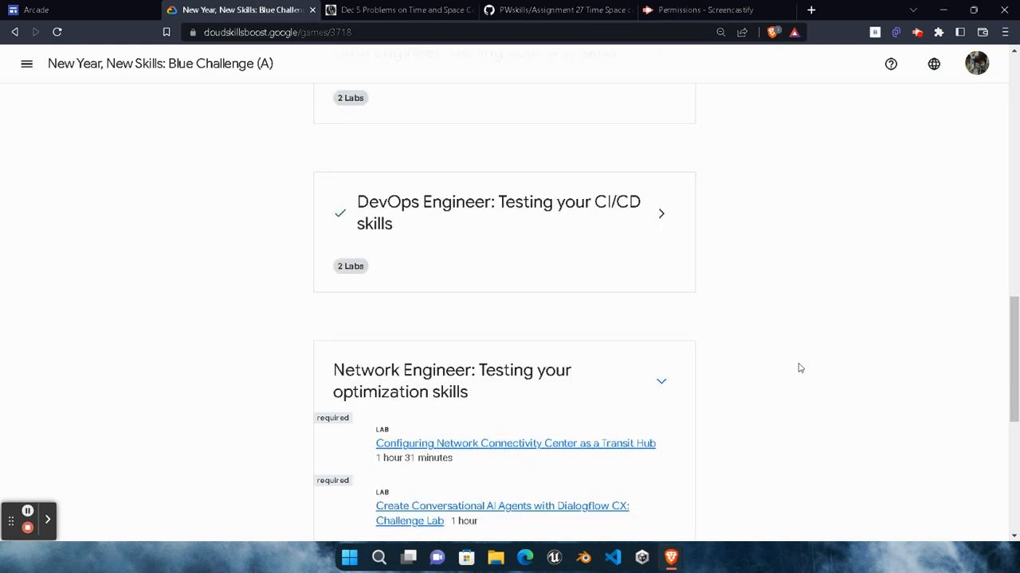
scroll(610, 384, up, 1)
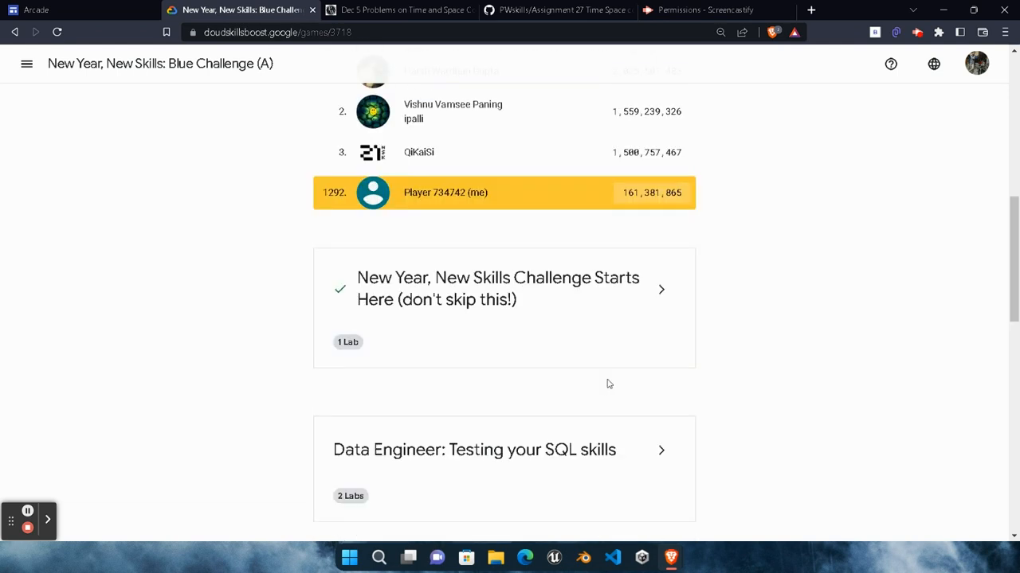
scroll(608, 383, up, 1)
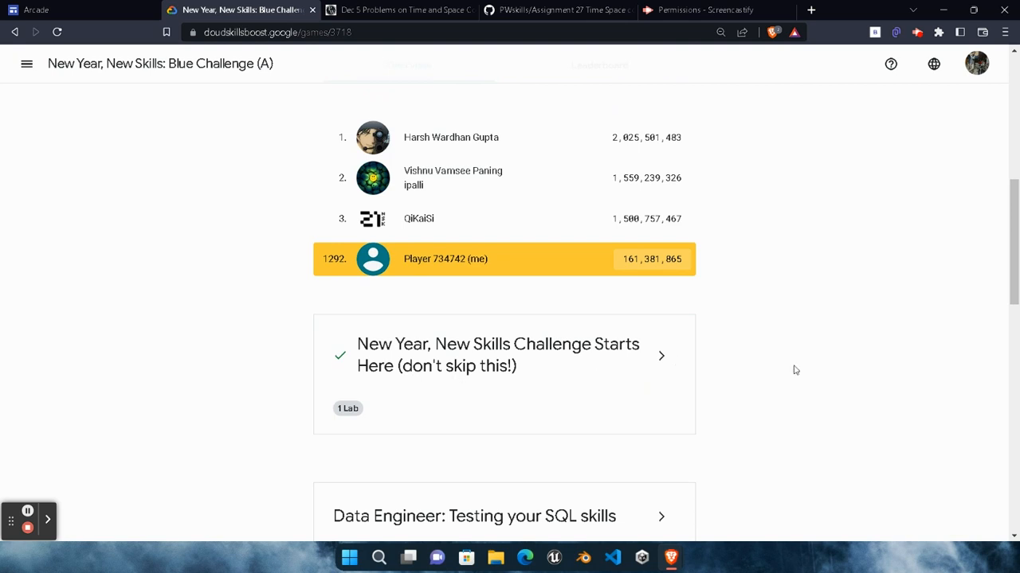
scroll(794, 370, down, 7)
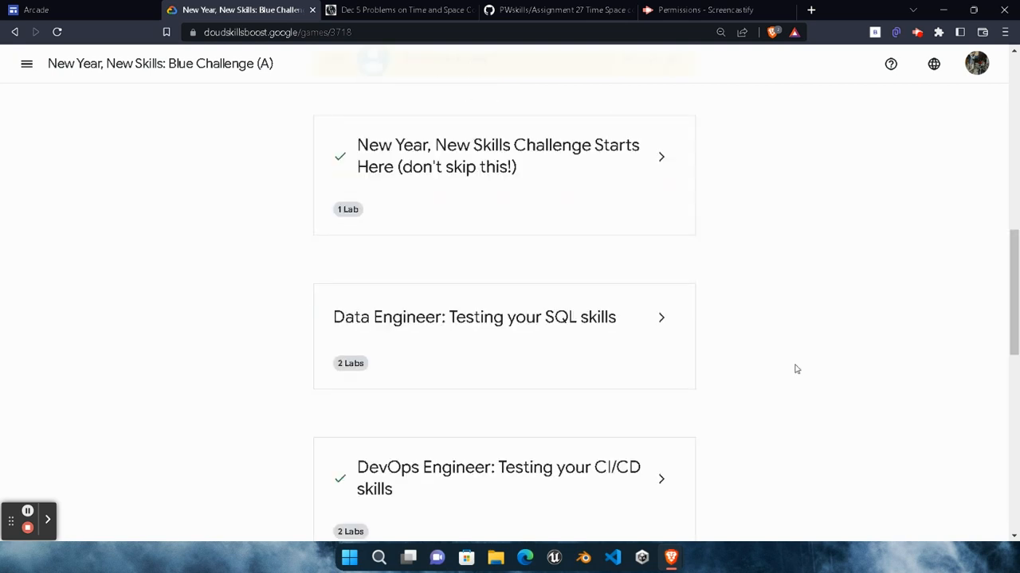
scroll(794, 370, down, 1)
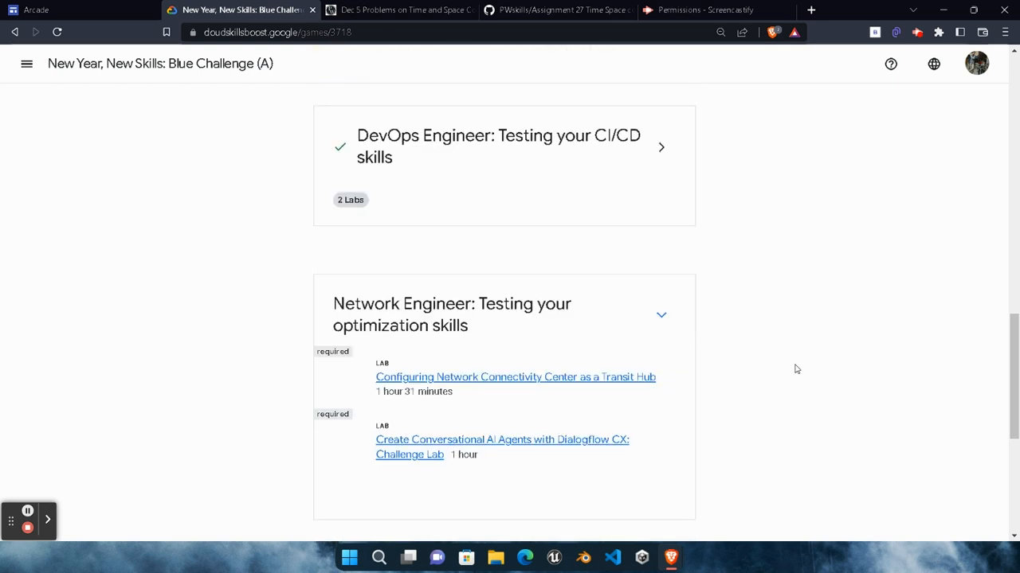
click(408, 388)
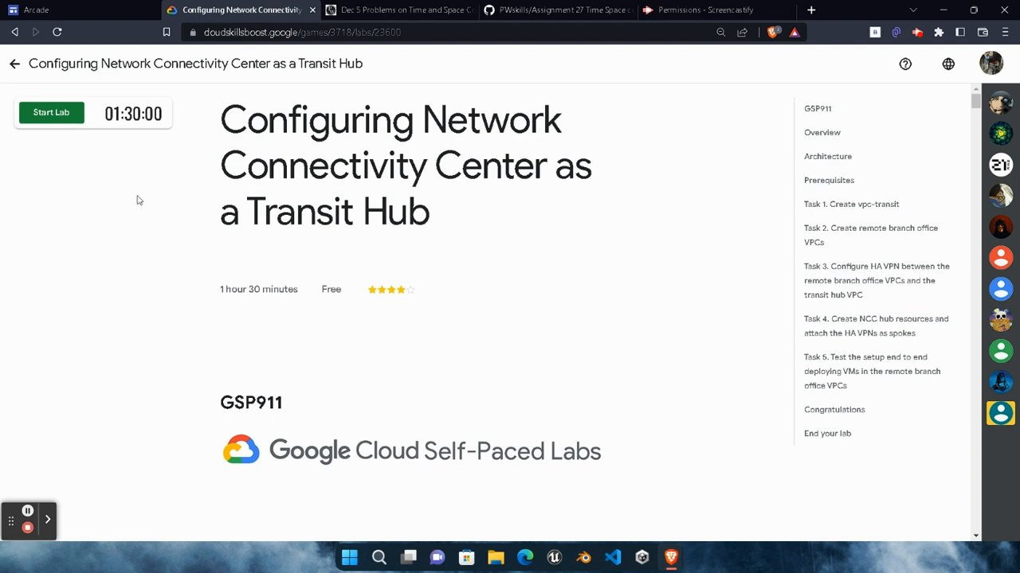
click(44, 114)
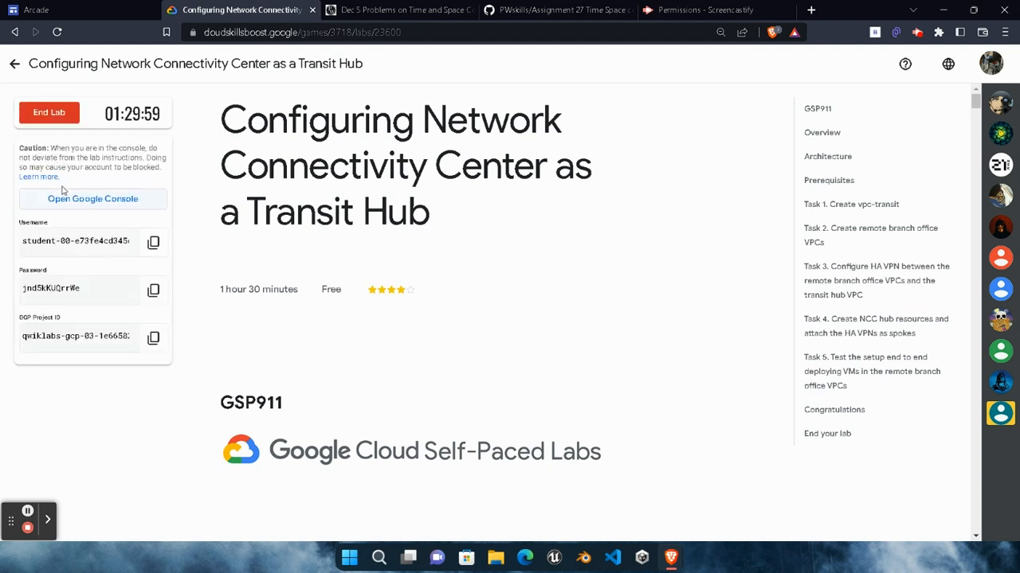
Open the Google console in a private window and submit the lab account's username on the sign-in page
right_click(110, 201)
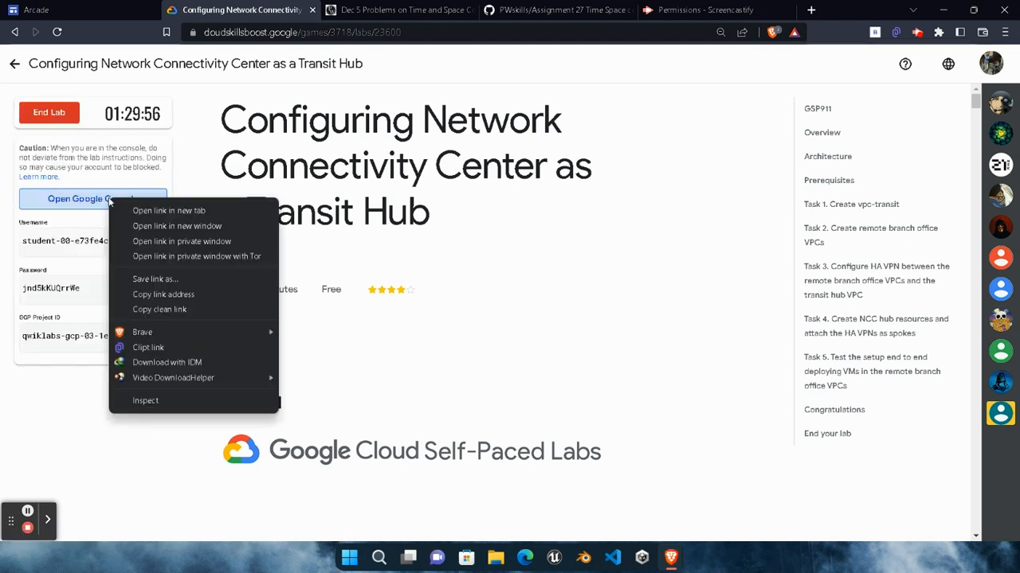
click(179, 240)
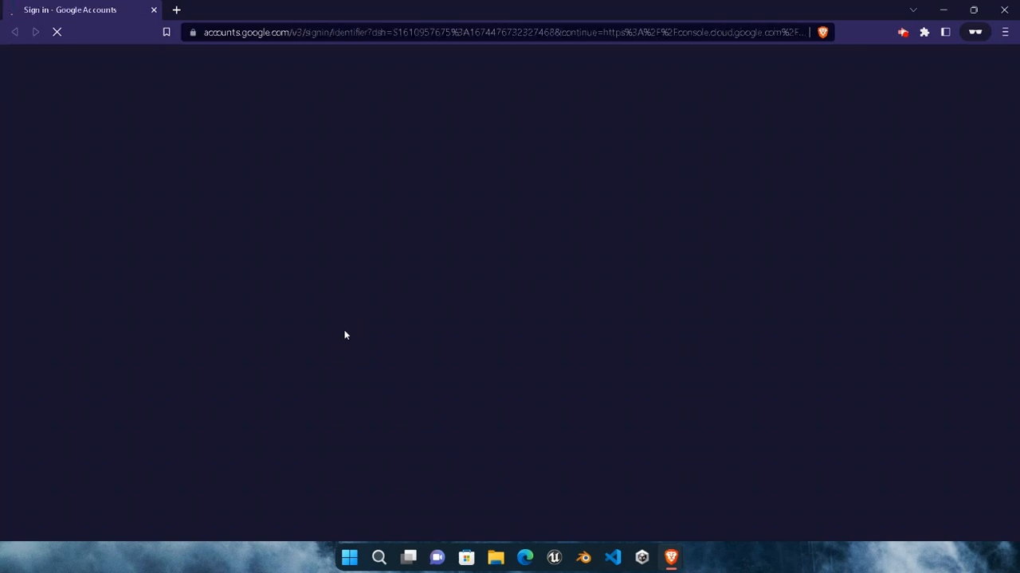
key(ctrl+v)
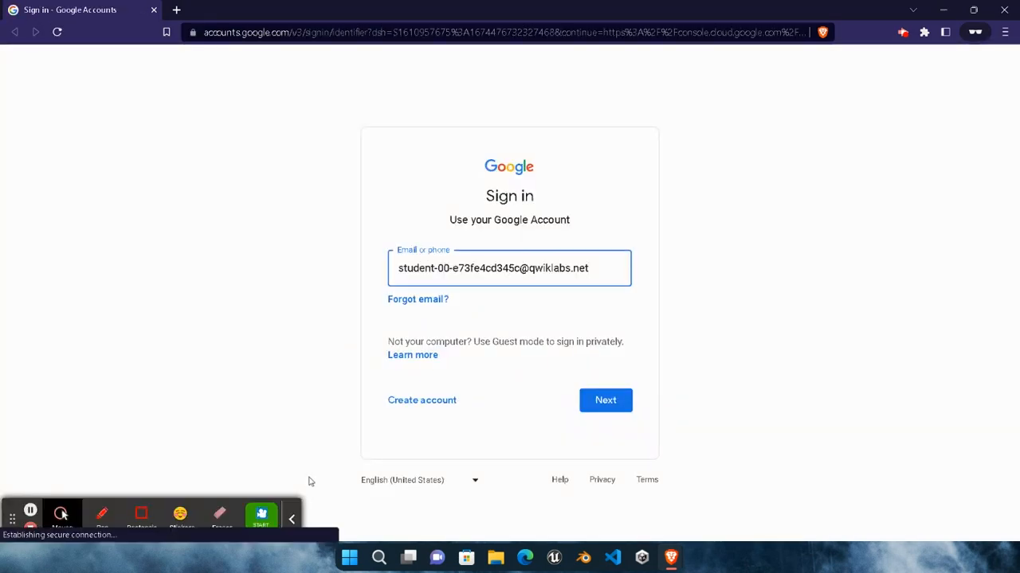
click(293, 518)
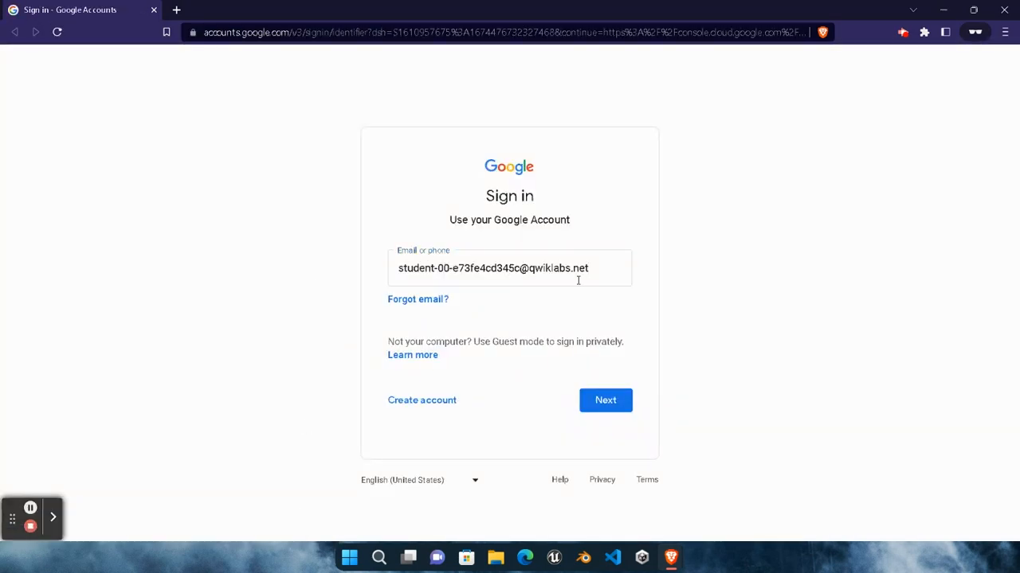
click(617, 412)
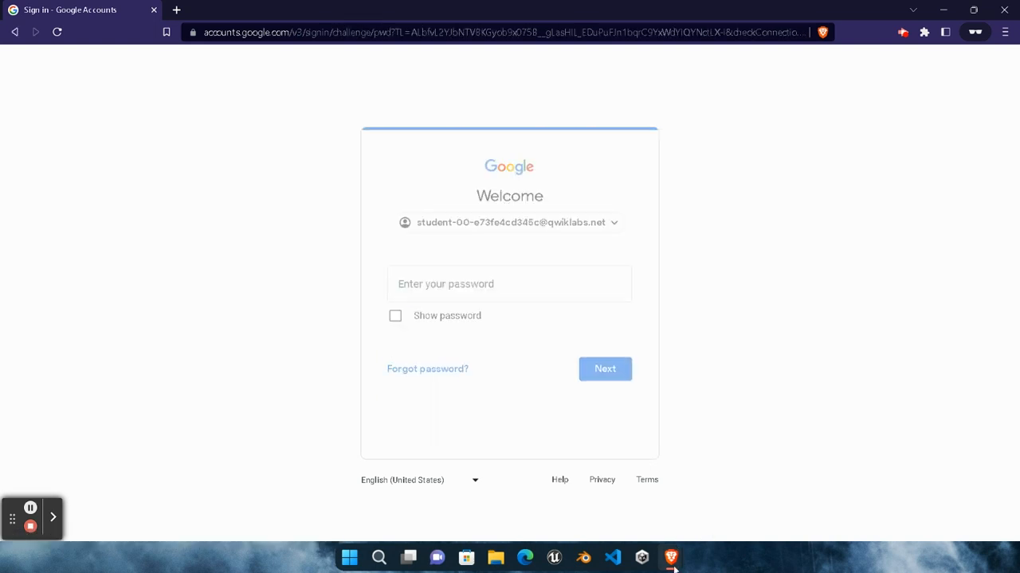
Copy the lab account's password from the lab page and sign in to the Google account with it
mouse_move(671, 560)
click(524, 489)
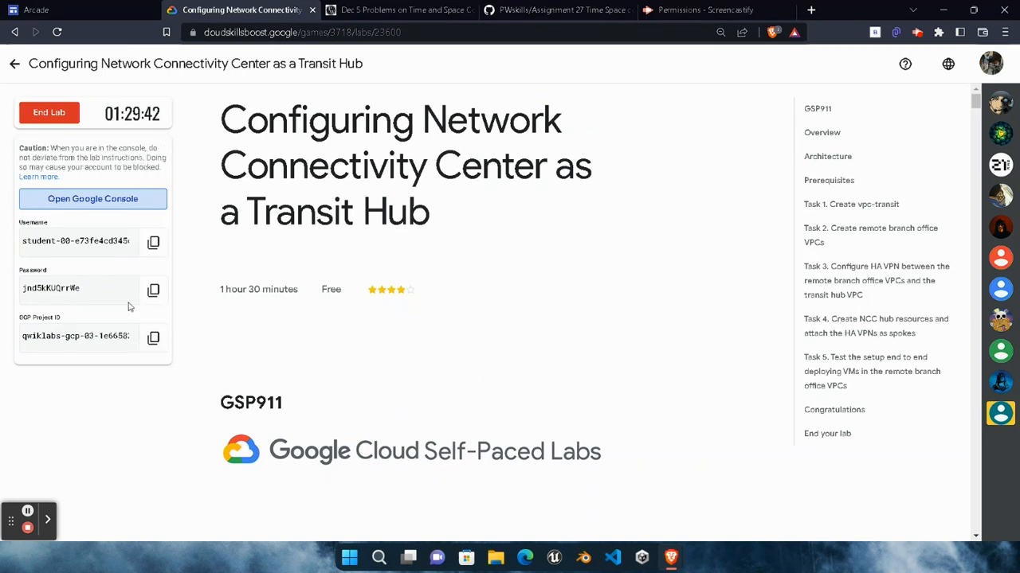
click(153, 290)
mouse_move(670, 558)
click(817, 485)
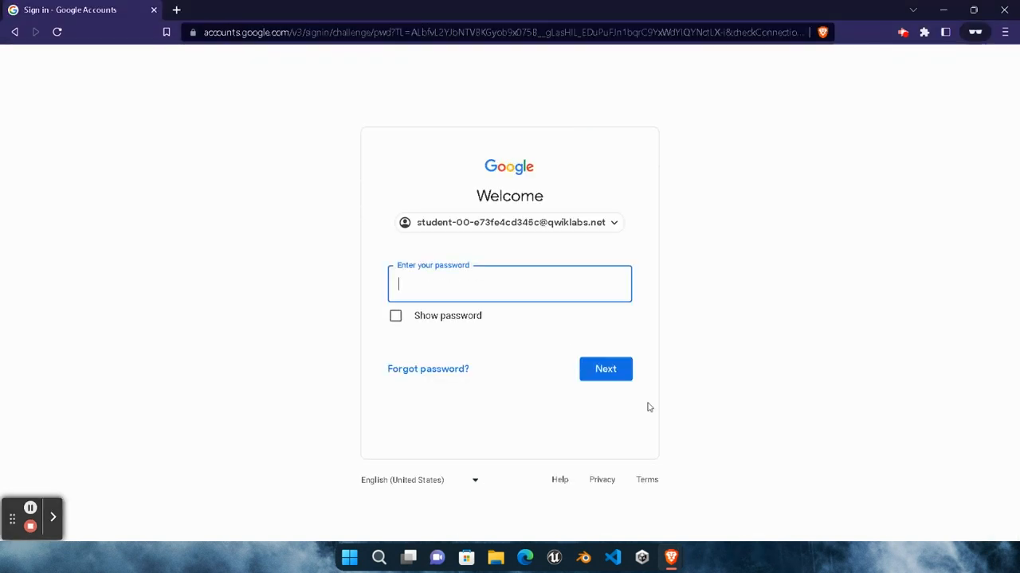
key(ctrl+v)
click(592, 371)
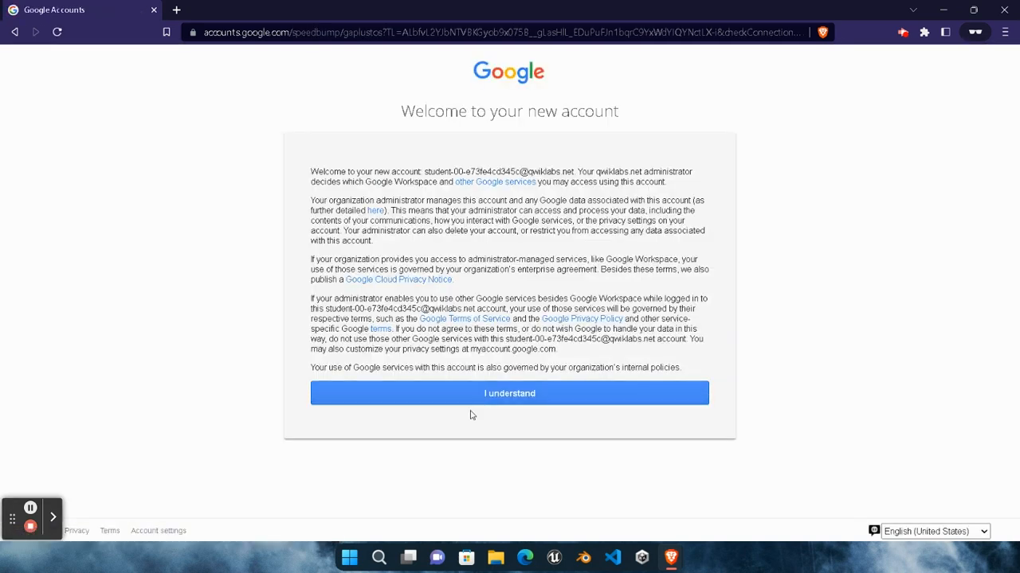
Acknowledge the new account notice and agree to the Google Cloud Terms of Service
click(474, 393)
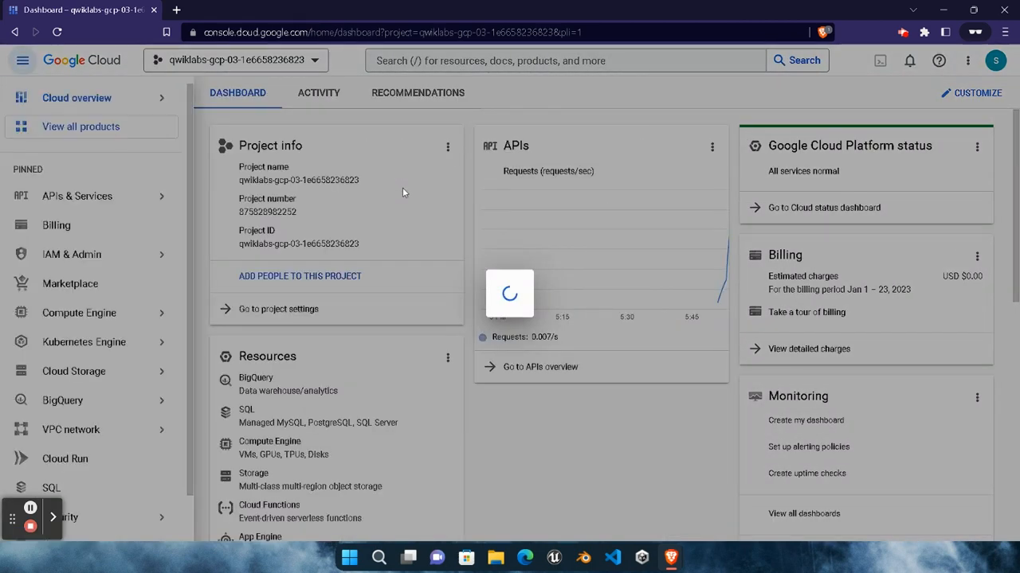
click(345, 379)
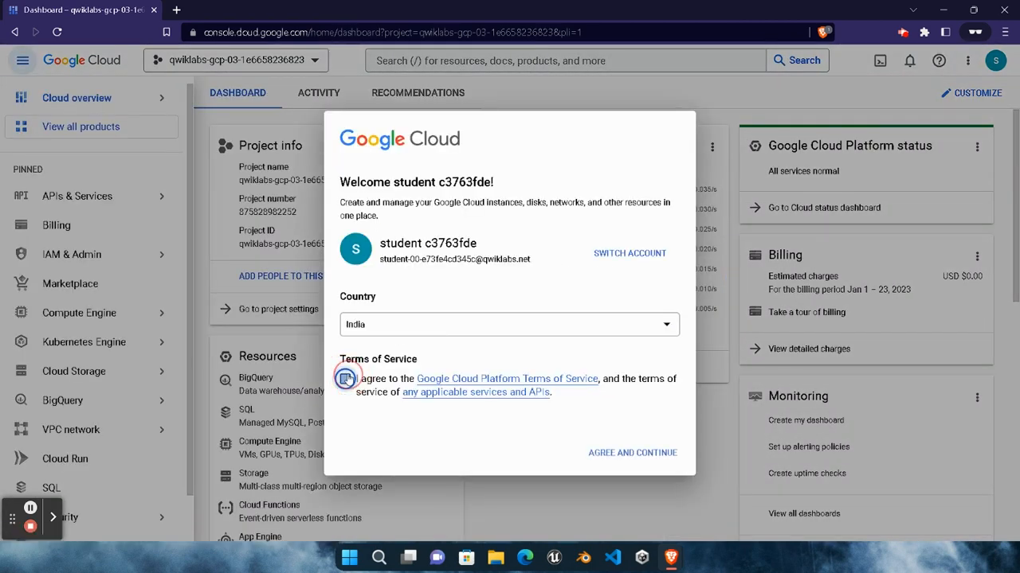
click(583, 450)
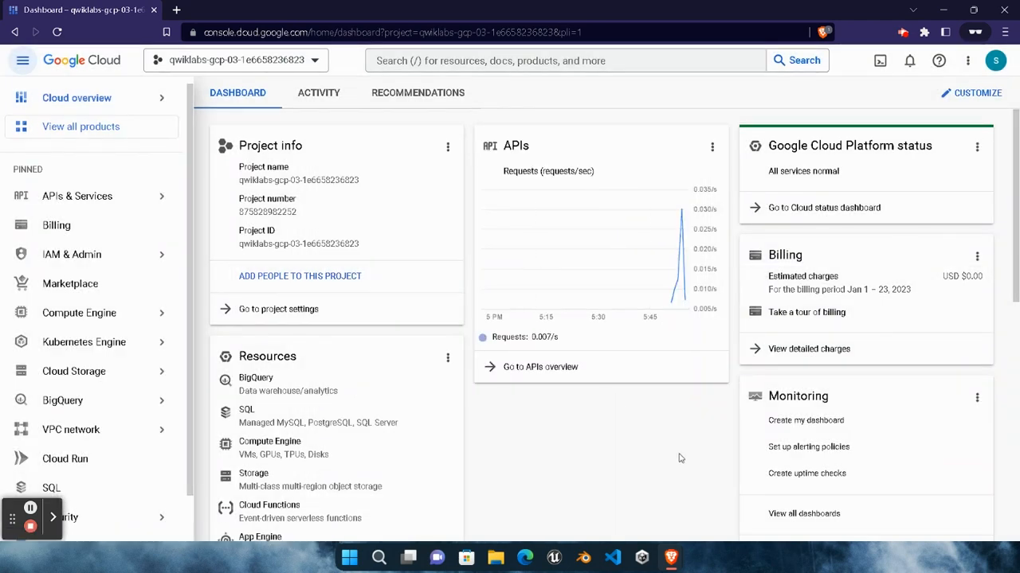
Go to Task 1 in the lab instructions and copy the network name vpc-transit
mouse_move(671, 558)
click(538, 517)
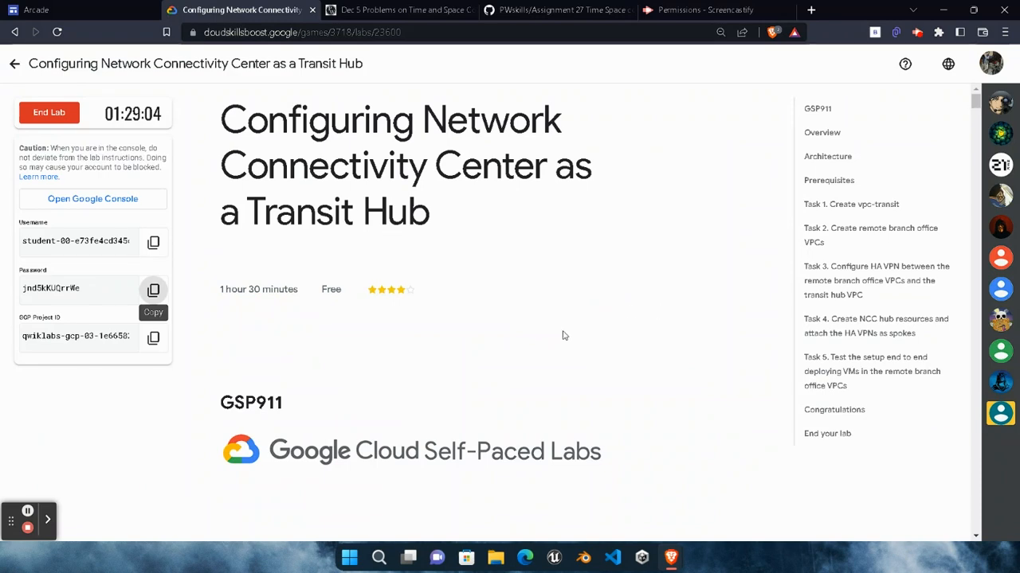
click(846, 208)
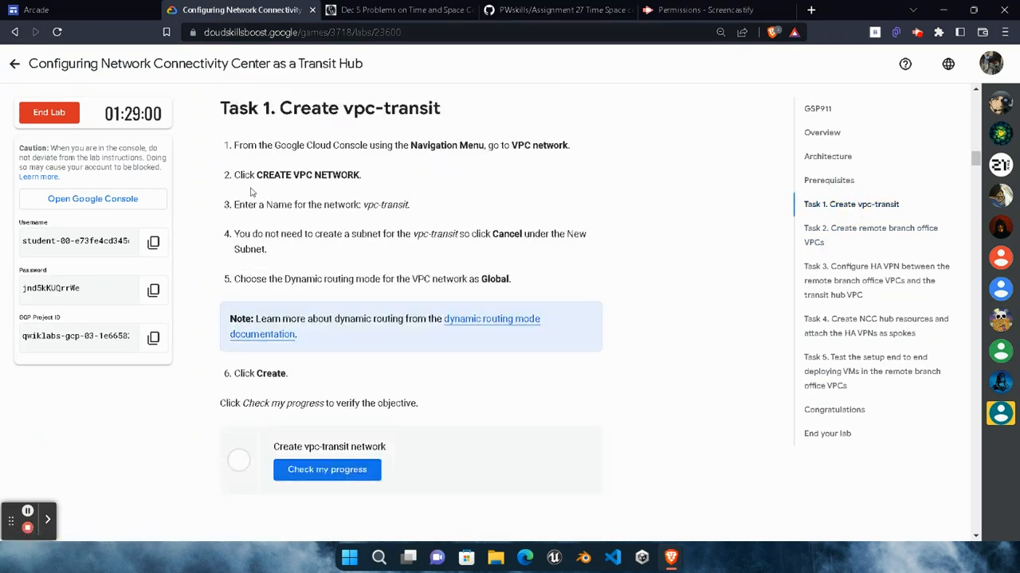
drag(364, 205, 408, 209)
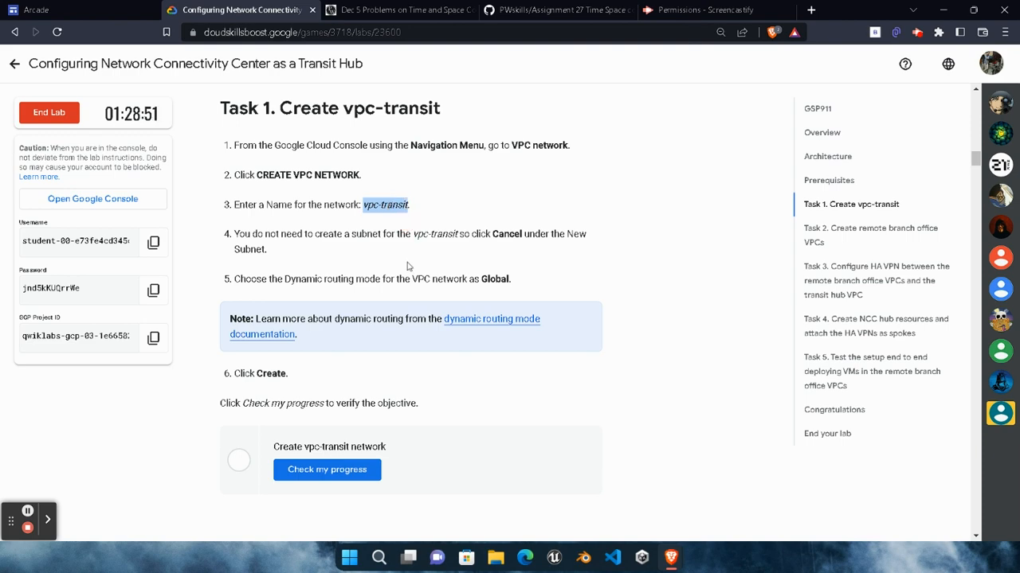
Switch back to the Google Cloud console and search for VPC networks to open that page
click(813, 478)
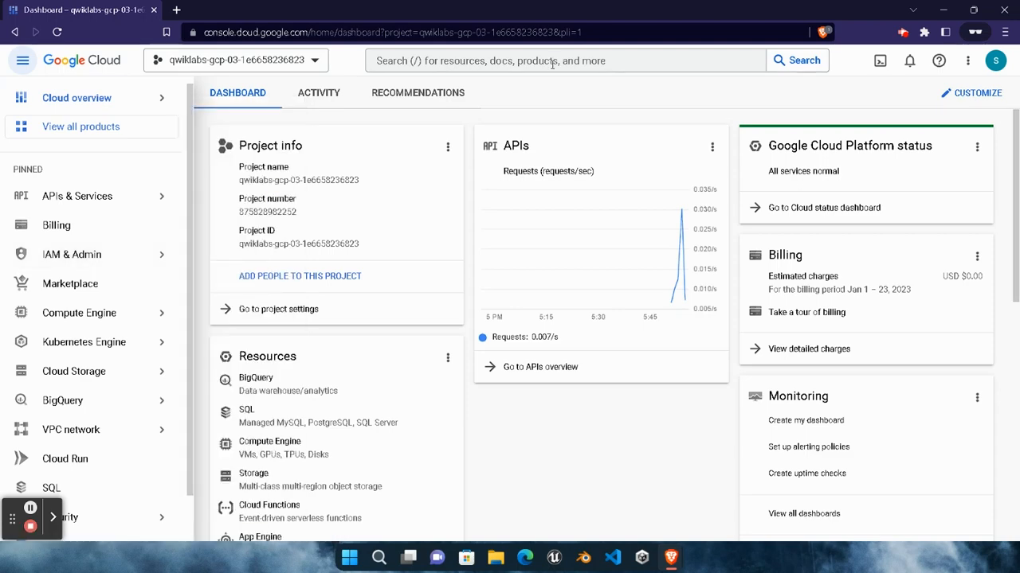
key(v)
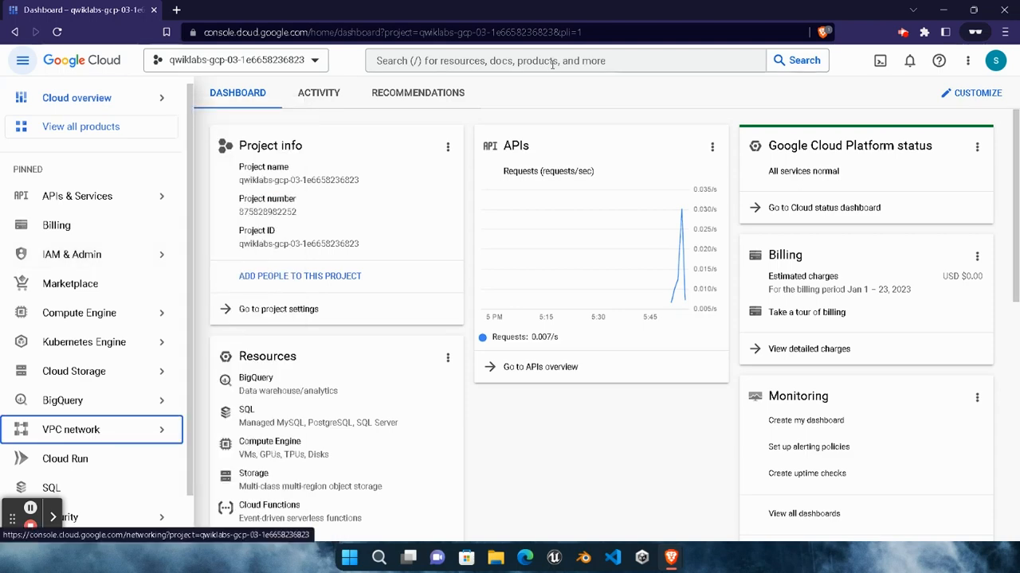
click(552, 61)
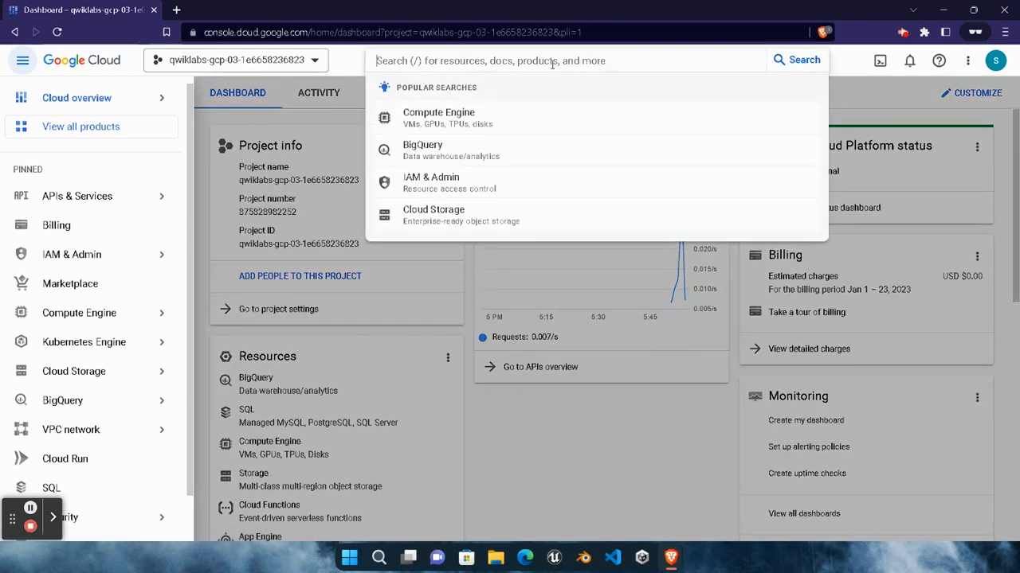
text(vpc n)
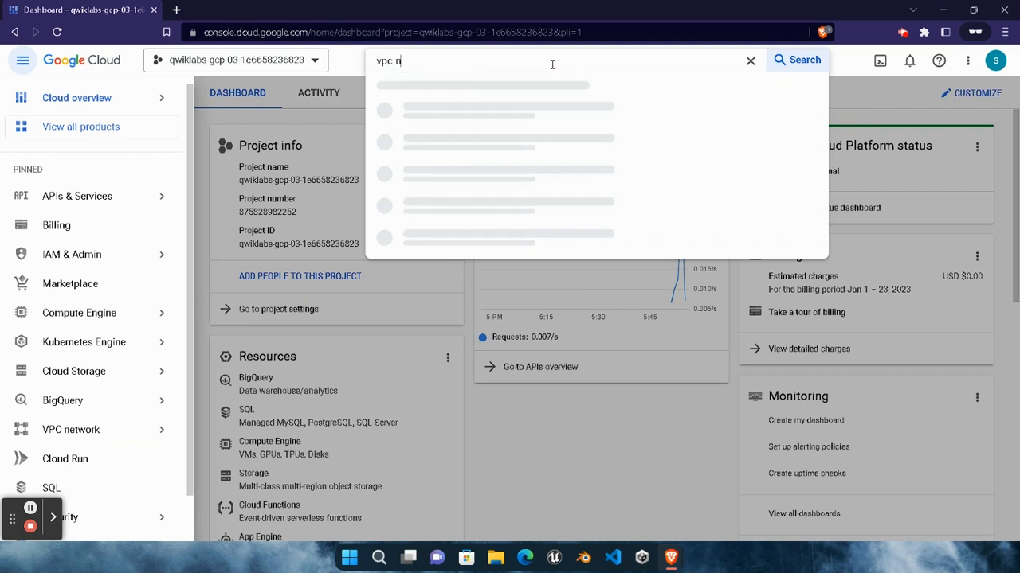
text(etworks)
click(503, 181)
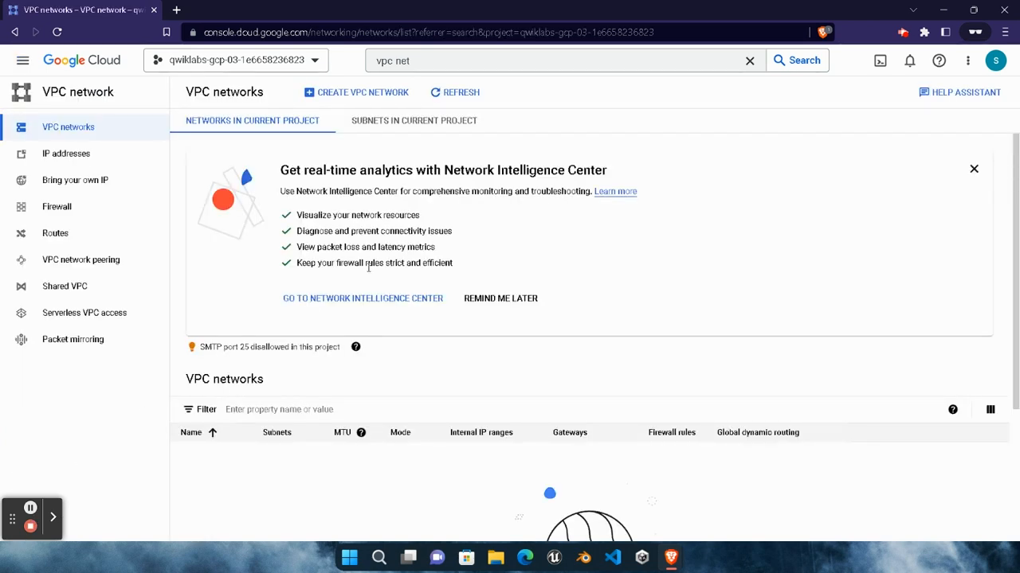
Begin a new VPC network named vpc-transit and discard its new subnet
click(380, 104)
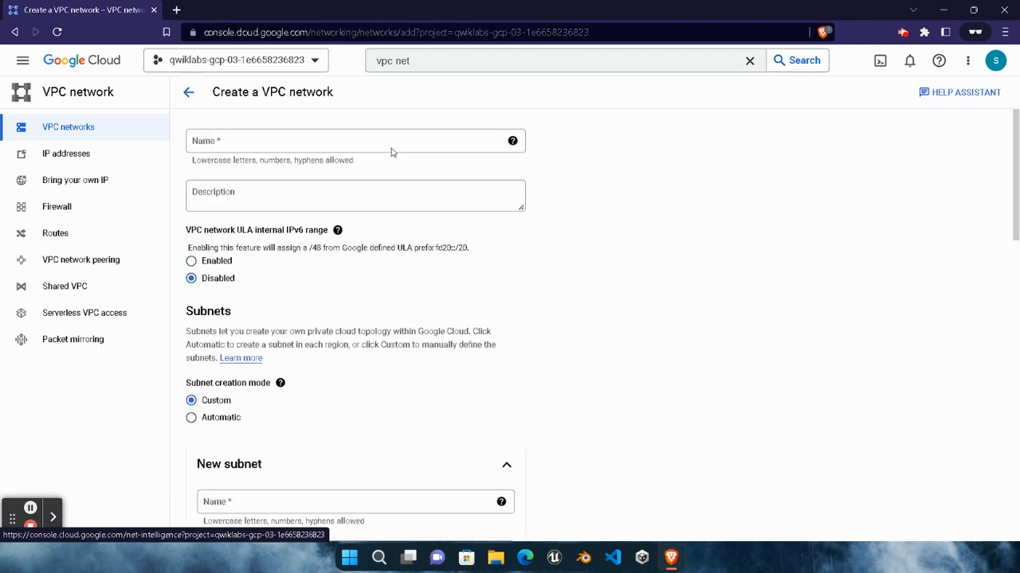
click(392, 141)
key(ctrl+v)
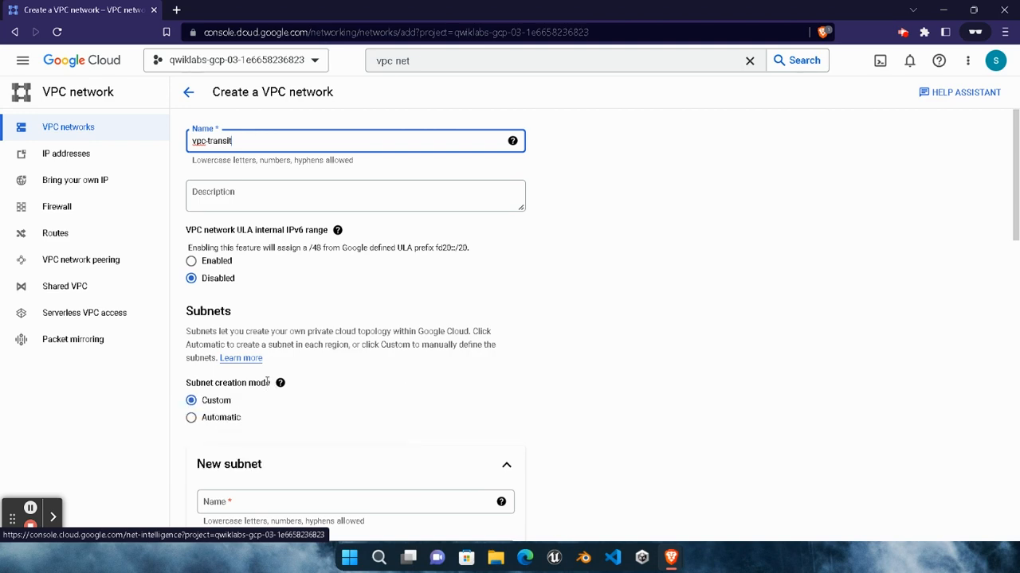
scroll(302, 382, down, 7)
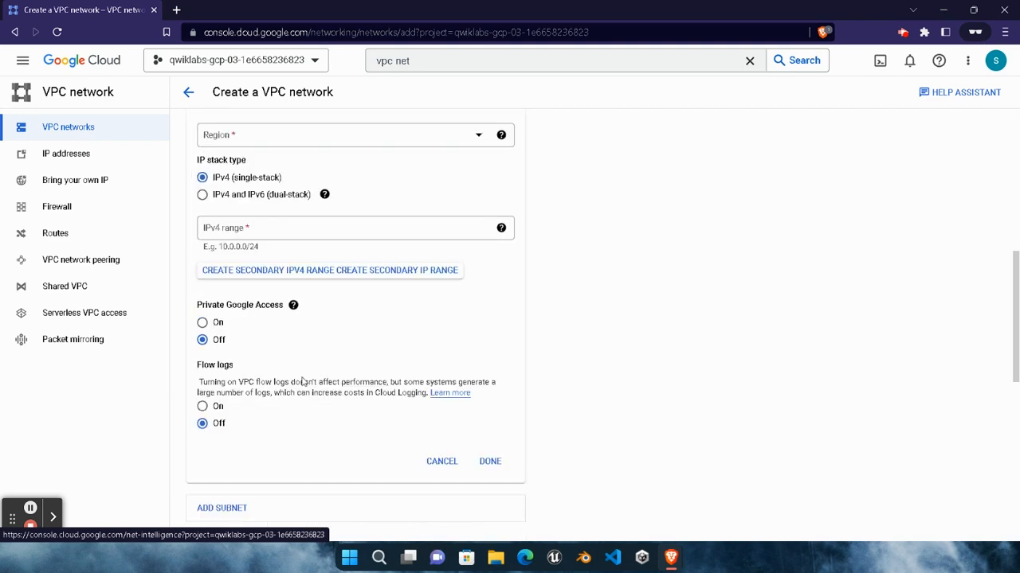
click(442, 329)
Set the dynamic routing mode to Global and create the VPC network
scroll(319, 366, down, 4)
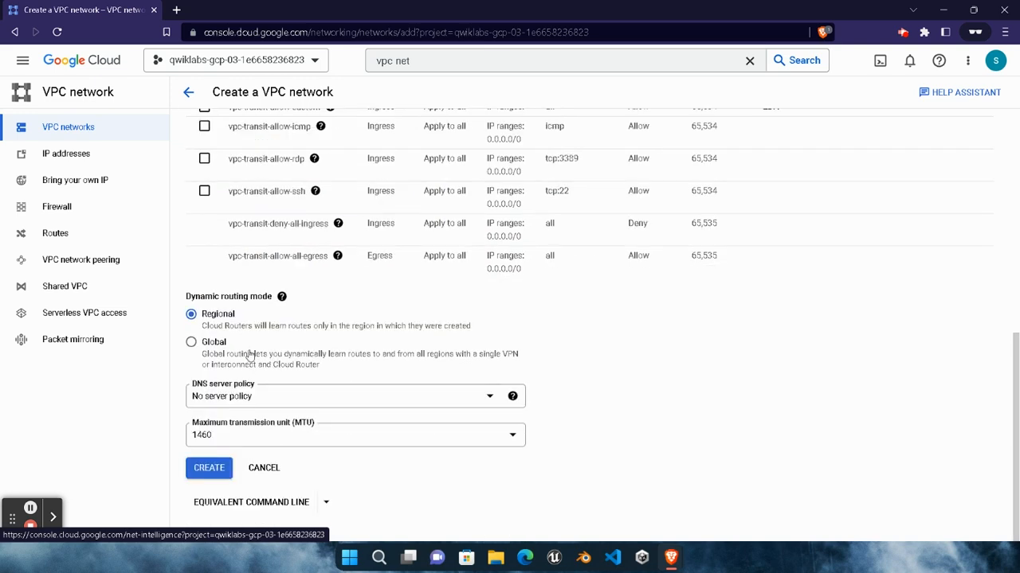
click(191, 342)
click(204, 467)
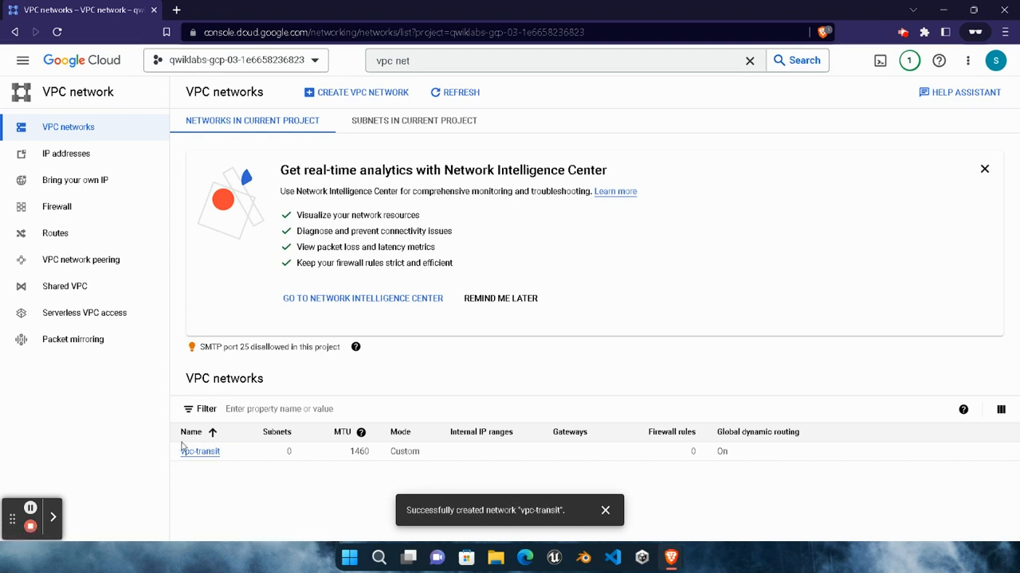
Return to the lab page and check the progress of the "Create vpc-transit network" objective
mouse_move(671, 557)
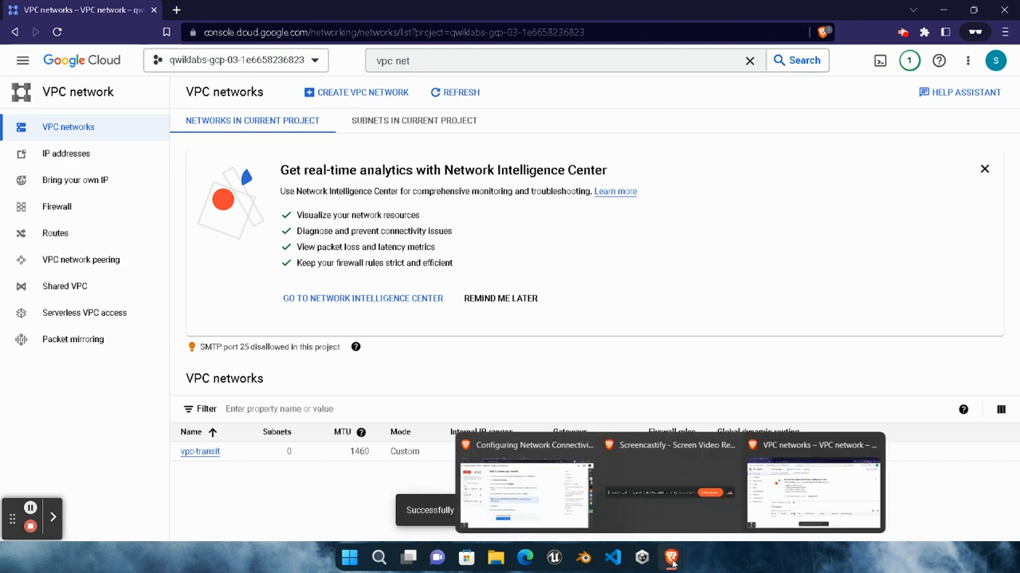
click(518, 478)
scroll(345, 380, down, 2)
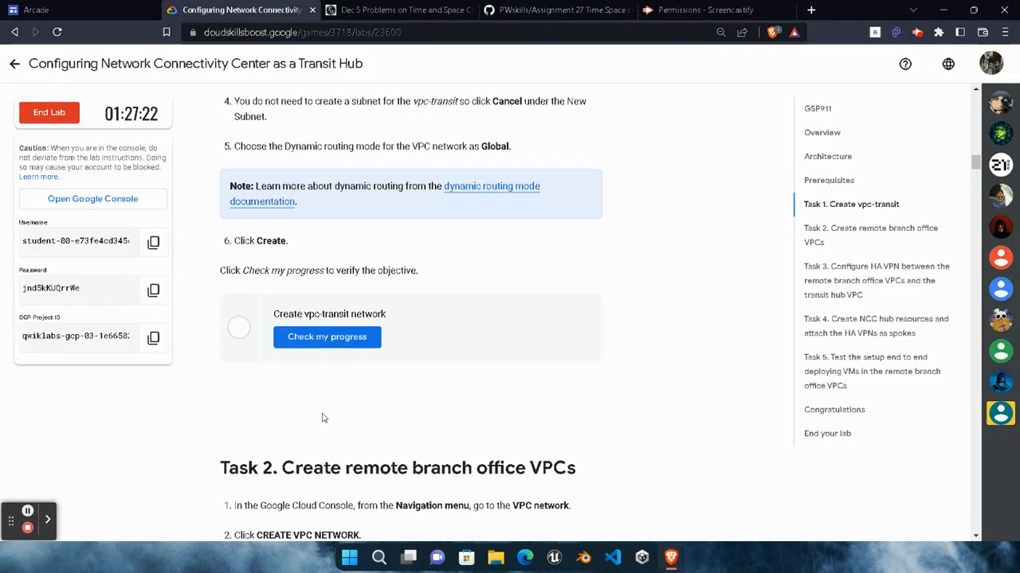
click(327, 336)
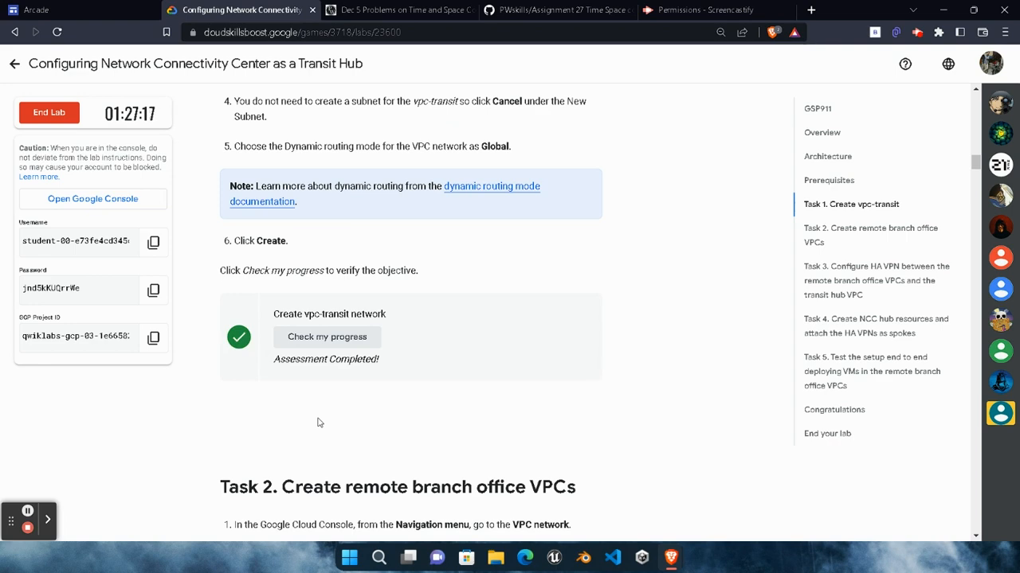
scroll(317, 422, down, 3)
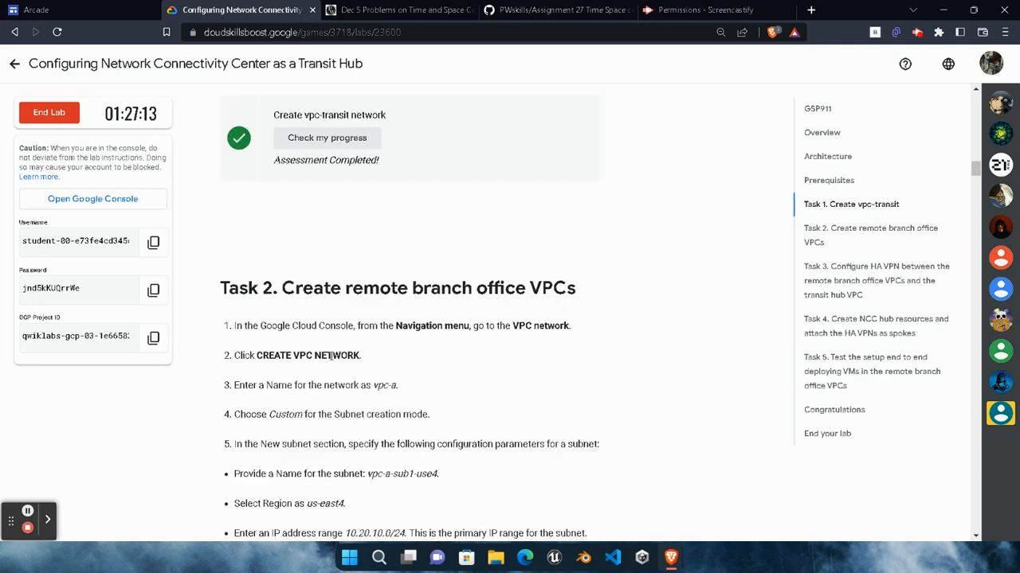
Look up the first branch network's name in the lab instructions and begin a new VPC network named vpc-a in the Google Cloud console
drag(376, 385, 396, 386)
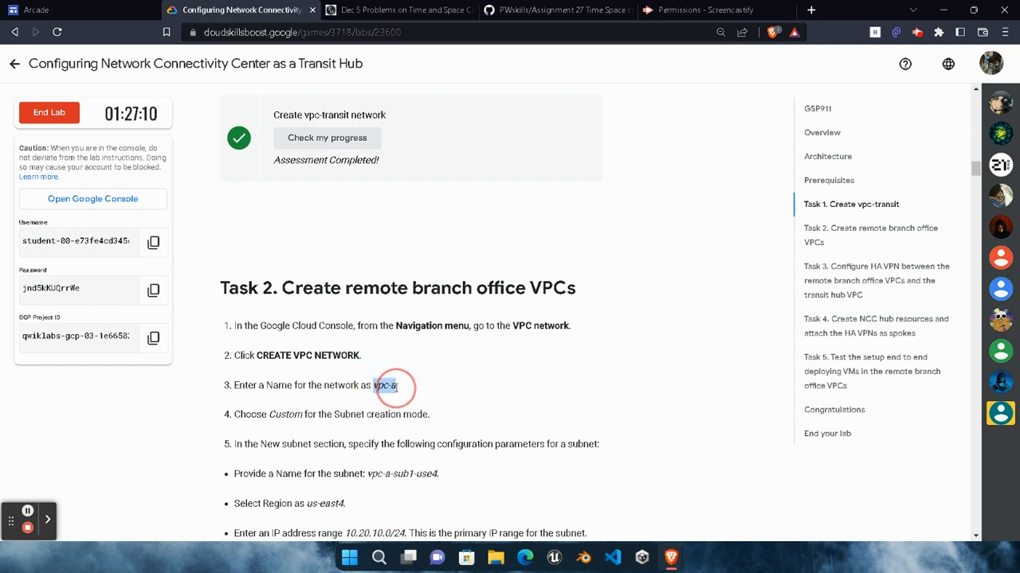
mouse_move(670, 558)
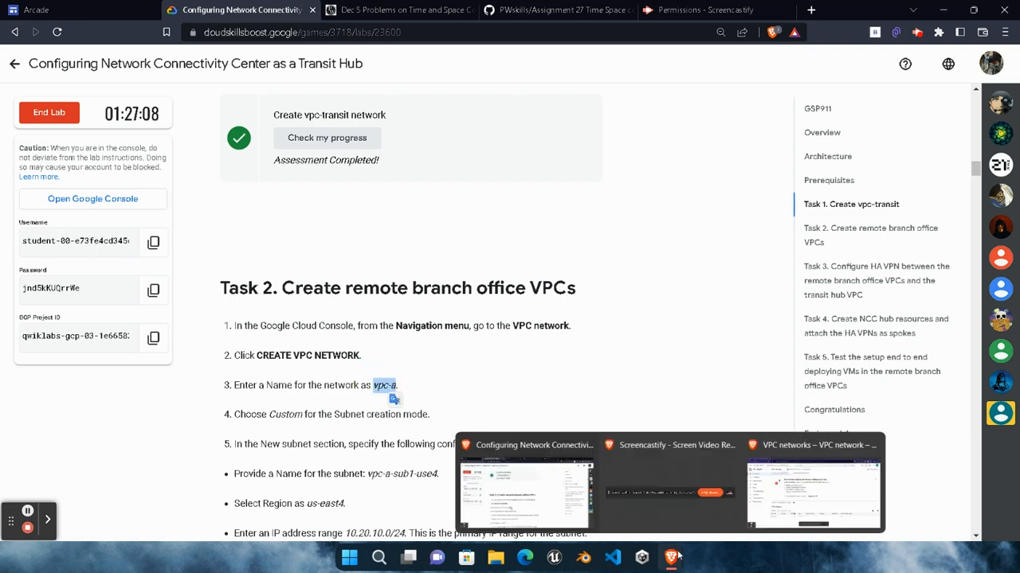
click(832, 474)
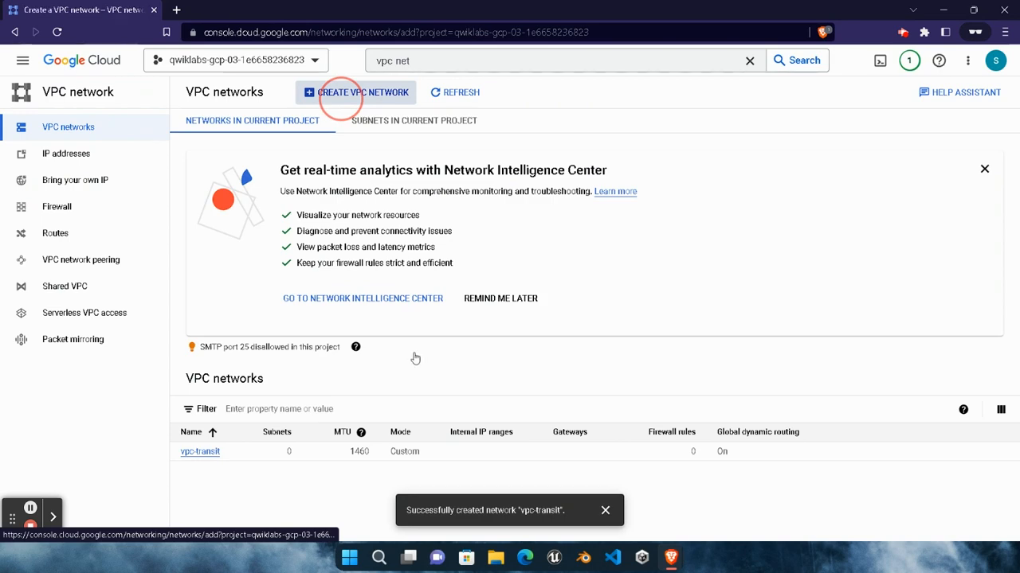
click(366, 146)
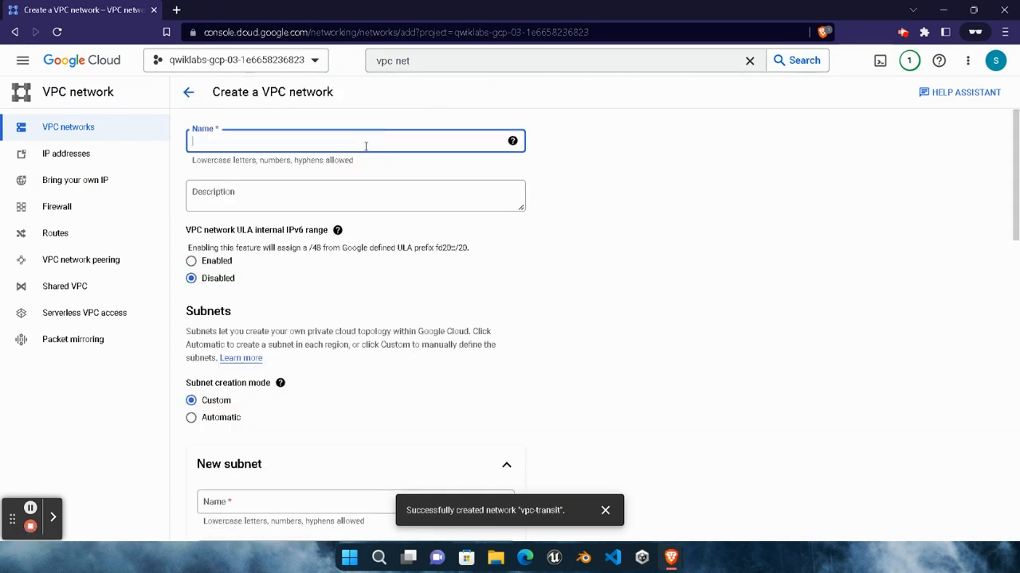
text(vpc-a)
Copy the subnet name vpc-a-sub1-use4 from the lab page and enter it as the new subnet's name in the console
mouse_move(675, 558)
click(532, 489)
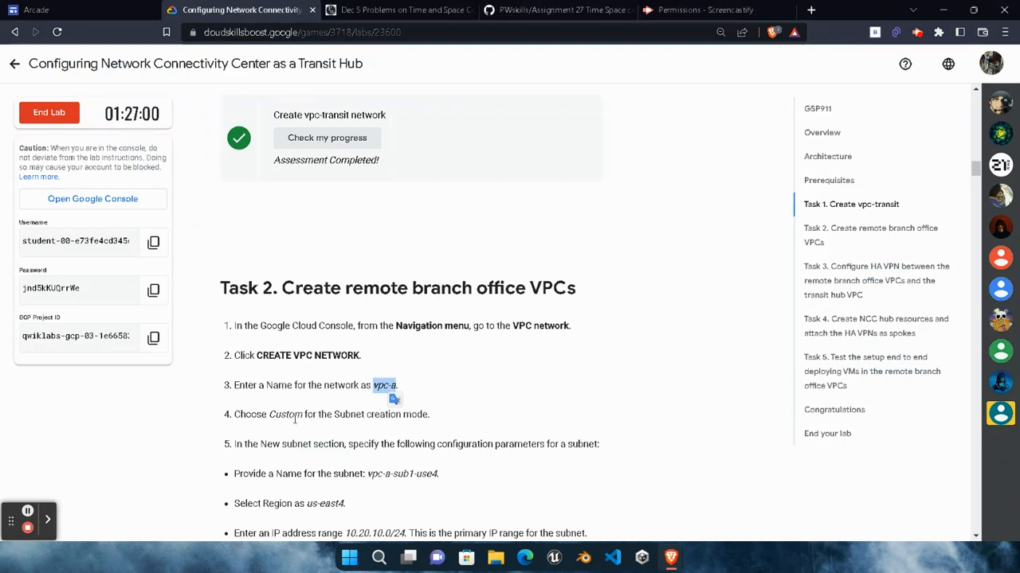
scroll(308, 429, down, 1)
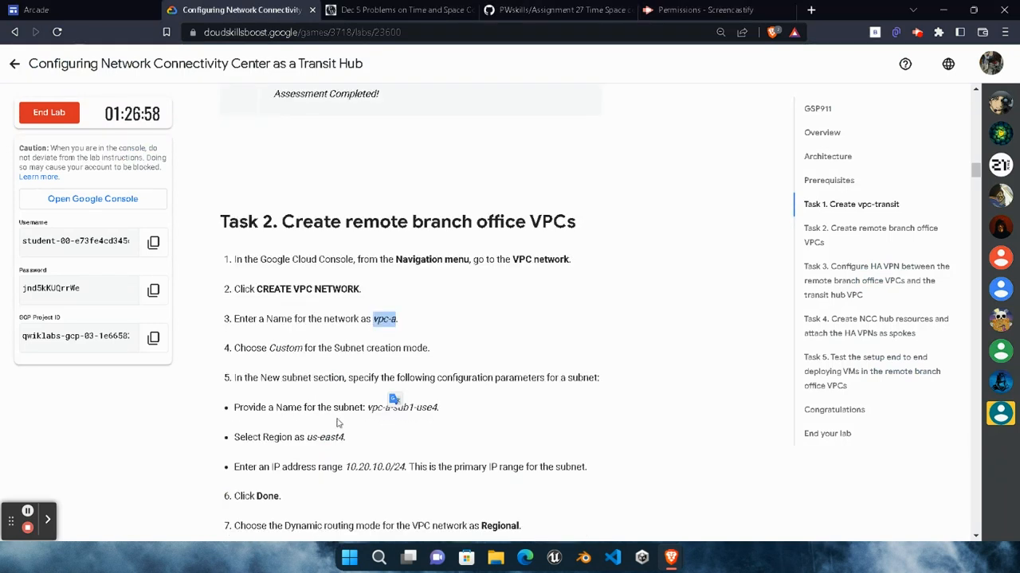
drag(370, 411, 438, 411)
key(ctrl+c)
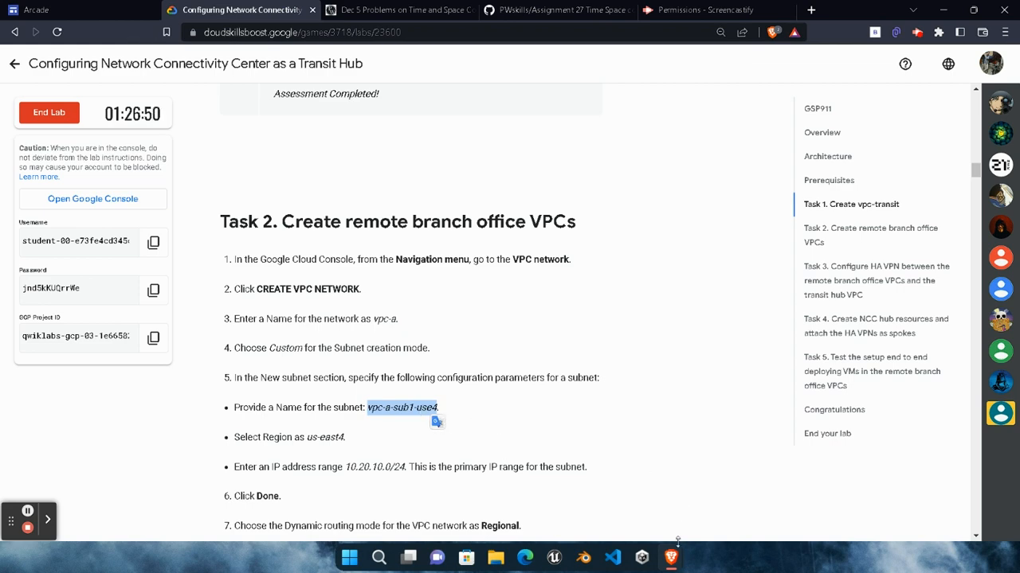
mouse_move(672, 556)
click(828, 478)
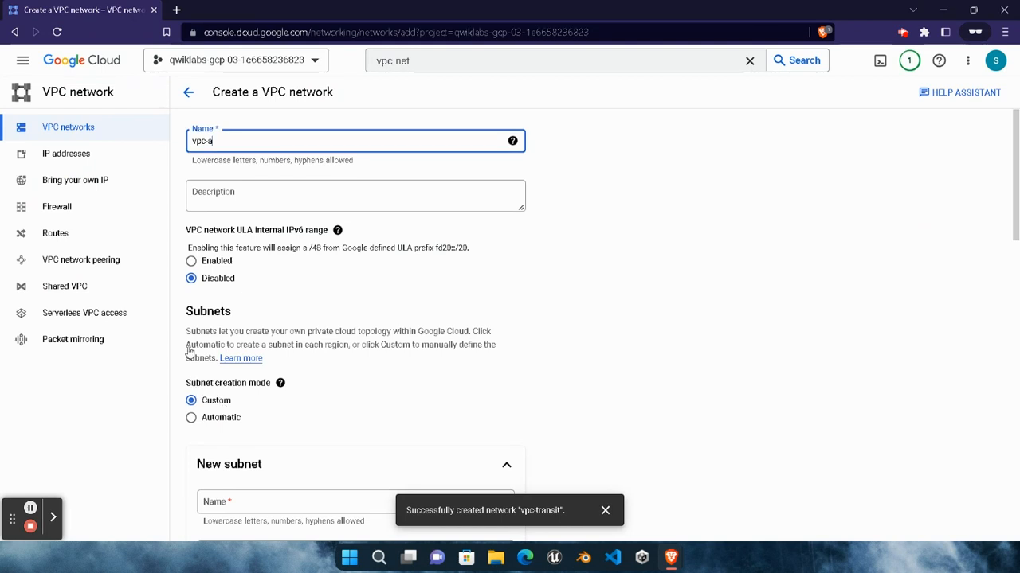
scroll(253, 406, down, 2)
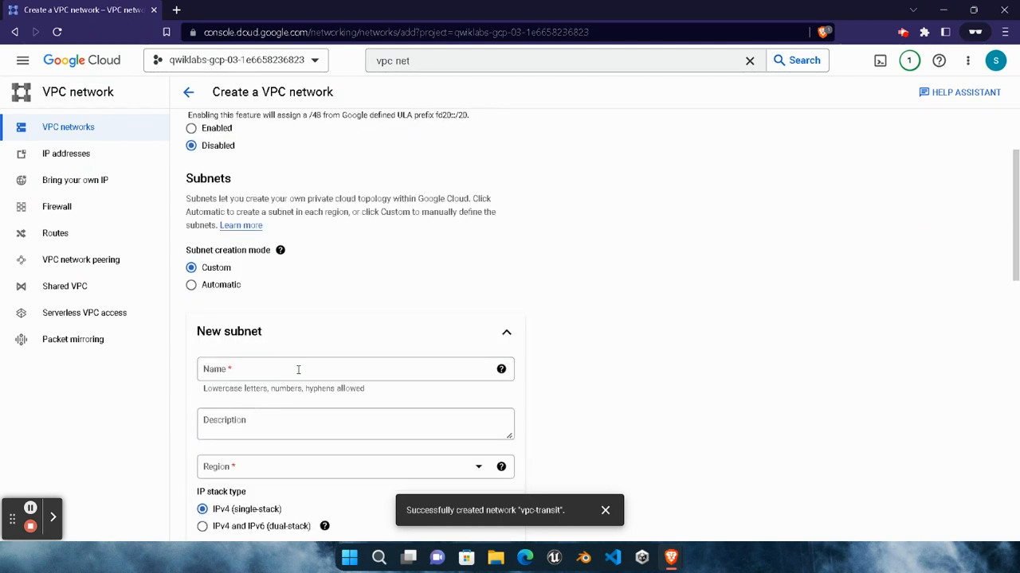
click(298, 369)
key(ctrl+v)
Copy the IP range 10.20.10.0/24 from the lab instructions and return to the subnet's IPv4 range in the console
scroll(298, 369, down, 3)
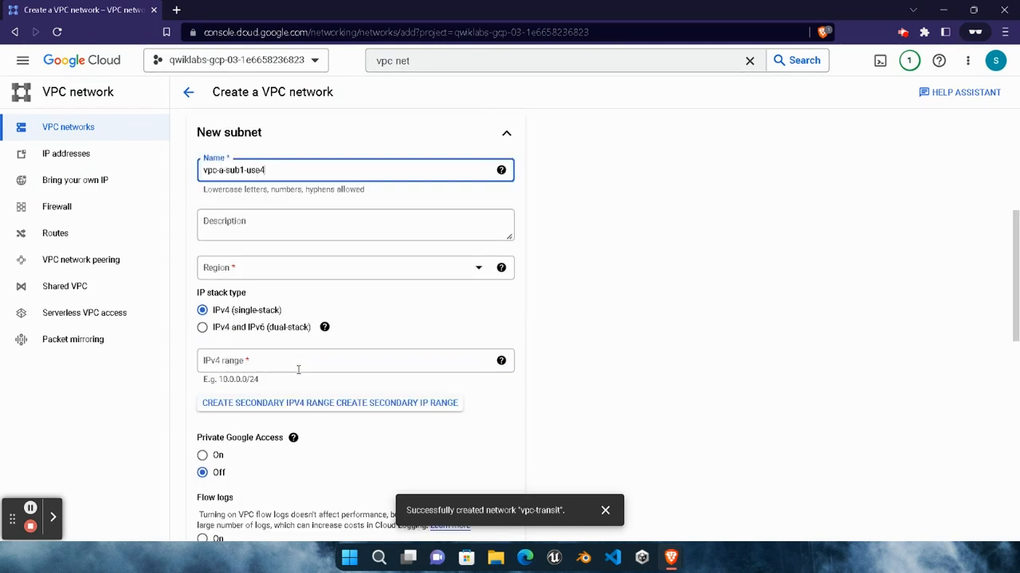
mouse_move(671, 558)
click(537, 375)
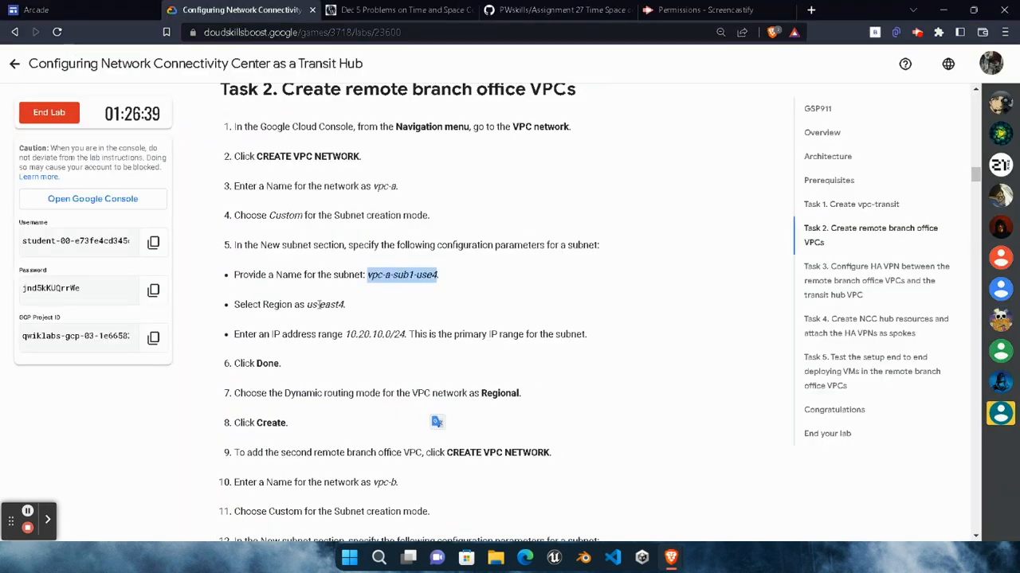
drag(345, 335, 405, 335)
key(ctrl+c)
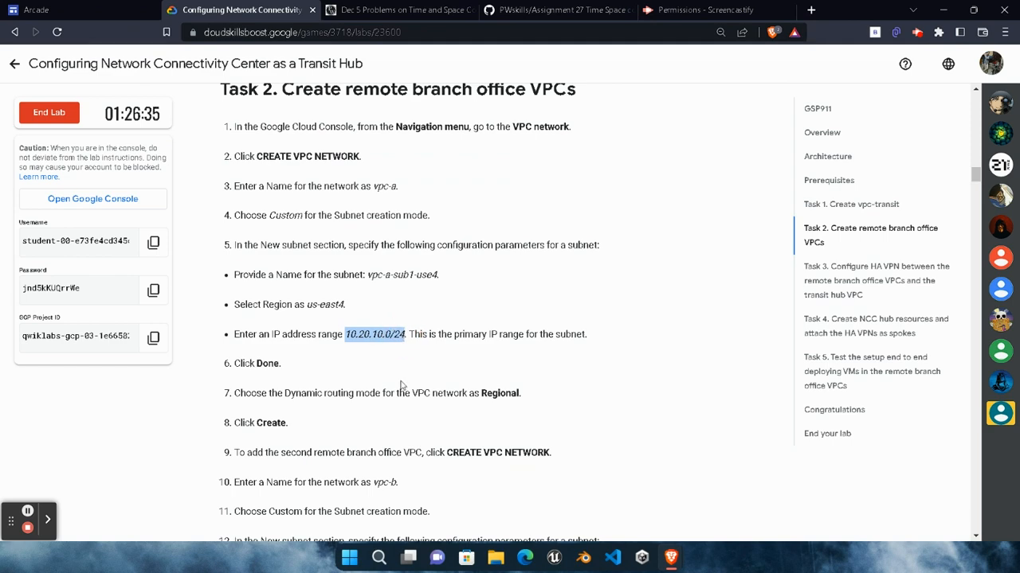
mouse_move(670, 558)
click(829, 446)
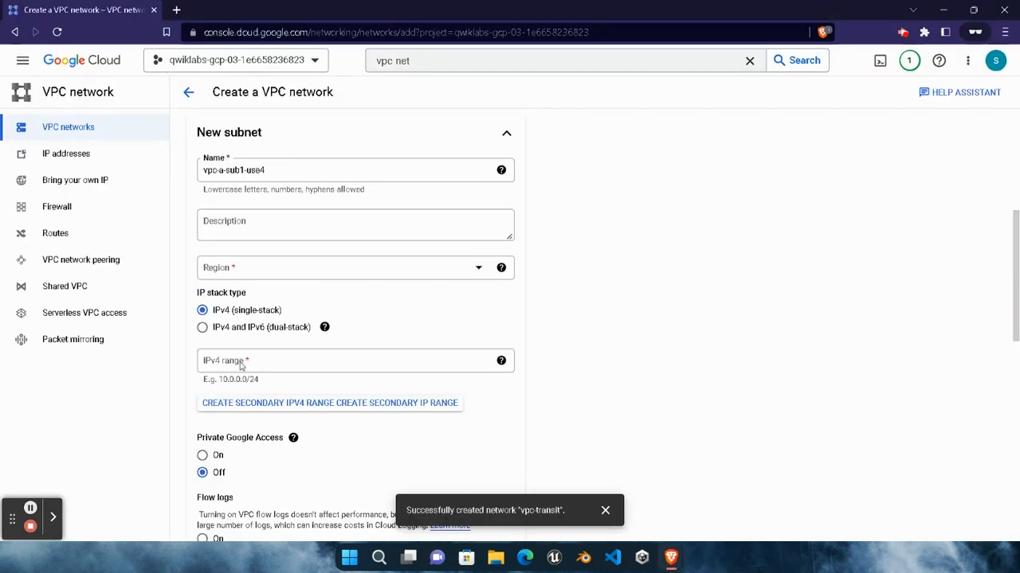
click(278, 365)
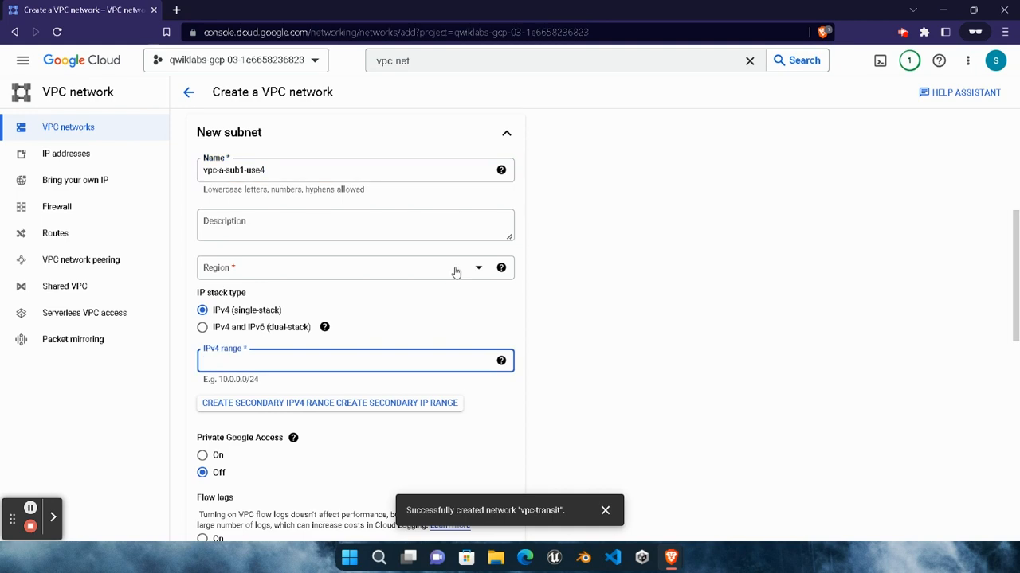
Set the subnet's region to us-east4 and its IPv4 range to 10.20.10.0/24
click(448, 271)
mouse_move(671, 558)
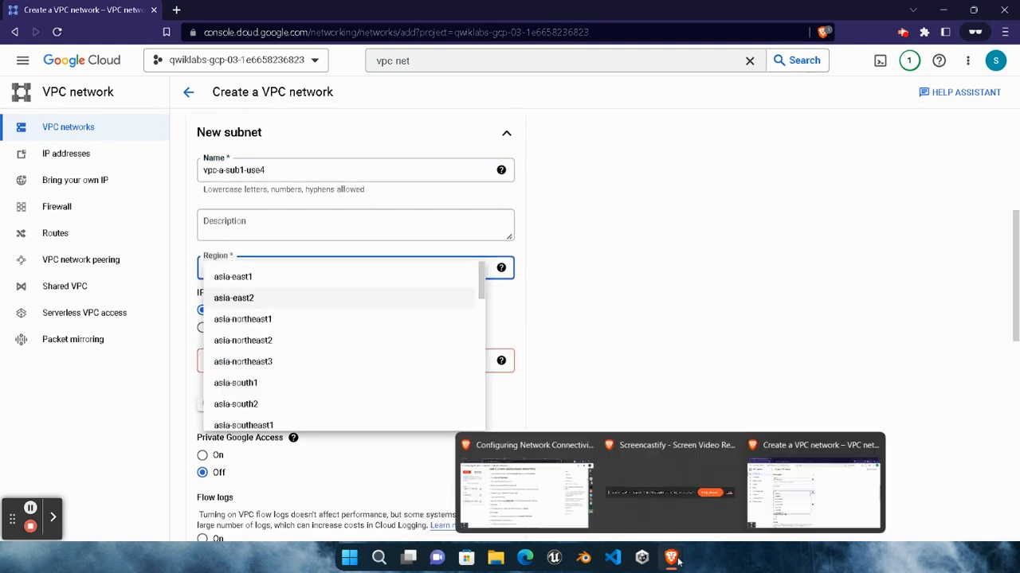
click(478, 486)
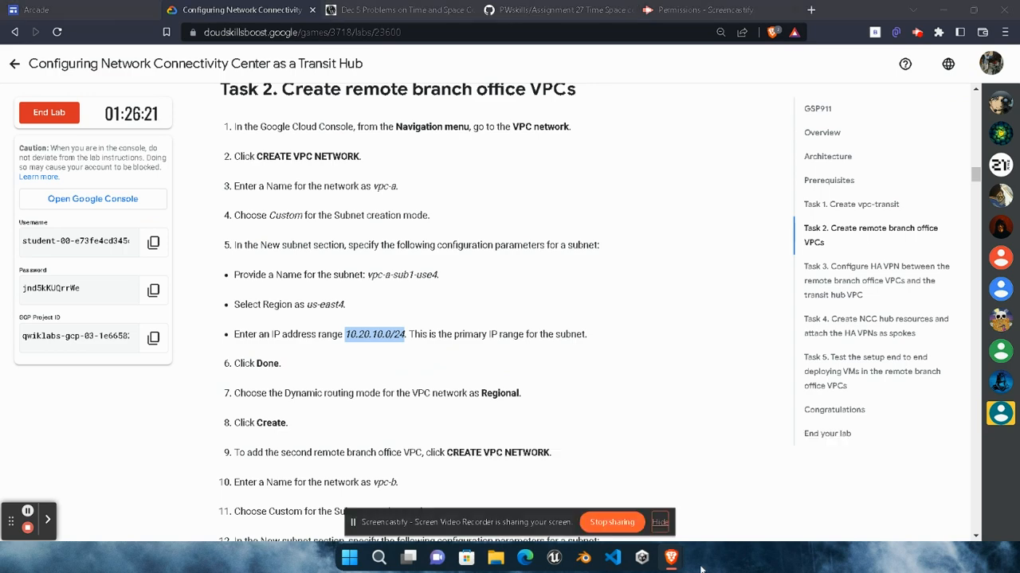
click(702, 500)
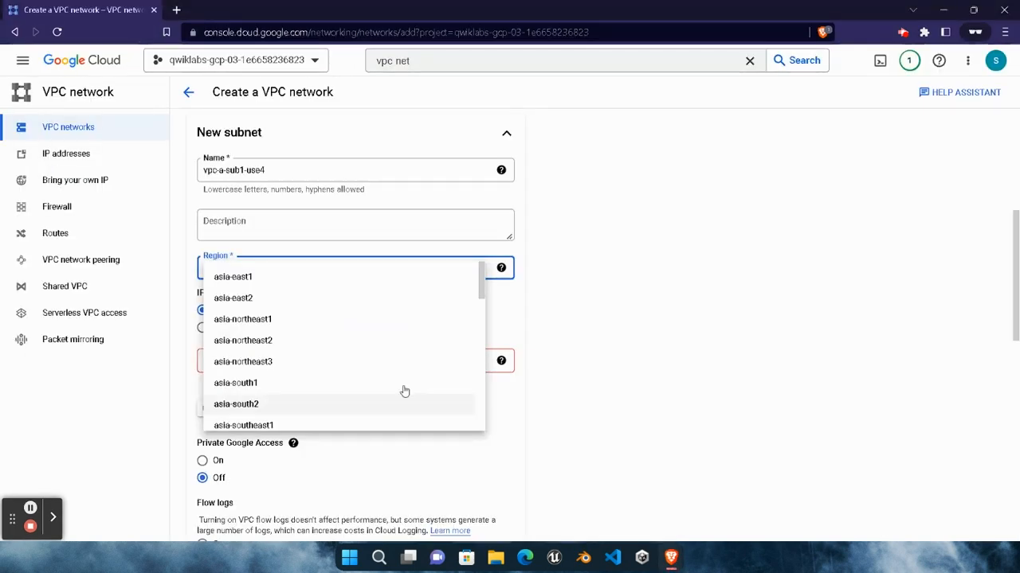
scroll(303, 339, down, 5)
scroll(302, 339, down, 4)
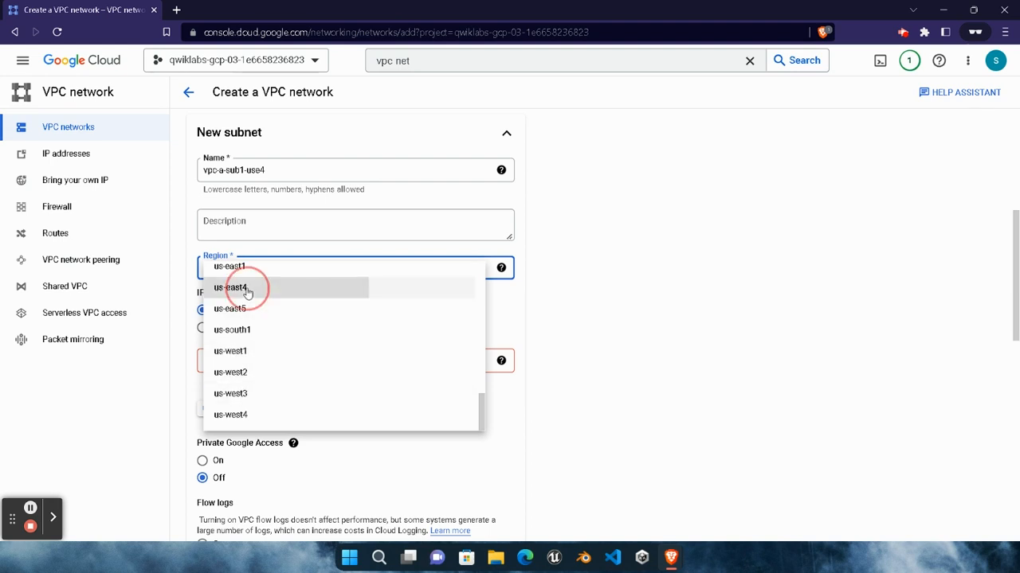
click(239, 287)
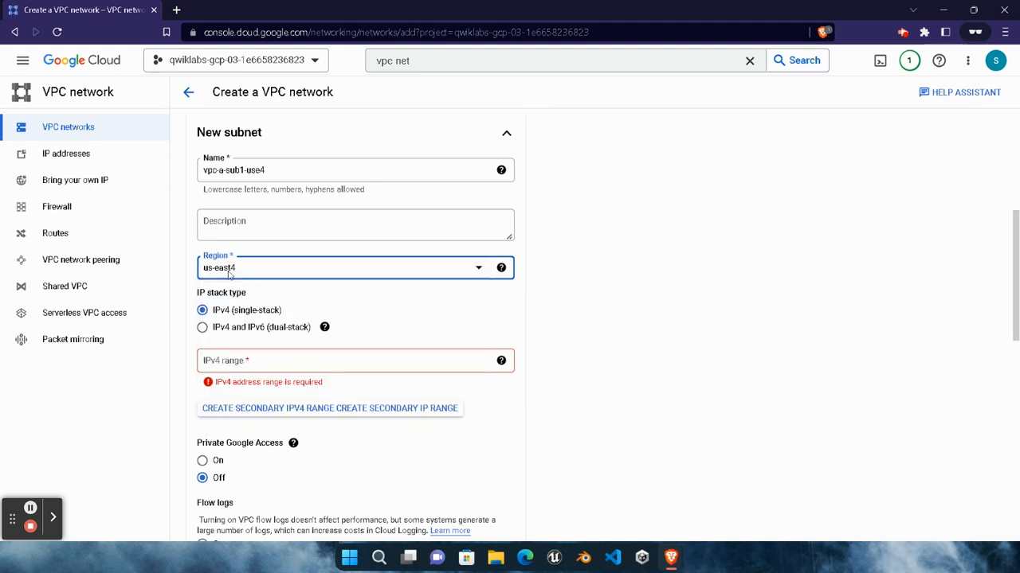
click(252, 365)
key(ctrl+v)
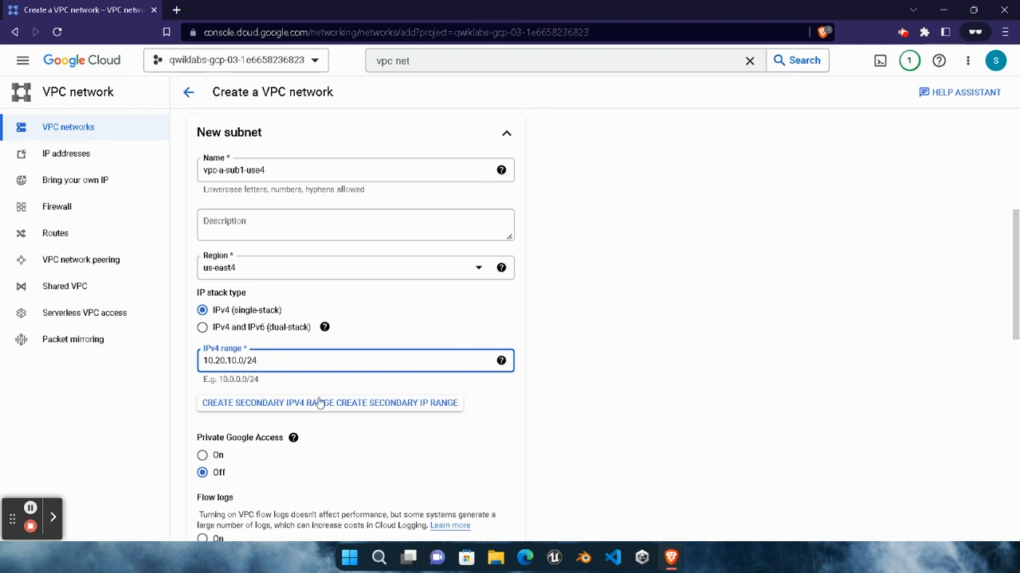
Finish the vpc-a-sub1-use4 subnet and create the vpc-a network
scroll(319, 403, down, 2)
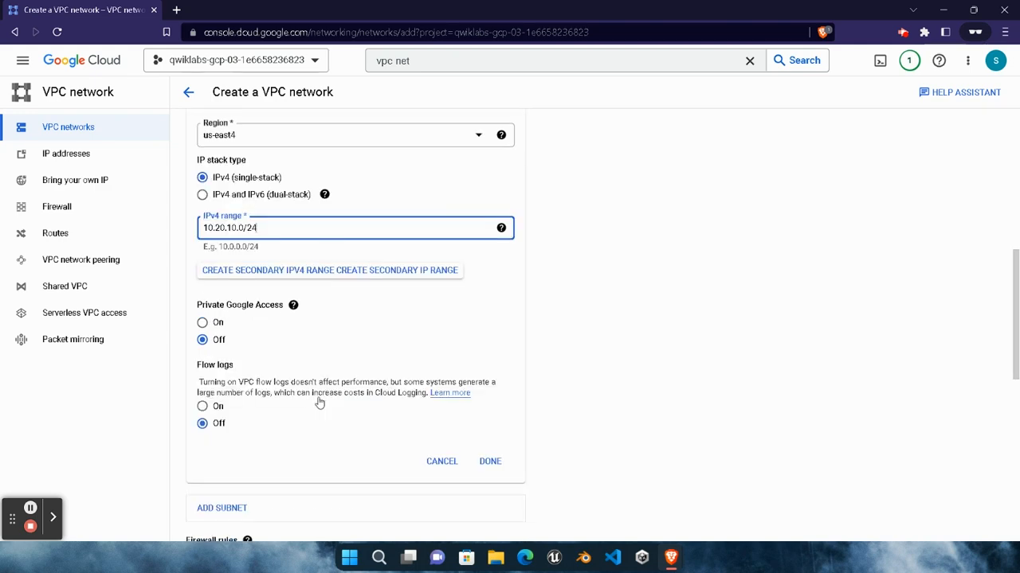
click(489, 462)
scroll(291, 346, down, 5)
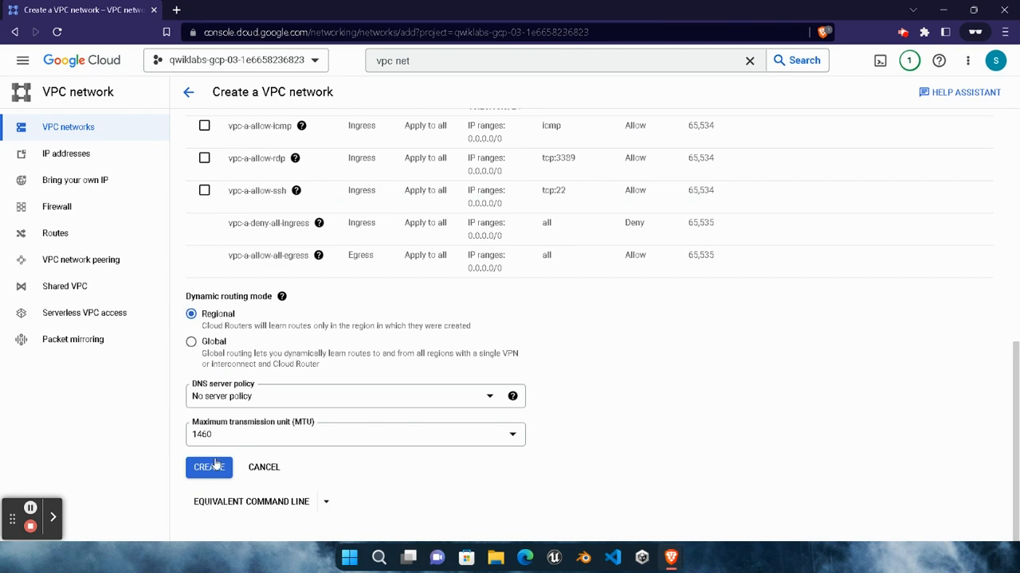
click(210, 468)
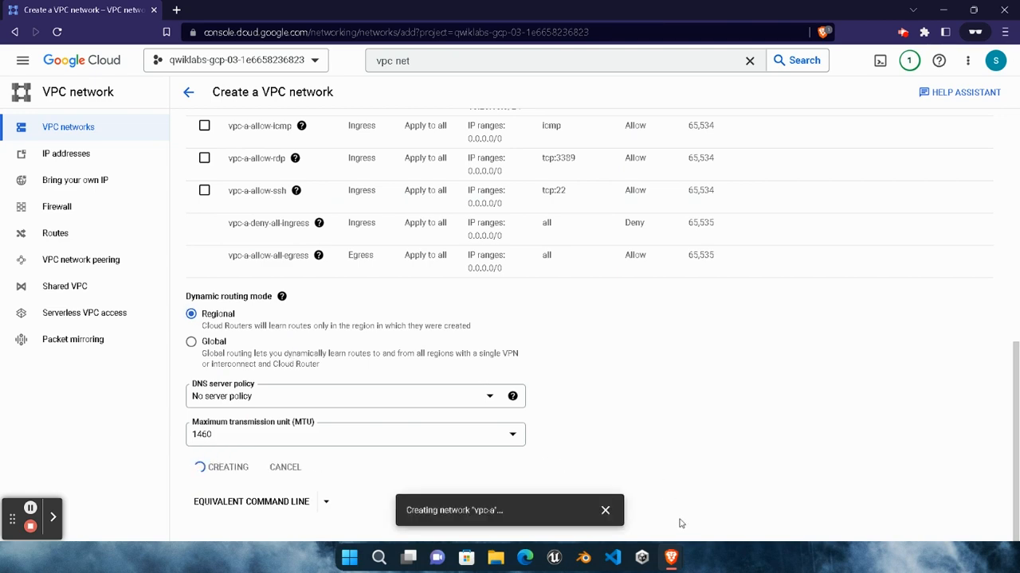
Look up the second branch network on the lab page and begin a new VPC network named vpc-b in the console
mouse_move(671, 558)
click(526, 478)
scroll(410, 352, down, 2)
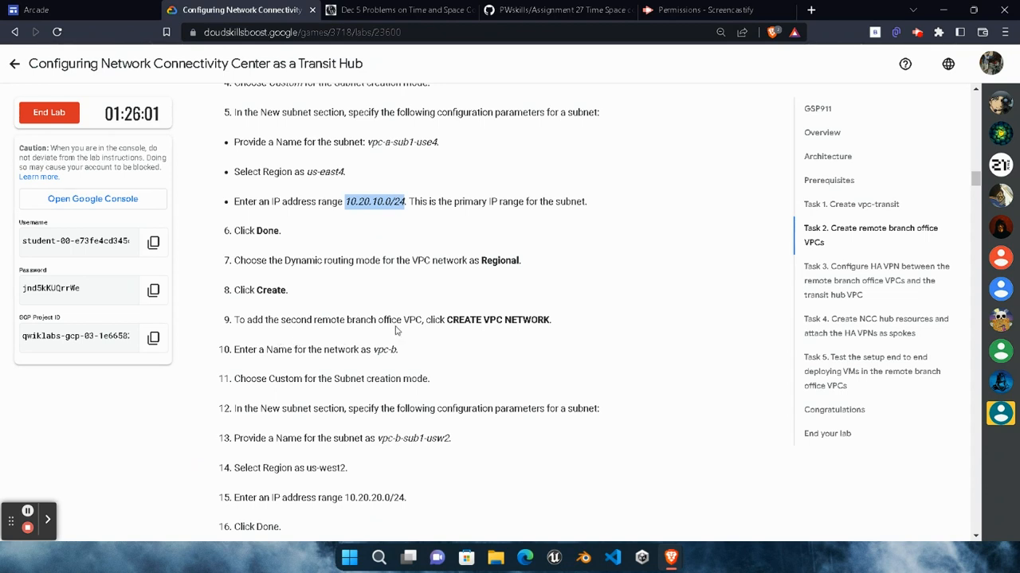
scroll(396, 331, down, 1)
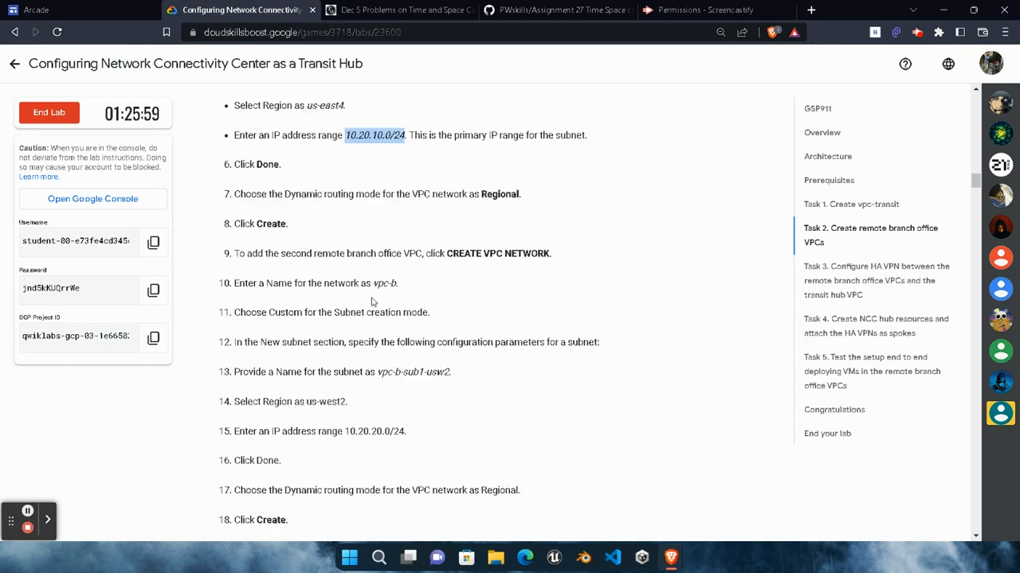
drag(373, 283, 396, 285)
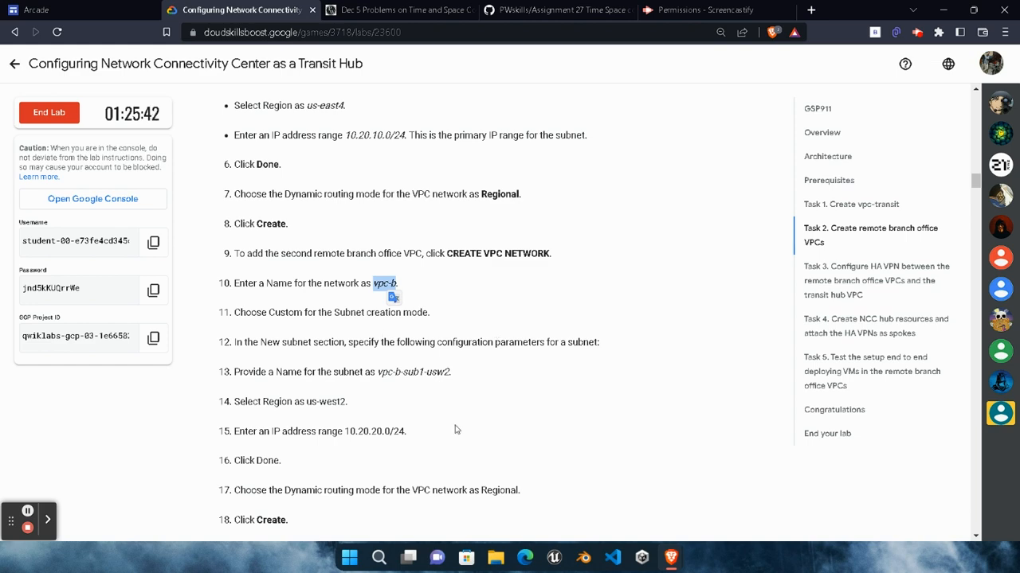
mouse_move(671, 557)
click(828, 478)
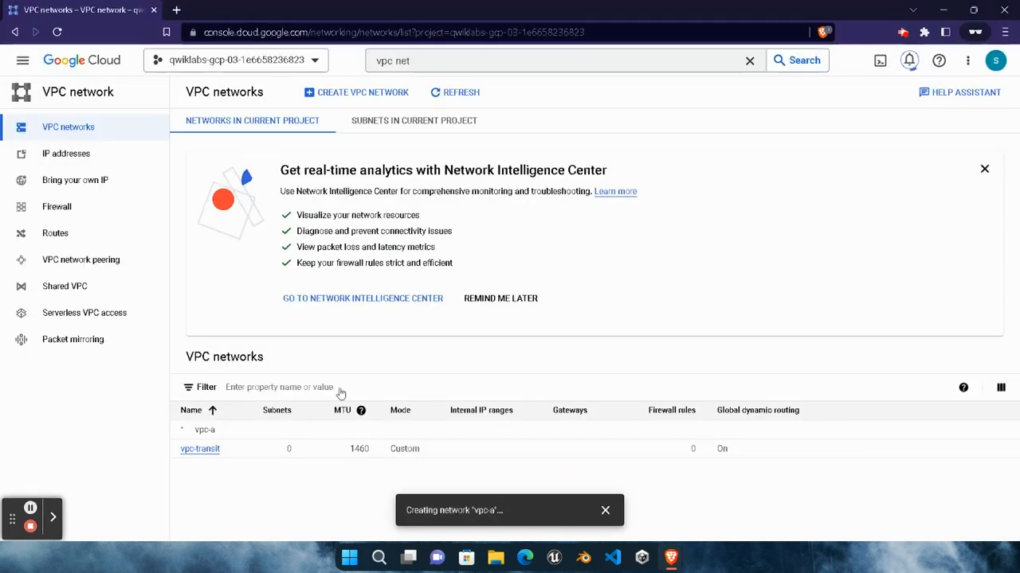
click(373, 94)
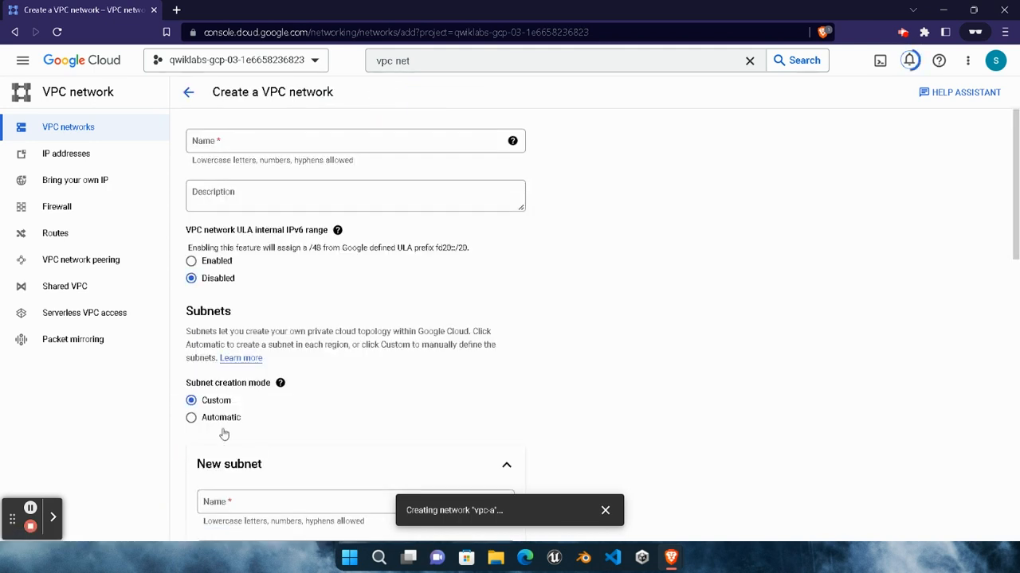
click(379, 139)
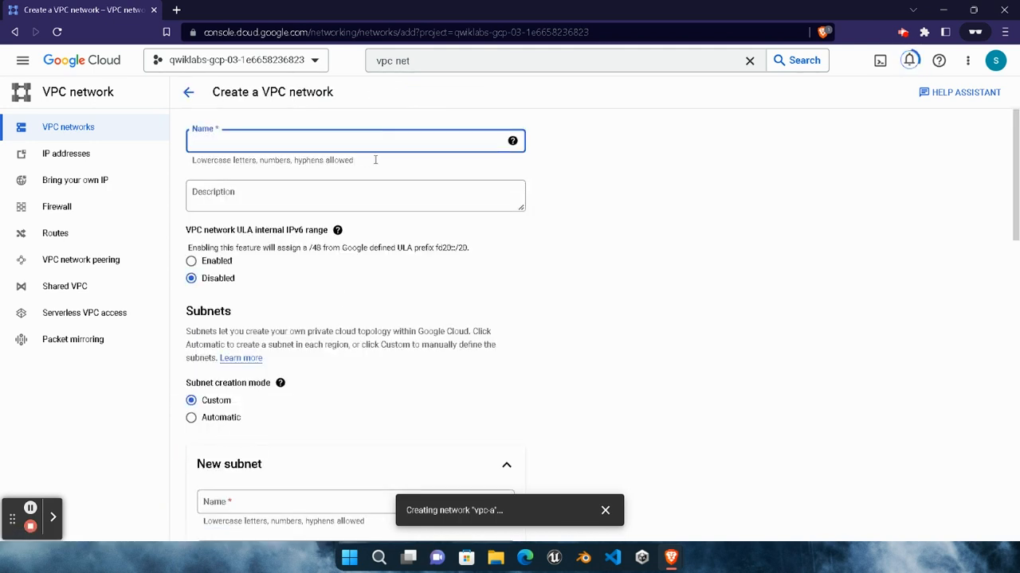
text(vpc-b)
Copy the subnet name vpc-b-sub1-usw2 from the lab page and enter it as the name of the vpc-b network's new subnet
click(669, 553)
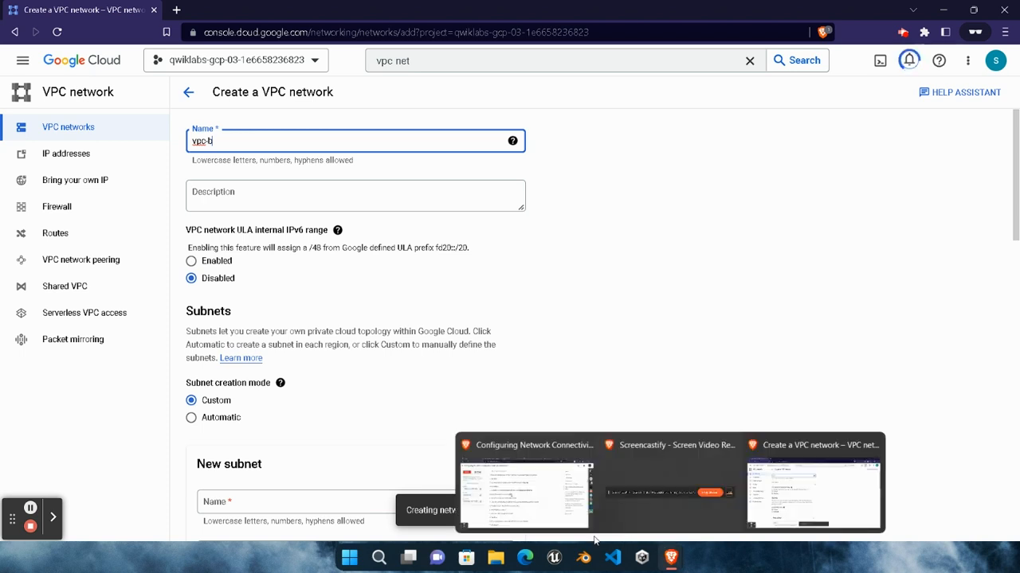
click(548, 498)
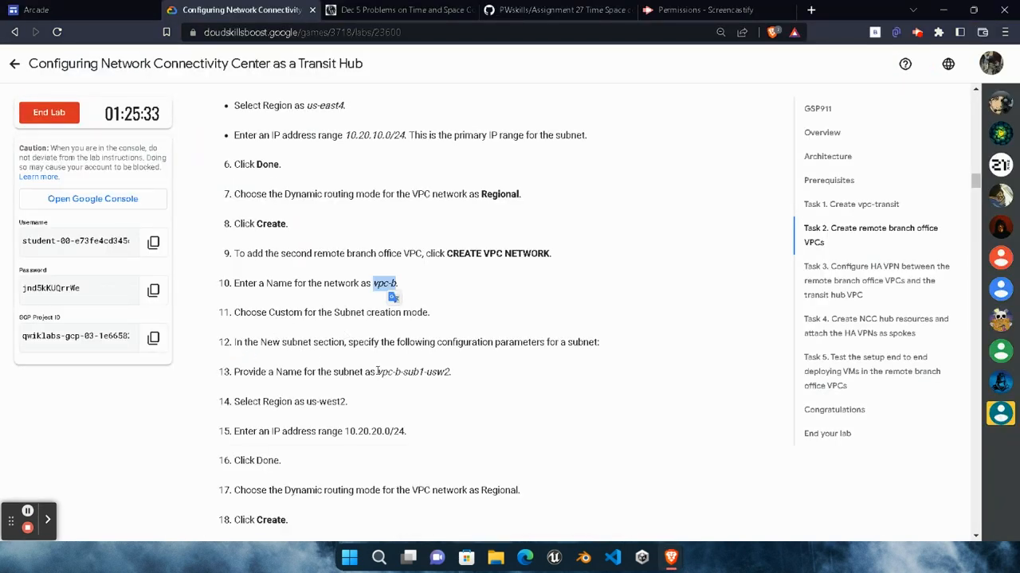
drag(377, 372, 449, 385)
key(ctrl+c)
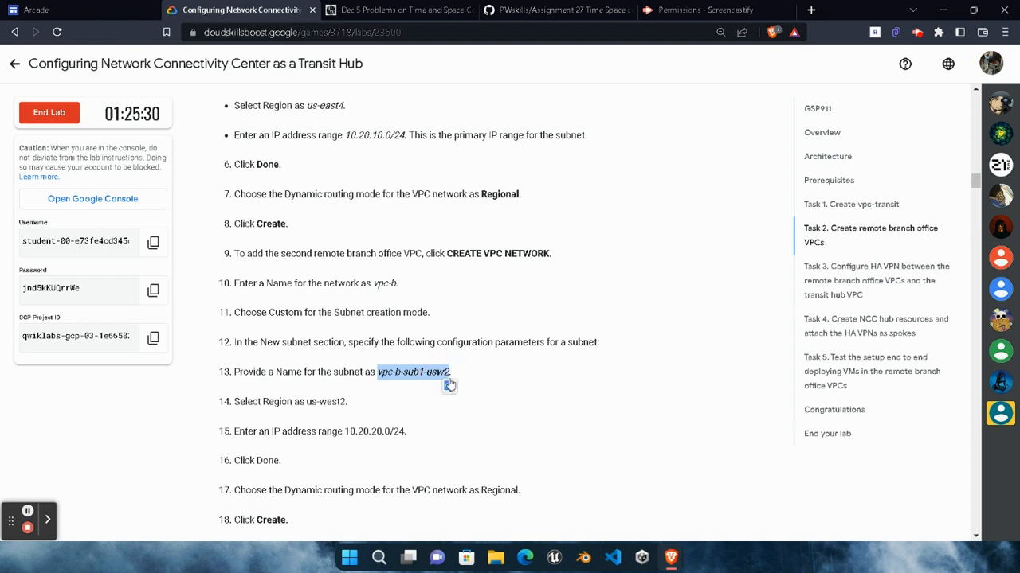
mouse_move(674, 552)
click(852, 458)
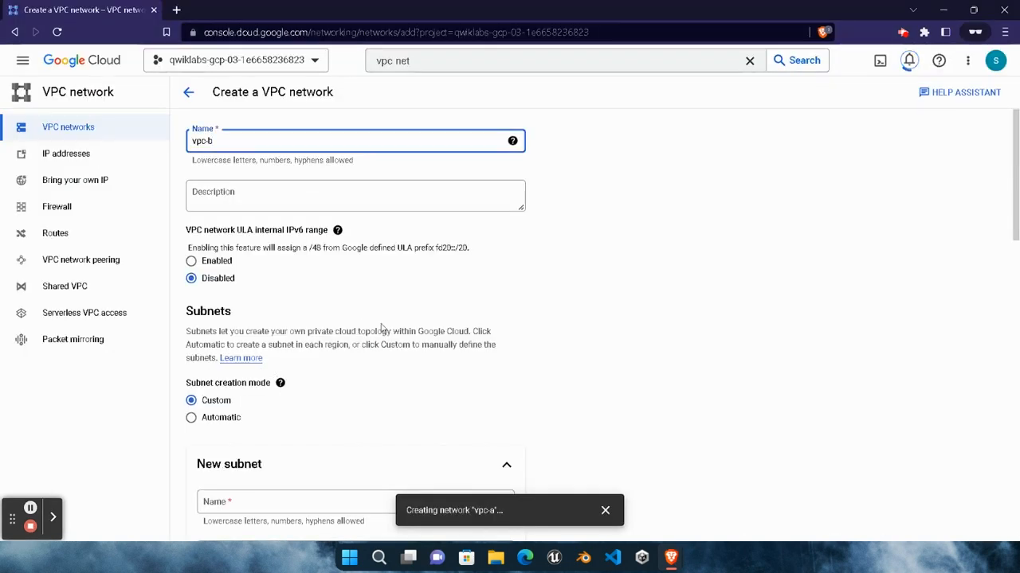
scroll(301, 431, down, 3)
click(234, 301)
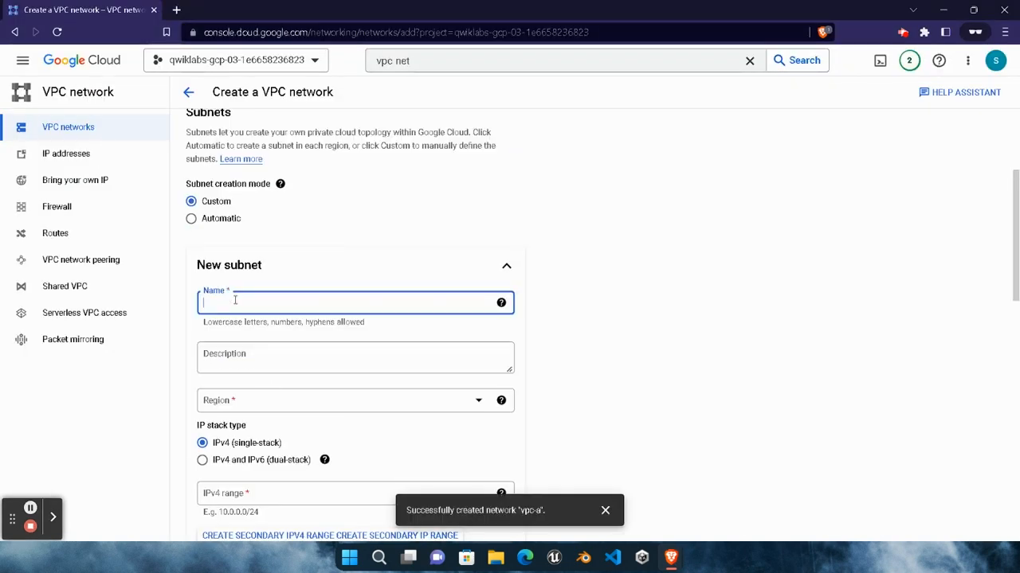
key(ctrl+v)
mouse_move(670, 553)
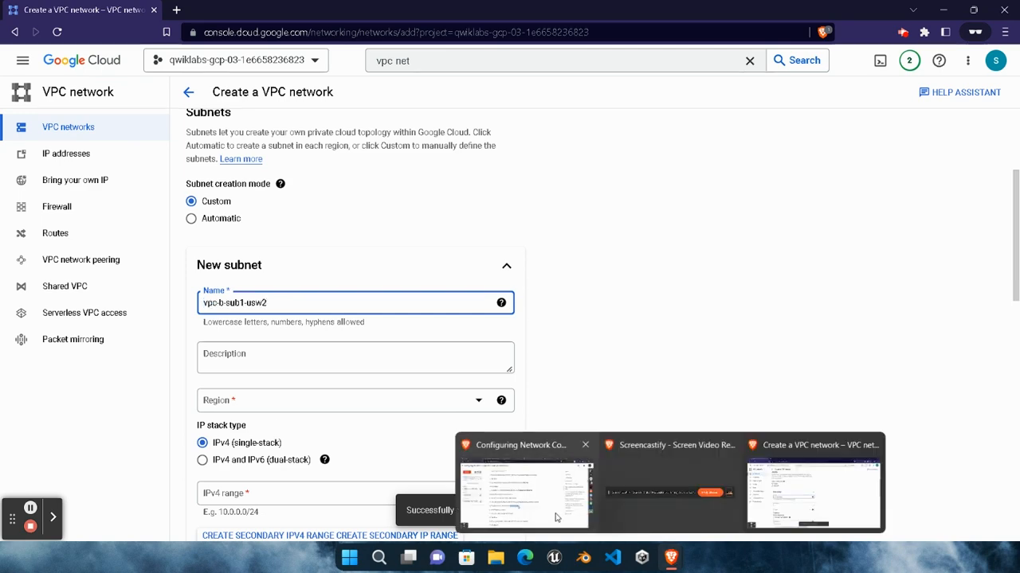
Look up the region for the vpc-b subnet on the lab page and set the subnet's region to us-west2 in the console
click(558, 442)
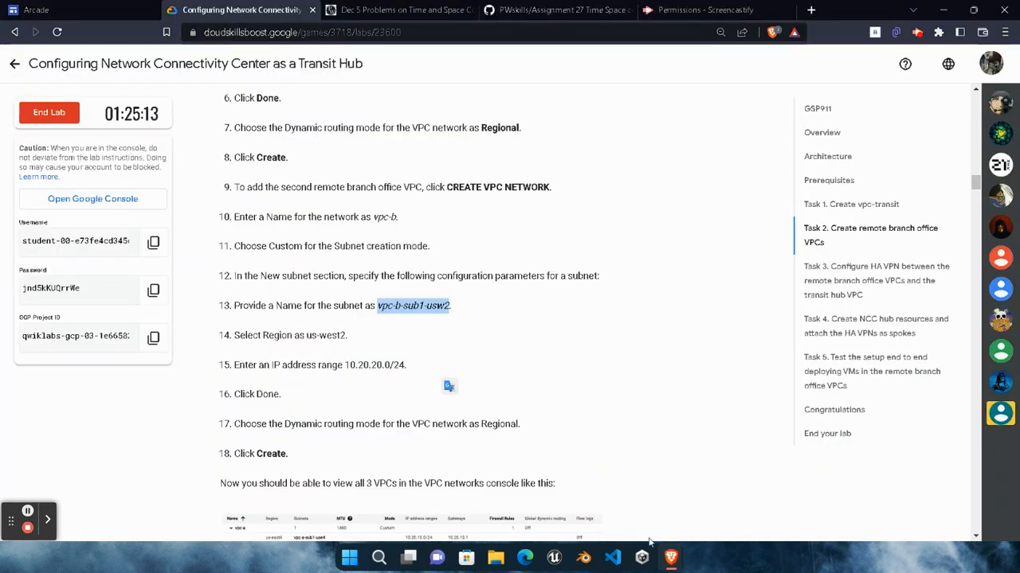
mouse_move(668, 555)
click(787, 498)
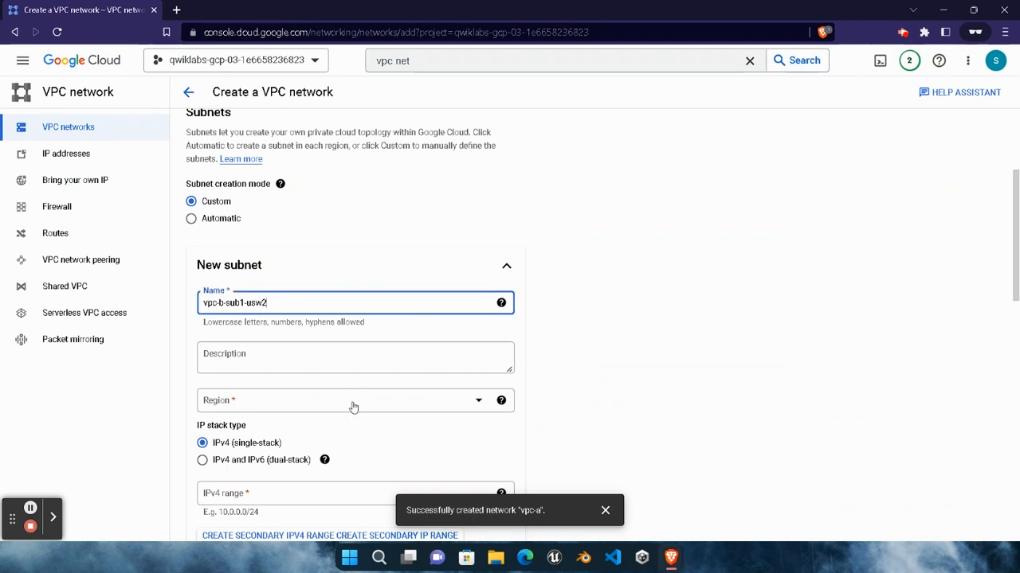
click(290, 405)
scroll(293, 350, down, 3)
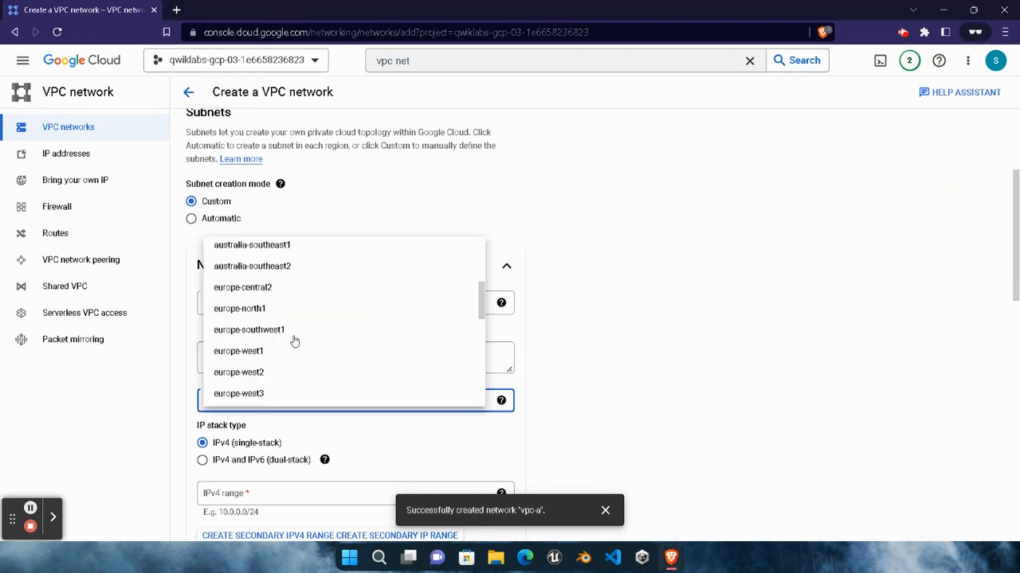
scroll(293, 341, down, 10)
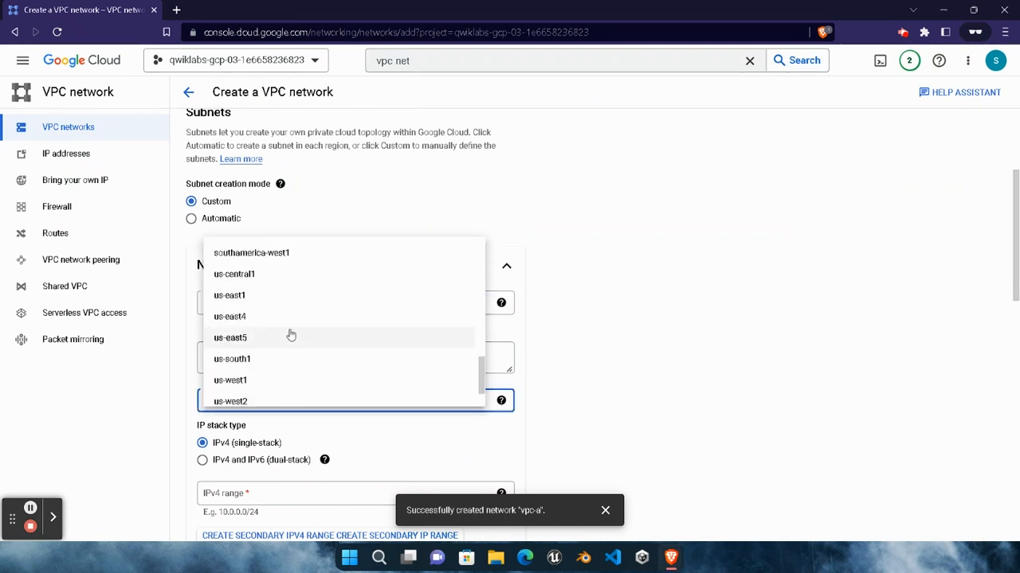
scroll(290, 335, down, 2)
click(264, 348)
scroll(600, 447, down, 4)
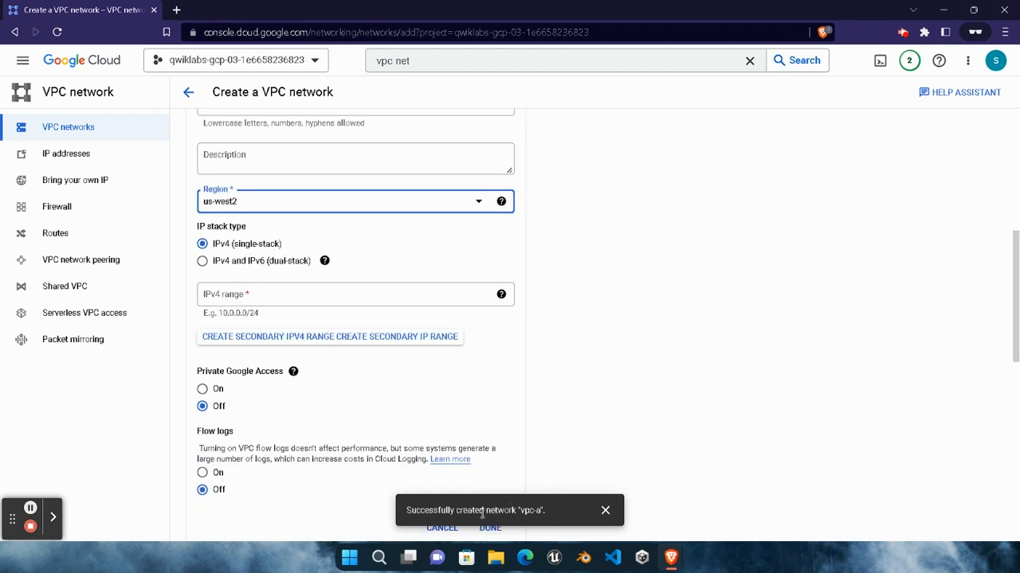
click(606, 510)
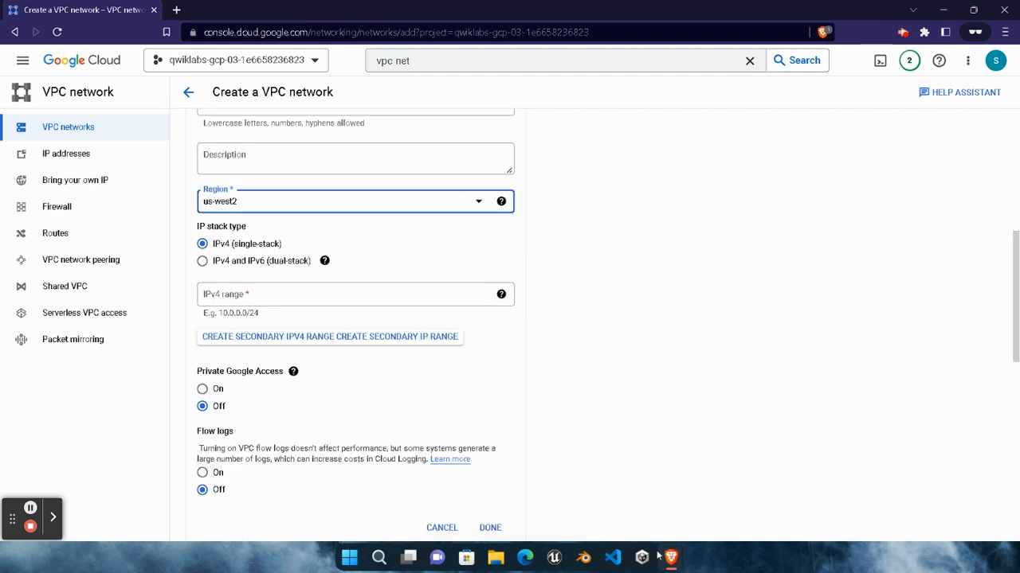
Copy the IP address range 10.20.20.0/24 from the lab page and enter it as the vpc-b subnet's IPv4 range
mouse_move(666, 556)
click(541, 478)
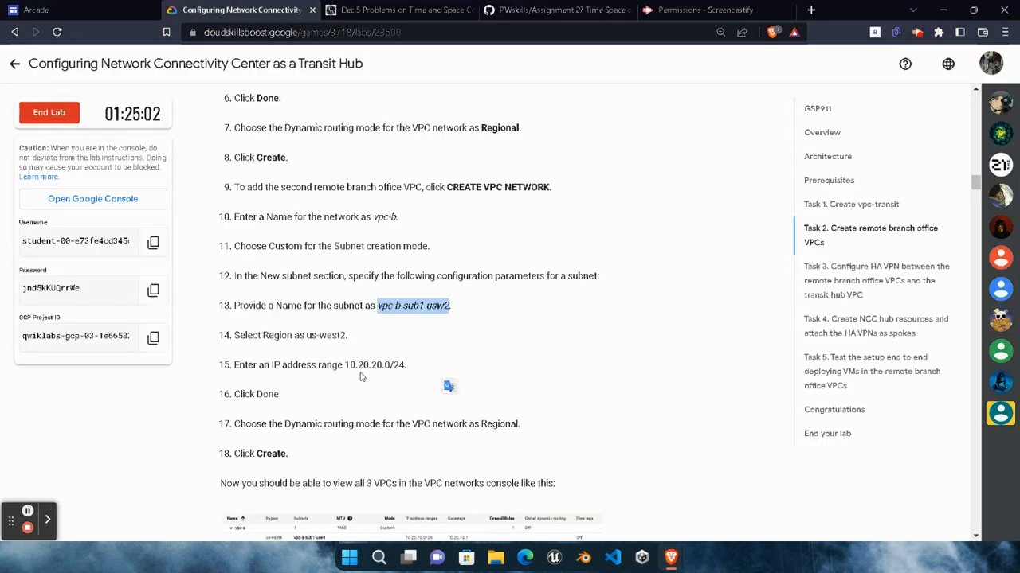
drag(344, 364, 404, 365)
key(ctrl+c)
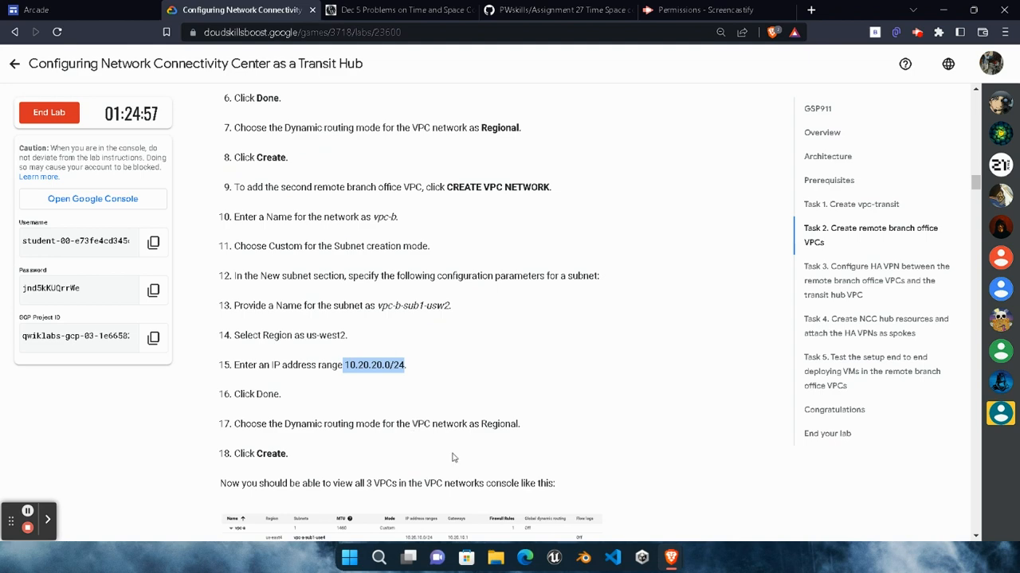
mouse_move(682, 553)
click(828, 478)
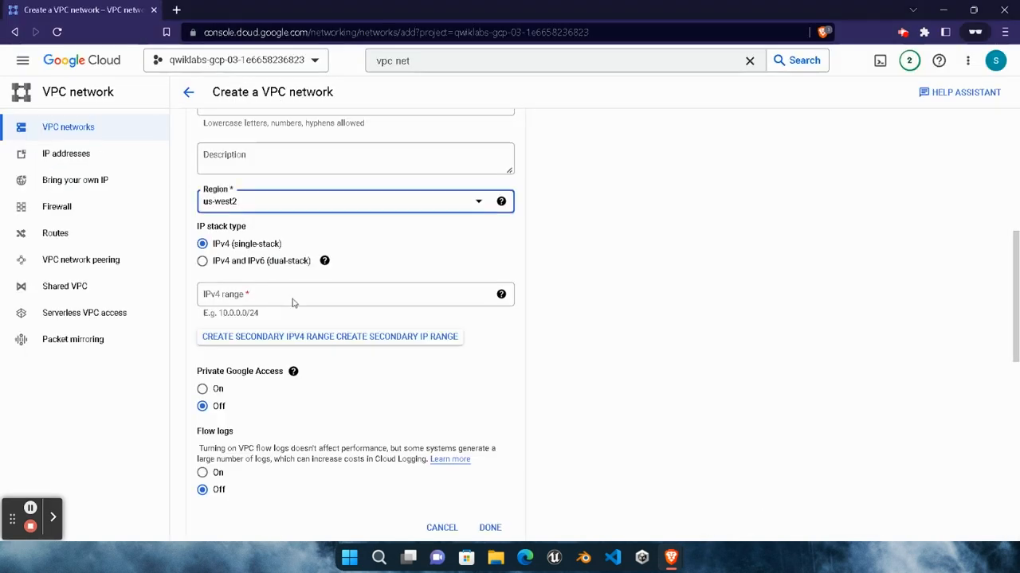
click(288, 298)
key(ctrl+v)
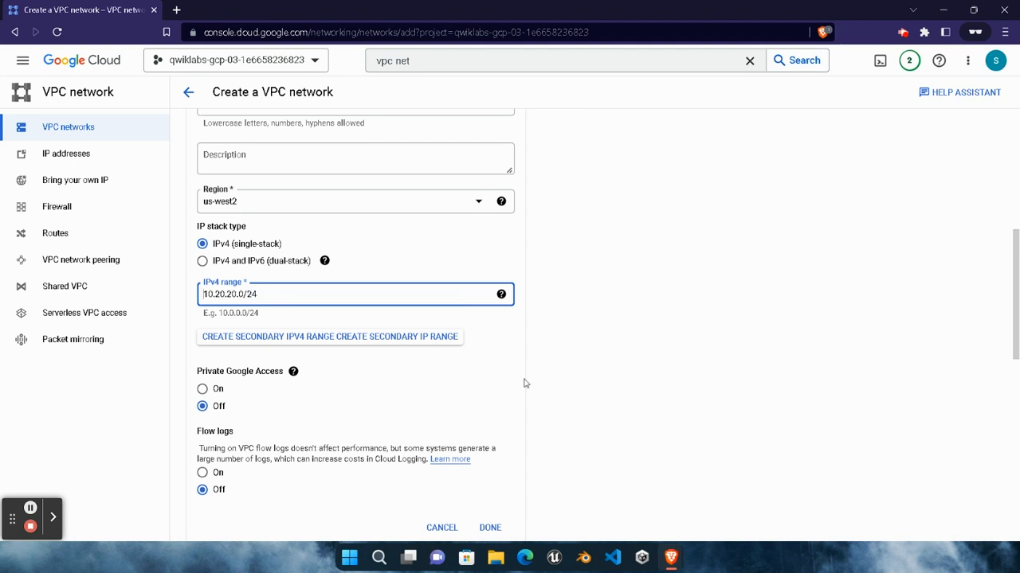
click(571, 344)
Finish the vpc-b subnet, check the Regional dynamic routing mode against the lab page, and create the vpc-b network
scroll(531, 390, down, 2)
click(490, 528)
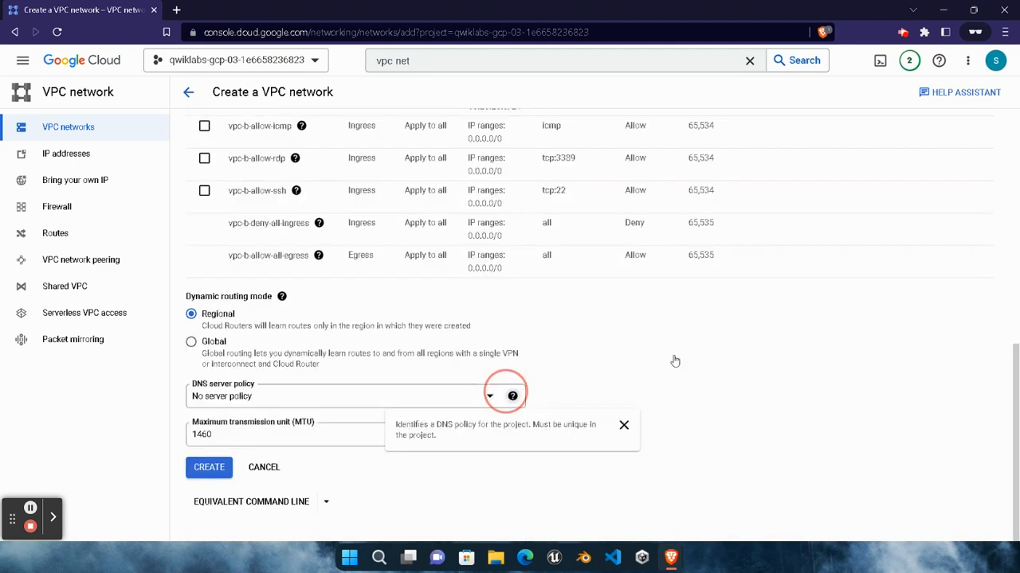
scroll(674, 359, up, 5)
scroll(657, 339, down, 5)
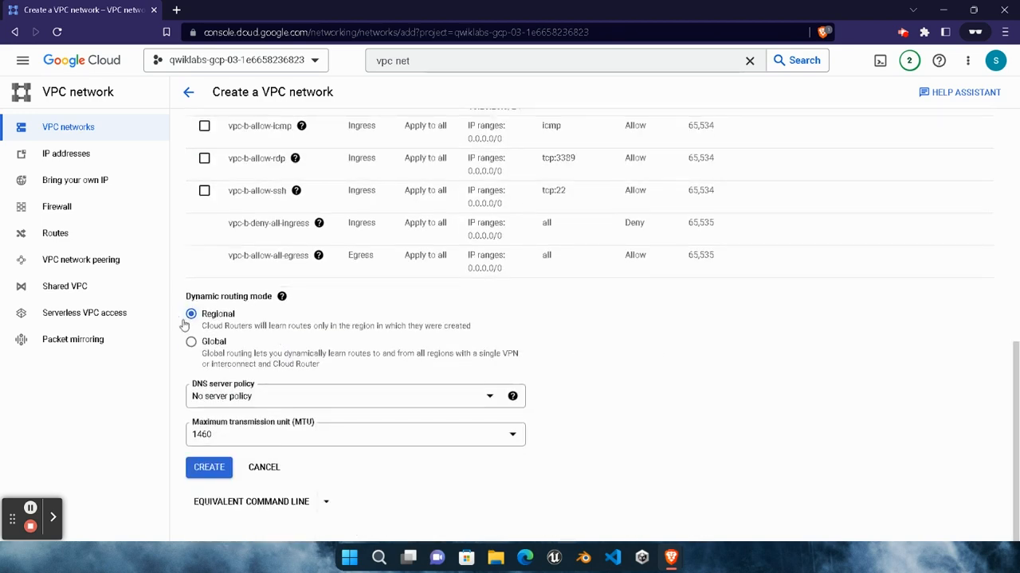
mouse_move(669, 557)
click(525, 488)
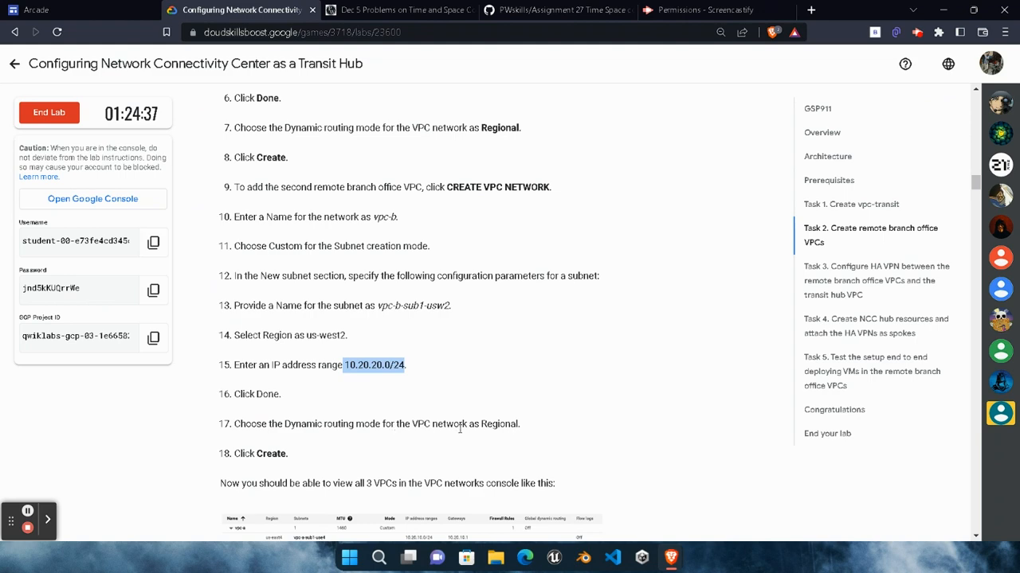
scroll(557, 454, down, 3)
mouse_move(673, 557)
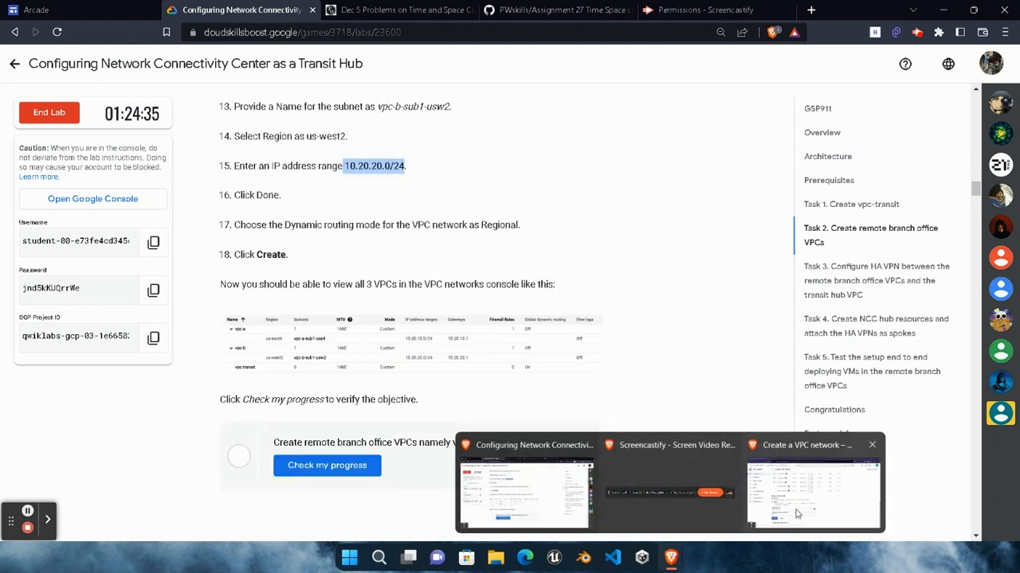
click(930, 454)
click(210, 470)
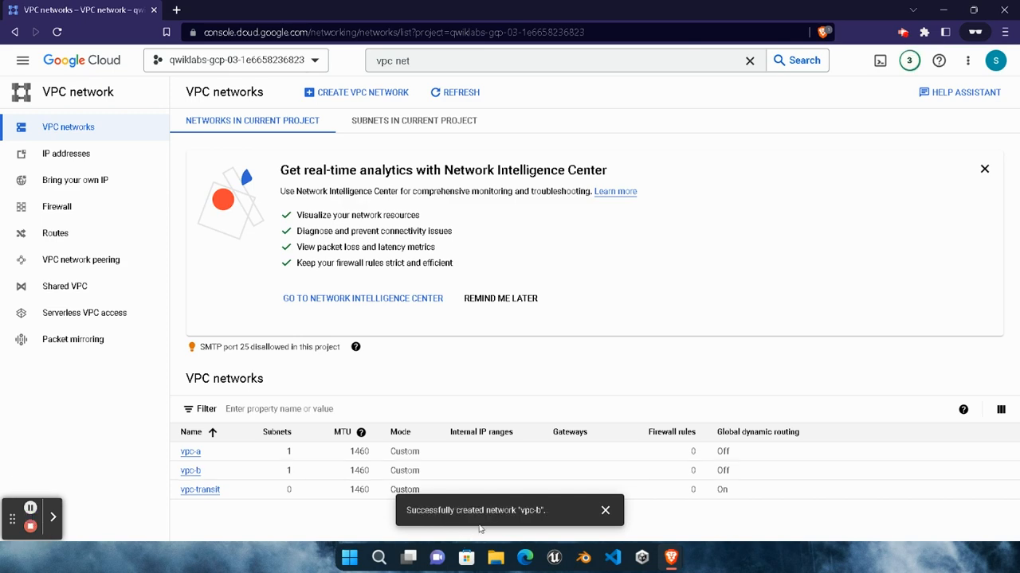
Check the progress of the lab objective for creating the remote branch office VPCs vpc-a and vpc-b
mouse_move(670, 557)
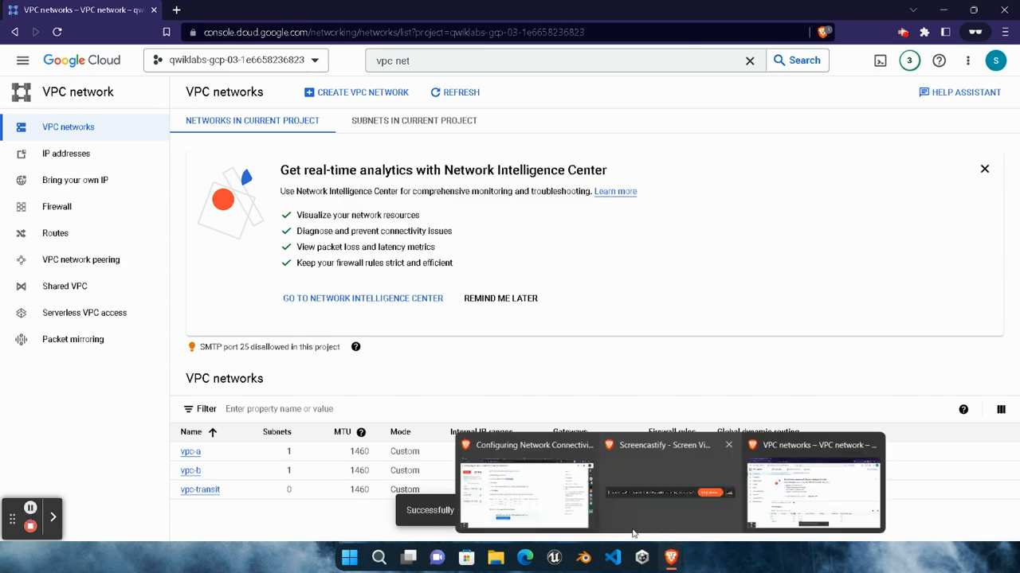
click(532, 414)
scroll(509, 486, down, 2)
click(337, 329)
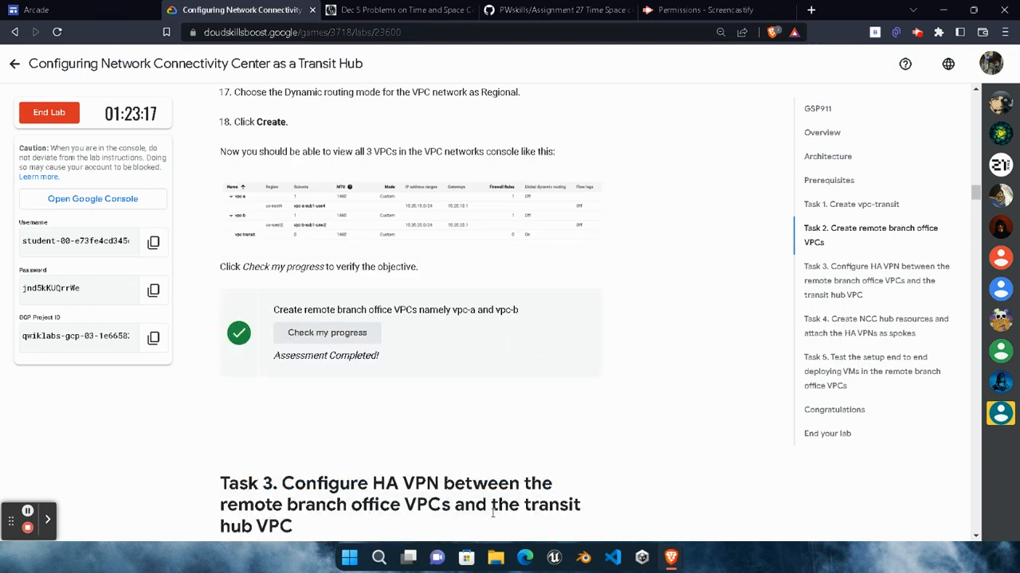
Read the lab's Task 3 cloud router instructions, then search the console for "cloud router" and open the Cloud Routers page
scroll(583, 443, down, 3)
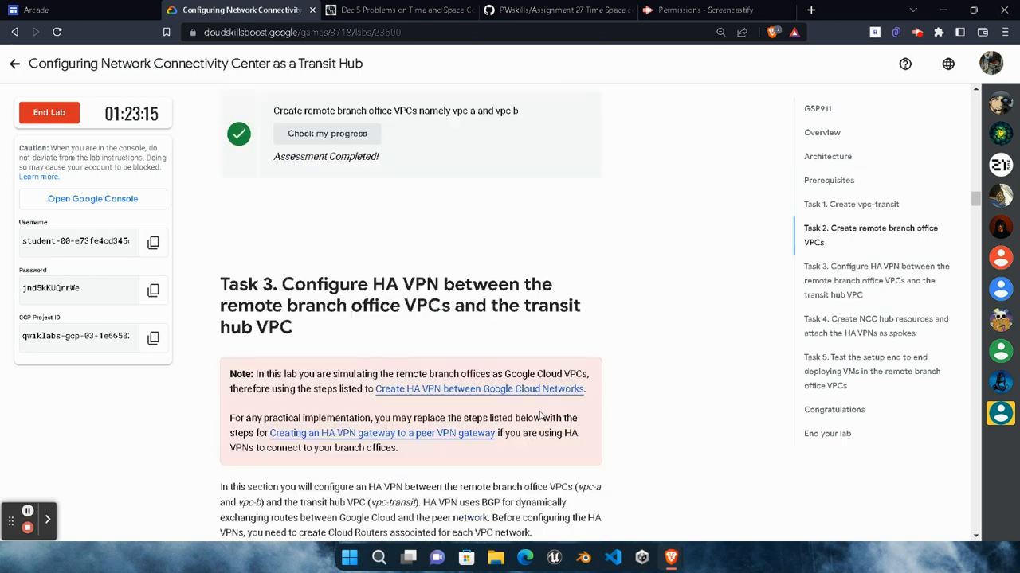
scroll(539, 415, down, 5)
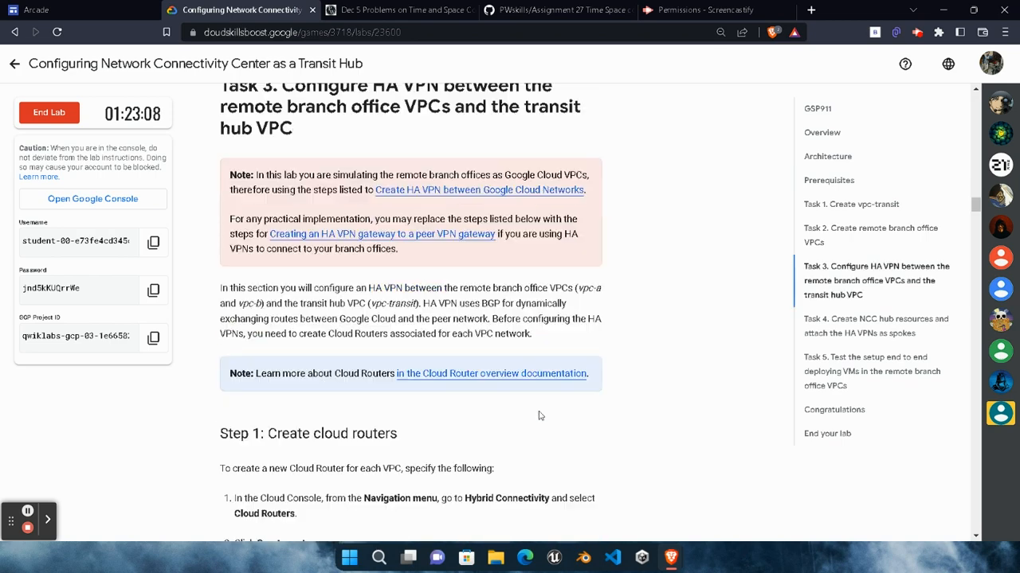
scroll(540, 415, down, 1)
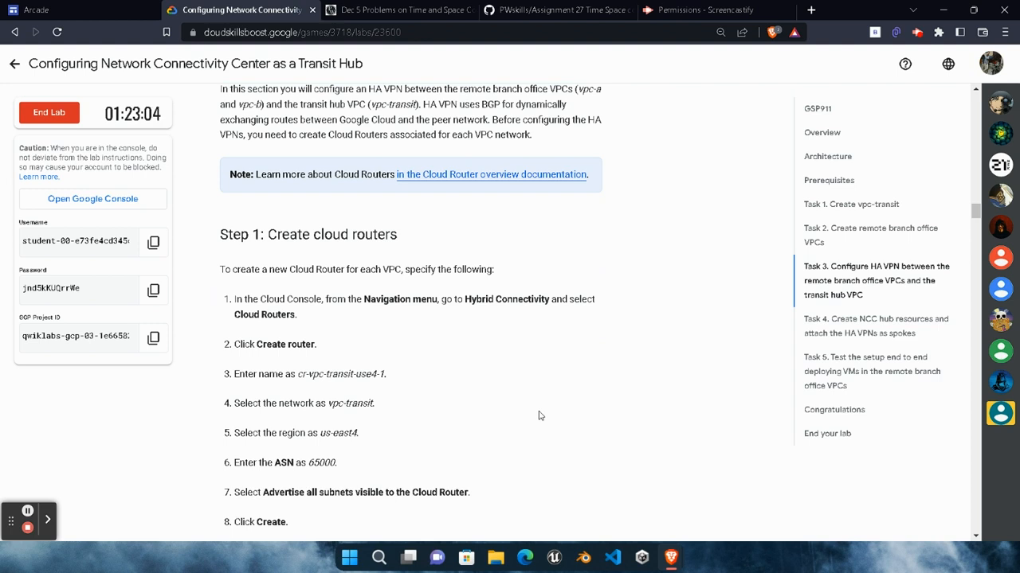
scroll(540, 415, down, 1)
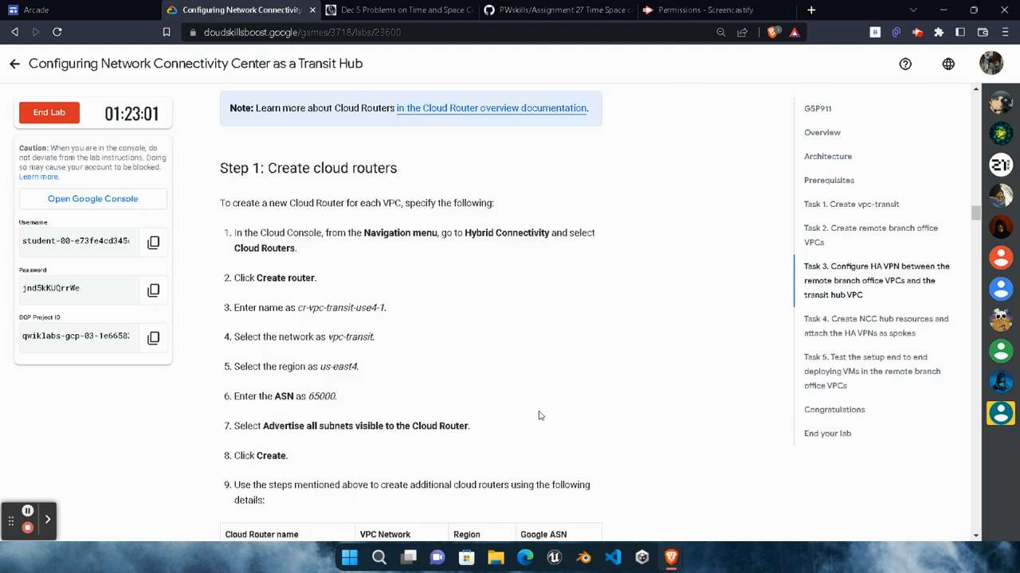
mouse_move(671, 557)
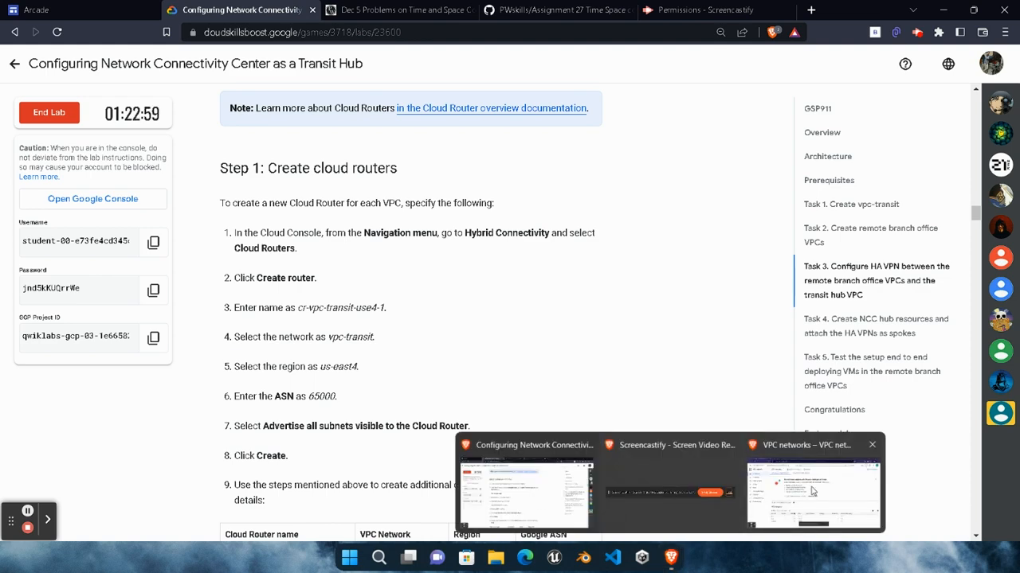
click(820, 419)
click(561, 61)
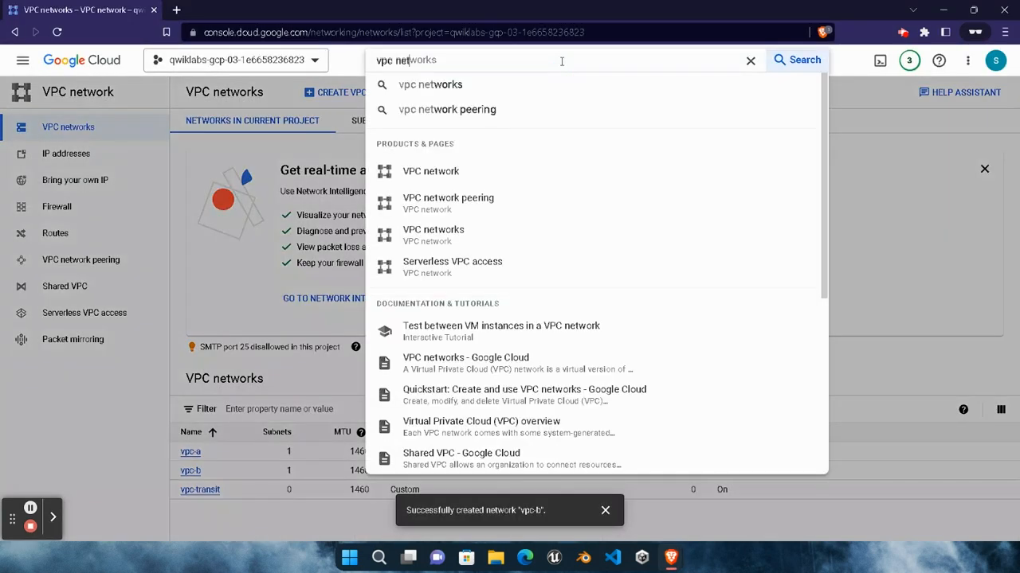
key(BackSpace)
key(BackSpace)
key(BackSpace)
key(BackSpace)
key(BackSpace)
key(BackSpace)
key(BackSpace)
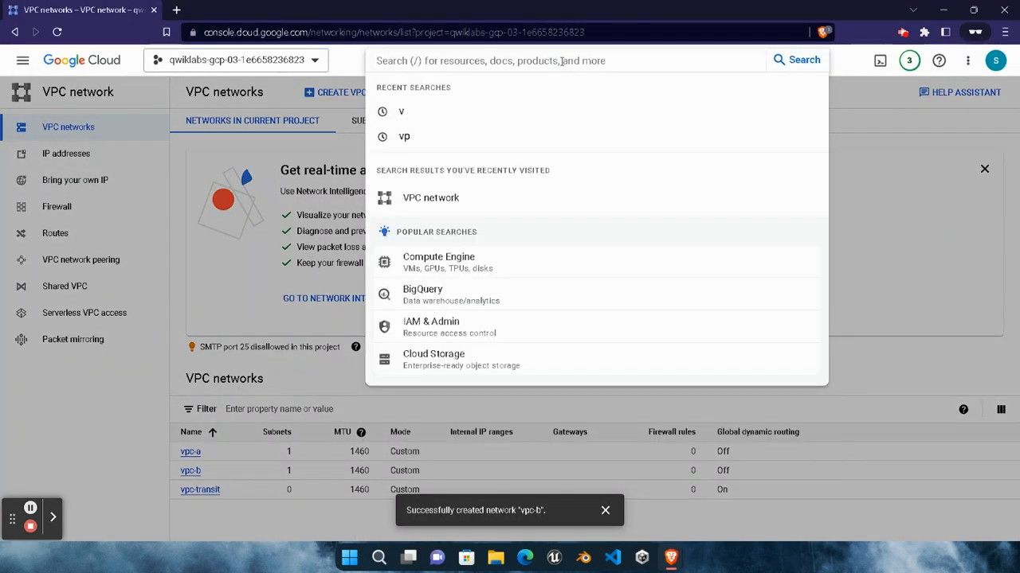
text(cloud router)
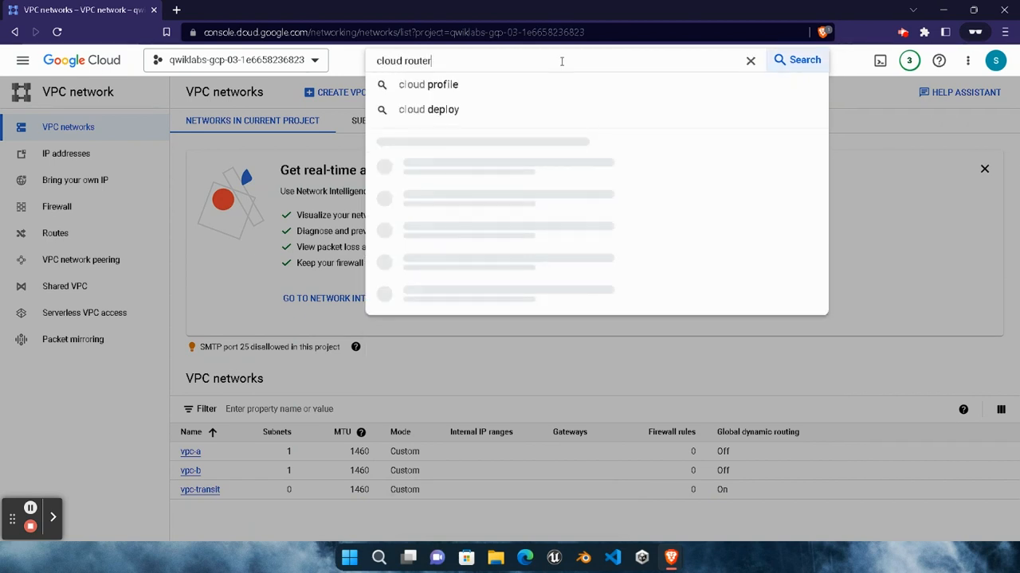
click(548, 155)
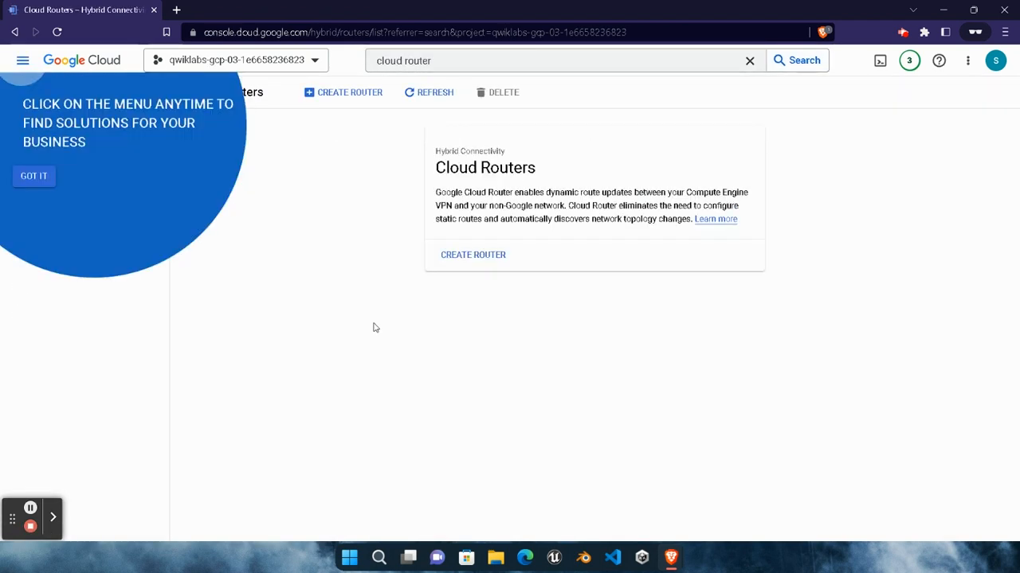
click(39, 183)
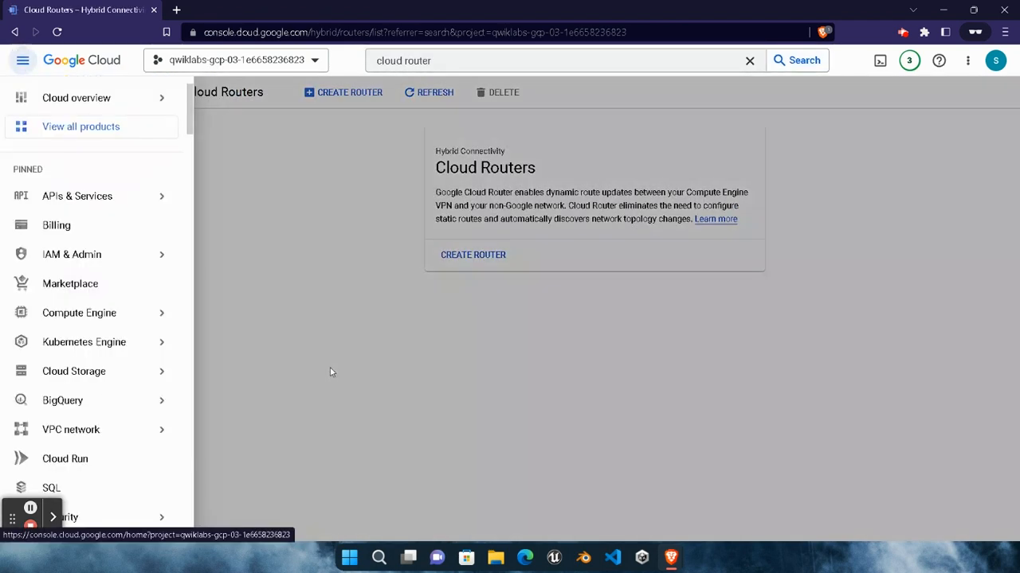
click(324, 261)
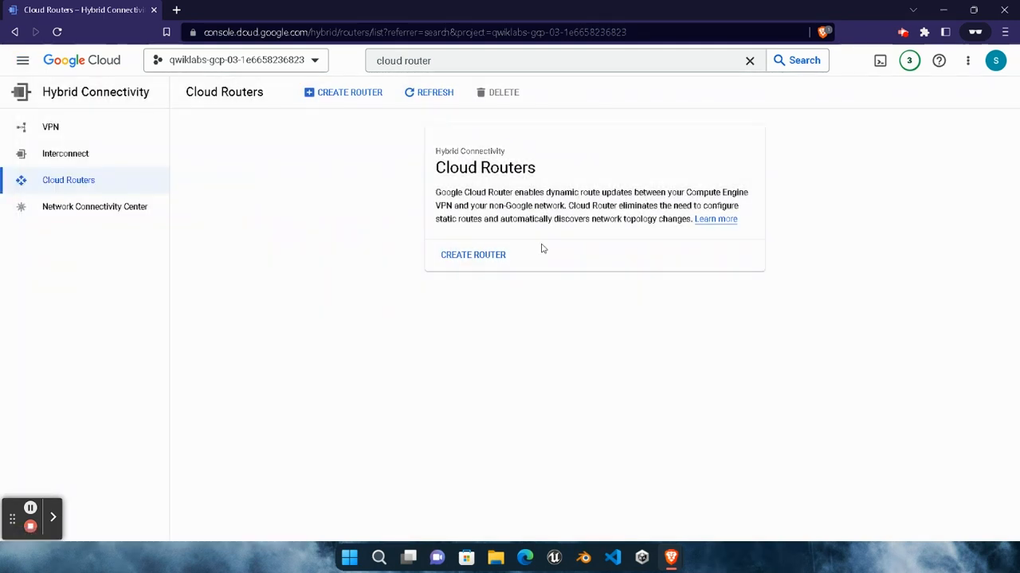
Begin a new cloud router and enter the name cr-vpc-transit-use4-1 copied from the lab page
click(484, 255)
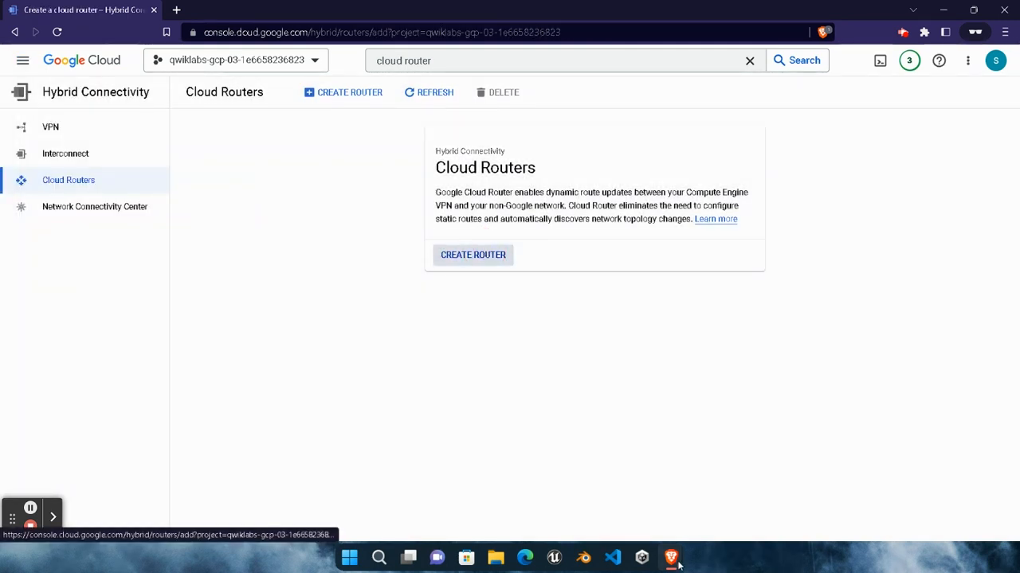
mouse_move(673, 563)
click(550, 486)
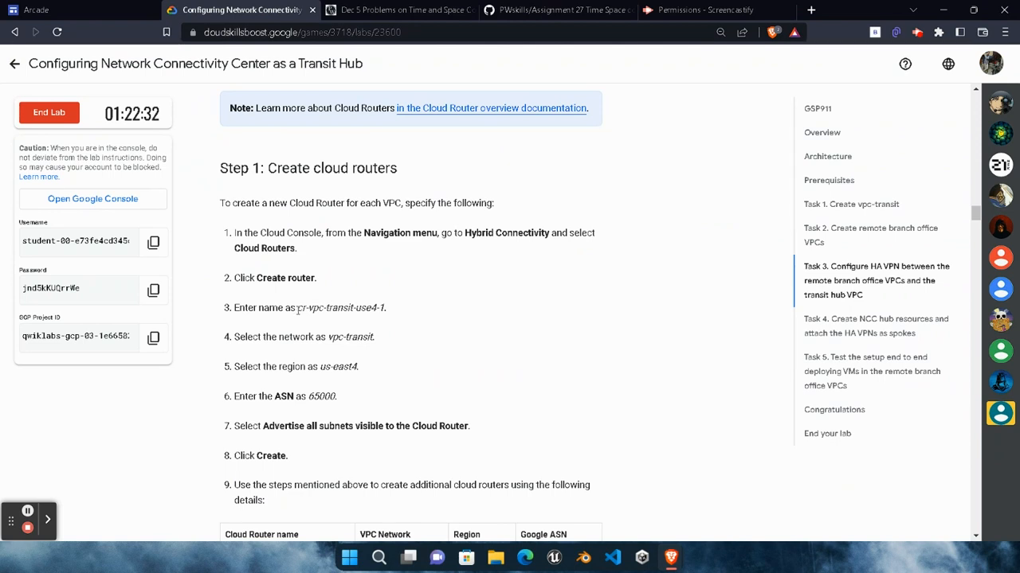
drag(297, 308, 387, 309)
key(ctrl+c)
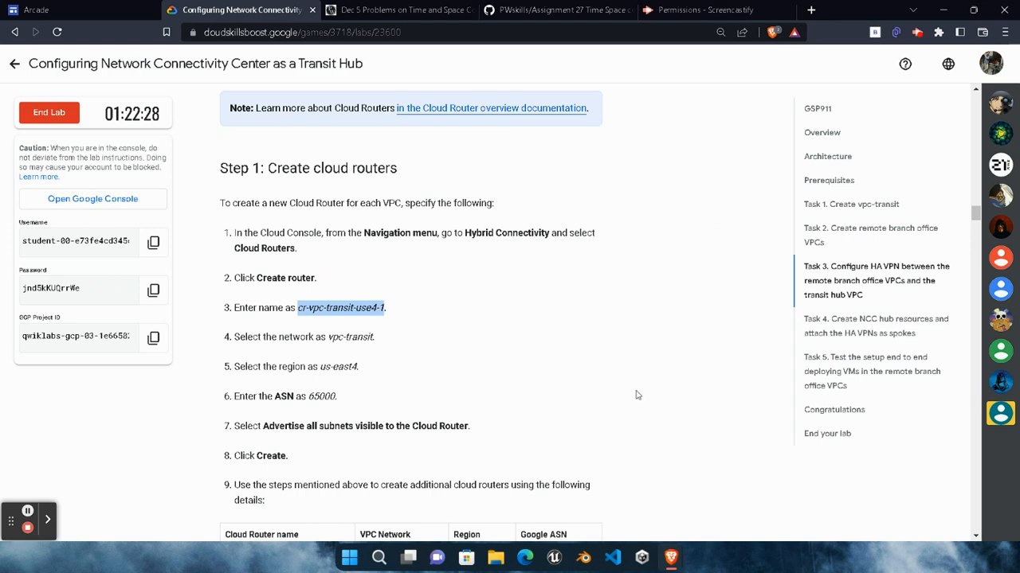
mouse_move(673, 557)
click(814, 488)
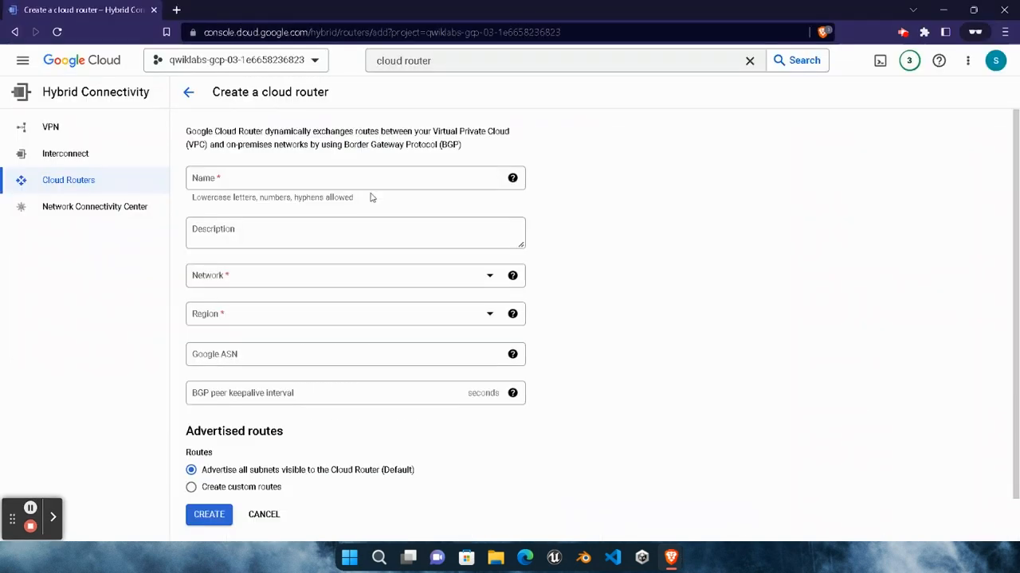
click(383, 175)
key(ctrl+v)
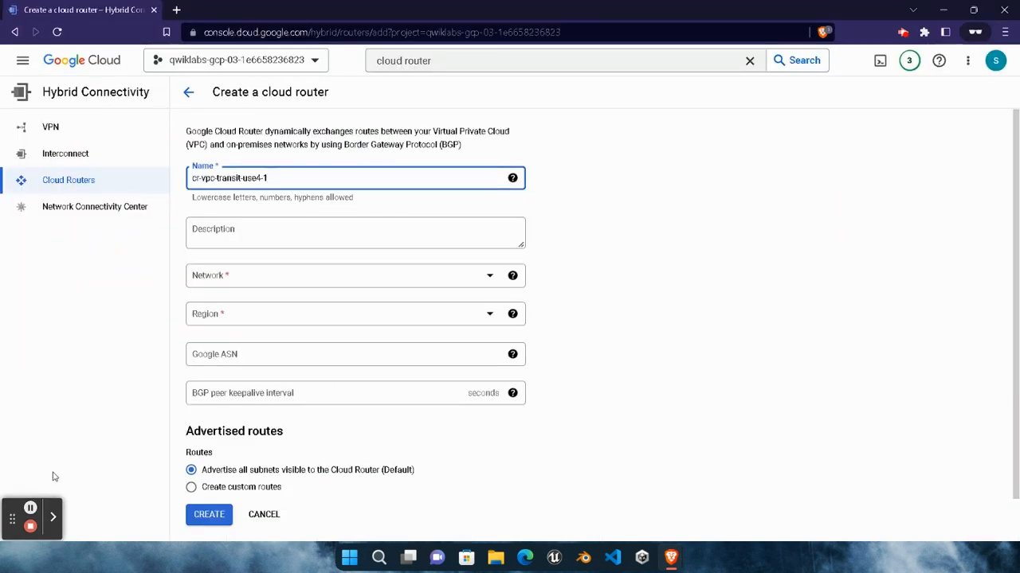
Check the network in the lab instructions and set the new cloud router's network to vpc-transit
click(32, 509)
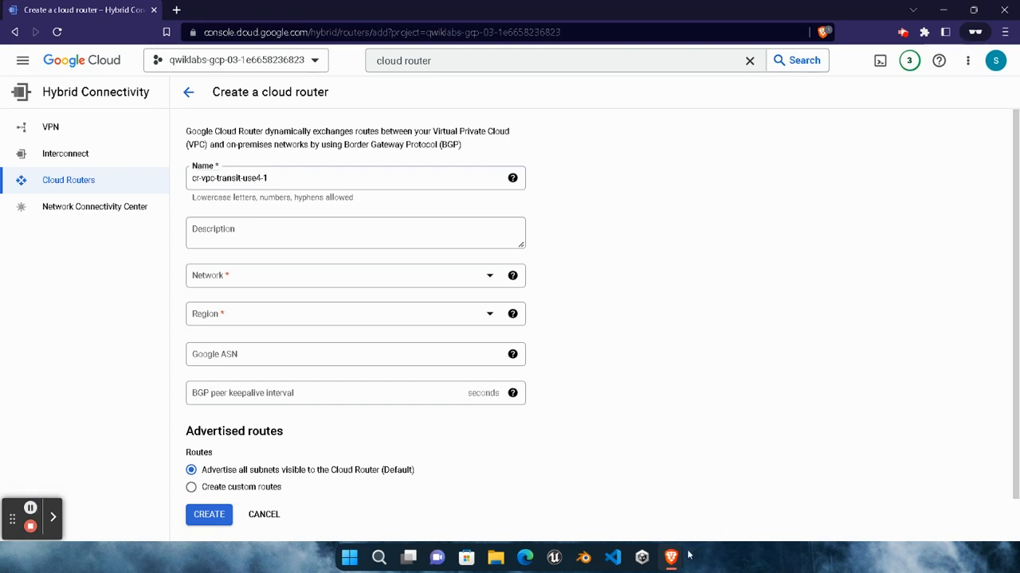
mouse_move(689, 555)
click(526, 478)
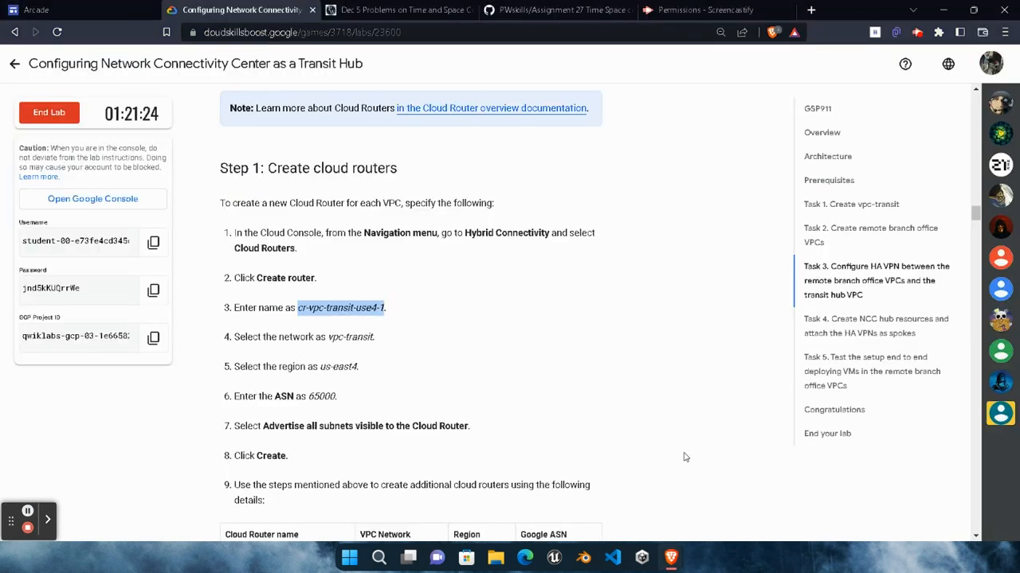
mouse_move(670, 558)
click(821, 458)
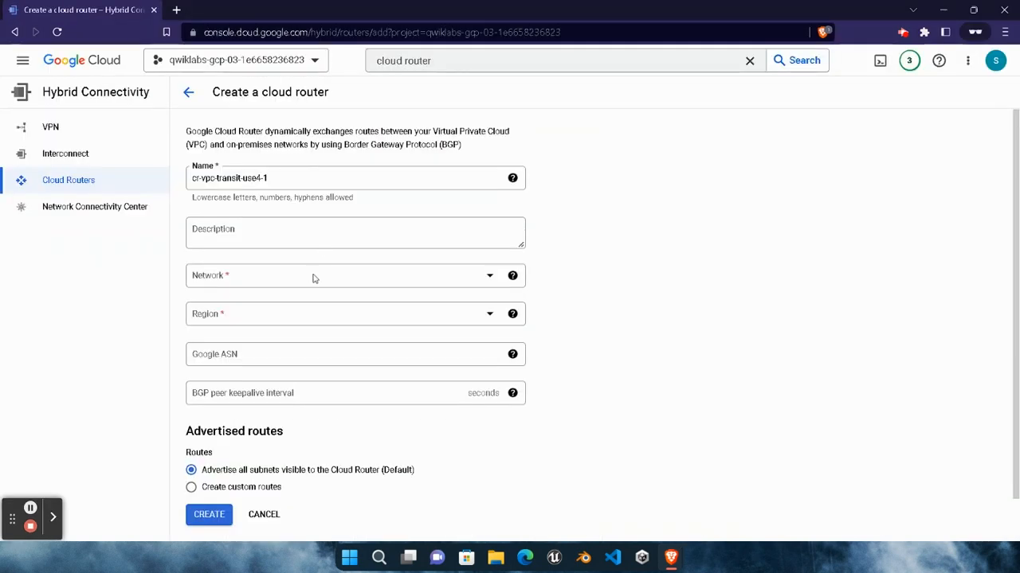
click(313, 276)
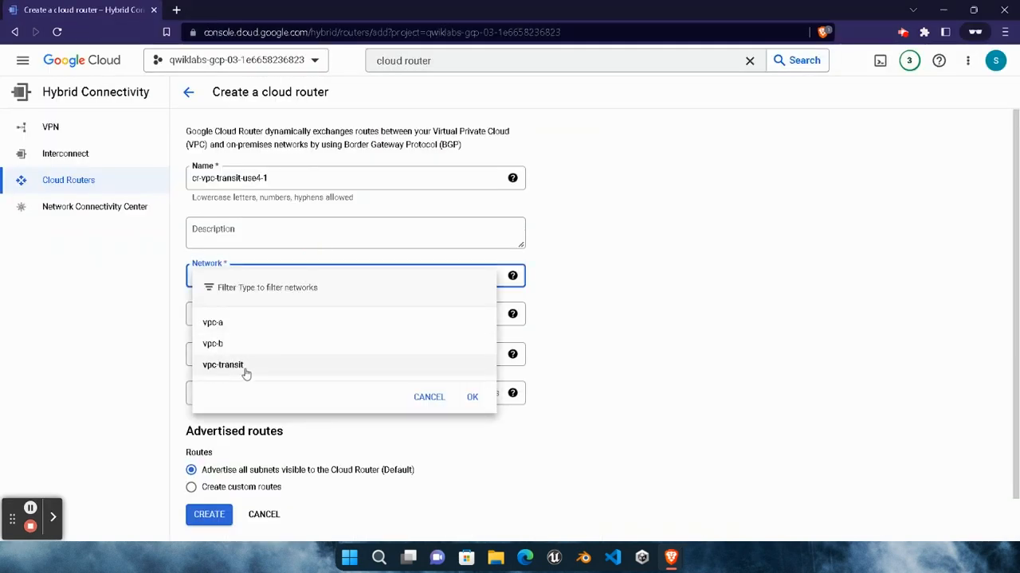
click(225, 365)
Check the region in the lab instructions and set the cloud router's region to us-east4 (Northern Virginia)
mouse_move(671, 558)
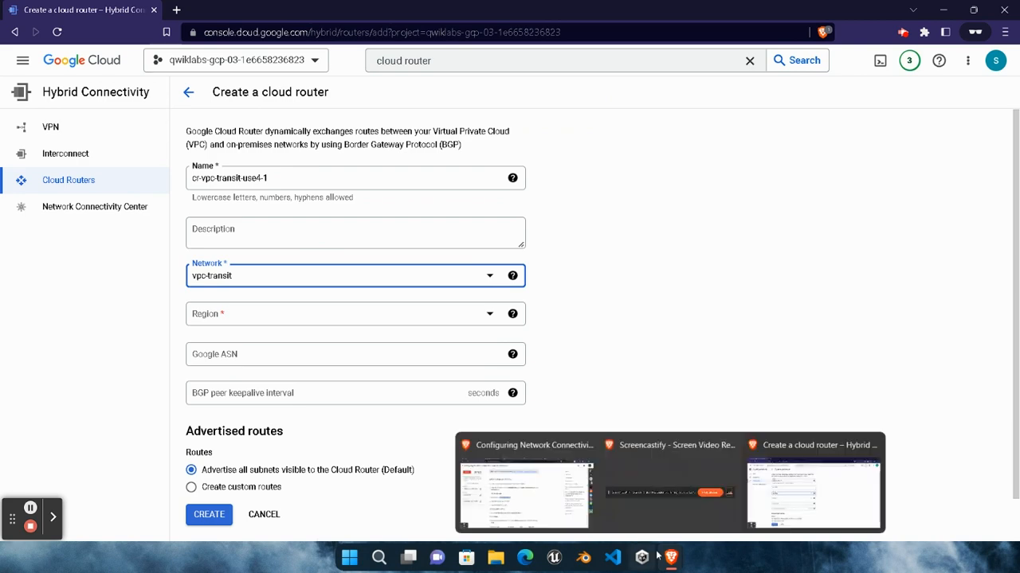
click(522, 474)
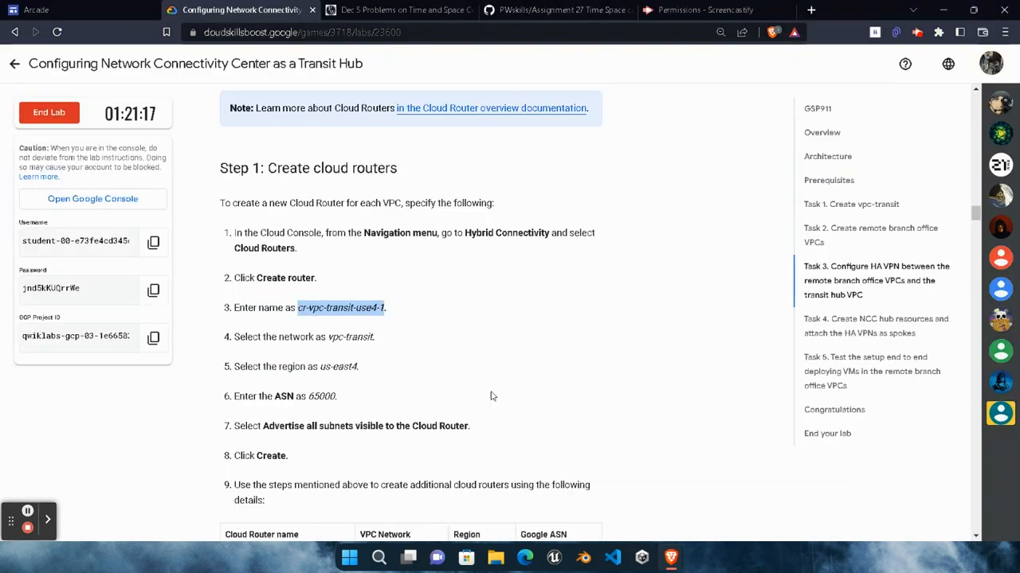
click(781, 503)
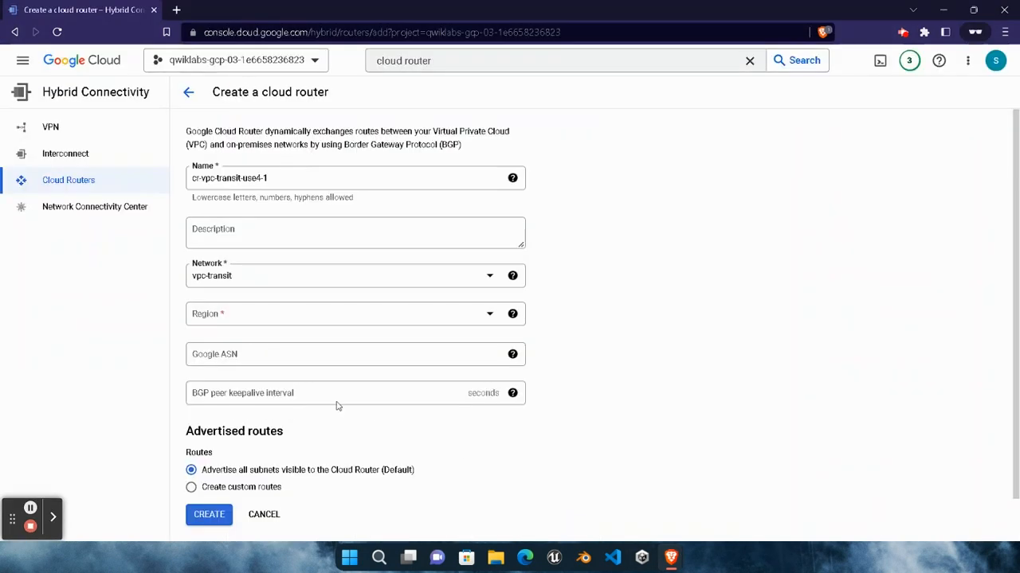
click(216, 318)
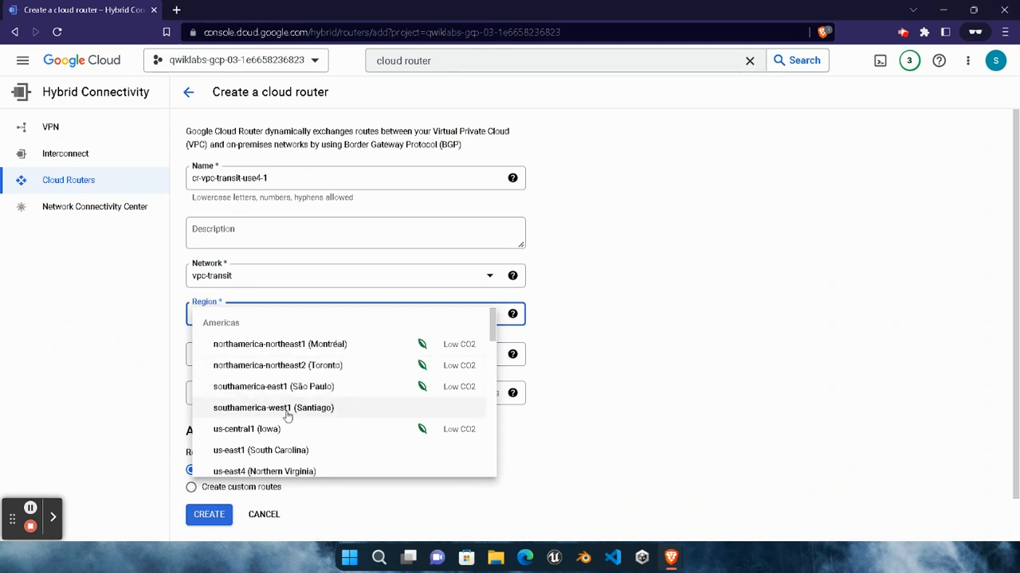
scroll(289, 430, down, 2)
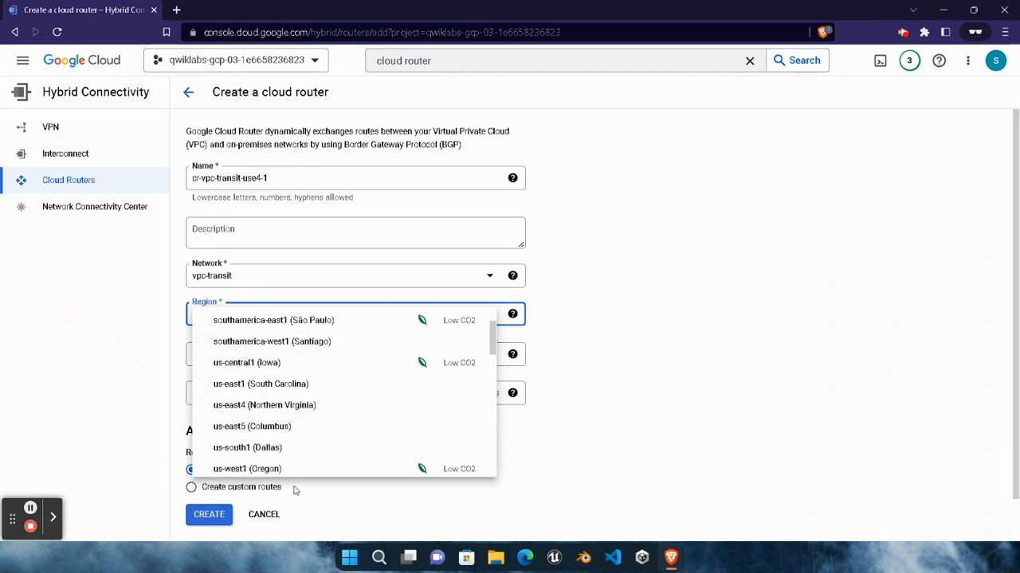
click(237, 406)
Check the ASN in the lab instructions, set the Google ASN to 65000 and create the cloud router
mouse_move(670, 553)
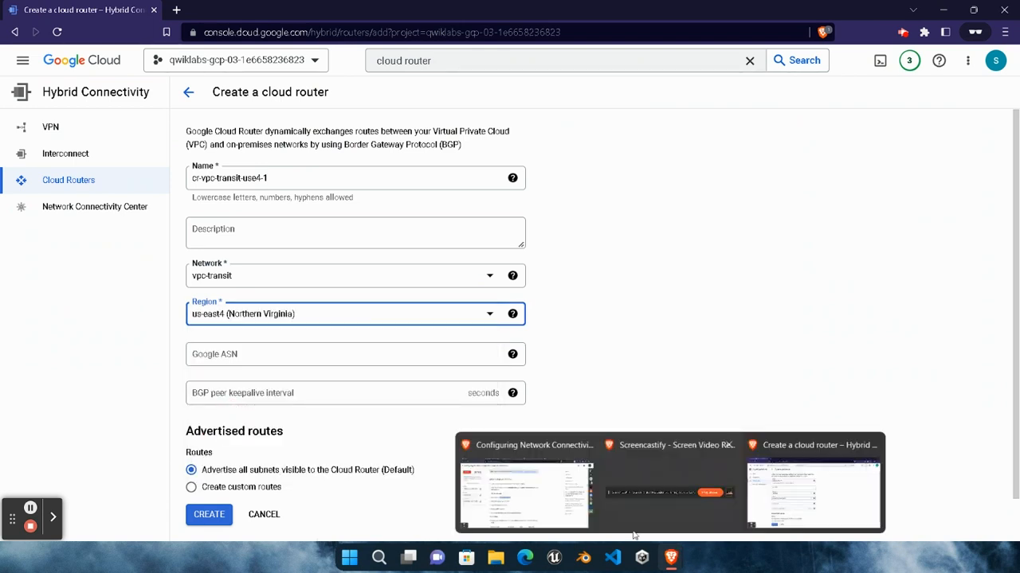
click(534, 478)
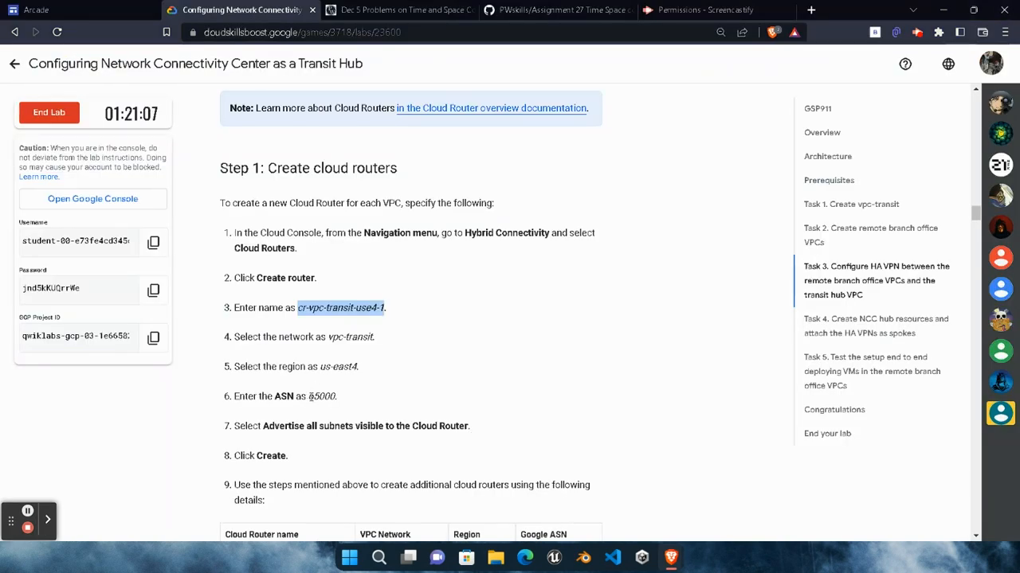
mouse_move(670, 556)
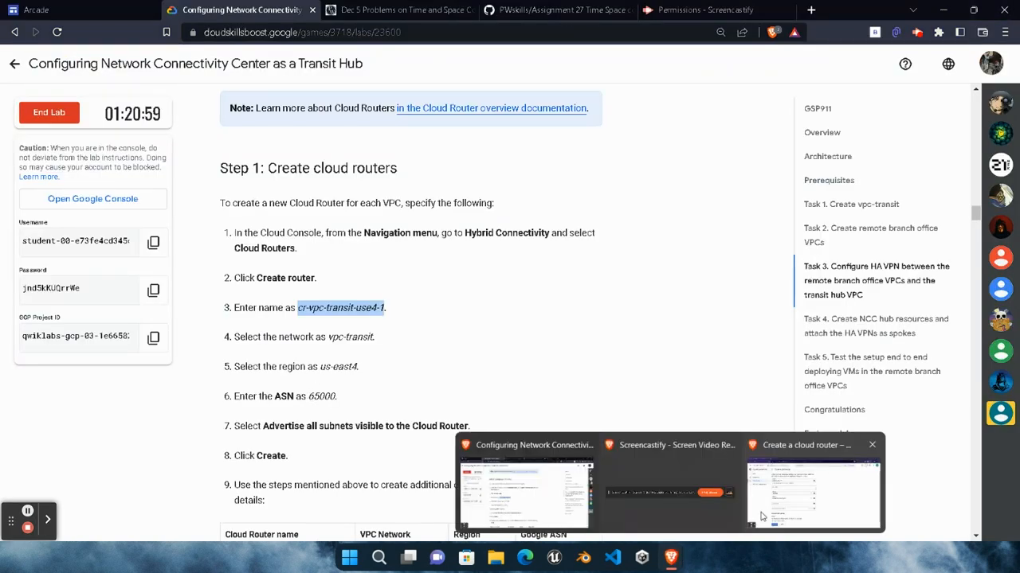
click(829, 494)
click(332, 355)
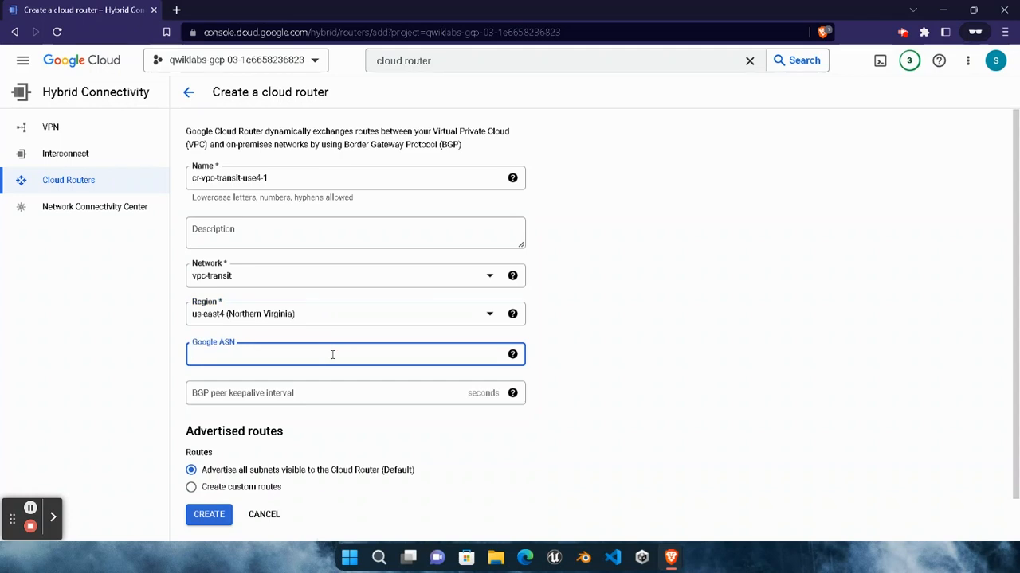
text(65000)
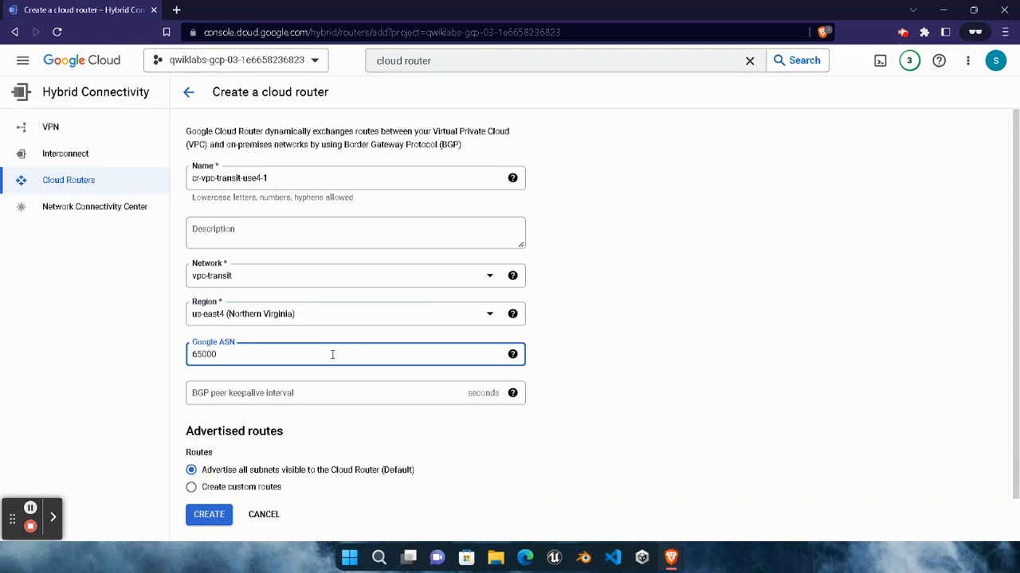
scroll(597, 410, down, 1)
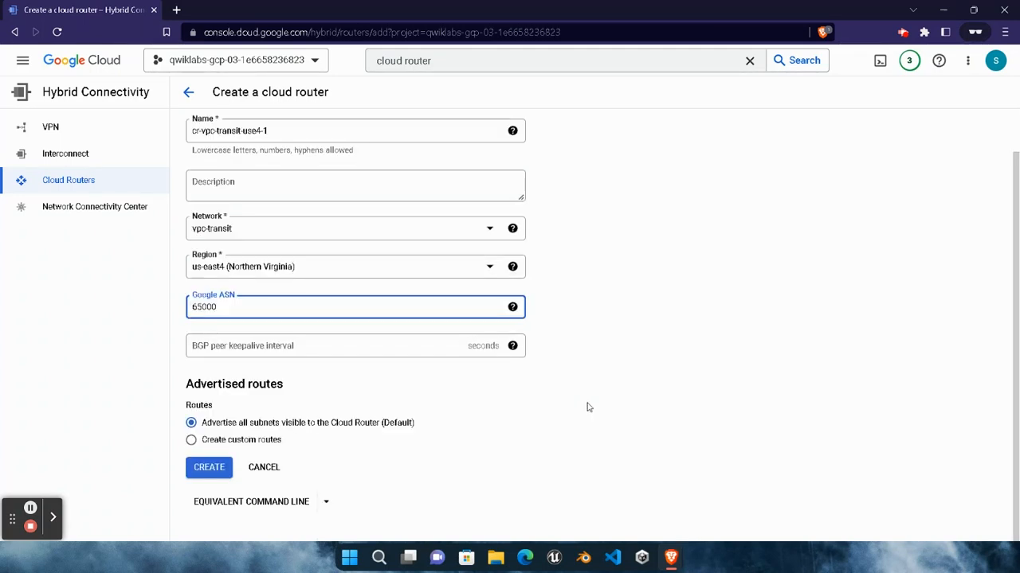
key(Return)
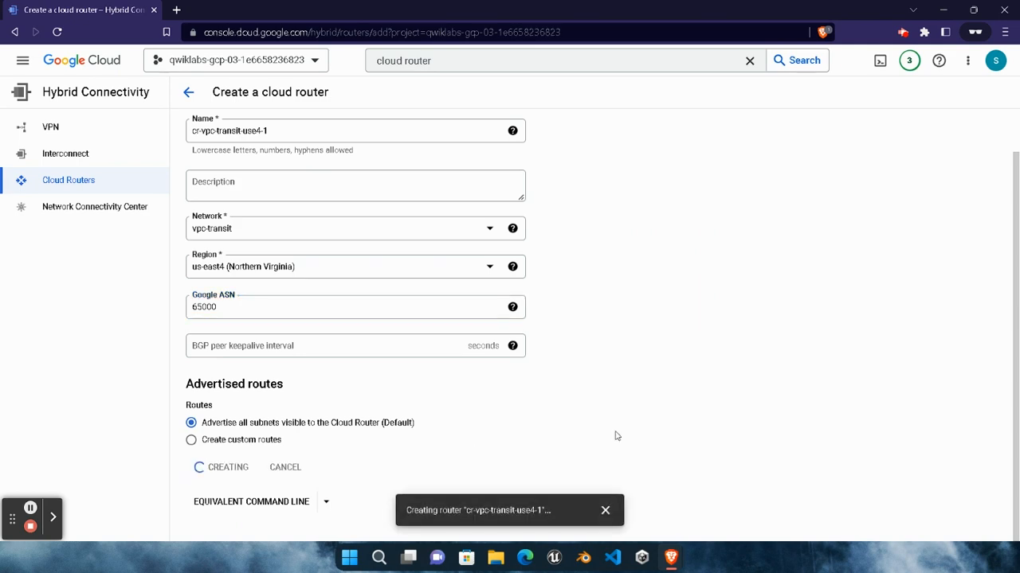
Read the lab page's table of additional cloud routers with their networks, regions and Google ASNs
mouse_move(670, 557)
click(525, 446)
scroll(416, 329, down, 3)
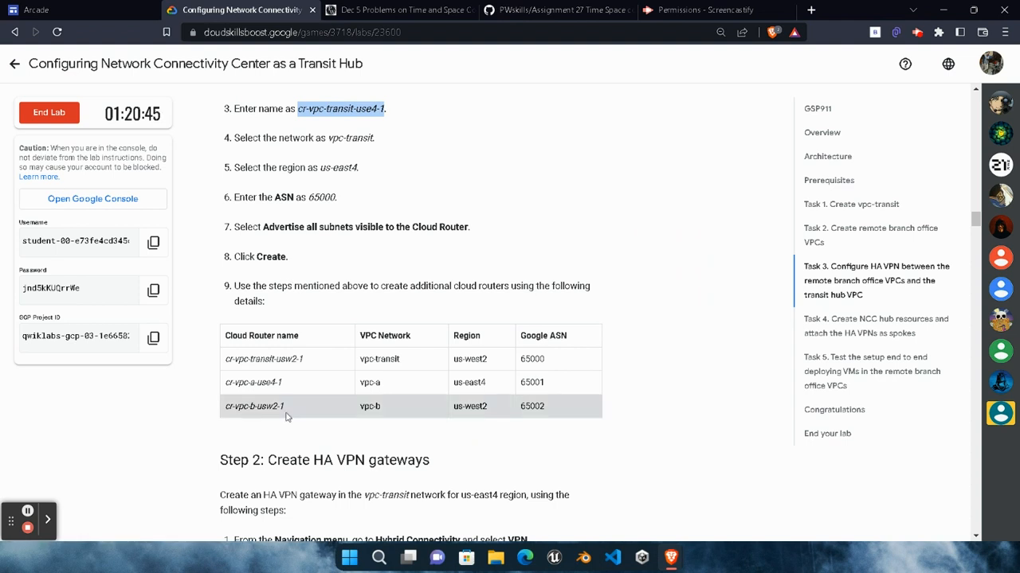
drag(201, 321, 254, 436)
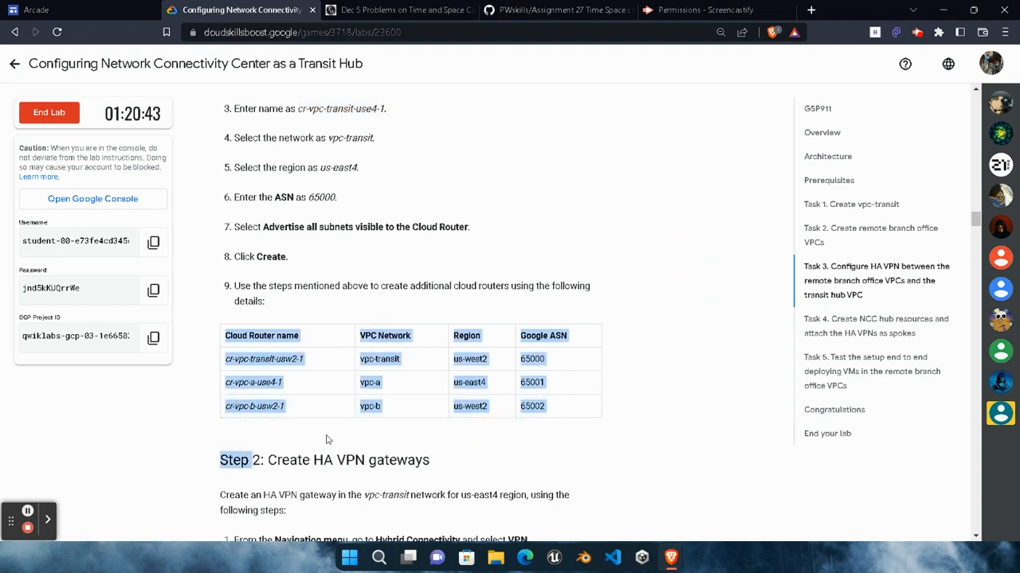
click(328, 439)
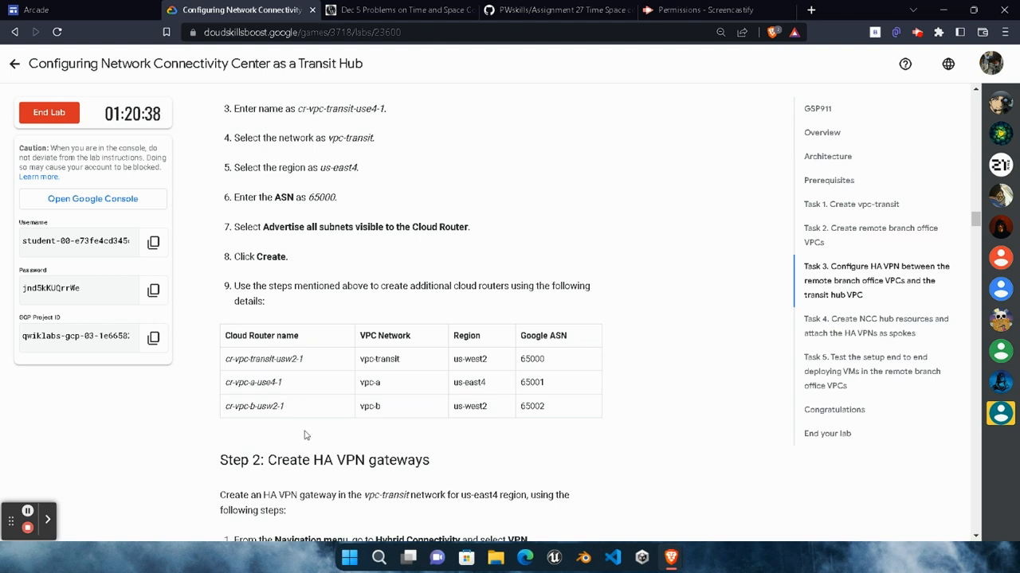
drag(210, 358, 587, 362)
click(666, 359)
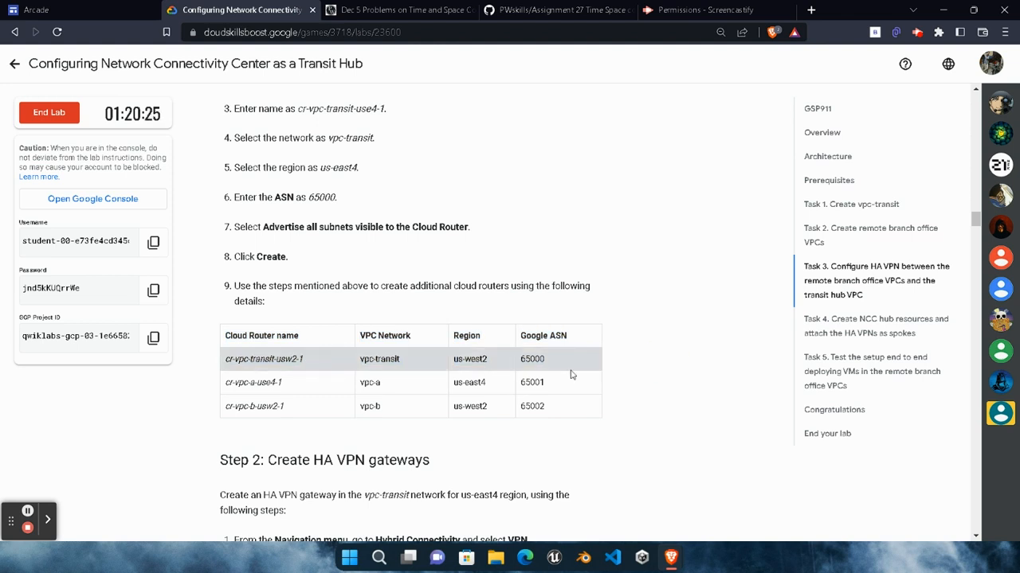
Begin another cloud router in the console and enter the name cr-vpc-transit-usw2-1 copied from the lab table
click(222, 363)
drag(222, 362, 321, 355)
key(ctrl+c)
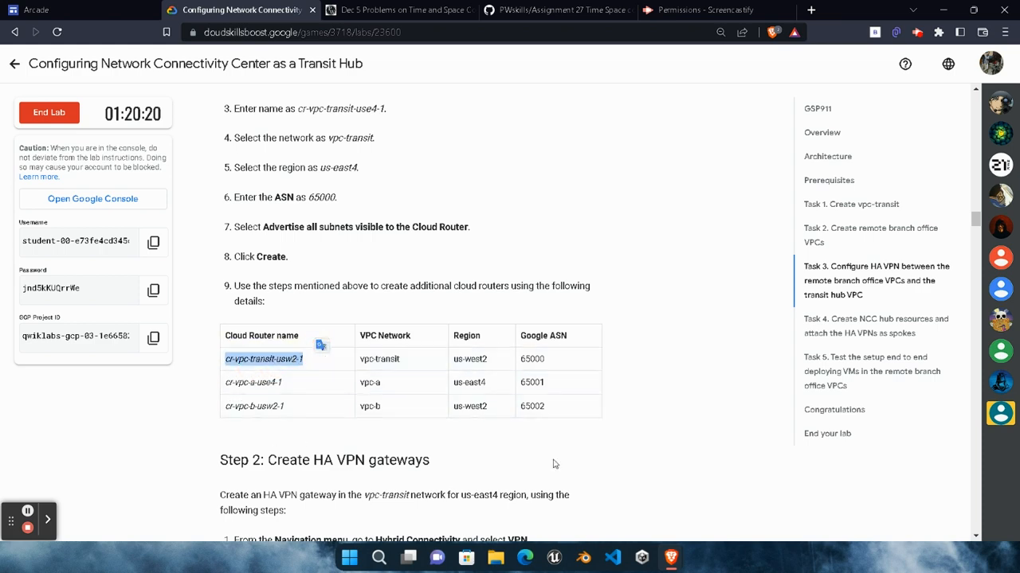
mouse_move(676, 551)
click(832, 477)
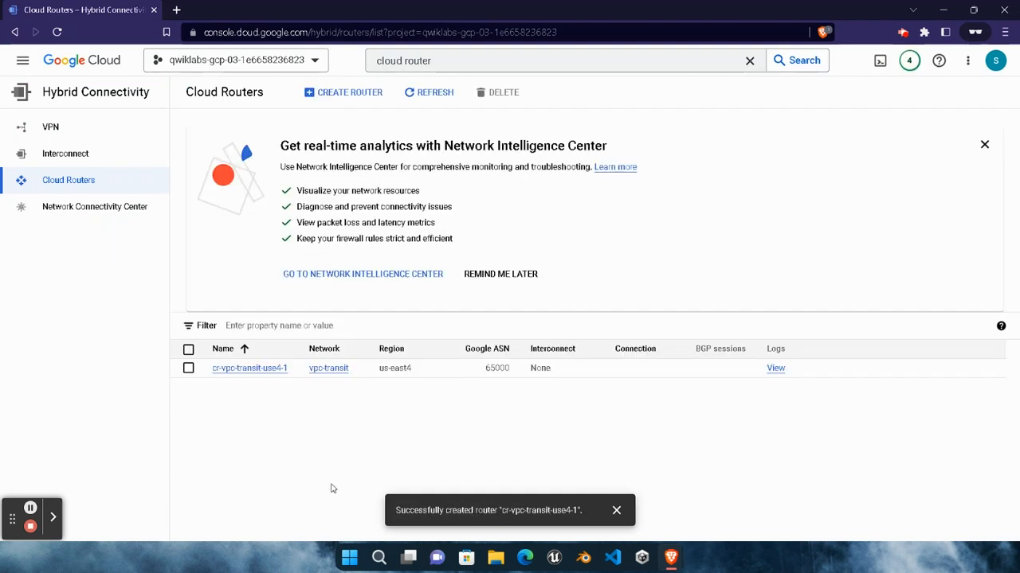
click(342, 93)
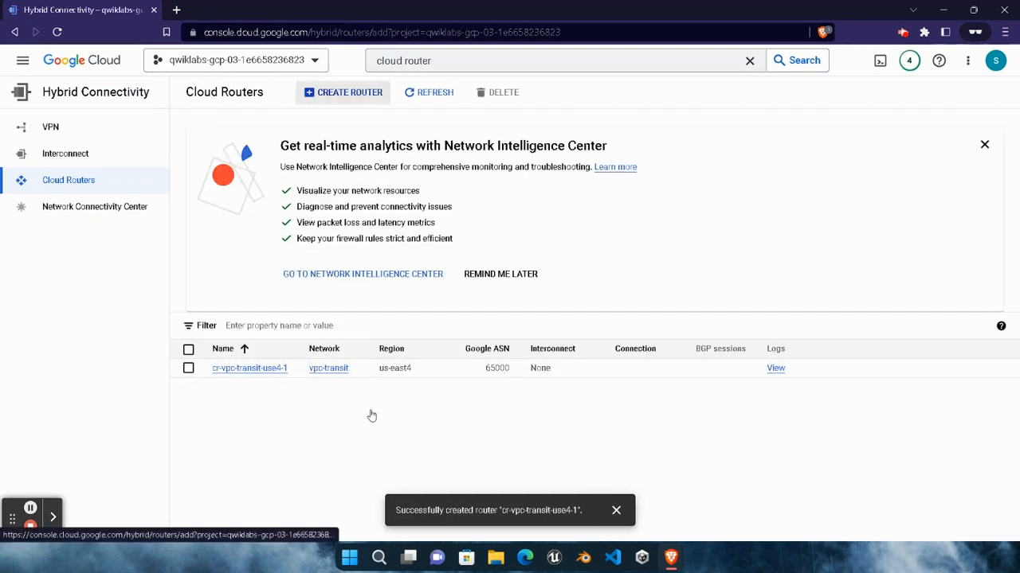
click(353, 176)
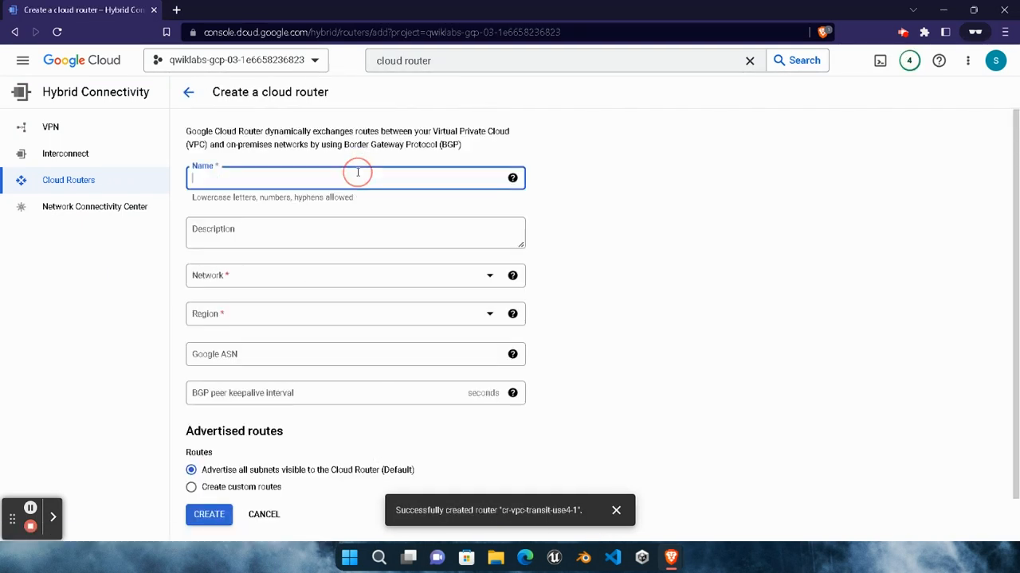
key(ctrl+v)
Check the lab table for the cr-vpc-transit-usw2-1 network and set the router's network to vpc-transit
mouse_move(674, 558)
click(525, 478)
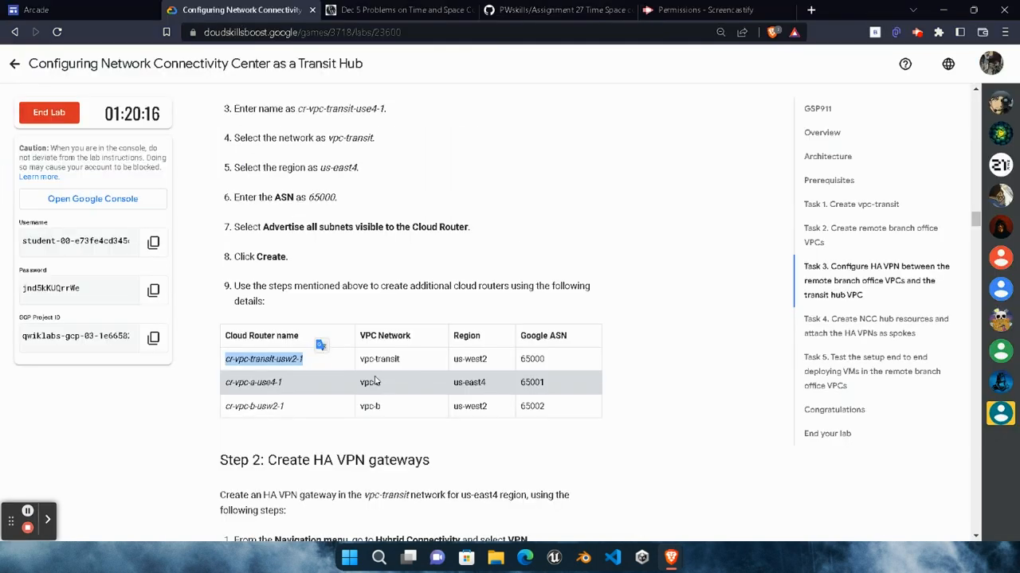
click(814, 478)
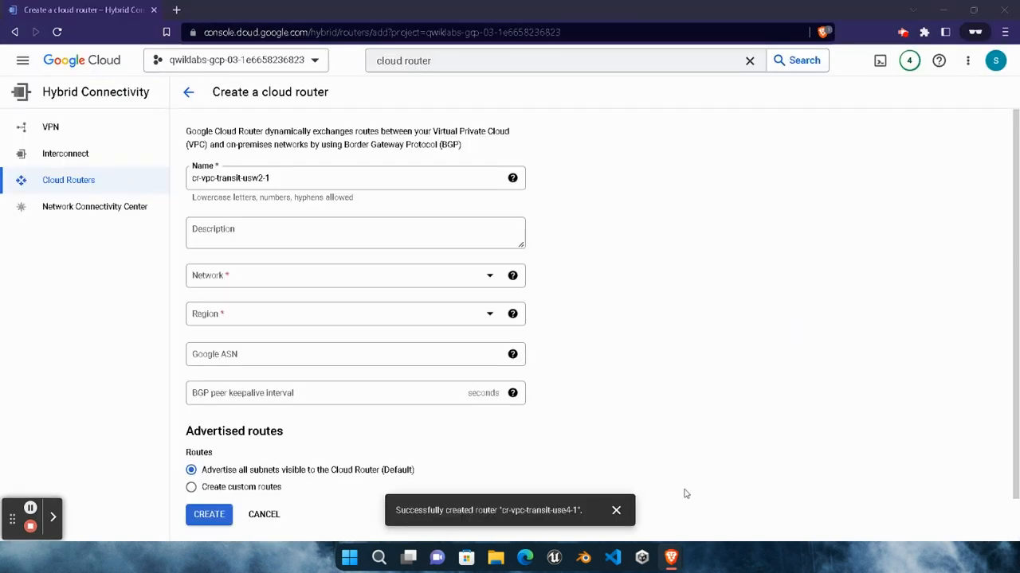
click(278, 271)
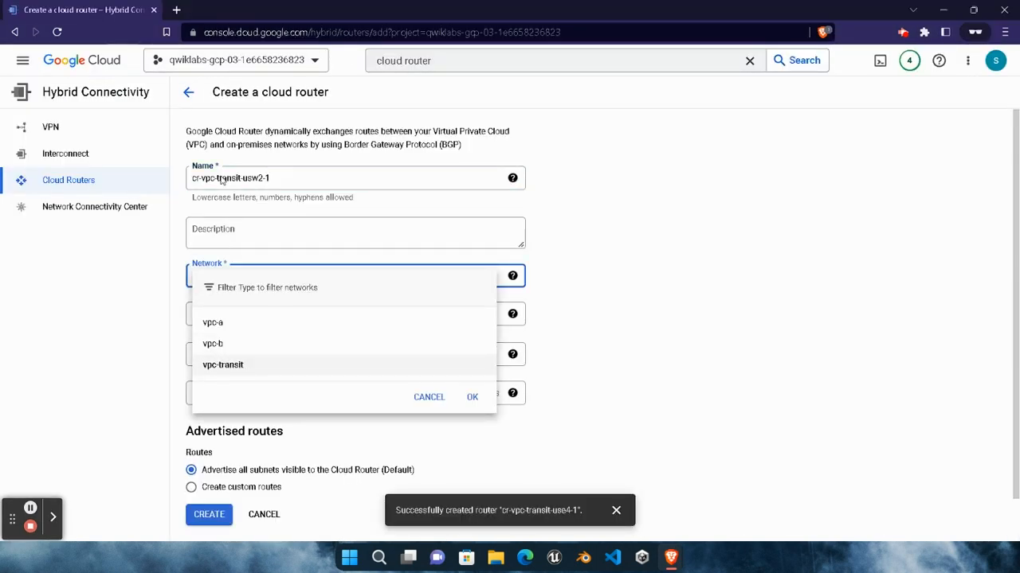
key(Return)
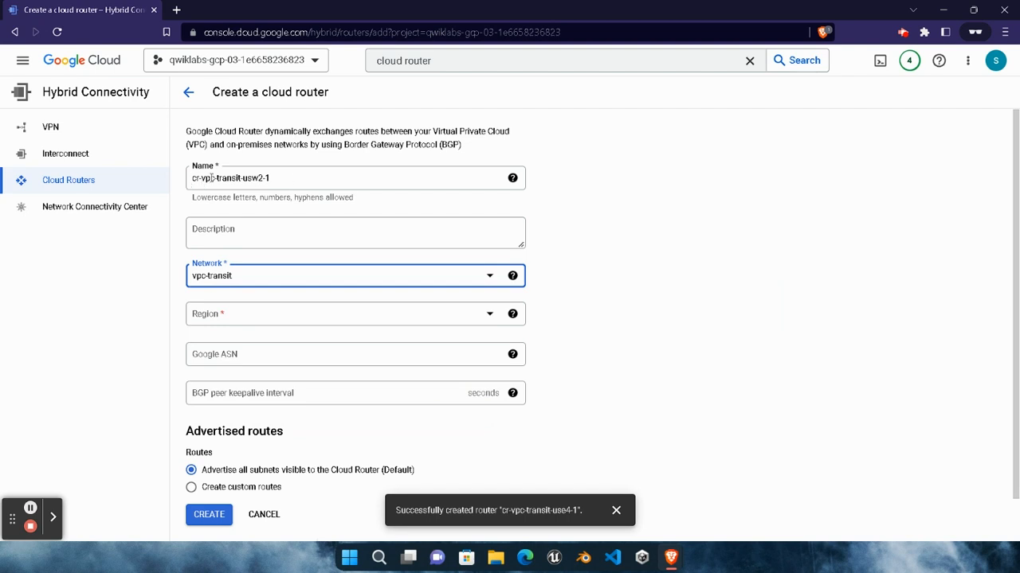
Check the lab table for the cr-vpc-transit-usw2-1 region and set the router's region to us-west2 (Los Angeles)
mouse_move(670, 556)
click(550, 487)
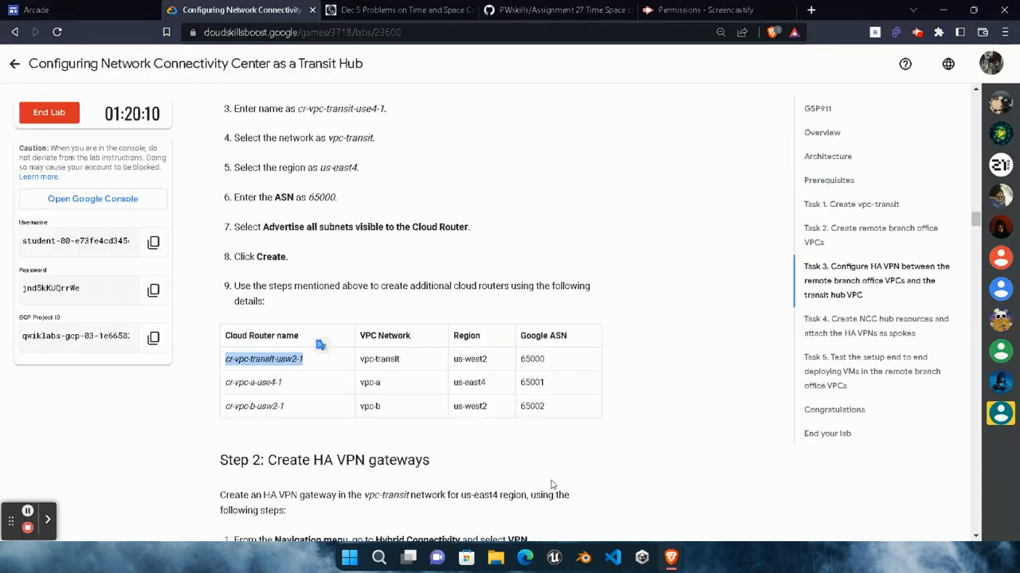
click(828, 466)
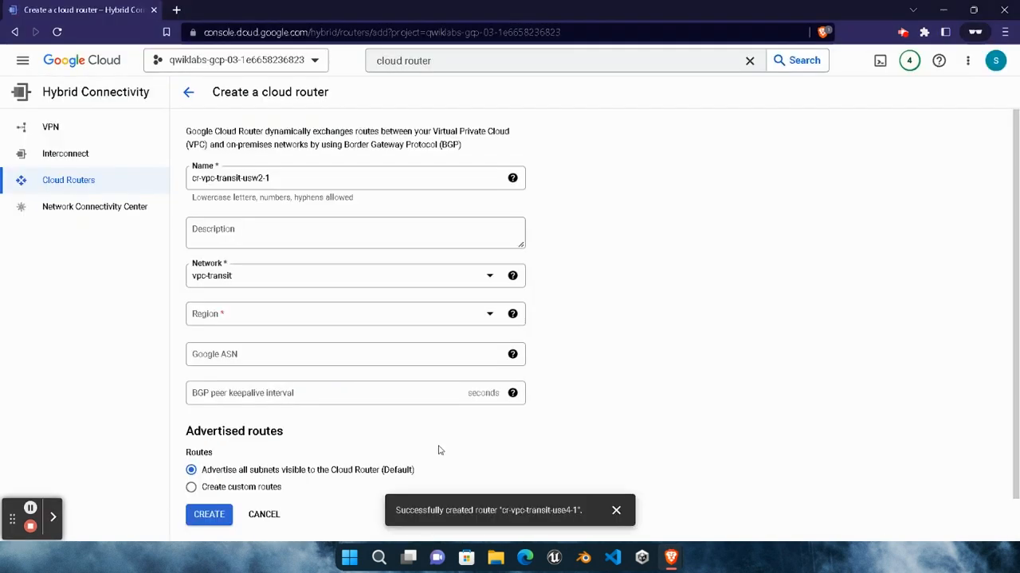
click(359, 314)
scroll(249, 410, down, 4)
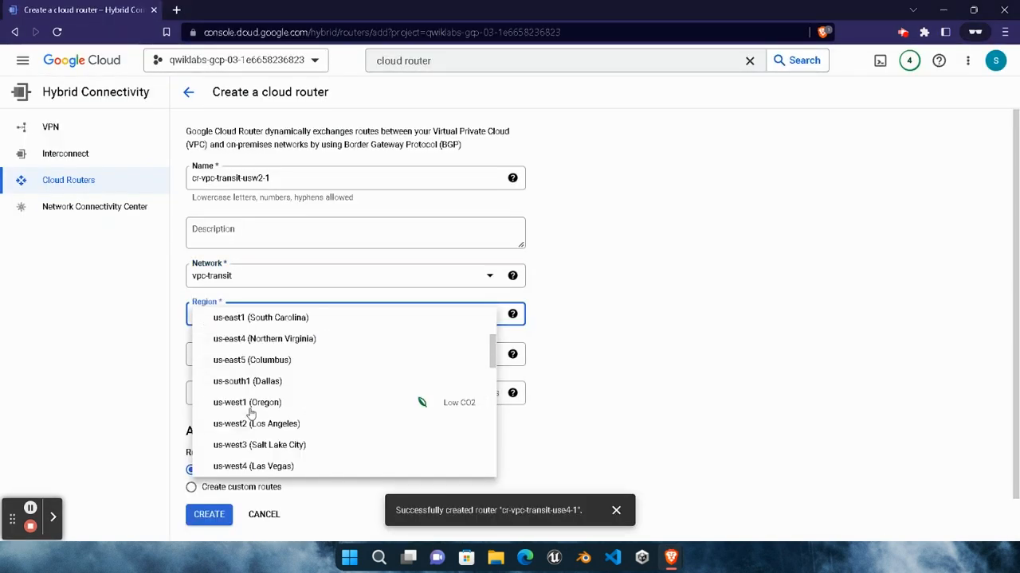
scroll(250, 414, up, 2)
click(243, 424)
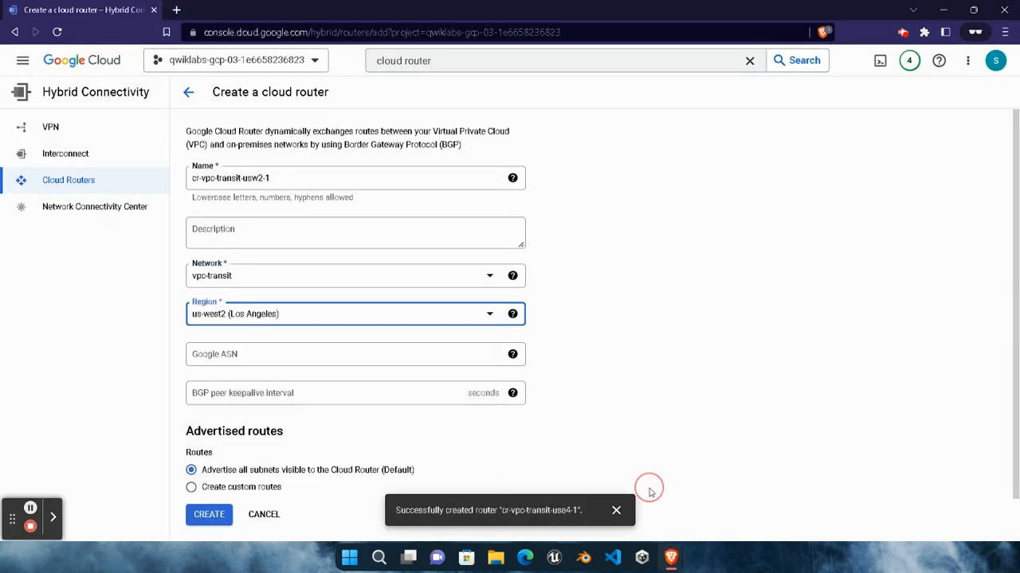
Check the lab table for the cr-vpc-transit-usw2-1 ASN, set the Google ASN to 65000 and create the router
mouse_move(671, 556)
click(573, 498)
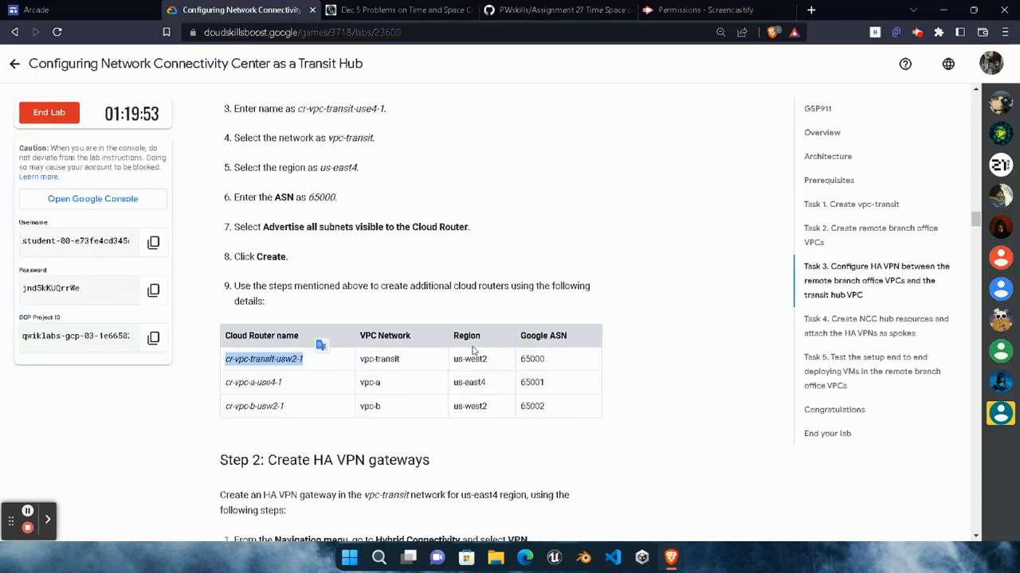
mouse_move(670, 556)
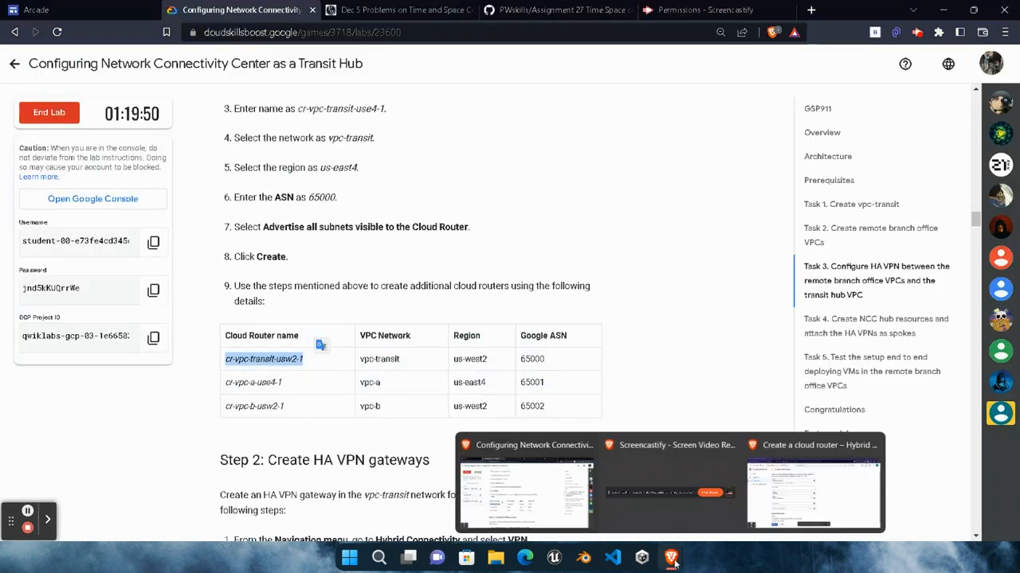
click(796, 478)
click(279, 352)
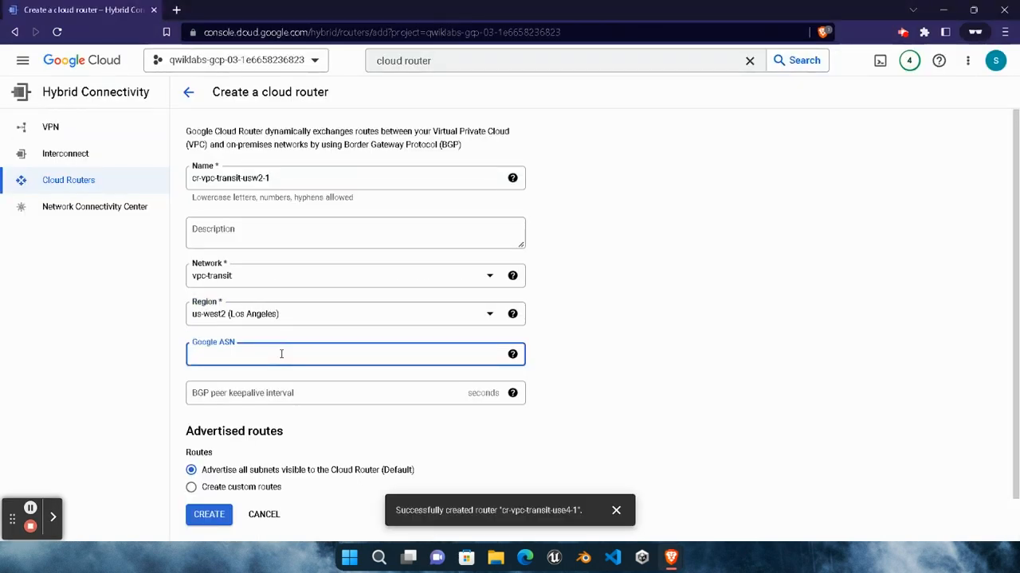
text(65000)
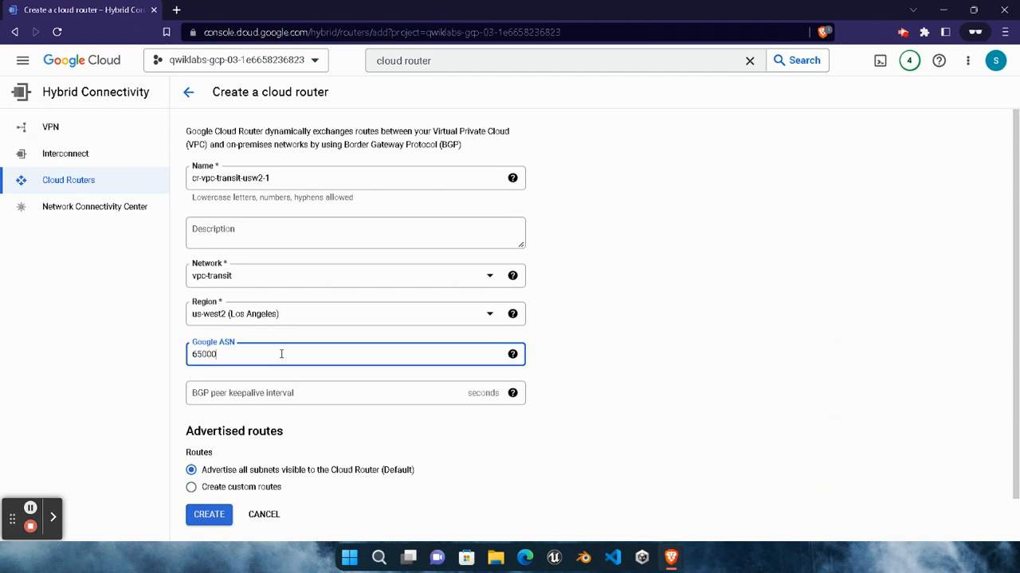
click(211, 517)
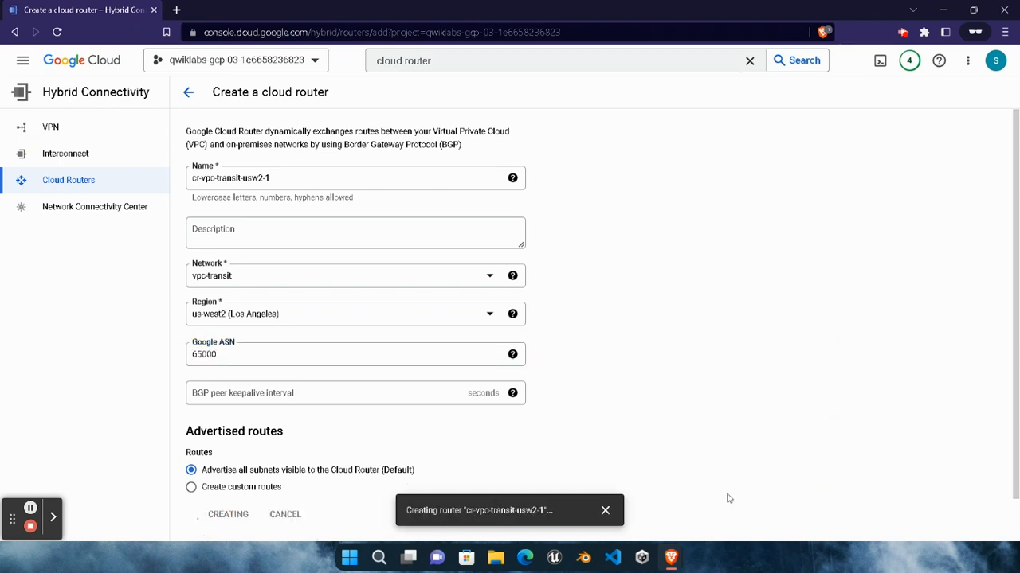
Create the cloud router cr-vpc-a-use4-1 from the lab table, with network vpc-a, region us-east4 (Northern Virginia) and Google ASN 65001
mouse_move(671, 556)
click(526, 494)
scroll(513, 418, down, 1)
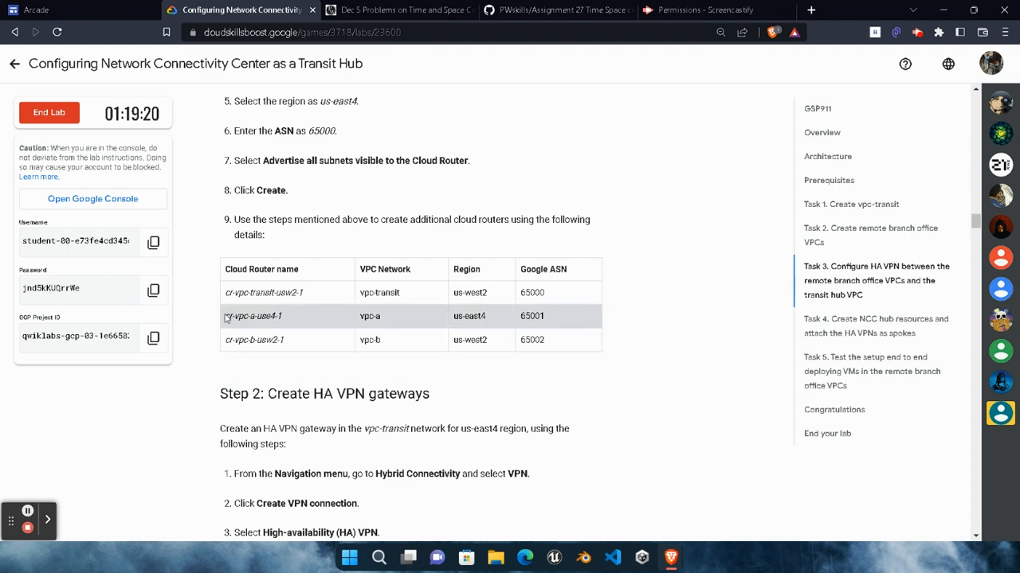
drag(222, 316, 290, 322)
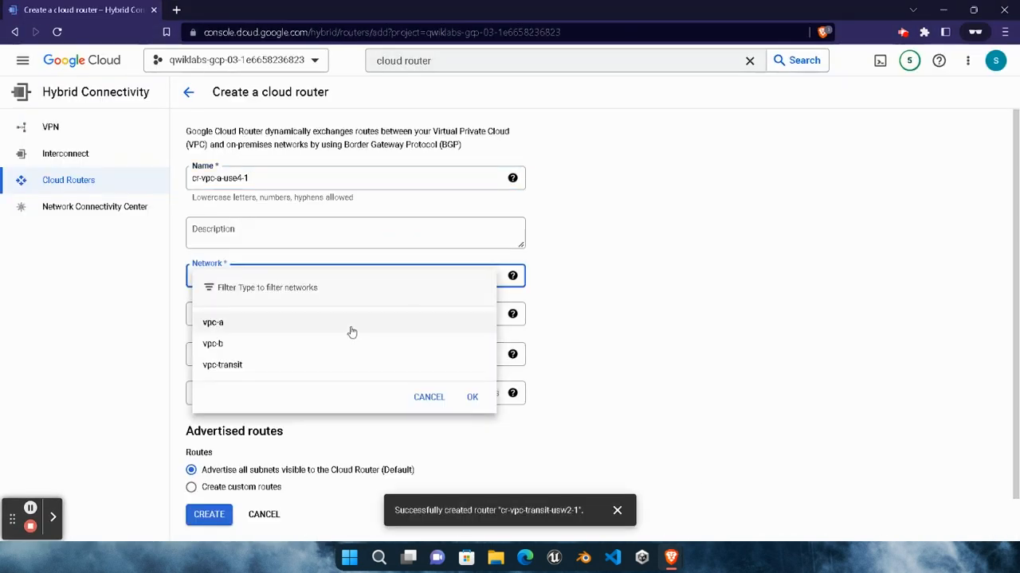
click(239, 321)
click(350, 314)
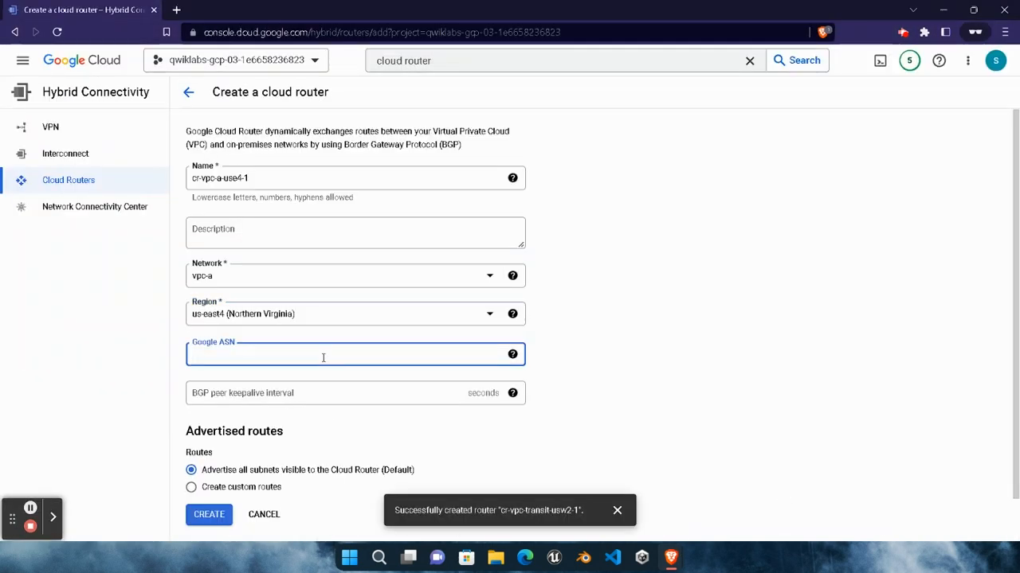
text(65001)
click(209, 514)
Create the cloud router cr-vpc-b-usw2-1 from the lab table, with network vpc-b, region us-west2 (Los Angeles) and Google ASN 65002
drag(285, 340, 238, 340)
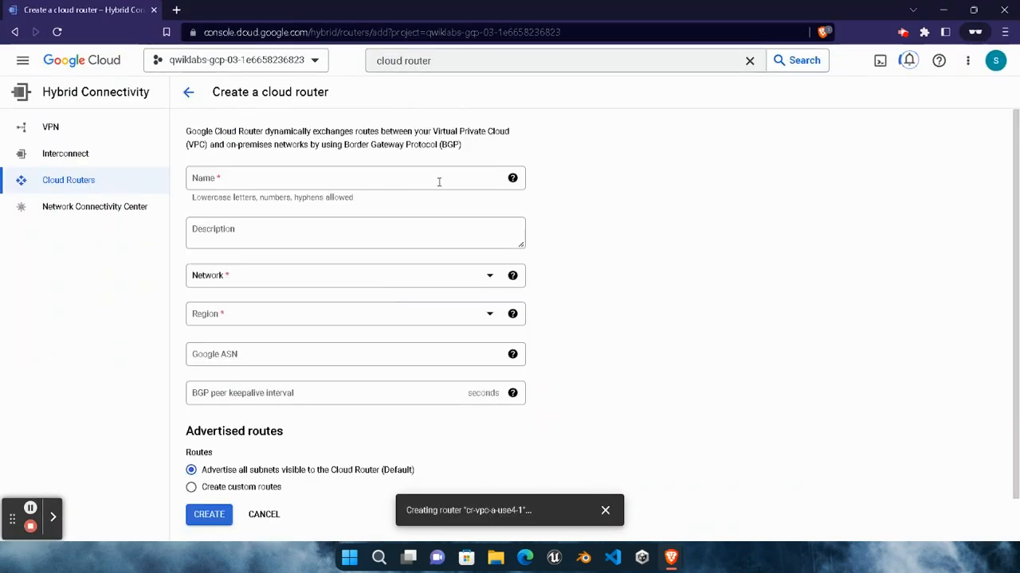
click(287, 343)
click(471, 397)
click(350, 314)
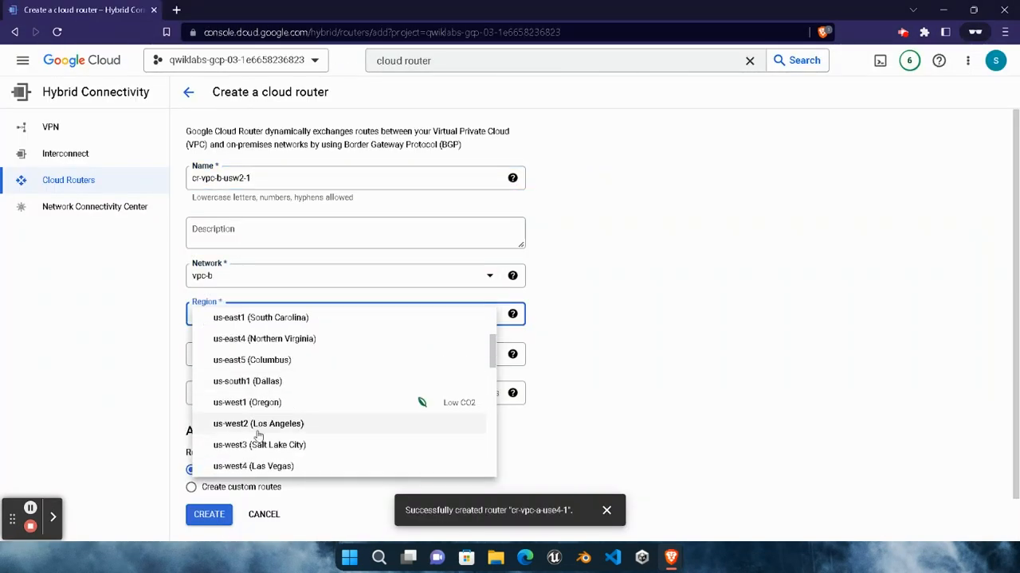
click(239, 425)
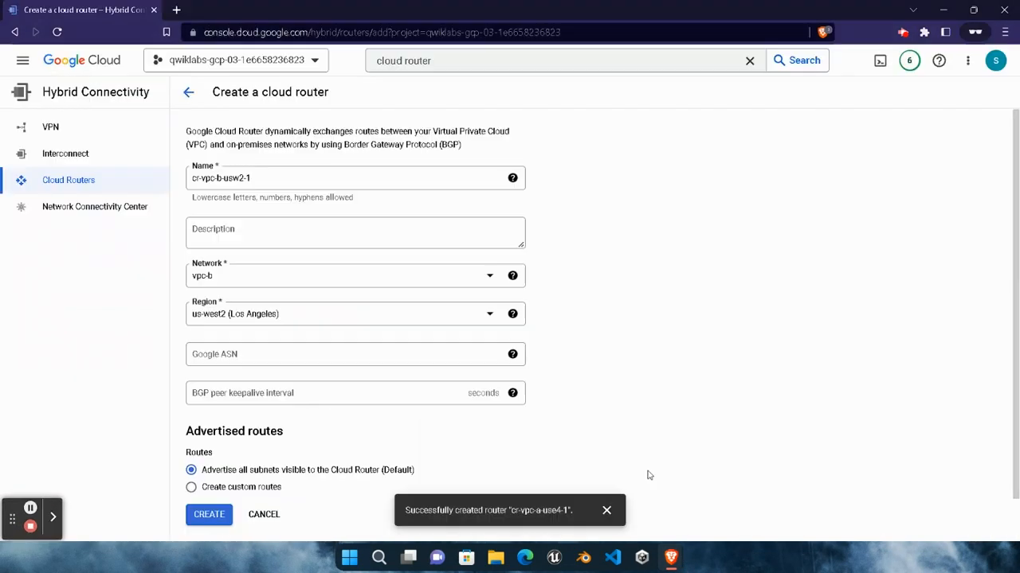
scroll(509, 319, down, 1)
click(318, 307)
text(65002)
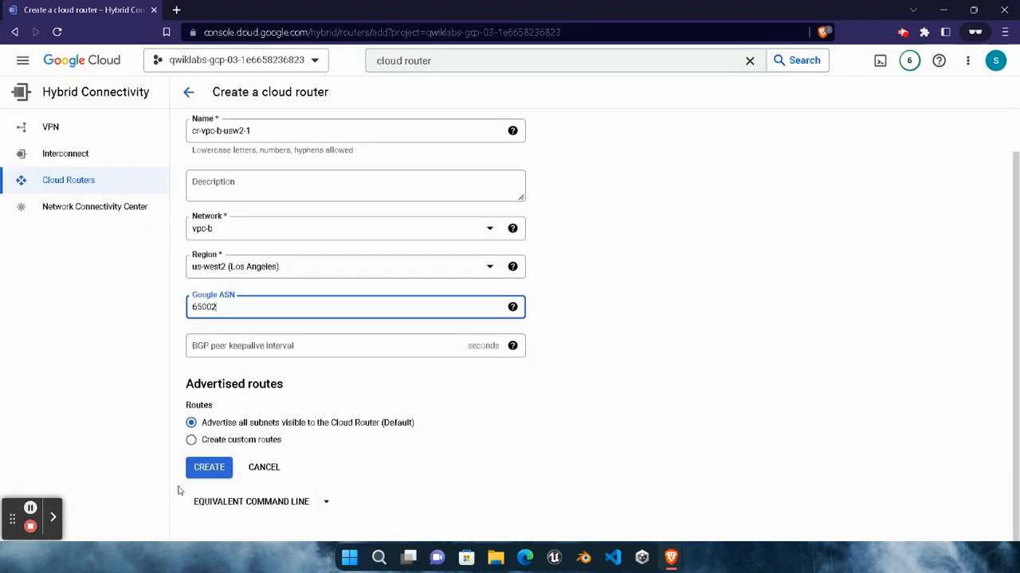
click(209, 466)
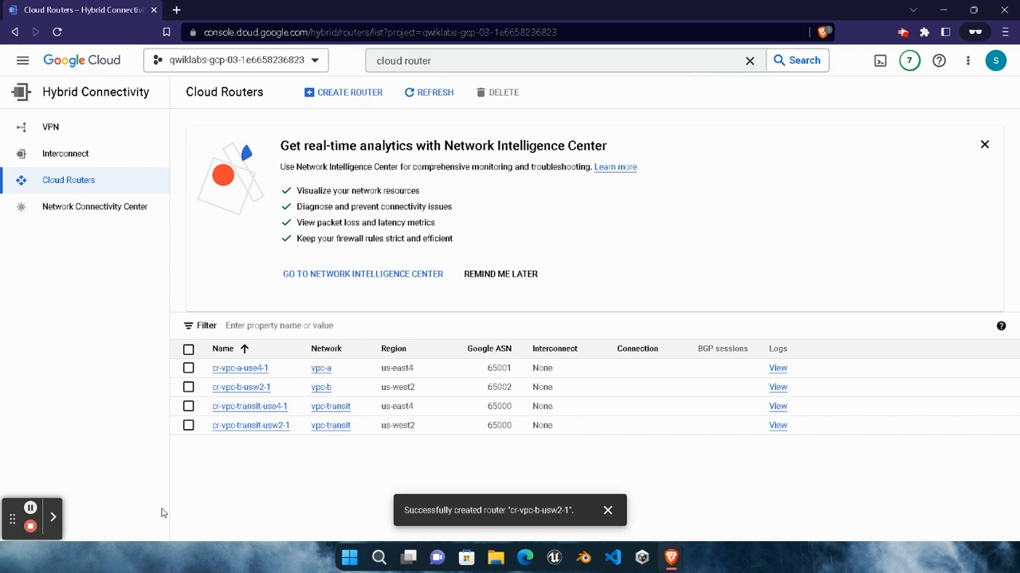
click(277, 325)
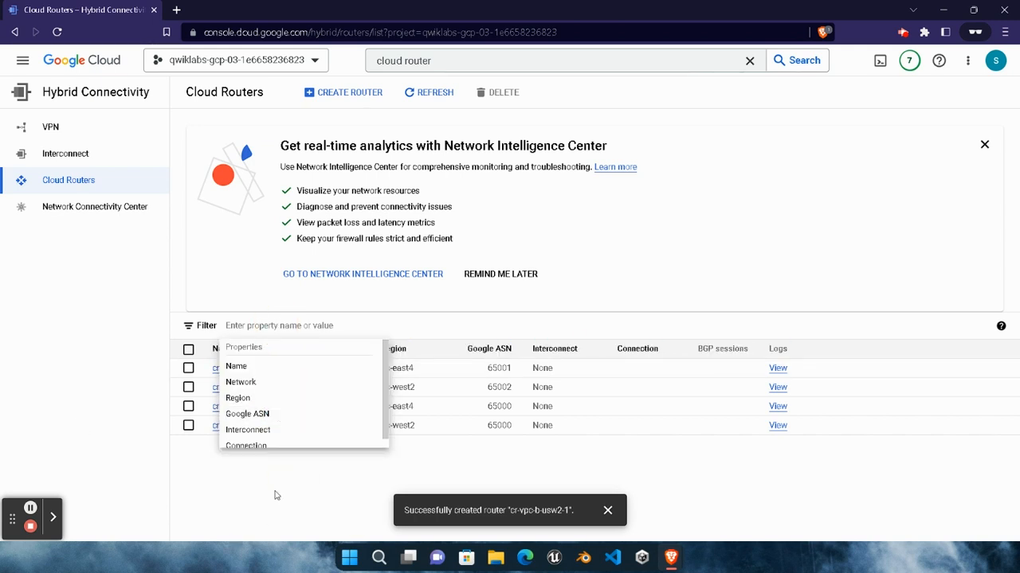
click(275, 495)
click(607, 511)
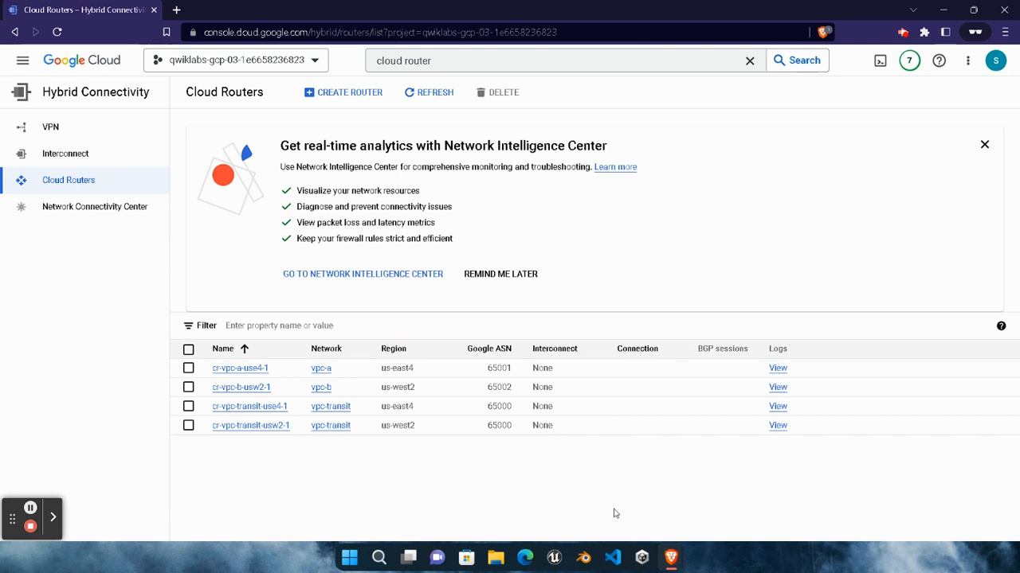
Start a new VPN connection in Hybrid Connectivity using the High-availability (HA) VPN option
click(56, 127)
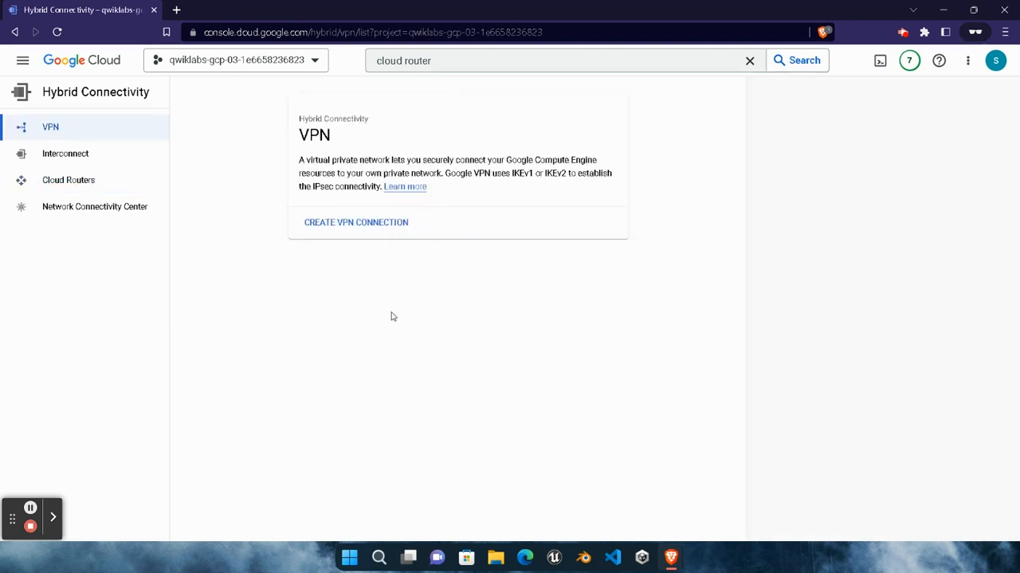
click(344, 224)
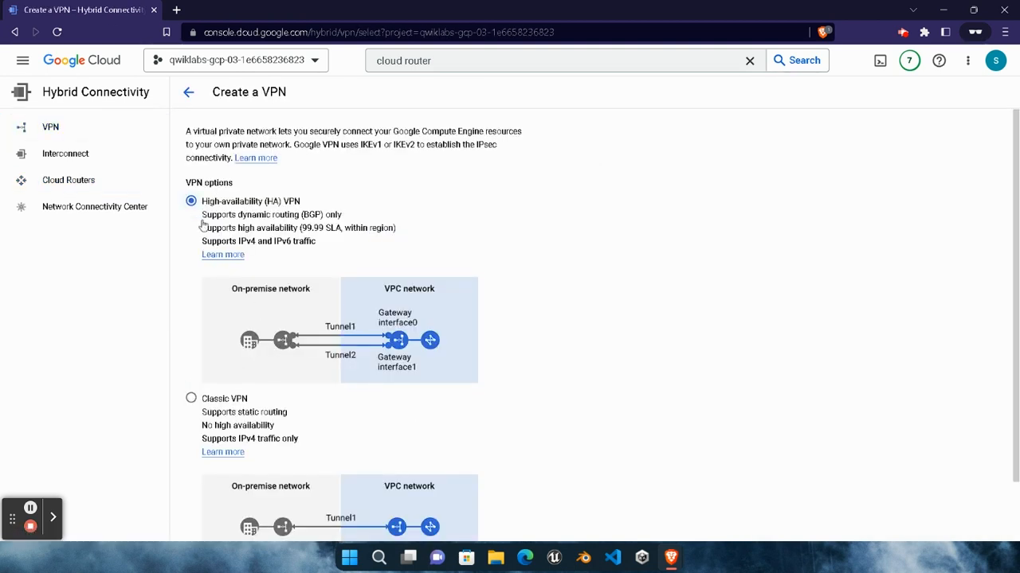
scroll(219, 240, down, 2)
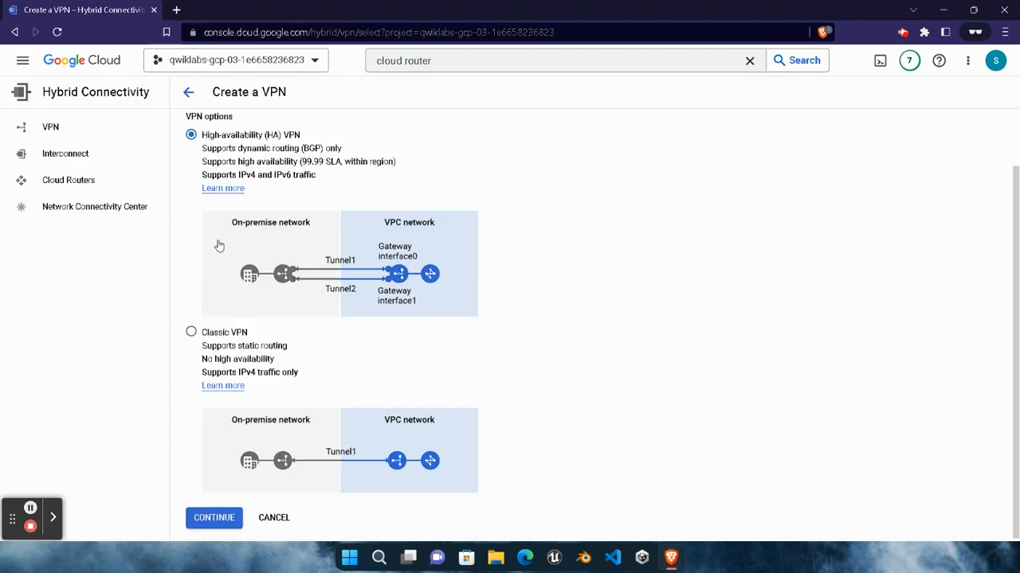
click(215, 516)
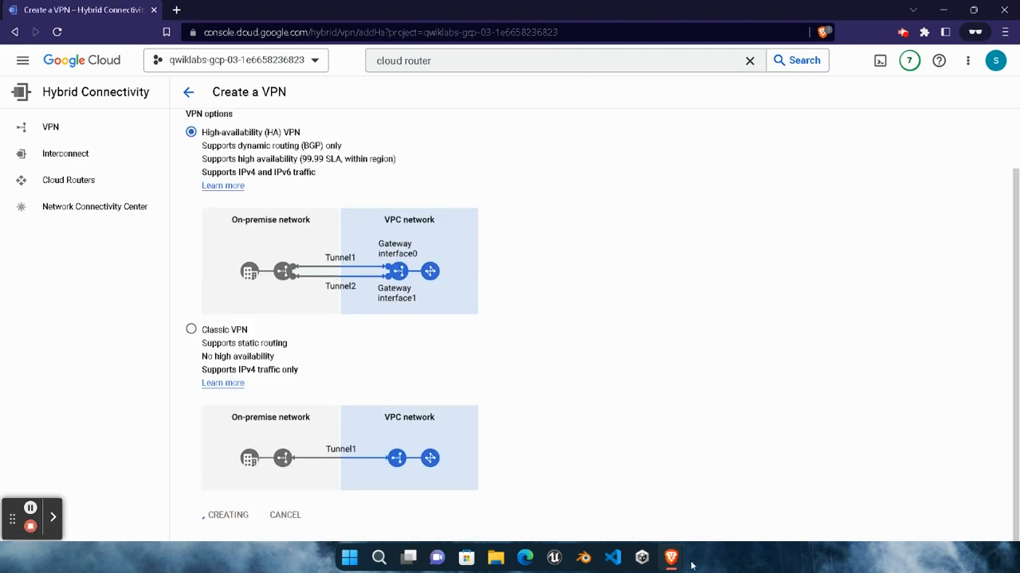
Copy the gateway name from Step 2 of the lab instructions and enter vpc-transit-gw1-use4 as the VPN gateway name
mouse_move(671, 559)
click(514, 489)
scroll(391, 344, down, 2)
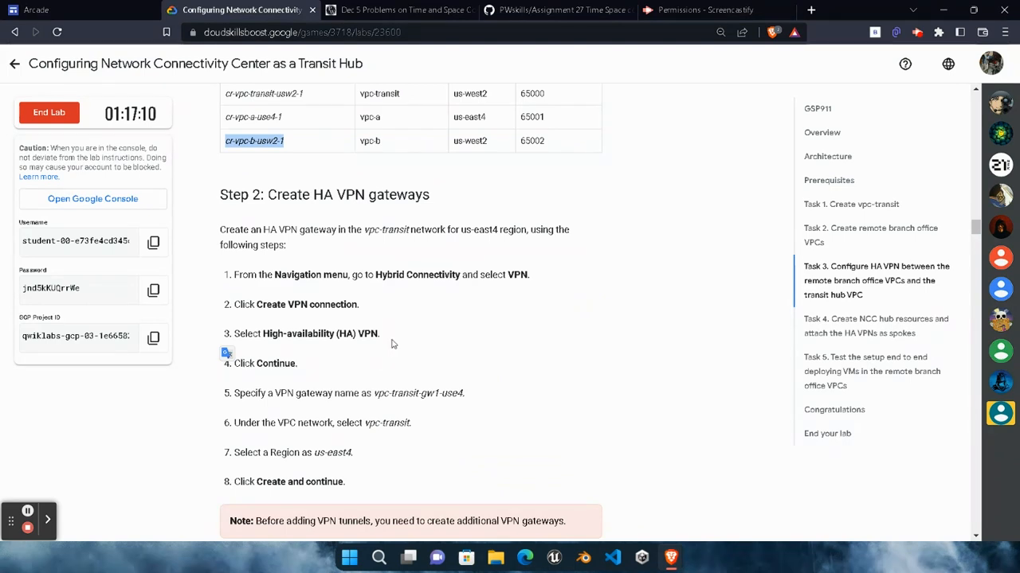
scroll(396, 358, down, 1)
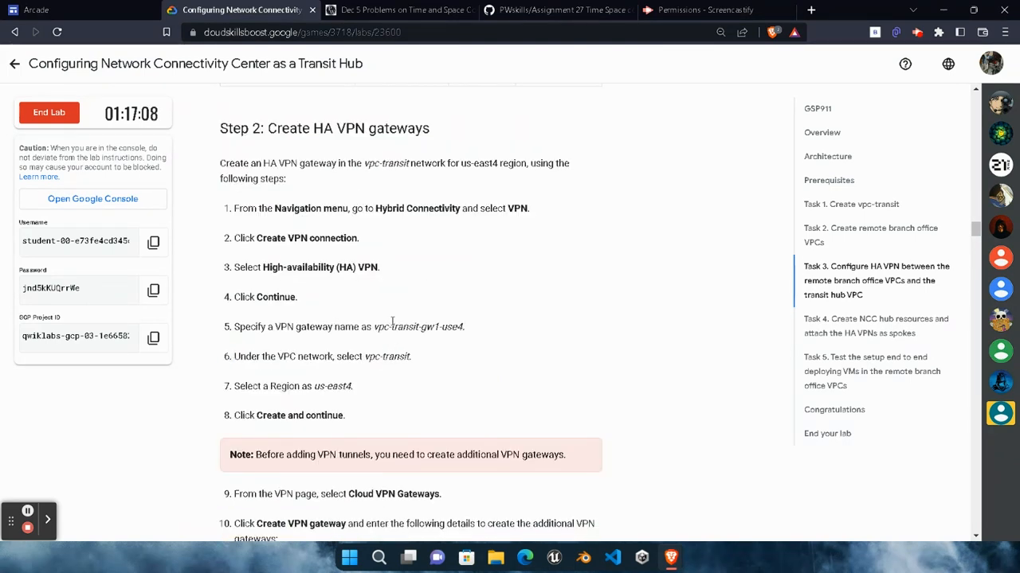
drag(375, 327, 462, 339)
key(ctrl+c)
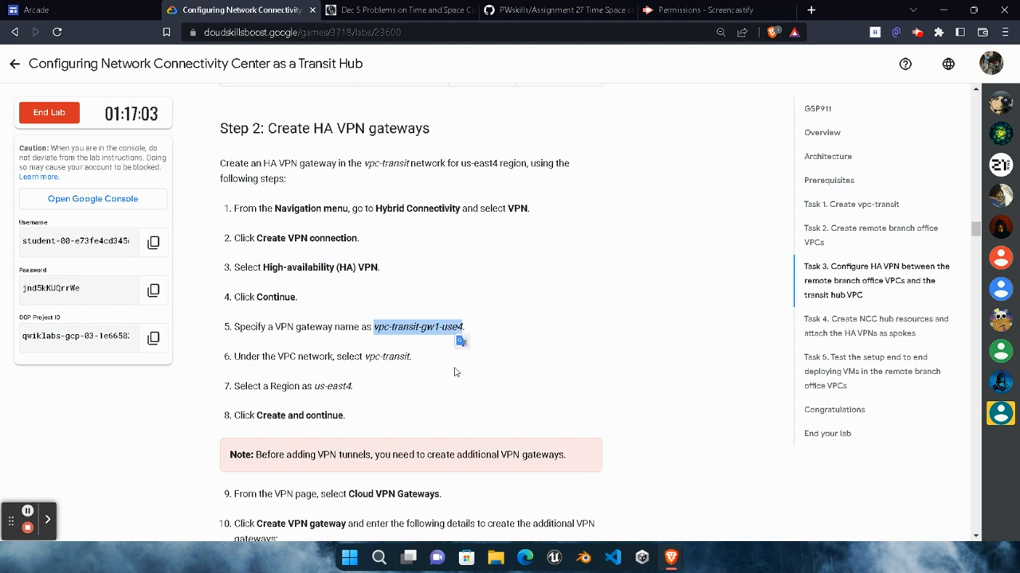
mouse_move(671, 557)
click(820, 478)
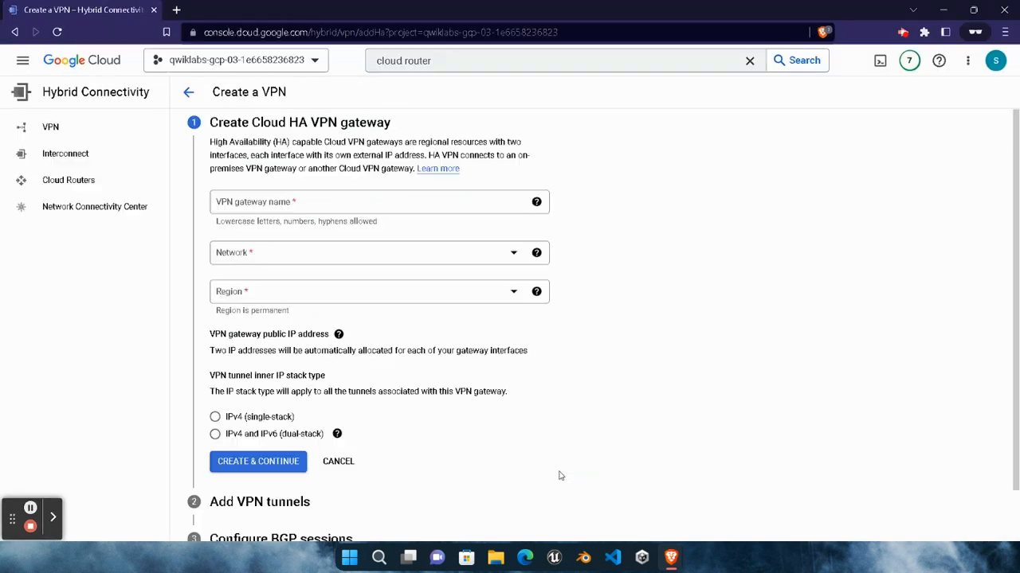
click(397, 193)
key(ctrl+v)
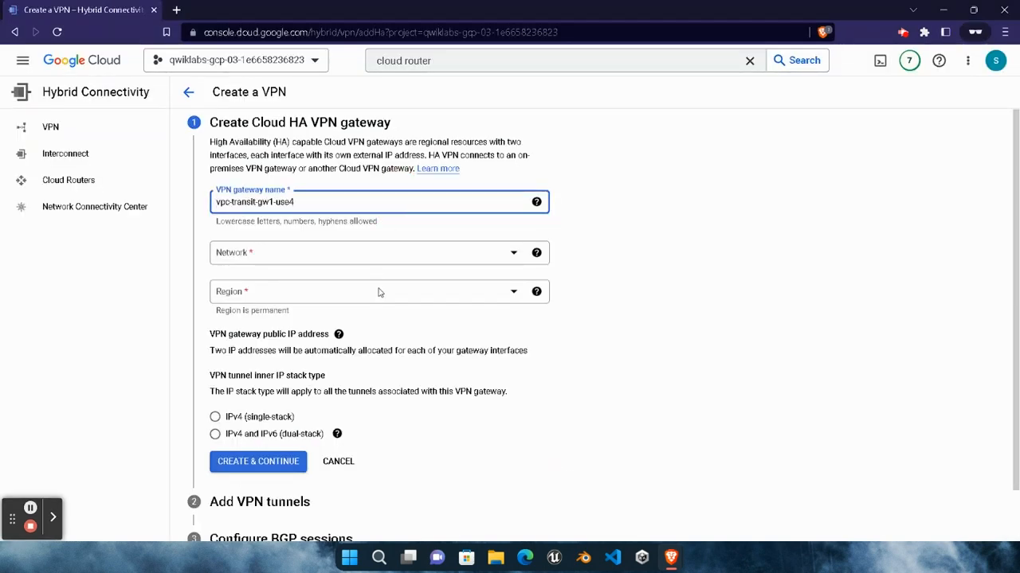
Check the lab instructions and set the VPN gateway's network to vpc-transit and its region to us-east4 (Northern Virginia)
mouse_move(665, 557)
click(510, 454)
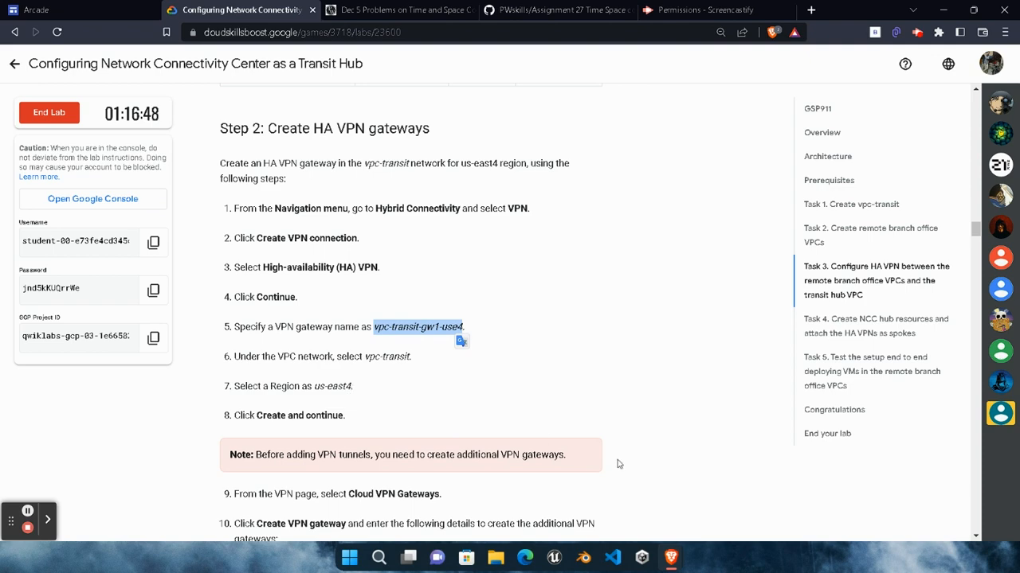
mouse_move(669, 556)
click(769, 510)
key(ctrl+v)
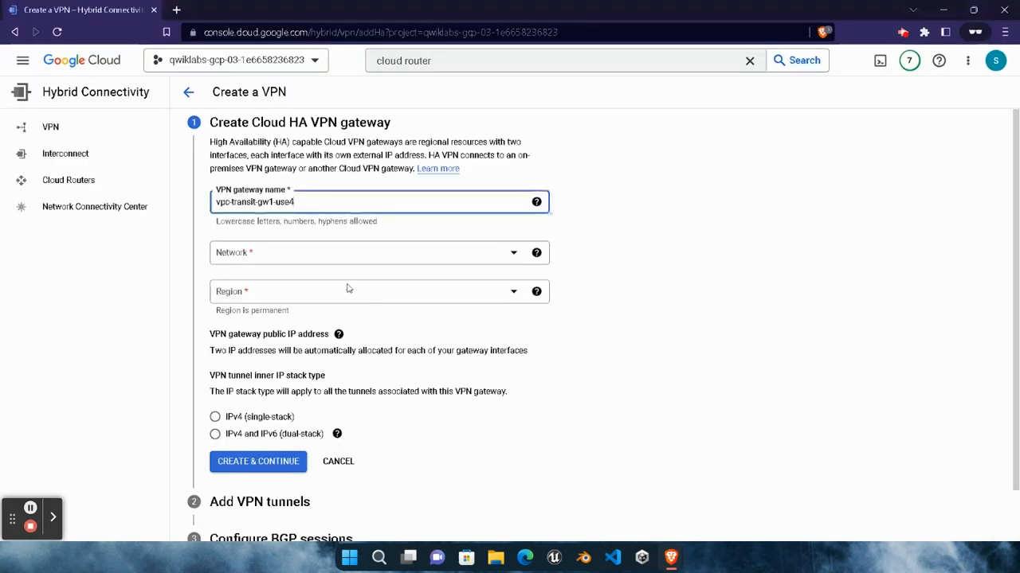
click(375, 253)
click(314, 351)
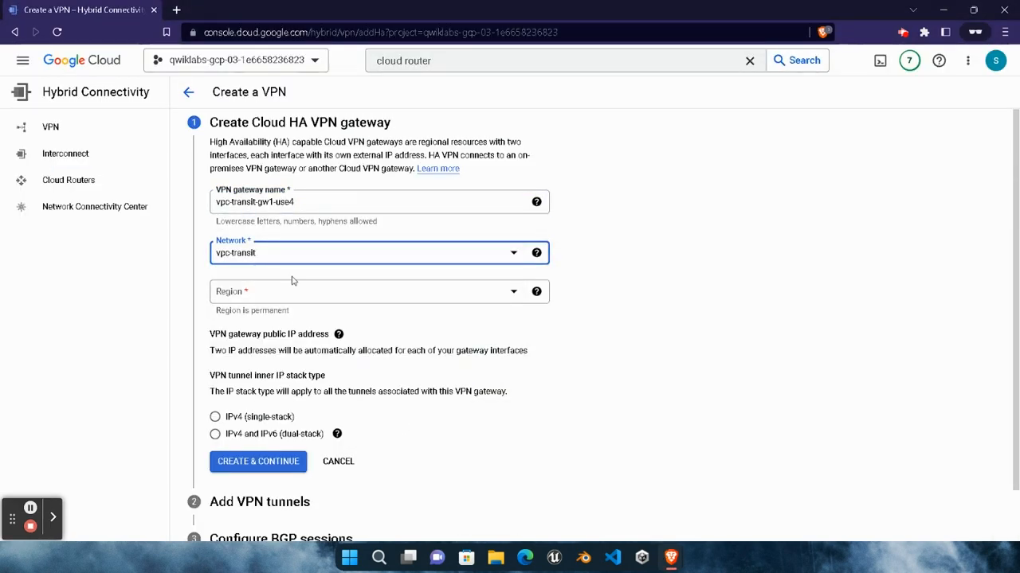
click(293, 301)
scroll(323, 365, down, 3)
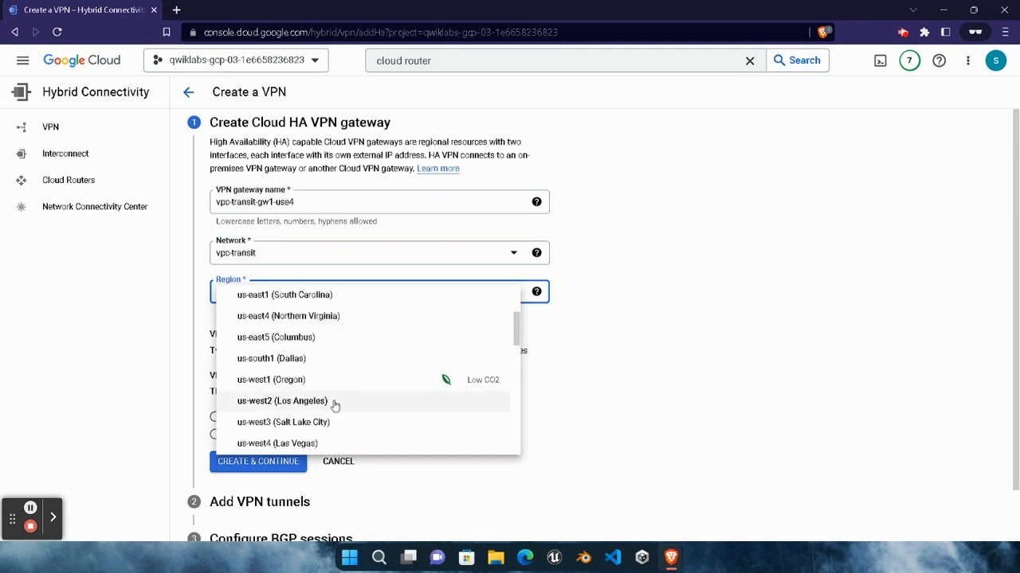
click(359, 340)
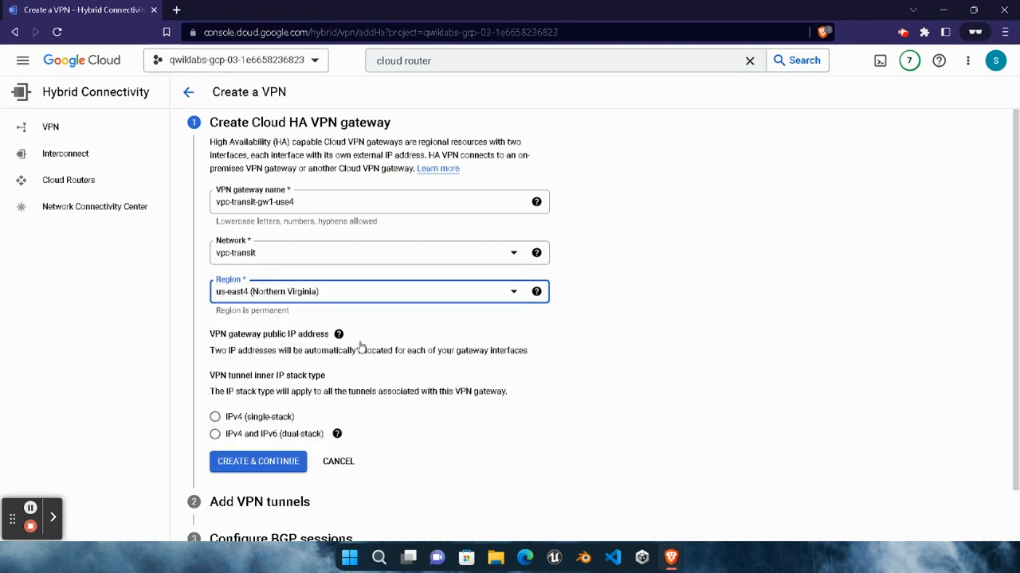
Review the remaining HA VPN gateway instructions in the lab, and create the vpc-transit-gw1-use4 gateway
mouse_move(670, 558)
click(531, 483)
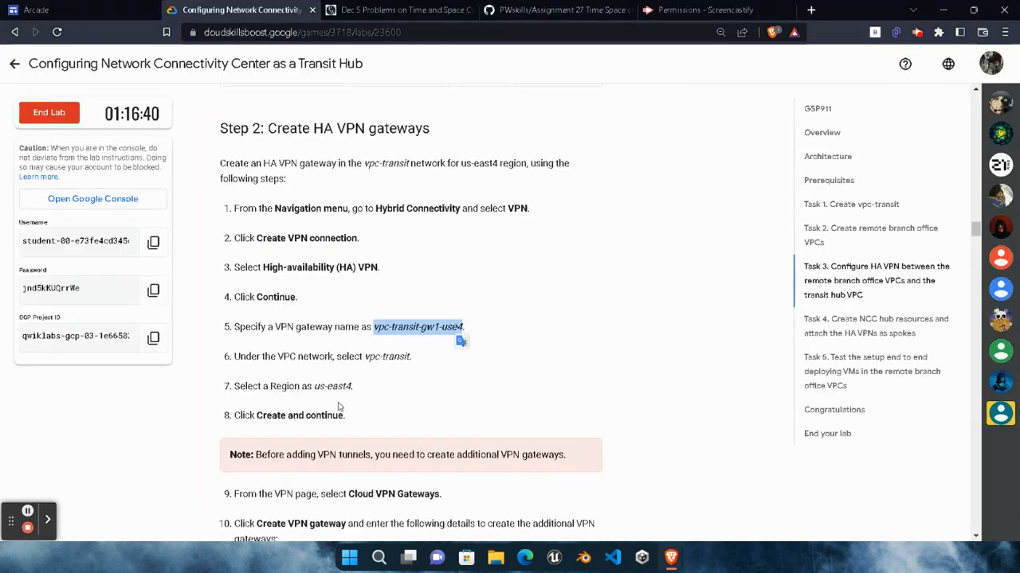
scroll(381, 403, down, 2)
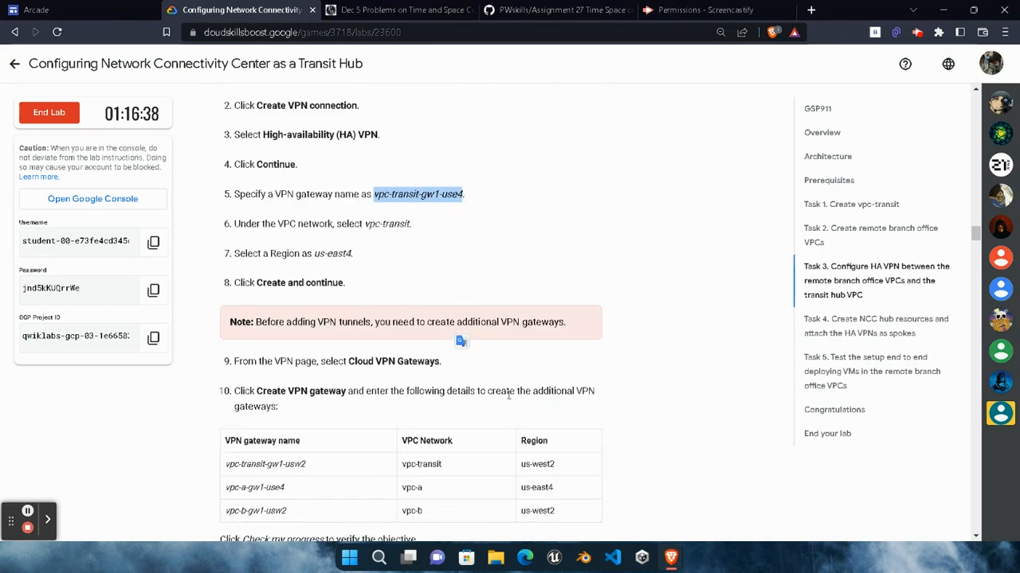
mouse_move(671, 557)
click(812, 478)
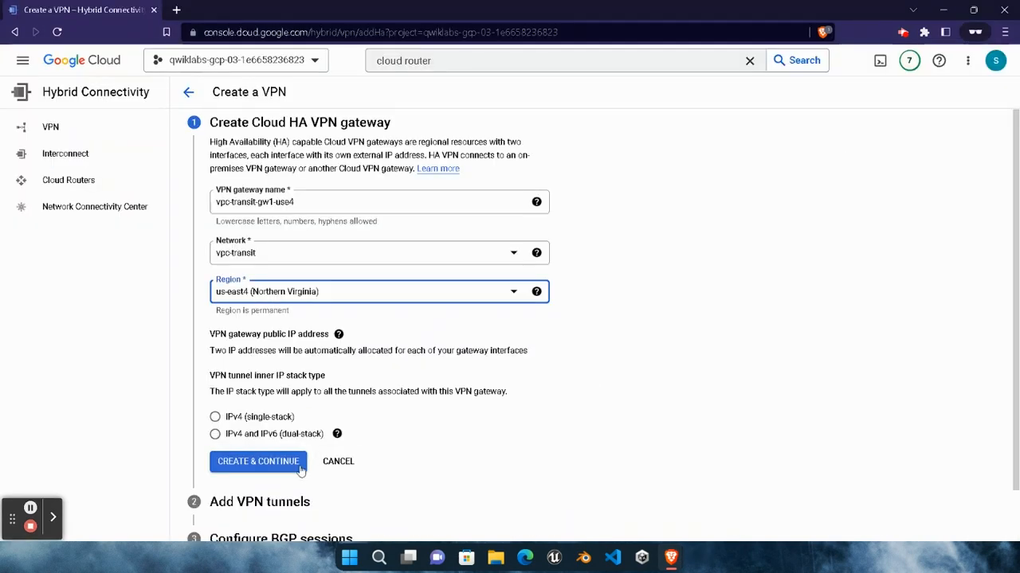
click(300, 469)
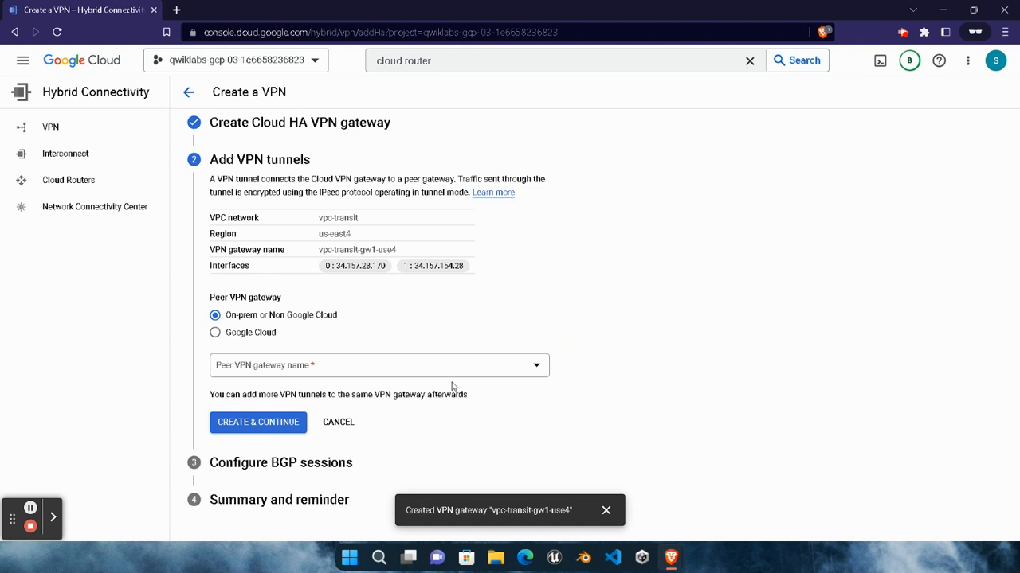
Open the Hybrid Connectivity VPN page in a new browser tab
right_click(45, 129)
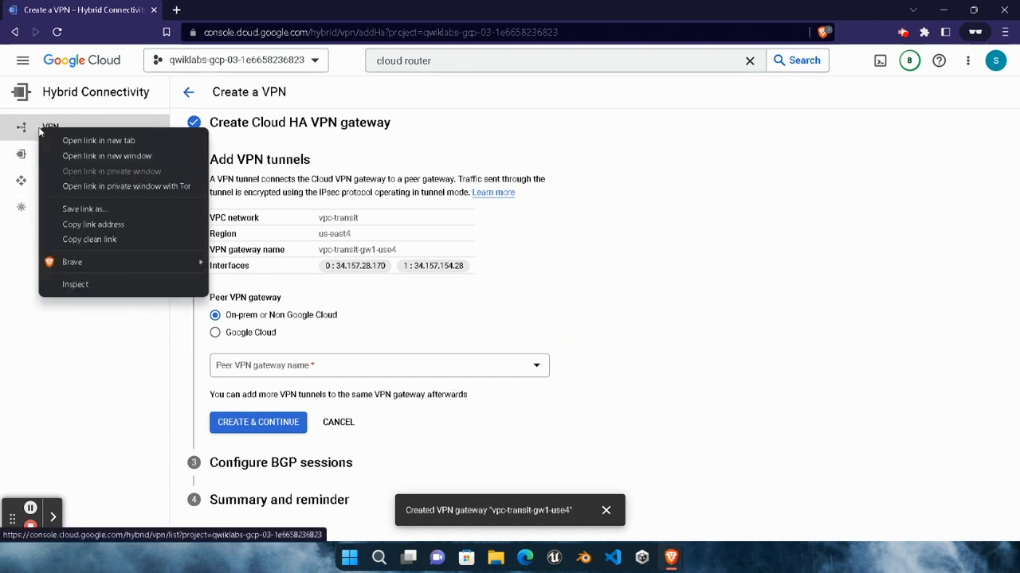
click(107, 139)
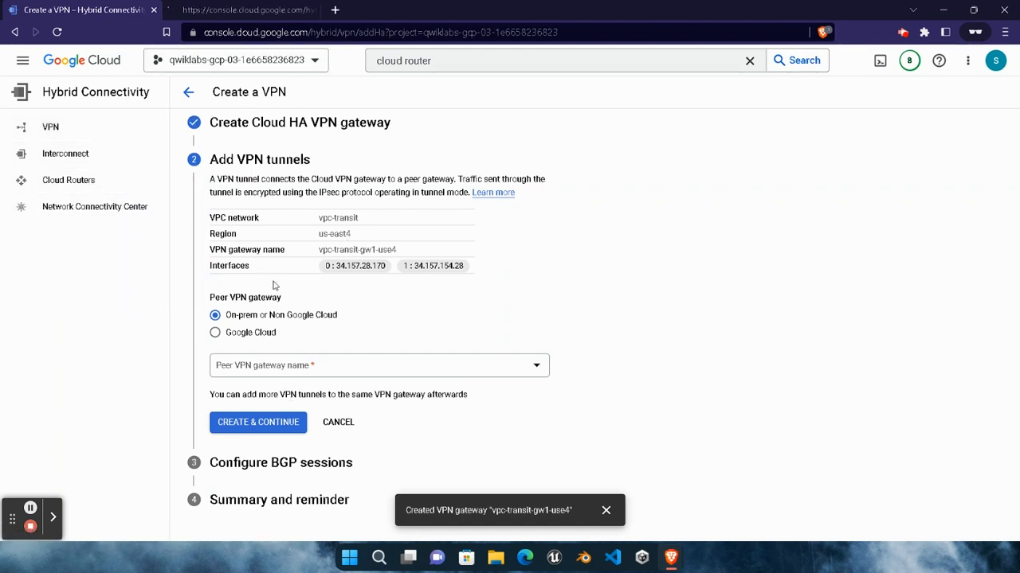
Switch to the new VPN tab and open the list of Cloud VPN gateways
key(ctrl+Tab)
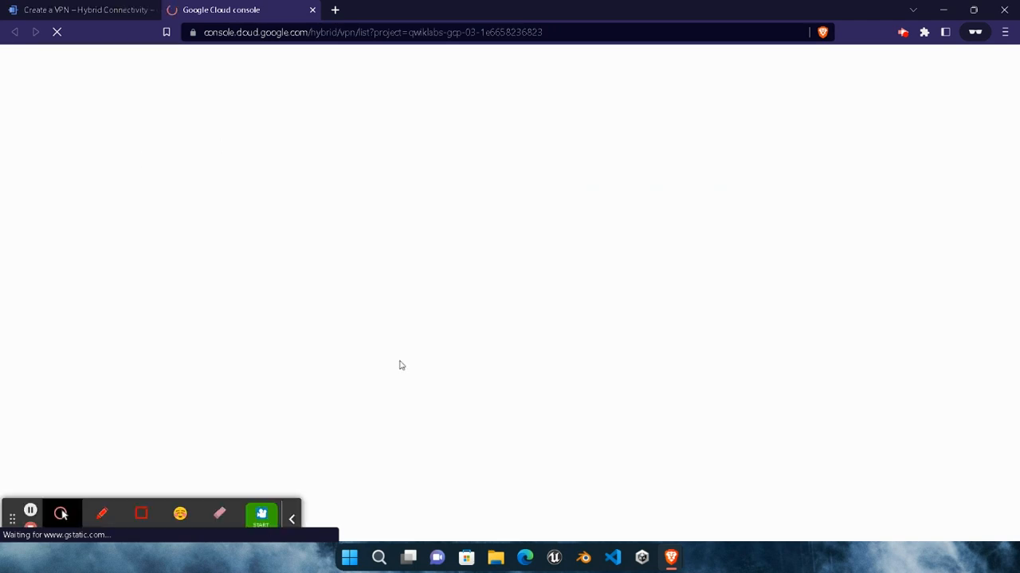
key(ctrl+shift+Tab)
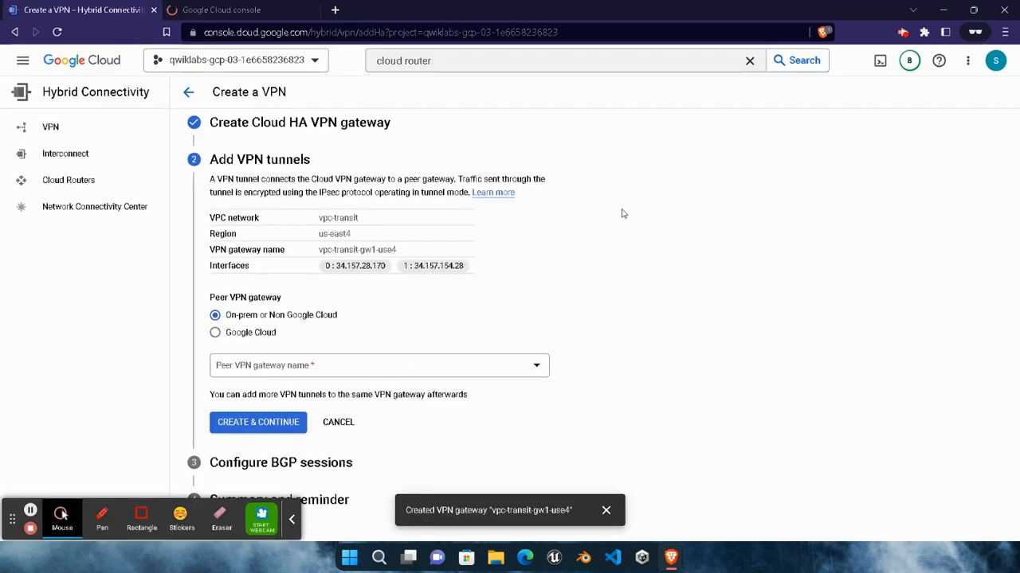
click(294, 526)
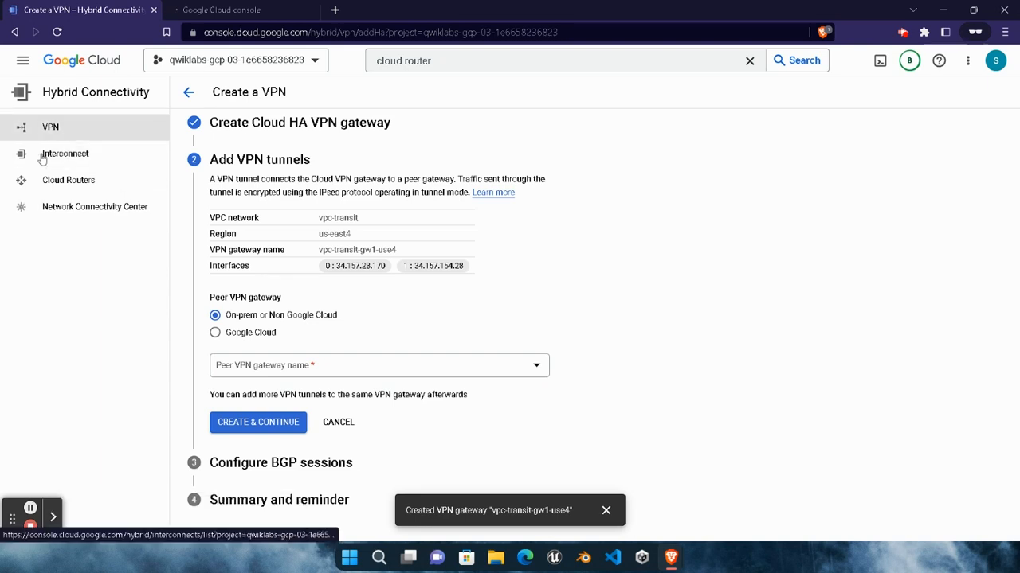
click(199, 10)
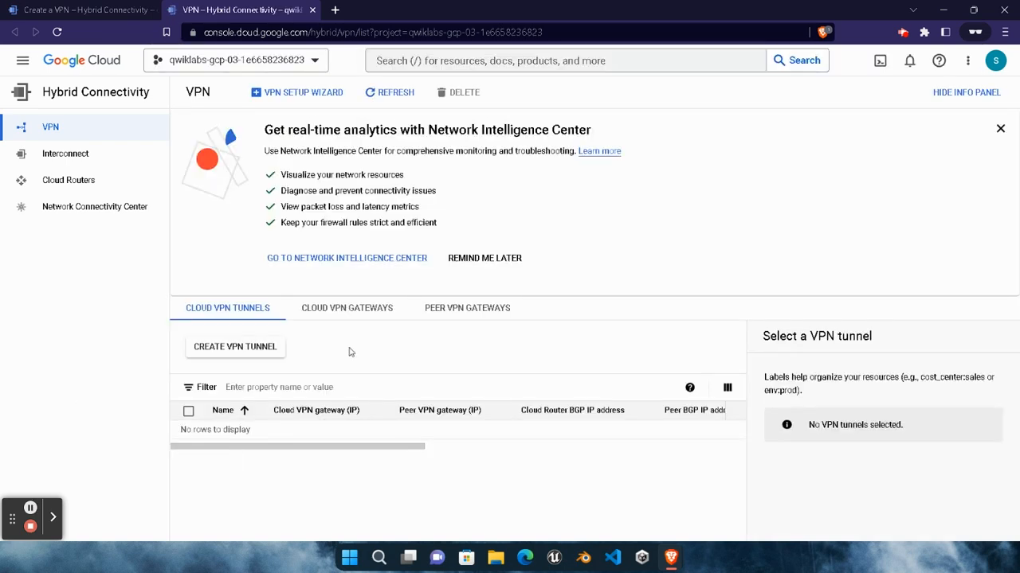
click(348, 315)
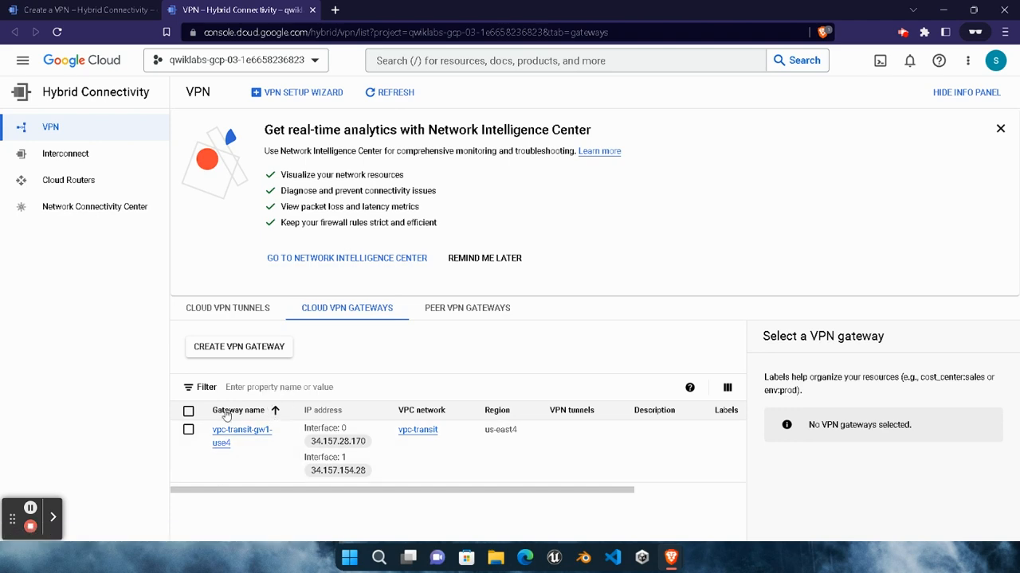
Copy the first additional gateway's name from the lab table and start a new VPN gateway named vpc-transit-gw1-usw2
mouse_move(670, 558)
click(523, 414)
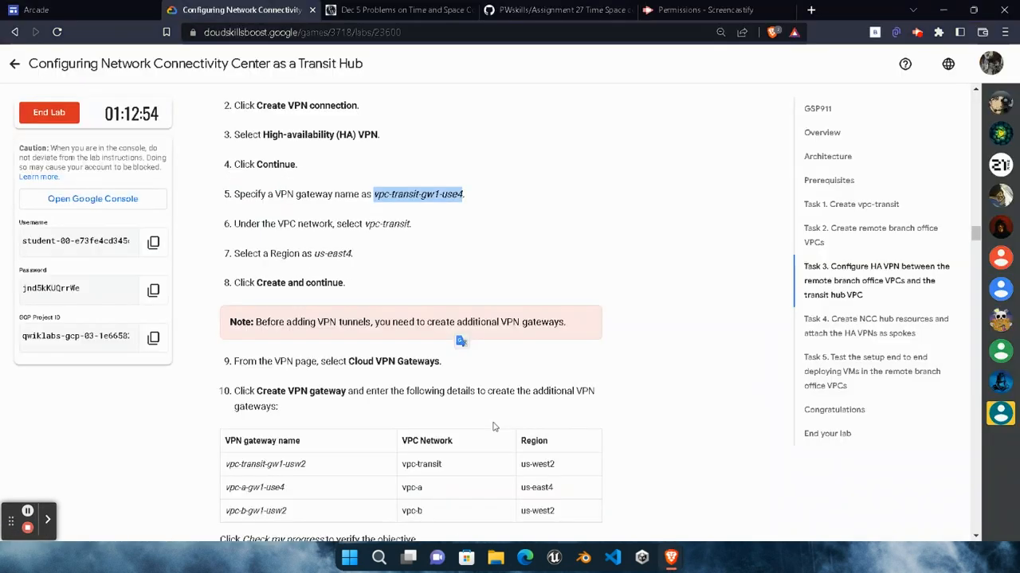
scroll(227, 321, down, 1)
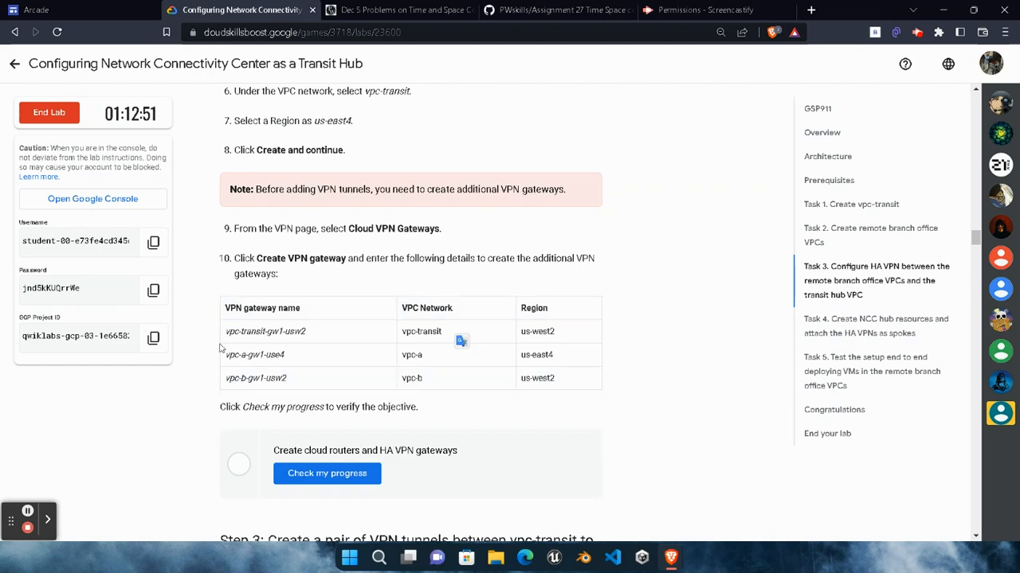
drag(227, 335, 306, 335)
key(ctrl+c)
mouse_move(670, 557)
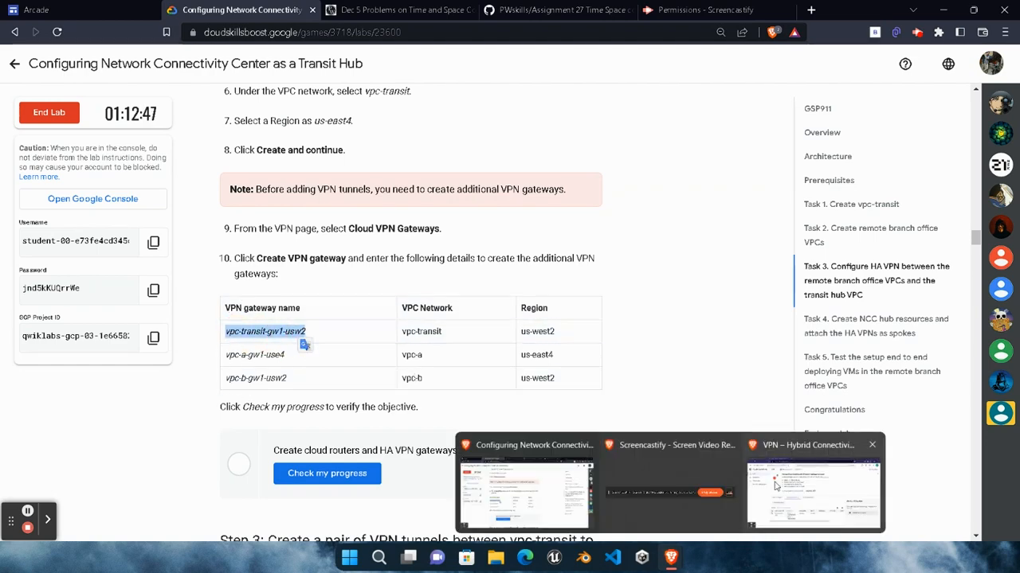
click(813, 478)
click(263, 349)
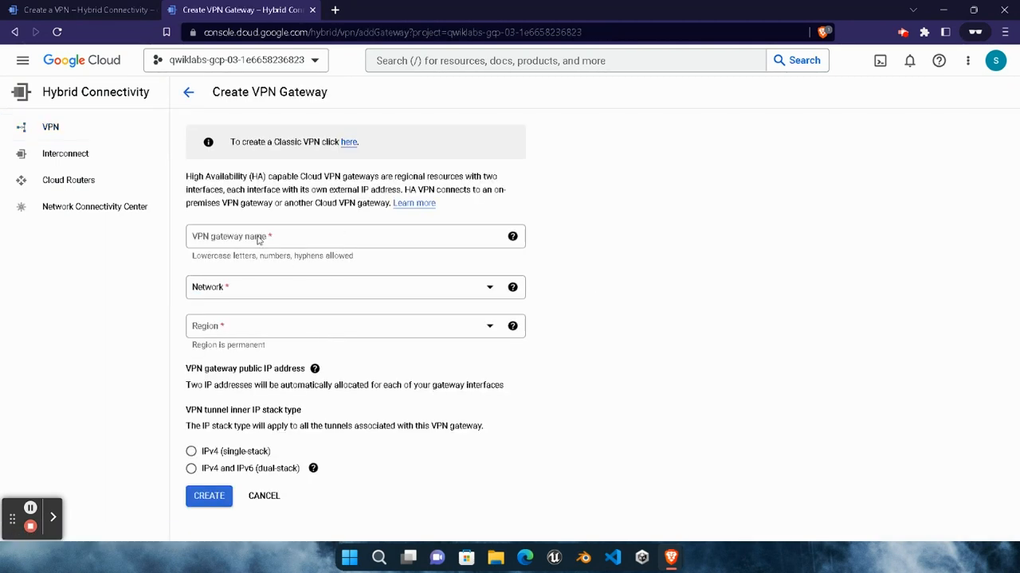
click(249, 238)
key(ctrl+v)
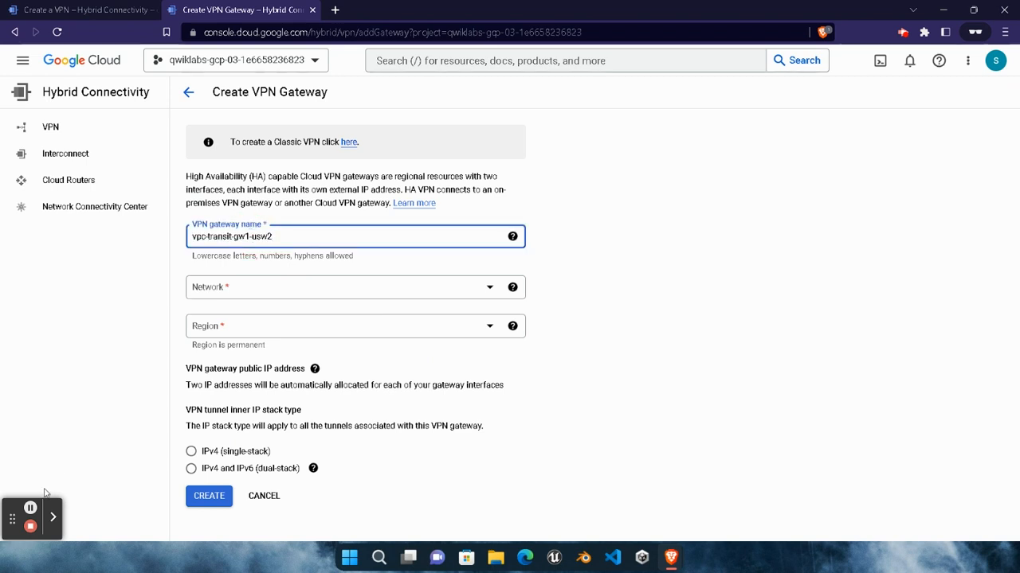
Check the lab table, set the gateway's network to vpc-transit and region to us-west2 (Los Angeles), and create it
click(31, 508)
click(31, 509)
mouse_move(671, 558)
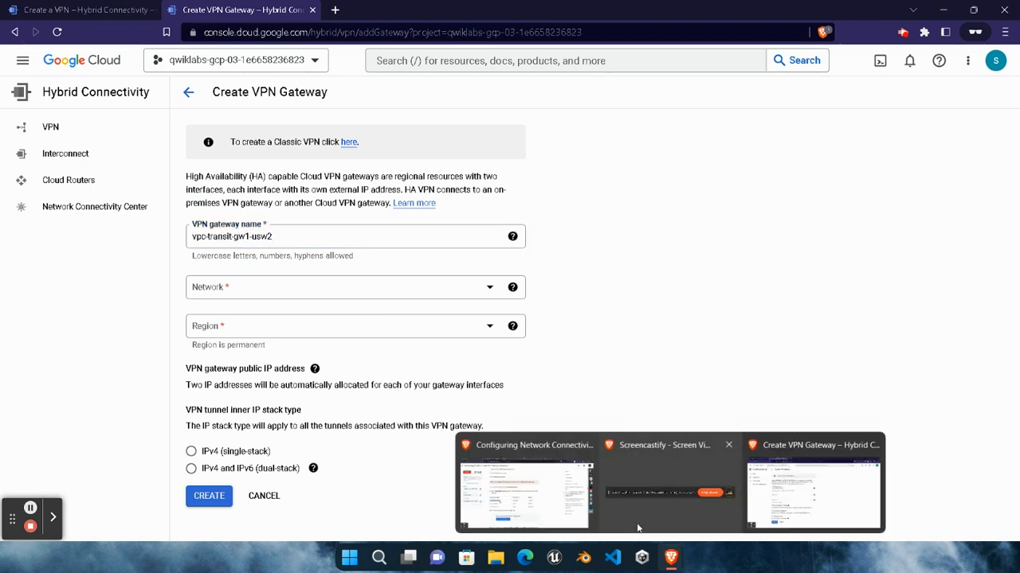
click(526, 489)
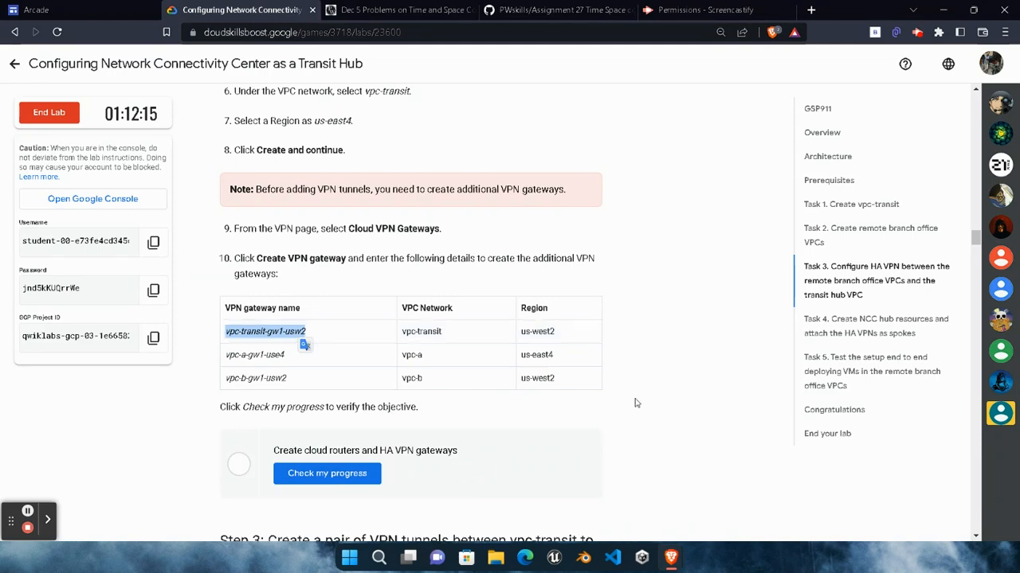
mouse_move(669, 556)
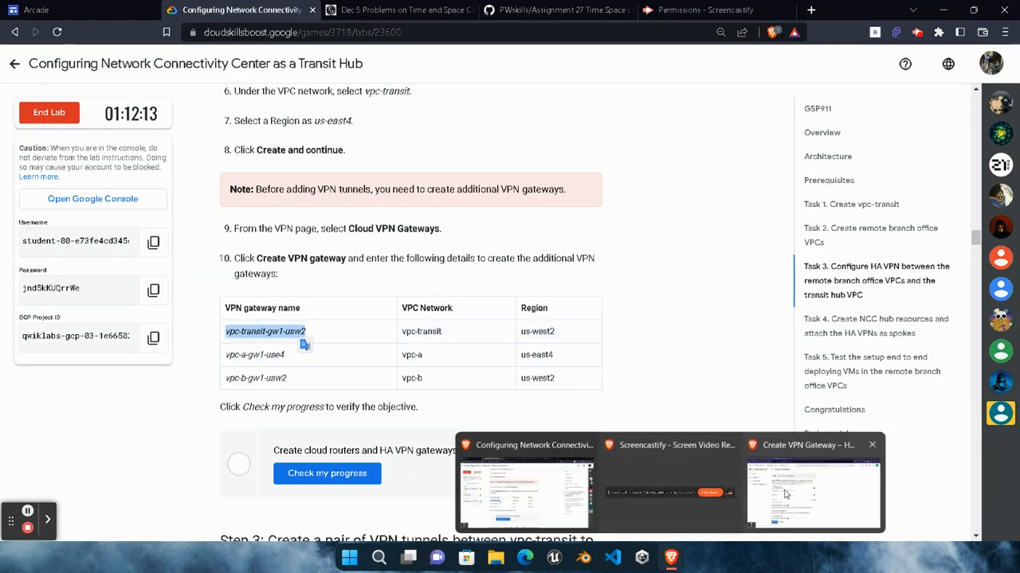
click(829, 450)
click(413, 289)
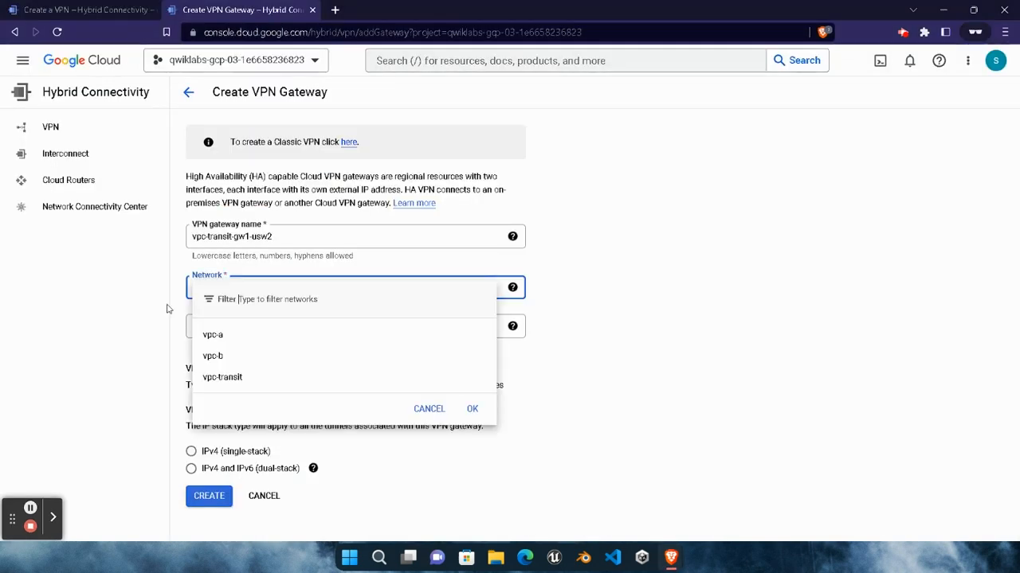
click(244, 375)
click(369, 326)
scroll(239, 399, down, 2)
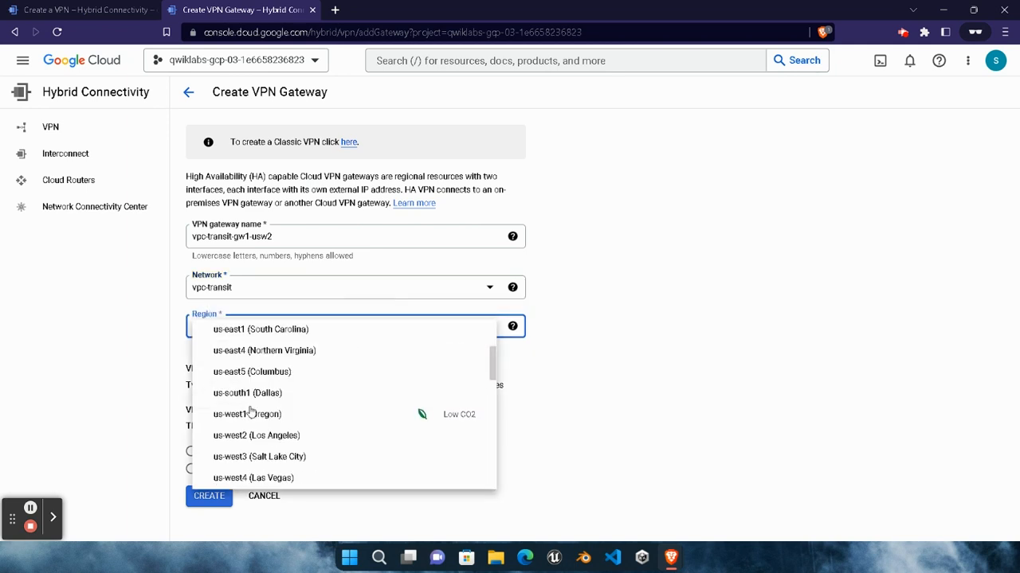
click(249, 431)
click(210, 499)
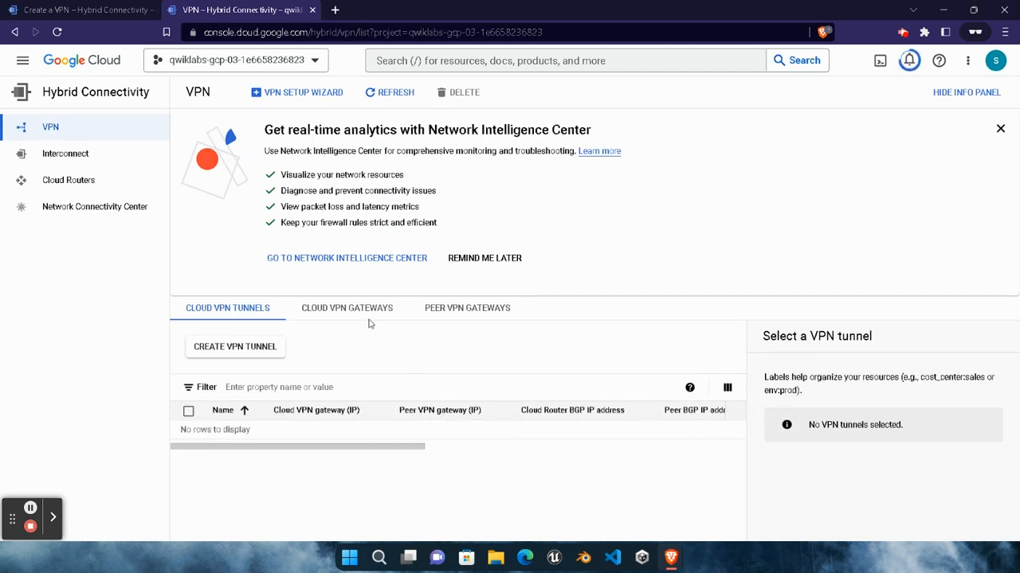
Return to the Cloud VPN gateways list and open the form for another VPN gateway
click(341, 310)
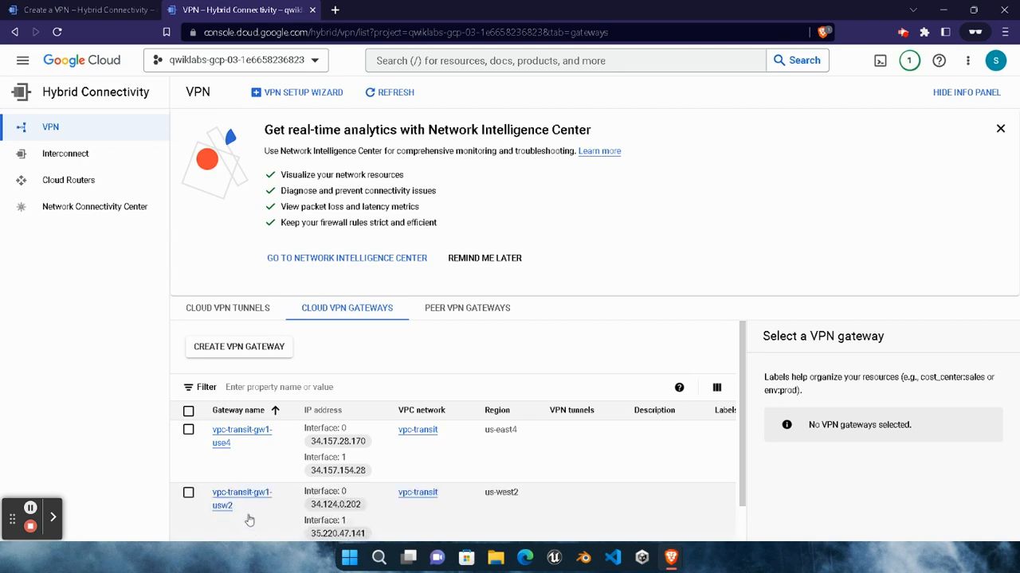
scroll(246, 361, down, 1)
scroll(247, 350, up, 1)
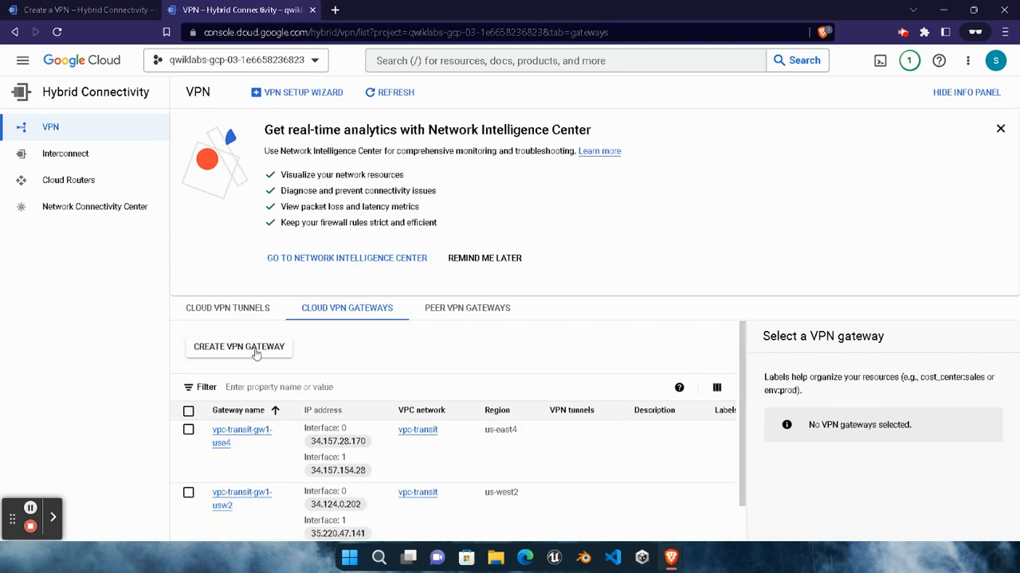
click(256, 347)
Copy the second additional gateway's name from the lab table and enter vpc-a-gw1-use4 as the VPN gateway name
mouse_move(672, 558)
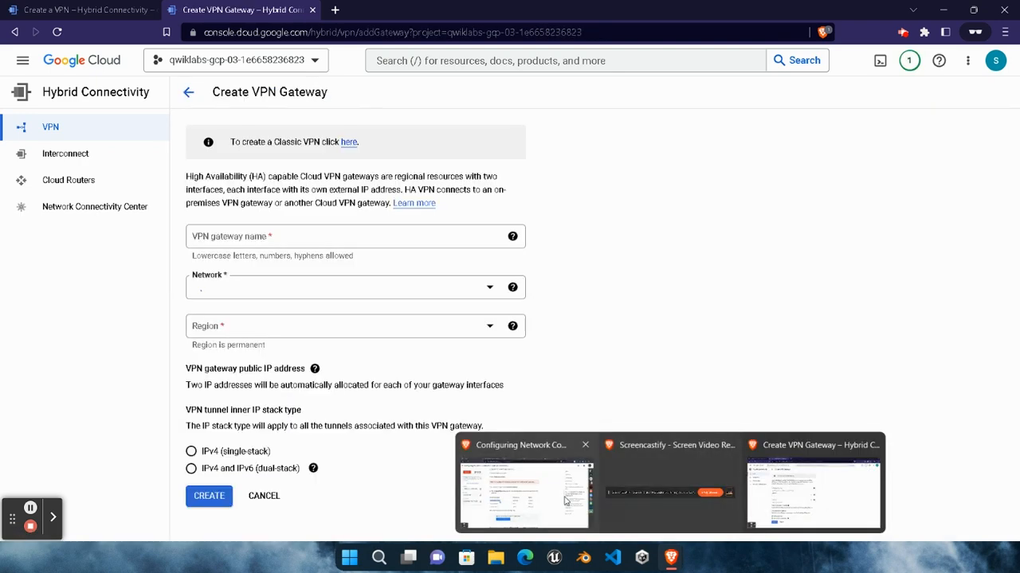
click(526, 488)
click(231, 356)
drag(227, 356, 285, 358)
key(ctrl+c)
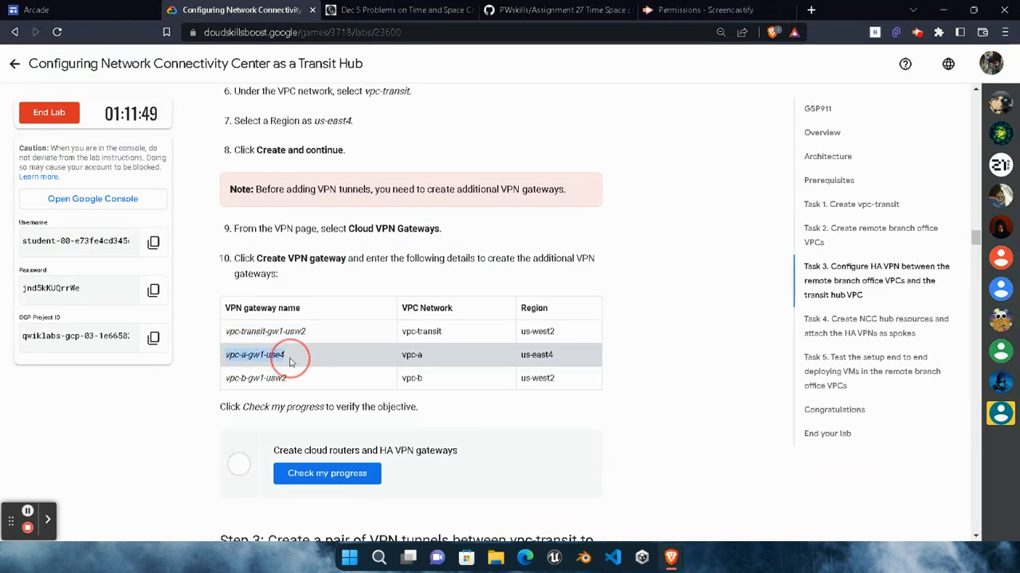
mouse_move(672, 558)
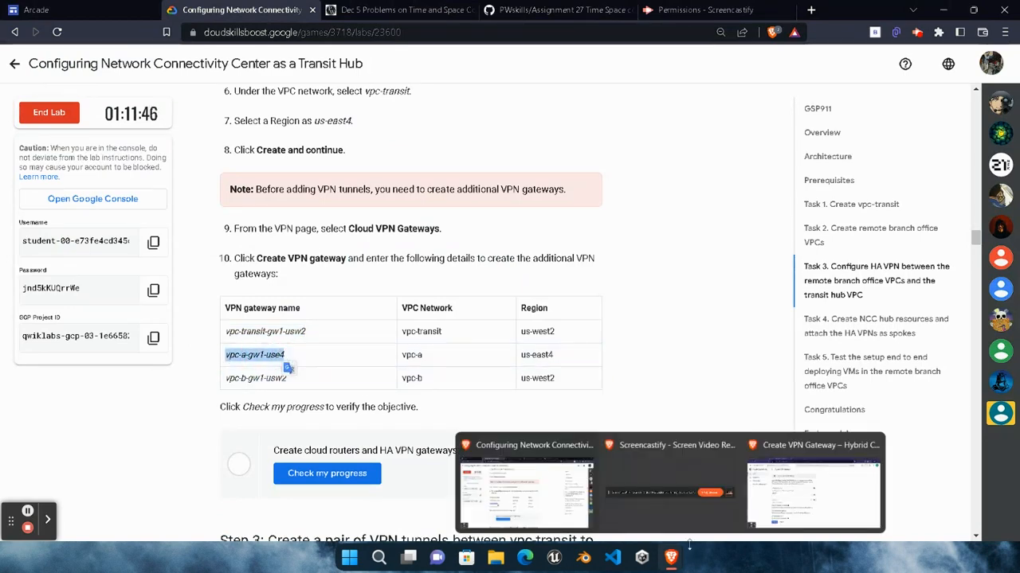
click(828, 481)
click(351, 236)
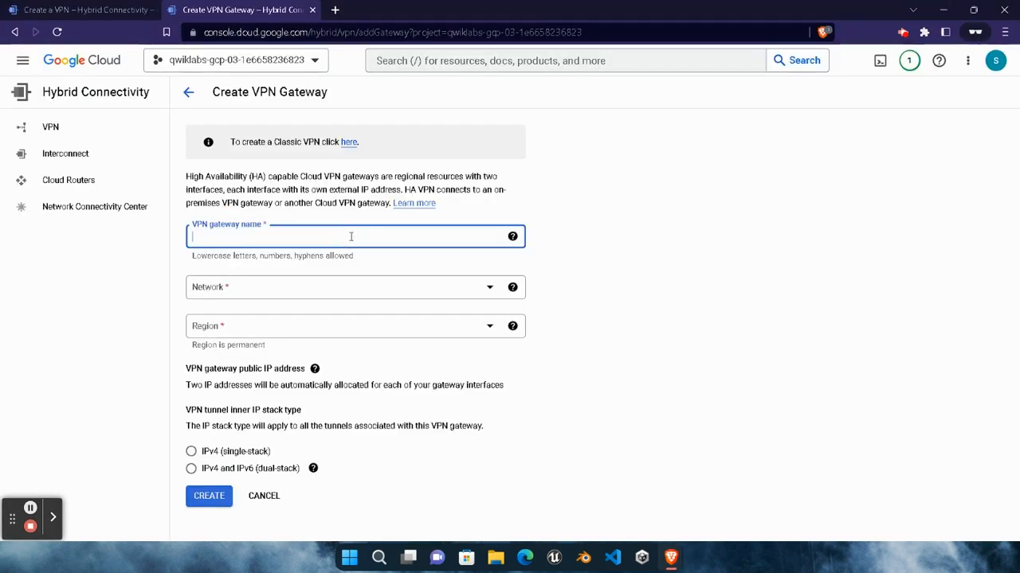
key(ctrl+v)
Check the lab table and set the network of the vpc-a-gw1-use4 gateway to vpc-a
mouse_move(673, 556)
click(528, 481)
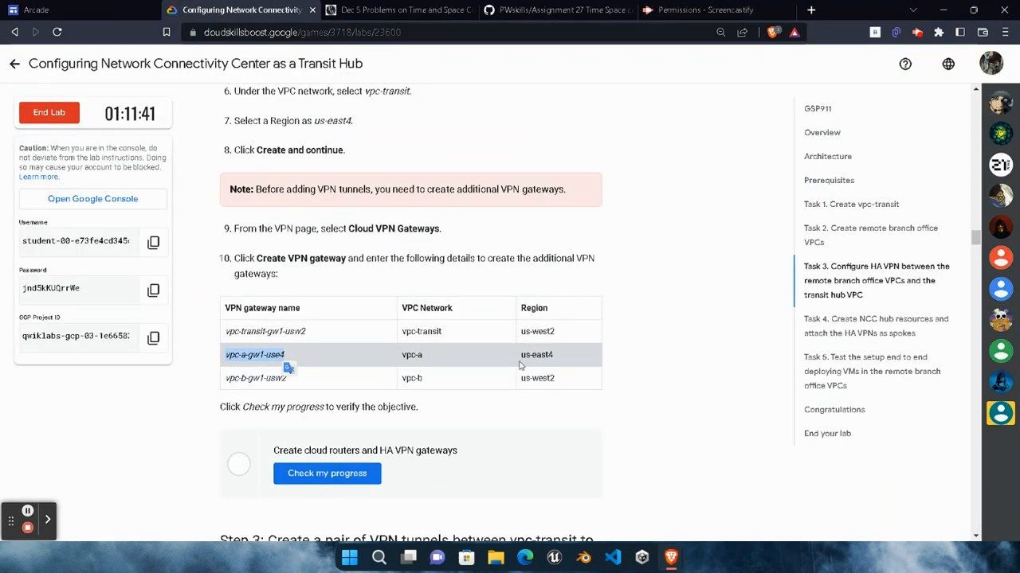
mouse_move(672, 556)
click(817, 488)
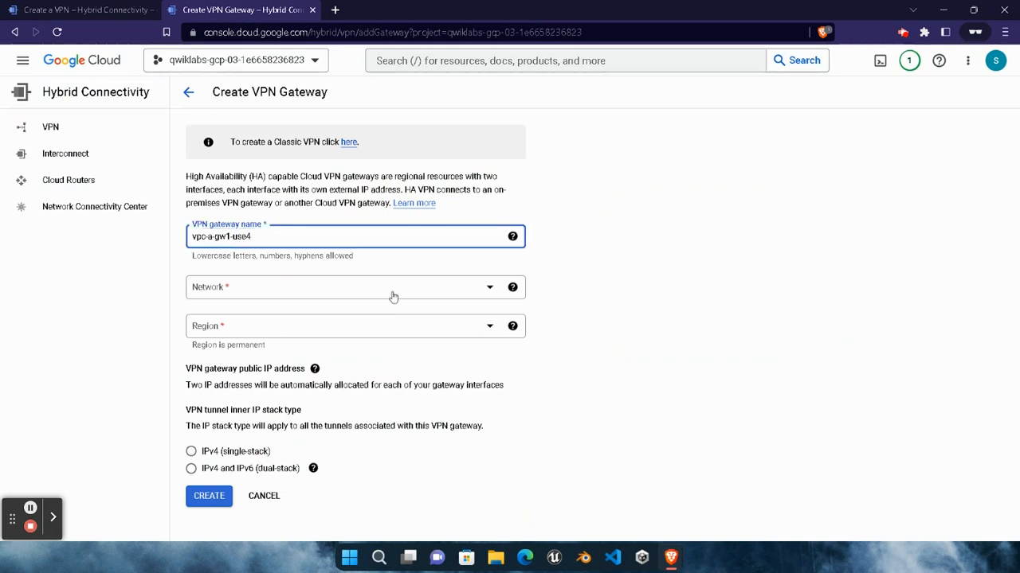
click(393, 297)
click(278, 338)
Recheck the region in the lab table, choose us-east4 (Northern Virginia), and create the vpc-a-gw1-use4 gateway
click(296, 324)
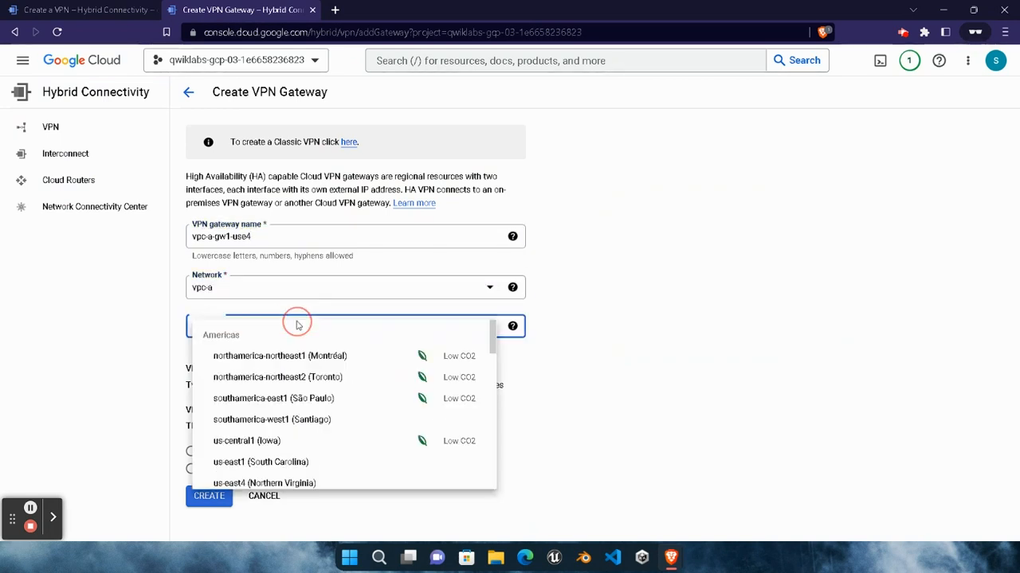
scroll(308, 425, down, 3)
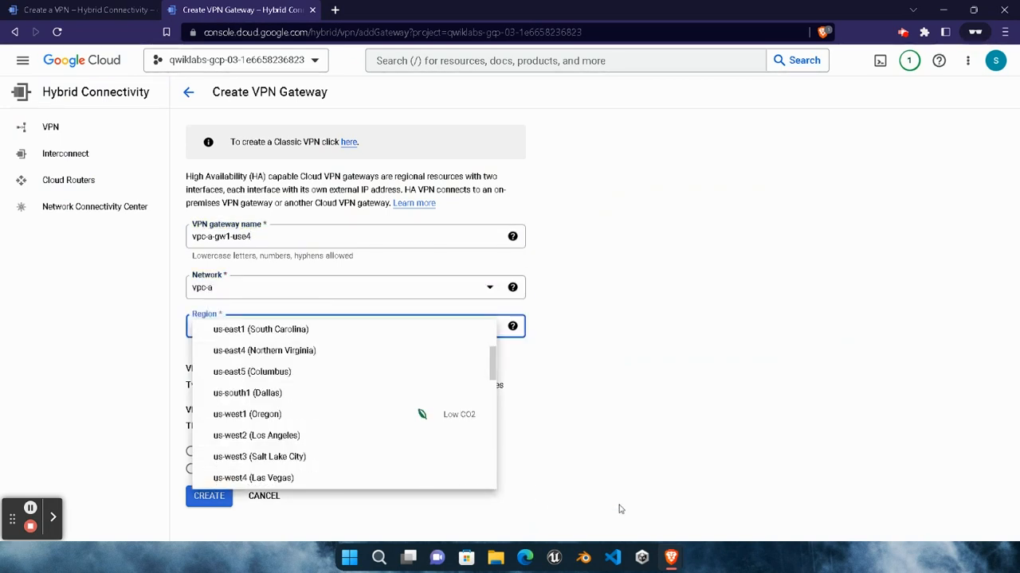
mouse_move(671, 557)
click(569, 506)
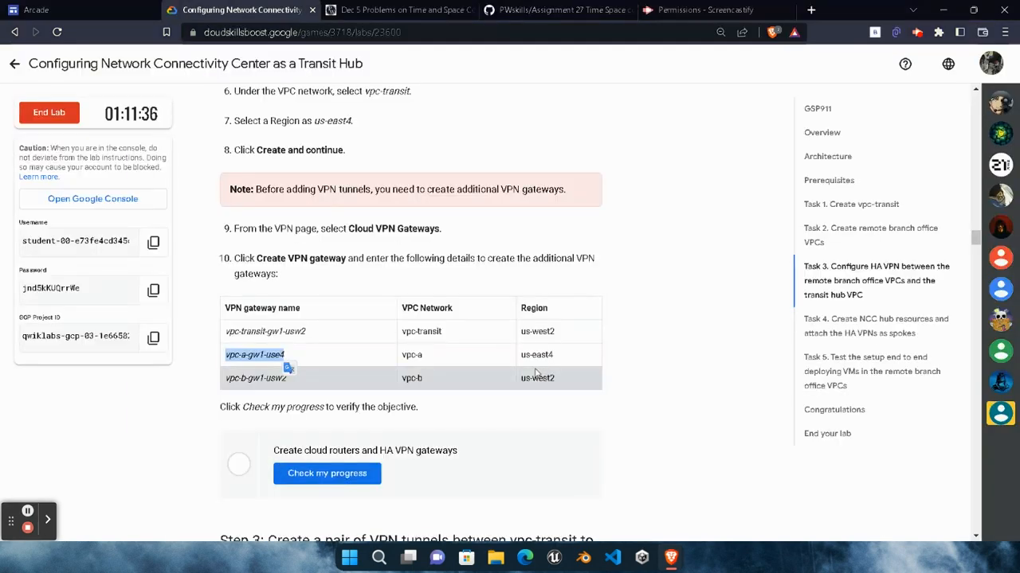
click(781, 501)
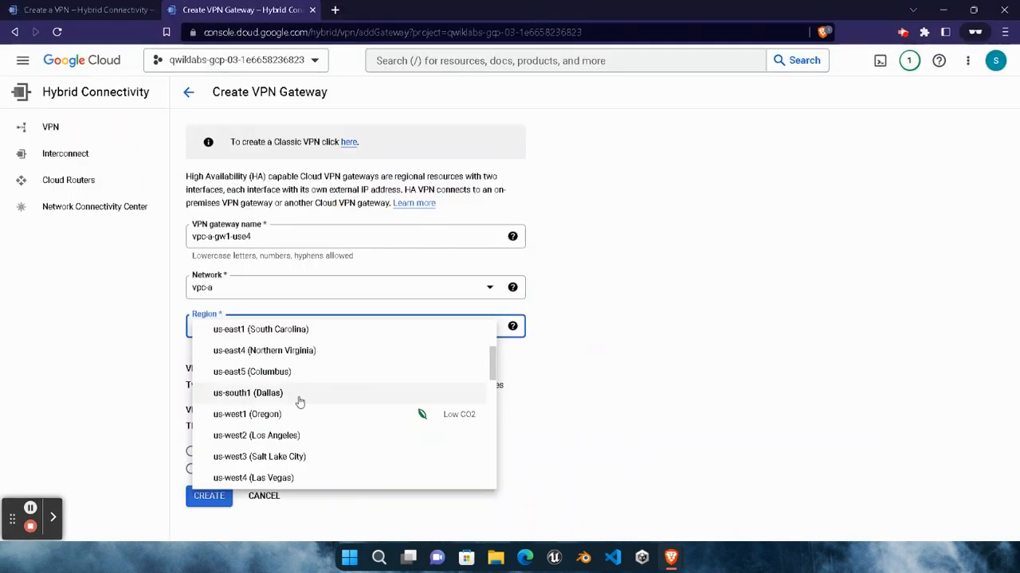
click(223, 351)
click(201, 500)
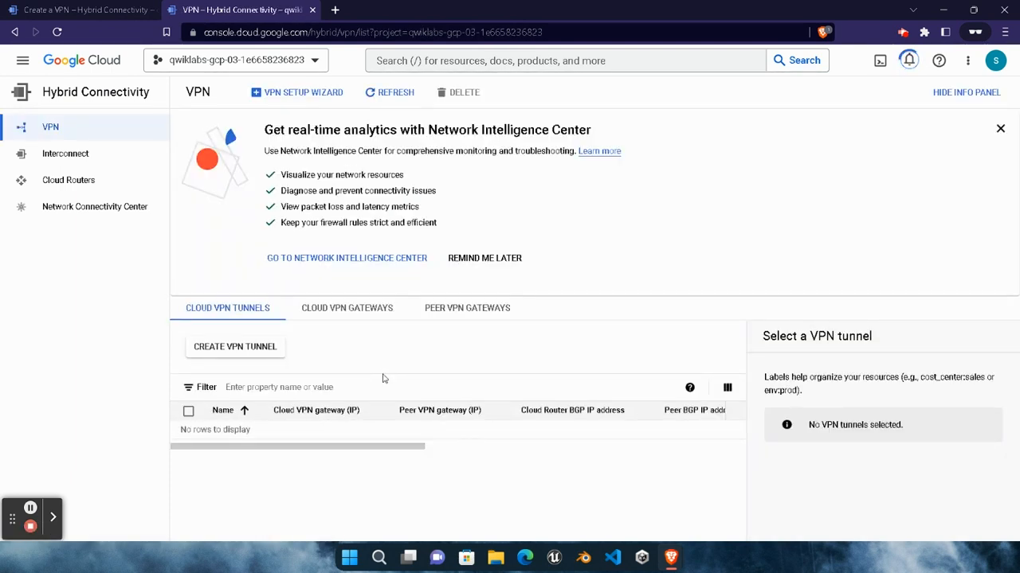
Start another gateway from the Cloud VPN gateways list and name it vpc-b-gw1-usw2, copied from the lab table
click(330, 321)
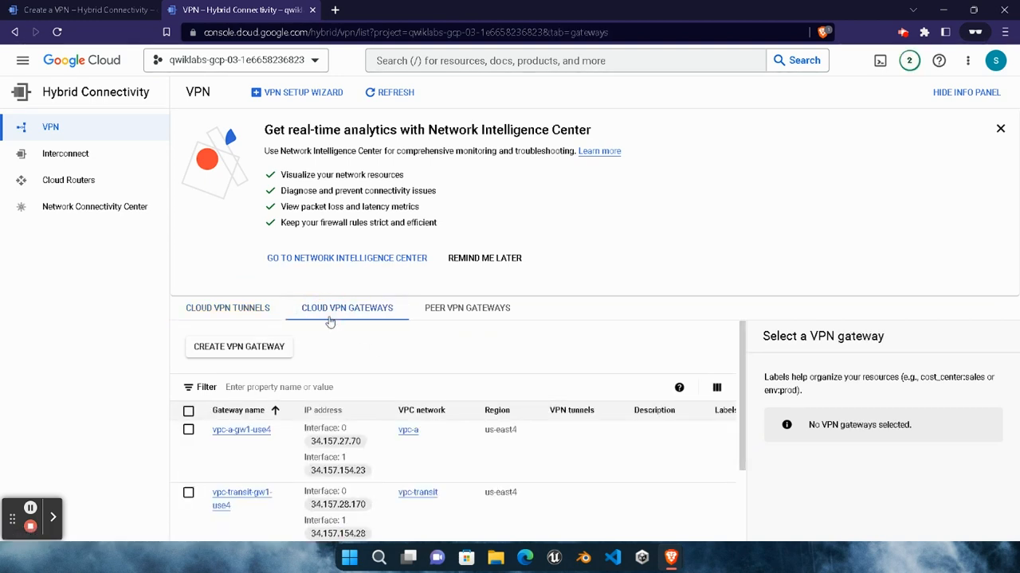
click(226, 357)
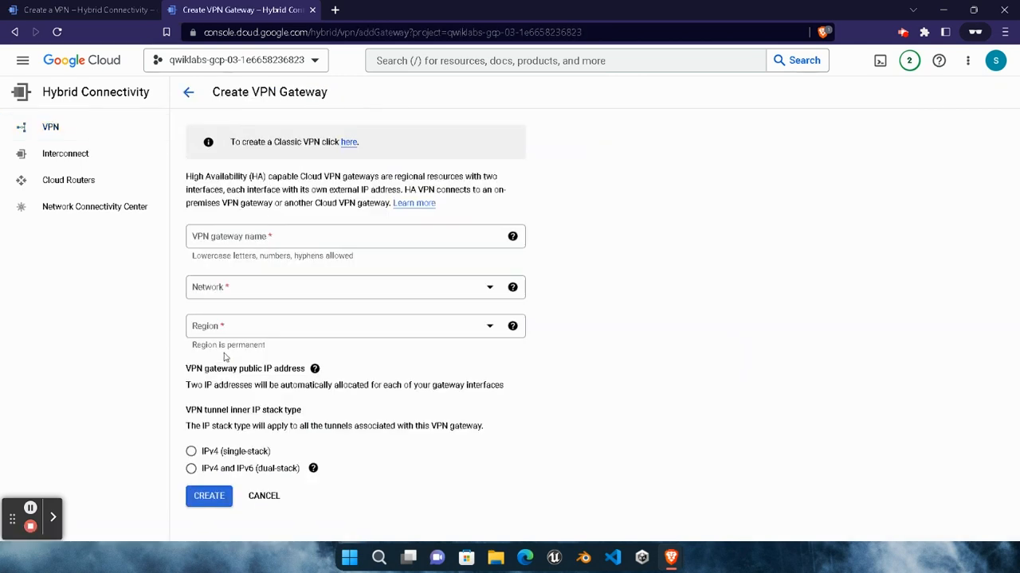
mouse_move(671, 557)
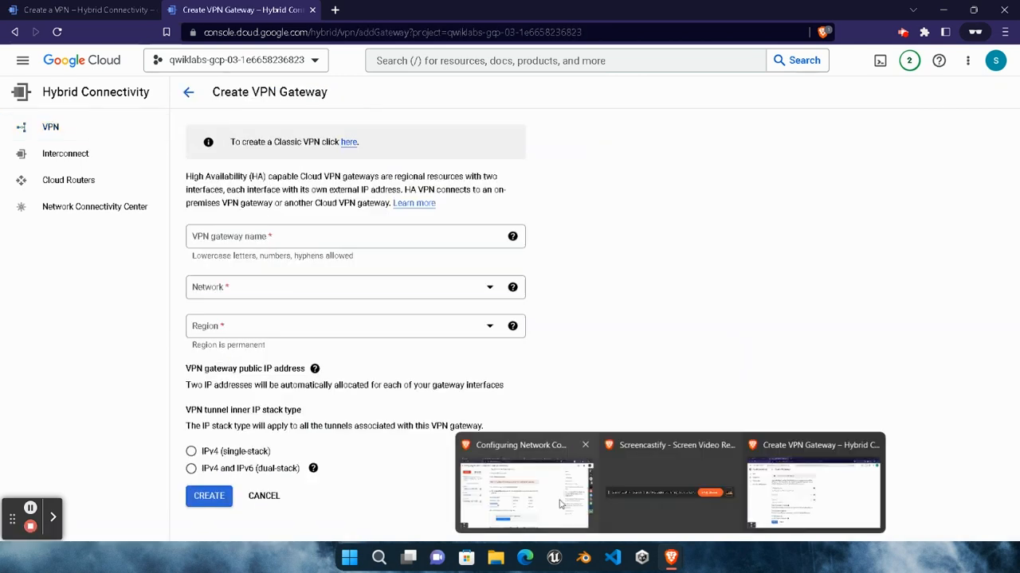
click(526, 490)
triple_click(271, 380)
key(ctrl+c)
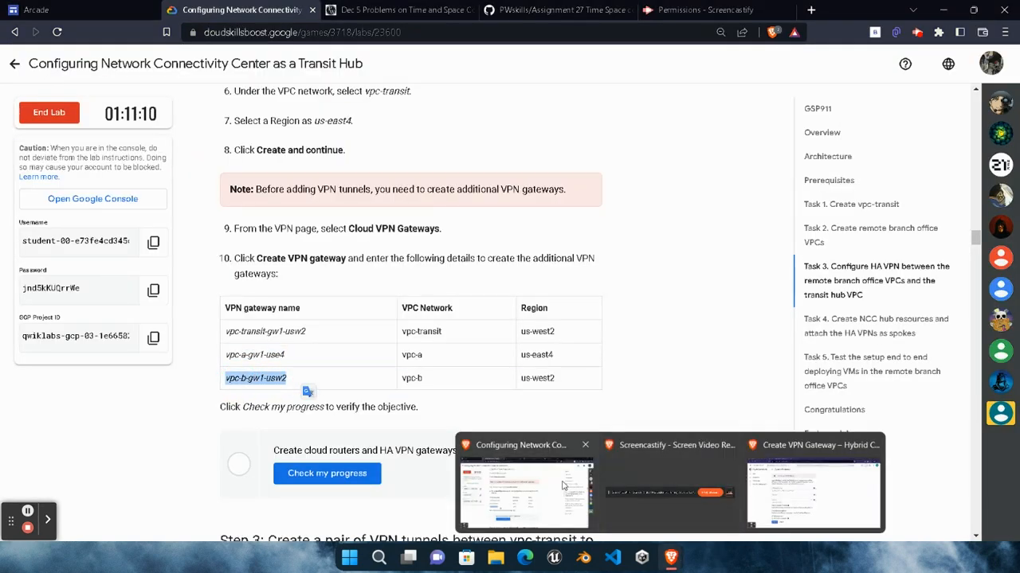
mouse_move(671, 558)
click(813, 494)
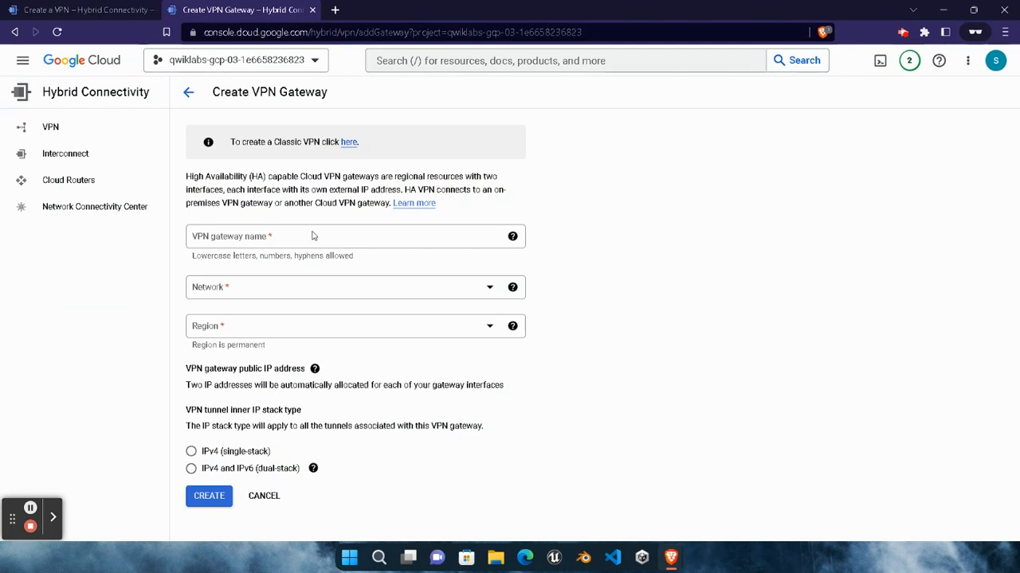
click(313, 237)
key(ctrl+v)
mouse_move(670, 557)
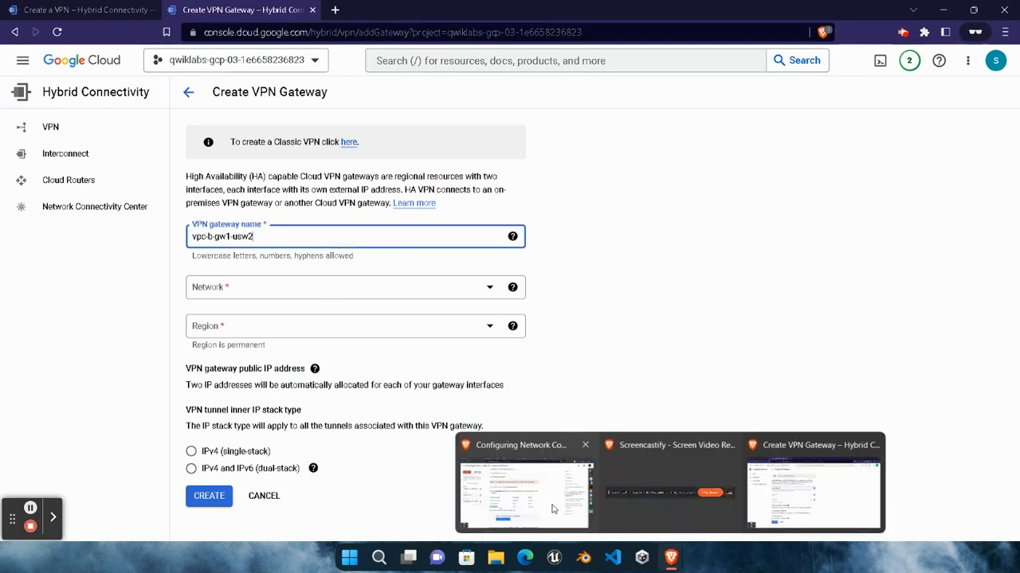
Check the lab table and set the network of the vpc-b-gw1-usw2 gateway to vpc-b
click(526, 492)
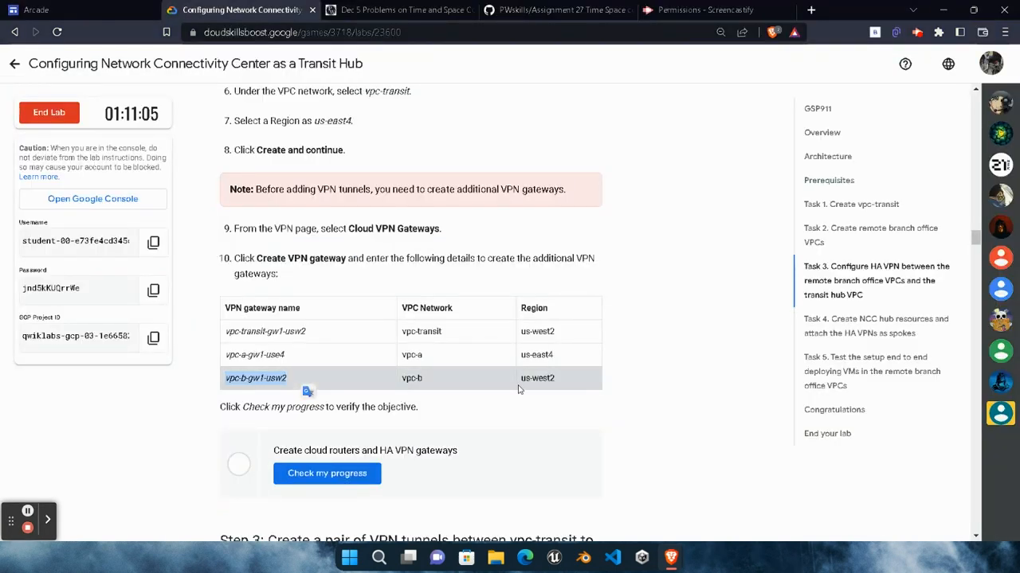
mouse_move(670, 558)
click(829, 486)
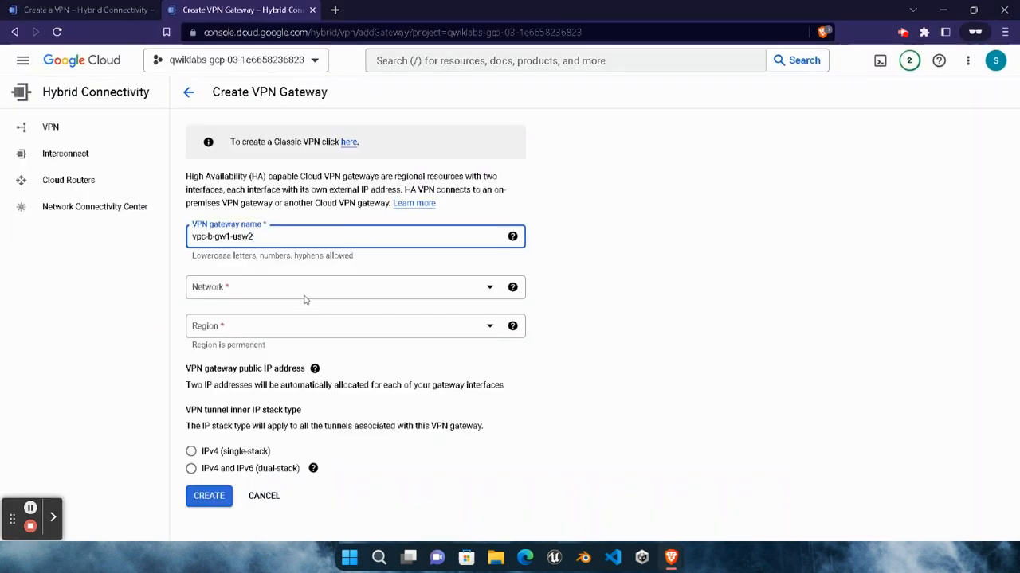
click(295, 288)
click(266, 350)
Choose the us-west2 (Los Angeles) region and create the vpc-b-gw1-usw2 gateway
click(315, 332)
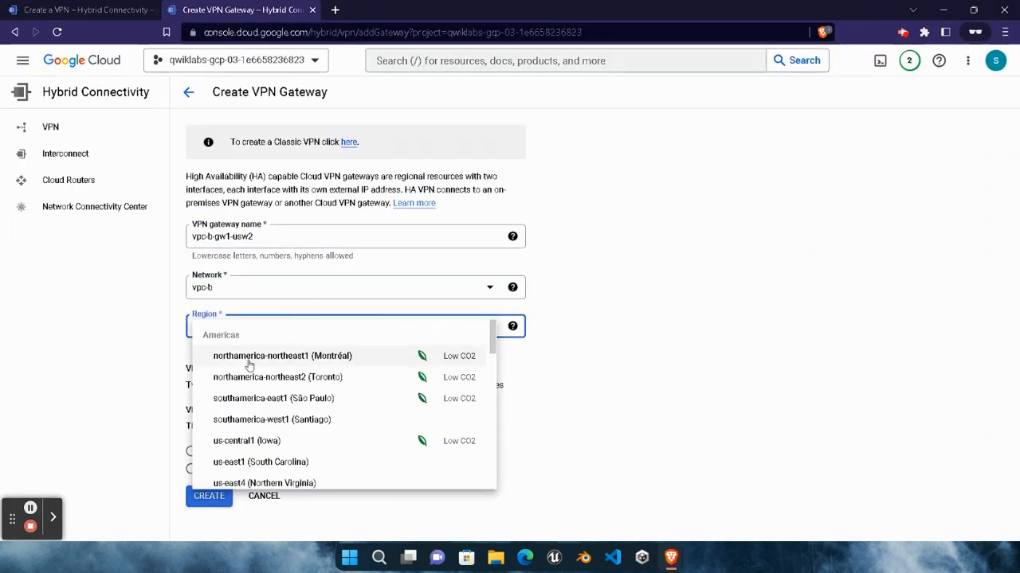
scroll(263, 398, down, 2)
click(243, 435)
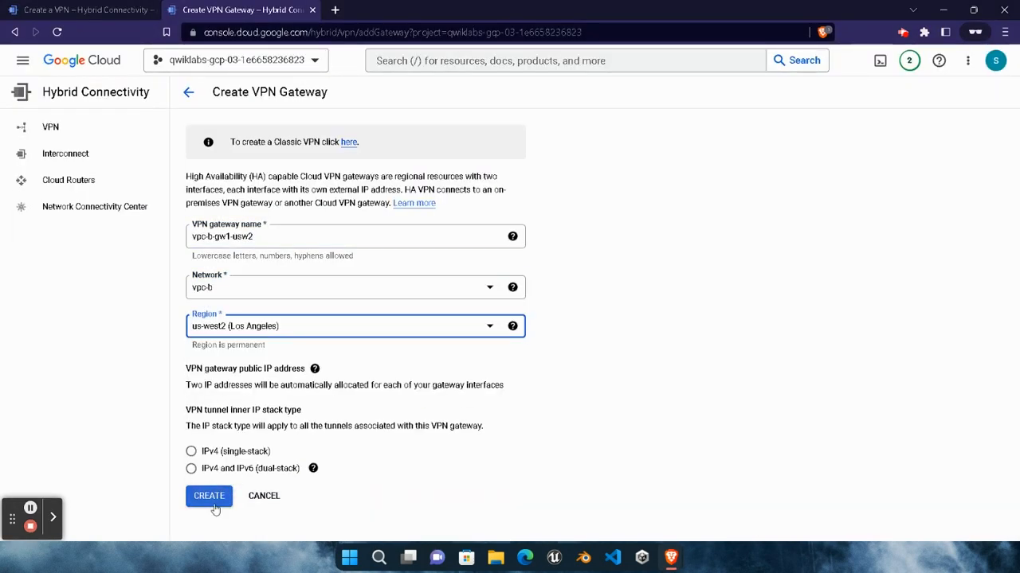
click(212, 501)
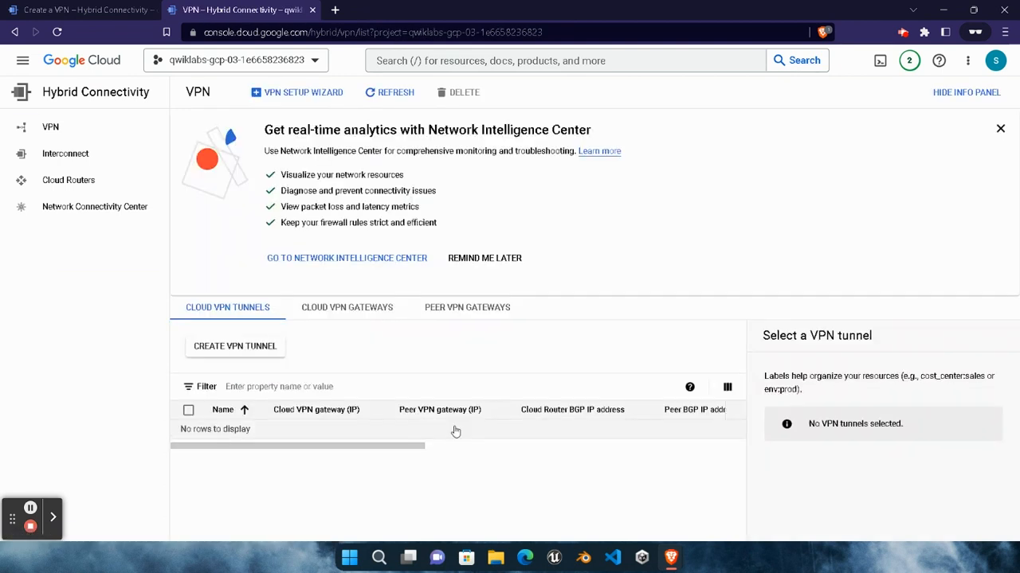
Review the Cloud VPN gateways list for the created gateways, their networks and regions
click(383, 309)
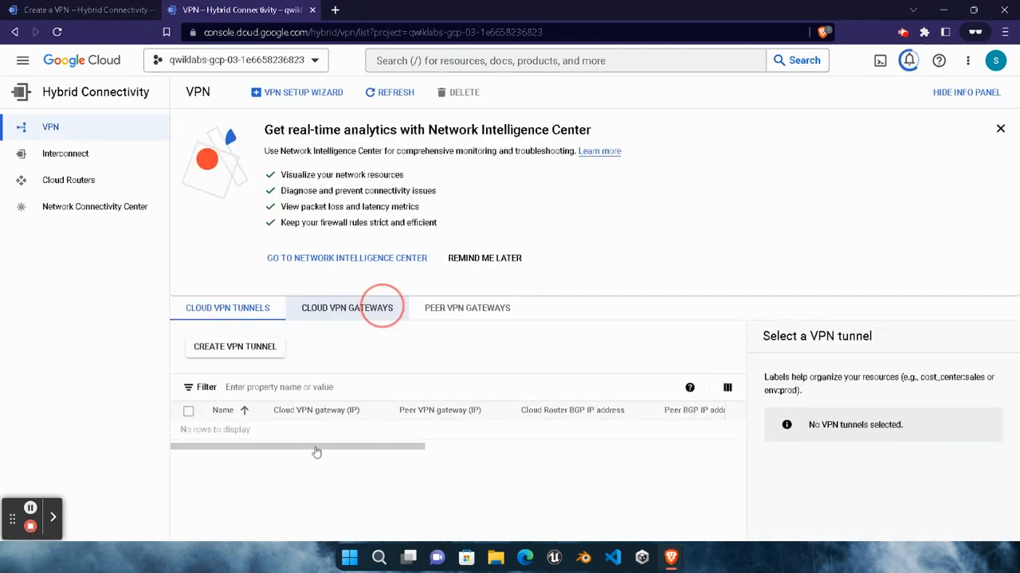
scroll(289, 478, down, 3)
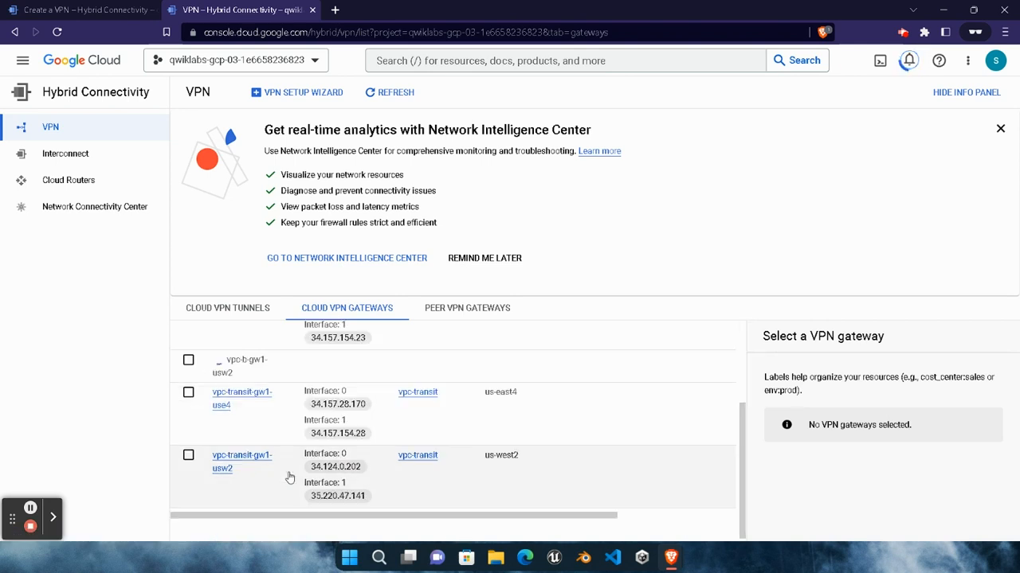
scroll(308, 435, up, 1)
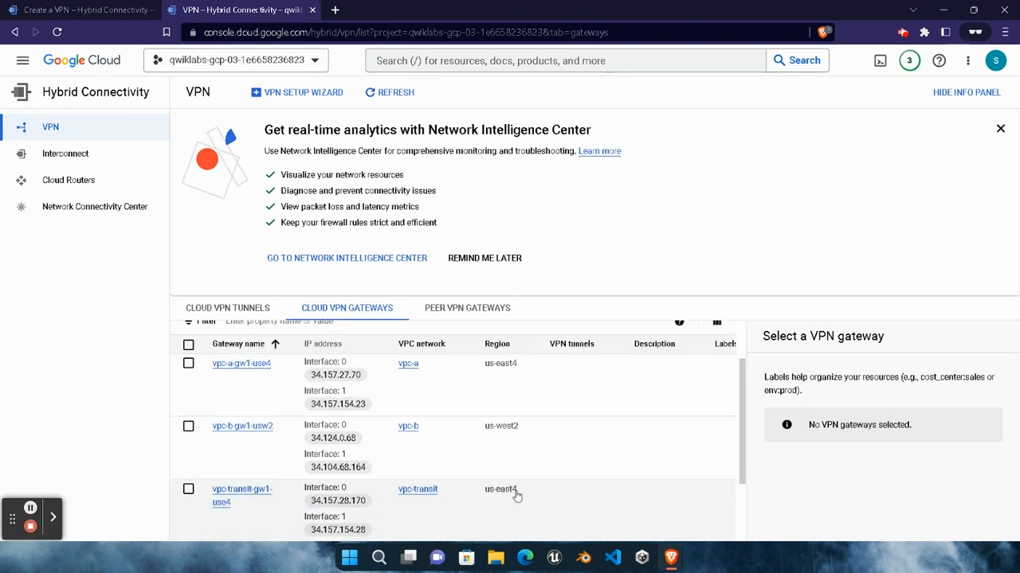
scroll(370, 476, up, 1)
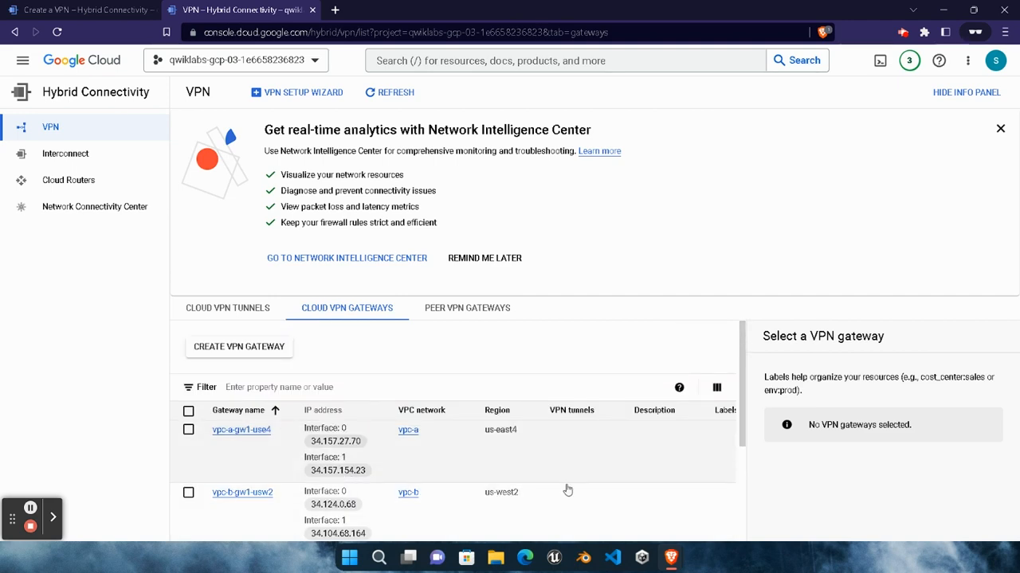
Run the lab's progress check for creating cloud routers and HA VPN gateways
mouse_move(671, 558)
click(528, 453)
click(348, 476)
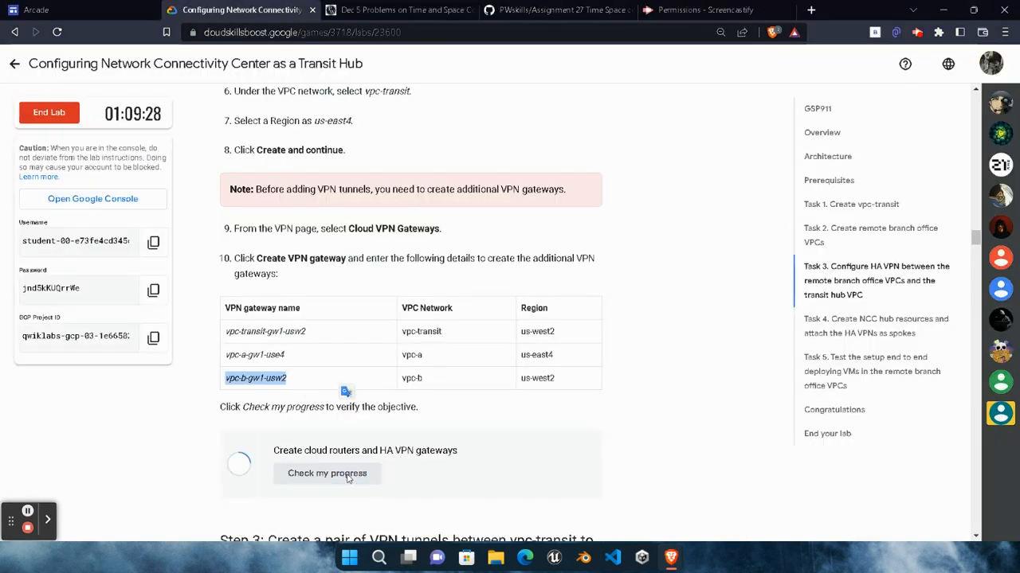
Read the lab's Step 3 instructions for adding VPN tunnels from vpc-transit to vpc-a
scroll(348, 478, down, 1)
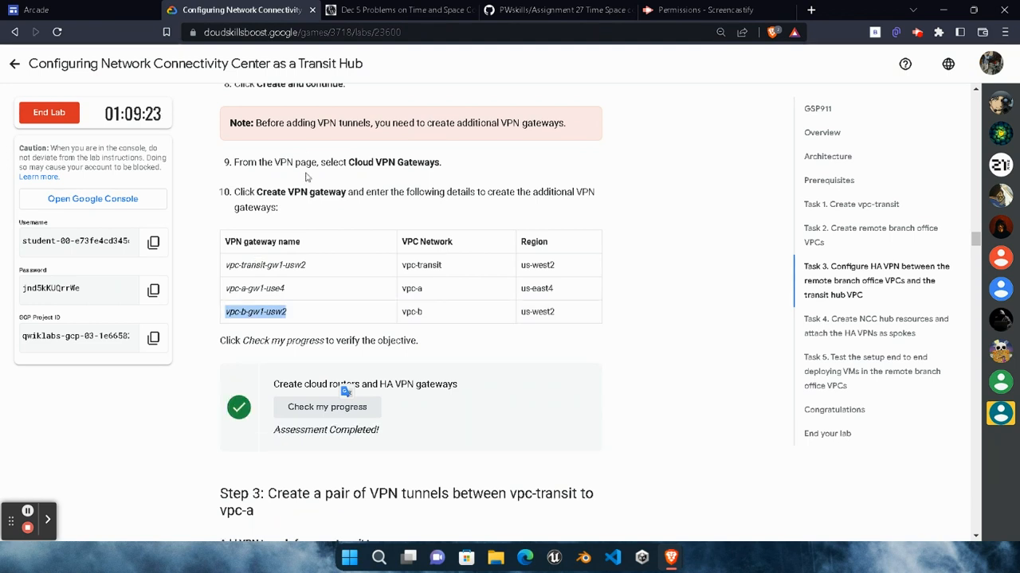
scroll(538, 393, down, 2)
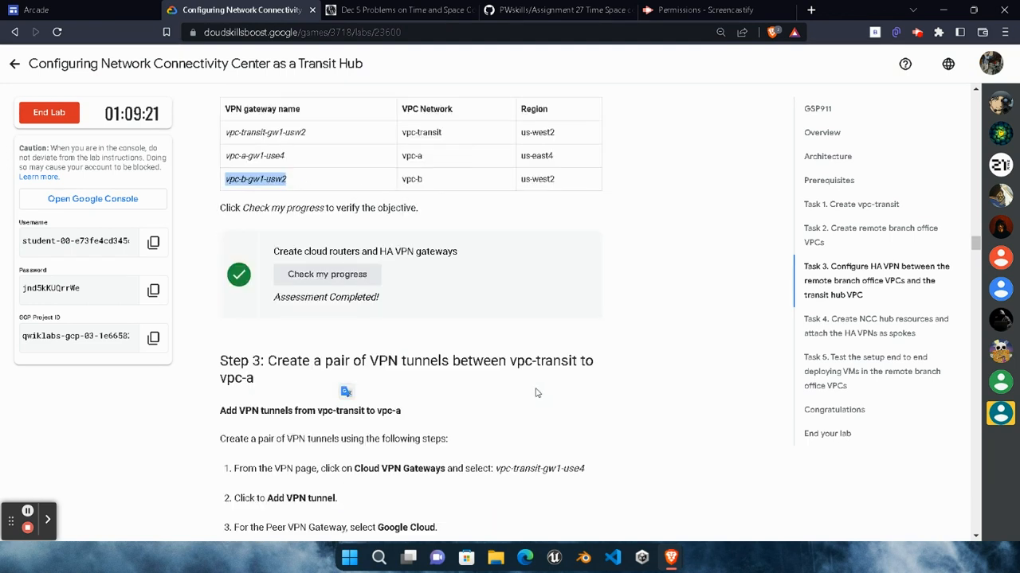
scroll(509, 368, down, 2)
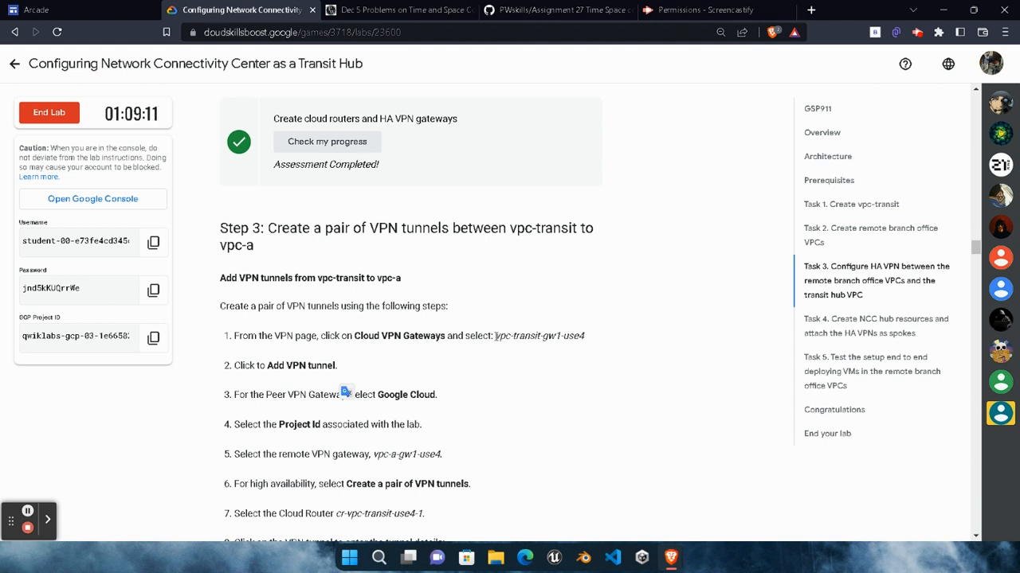
drag(495, 335, 587, 339)
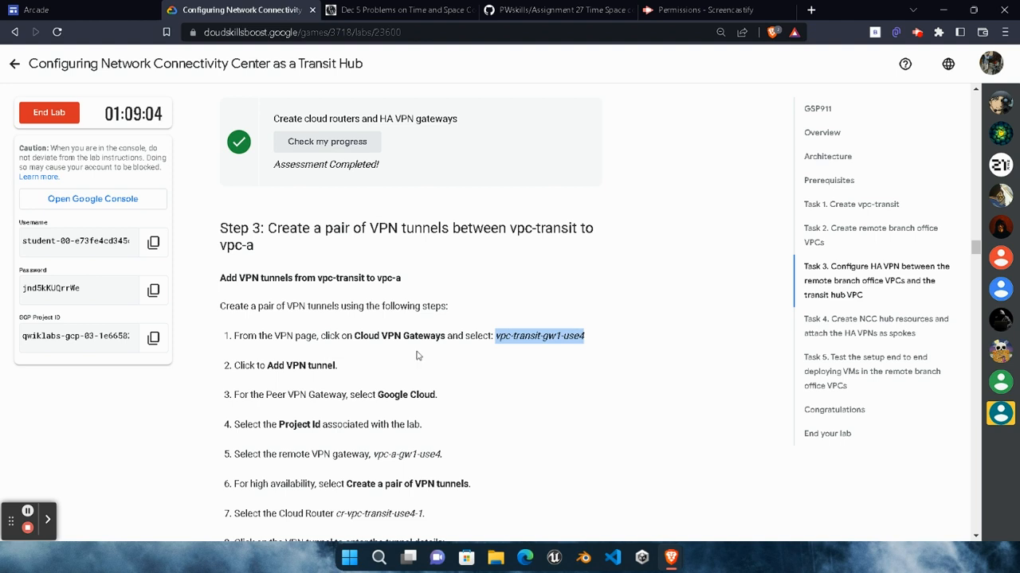
click(520, 368)
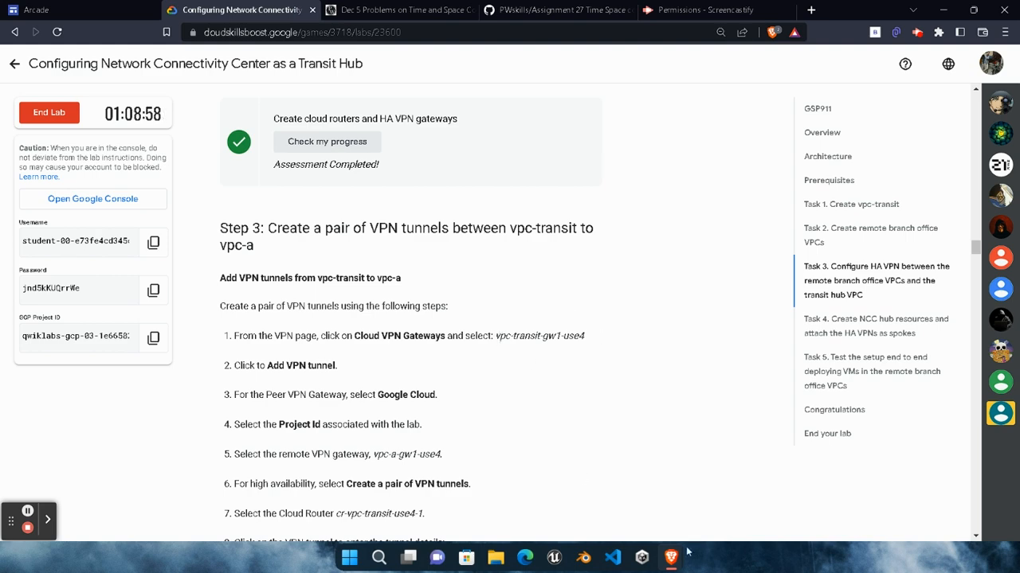
Open the details of the vpc-transit-gw1-use4 gateway from the Cloud VPN gateways list in the Google Cloud console
mouse_move(676, 555)
click(831, 433)
scroll(254, 447, down, 3)
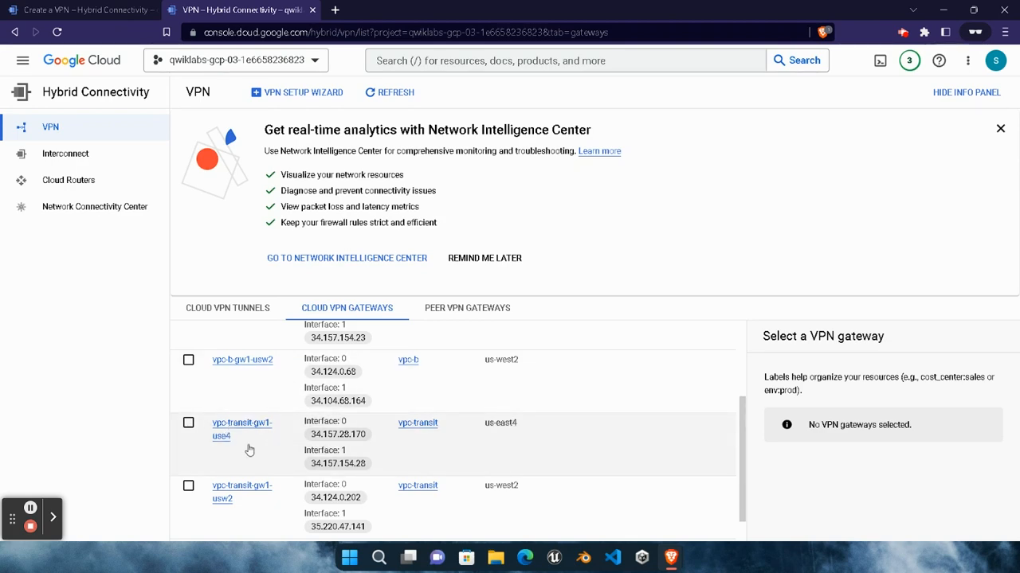
click(220, 430)
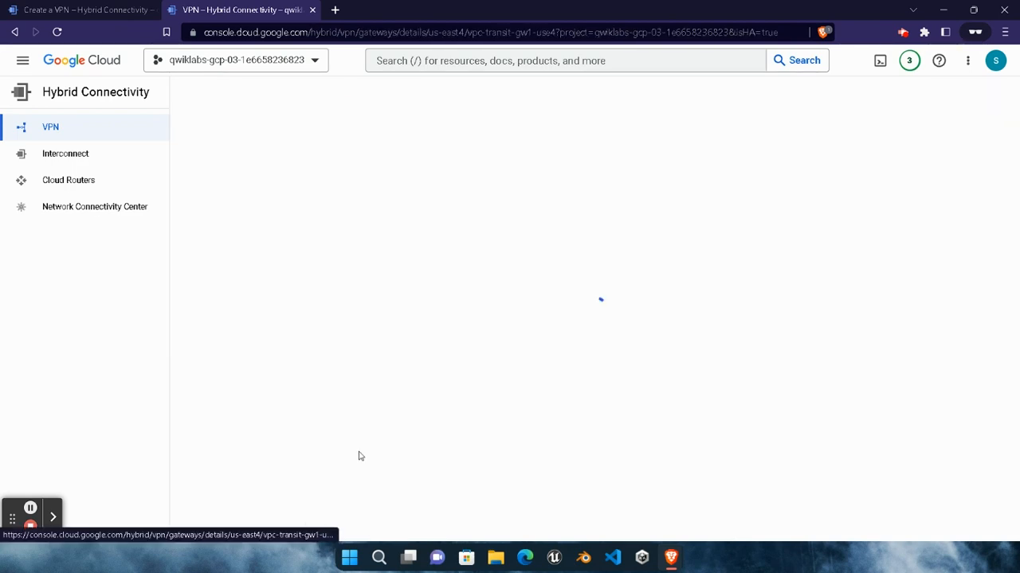
Recheck the lab instructions and start adding a VPN tunnel to the vpc-transit-gw1-use4 gateway
mouse_move(669, 554)
click(536, 507)
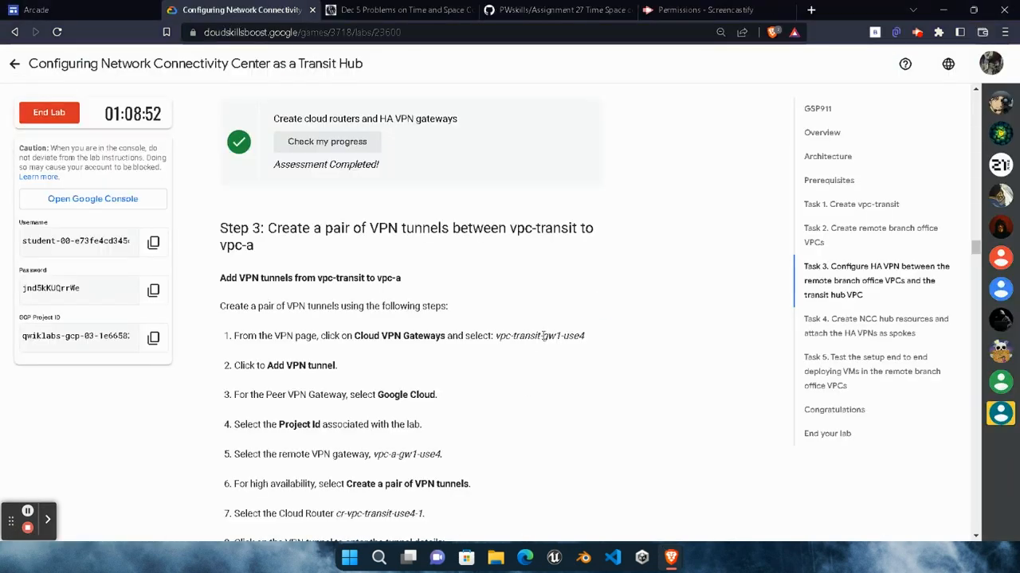
click(799, 480)
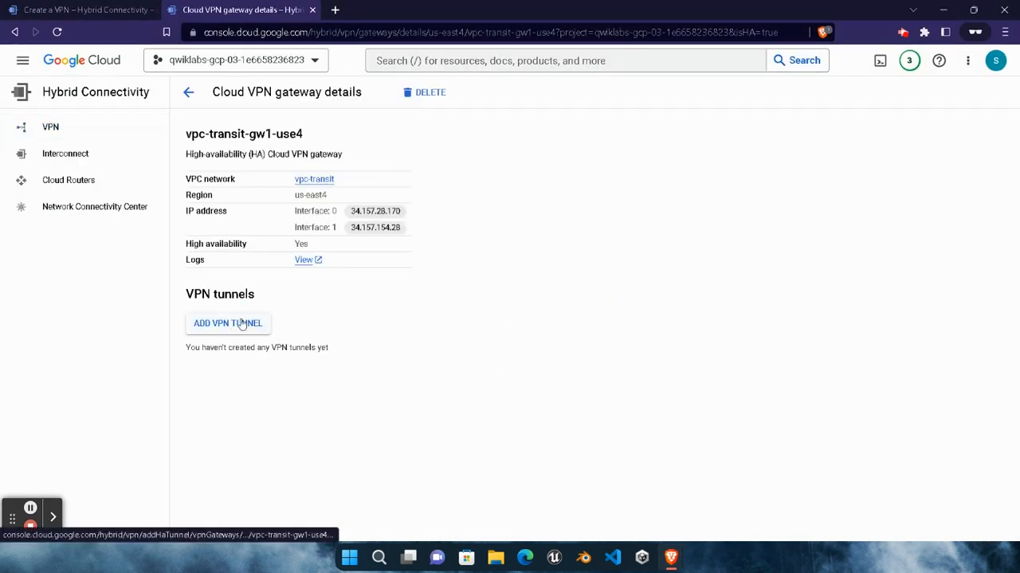
click(228, 324)
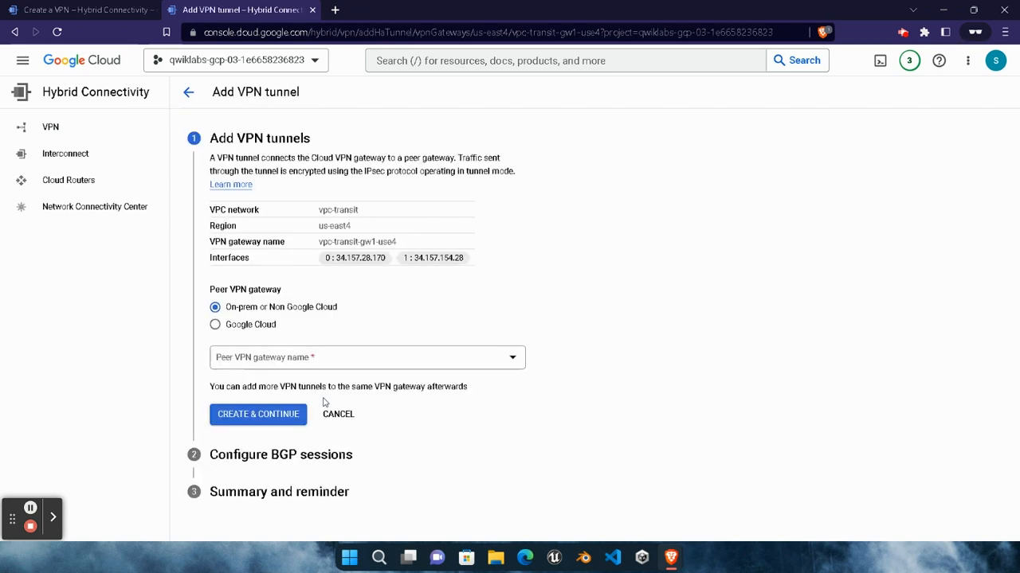
Set the peer VPN gateway type to Google Cloud and select the lab's project
click(252, 327)
click(501, 412)
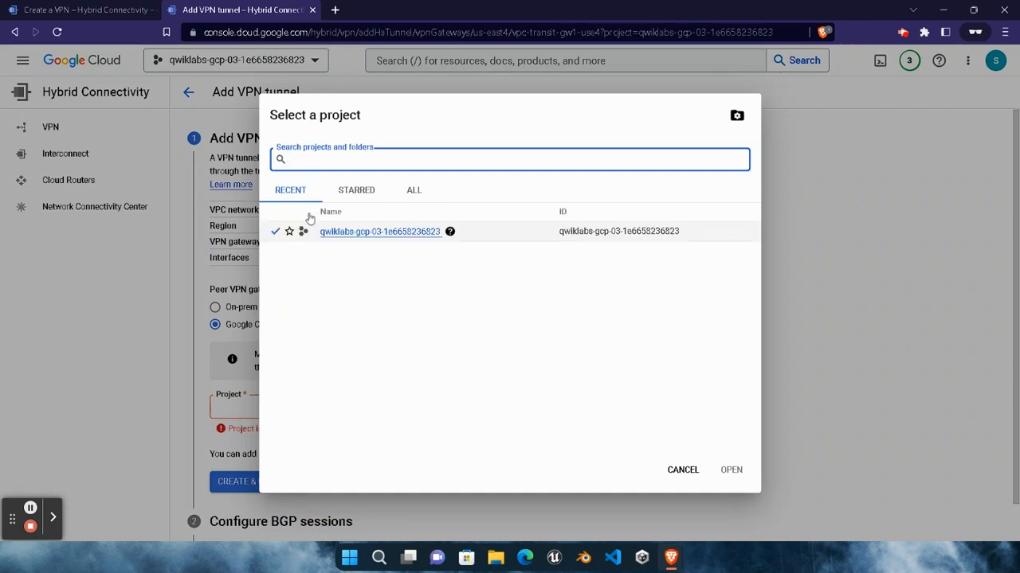
click(358, 231)
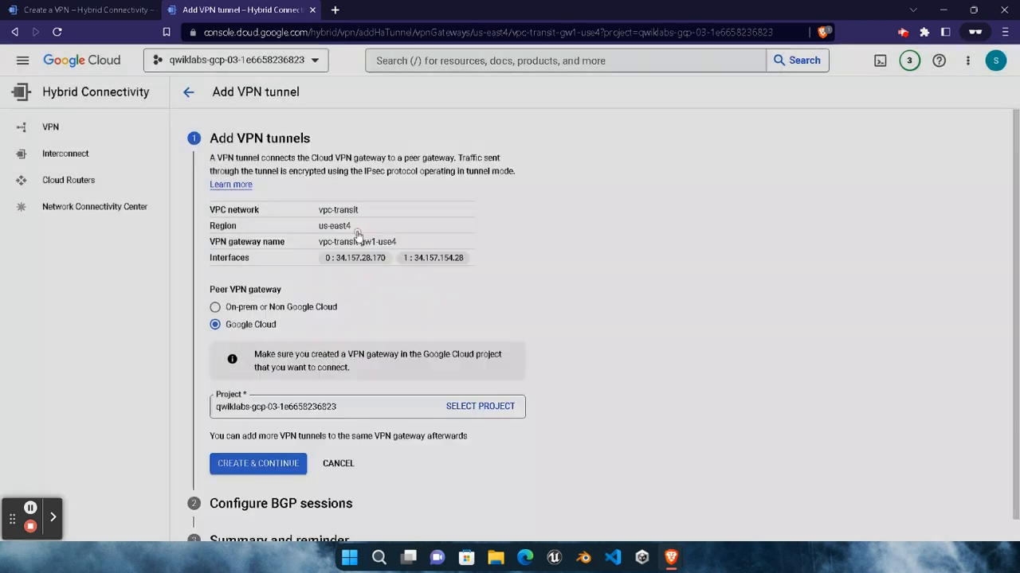
Copy the remote gateway's name from the lab instructions and choose vpc-a-gw1-use4 as the peer VPN gateway
scroll(314, 386, down, 1)
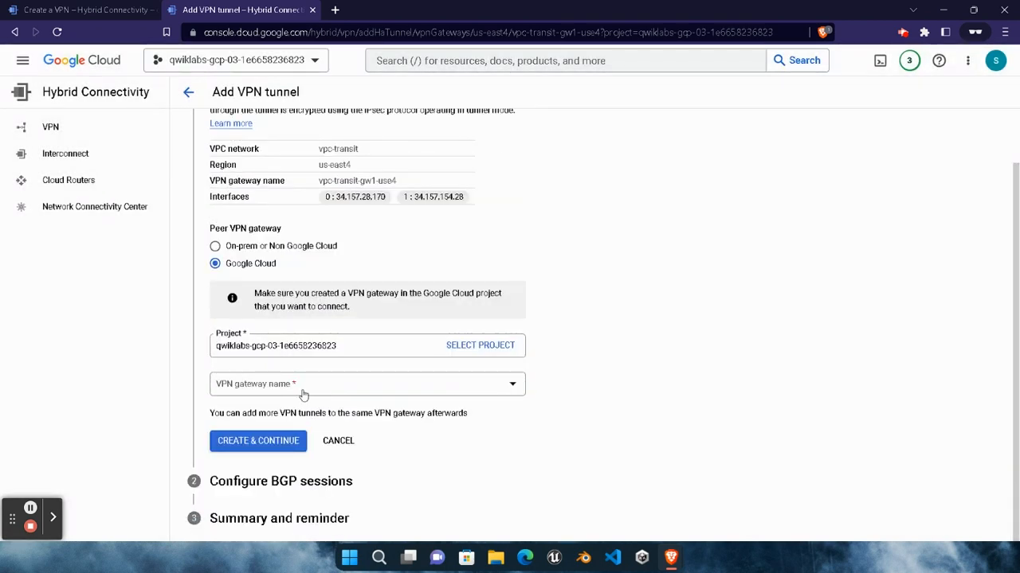
click(303, 392)
mouse_move(670, 557)
click(518, 478)
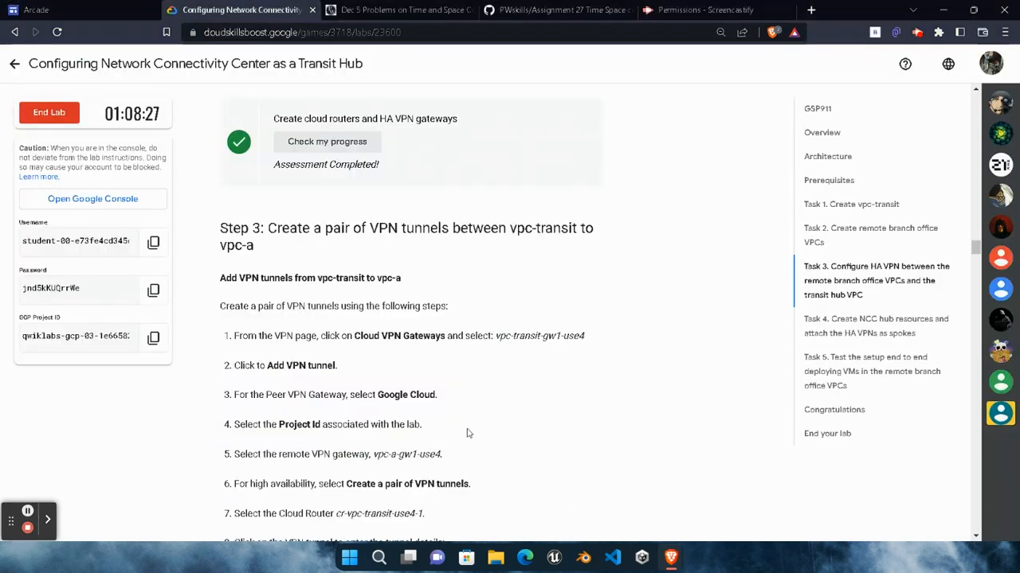
scroll(468, 433, down, 1)
drag(373, 388, 443, 389)
key(ctrl+c)
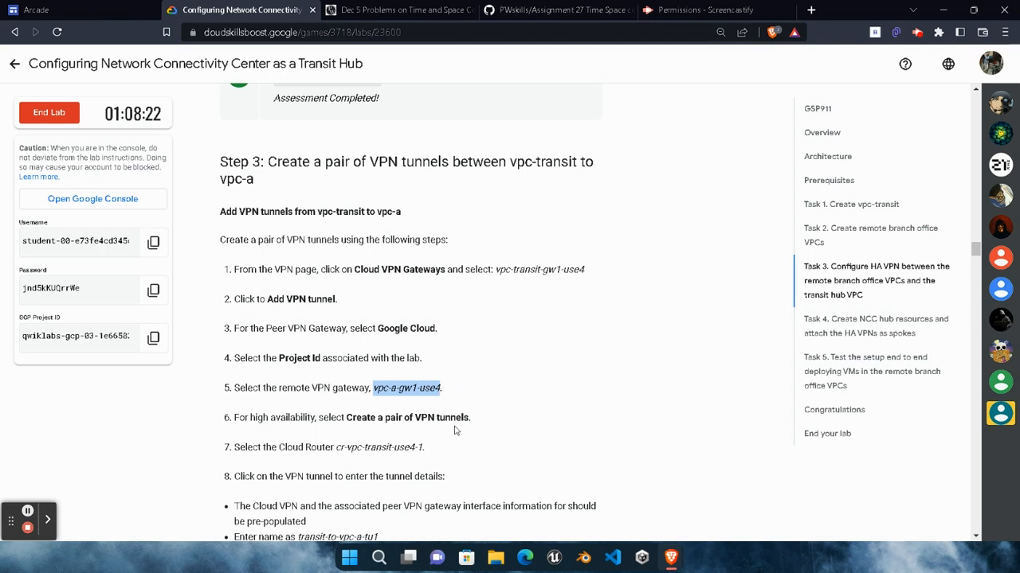
mouse_move(671, 558)
click(900, 410)
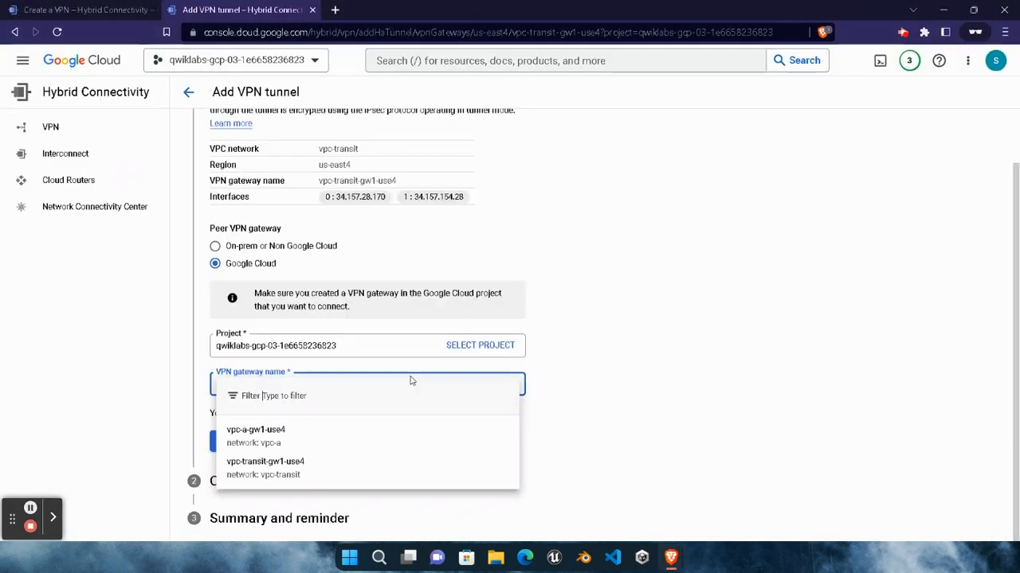
key(ctrl+v)
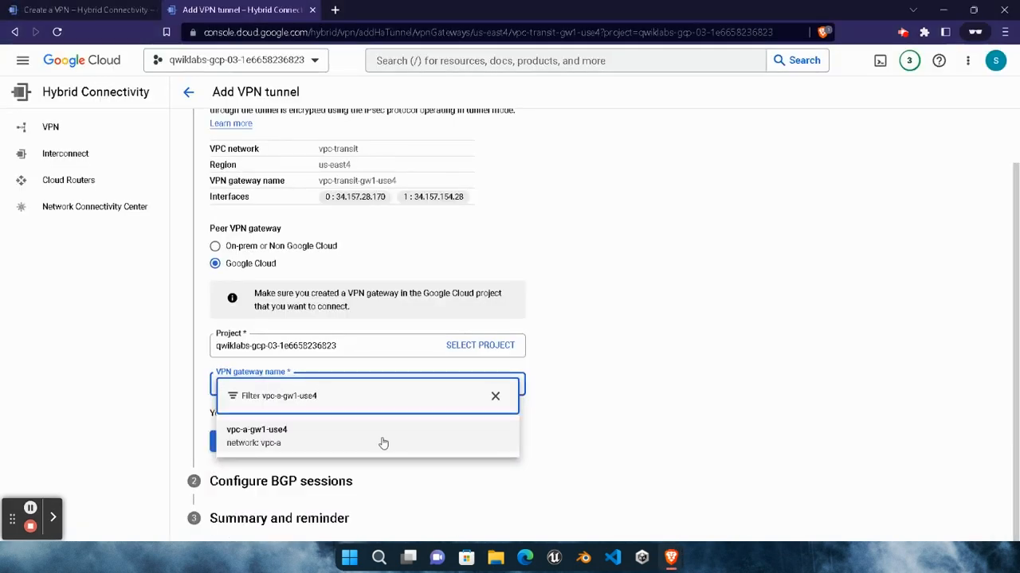
click(382, 437)
Keep the option to create a pair of VPN tunnels and select cr-vpc-transit-use4-1 as the Cloud Router
scroll(309, 446, down, 3)
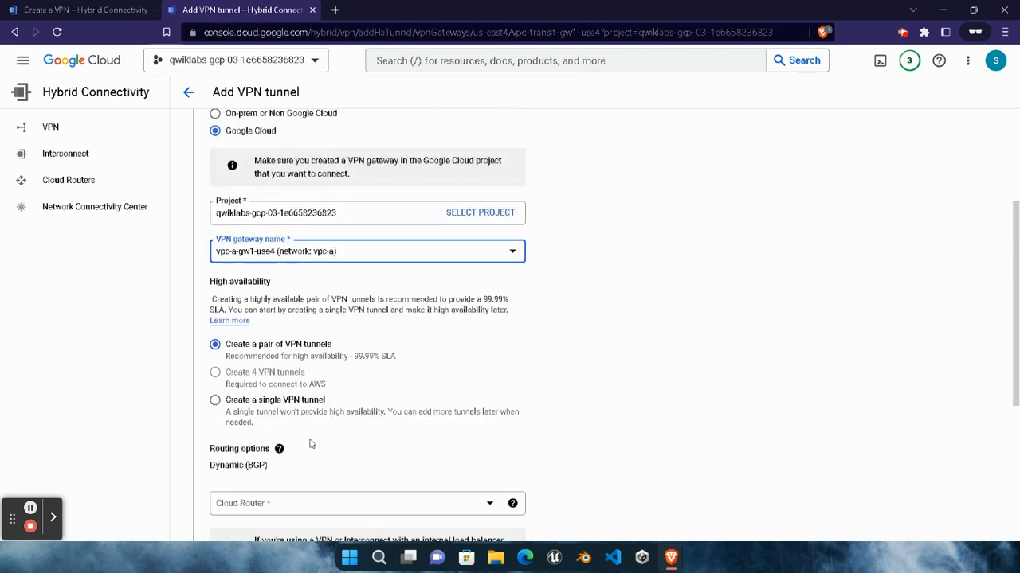
click(31, 507)
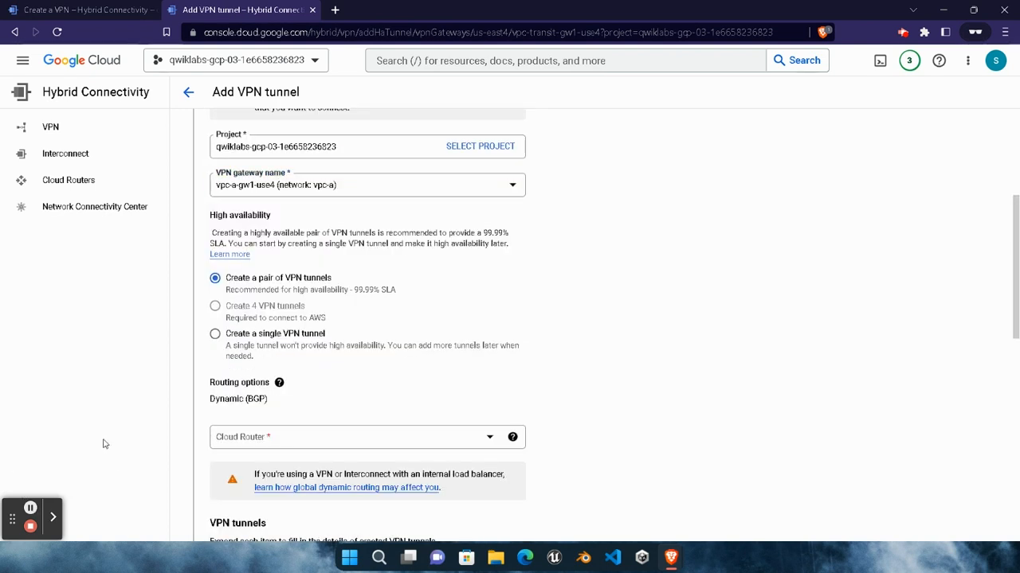
click(491, 438)
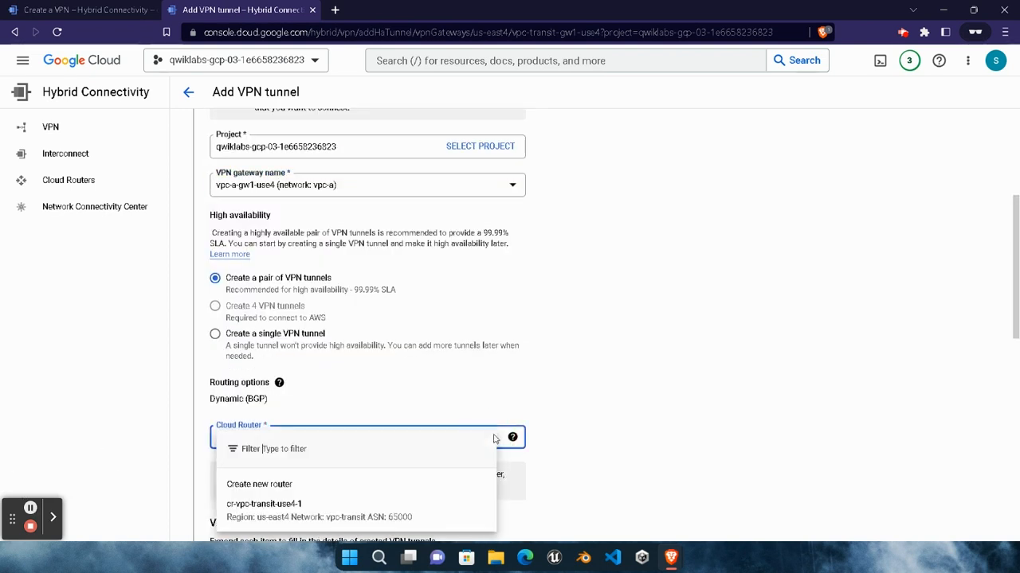
click(263, 505)
Copy the first tunnel's name from the lab instructions and name the interface 0 VPN tunnel transit-to-vpc-a-tu1
scroll(456, 396, down, 1)
scroll(456, 396, down, 4)
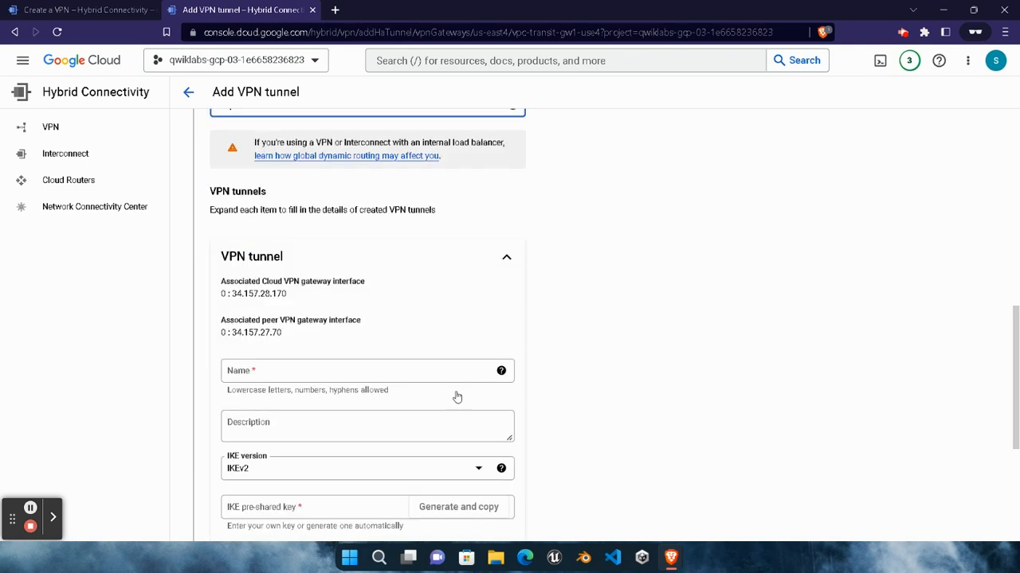
scroll(348, 385, down, 1)
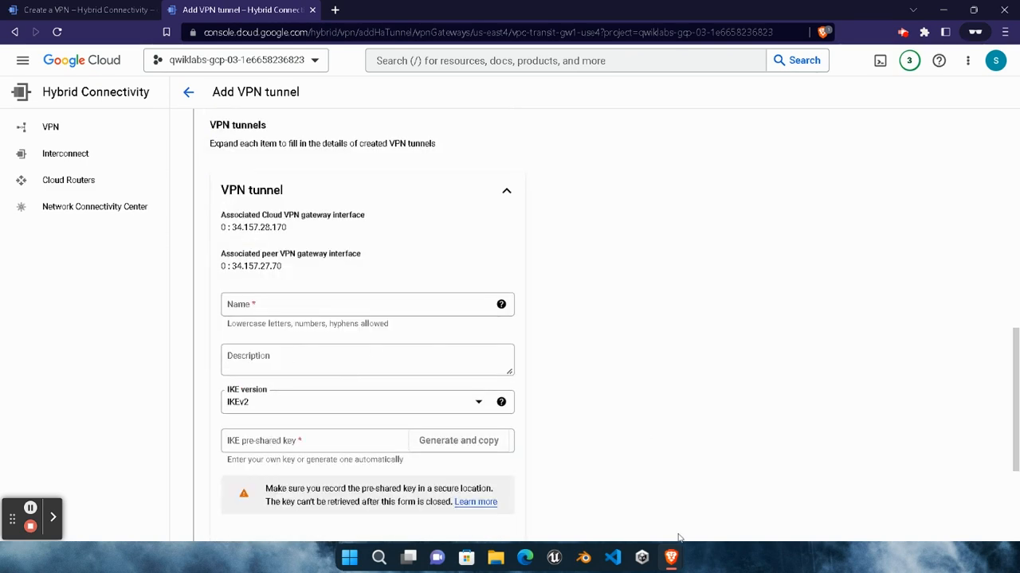
mouse_move(671, 556)
click(530, 486)
scroll(293, 405, down, 1)
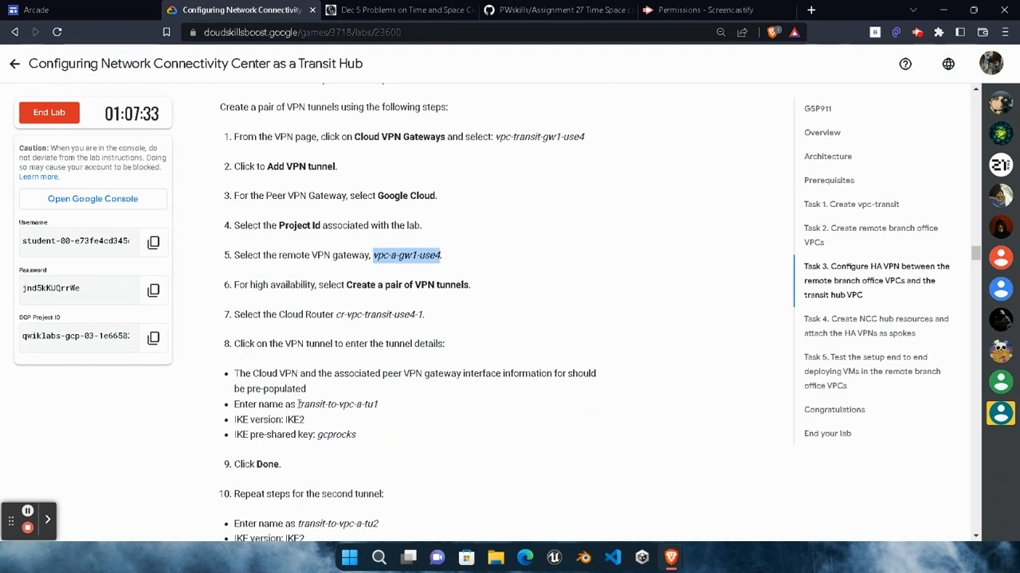
drag(297, 404, 378, 404)
key(ctrl+c)
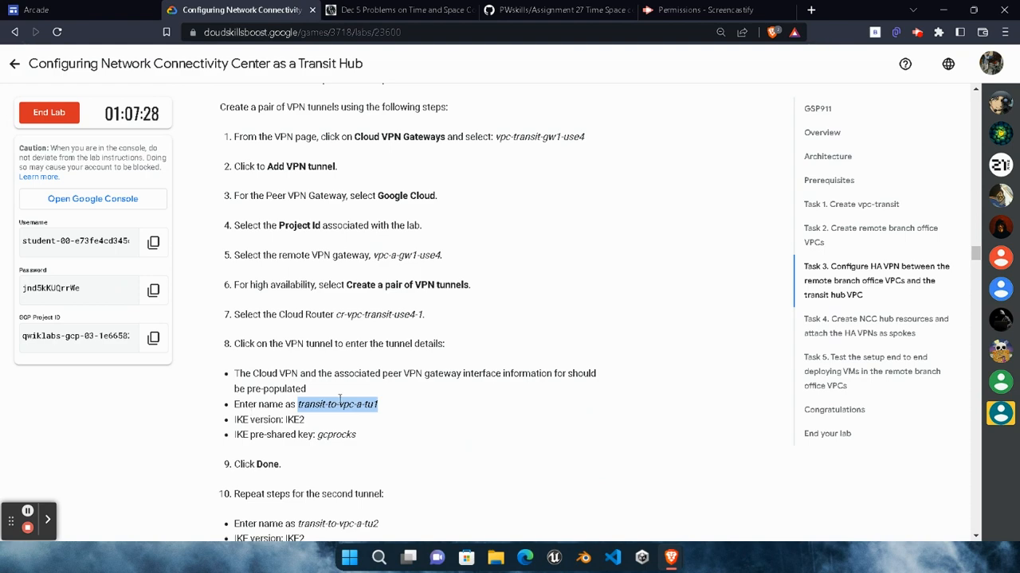
mouse_move(673, 543)
click(812, 478)
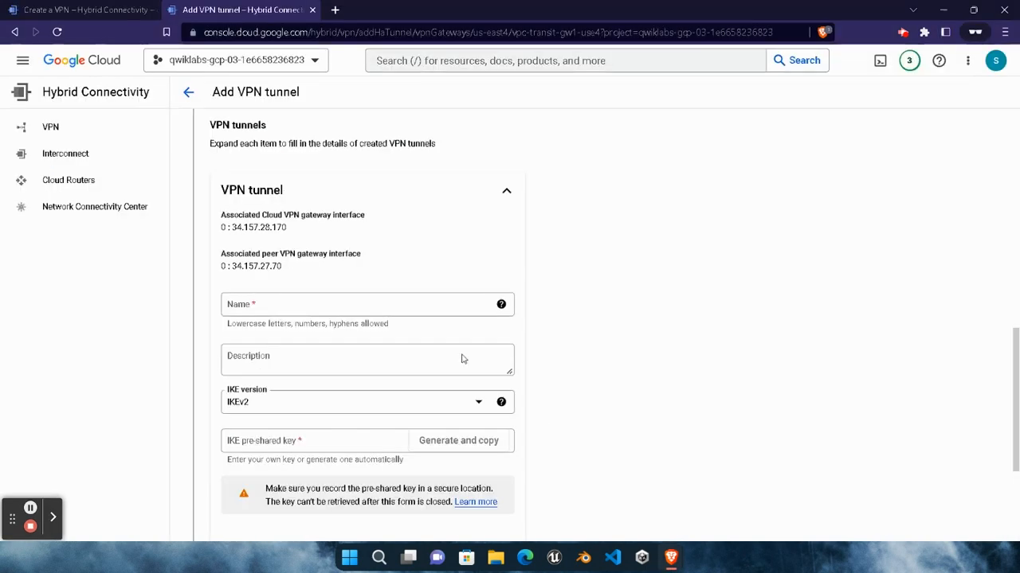
click(402, 302)
key(ctrl+v)
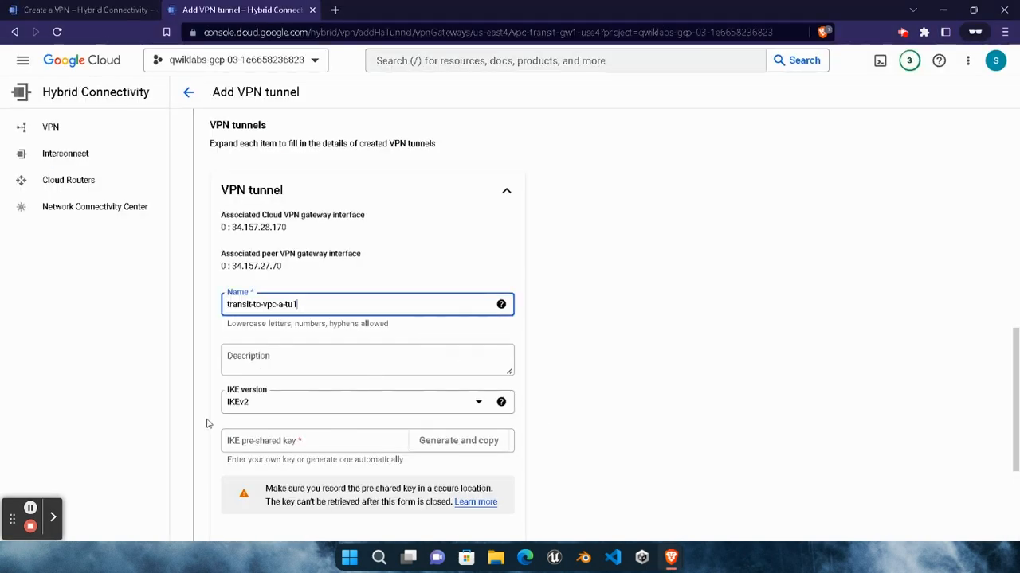
Copy the IKE pre-shared key from the lab instructions into transit-to-vpc-a-tu1 and finish that tunnel's details
scroll(537, 453, down, 3)
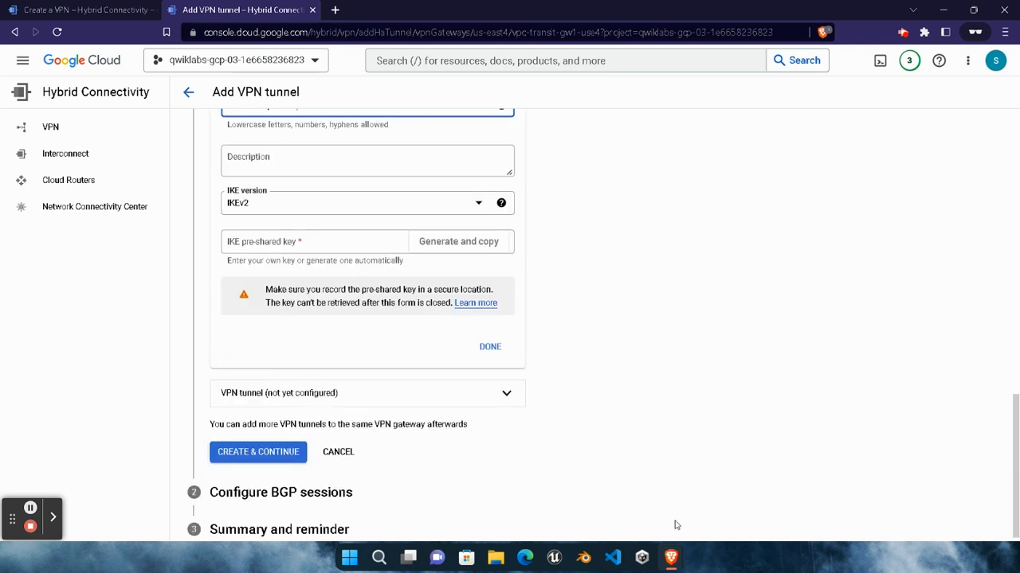
mouse_move(670, 557)
click(566, 489)
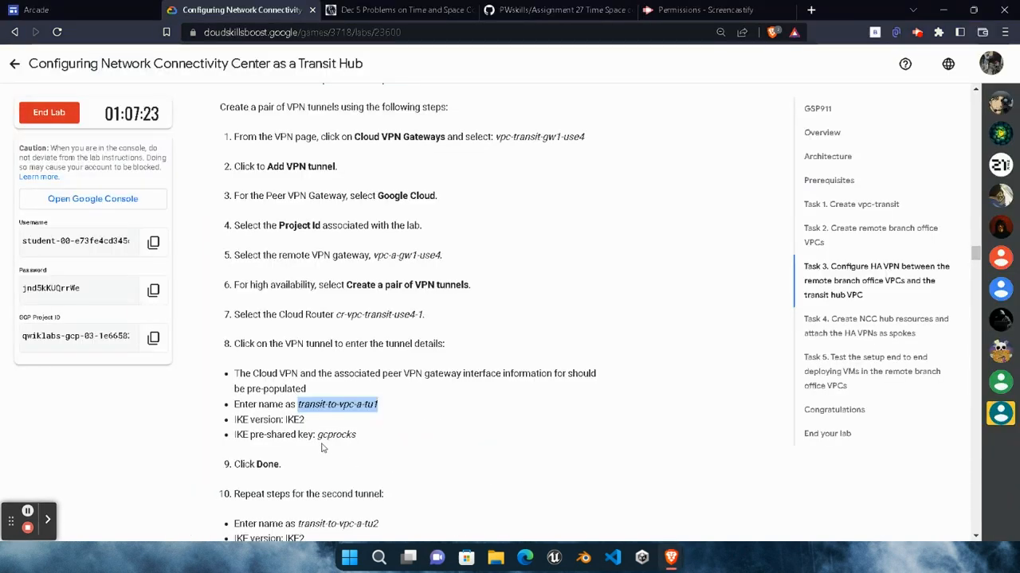
double_click(336, 435)
key(ctrl+c)
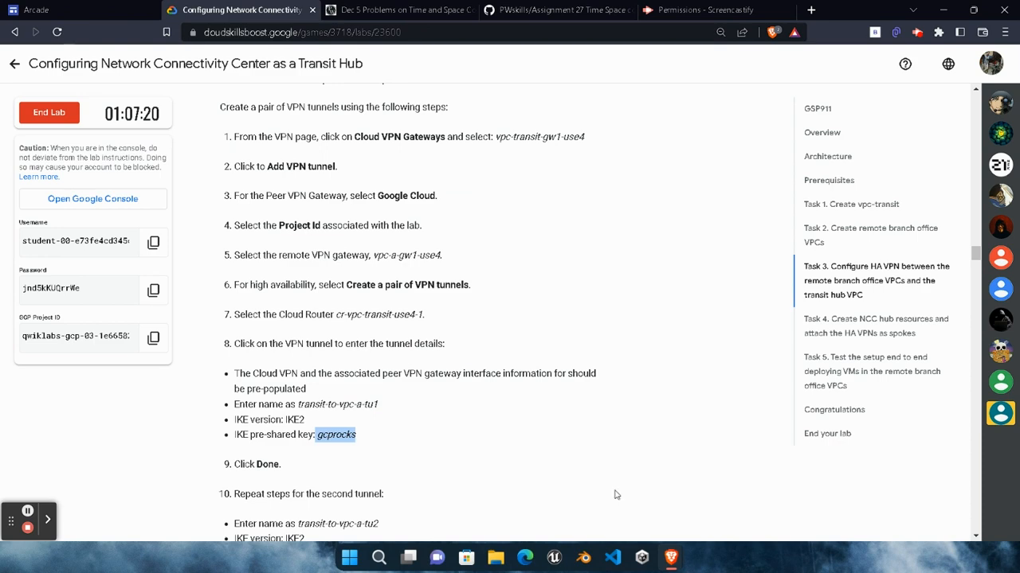
mouse_move(671, 562)
click(693, 446)
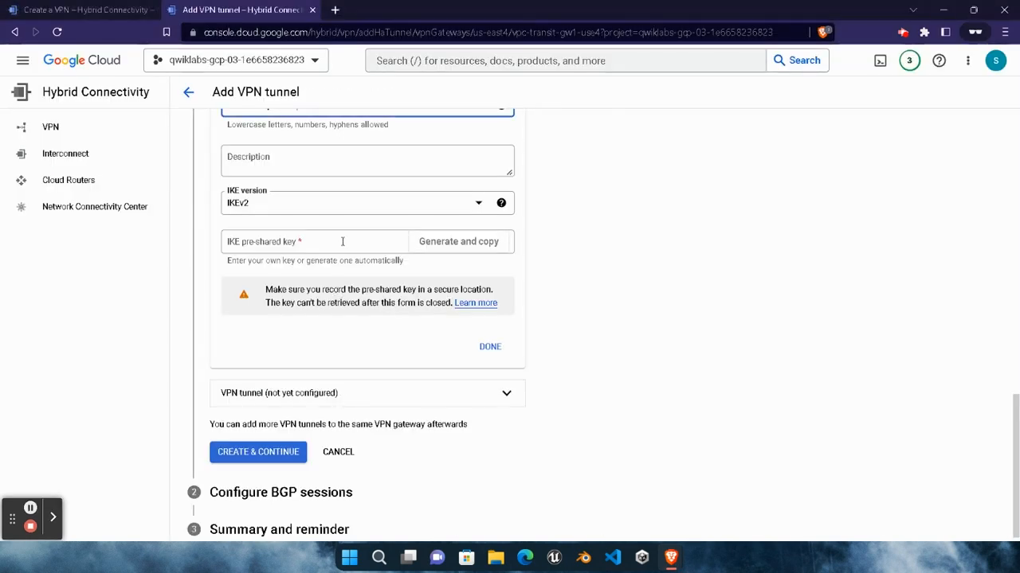
click(342, 241)
key(ctrl+v)
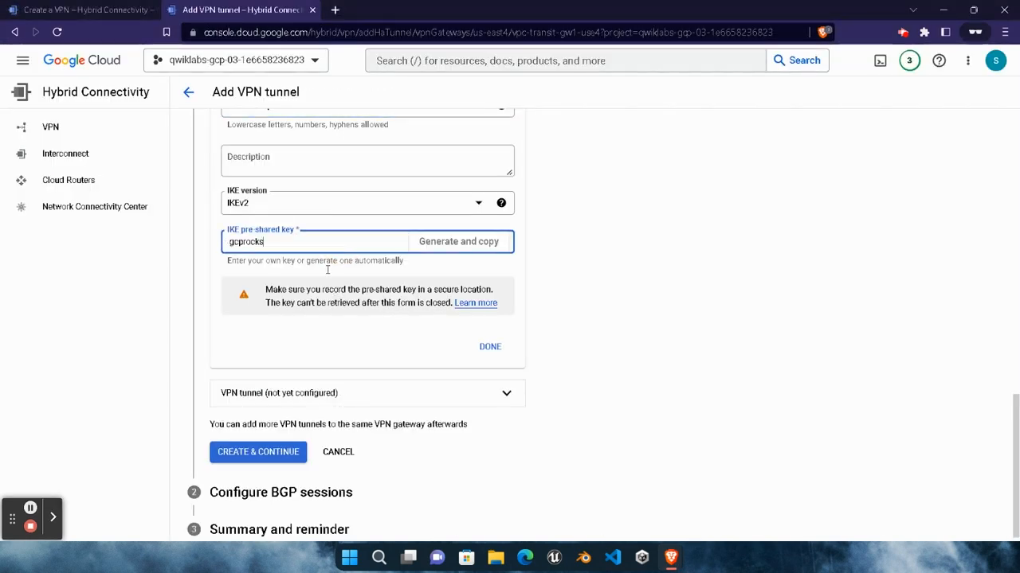
click(490, 346)
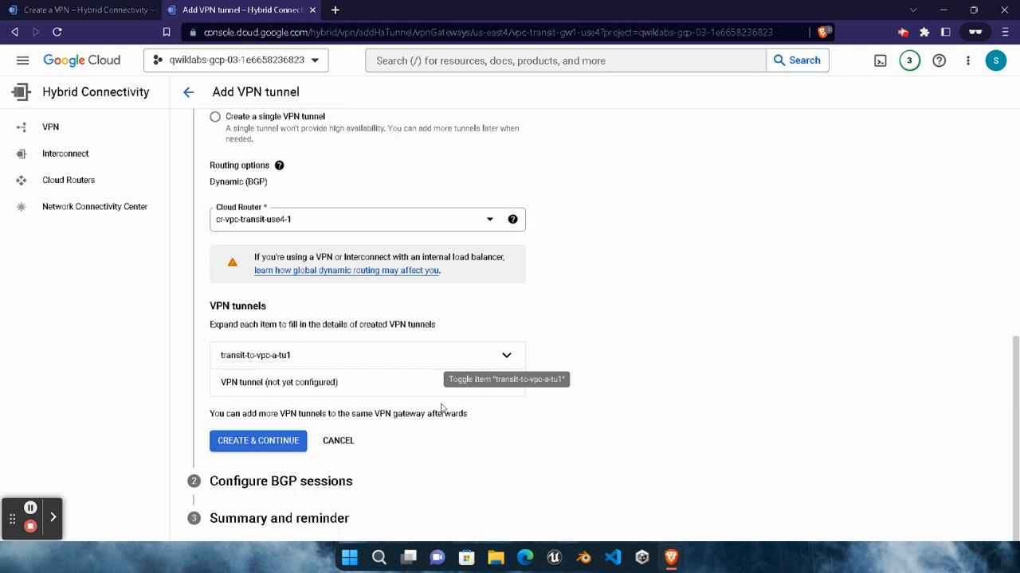
Open the unconfigured second VPN tunnel and name it transit-to-vpc-a-tu2, copying the name from the lab instructions
click(505, 359)
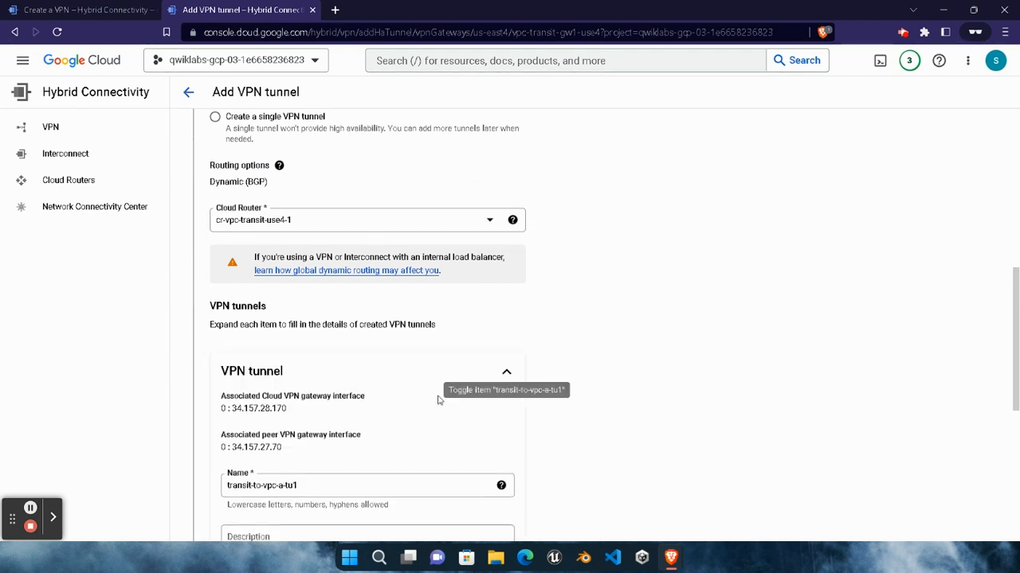
scroll(565, 425, down, 5)
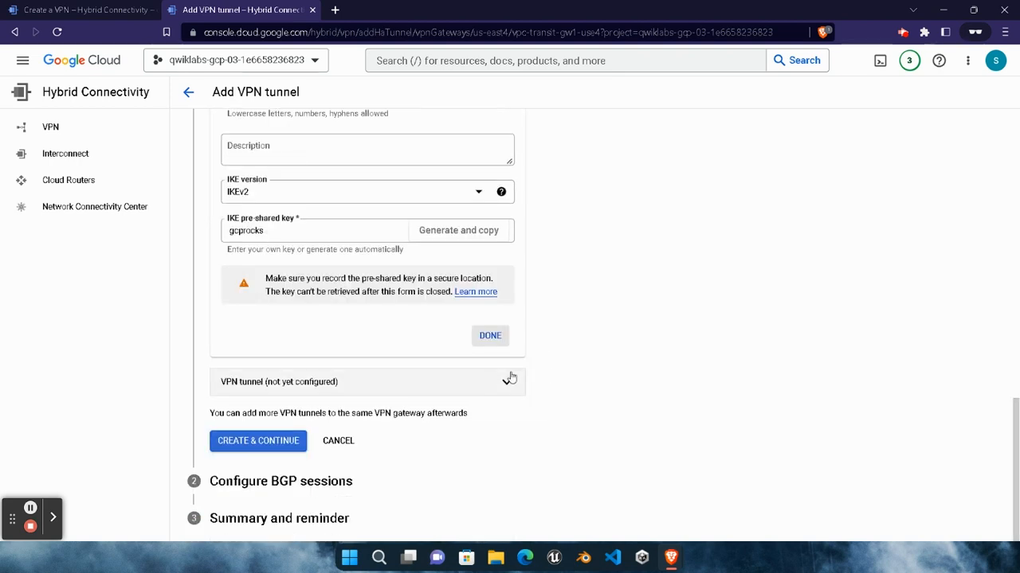
click(506, 381)
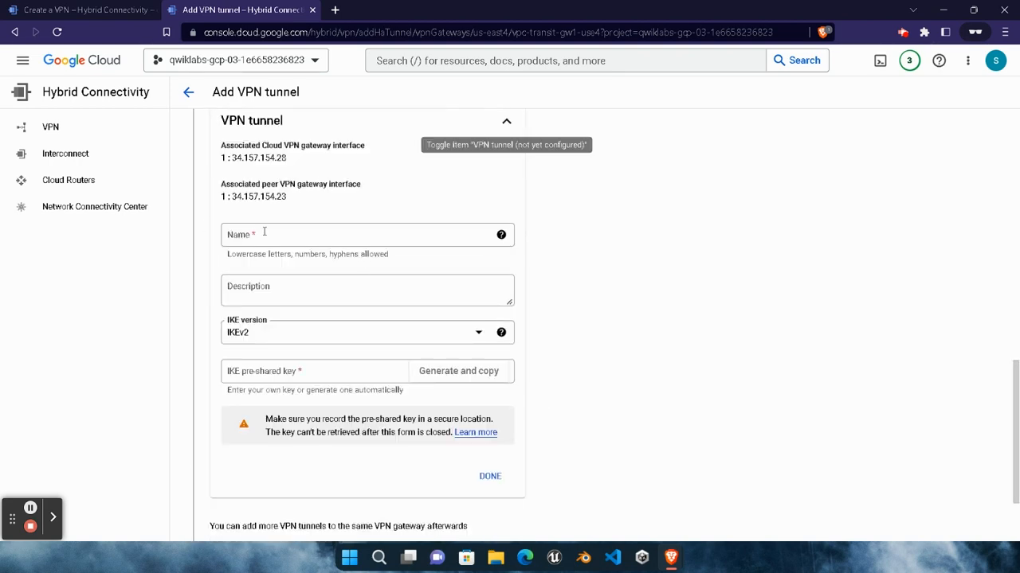
mouse_move(671, 558)
click(532, 490)
scroll(293, 396, down, 2)
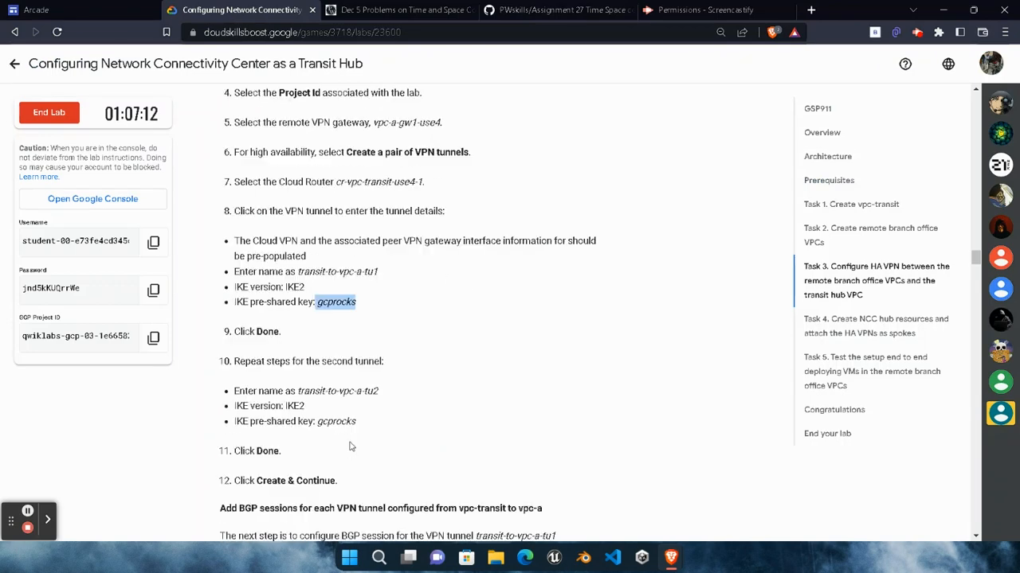
drag(297, 391, 378, 391)
key(ctrl+c)
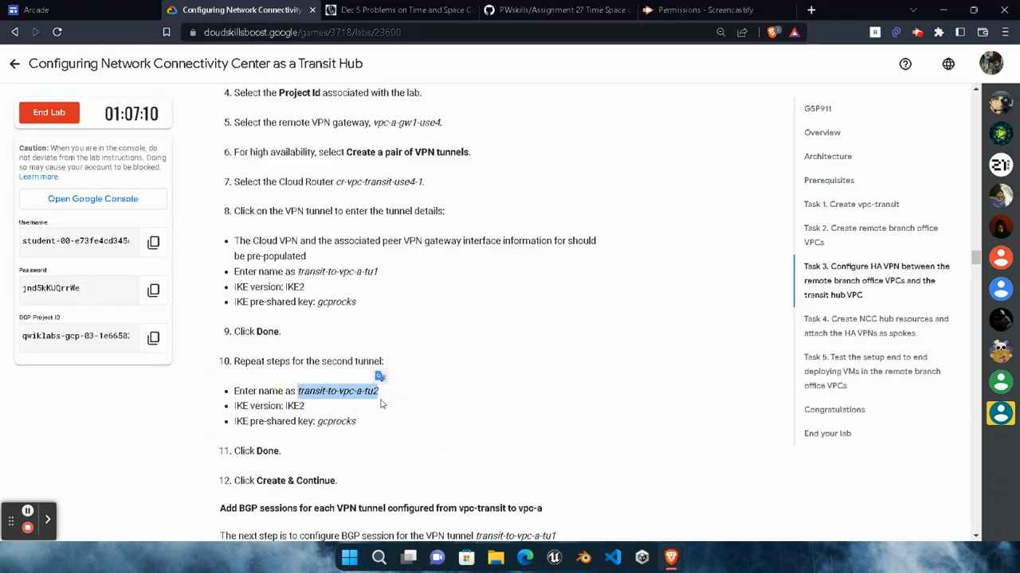
mouse_move(670, 557)
click(865, 446)
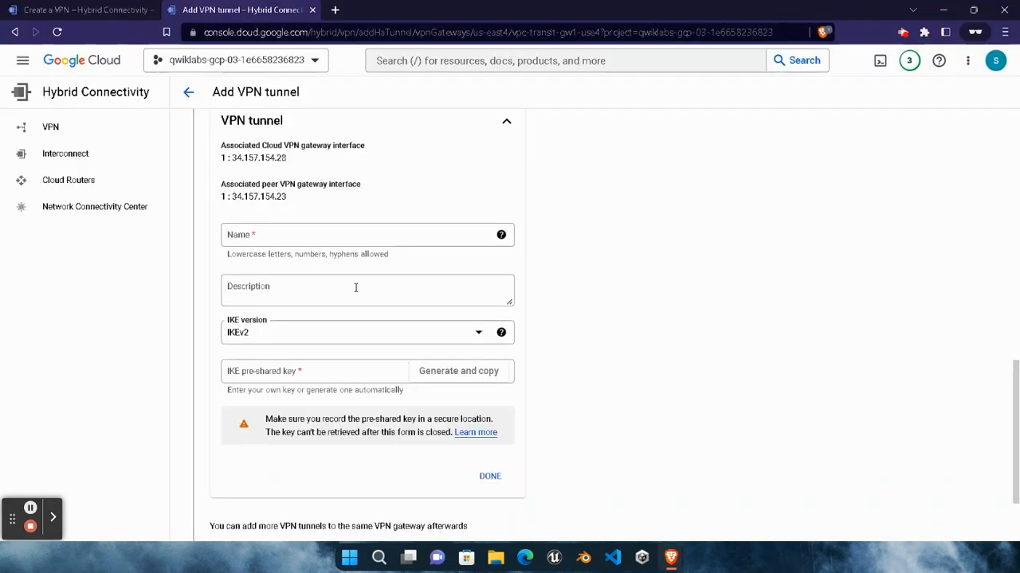
click(351, 245)
key(ctrl+v)
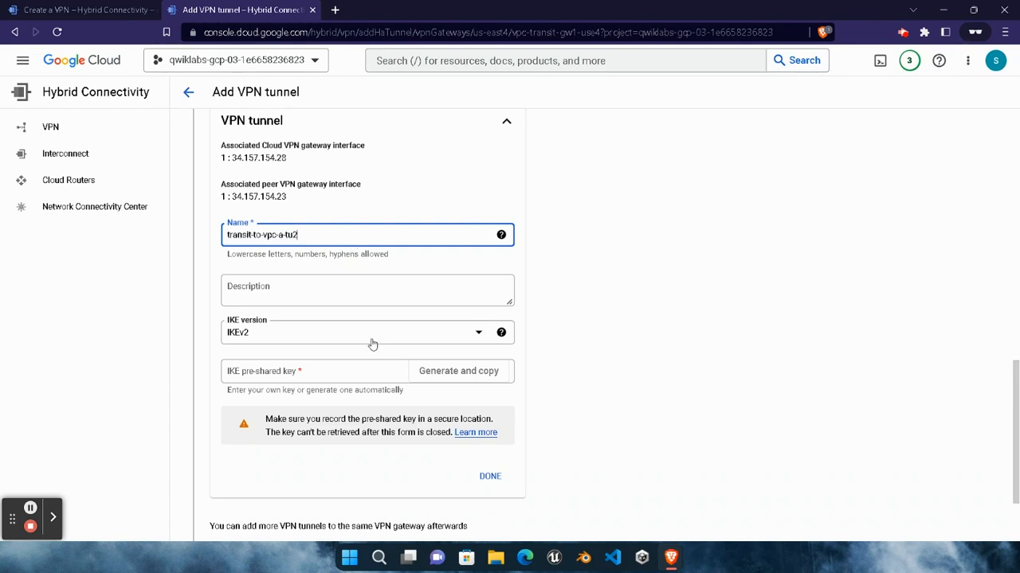
Copy the IKE pre-shared key from the lab instructions into transit-to-vpc-a-tu2, finish its details and create both tunnels
mouse_move(671, 558)
click(570, 503)
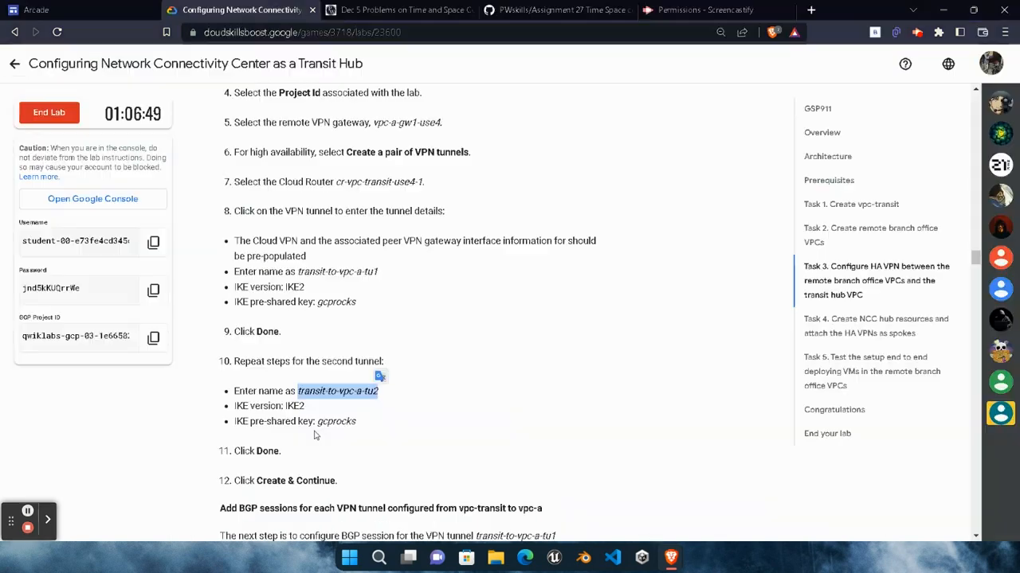
drag(317, 423, 356, 419)
key(ctrl+c)
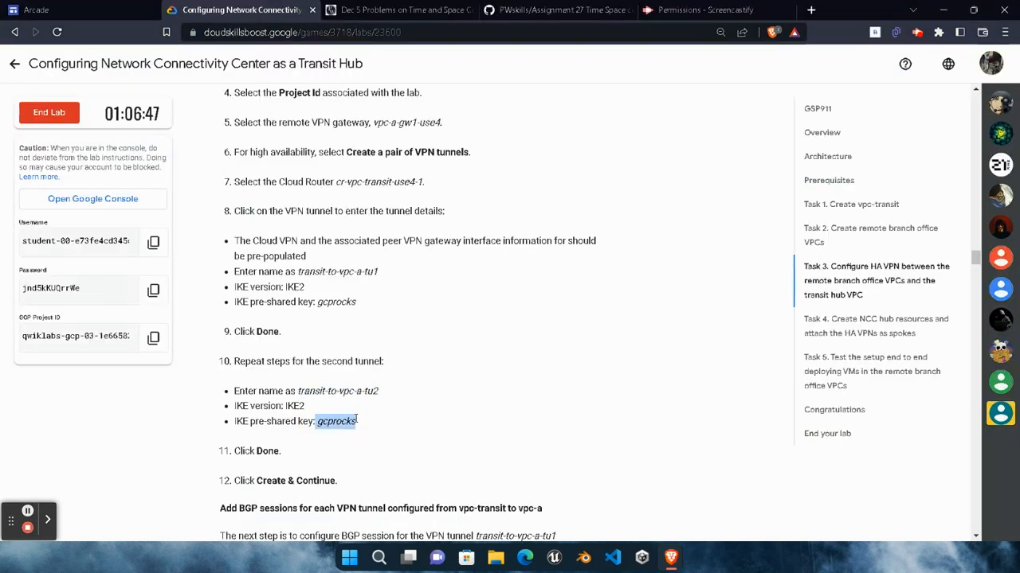
mouse_move(682, 559)
click(821, 446)
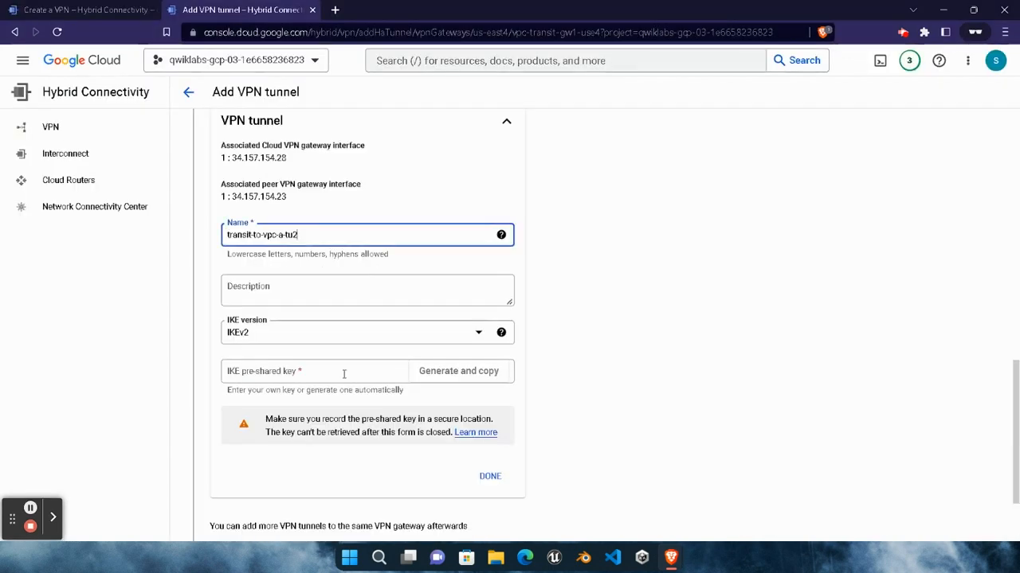
click(342, 371)
key(ctrl+v)
scroll(344, 375, down, 2)
click(490, 363)
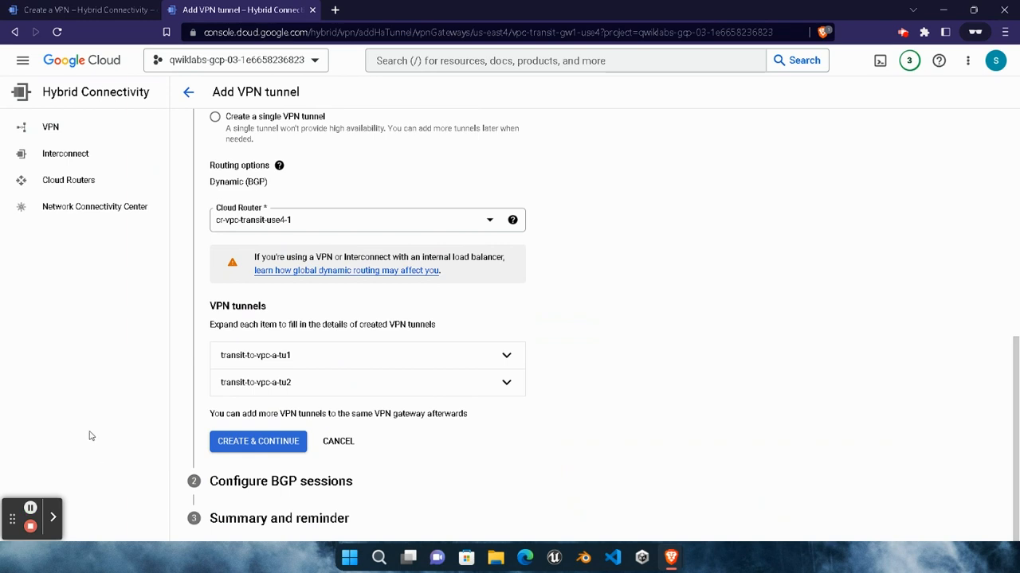
click(271, 444)
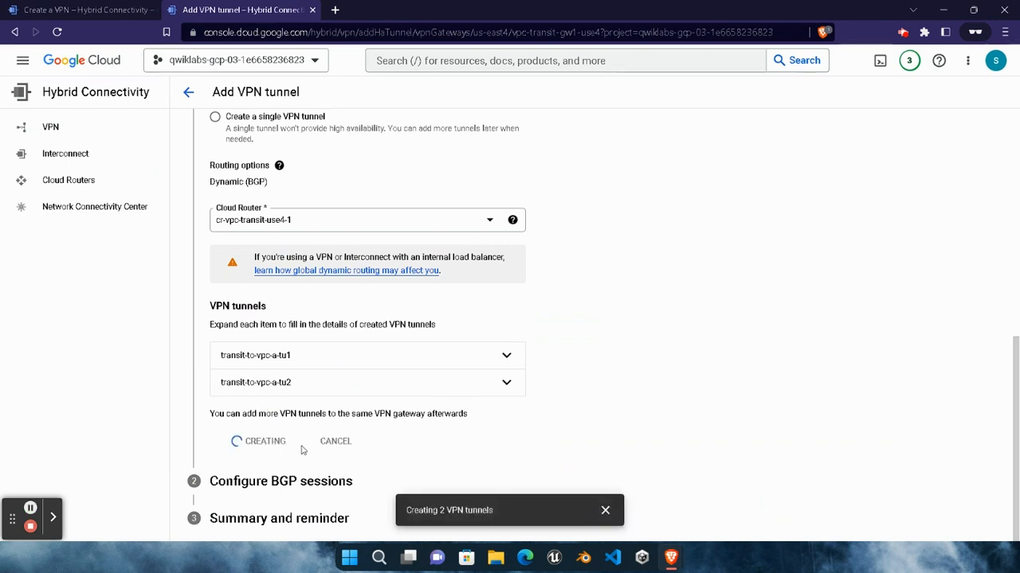
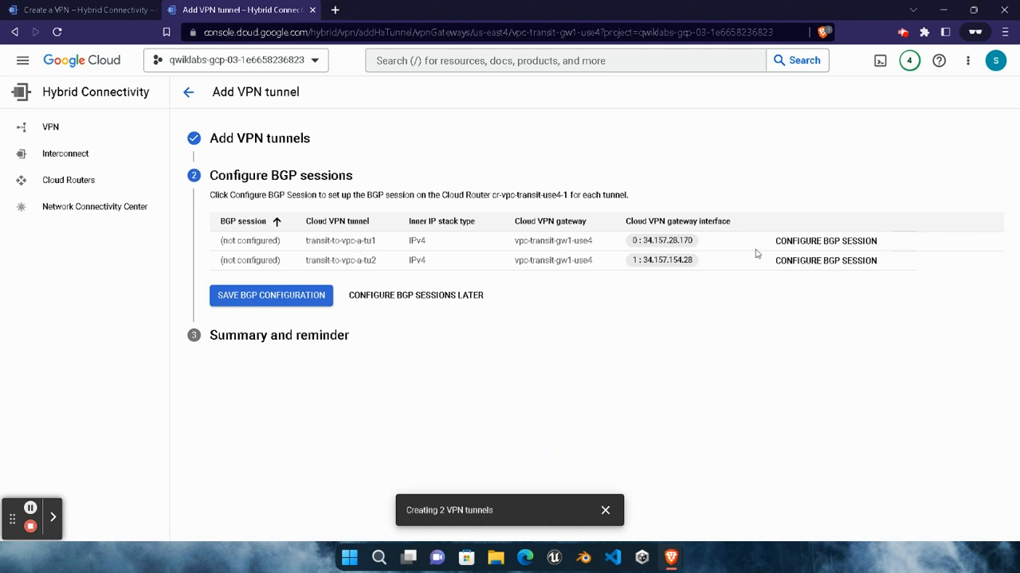
Start configuring the BGP session for transit-to-vpc-a-tu1 and name it transit-to-vpc-a-bgp1, as given in the lab instructions
click(801, 241)
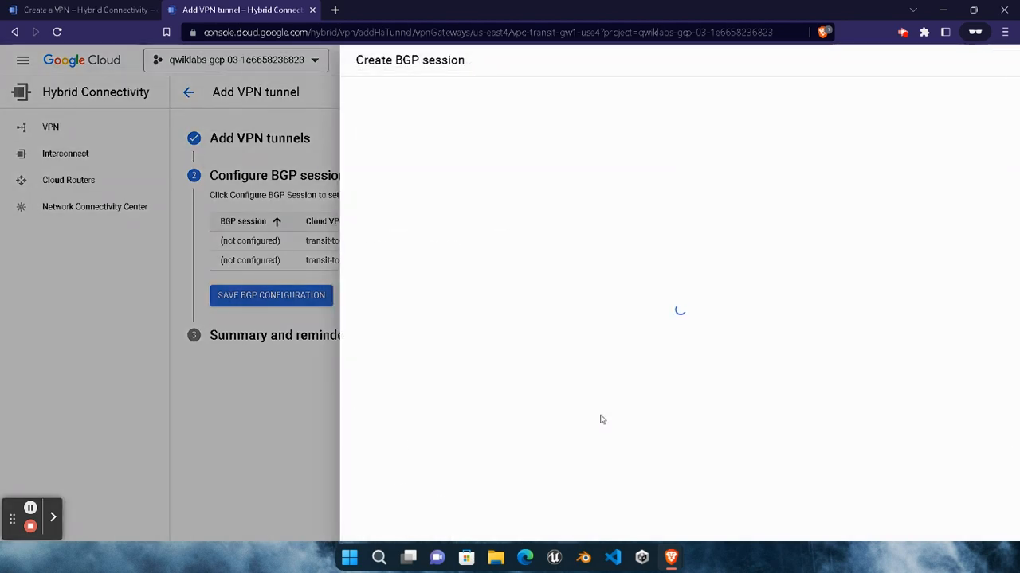
mouse_move(671, 552)
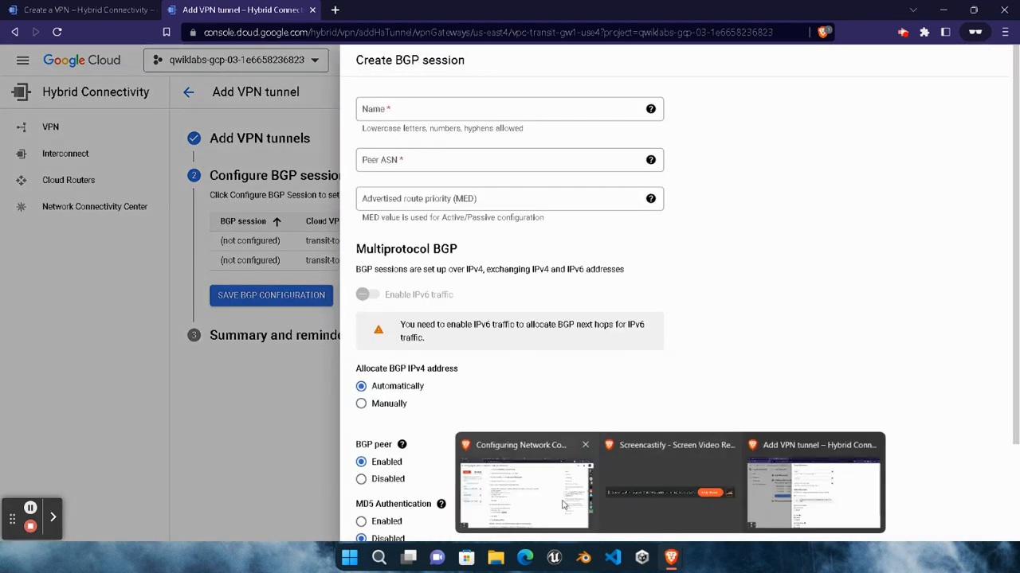
click(518, 489)
scroll(318, 354, down, 3)
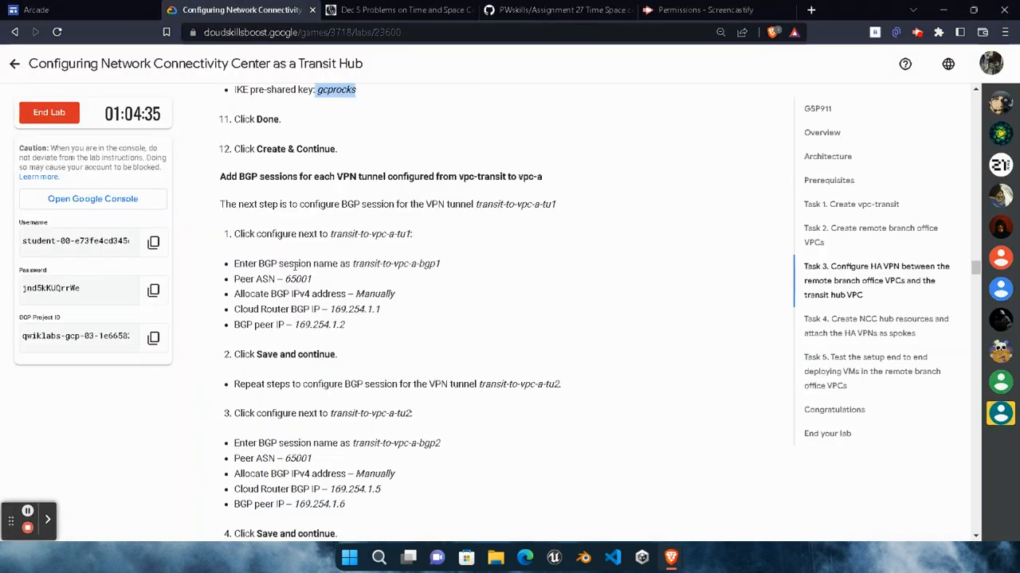
drag(351, 263, 440, 272)
key(ctrl+c)
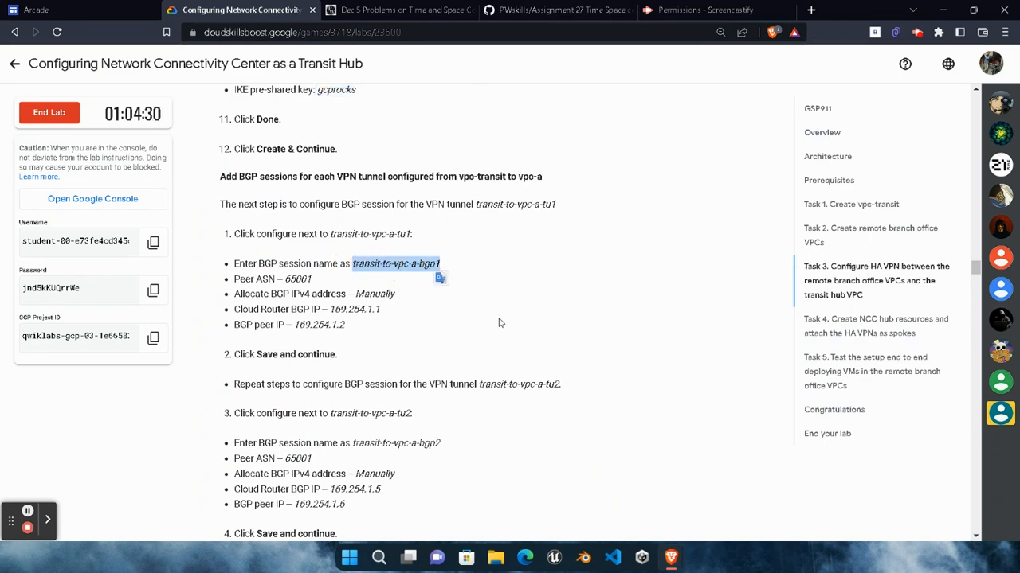
mouse_move(670, 558)
click(820, 490)
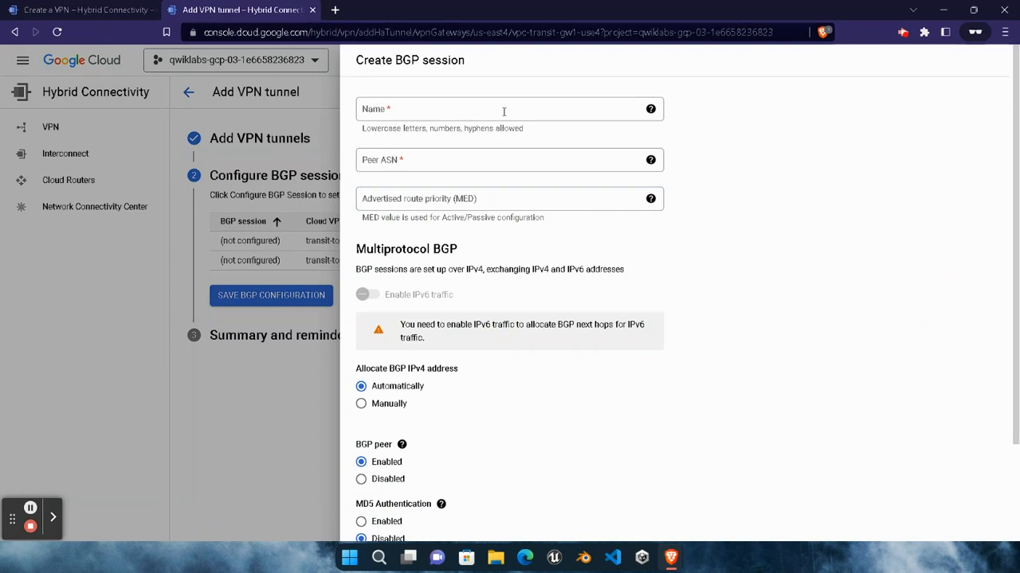
click(503, 111)
key(ctrl+v)
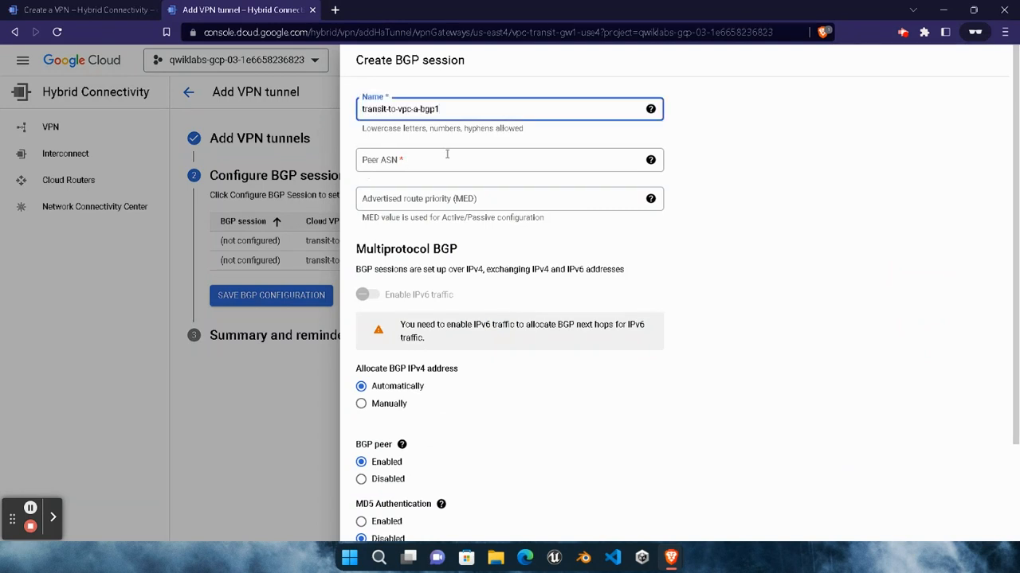
Check the BGP settings in the lab instructions and set the session's Peer ASN to 65001
mouse_move(671, 558)
click(526, 486)
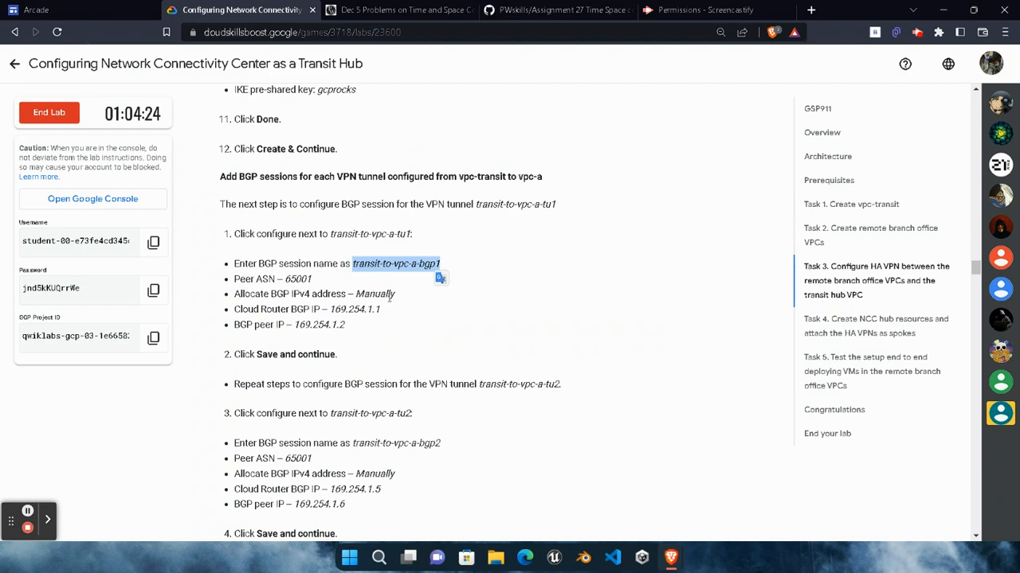
mouse_move(671, 557)
click(813, 486)
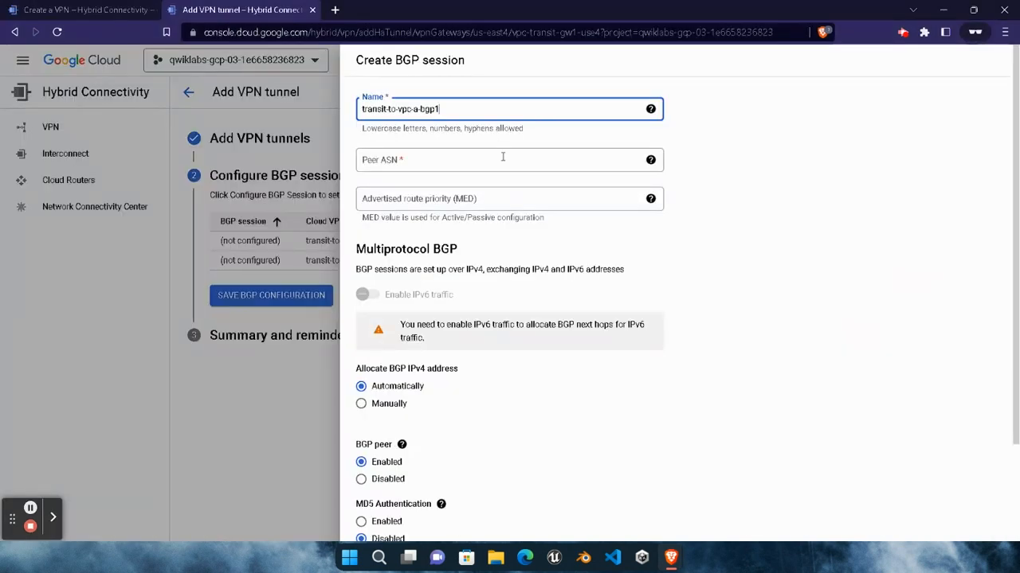
click(503, 157)
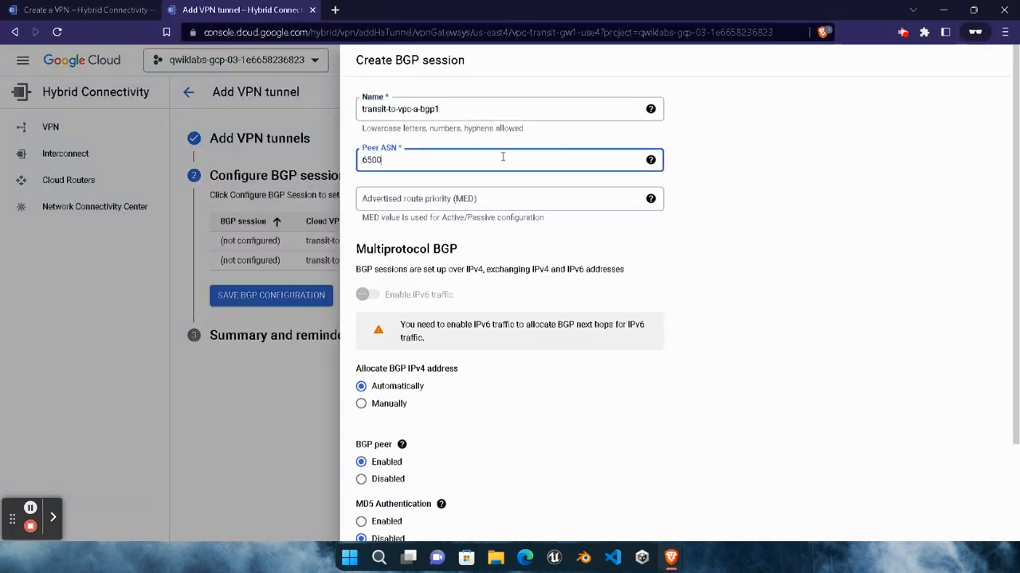
scroll(371, 267, down, 3)
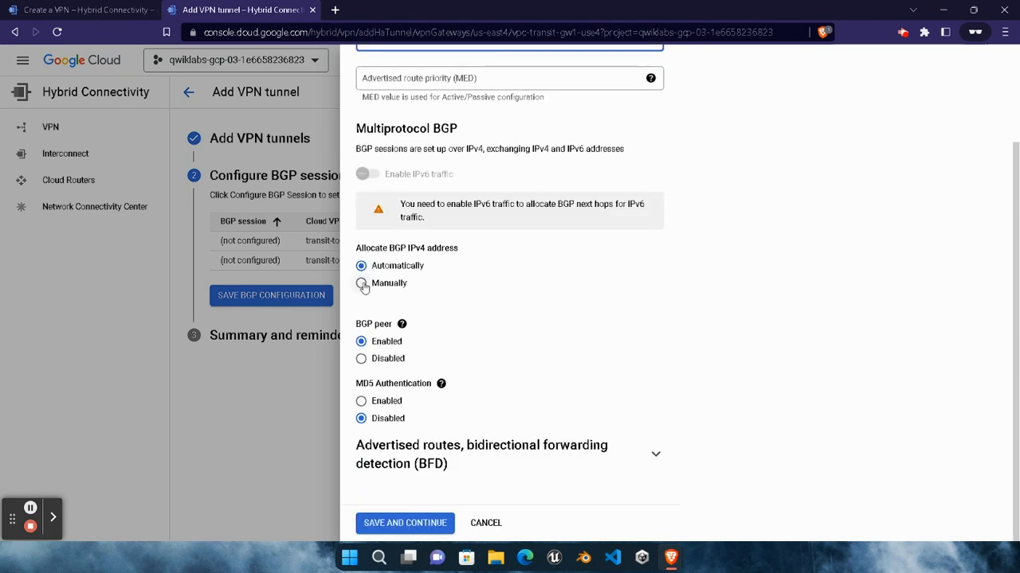
Switch transit-to-vpc-a-bgp1 to manual BGP IPv4 allocation and set its Cloud Router BGP address to 169.254.1.1, copied from the lab instructions
click(369, 287)
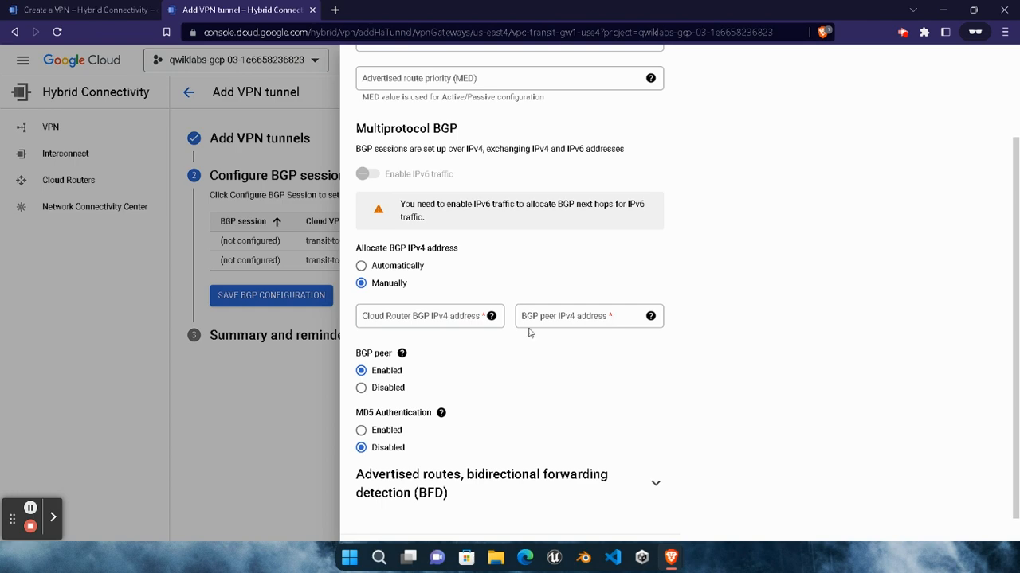
mouse_move(670, 558)
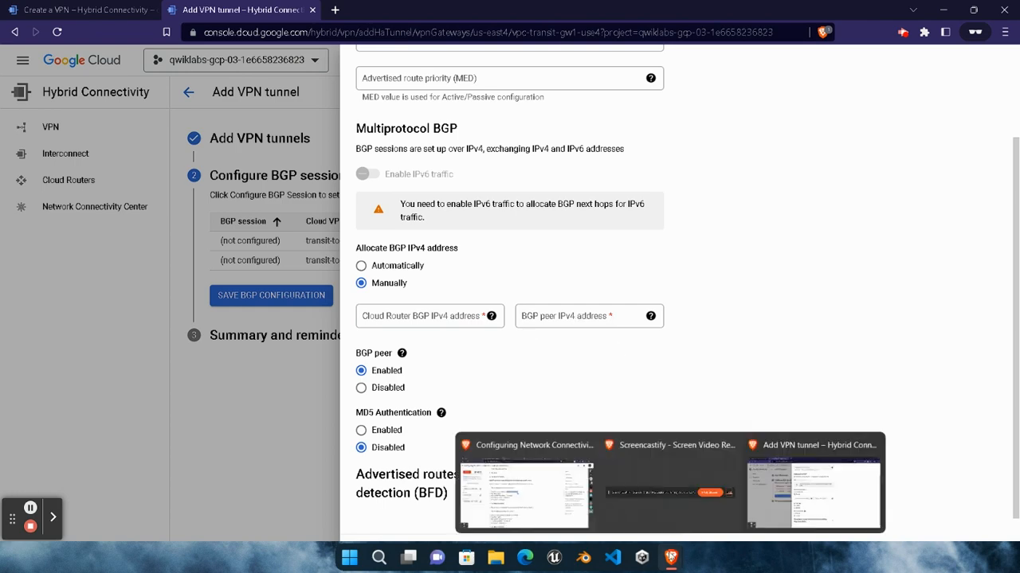
click(555, 494)
drag(329, 310, 381, 310)
key(ctrl+c)
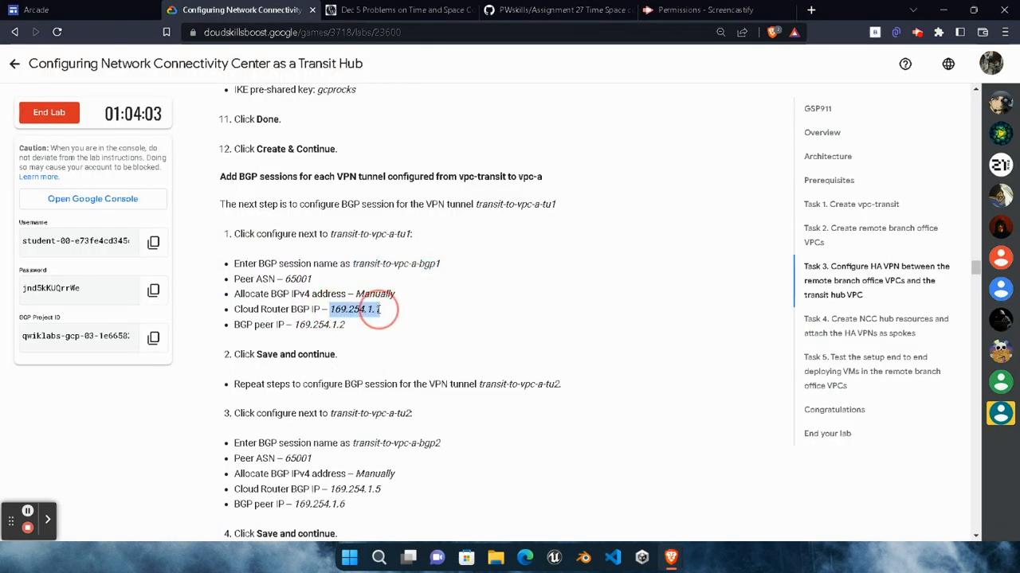
mouse_move(671, 558)
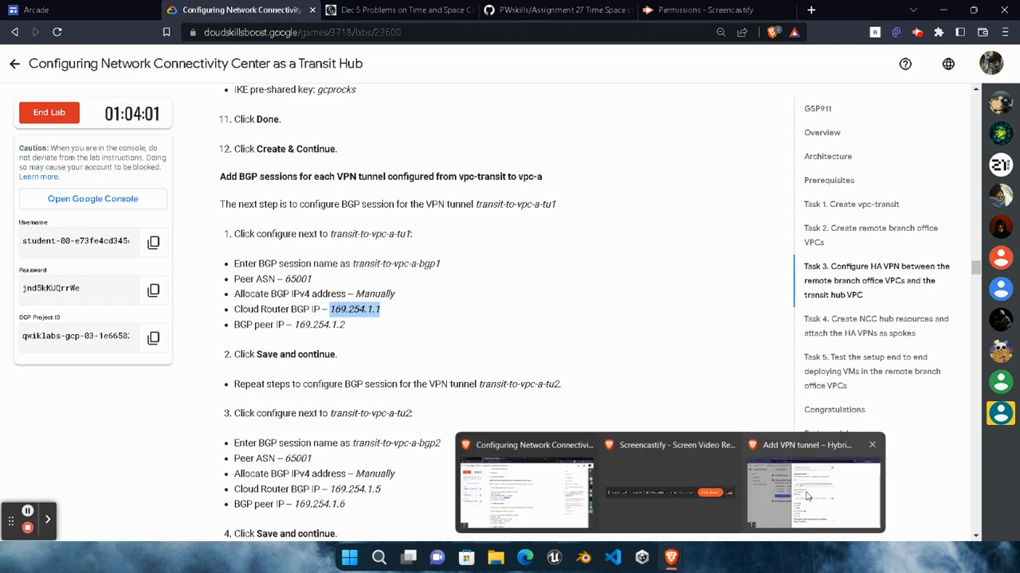
click(844, 443)
click(439, 319)
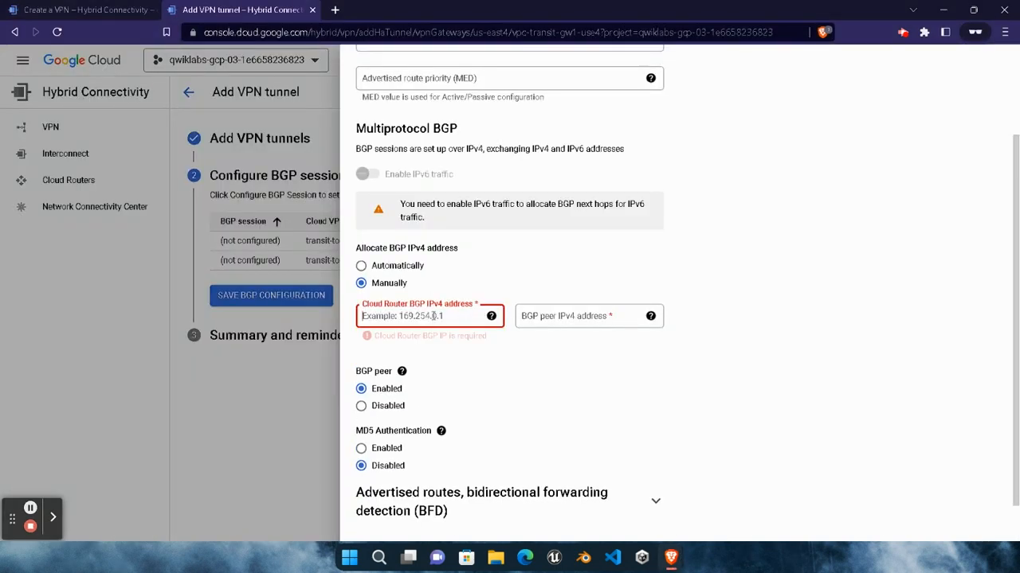
key(ctrl+v)
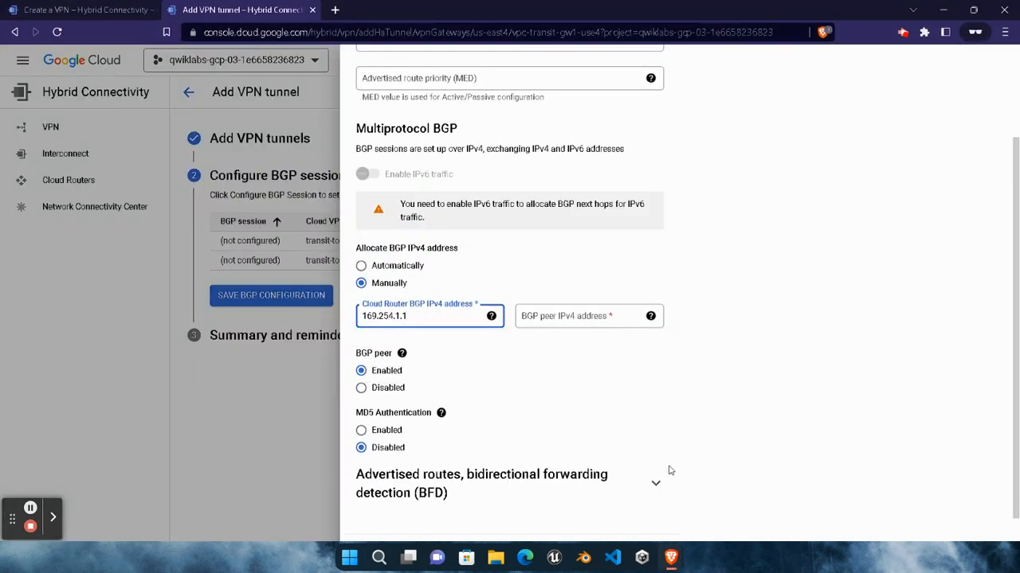
Copy the BGP peer IPv4 address 169.254.1.2 from the lab instructions into transit-to-vpc-a-bgp1 and save the session
mouse_move(670, 557)
click(573, 446)
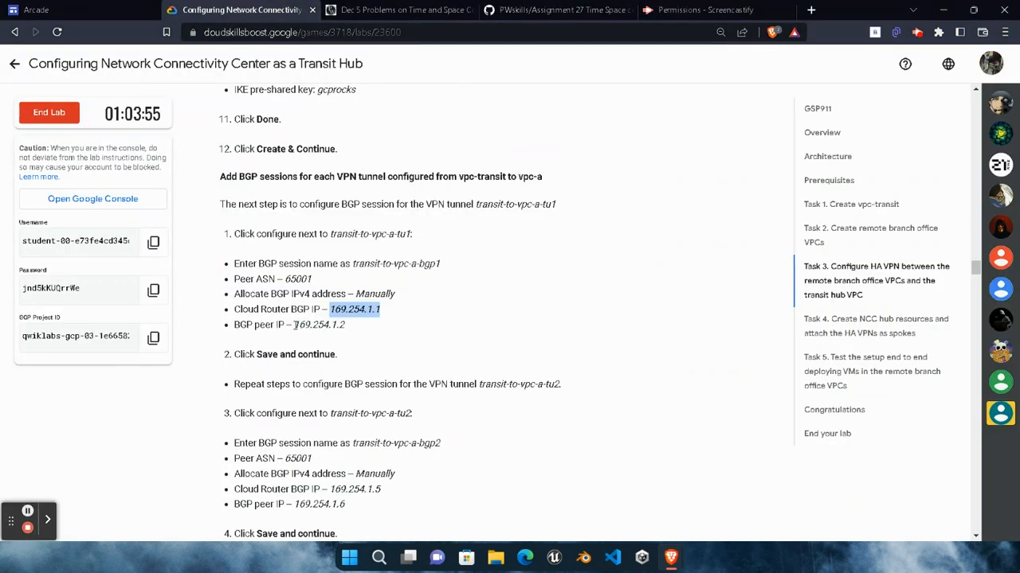
drag(296, 325, 348, 333)
key(ctrl+c)
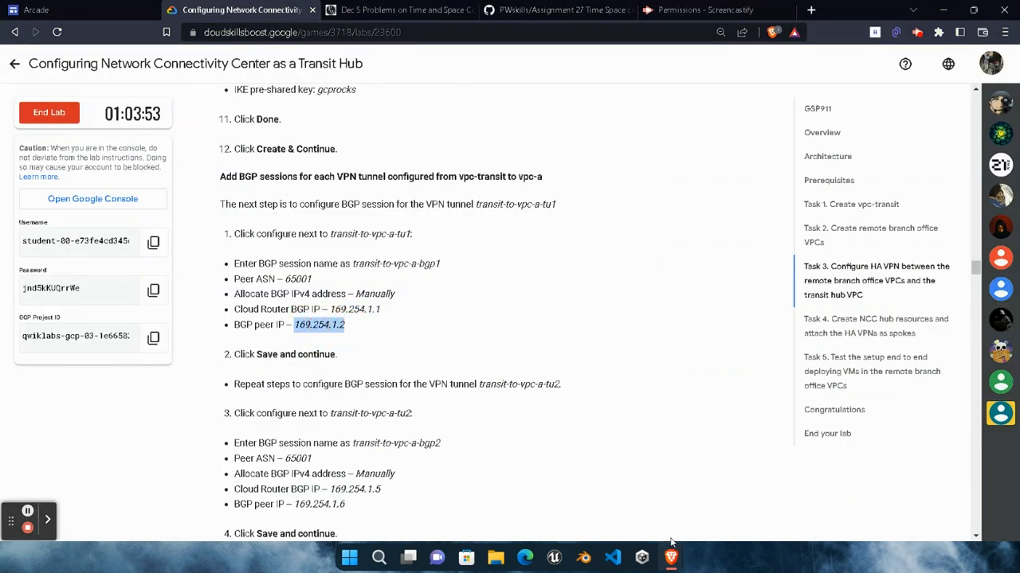
mouse_move(670, 553)
click(832, 478)
click(570, 316)
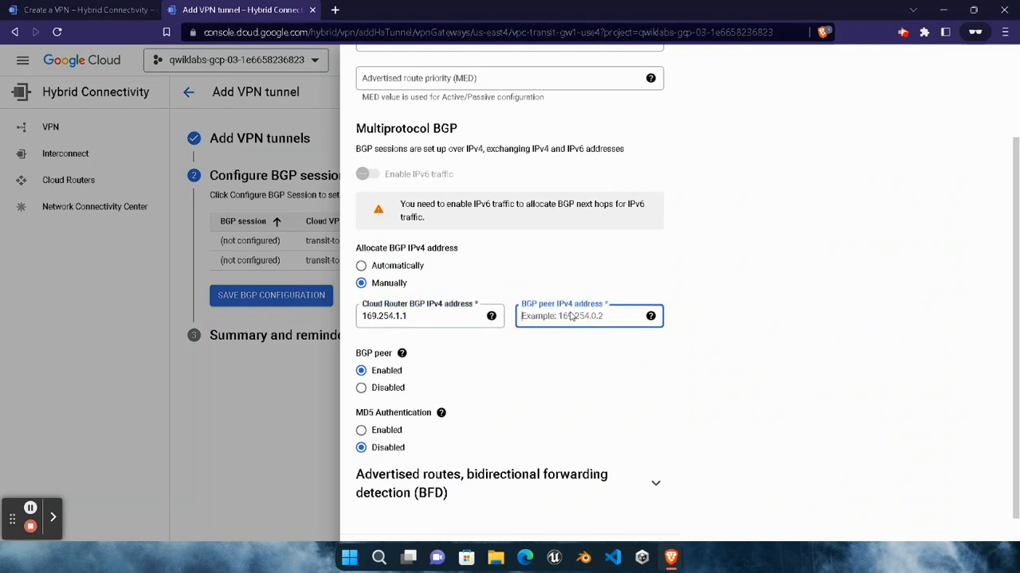
key(ctrl+v)
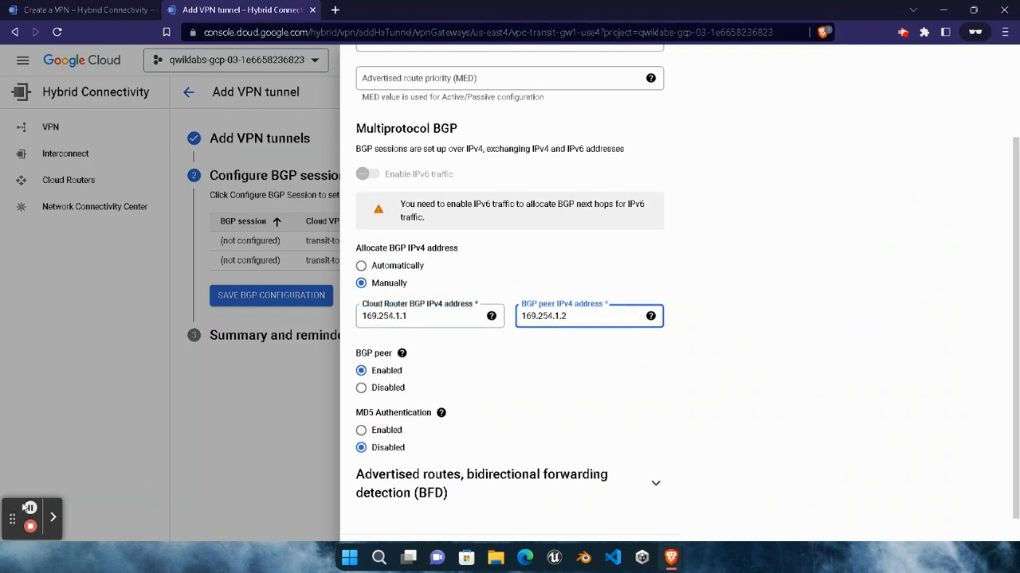
click(31, 508)
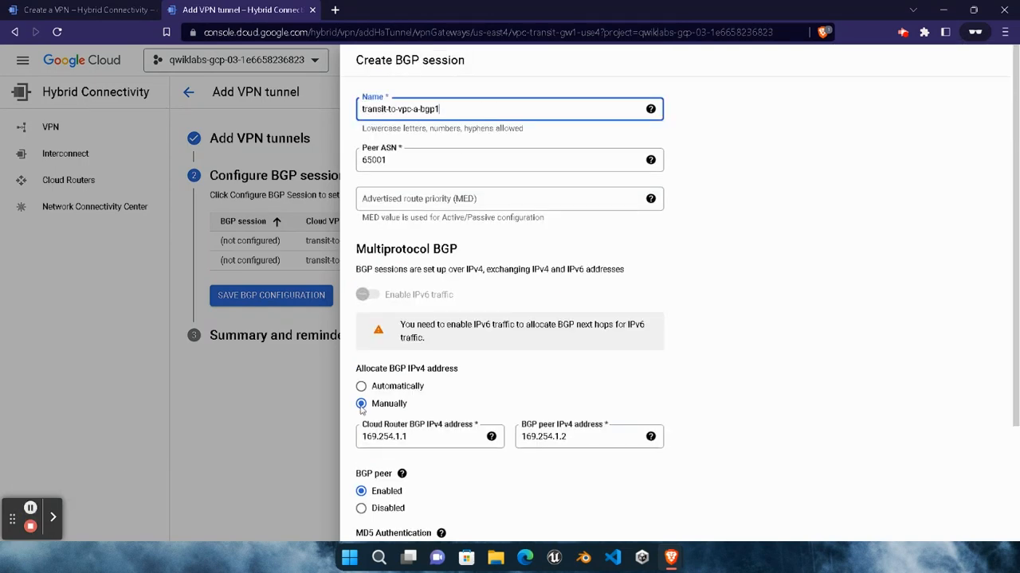
scroll(448, 435, down, 3)
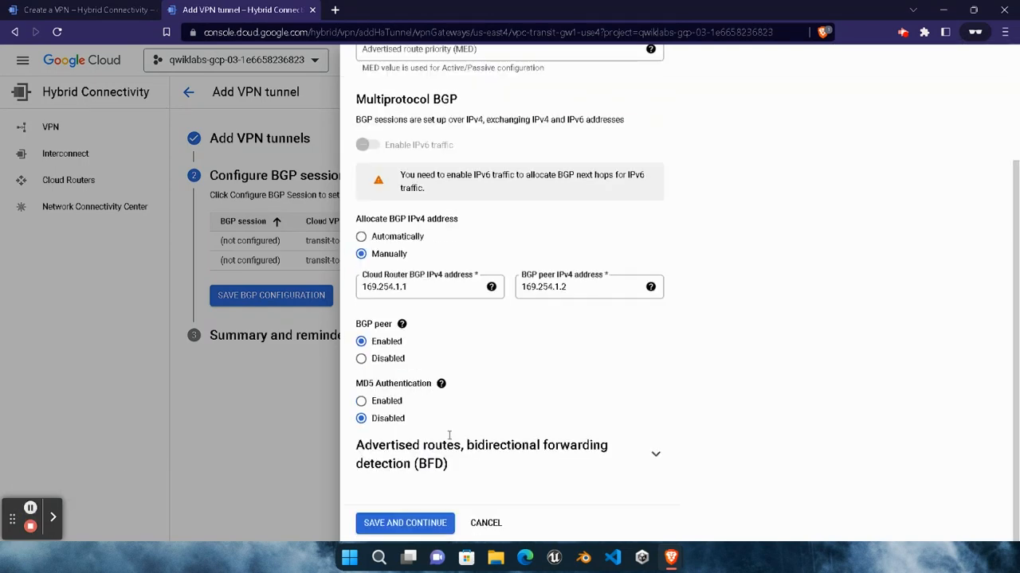
click(417, 523)
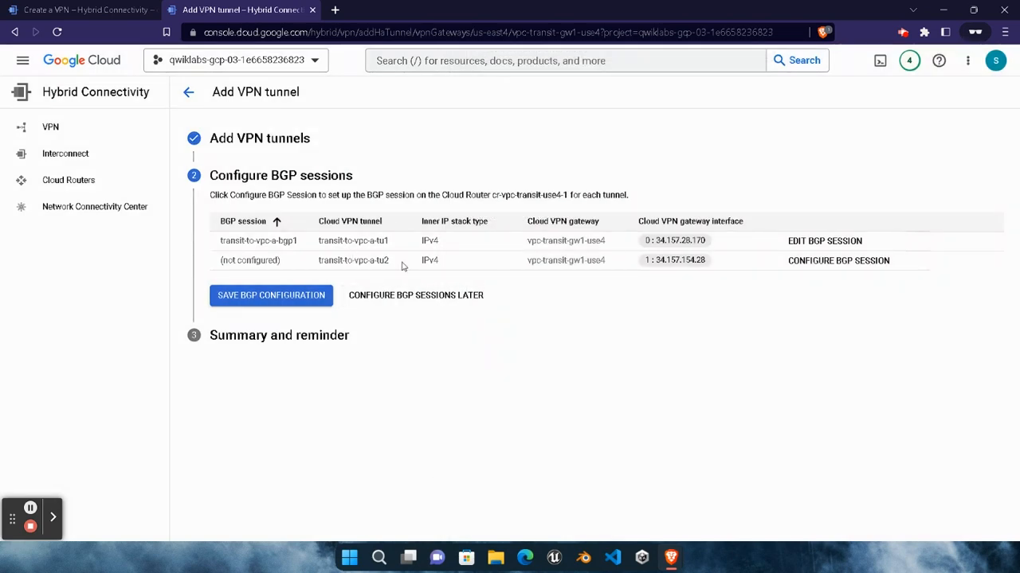
Start configuring the BGP session for transit-to-vpc-a-tu2 and name it transit-to-vpc-a-bgp2, copying the name from the lab instructions
click(820, 274)
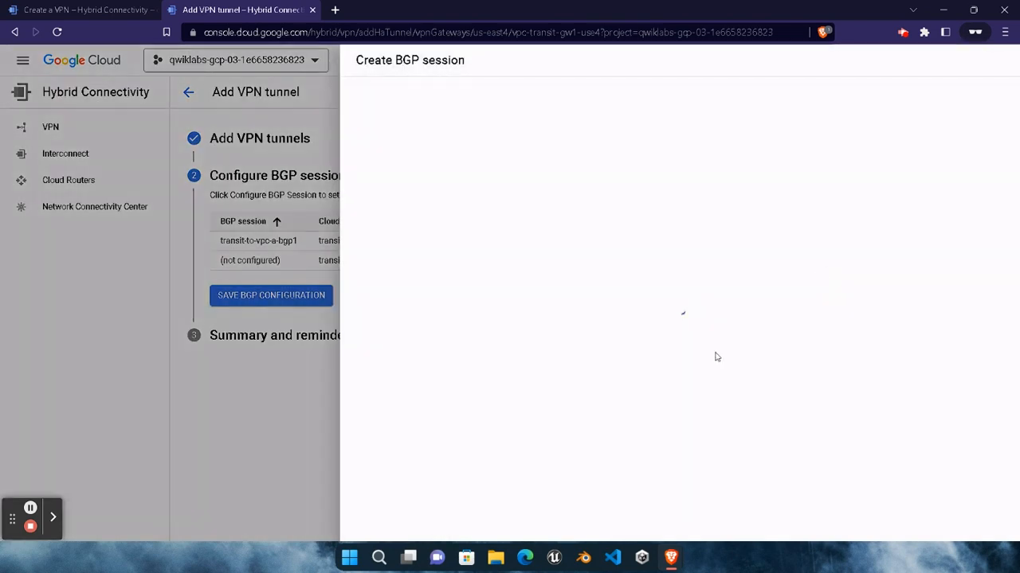
mouse_move(671, 557)
click(529, 446)
scroll(245, 365, down, 2)
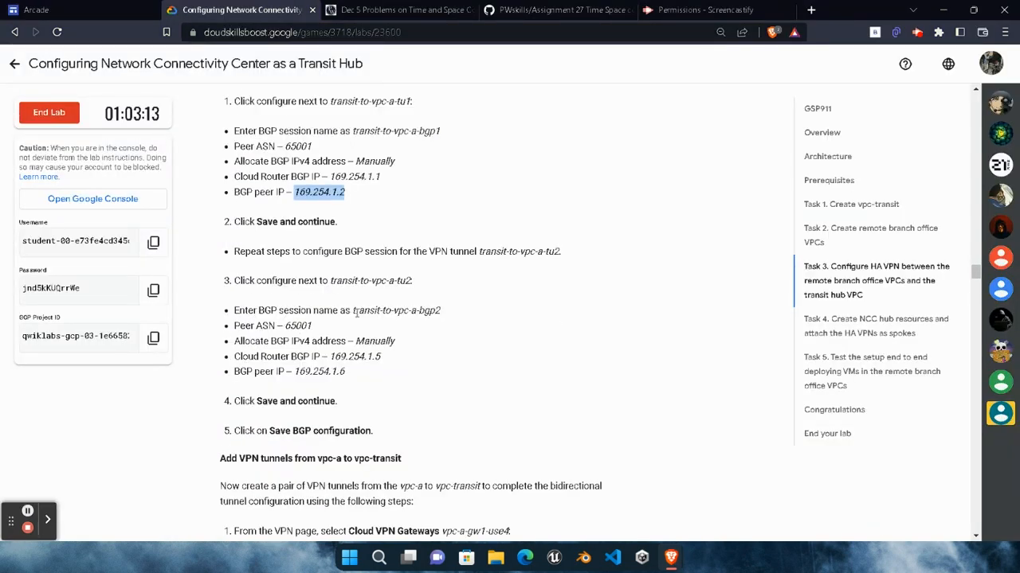
drag(354, 311, 440, 313)
key(ctrl+c)
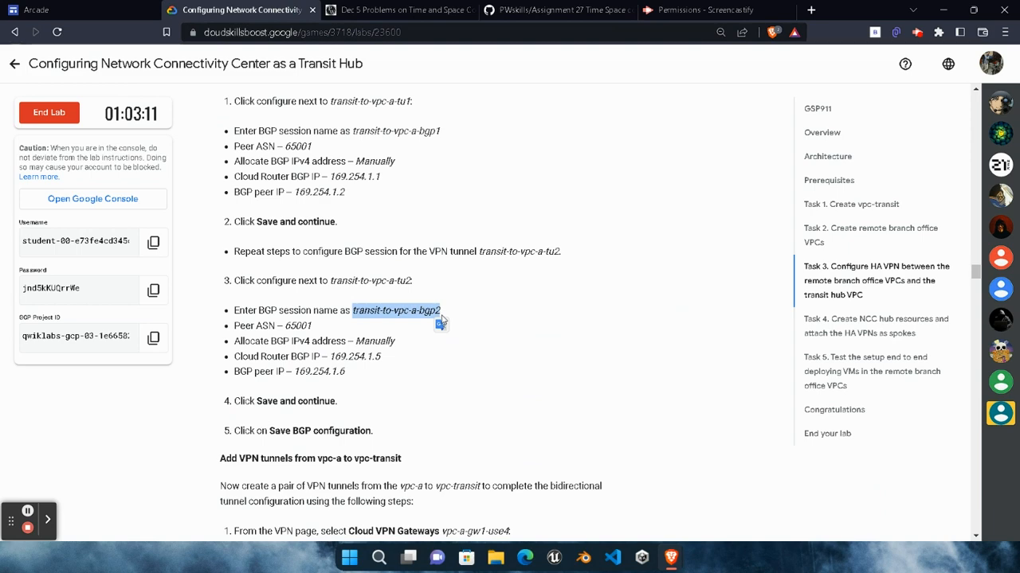
mouse_move(671, 557)
click(812, 454)
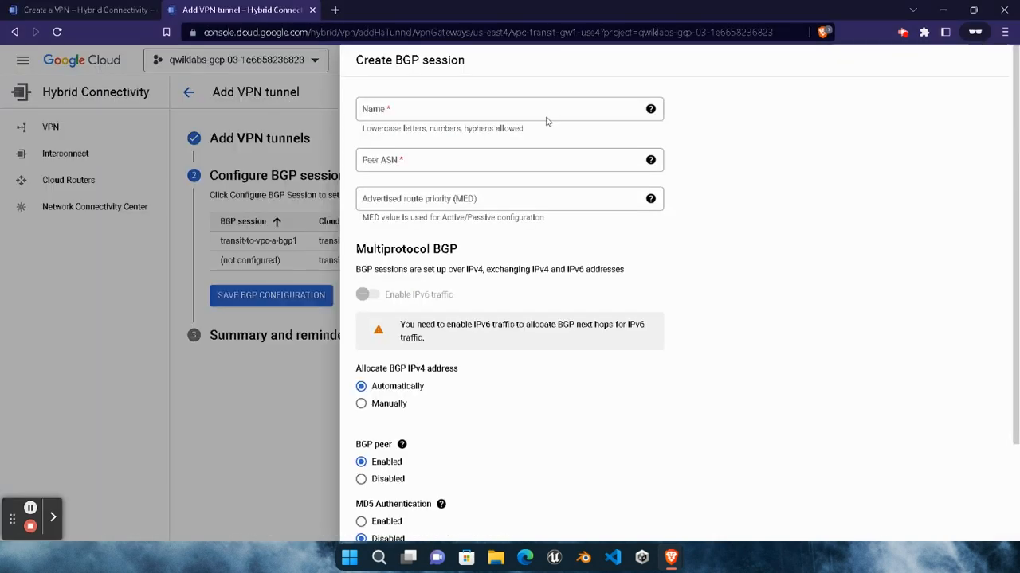
click(545, 111)
key(ctrl+v)
Check the second session's settings in the lab instructions and set the Peer ASN of transit-to-vpc-a-bgp2 to 65001
mouse_move(670, 558)
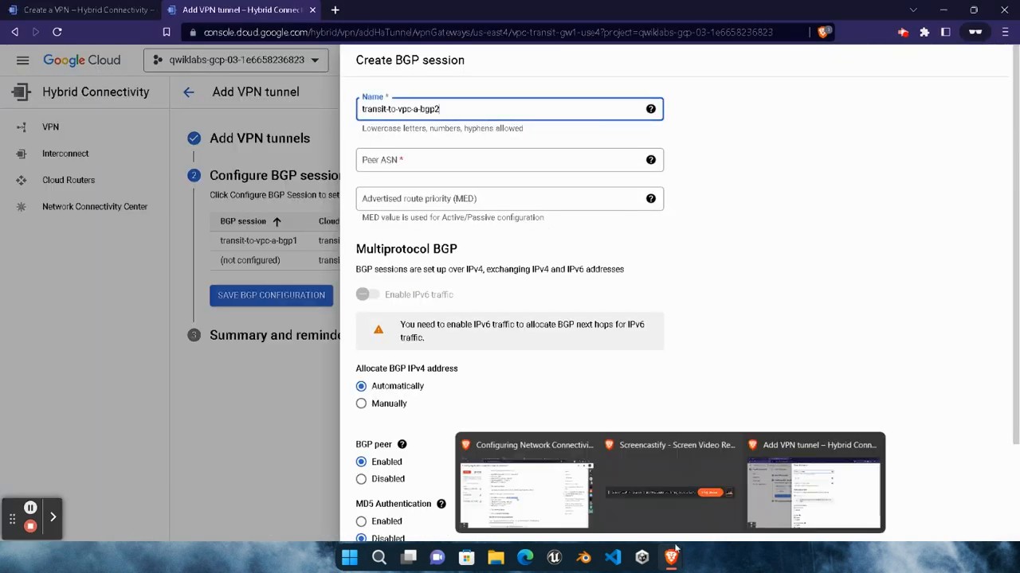
click(528, 487)
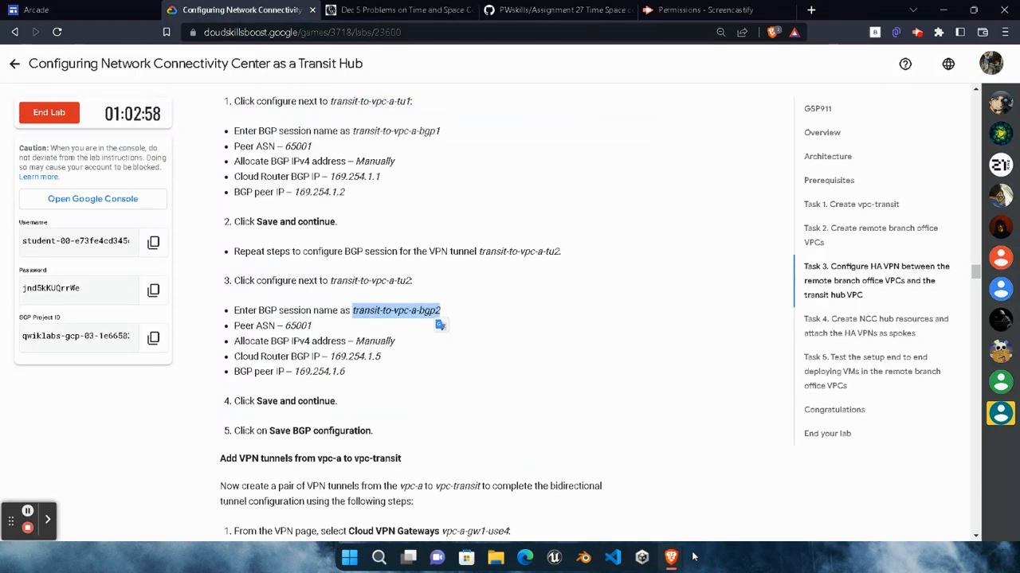
mouse_move(673, 557)
click(829, 478)
click(458, 157)
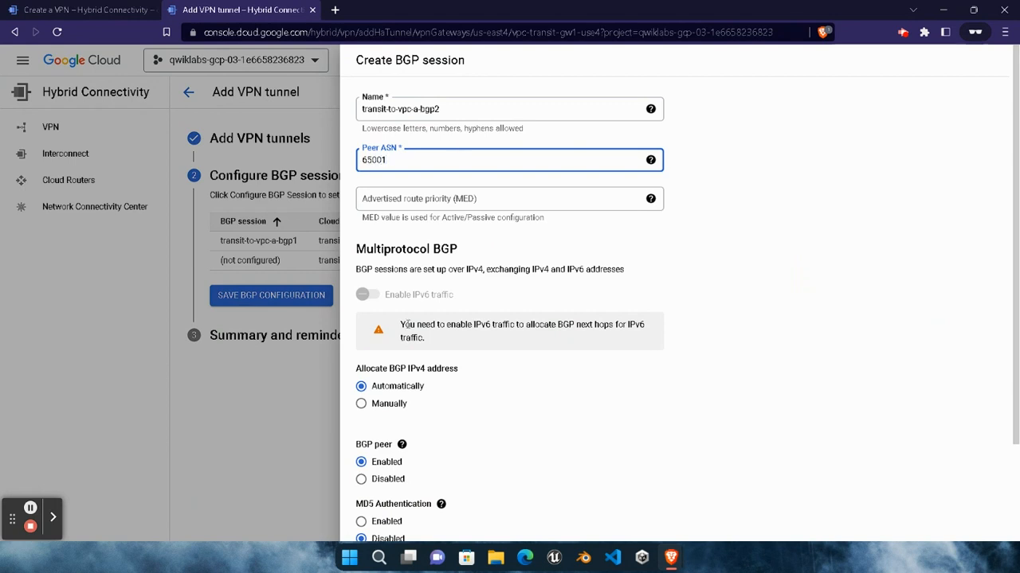
Switch transit-to-vpc-a-bgp2 to manual BGP IPv4 allocation and set its Cloud Router BGP address to 169.254.1.5, copied from the lab instructions
scroll(375, 351, down, 3)
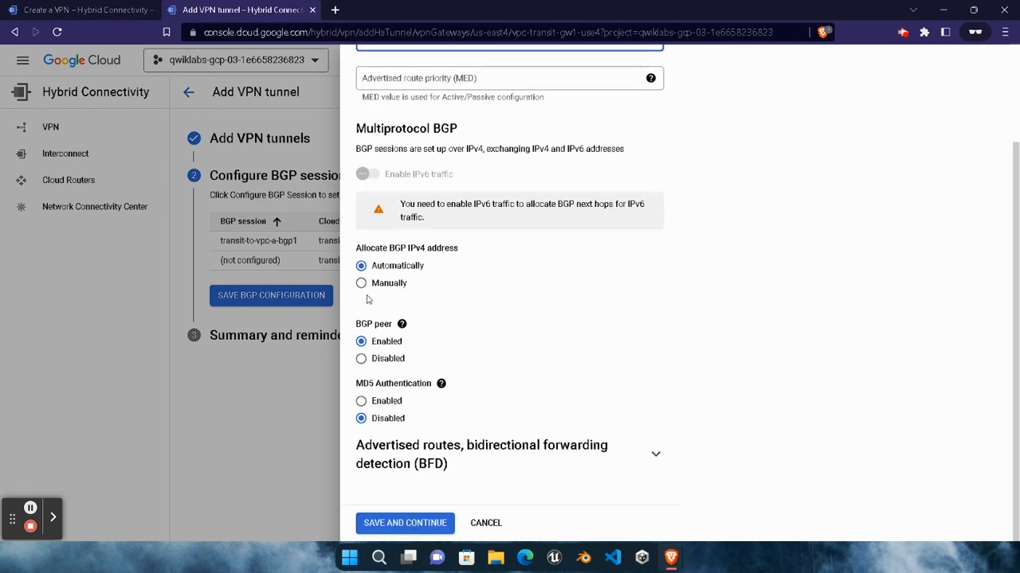
click(453, 282)
mouse_move(670, 558)
click(529, 498)
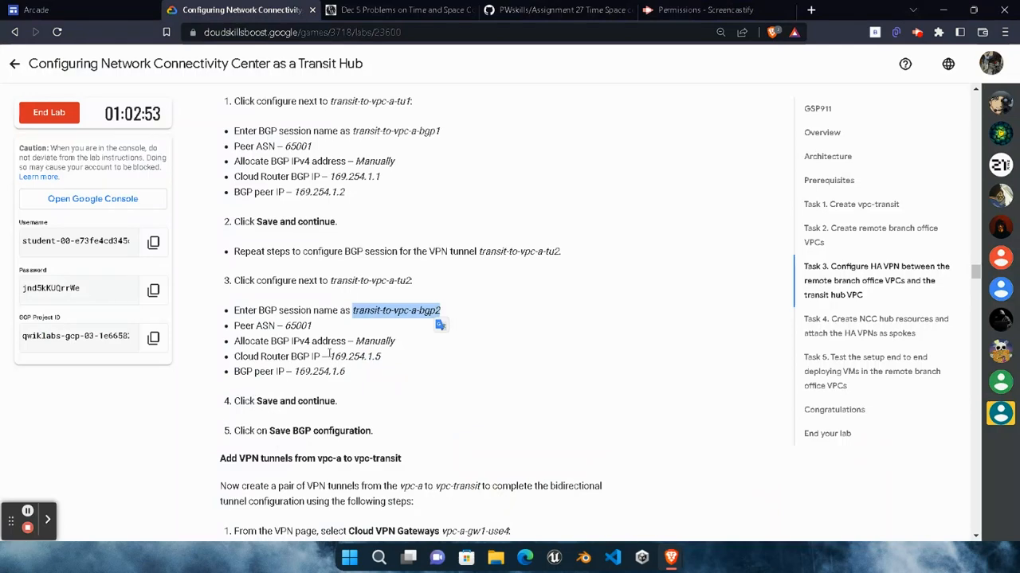
drag(329, 356, 383, 363)
key(ctrl+c)
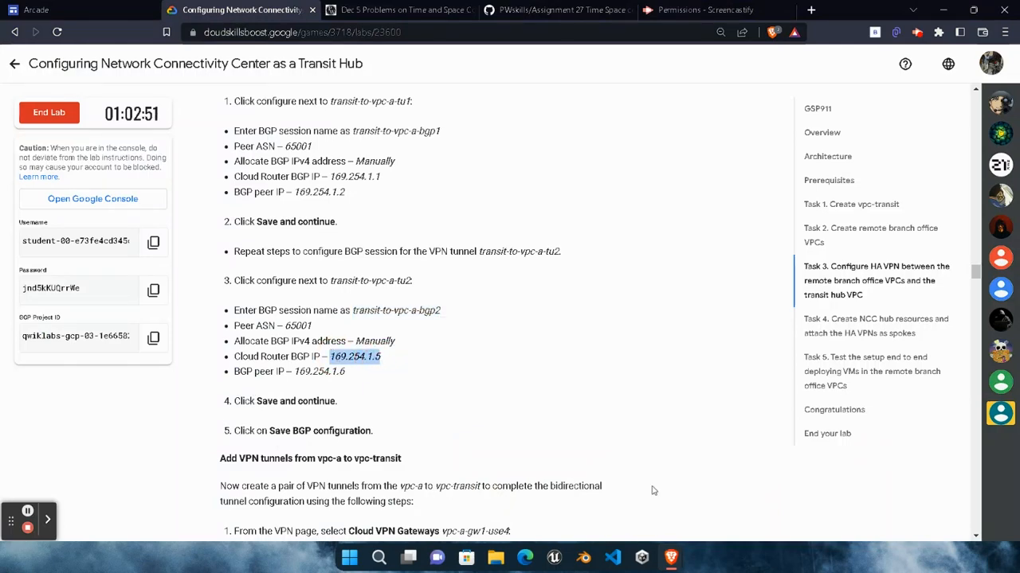
mouse_move(671, 557)
click(876, 478)
click(473, 317)
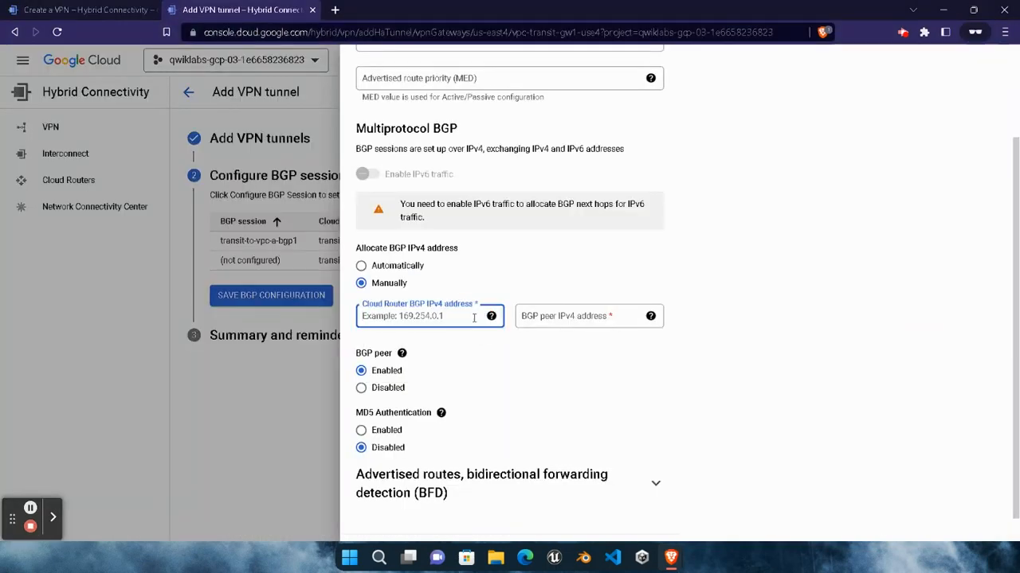
key(ctrl+v)
Copy the BGP peer IPv4 address 169.254.1.6 from the lab instructions into transit-to-vpc-a-bgp2
click(528, 489)
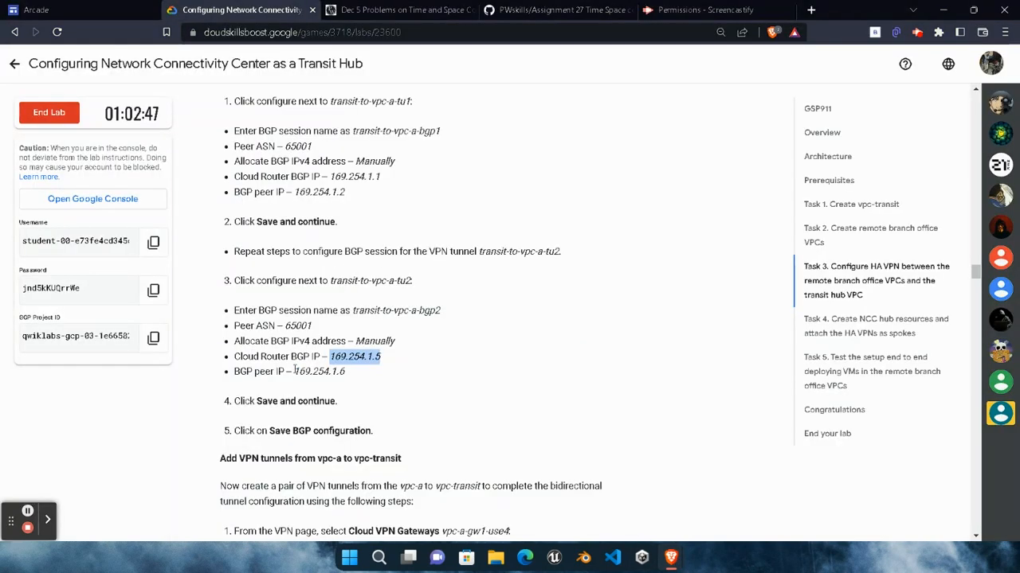
drag(295, 371, 351, 380)
key(ctrl+c)
mouse_move(671, 558)
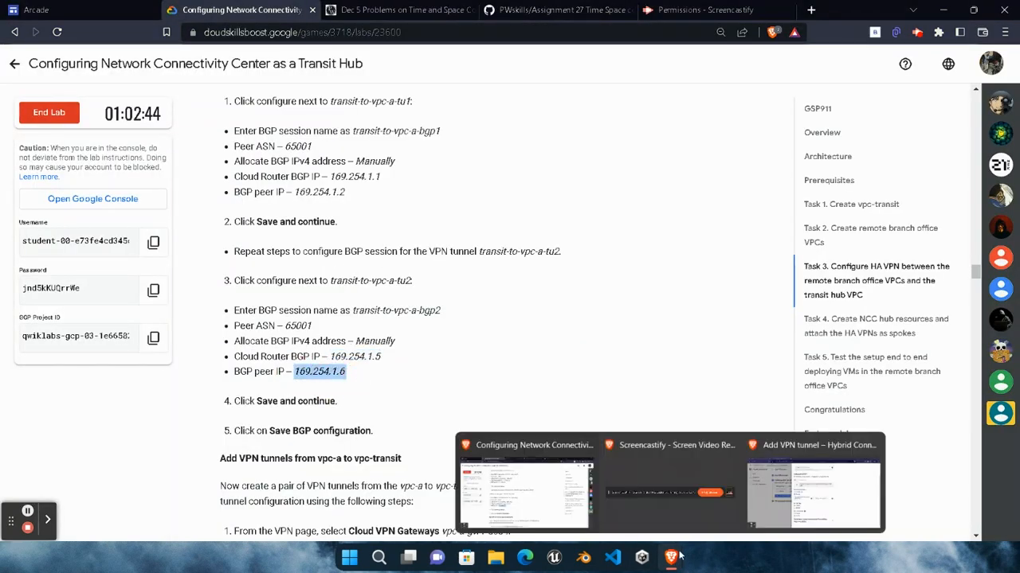
click(837, 462)
click(581, 316)
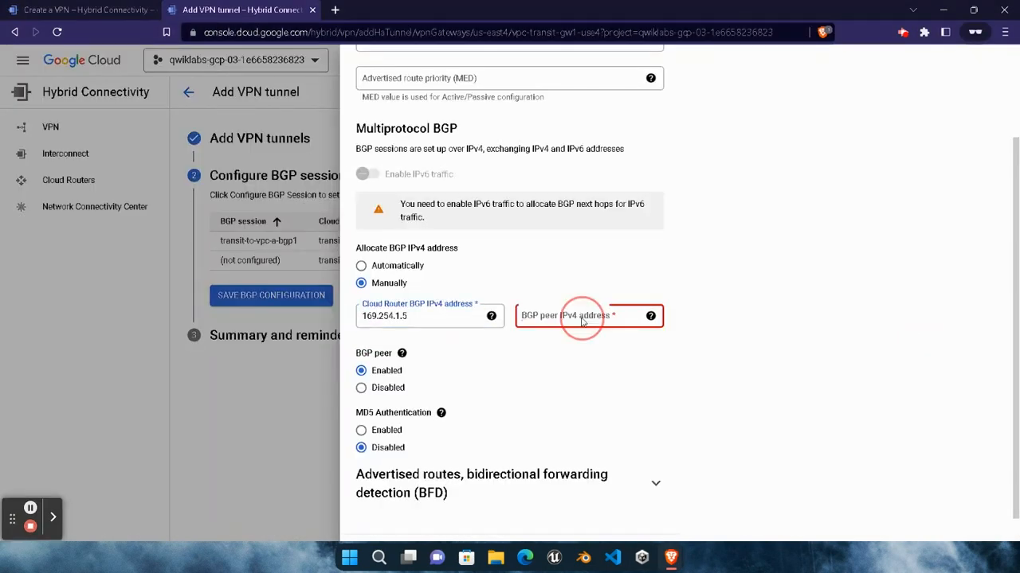
key(ctrl+v)
scroll(494, 446, down, 1)
Save the transit-to-vpc-a-bgp2 session after checking the lab instructions, then save the BGP configuration for both tunnels and close the summary
mouse_move(671, 558)
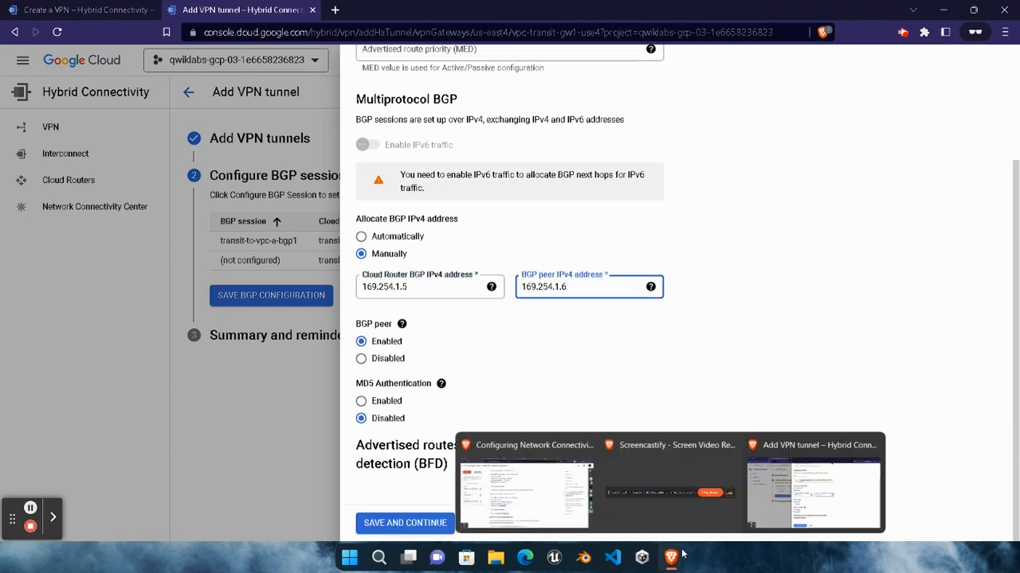
click(525, 482)
click(814, 490)
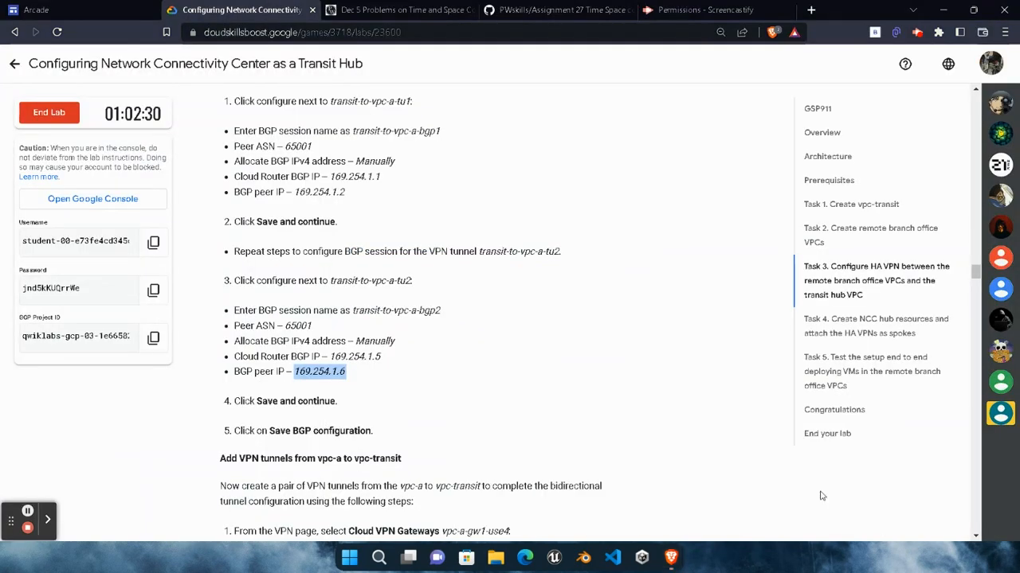
click(405, 522)
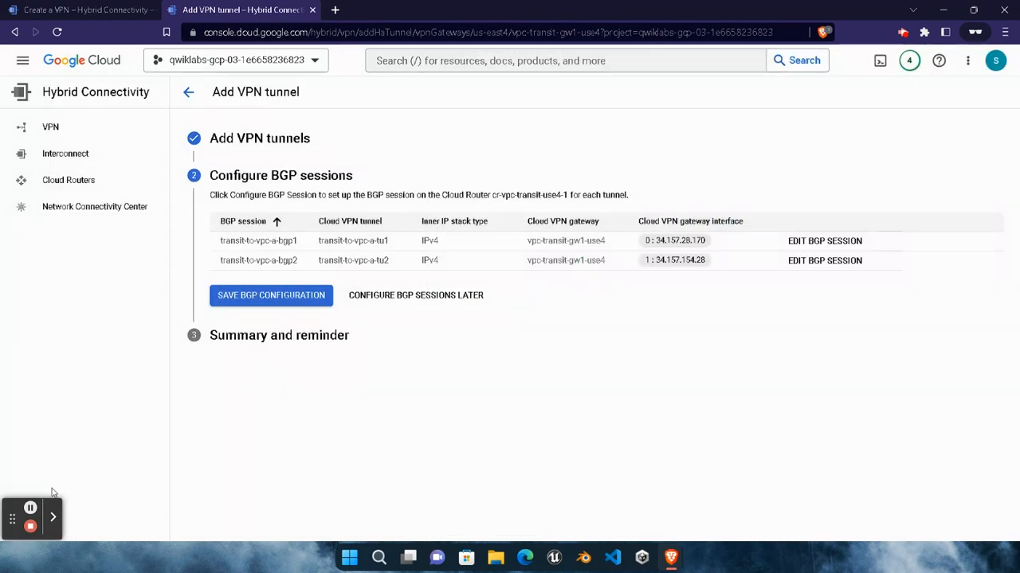
click(255, 295)
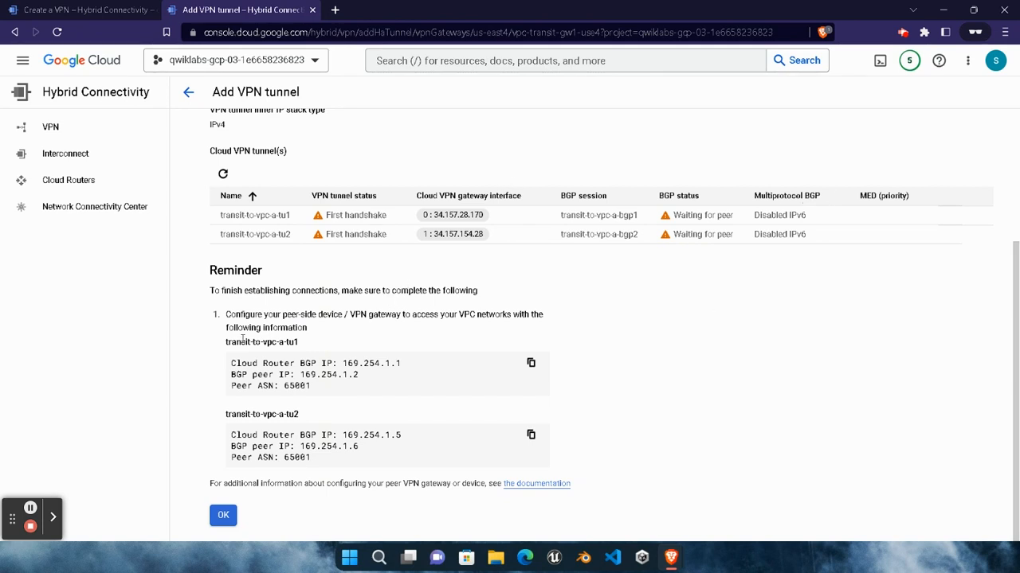
click(227, 515)
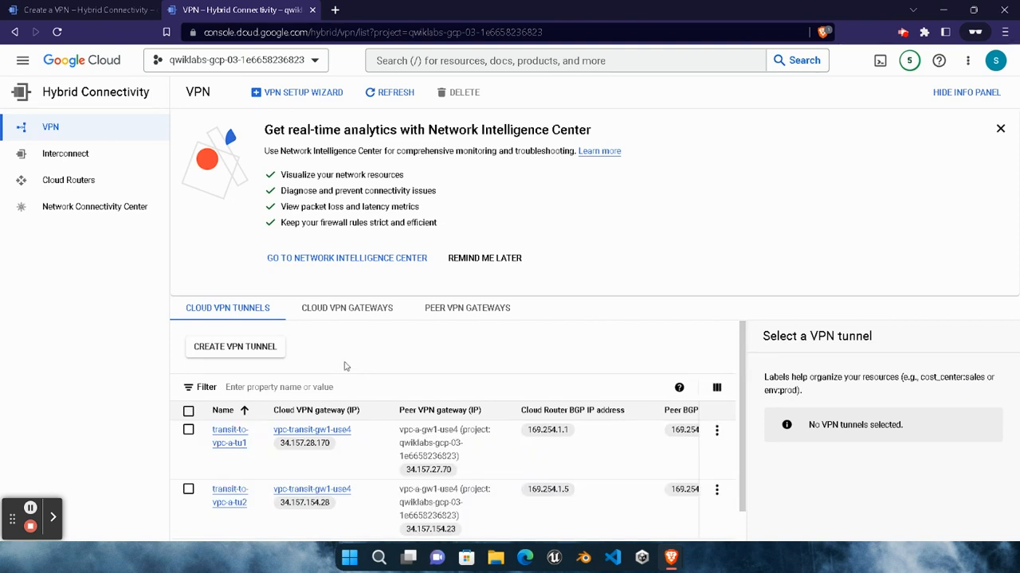
Open the Cloud VPN gateway vpc-a-gw1-use4 and start adding a VPN tunnel to it
click(347, 317)
scroll(275, 440, down, 2)
scroll(275, 442, up, 2)
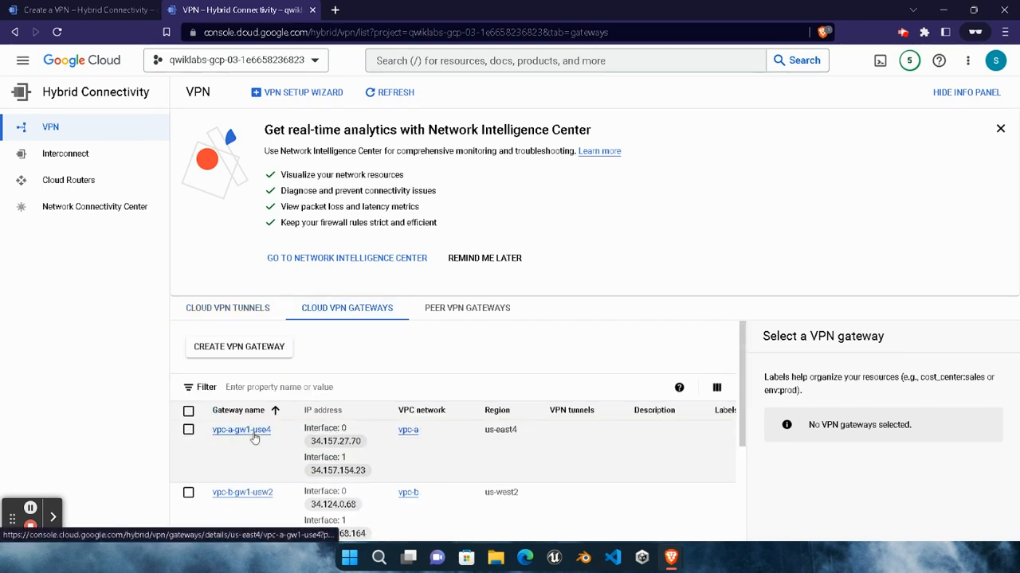
click(252, 435)
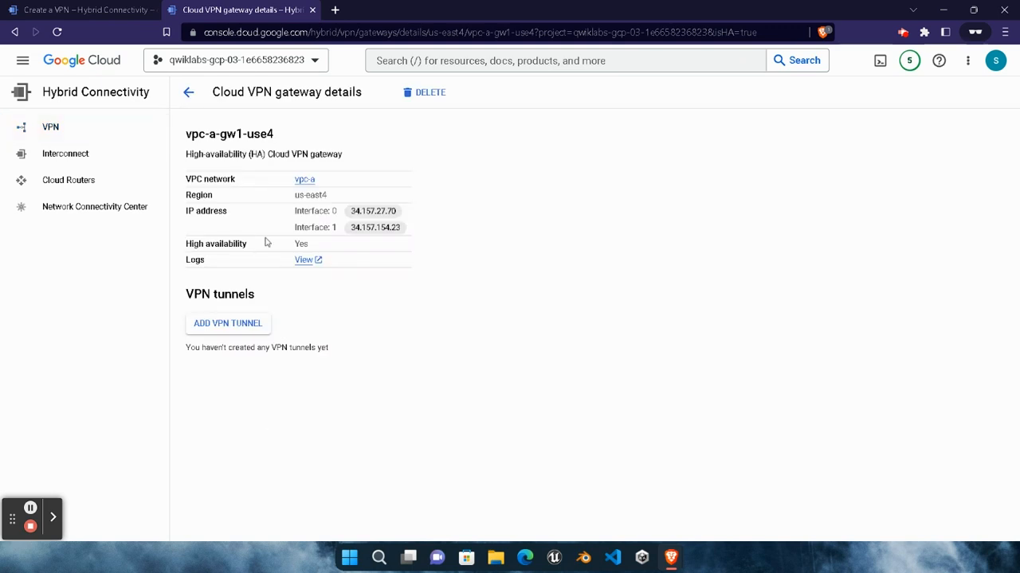
click(231, 324)
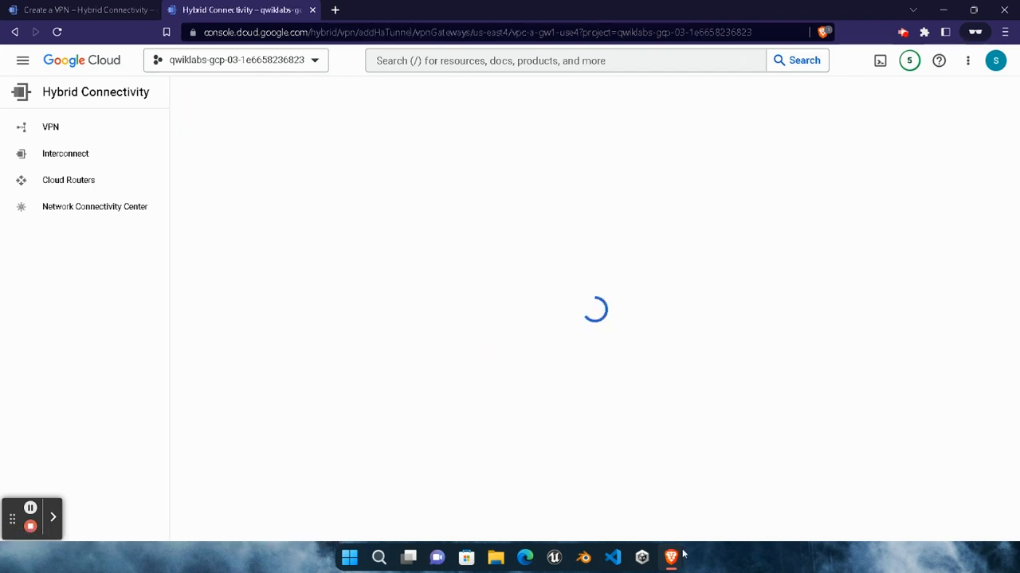
Switch to the lab instructions and copy the remote VPN gateway name vpc-transit-gw1-use4 from the vpc-a to vpc-transit section
mouse_move(671, 558)
click(571, 497)
scroll(375, 371, down, 3)
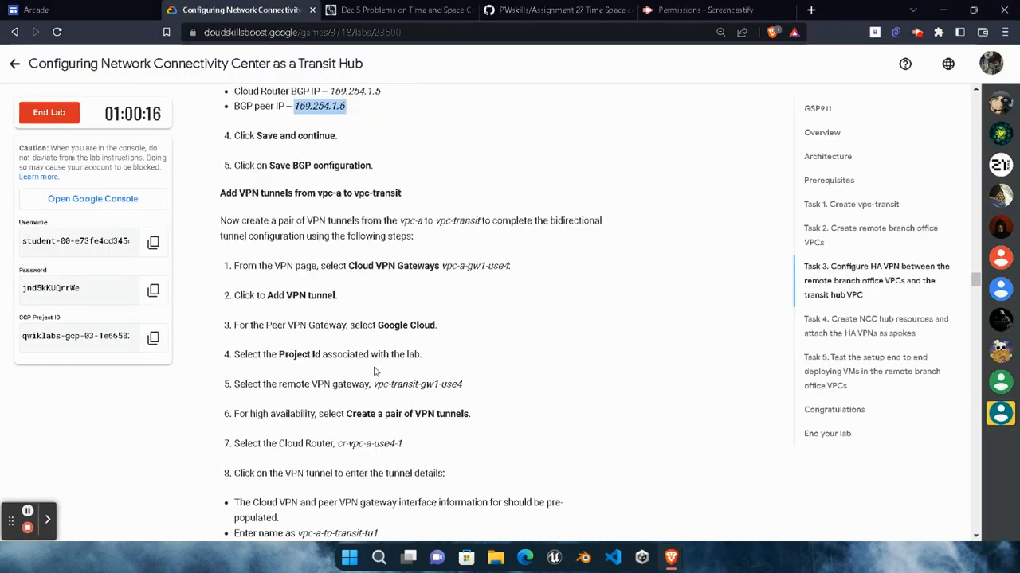
scroll(375, 371, down, 1)
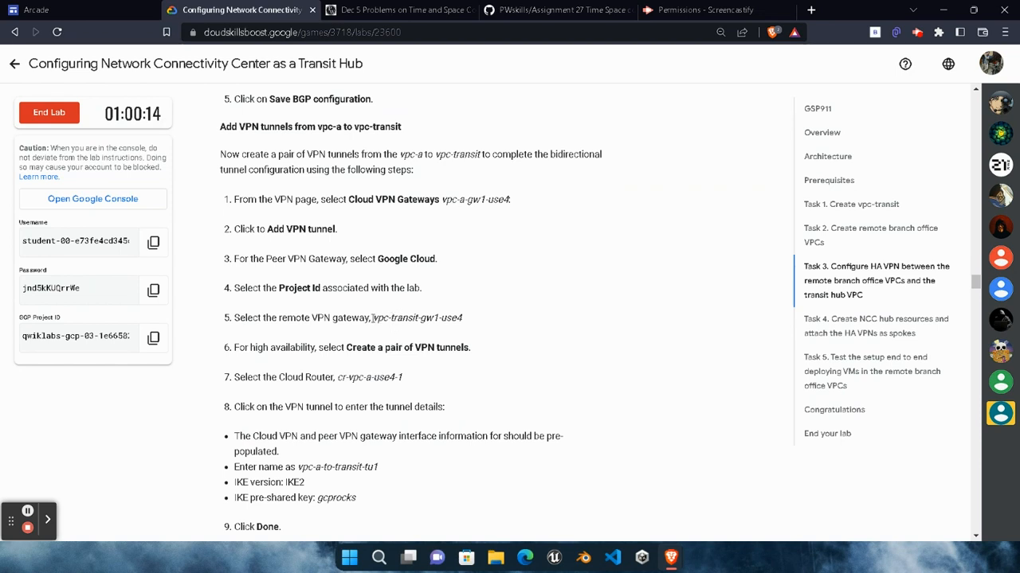
drag(372, 317, 462, 318)
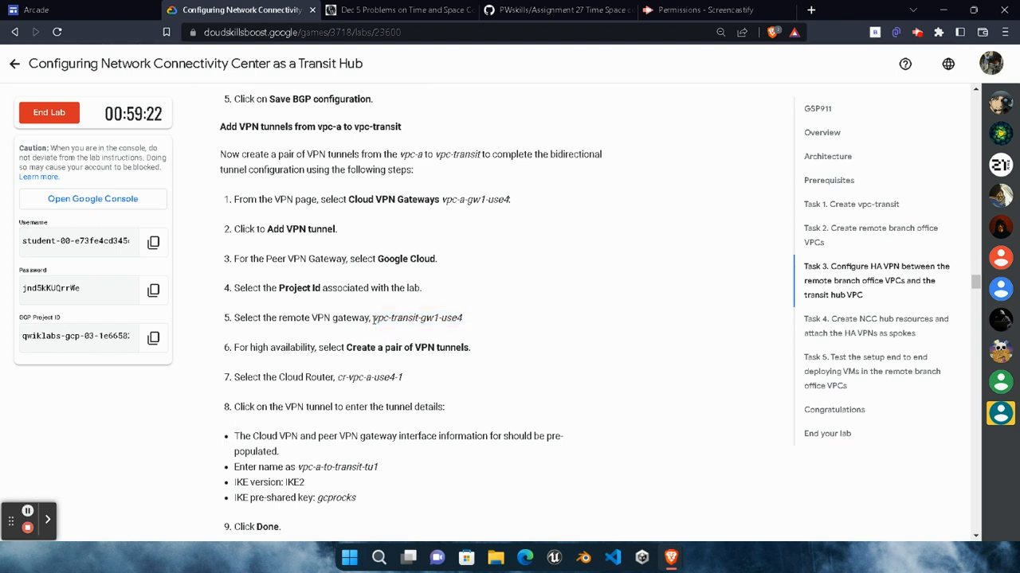
drag(371, 318, 470, 322)
key(ctrl+c)
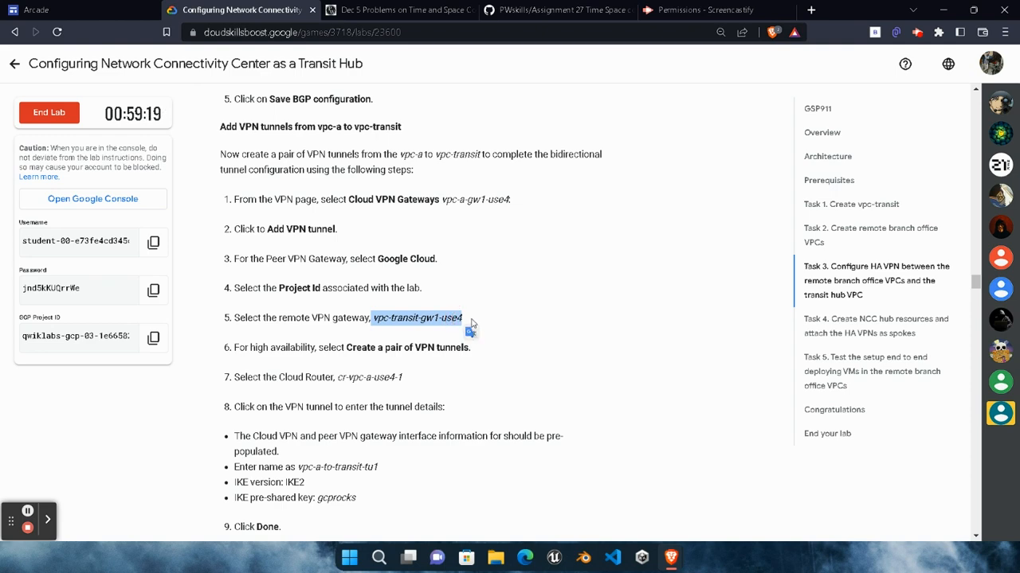
mouse_move(670, 557)
click(860, 486)
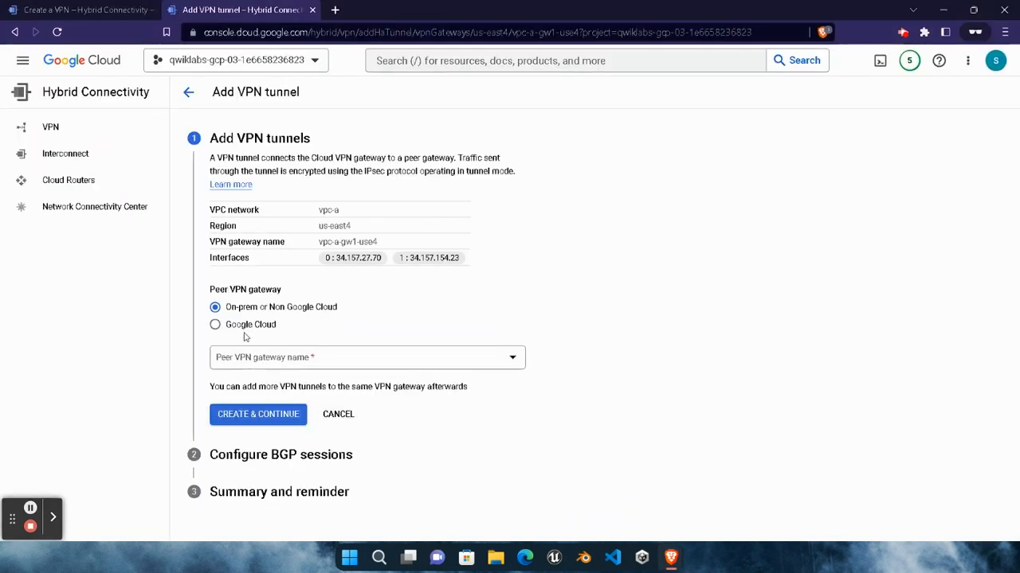
click(244, 332)
click(514, 407)
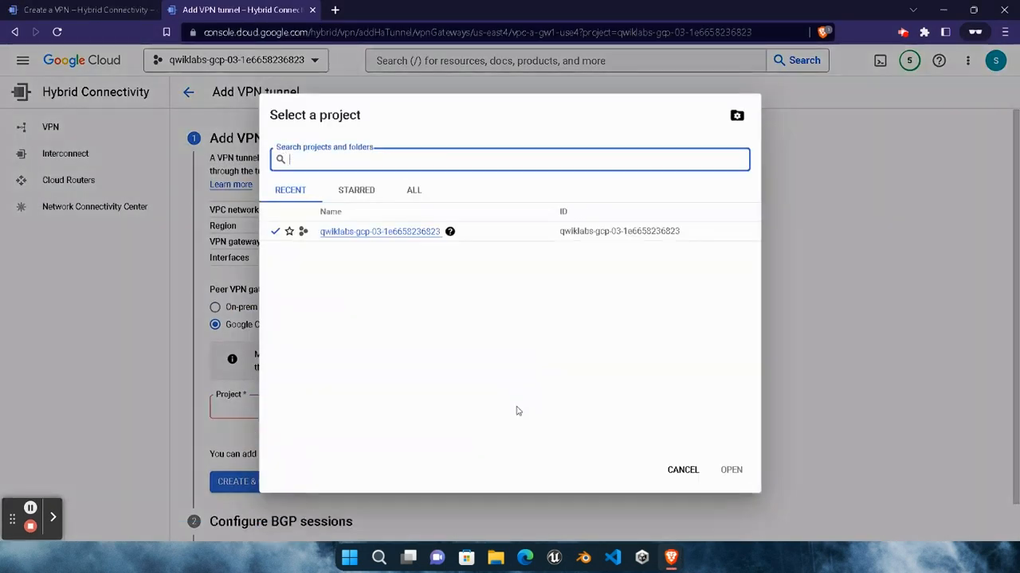
click(374, 232)
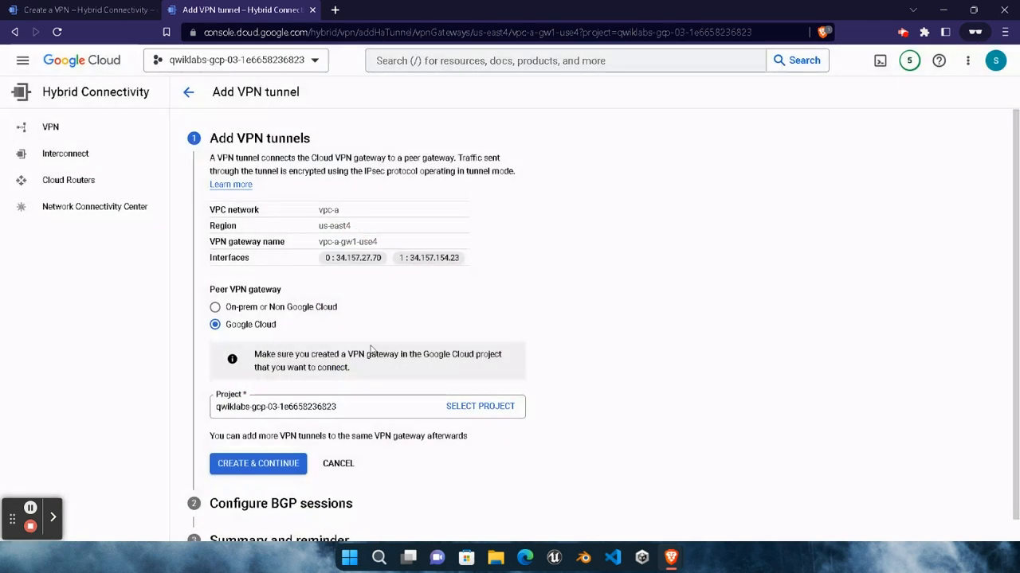
Choose vpc-transit-gw1-use4 as the peer VPN gateway, using the name copied from the lab instructions
scroll(263, 487, down, 1)
click(483, 383)
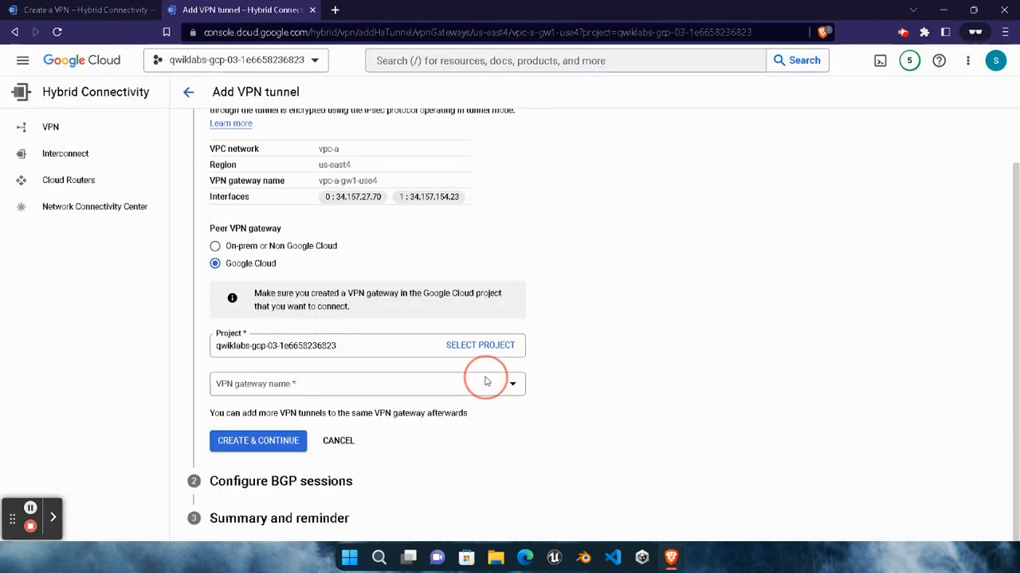
key(ctrl+v)
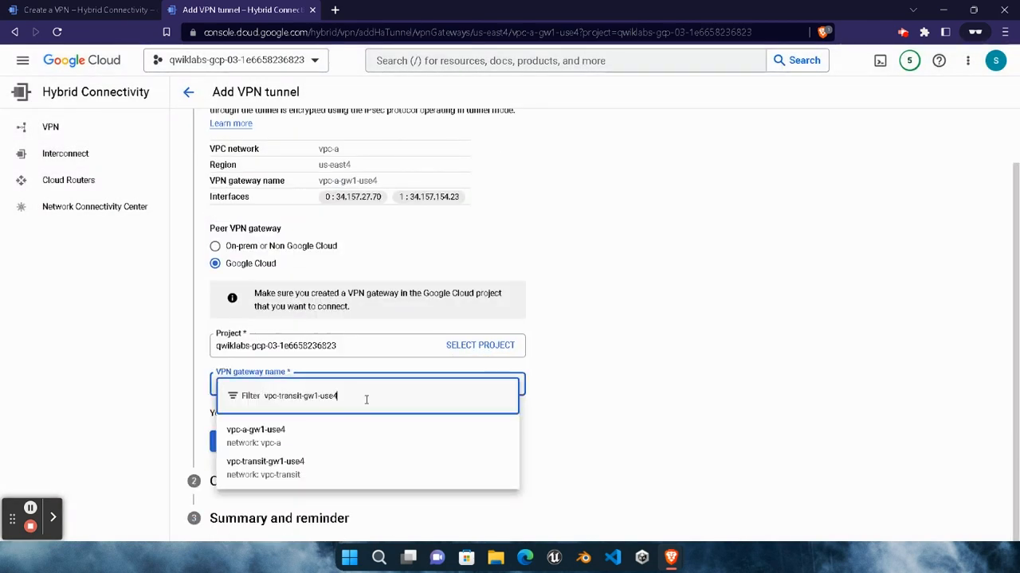
click(237, 432)
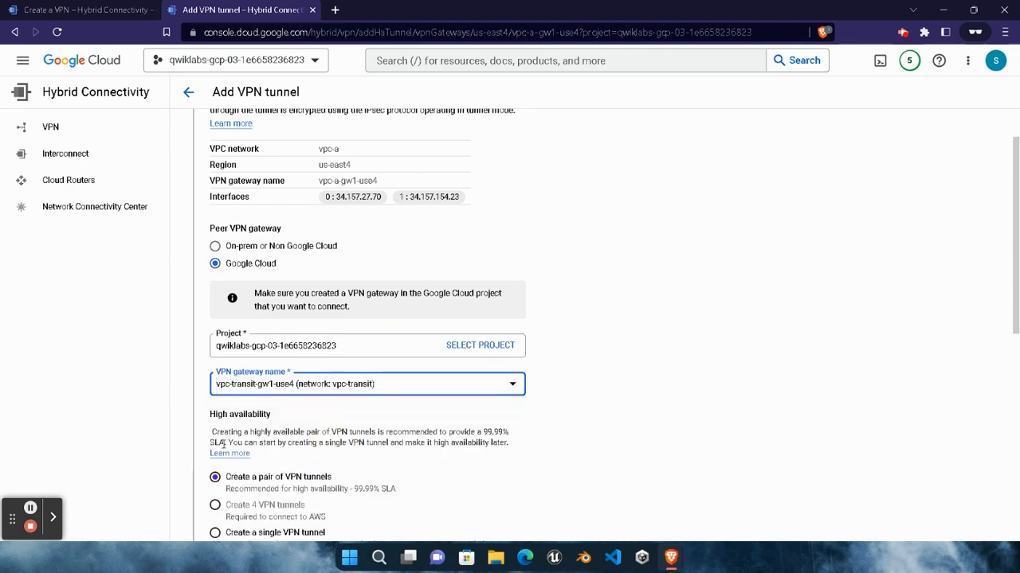
Assign the Cloud Router cr-vpc-a-use4-1 to the pair of VPN tunnels
scroll(237, 437, down, 3)
scroll(237, 436, down, 1)
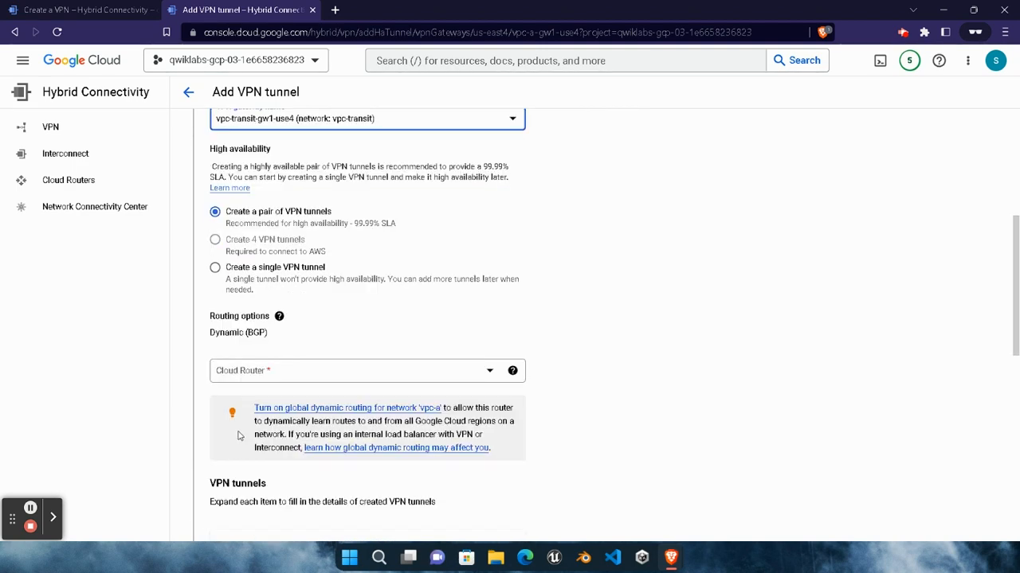
click(482, 373)
click(263, 432)
scroll(281, 448, down, 2)
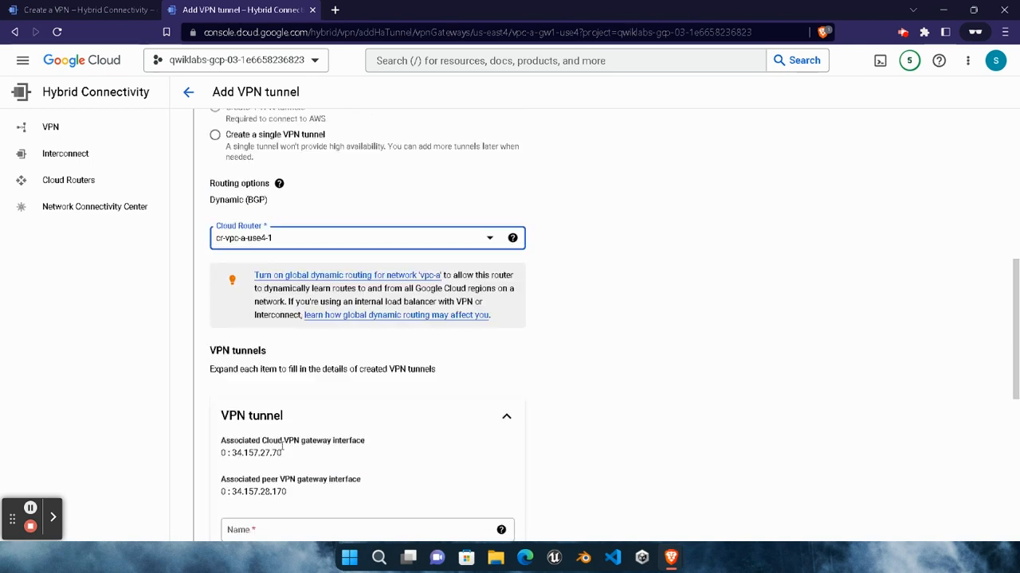
Copy the first tunnel's name vpc-a-to-transit-tu1 from the lab instructions and return to the VPN tunnel form
scroll(281, 448, down, 2)
mouse_move(670, 558)
click(517, 478)
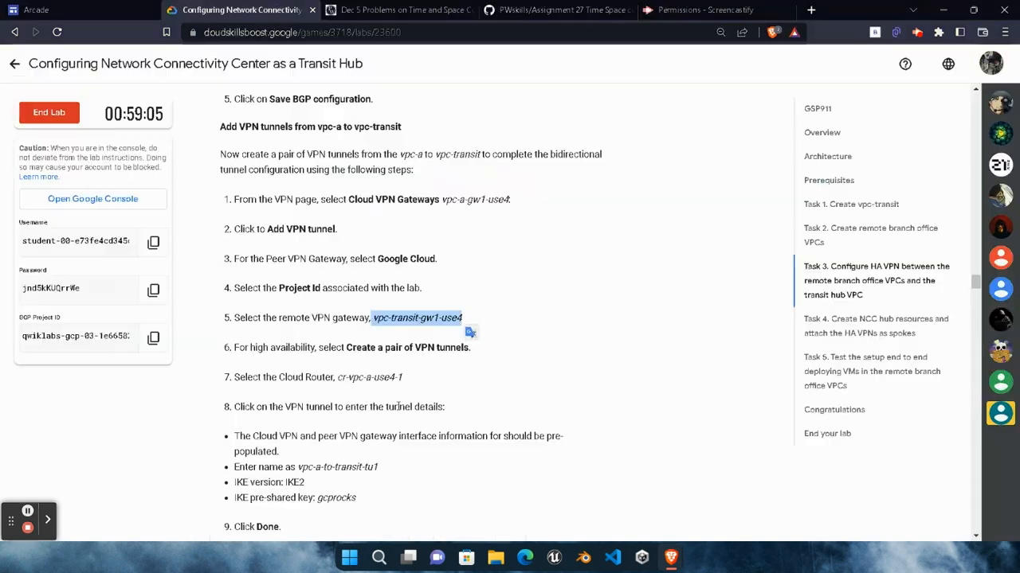
scroll(398, 407, down, 1)
drag(298, 401, 380, 400)
key(ctrl+c)
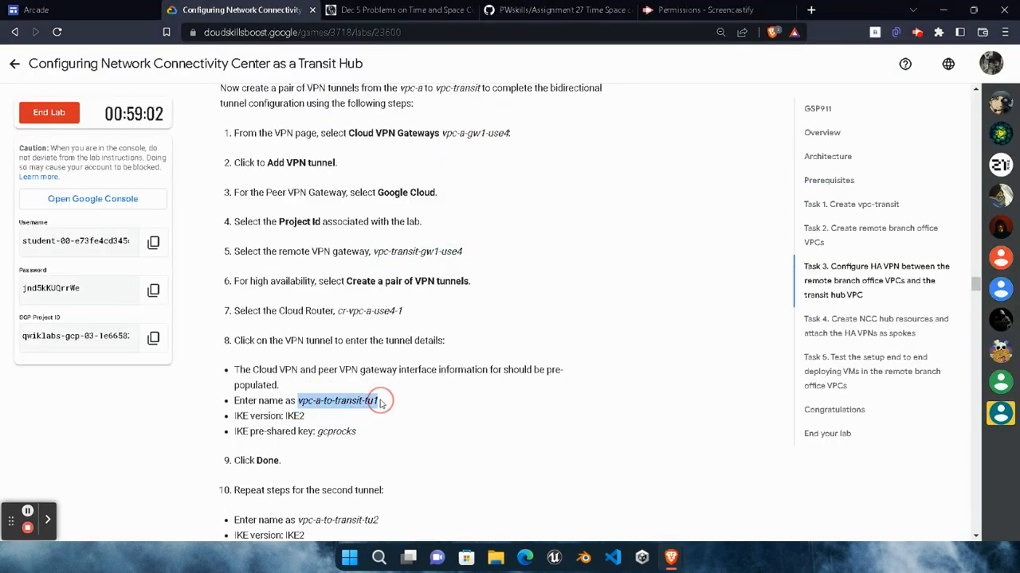
mouse_move(670, 557)
click(812, 486)
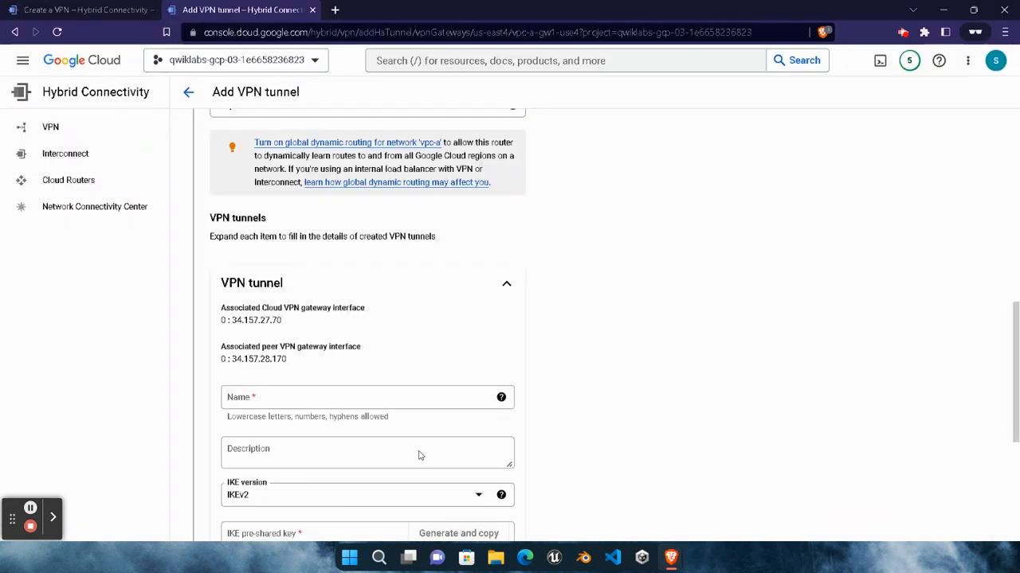
Name the first VPN tunnel vpc-a-to-transit-tu1
click(396, 406)
key(ctrl+v)
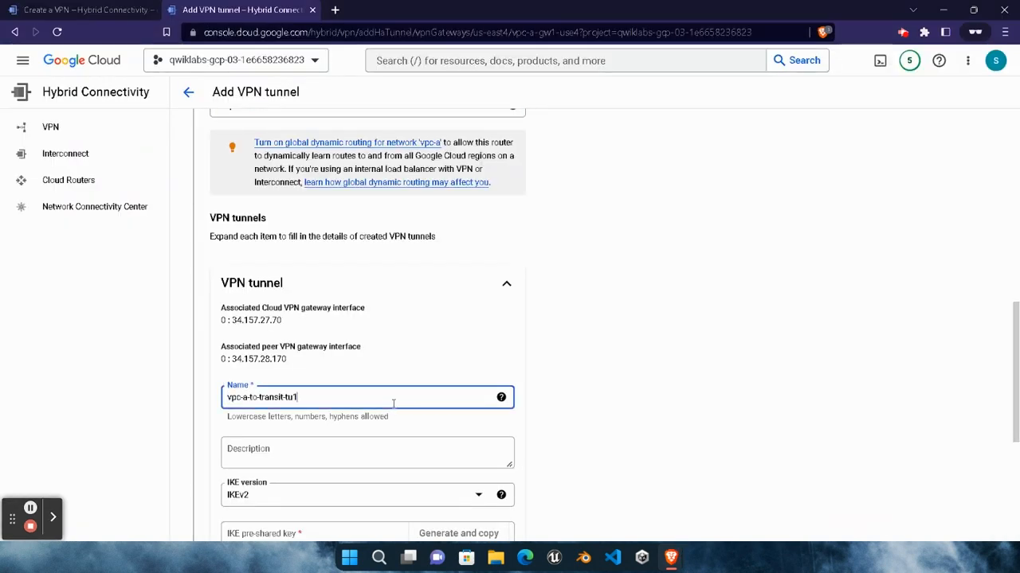
scroll(542, 414, down, 2)
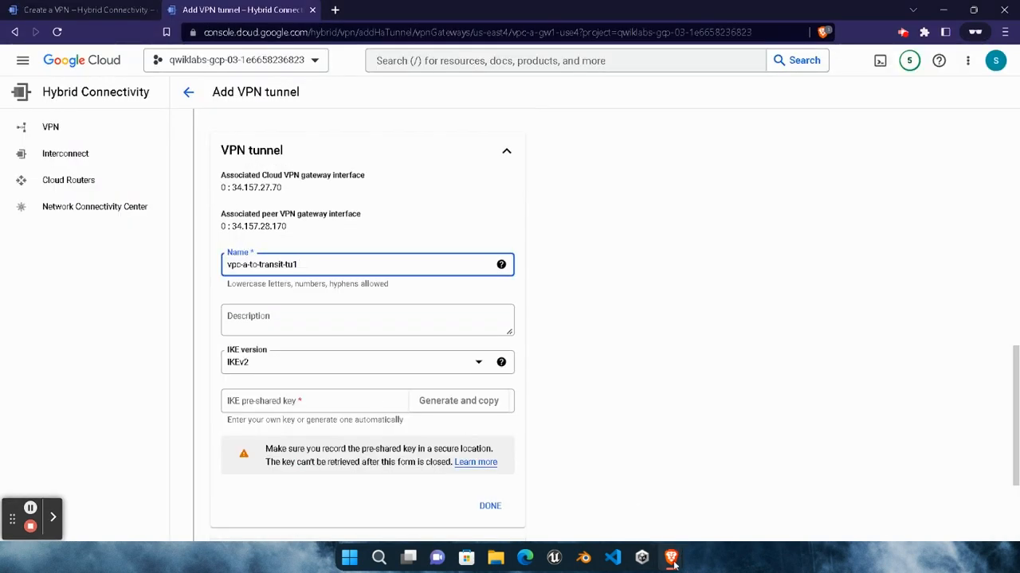
Copy the IKE pre-shared key from the lab instructions into the first VPN tunnel and finish that tunnel's details
mouse_move(671, 557)
click(526, 486)
click(318, 433)
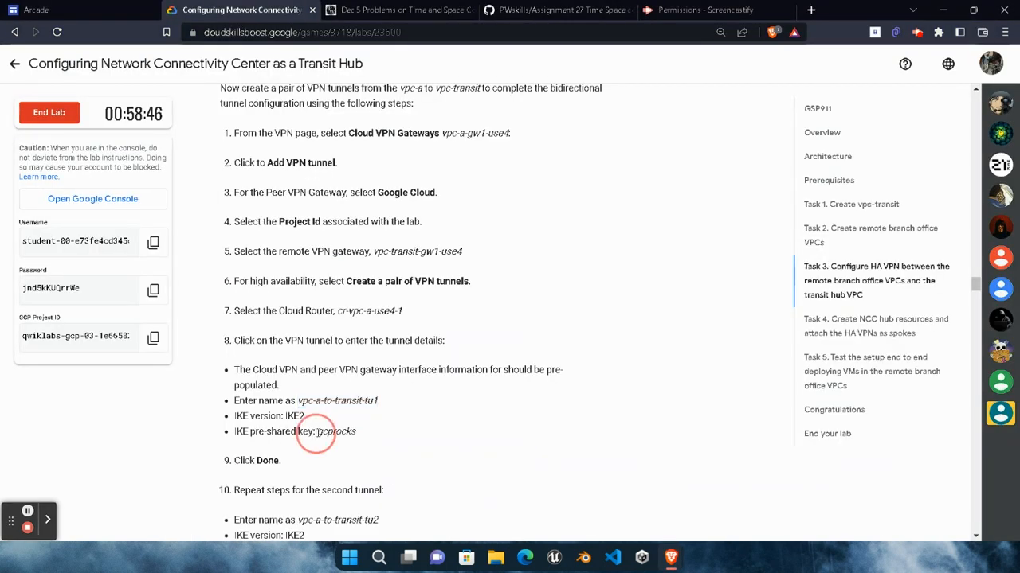
drag(356, 432, 317, 432)
key(ctrl+c)
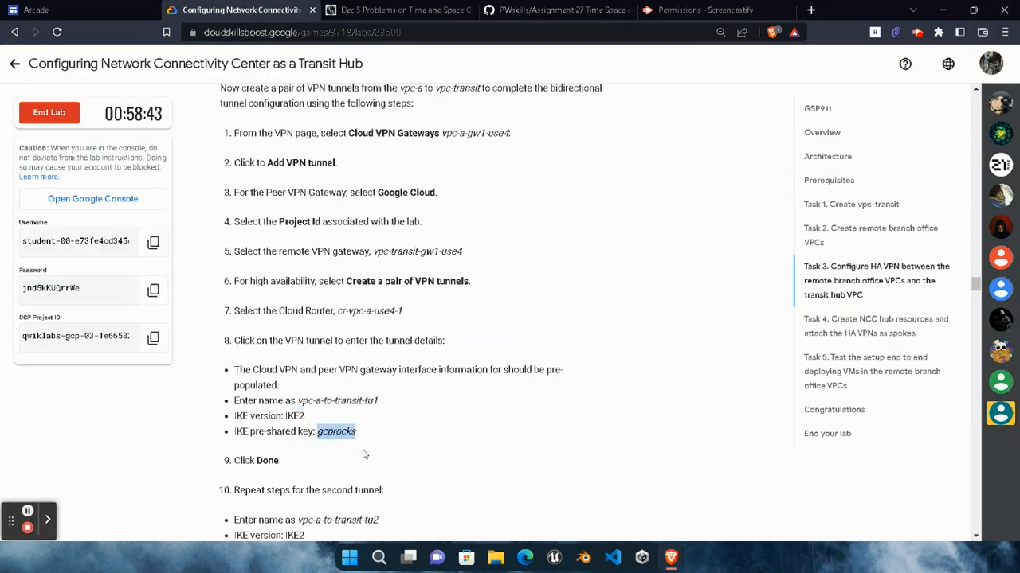
mouse_move(681, 553)
click(817, 488)
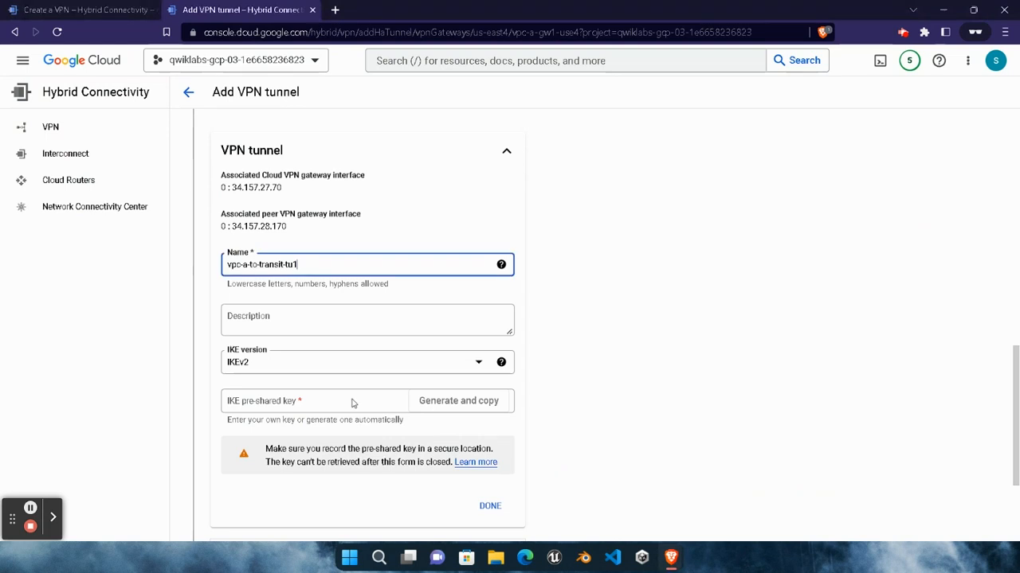
click(352, 399)
key(ctrl+v)
click(489, 506)
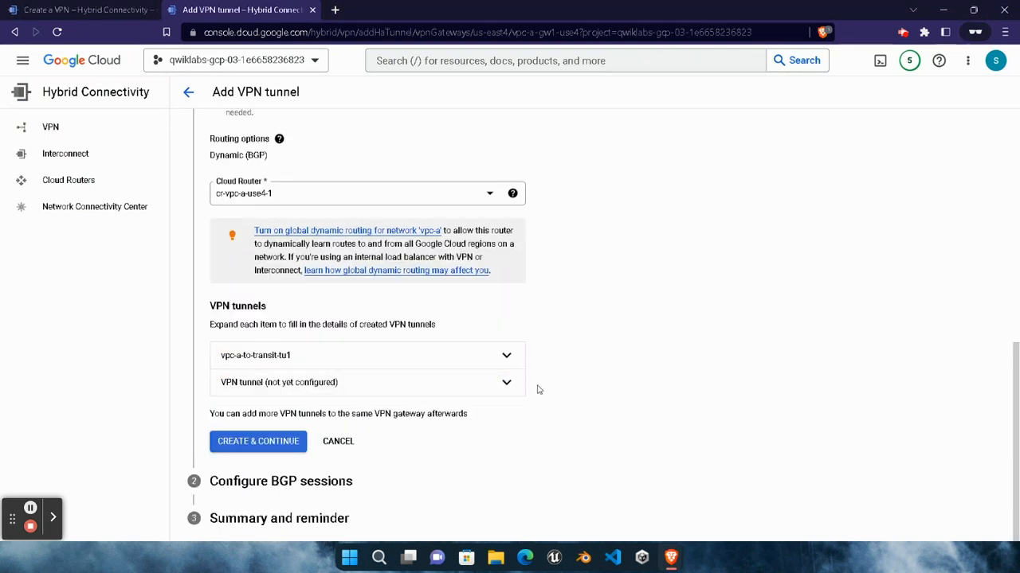
Expand the unconfigured second VPN tunnel and name it vpc-a-to-transit-tu2, copying the name from the lab instructions
click(501, 389)
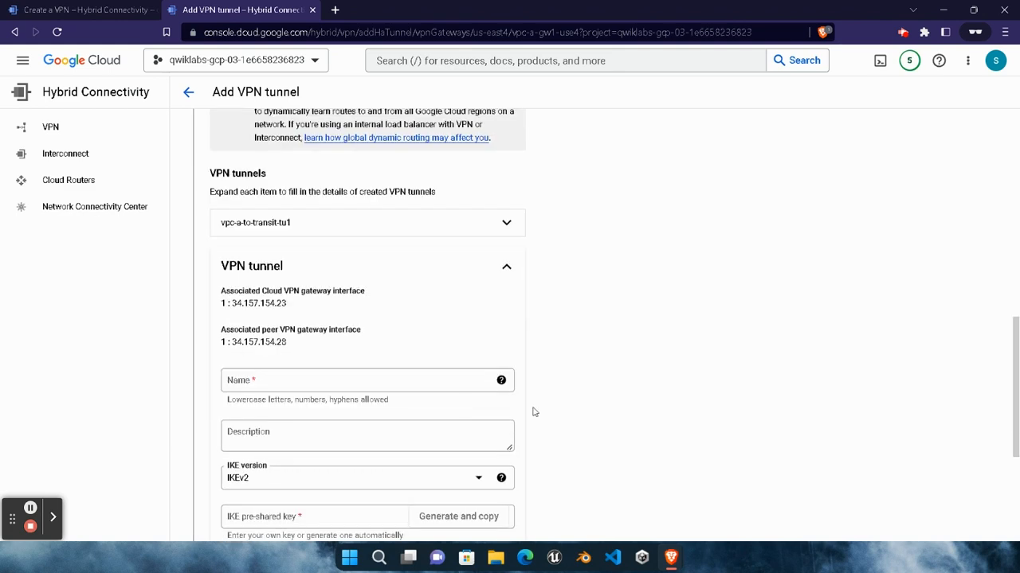
mouse_move(671, 558)
click(525, 486)
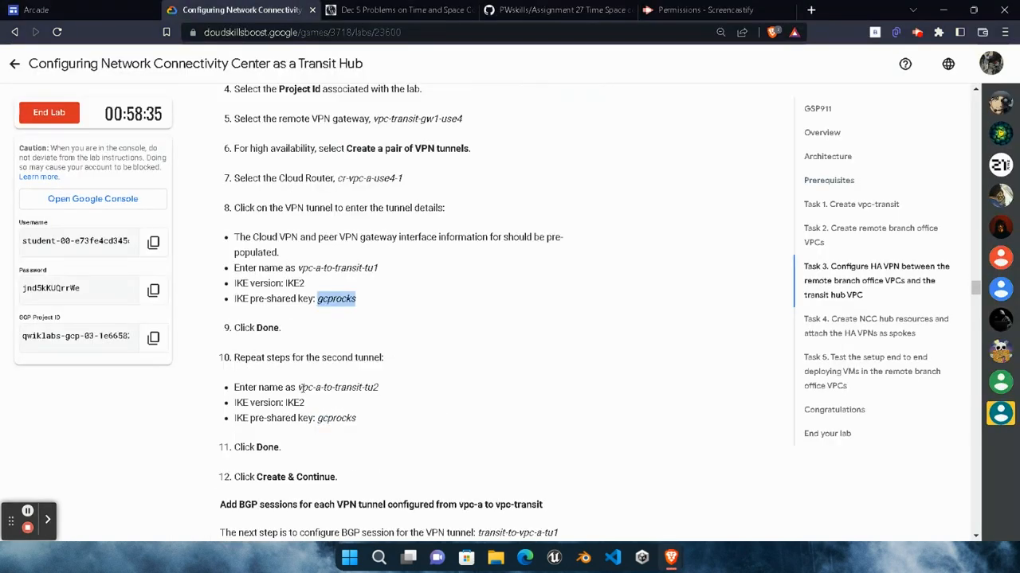
drag(300, 388, 379, 388)
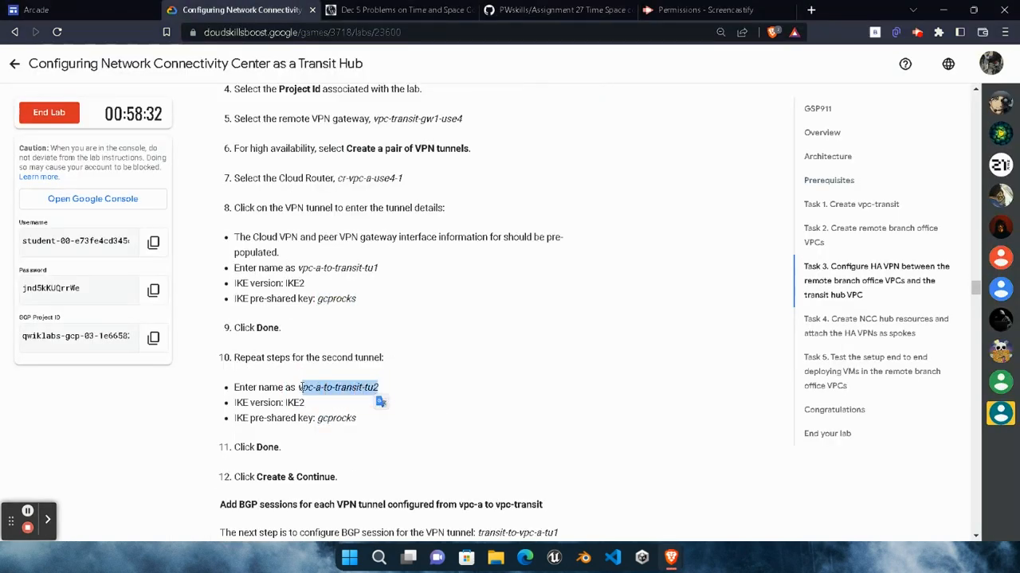
drag(294, 388, 390, 388)
key(ctrl+c)
mouse_move(671, 557)
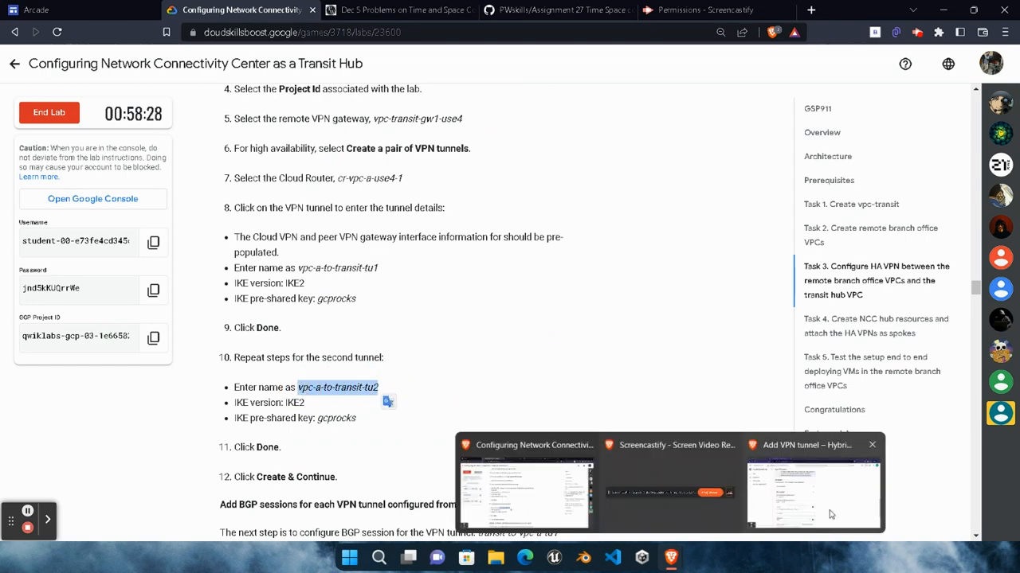
click(813, 486)
click(331, 381)
key(ctrl+v)
Fill in the second tunnel's IKE pre-shared key from the lab instructions, and create both VPN tunnels
scroll(427, 408, down, 3)
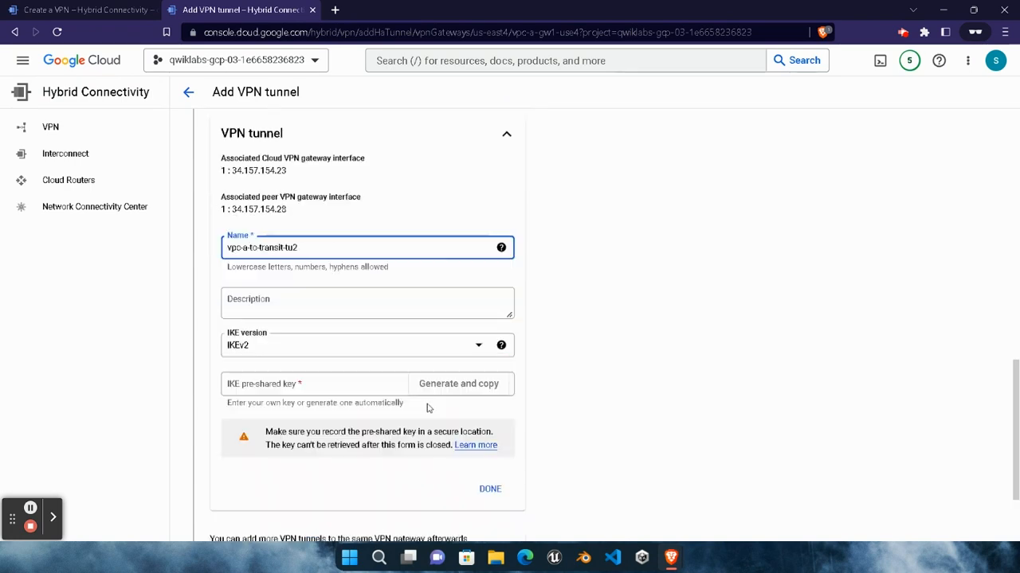
mouse_move(670, 558)
click(525, 486)
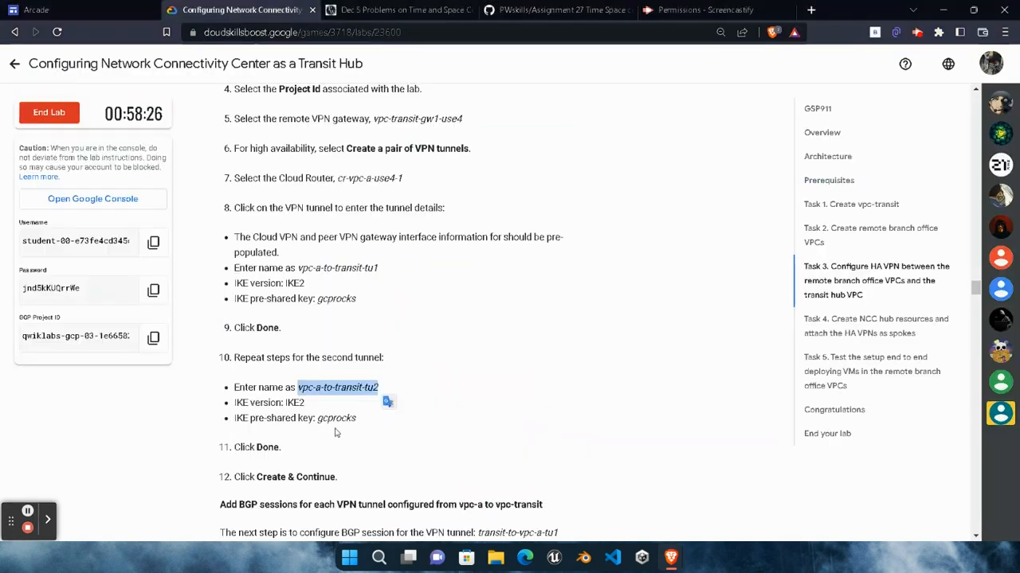
double_click(336, 418)
key(ctrl+c)
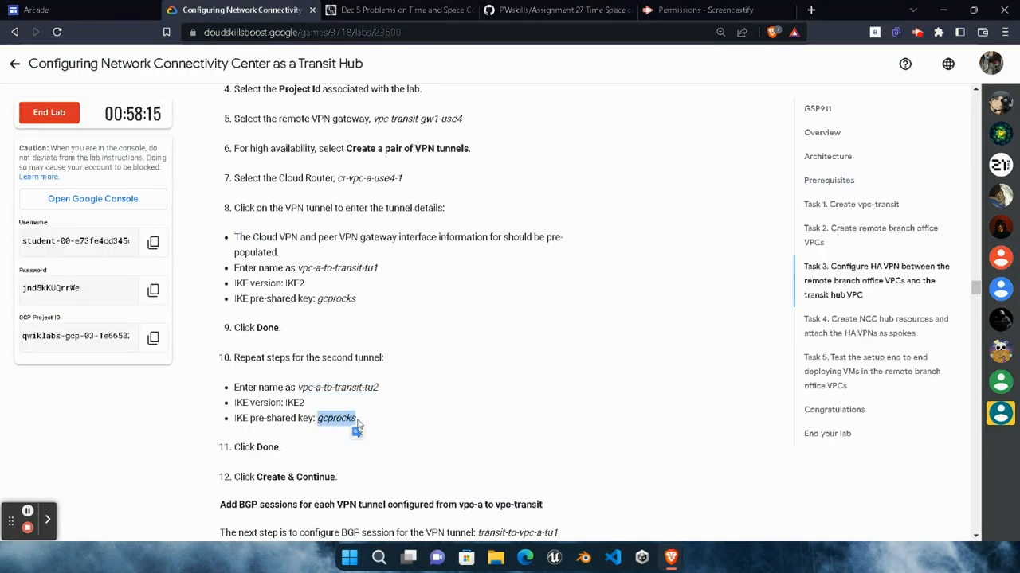
mouse_move(671, 557)
click(853, 458)
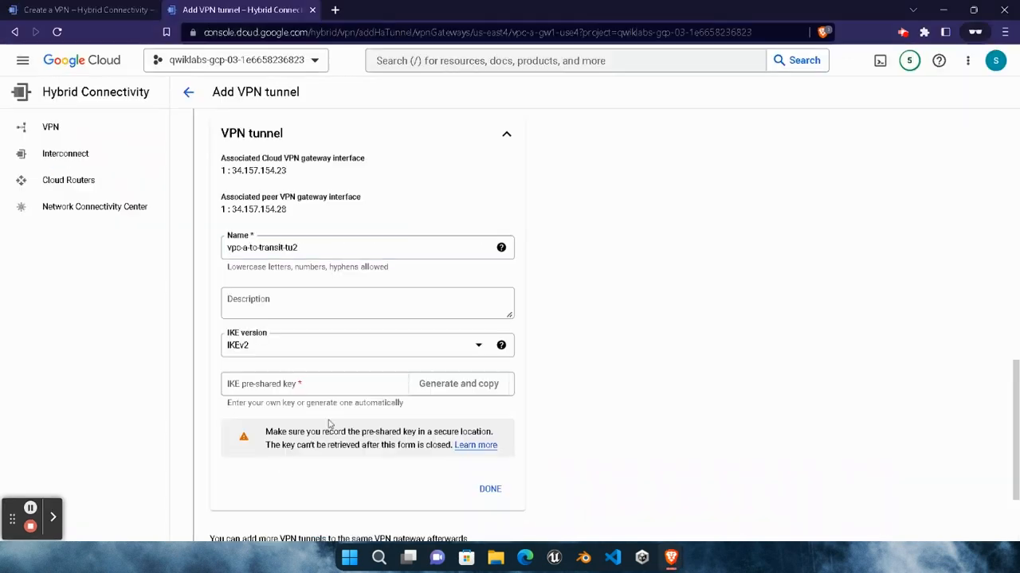
click(296, 383)
key(ctrl+v)
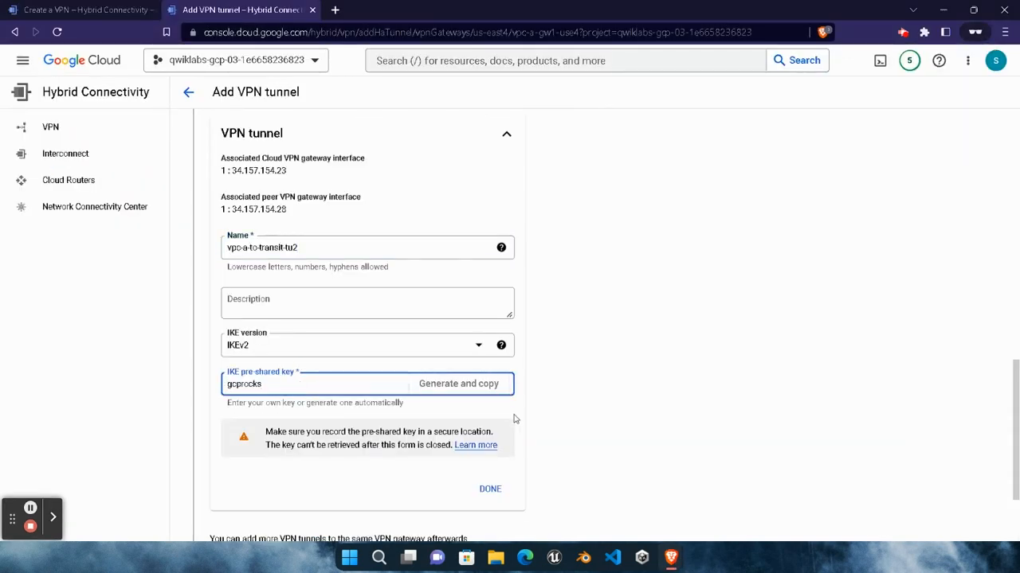
scroll(514, 419, down, 2)
click(491, 362)
click(276, 446)
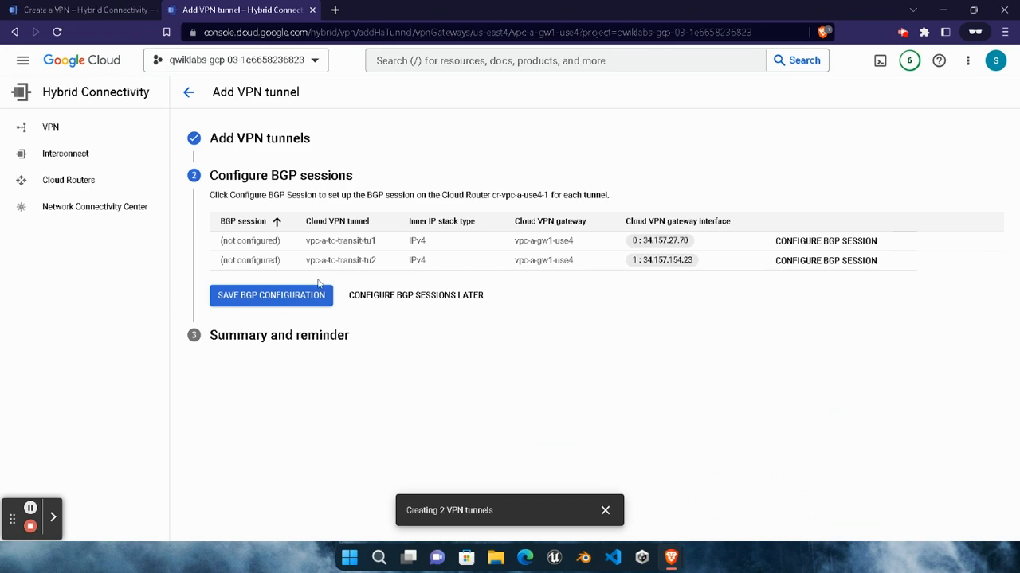
Start configuring the BGP session for vpc-a-to-transit-tu1 and name it vpc-a-to-transit-bgp1, copied from the lab instructions
click(803, 240)
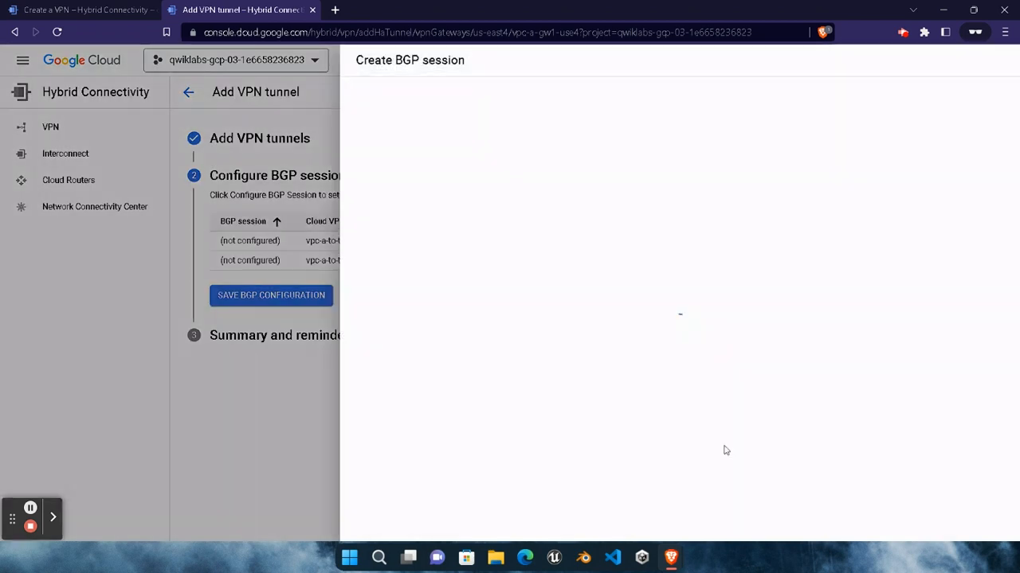
mouse_move(670, 557)
click(541, 478)
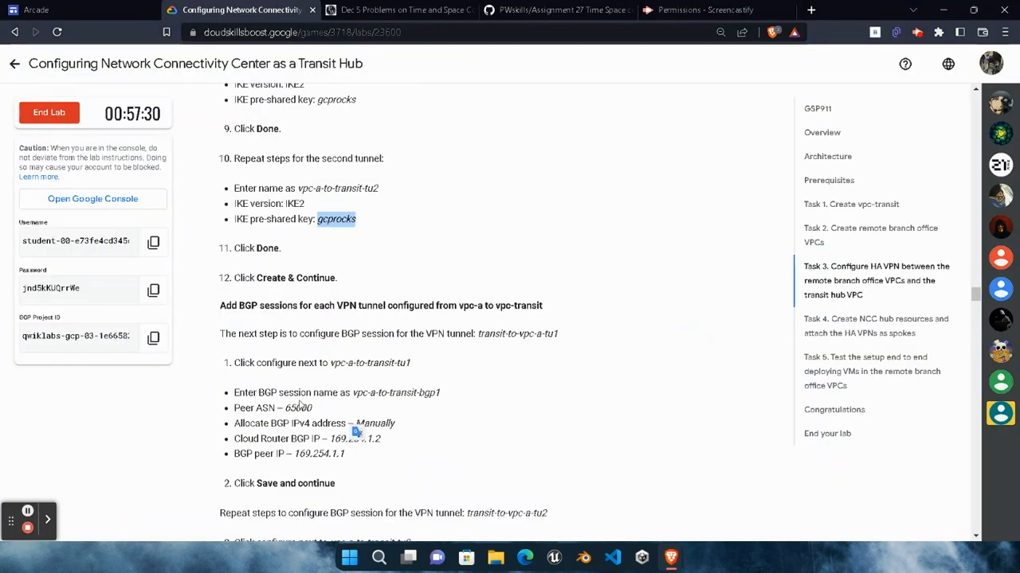
drag(353, 392, 446, 398)
key(ctrl+c)
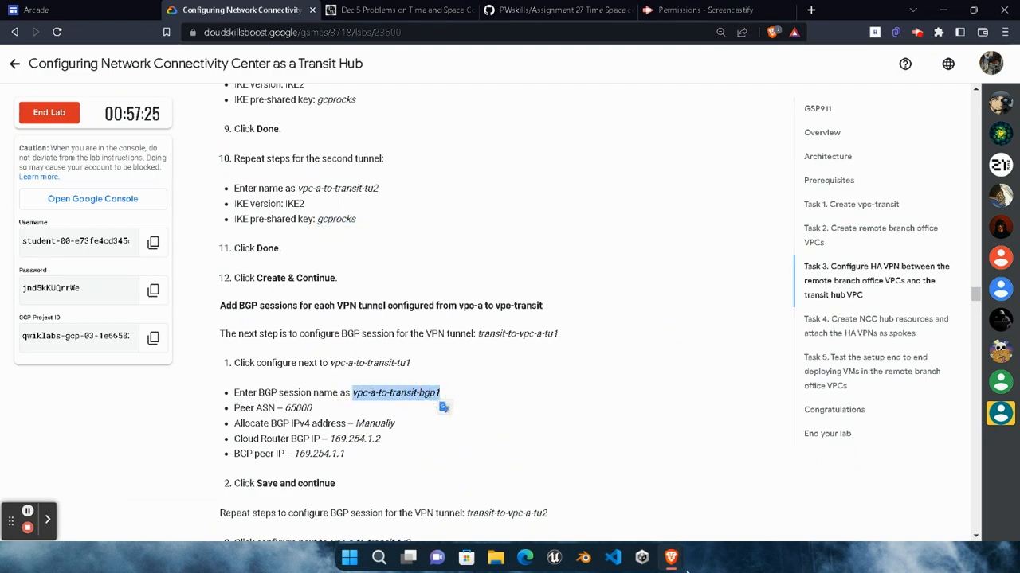
mouse_move(670, 557)
click(812, 510)
click(518, 113)
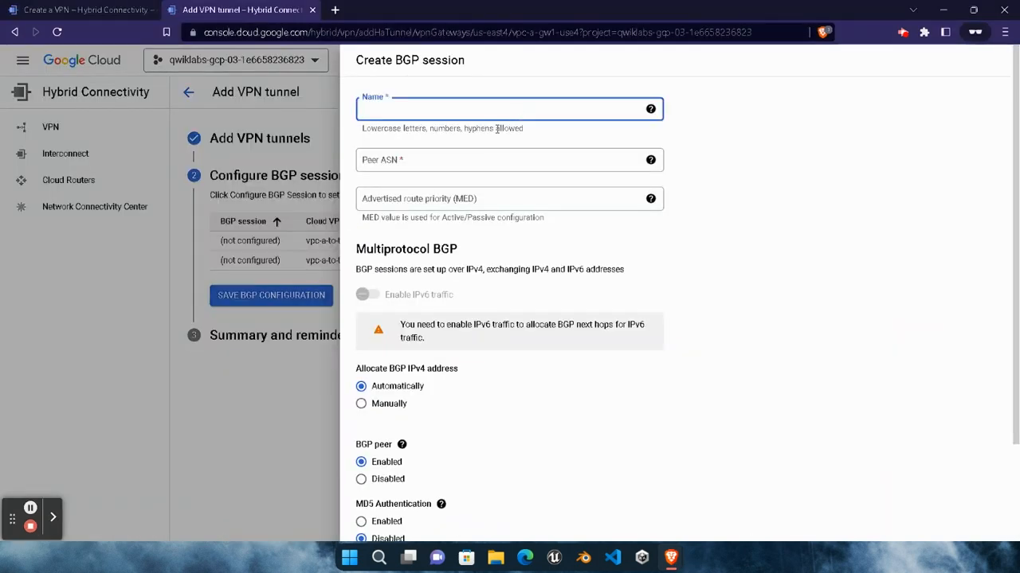
key(ctrl+v)
Set the BGP session's peer ASN to 65000 and its BGP IPv4 address allocation to Manually
mouse_move(673, 555)
click(556, 469)
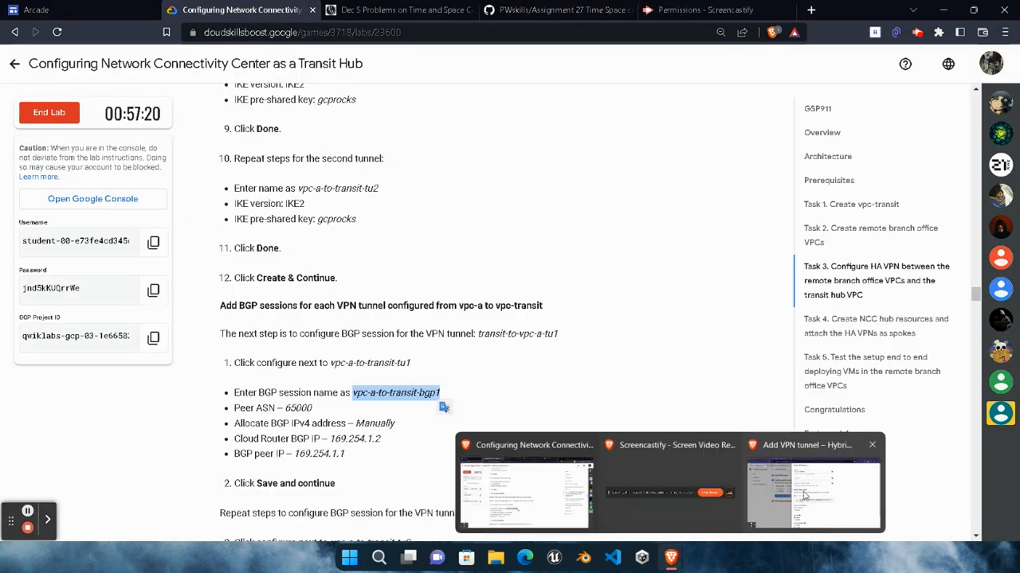
click(884, 502)
click(455, 159)
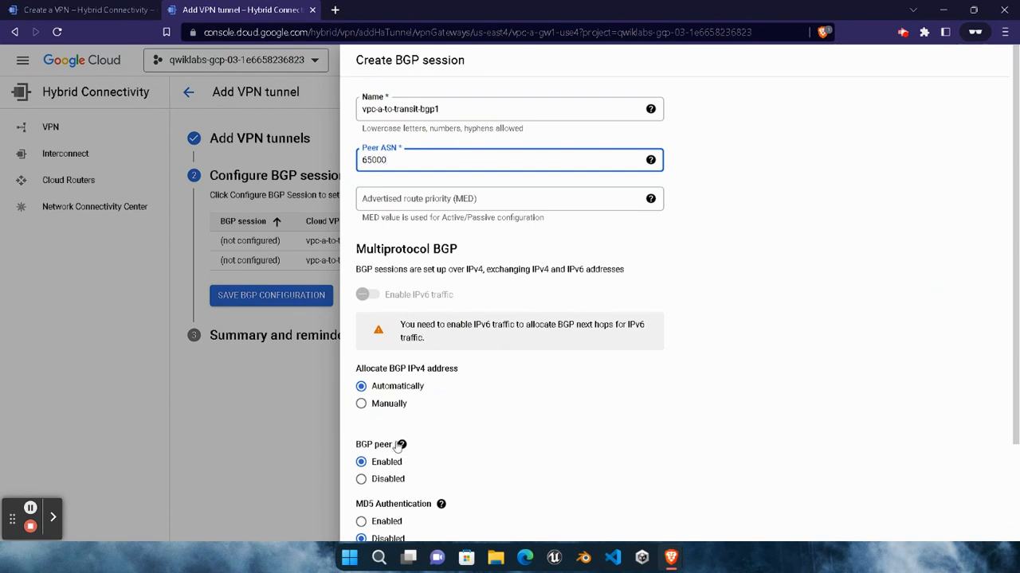
click(393, 406)
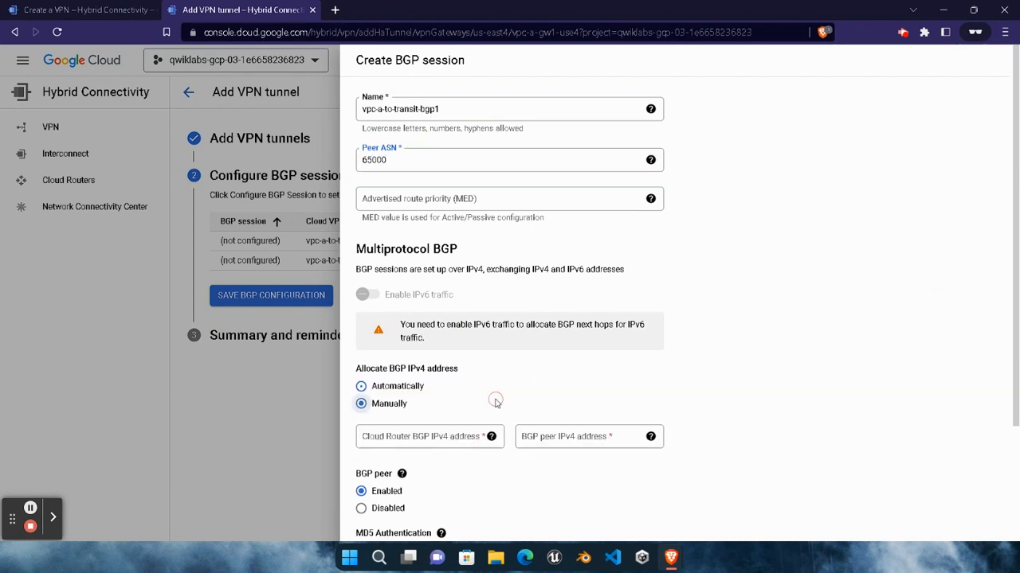
Copy 169.254.1.2 from the lab instructions into the session's Cloud Router BGP IPv4 address
scroll(495, 402, down, 2)
click(674, 559)
click(528, 496)
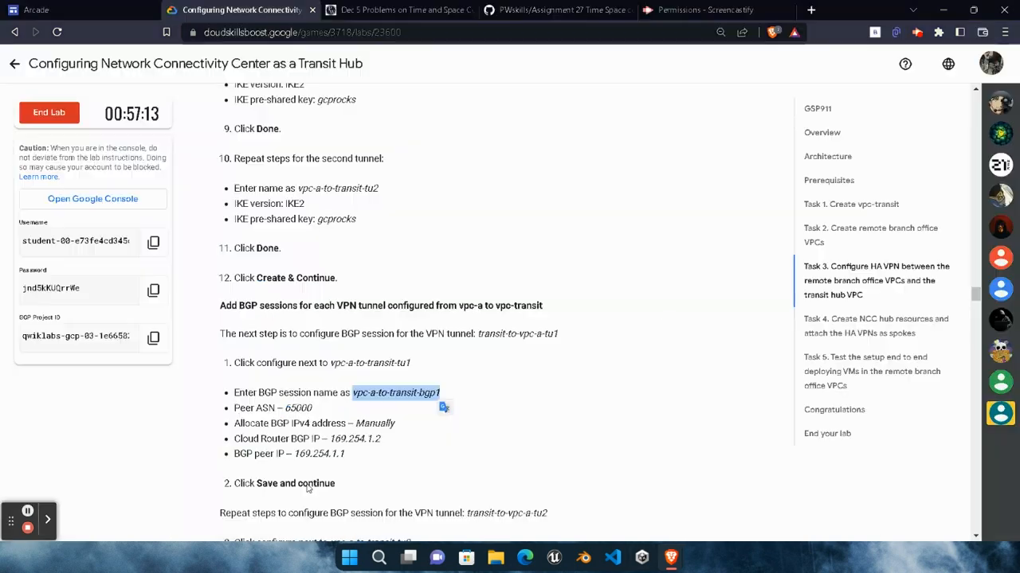
drag(330, 439, 383, 440)
key(ctrl+c)
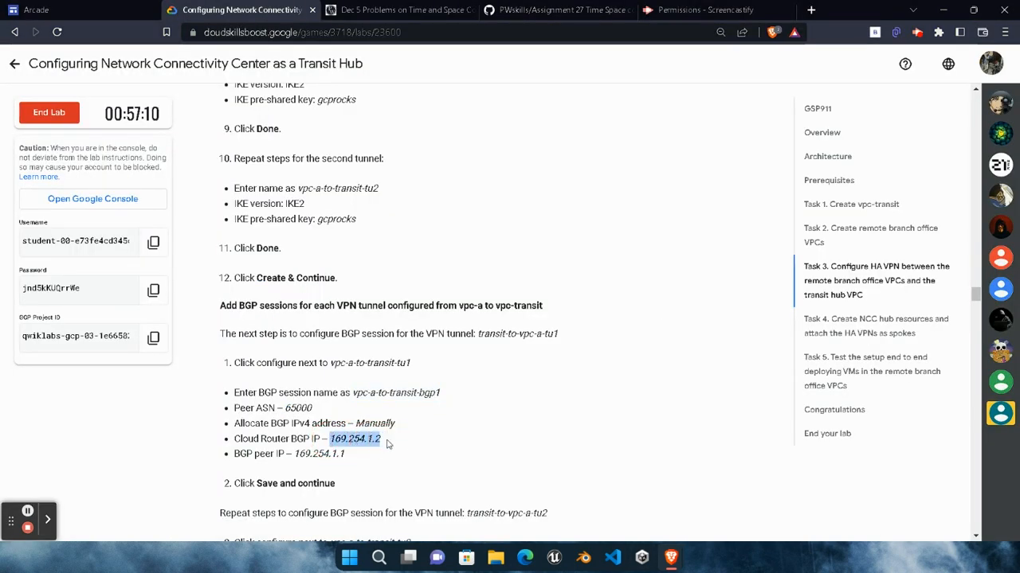
click(672, 558)
click(844, 454)
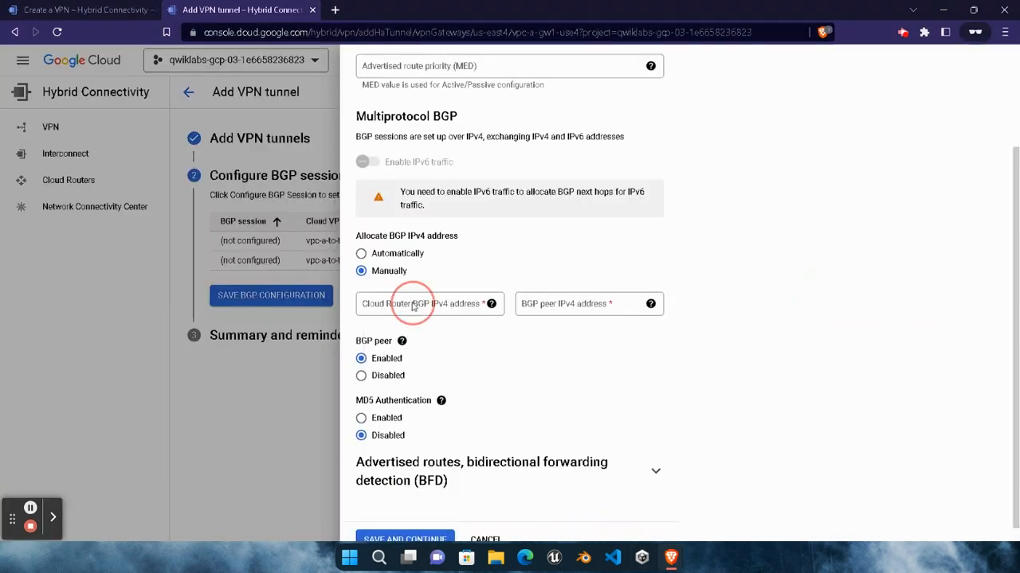
click(413, 303)
key(ctrl+v)
Set the BGP peer IPv4 address to 169.254.1.1 from the lab instructions and save the BGP session
click(672, 558)
click(526, 486)
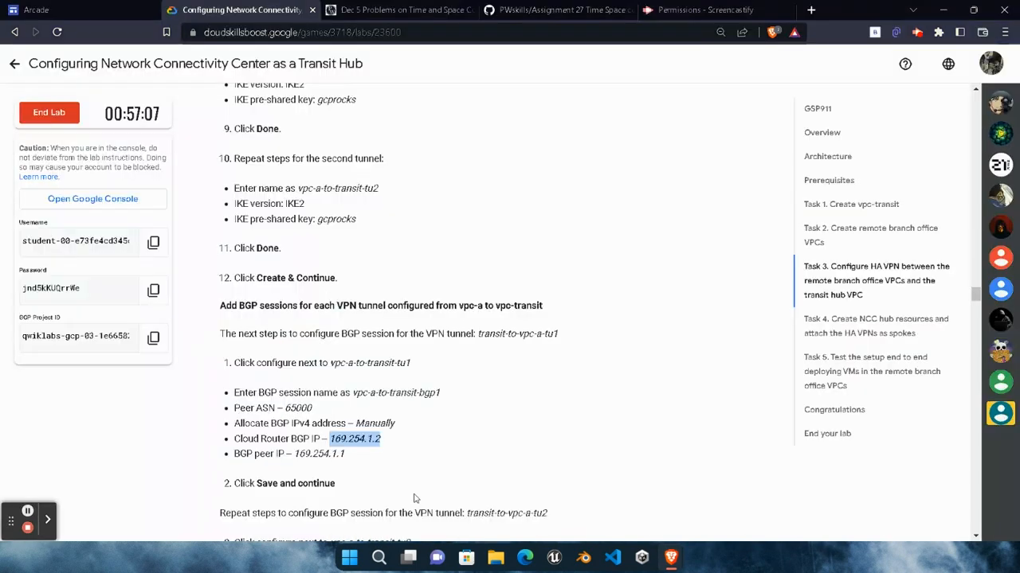
drag(299, 454, 366, 459)
key(ctrl+c)
click(672, 557)
click(845, 458)
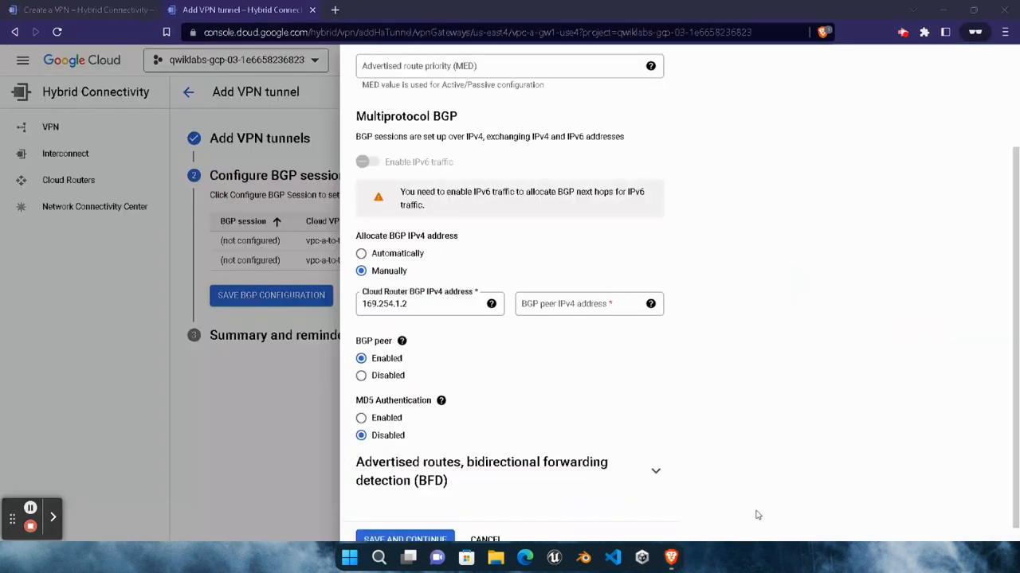
click(536, 304)
key(ctrl+v)
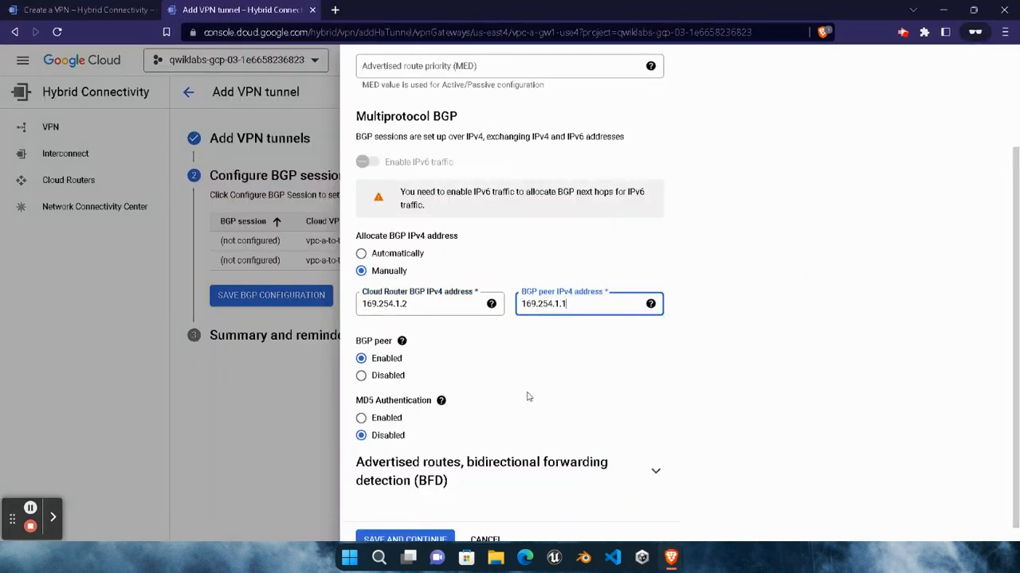
scroll(527, 397, down, 1)
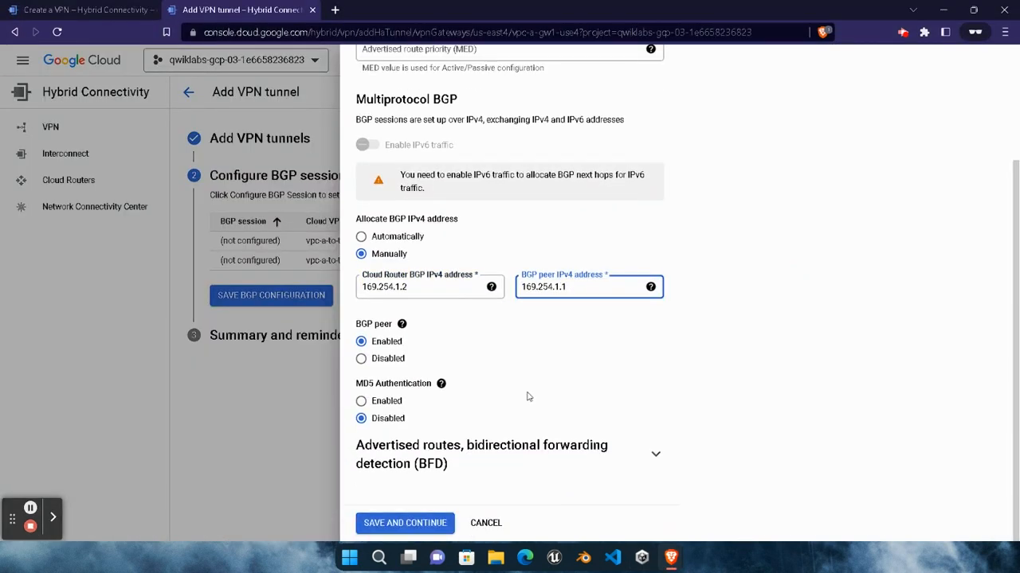
click(672, 556)
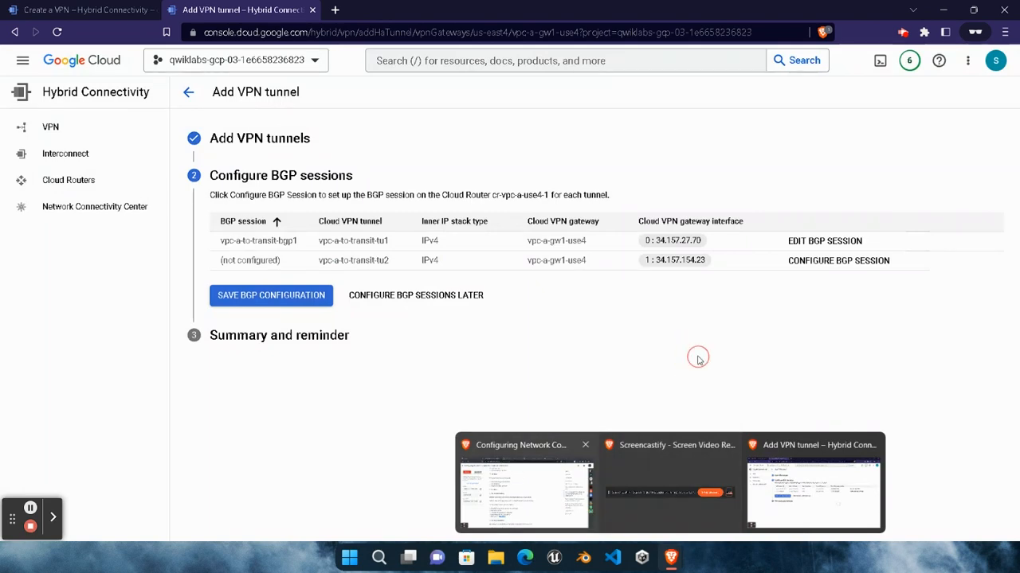
Start configuring the BGP session for vpc-a-to-transit-tu2 and name it vpc-a-to-transit-bgp2, copied from the lab instructions
click(811, 263)
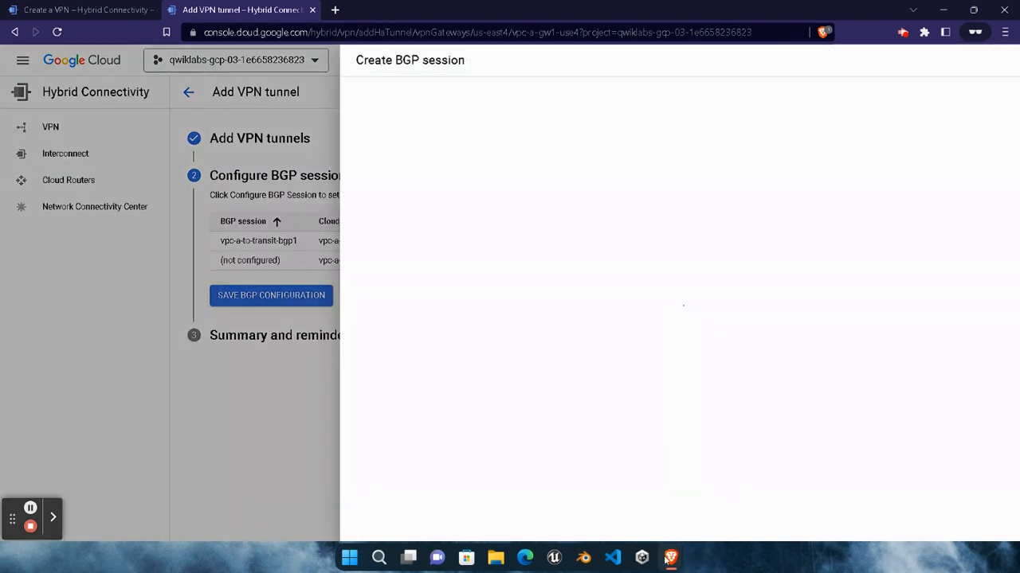
mouse_move(669, 559)
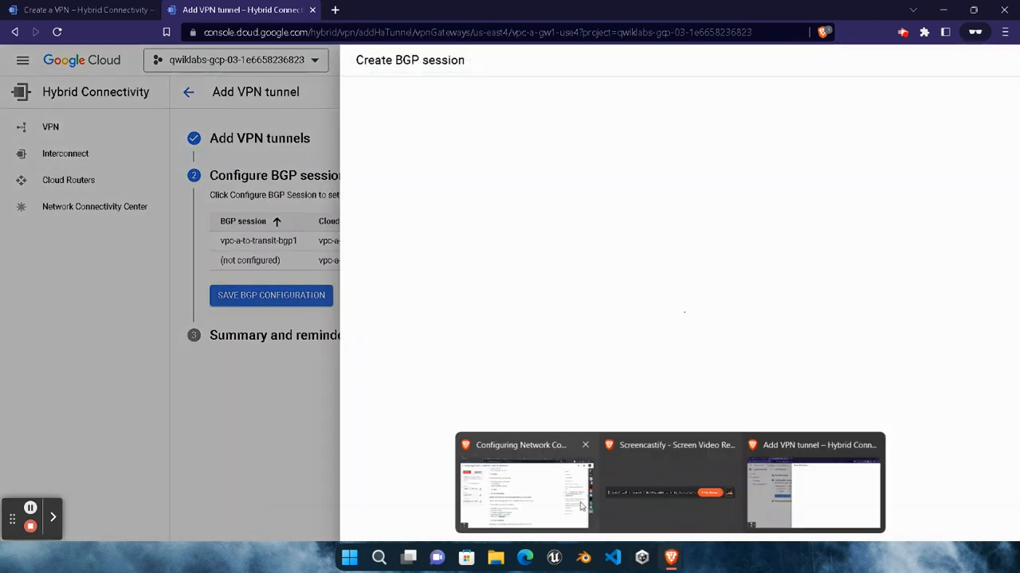
click(526, 490)
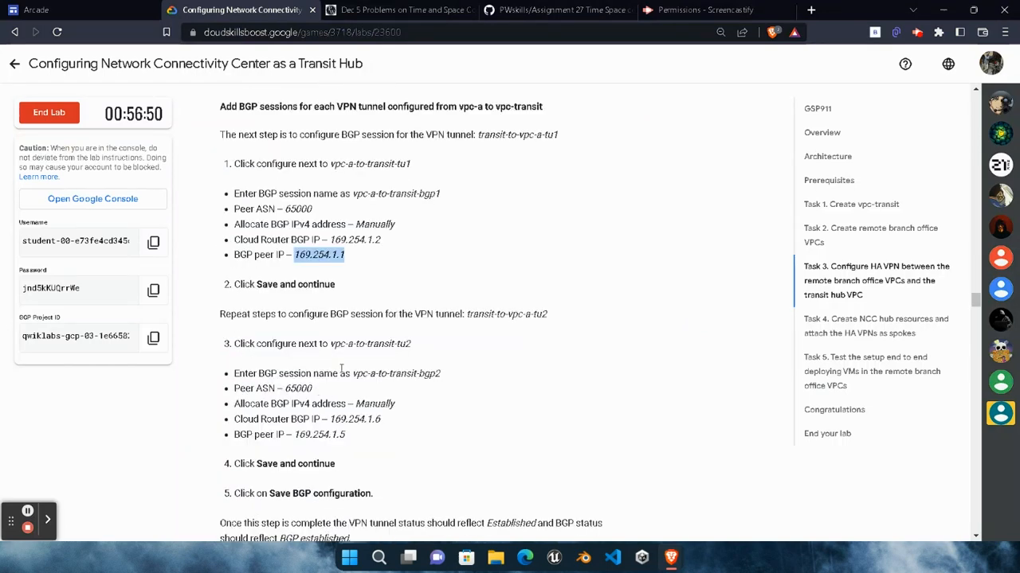
drag(353, 374, 444, 374)
key(ctrl+c)
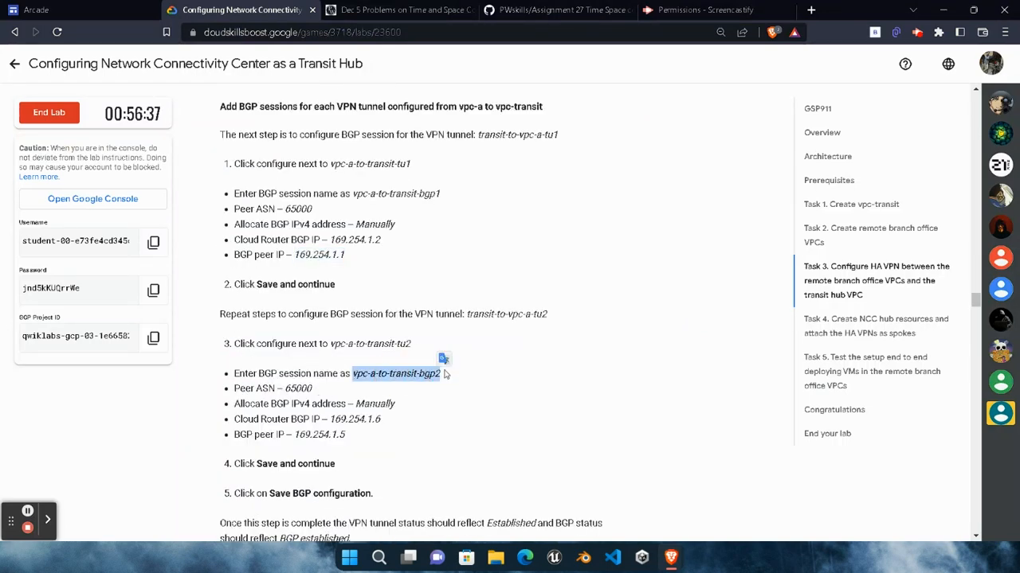
mouse_move(675, 554)
click(785, 489)
click(468, 114)
key(ctrl+v)
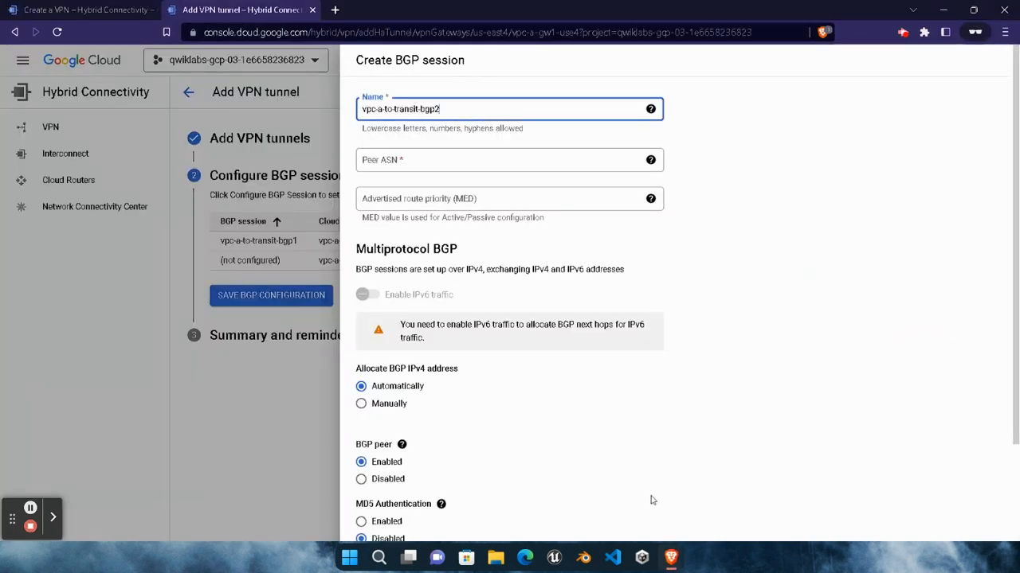
Check the lab instructions, then set the second session's peer ASN to 65000 and its BGP IPv4 address allocation to Manually
click(557, 494)
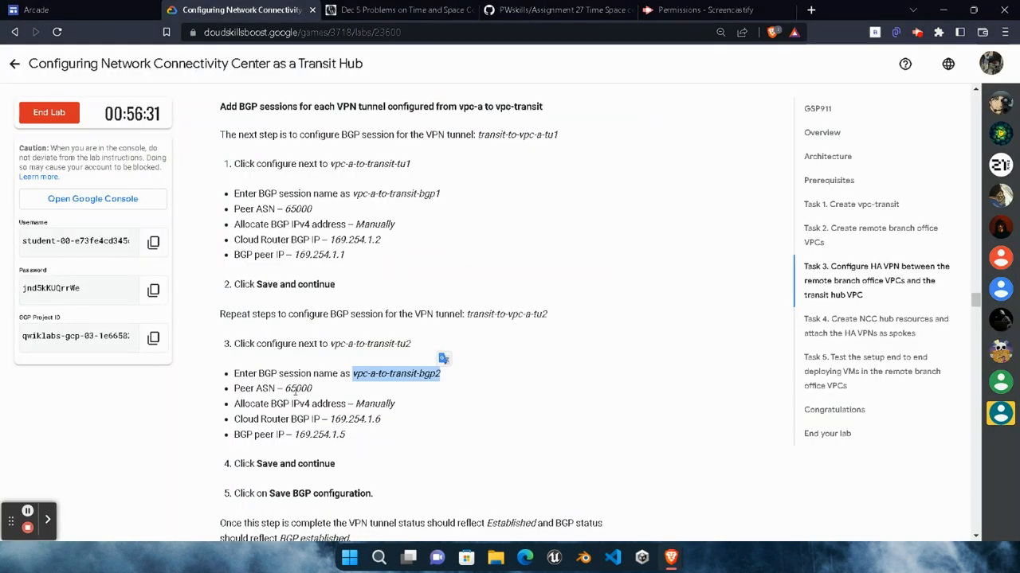
mouse_move(670, 558)
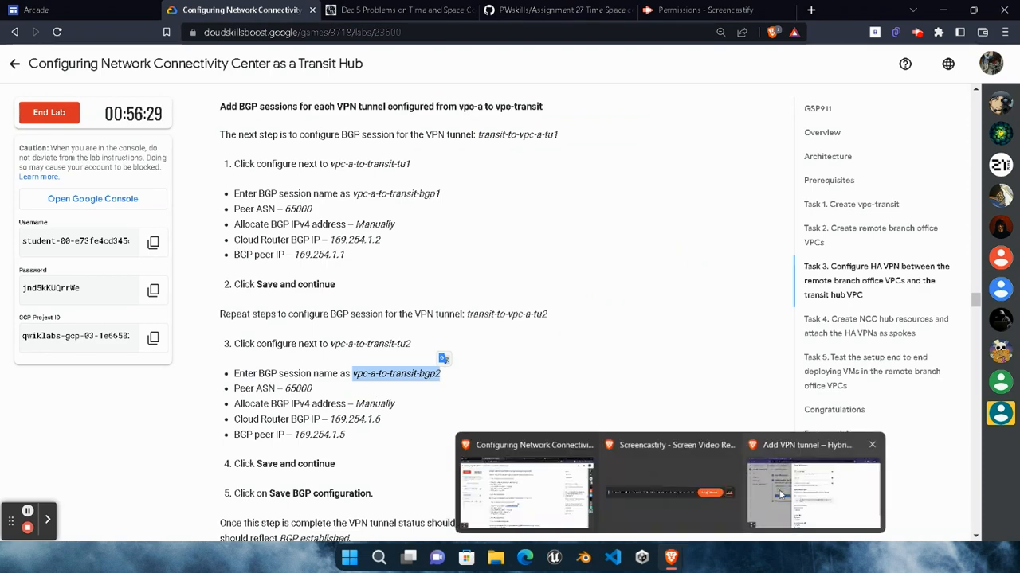
click(784, 489)
click(509, 166)
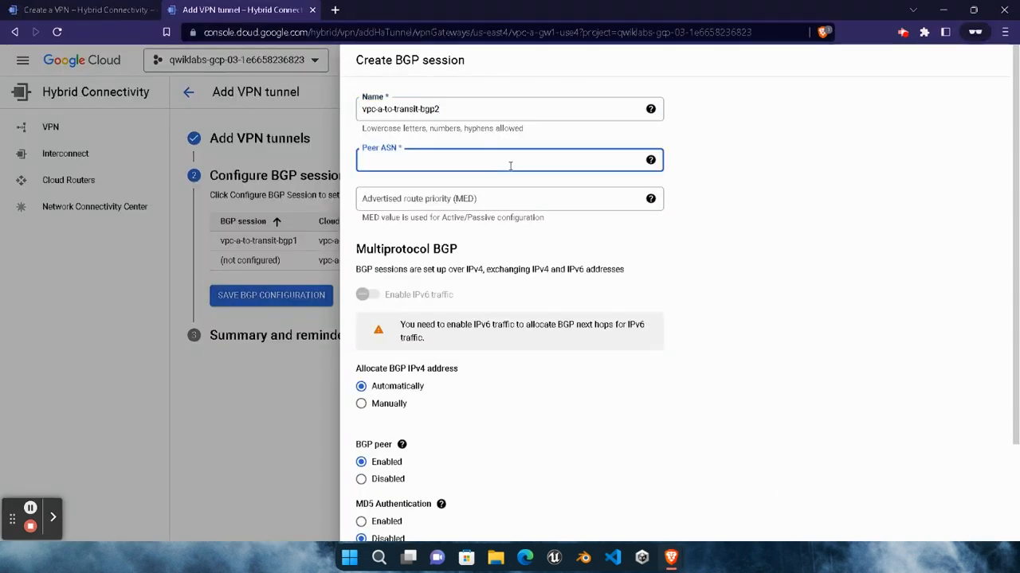
click(390, 408)
Copy 169.254.1.6 from the lab instructions into the second session's Cloud Router BGP IPv4 address
mouse_move(681, 563)
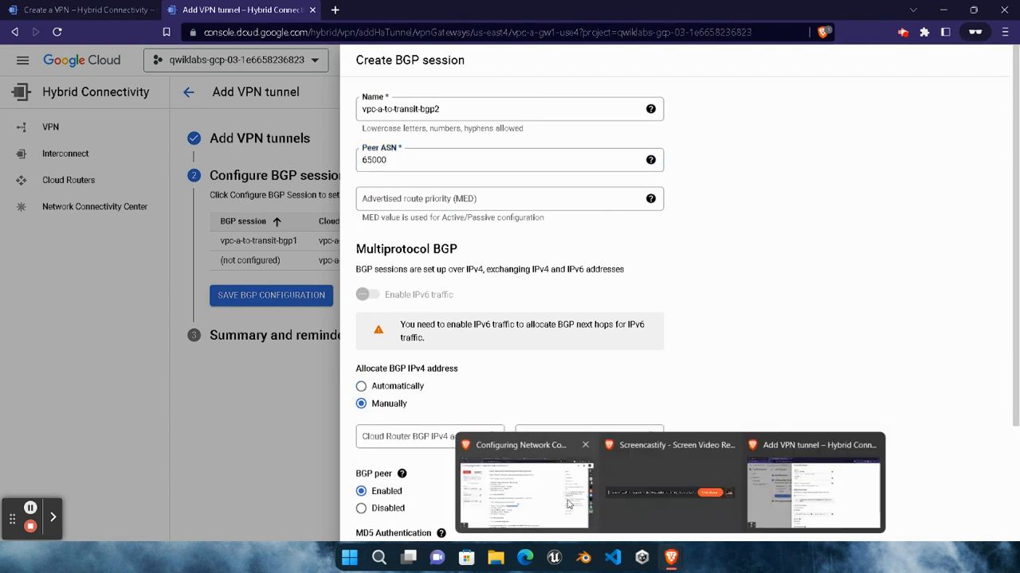
click(528, 482)
click(330, 353)
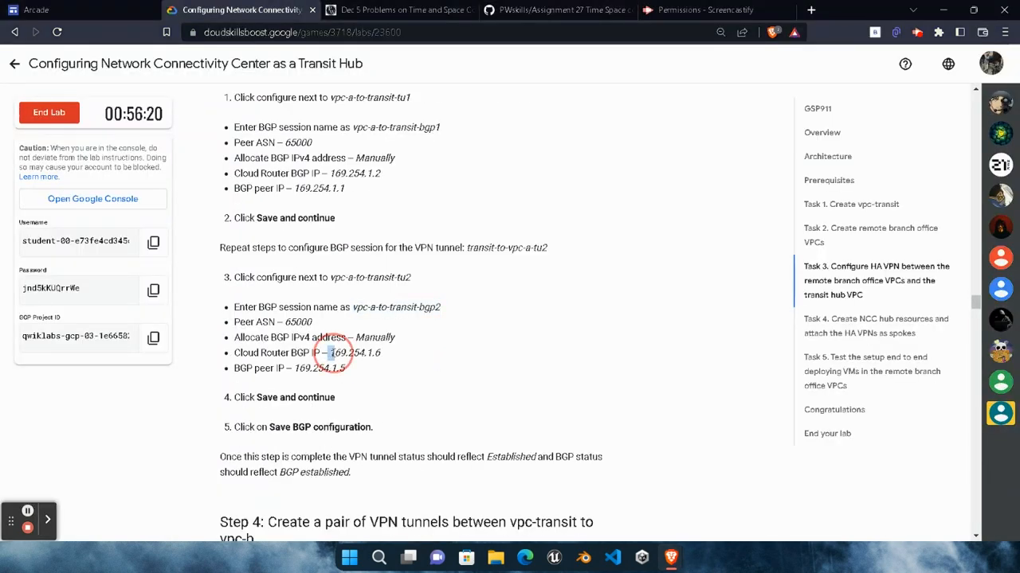
mouse_move(331, 353)
mouse_down()
mouse_move(386, 358)
mouse_move(330, 352)
mouse_up()
key(ctrl+c)
mouse_move(670, 557)
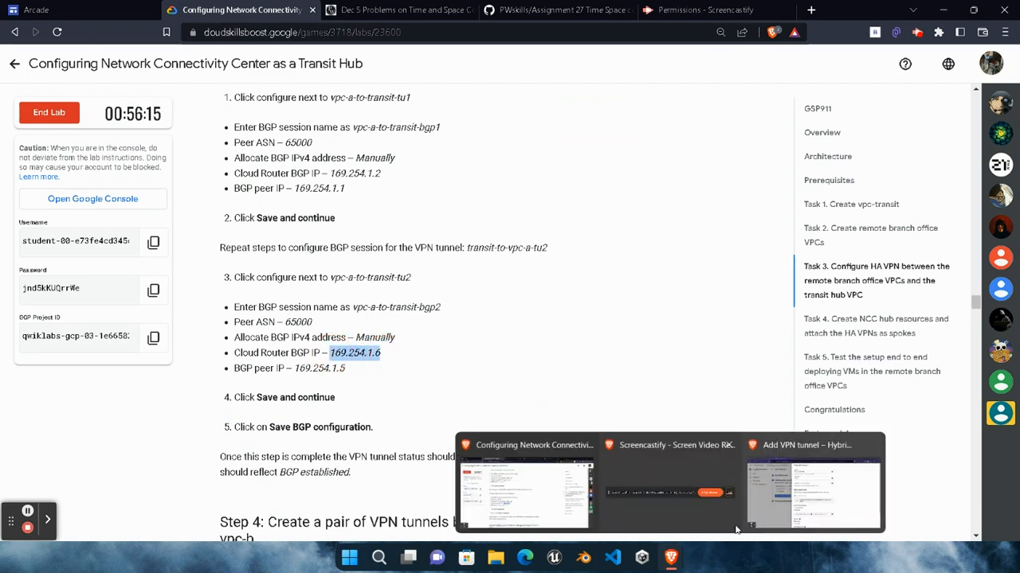
click(816, 492)
click(436, 439)
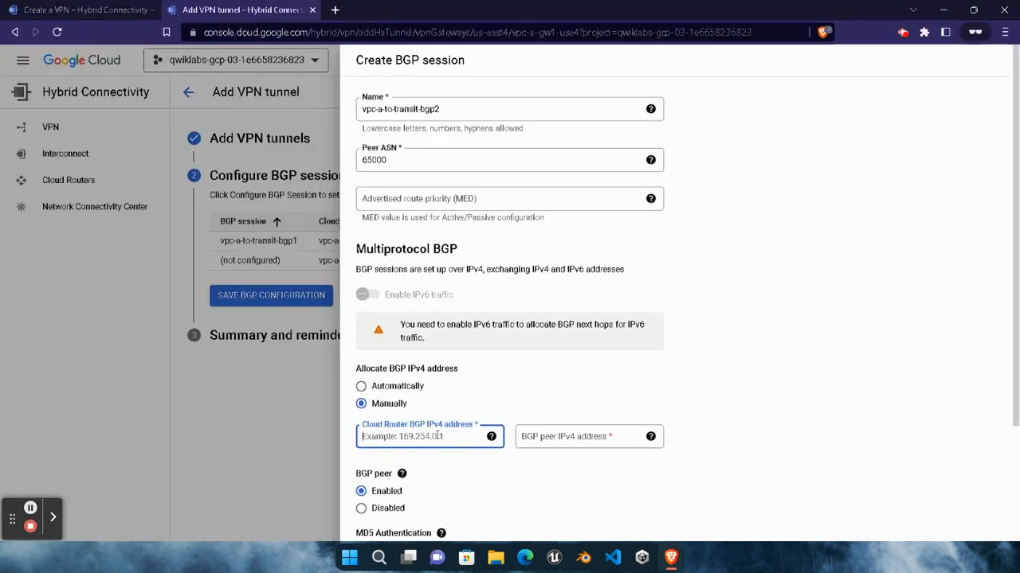
key(ctrl+v)
Set the BGP peer IPv4 address to 169.254.1.5 from the lab instructions and save the second BGP session
mouse_move(671, 558)
click(542, 446)
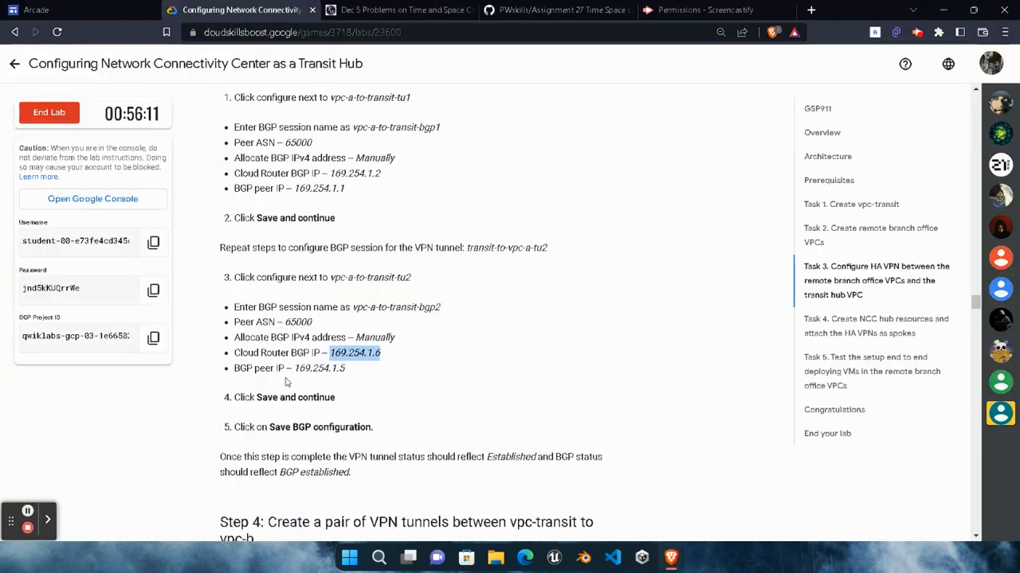
drag(293, 368, 346, 369)
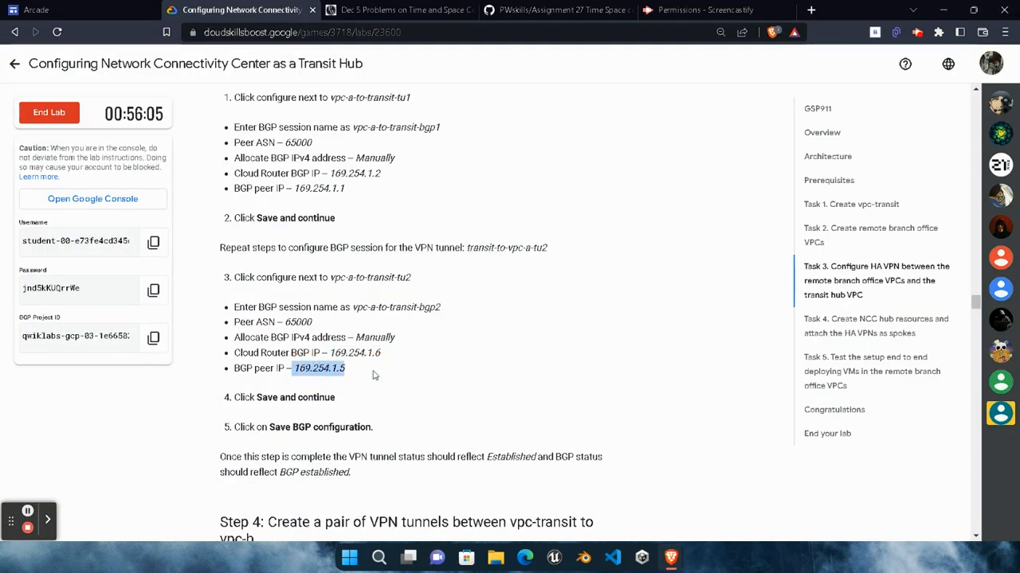
mouse_move(671, 558)
click(820, 414)
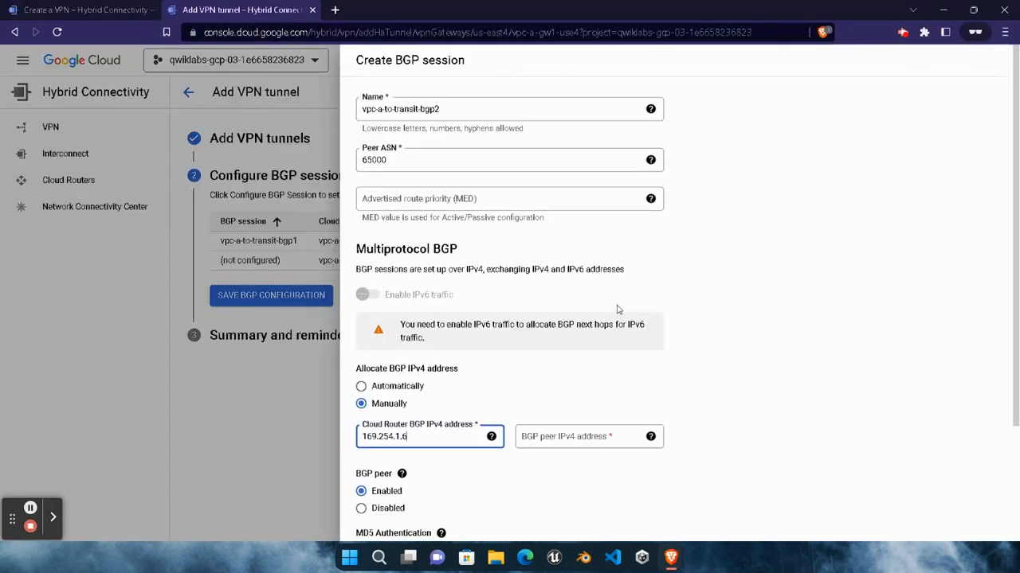
click(588, 441)
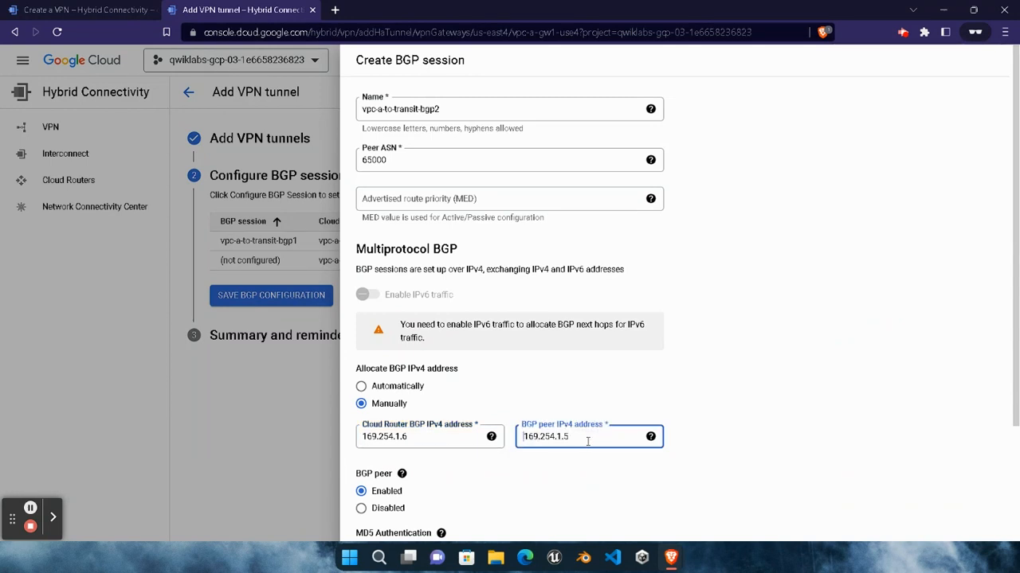
scroll(658, 409, down, 2)
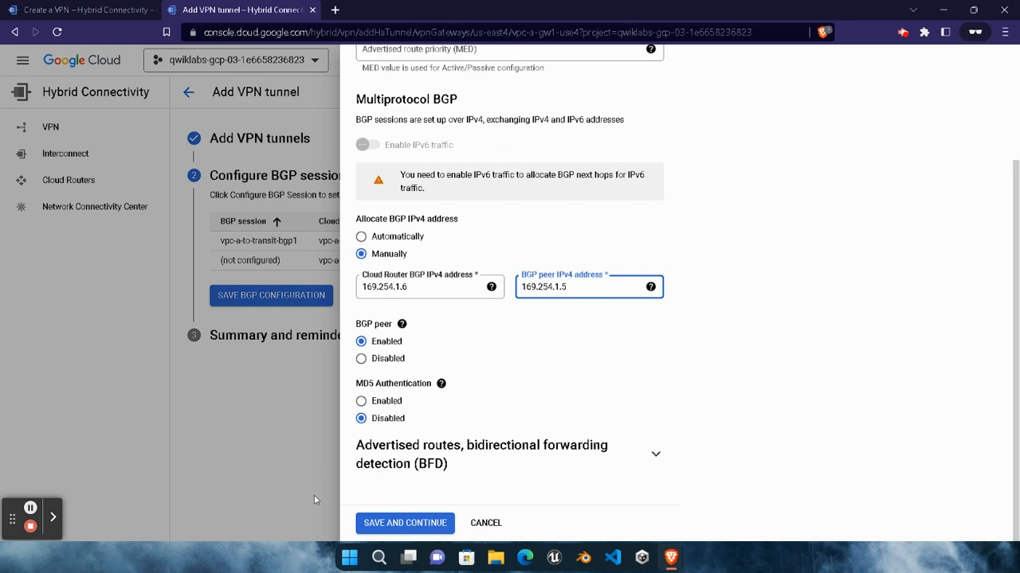
click(369, 524)
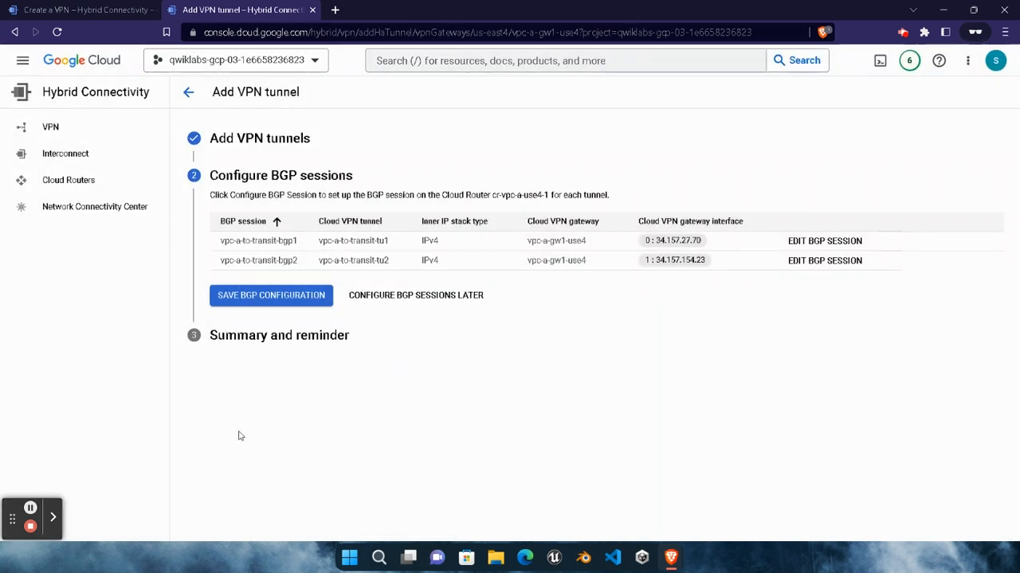
Save the BGP configuration for both vpc-a-to-transit tunnels and finish the tunnel setup from its summary
click(261, 298)
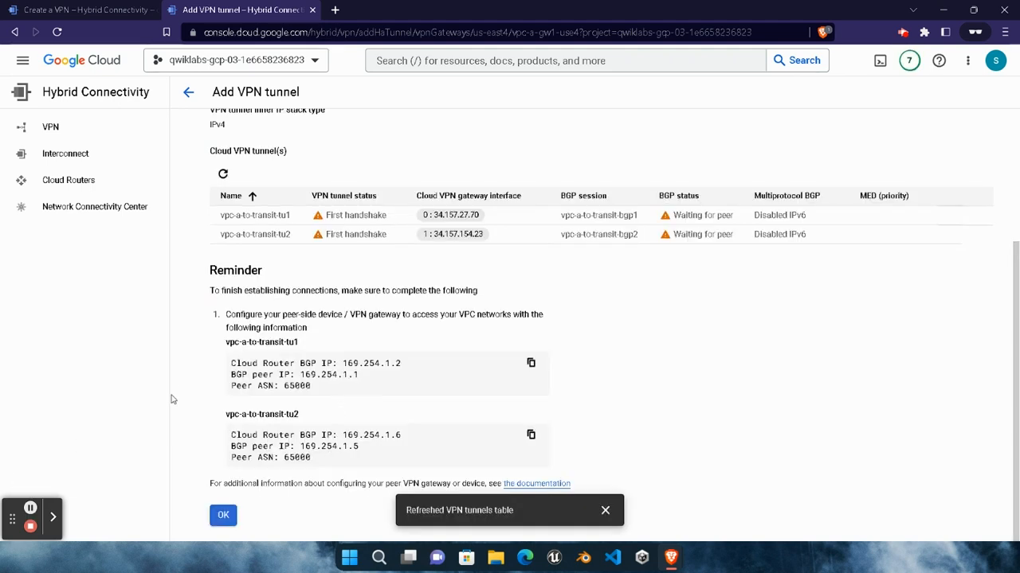
click(606, 511)
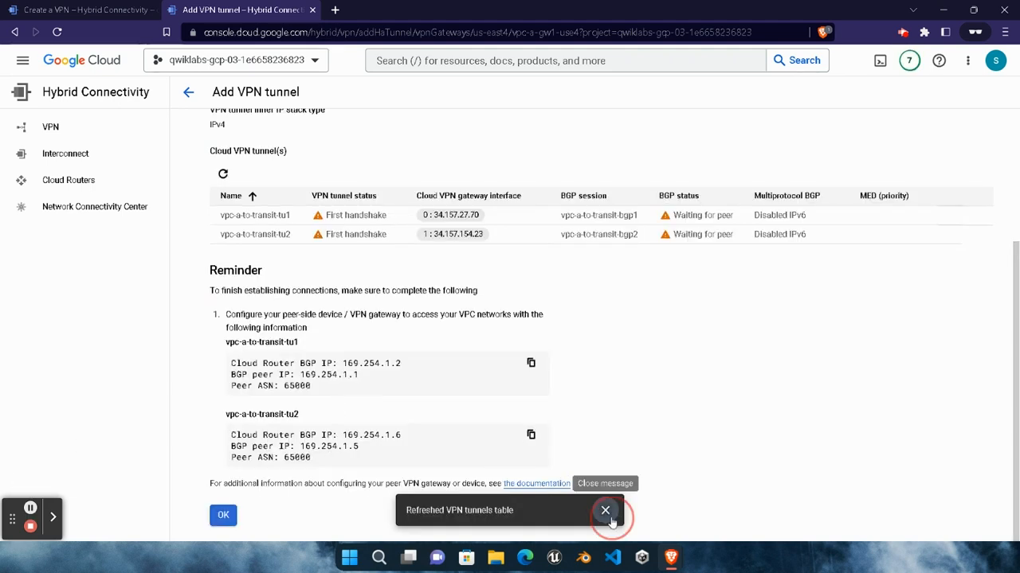
click(234, 517)
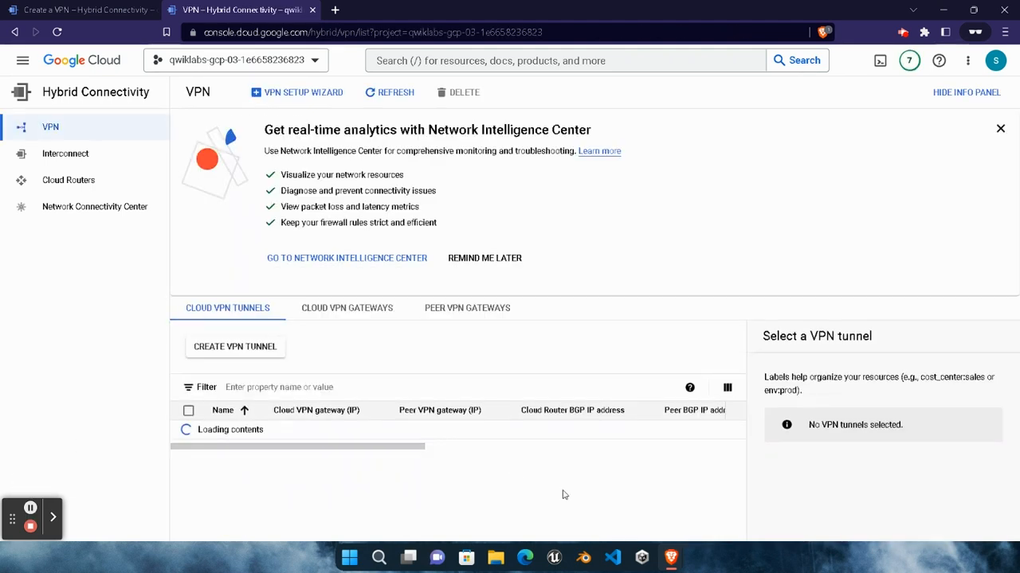
Review the Cloud VPN gateways and the lab's Step 4 instructions for the tunnels between vpc-transit and vpc-b
click(347, 308)
scroll(482, 422, down, 1)
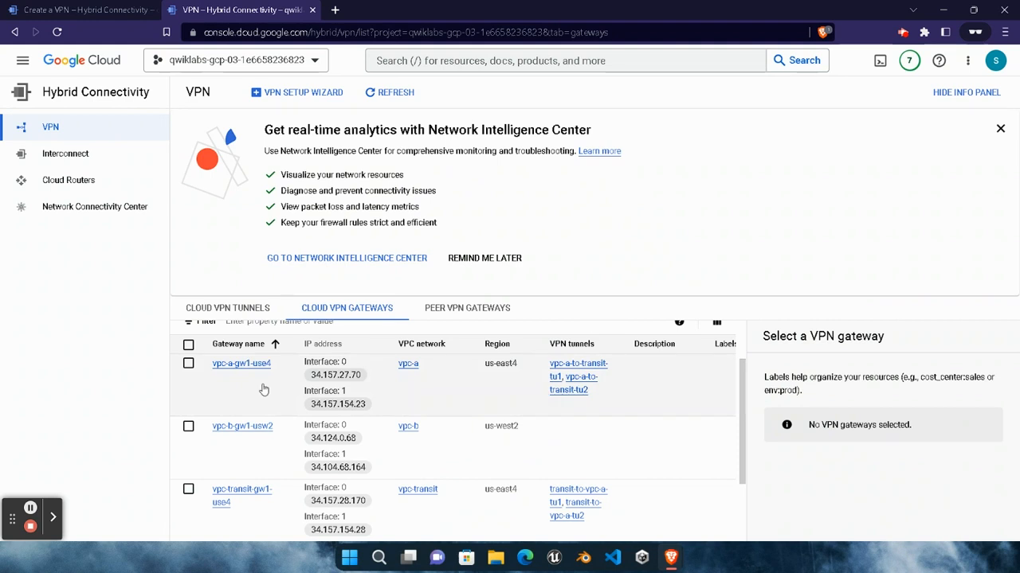
scroll(278, 375, down, 1)
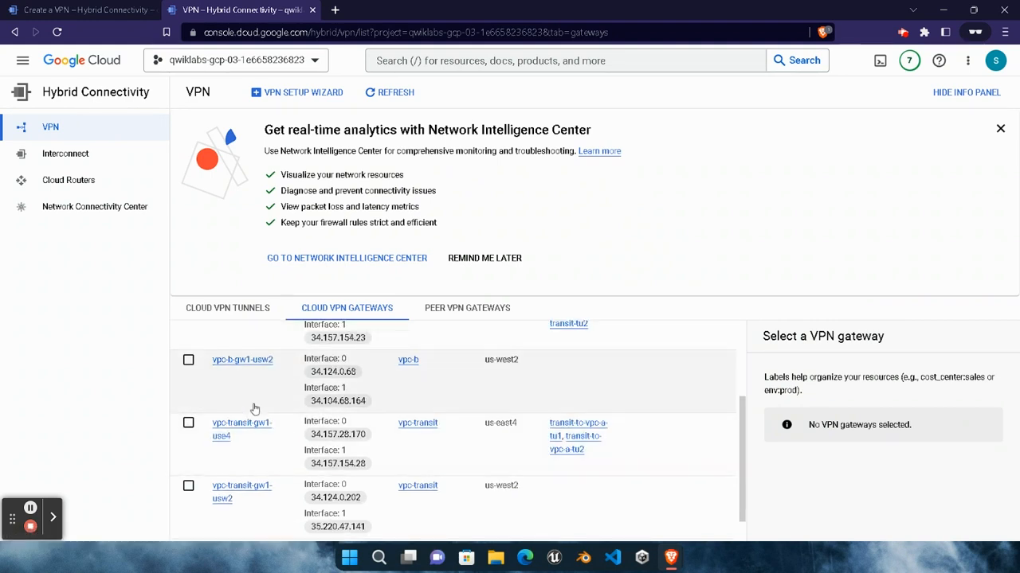
scroll(239, 414, down, 1)
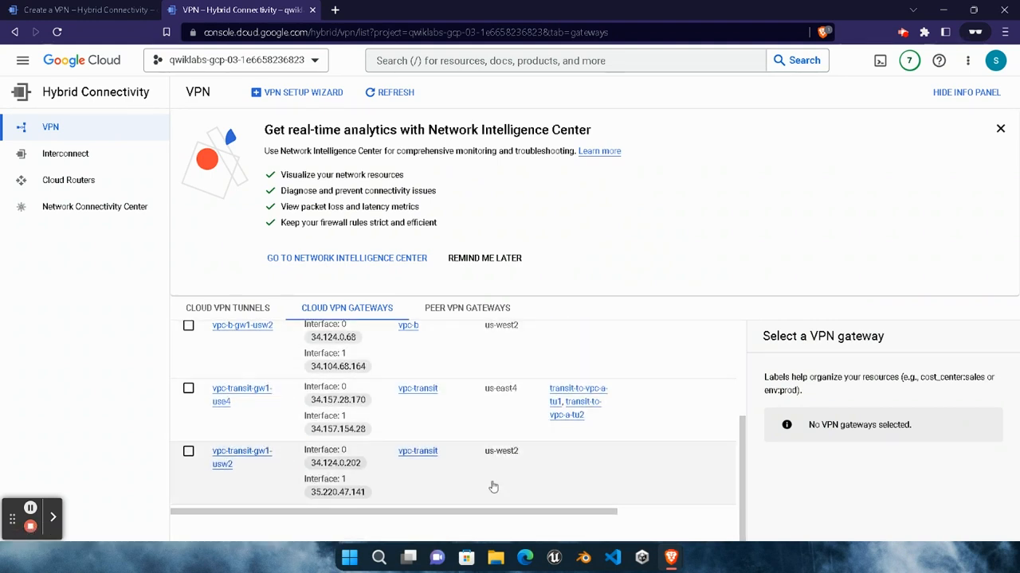
scroll(516, 491, up, 1)
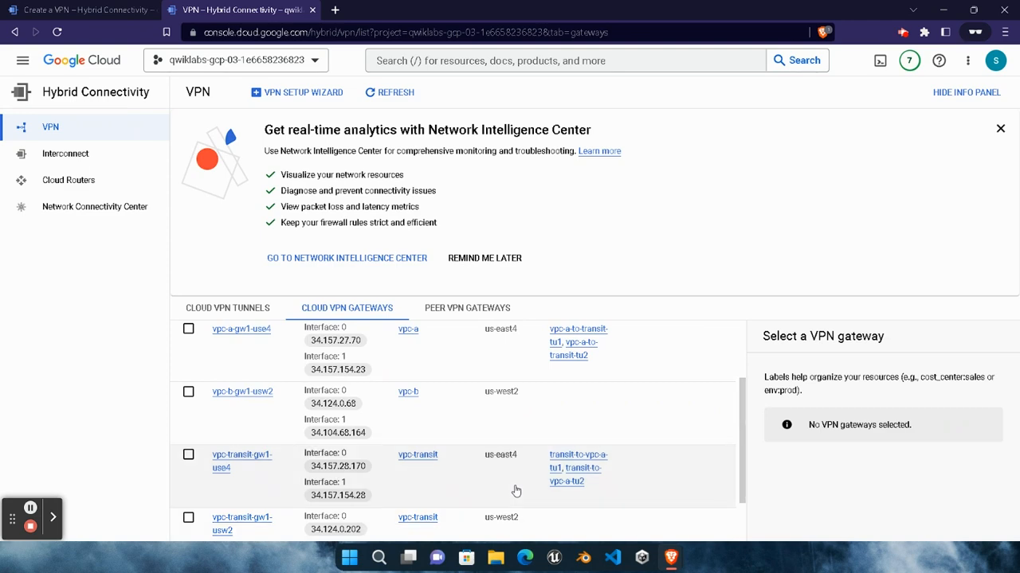
mouse_move(673, 559)
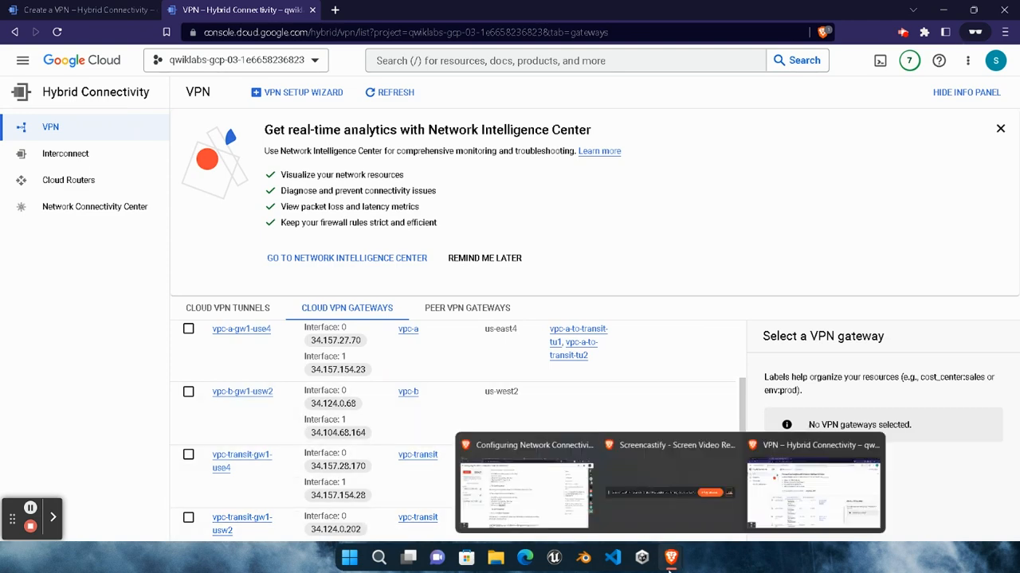
click(568, 524)
scroll(502, 327, down, 3)
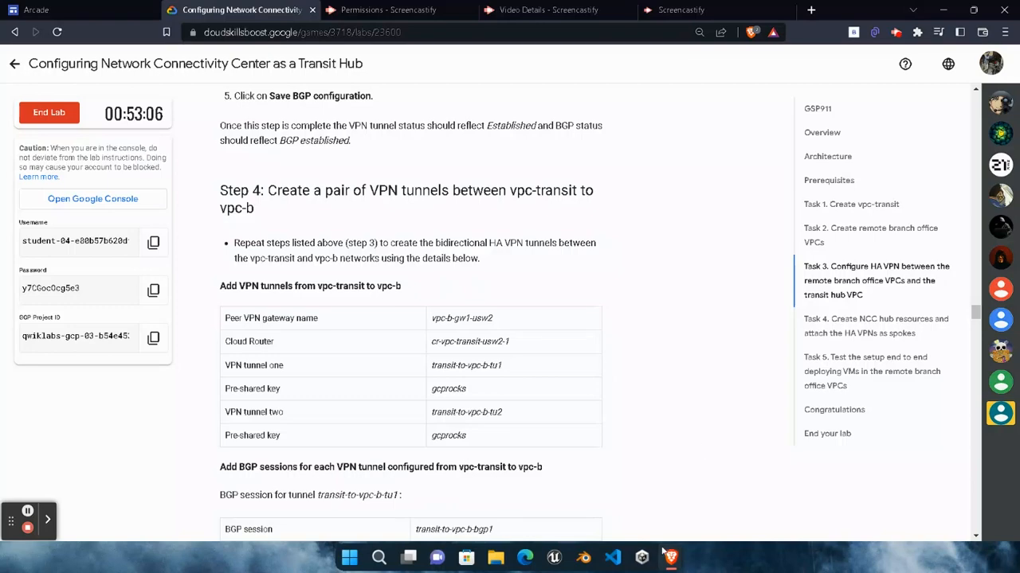
Return to the Google Cloud console and open the vpc-transit-gw1-usw2 gateway to add a VPN tunnel
mouse_move(674, 561)
click(671, 517)
scroll(335, 416, down, 2)
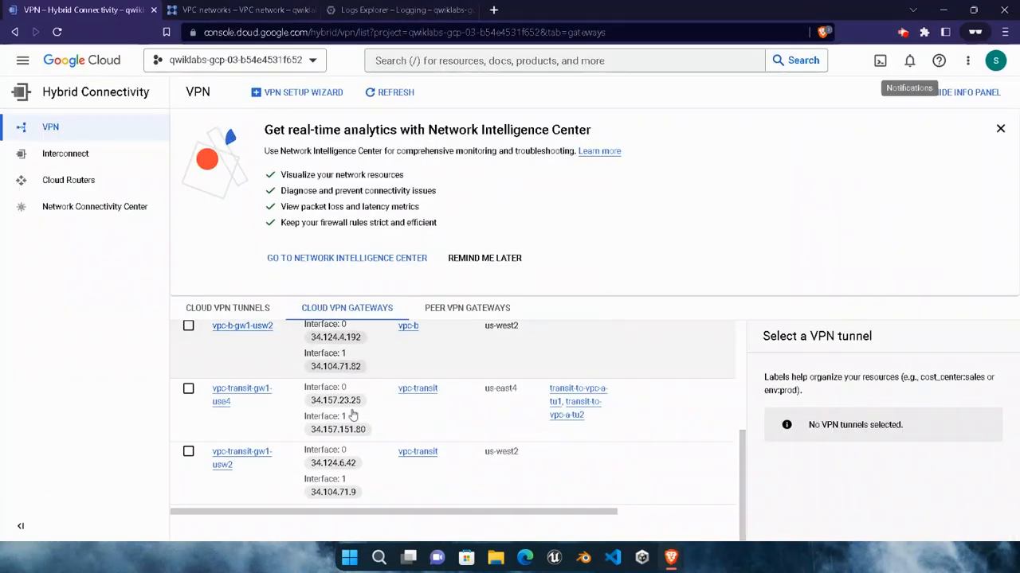
click(236, 460)
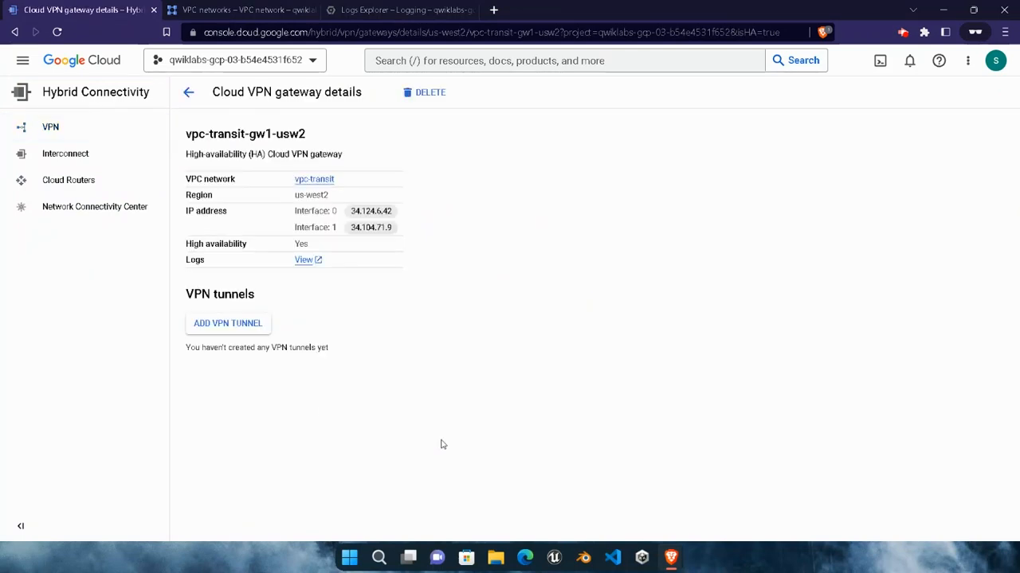
Copy the peer VPN gateway name vpc-b-gw1-usw2 from the lab's Step 4 table and return to the Add VPN tunnel form
mouse_move(671, 557)
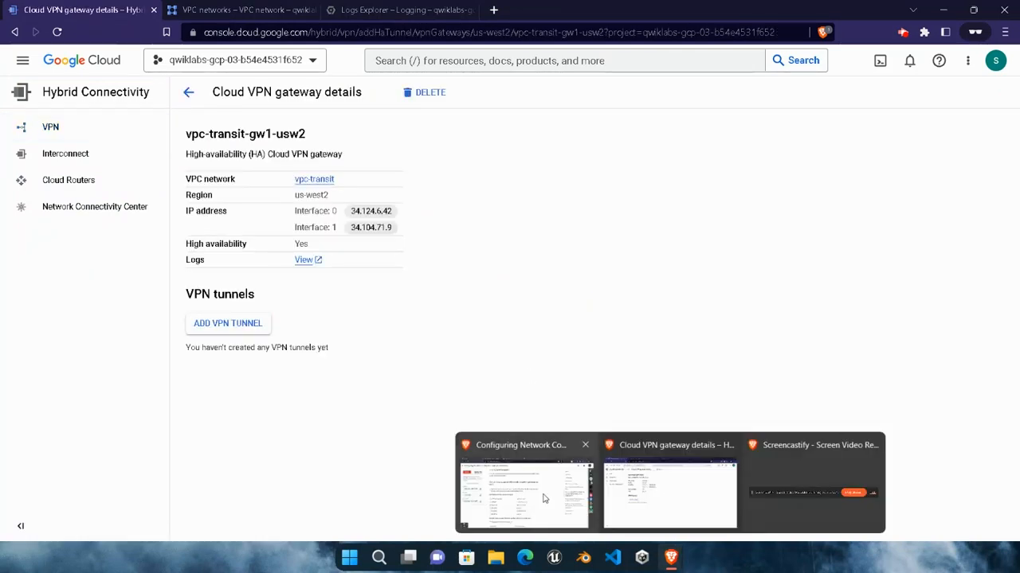
click(525, 478)
drag(503, 320, 433, 318)
key(ctrl+c)
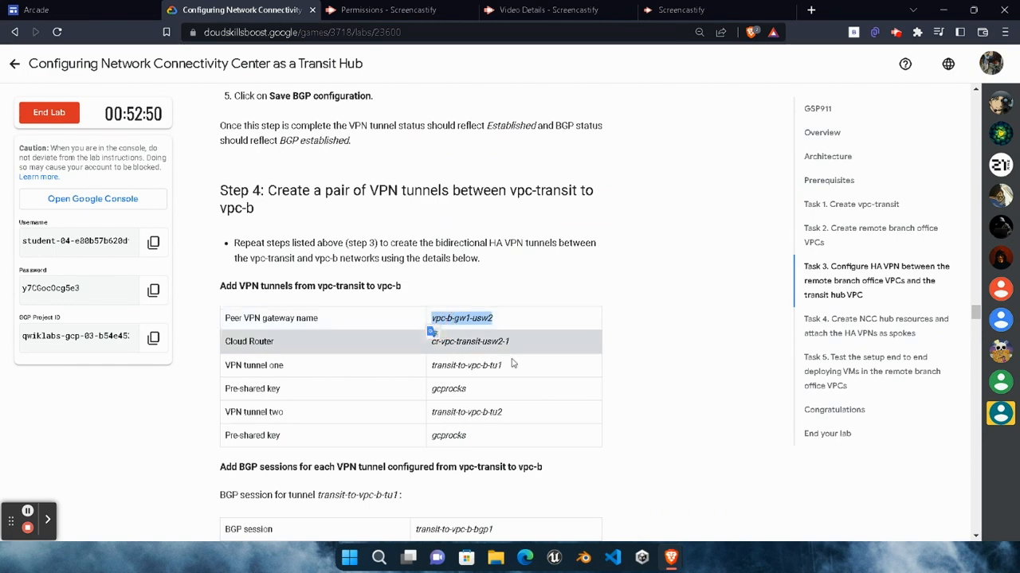
mouse_move(671, 558)
click(669, 494)
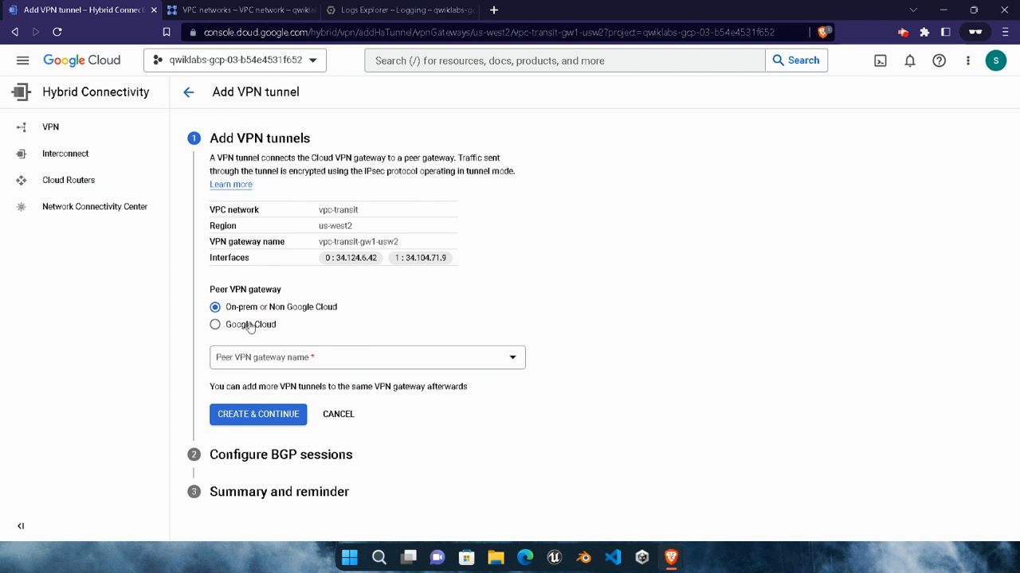
Set the peer VPN gateway to Google Cloud, choose the lab project, and select vpc-b-gw1-usw2 as the peer gateway
click(215, 324)
click(480, 406)
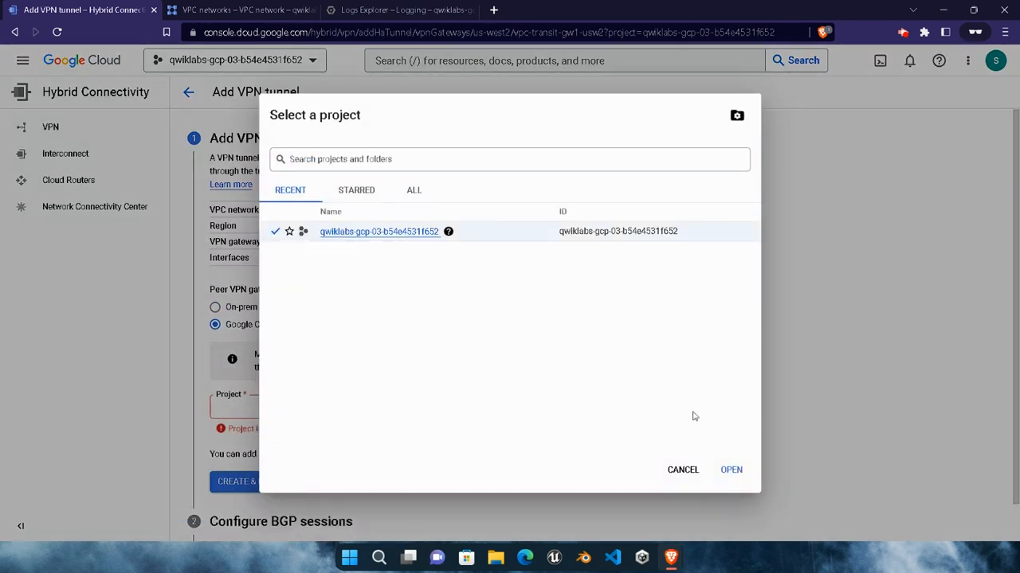
click(398, 233)
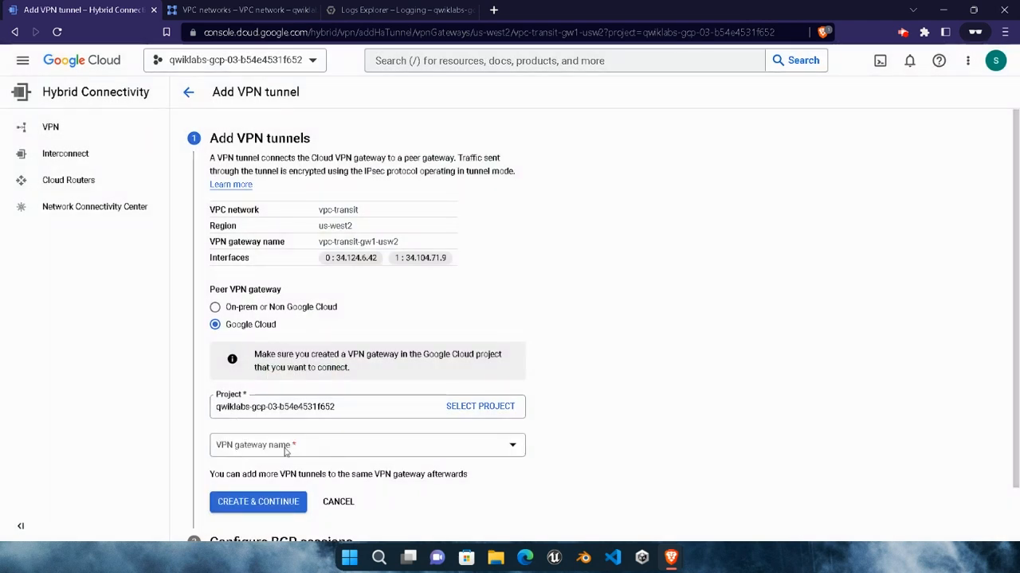
click(286, 451)
key(ctrl+v)
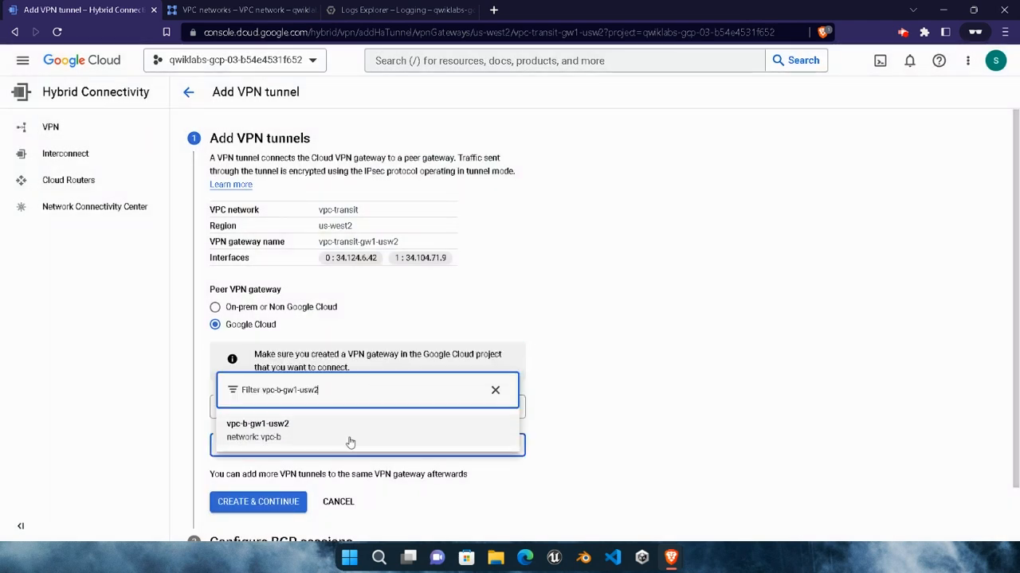
click(349, 442)
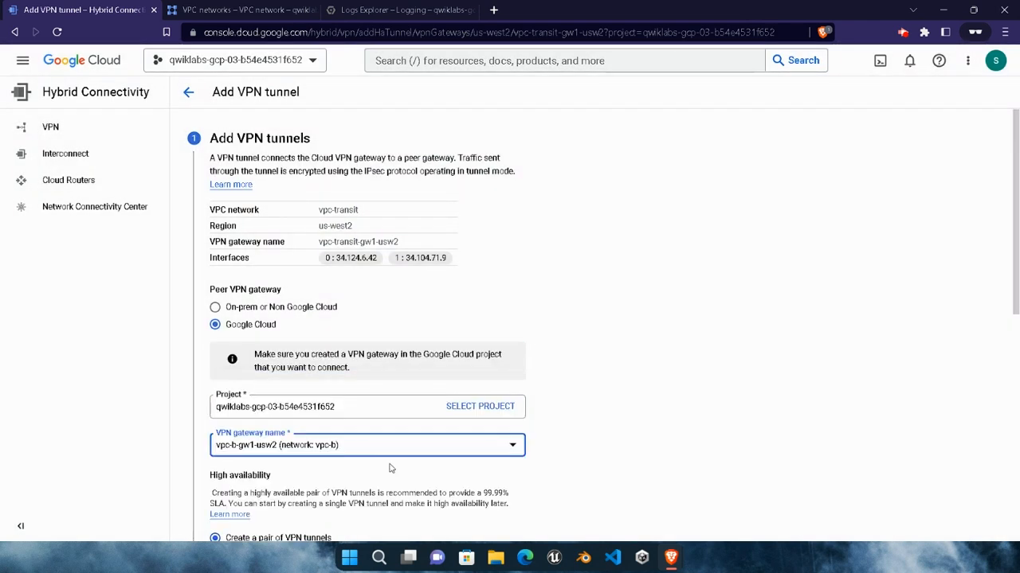
Select cr-vpc-transit-usw2-1 as the Cloud Router for the pair of VPN tunnels
scroll(390, 468, down, 3)
click(239, 434)
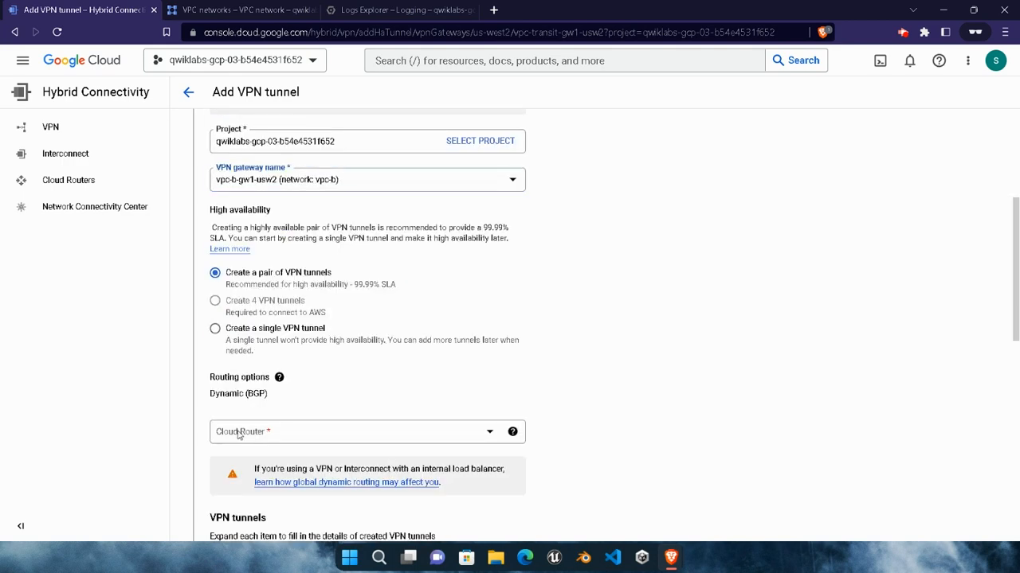
click(277, 510)
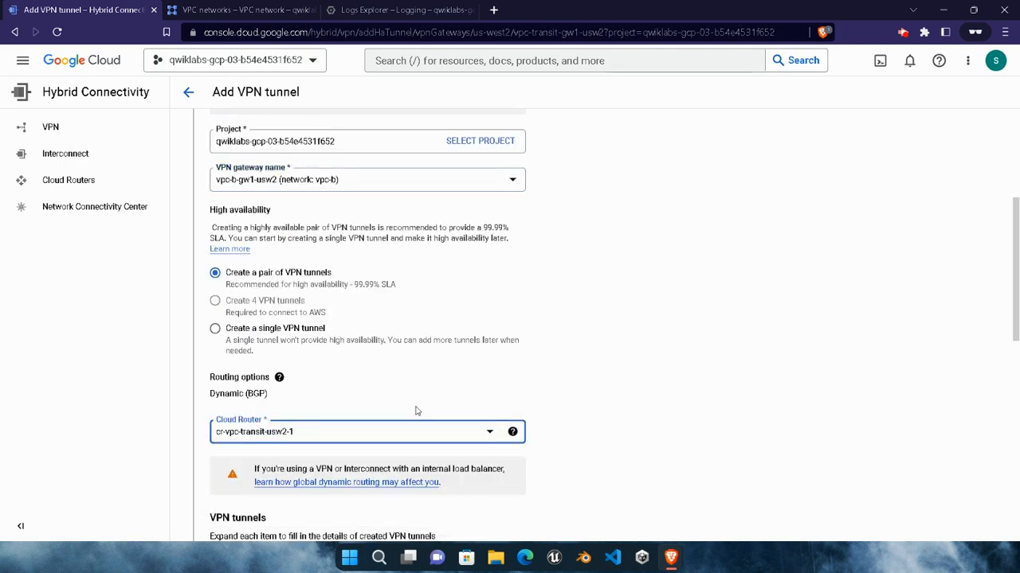
Copy the VPN tunnel one name from the lab's Step 4 table and name the first tunnel transit-to-vpc-b-tu1
scroll(414, 410, down, 5)
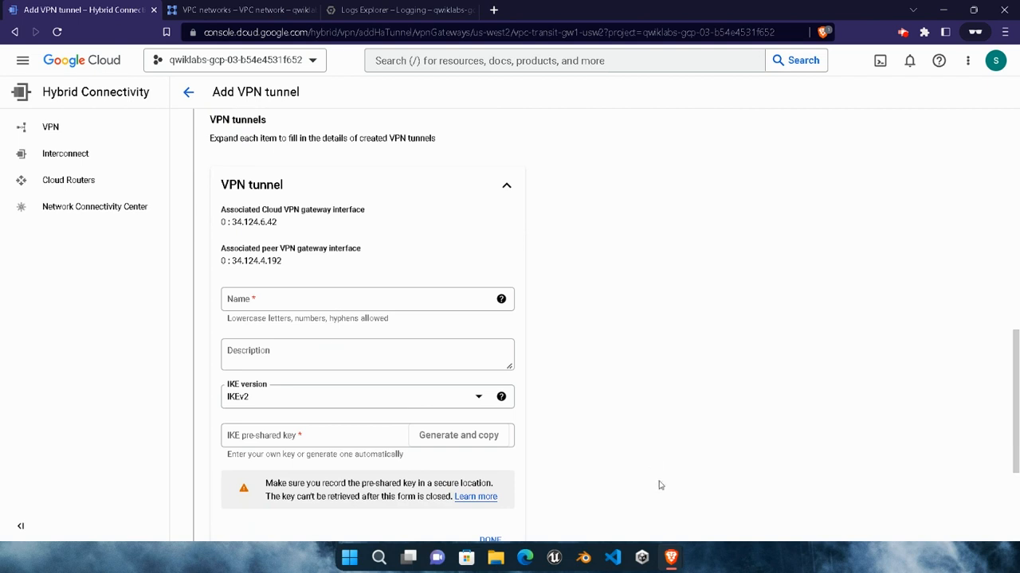
mouse_move(670, 557)
click(528, 493)
click(510, 342)
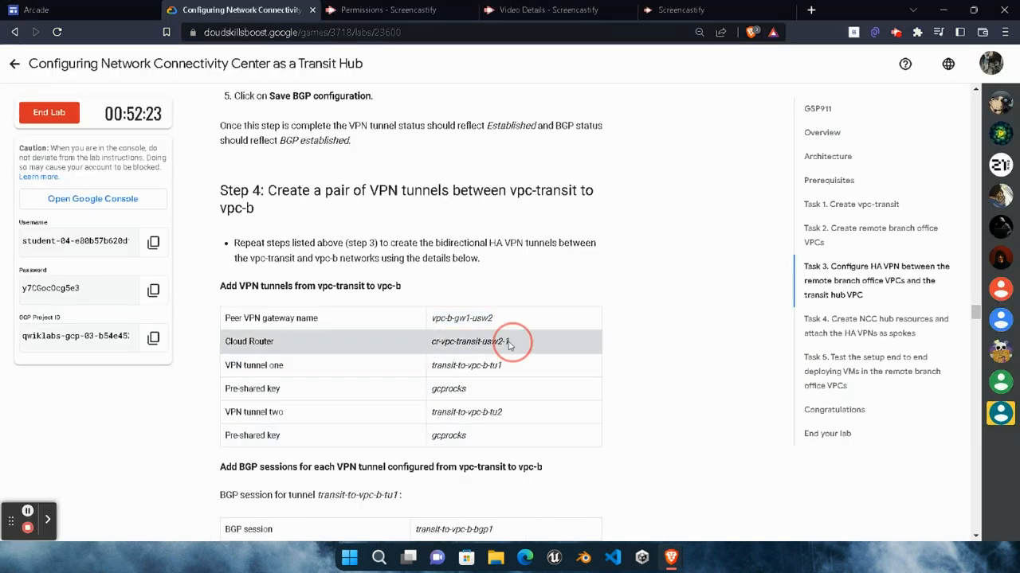
drag(503, 366, 432, 365)
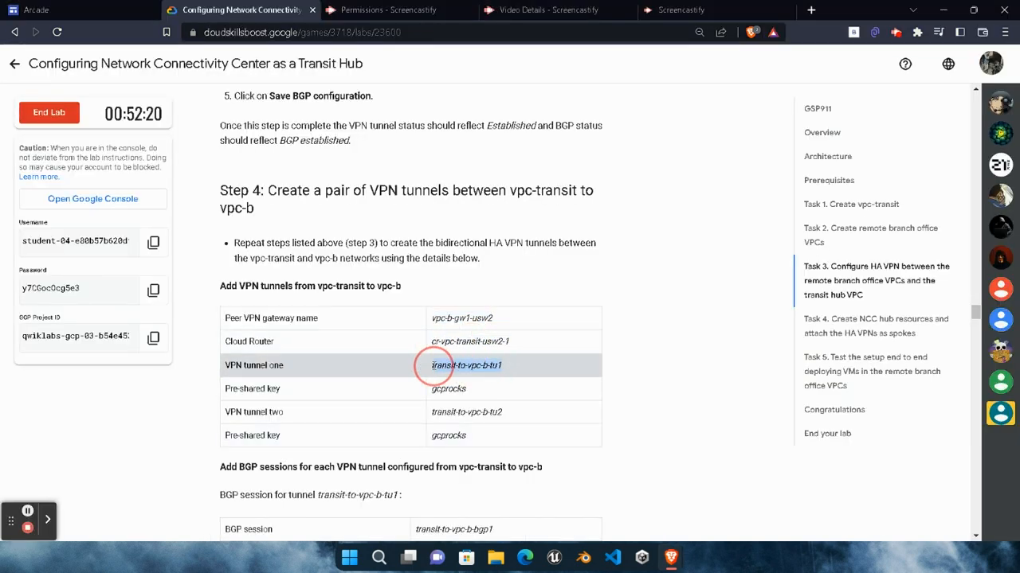
mouse_move(670, 558)
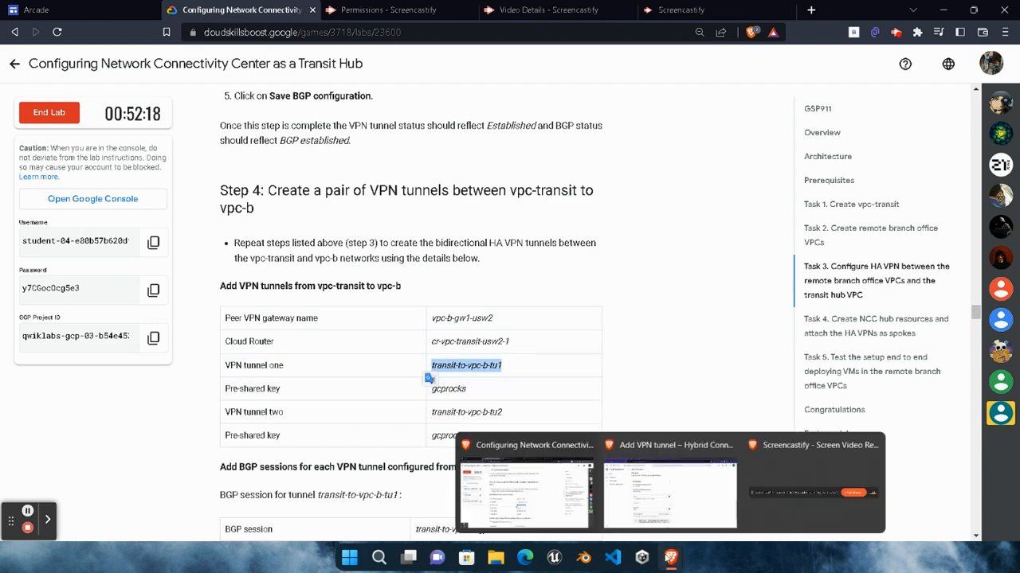
click(723, 499)
click(369, 302)
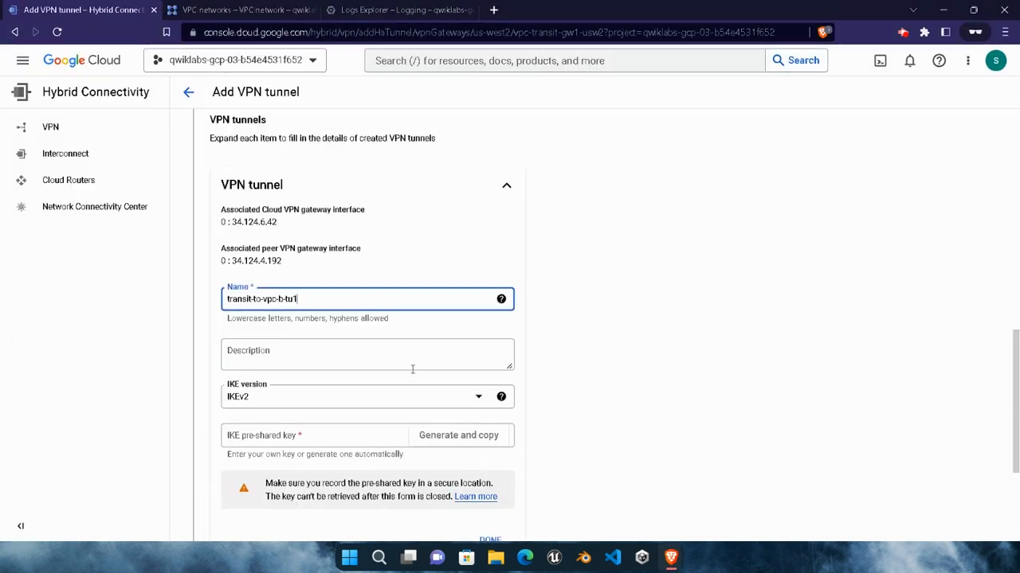
Copy the pre-shared key from the lab table into the first tunnel's IKE pre-shared key and finish that tunnel's details
mouse_move(672, 555)
click(526, 498)
double_click(432, 388)
key(ctrl+c)
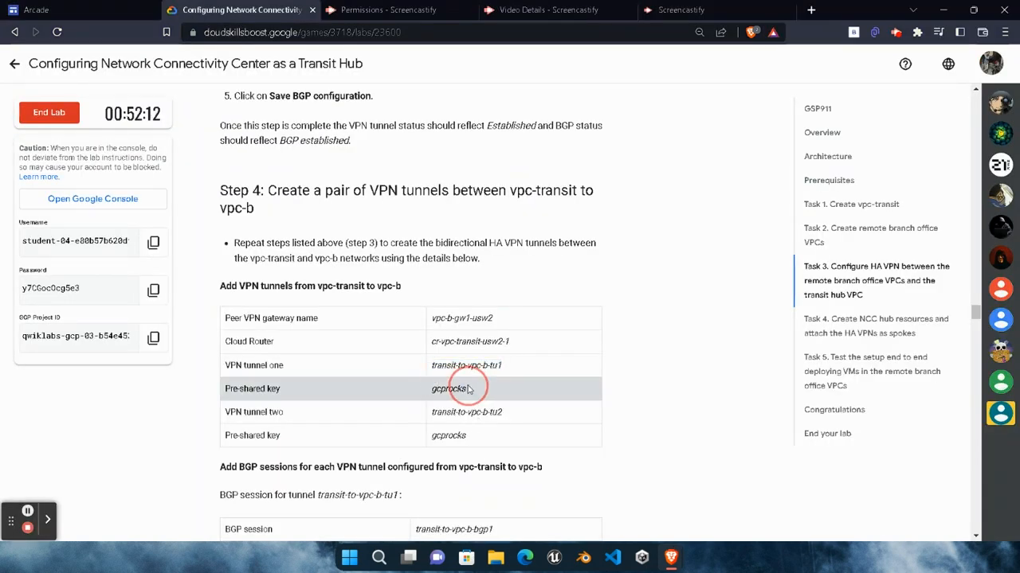
mouse_move(671, 556)
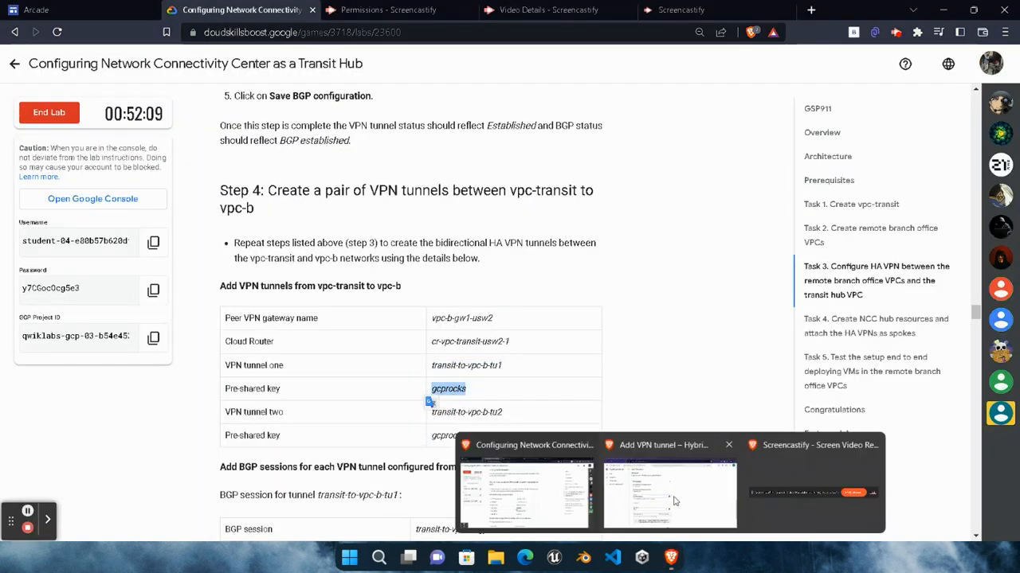
click(722, 500)
click(346, 430)
key(ctrl+v)
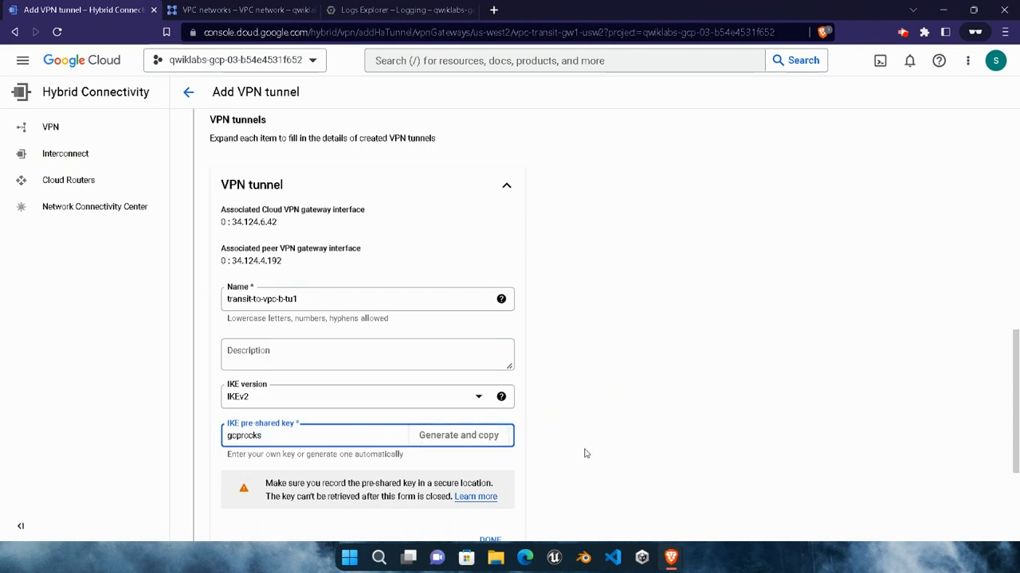
scroll(585, 453, down, 3)
click(494, 406)
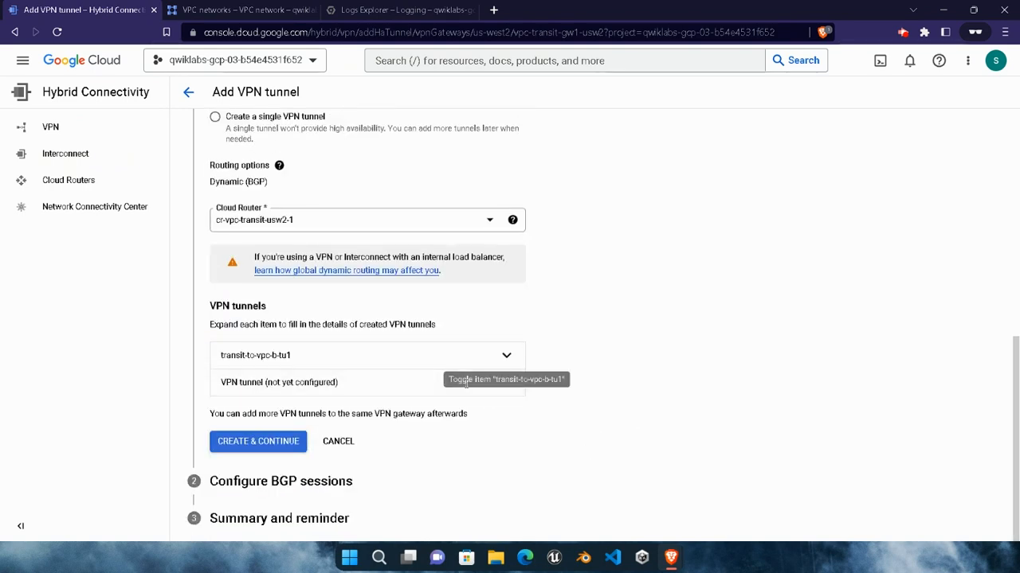
Open the second, unconfigured tunnel and name it transit-to-vpc-b-tu2, copied from the lab table
click(507, 383)
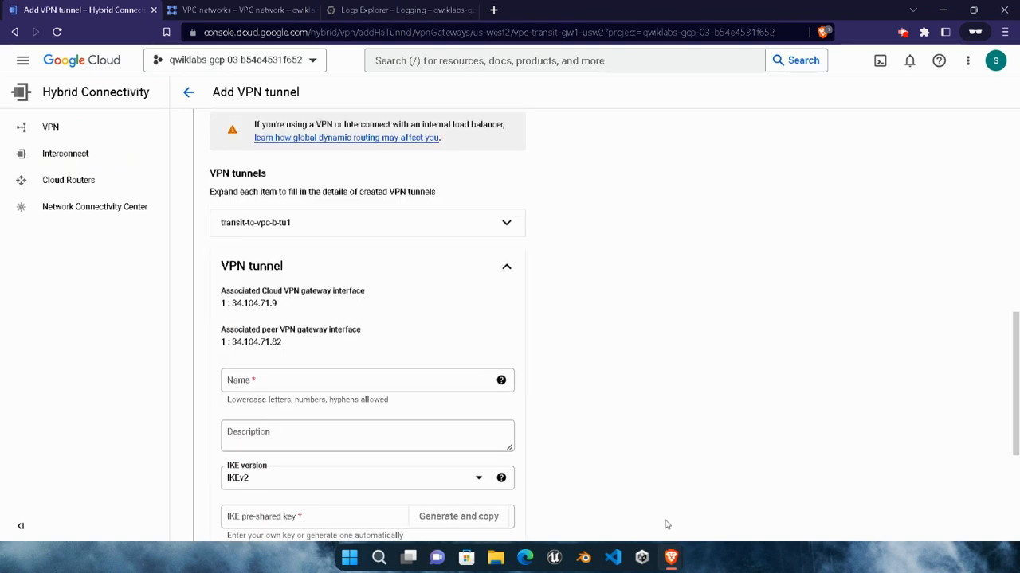
mouse_move(671, 557)
click(522, 482)
scroll(456, 426, down, 2)
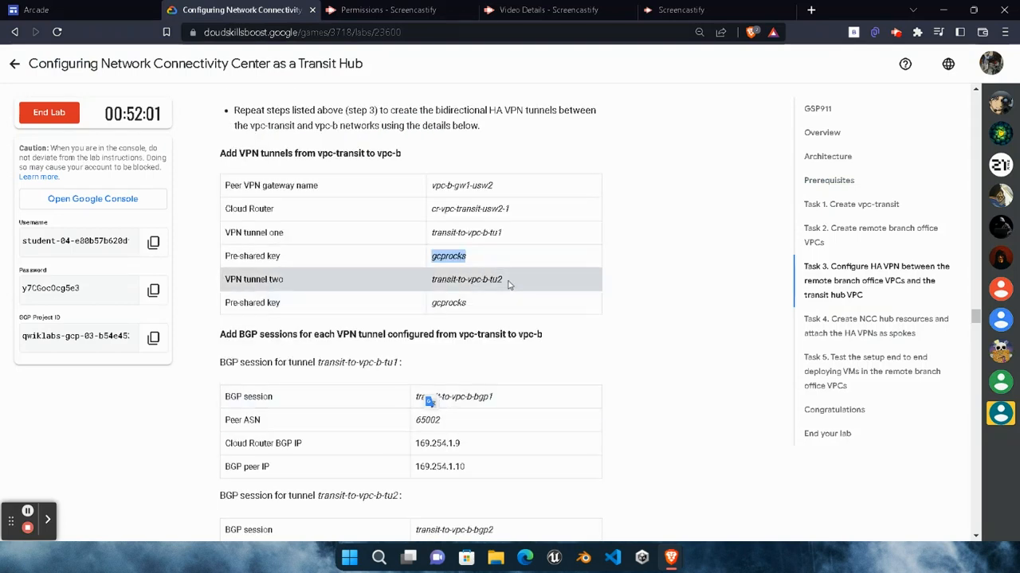
drag(505, 280, 434, 281)
mouse_move(671, 557)
click(621, 478)
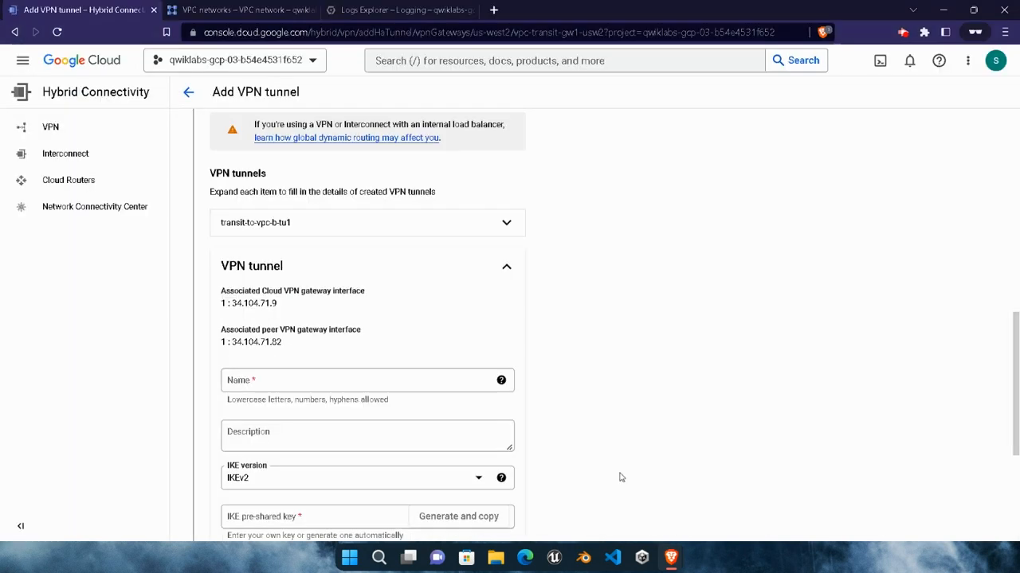
click(349, 375)
text(transit-to-vpc-b-tu2)
scroll(629, 486, down, 1)
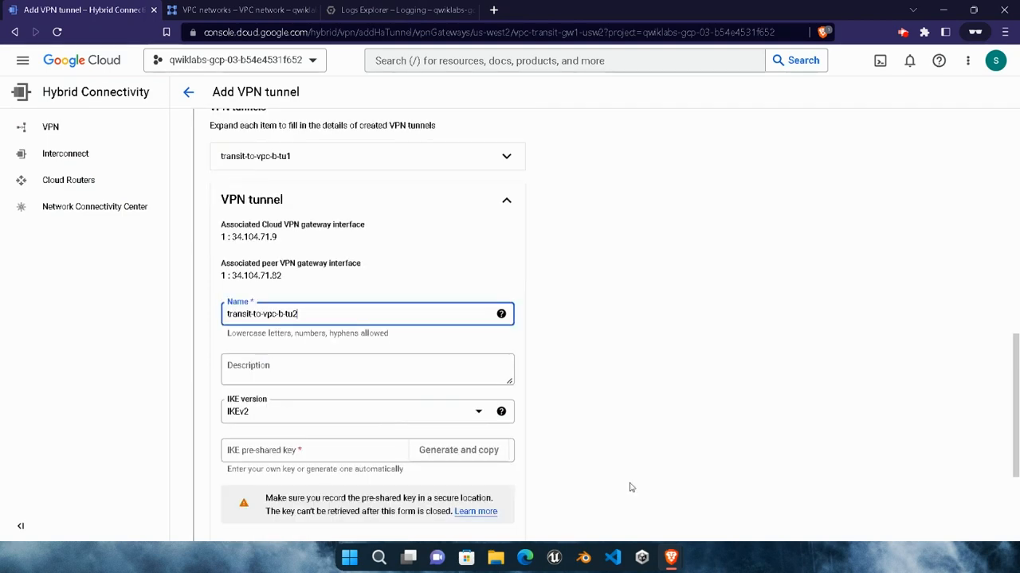
Enter the lab's IKE pre-shared key for the second tunnel without leading spaces, and create both VPN tunnels
mouse_move(670, 558)
click(528, 489)
drag(469, 303, 423, 309)
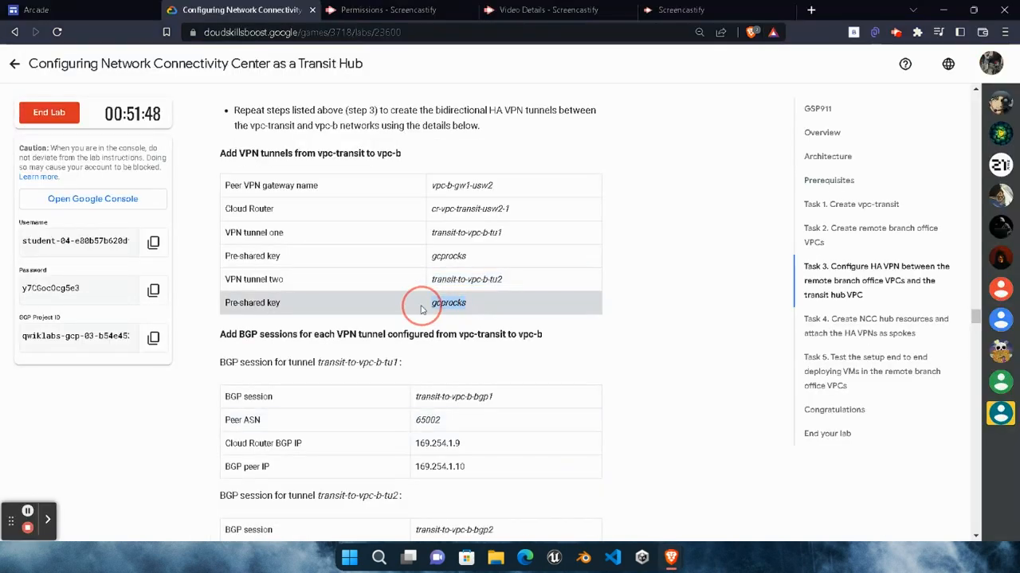
click(679, 500)
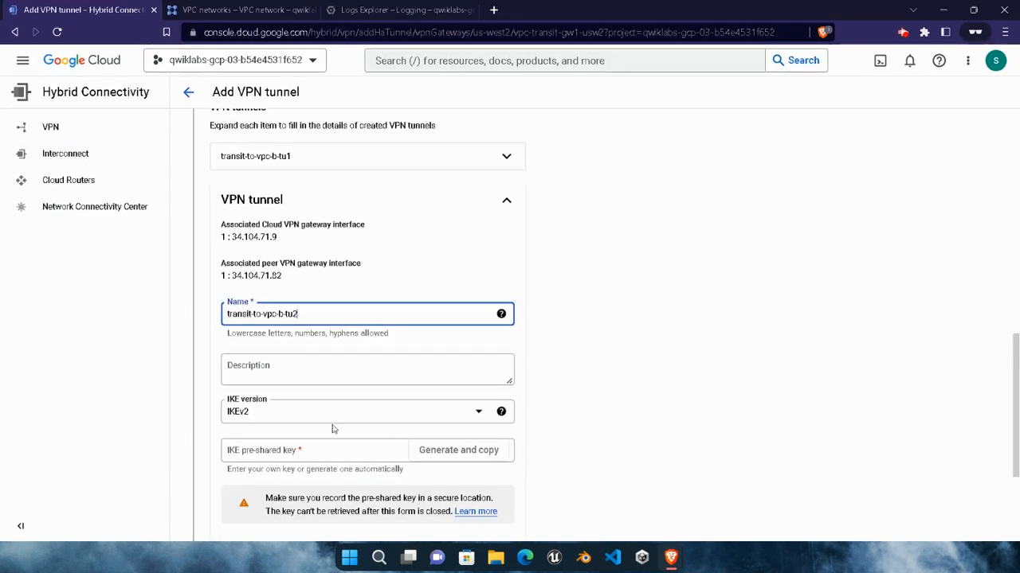
click(335, 452)
scroll(396, 414, down, 1)
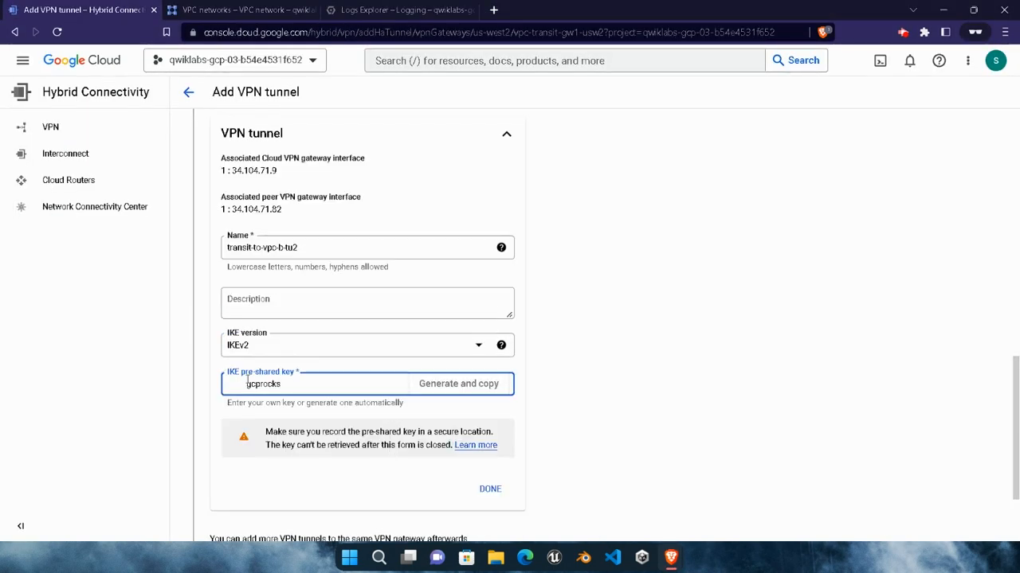
drag(245, 383, 218, 387)
key(BackSpace)
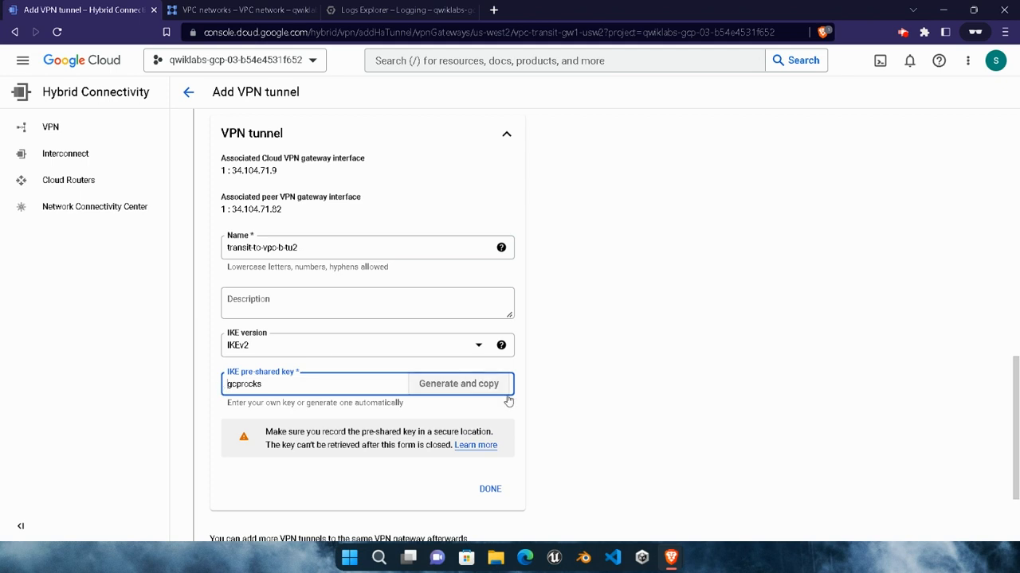
click(490, 485)
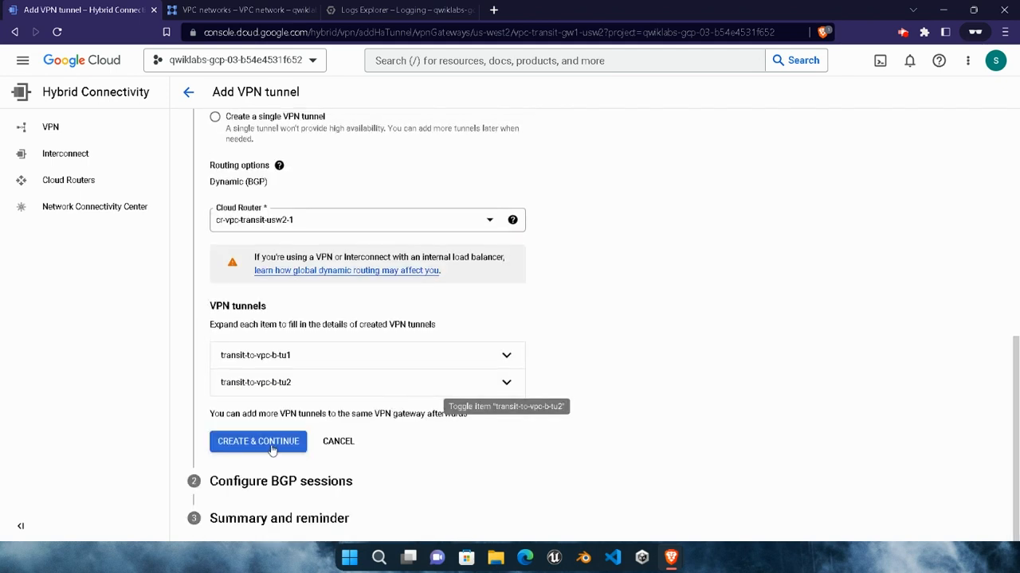
click(271, 450)
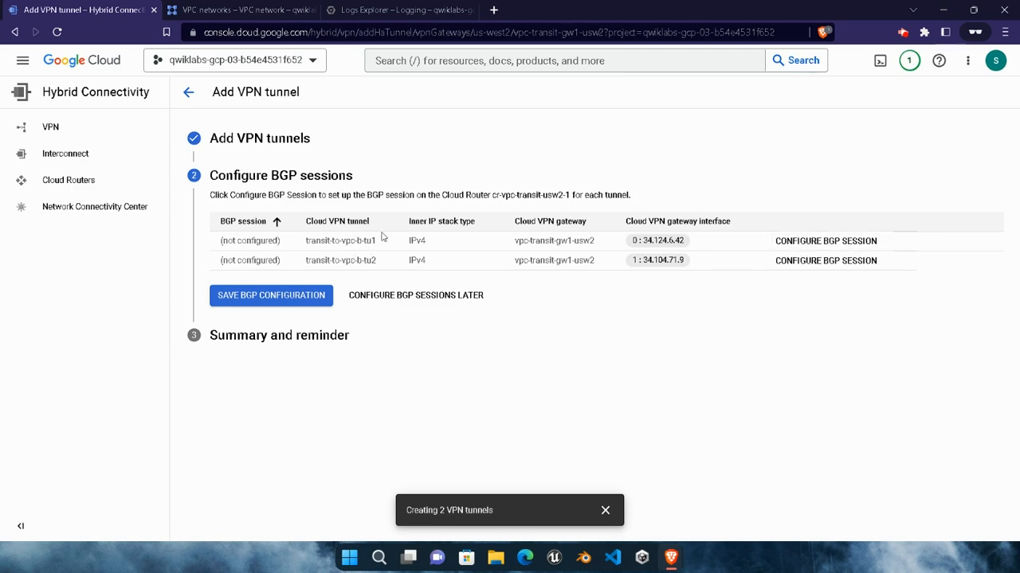
Start configuring the BGP session for transit-to-vpc-b-tu1 and name it transit-to-vpc-b-bgp1, copied from the lab table
click(826, 240)
mouse_move(671, 556)
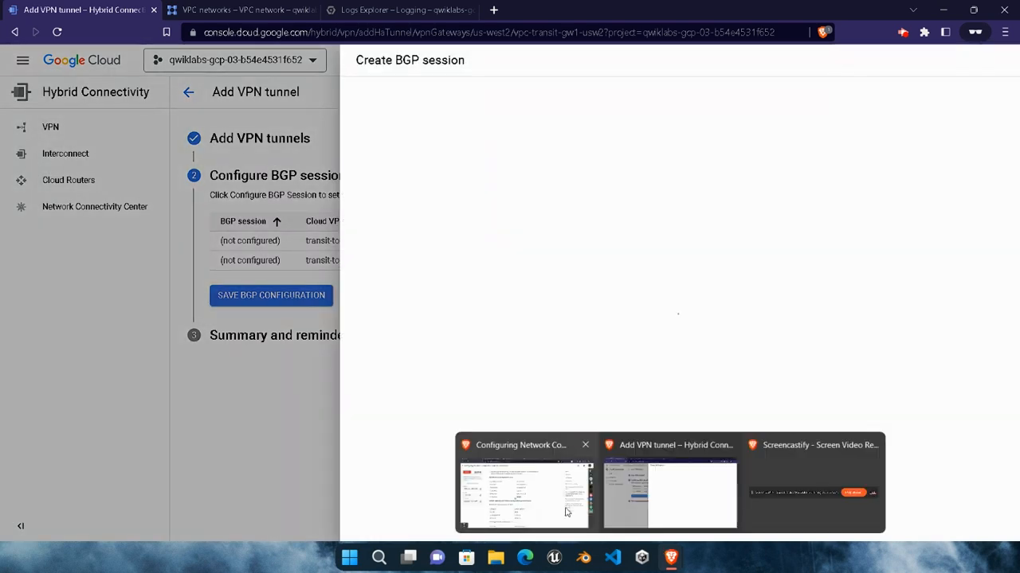
click(565, 512)
scroll(466, 321, down, 5)
click(494, 263)
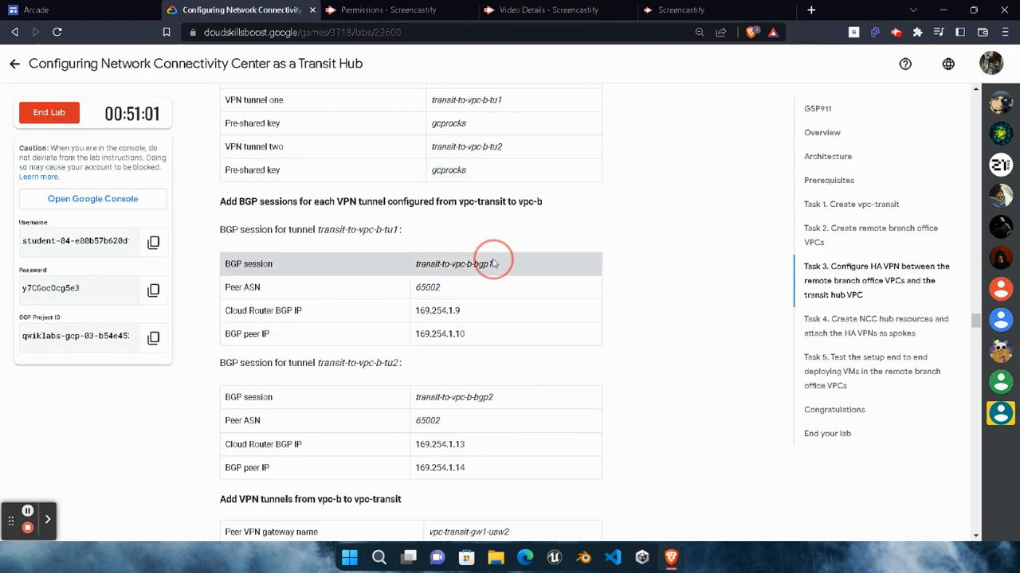
drag(494, 264, 415, 264)
key(ctrl+c)
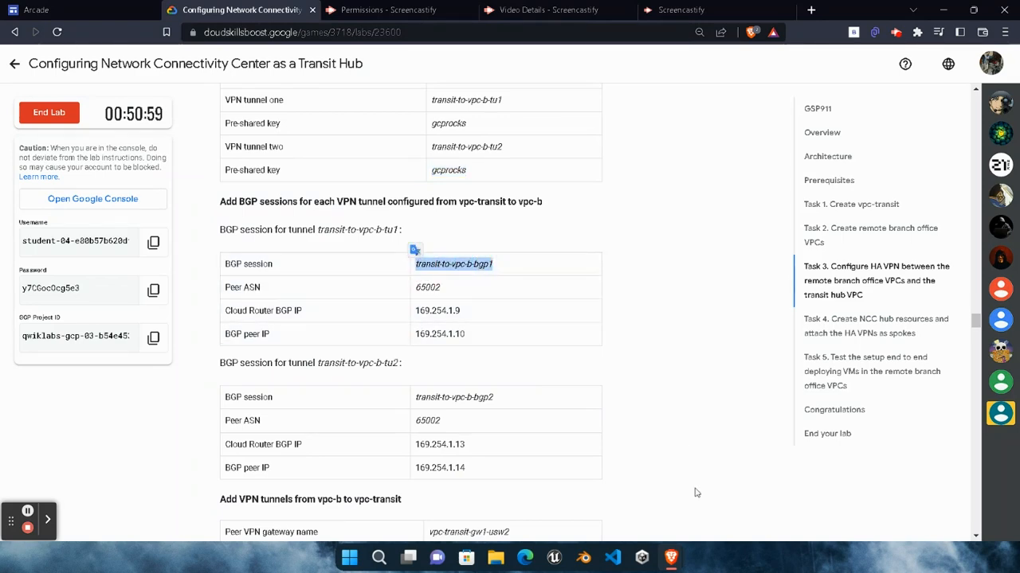
mouse_move(671, 556)
click(562, 486)
click(542, 108)
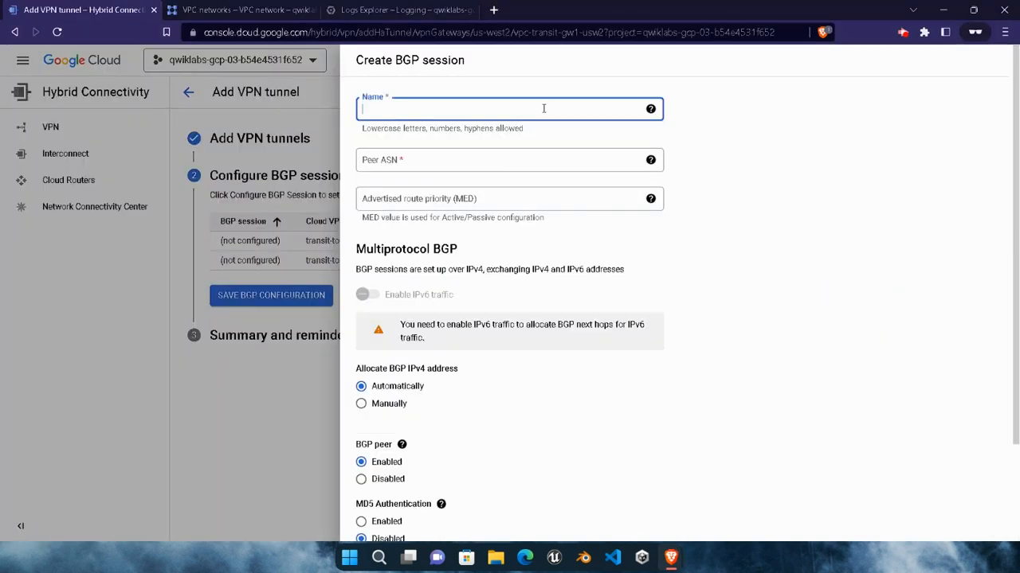
key(ctrl+v)
Copy the Cloud Router BGP IP 169.254.1.9 from the lab table and set the session's peer ASN to 65002
mouse_move(670, 556)
click(525, 490)
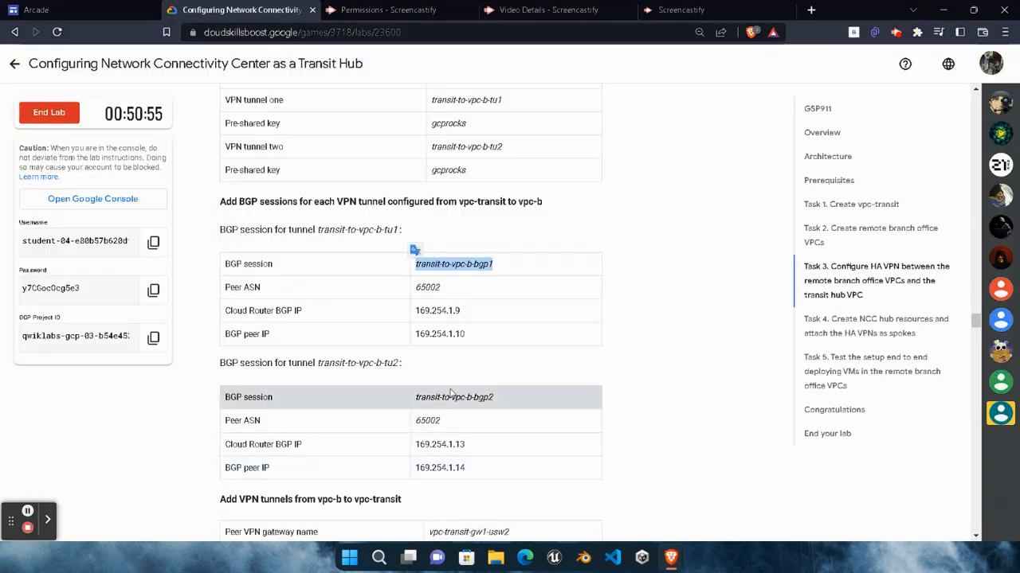
drag(470, 317, 390, 310)
key(ctrl+c)
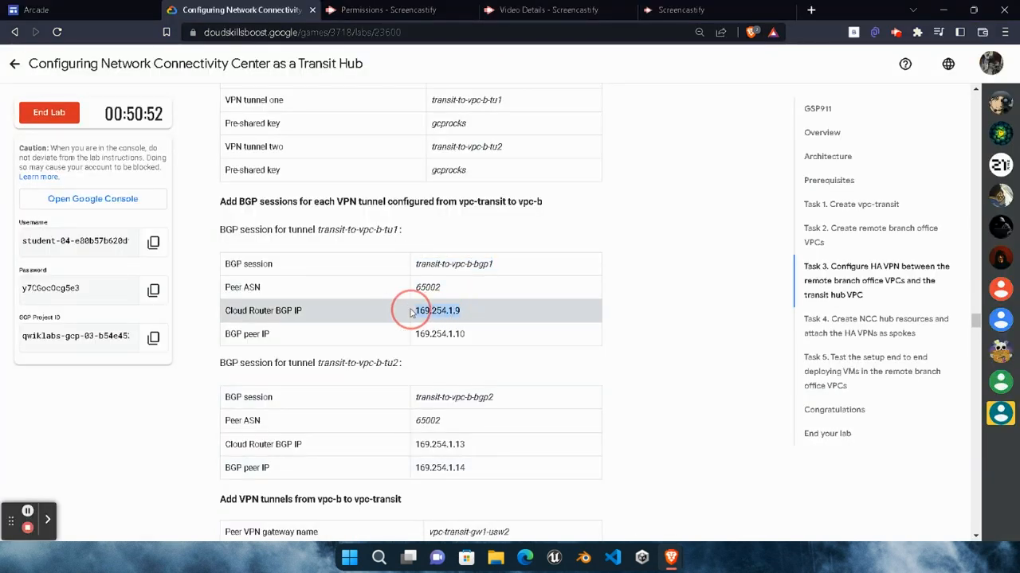
mouse_move(673, 556)
click(677, 478)
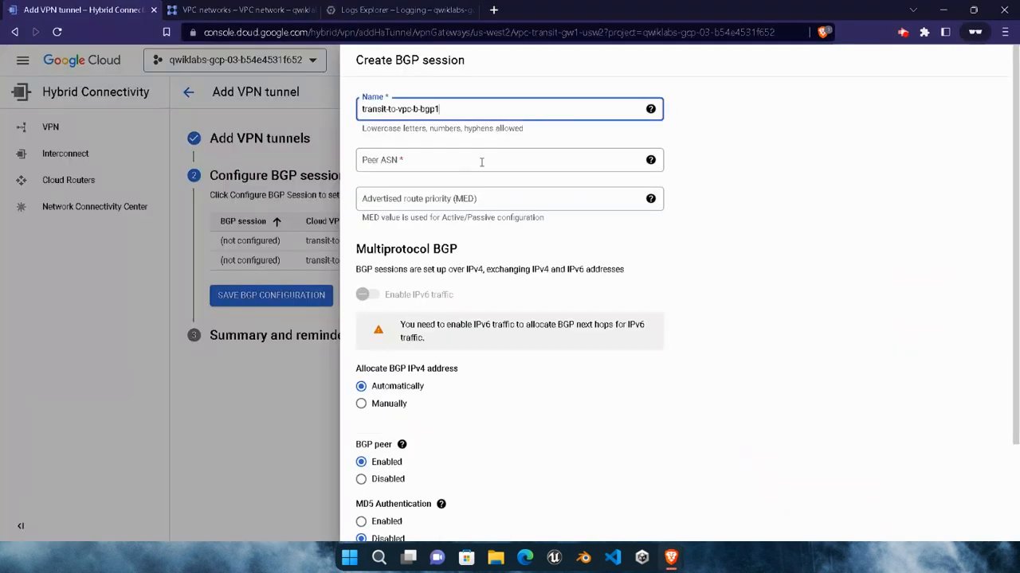
click(481, 161)
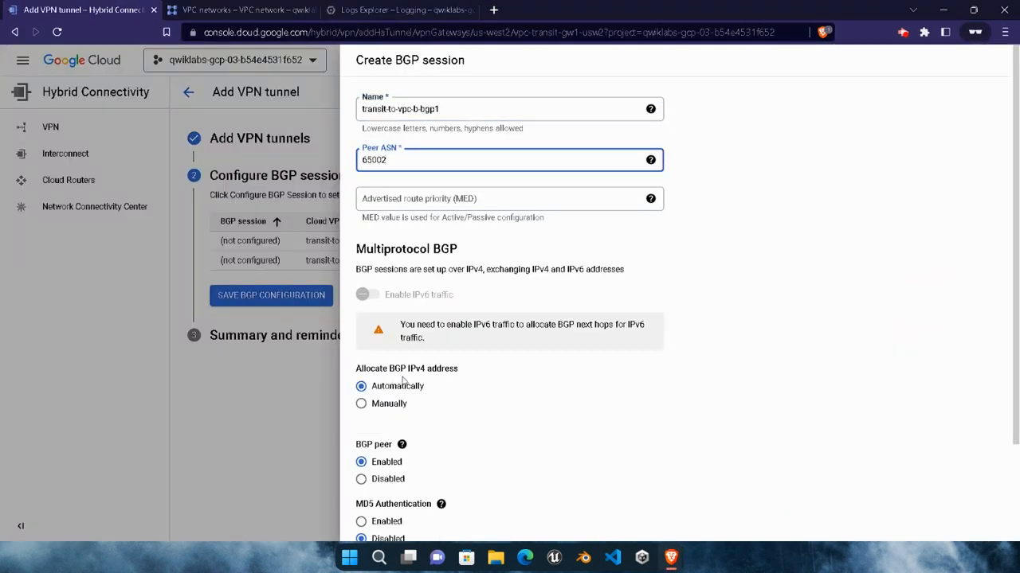
Allocate the BGP IPv4 address manually, with 169.254.1.9 as the Cloud Router BGP IPv4 address
click(388, 405)
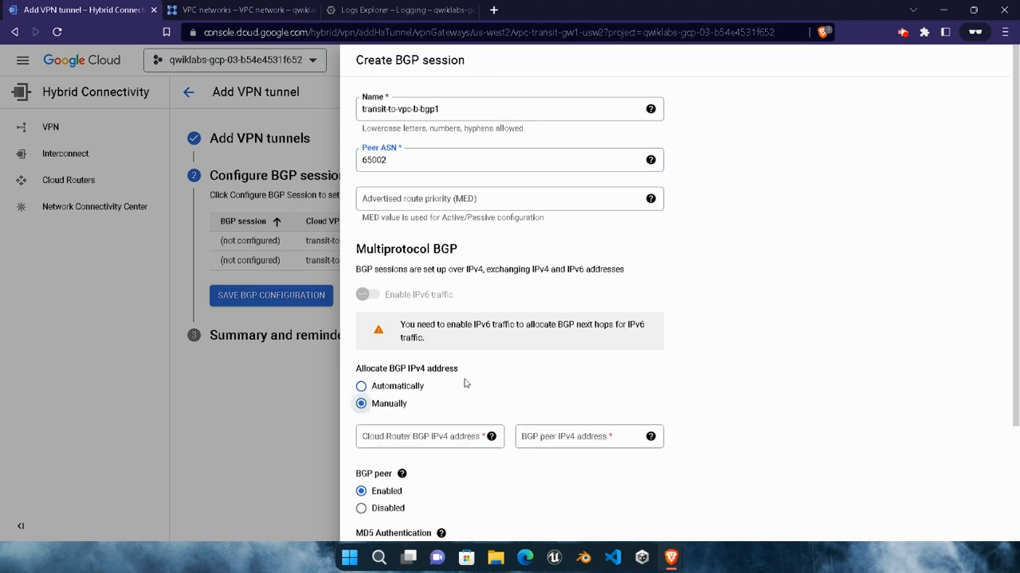
scroll(435, 332, down, 2)
click(456, 303)
key(ctrl+v)
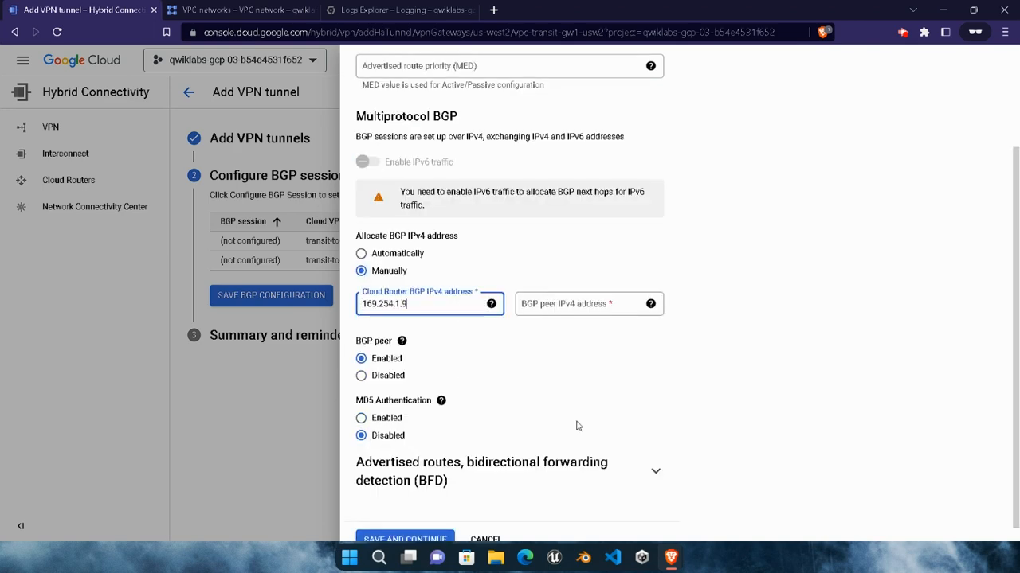
Set the BGP peer IPv4 address to 169.254.1.10 from the lab table and save the first BGP session
mouse_move(673, 556)
click(510, 488)
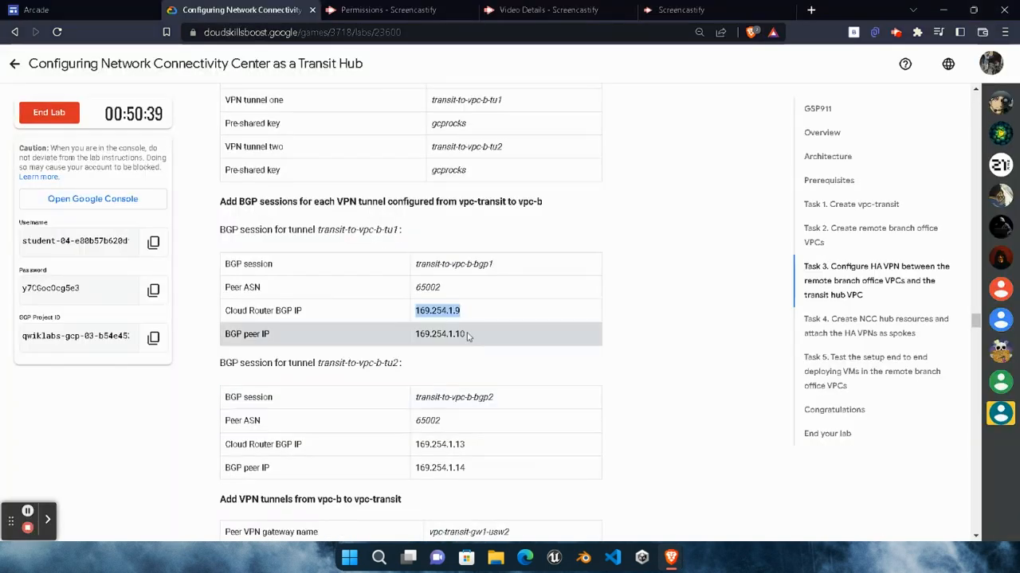
double_click(422, 335)
key(ctrl+c)
mouse_move(673, 556)
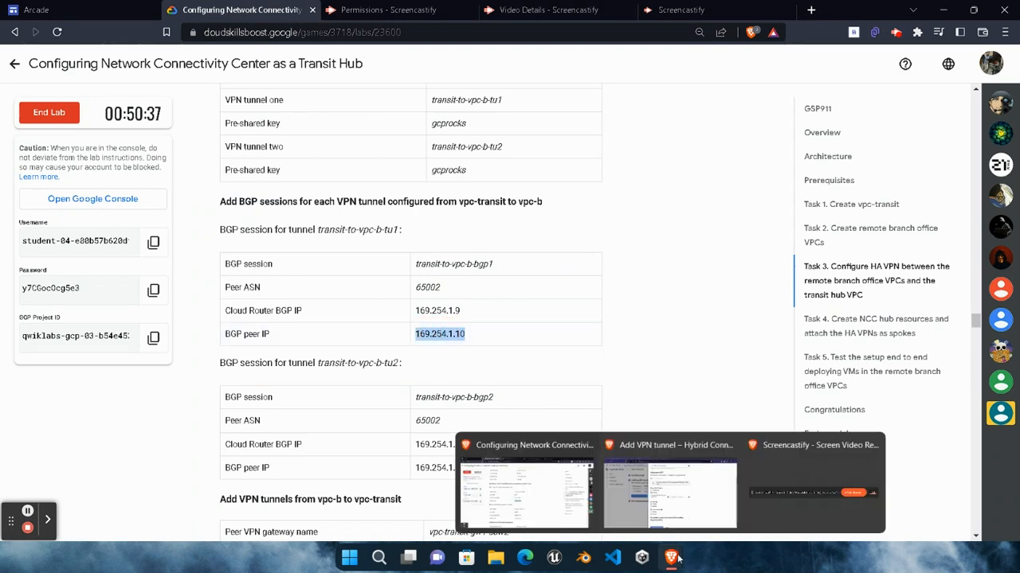
click(756, 446)
click(578, 303)
key(ctrl+v)
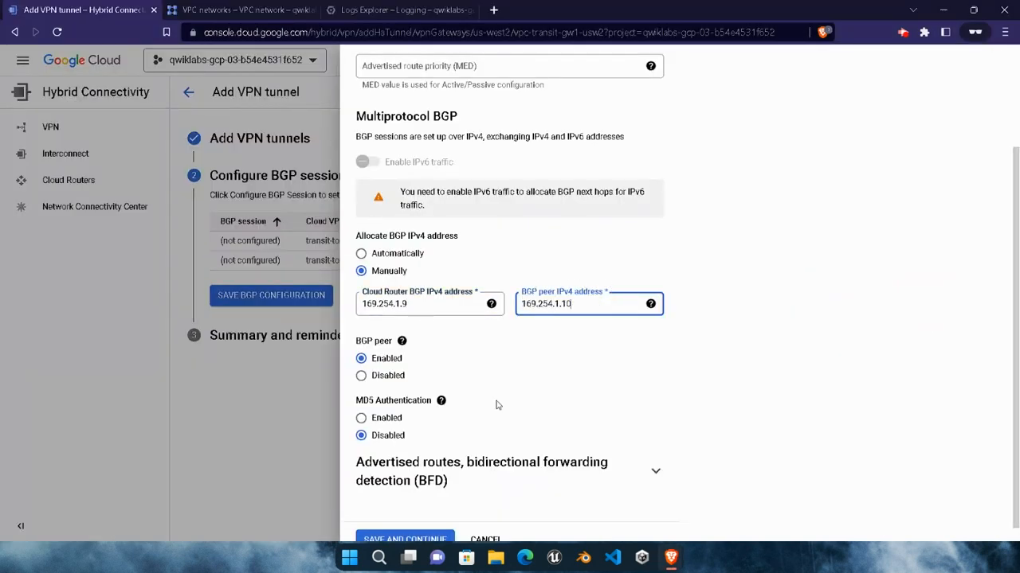
scroll(496, 405, down, 1)
click(415, 523)
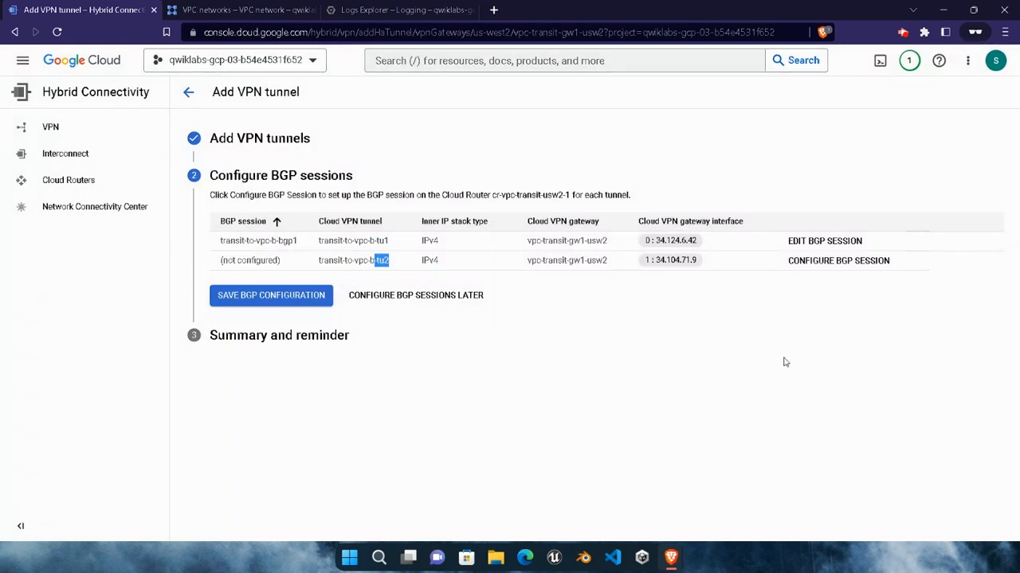
Start configuring the BGP session for transit-to-vpc-b-tu2 and name it transit-to-vpc-b-bgp2, copied from the lab table
click(818, 260)
key(alt+Tab)
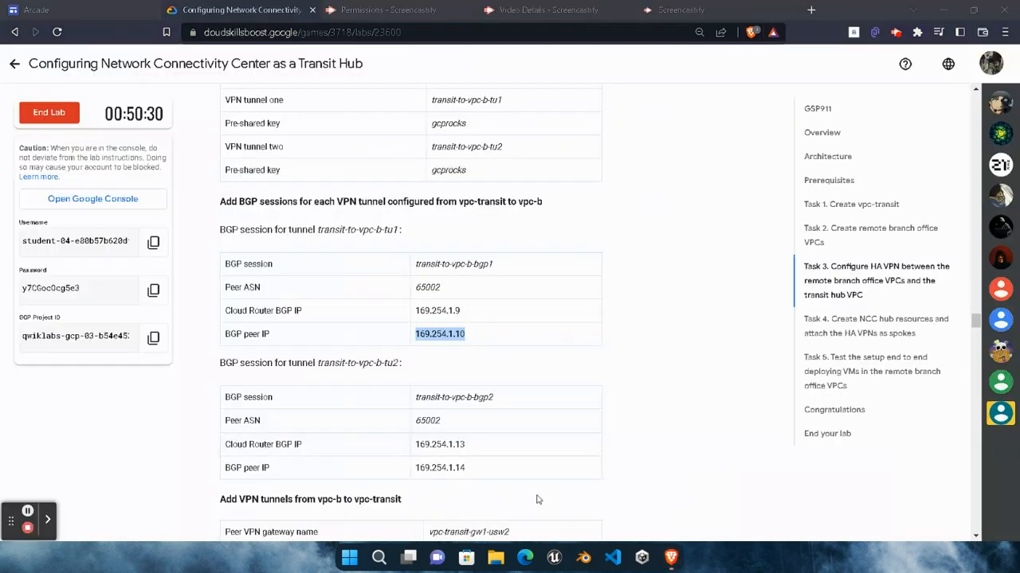
scroll(537, 500, down, 2)
drag(497, 264, 406, 264)
key(ctrl+c)
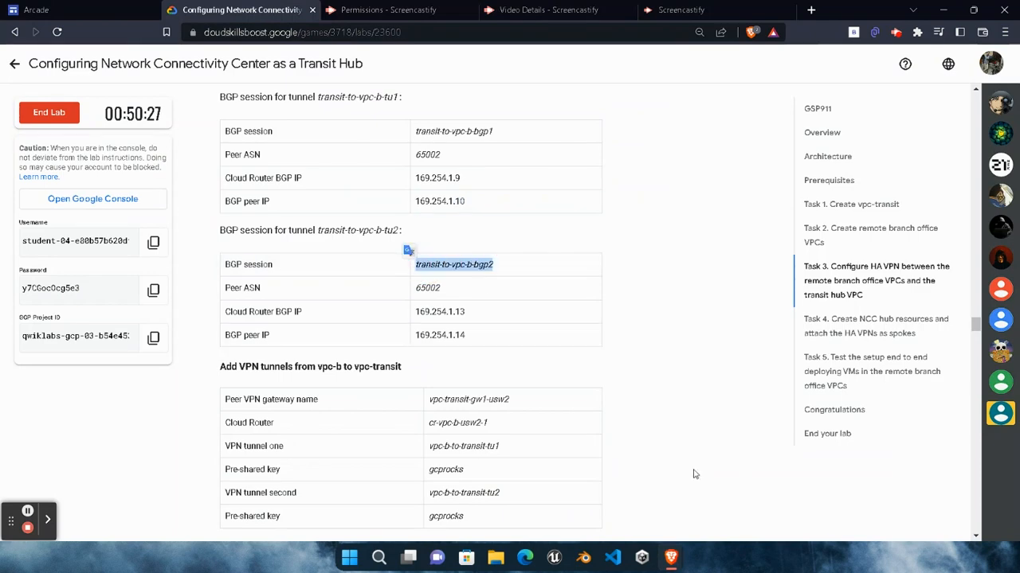
key(alt+Tab)
click(542, 104)
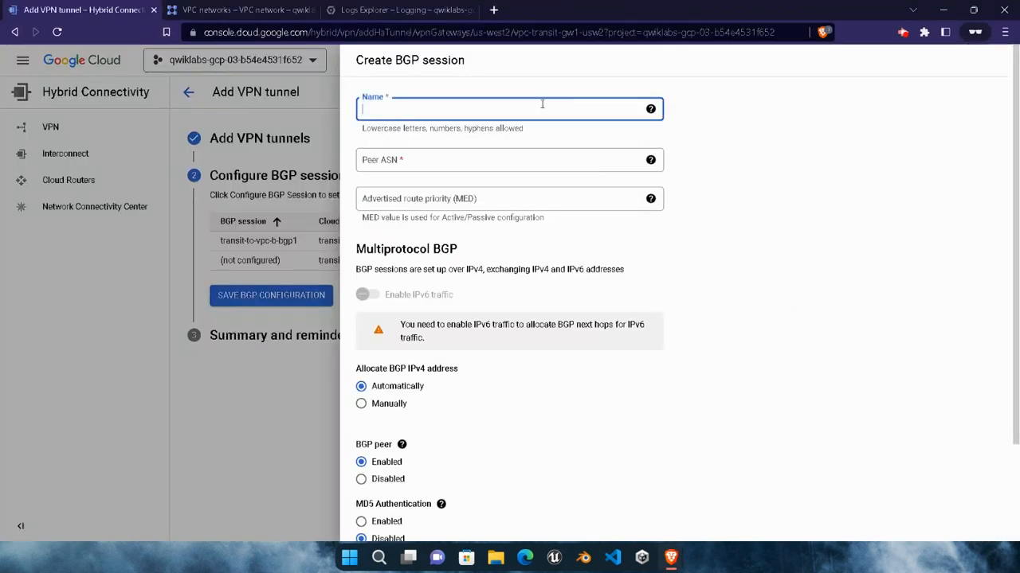
key(ctrl+v)
key(BackSpace)
Copy the second session's Cloud Router BGP IP 169.254.1.13 from the lab table and set its peer ASN to 65002
mouse_move(671, 558)
click(510, 430)
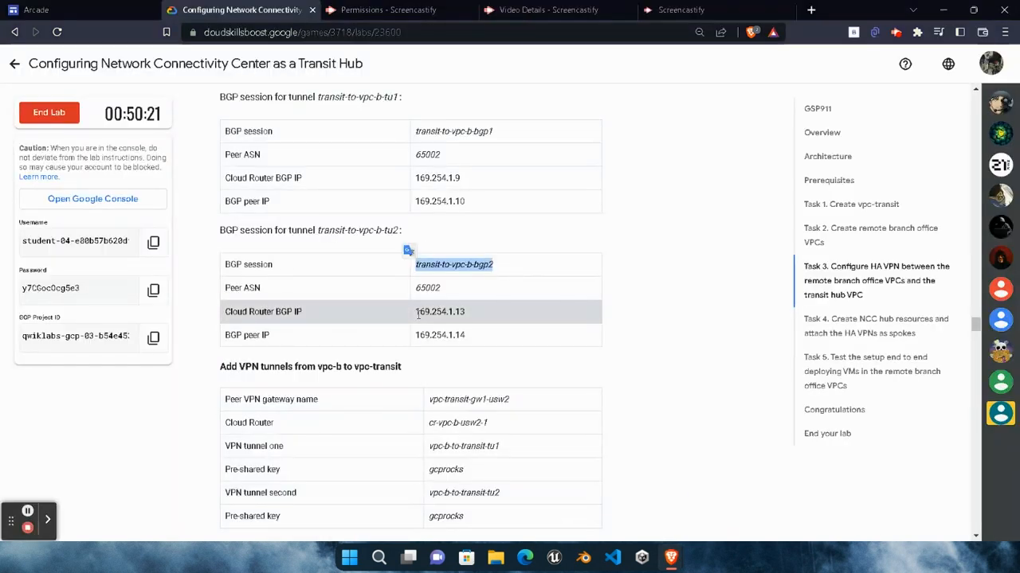
drag(467, 314, 414, 312)
key(ctrl+c)
mouse_move(668, 560)
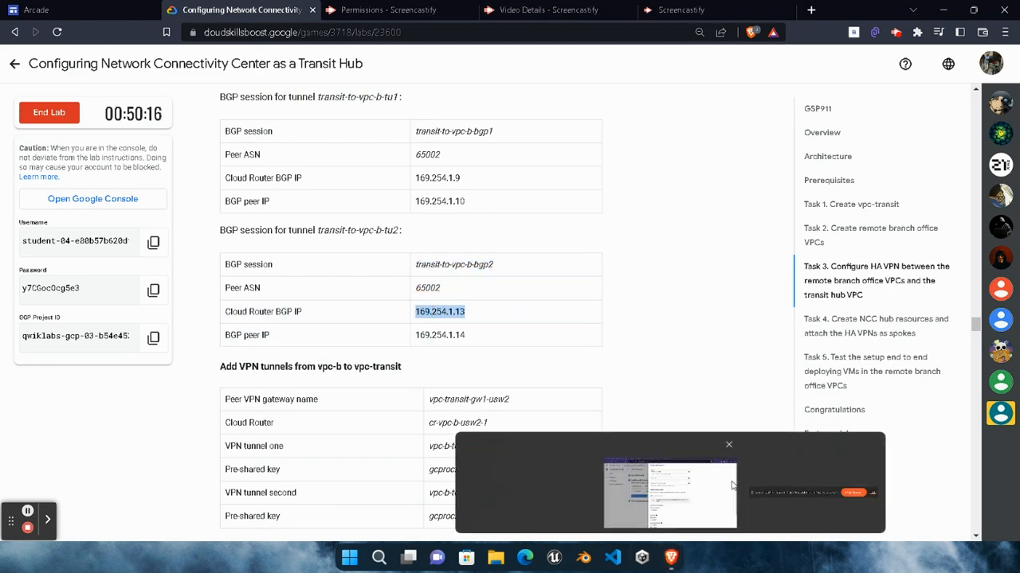
click(673, 490)
click(519, 159)
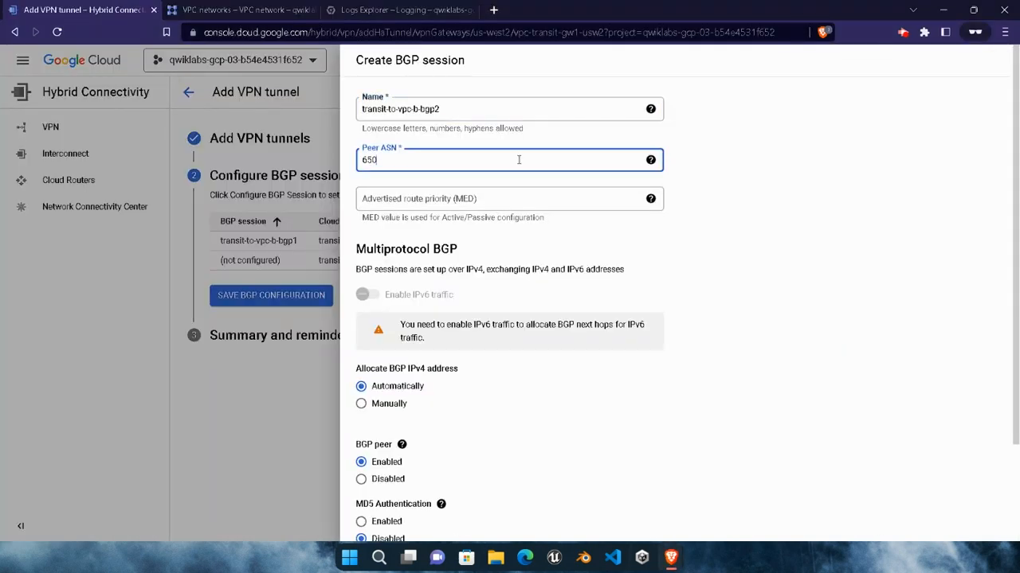
Allocate the second session's BGP IPv4 address manually, with 169.254.1.13 as the Cloud Router BGP IPv4 address
scroll(375, 389, down, 2)
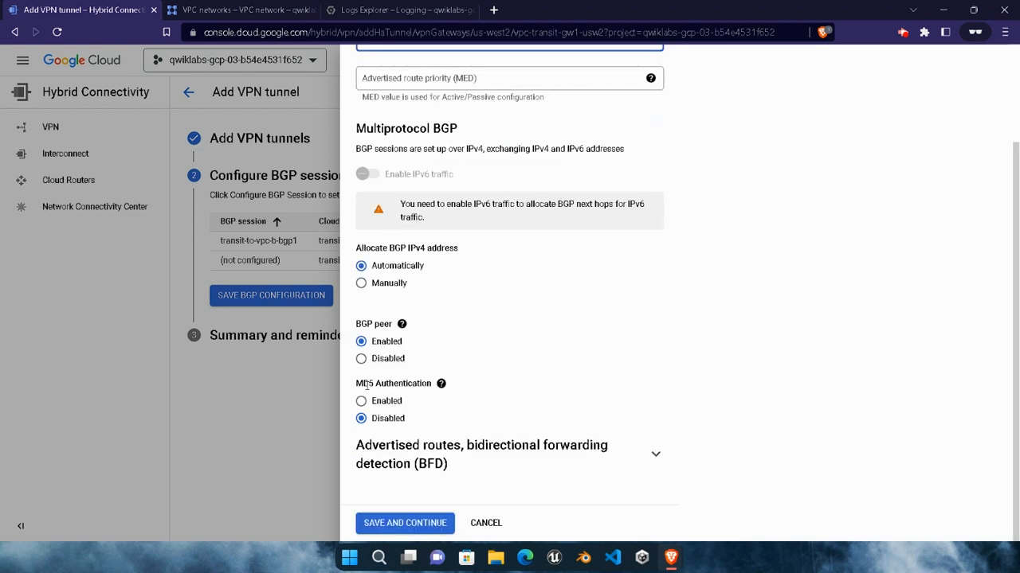
click(362, 288)
click(405, 317)
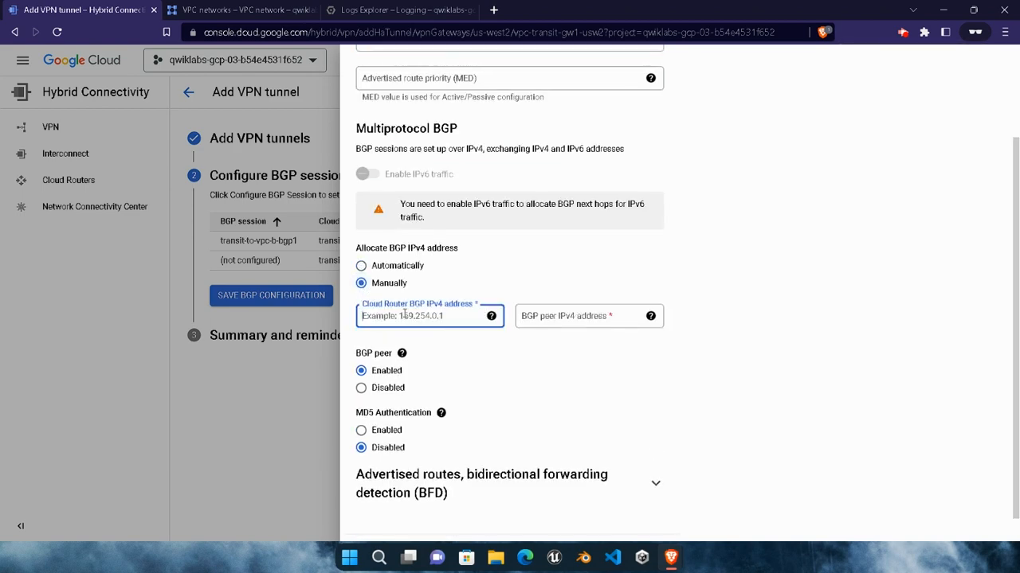
key(ctrl+v)
Set the BGP peer IPv4 address to 169.254.1.14 without leading spaces and save the second BGP session
mouse_move(671, 558)
click(528, 486)
double_click(444, 335)
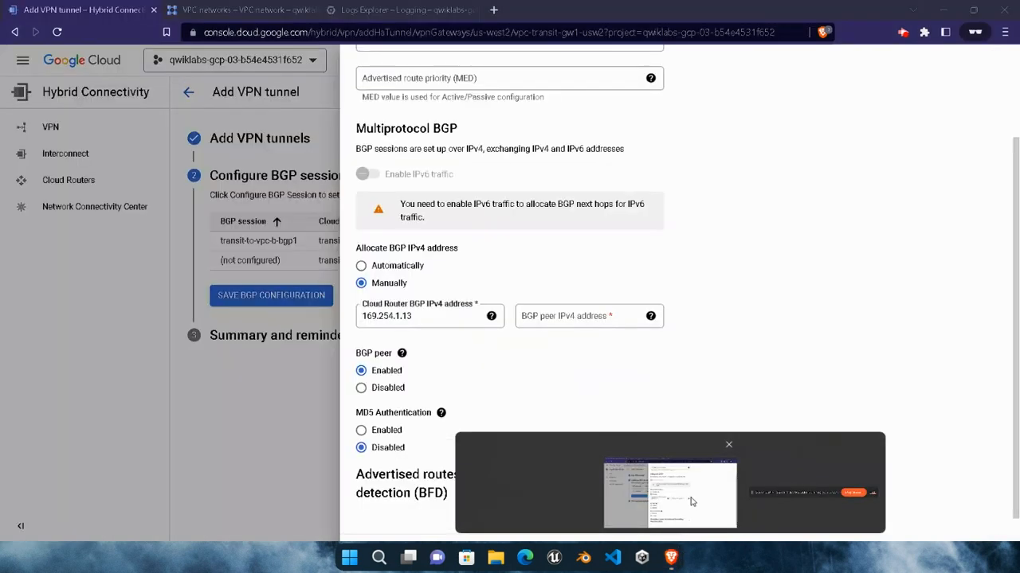
click(692, 502)
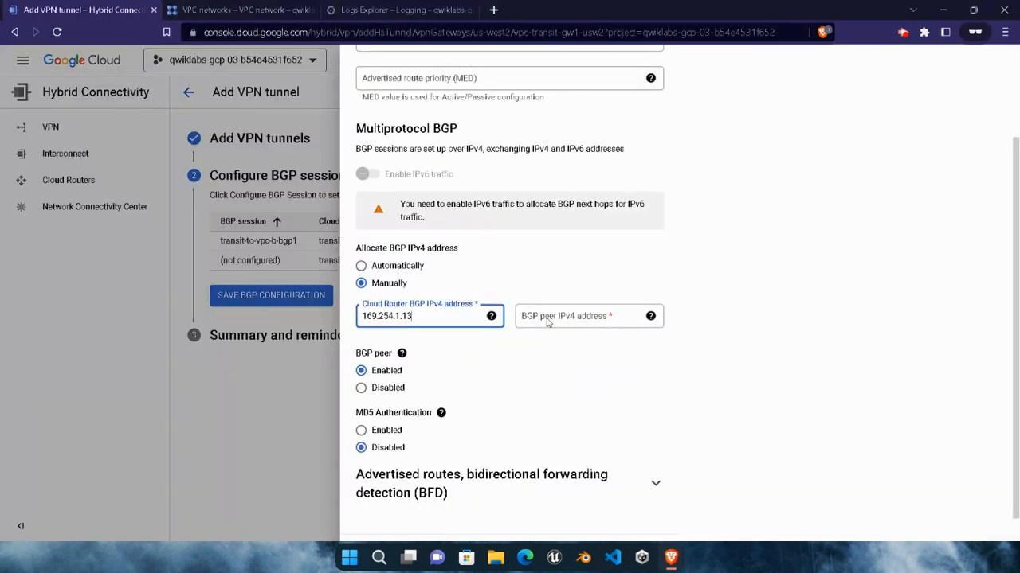
click(550, 323)
text(169.254.1.14)
scroll(546, 337, down, 1)
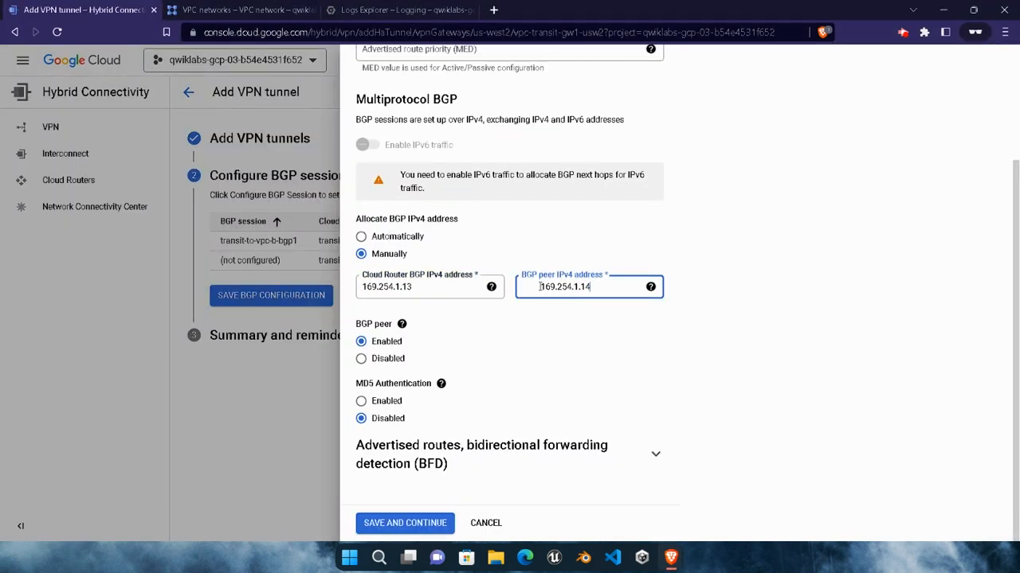
drag(539, 287, 497, 291)
key(BackSpace)
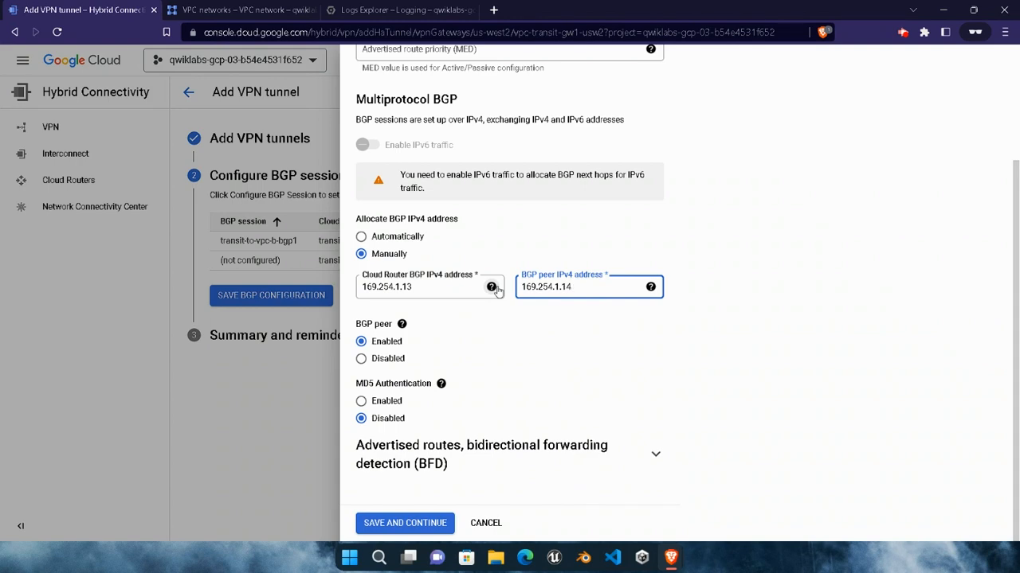
click(399, 523)
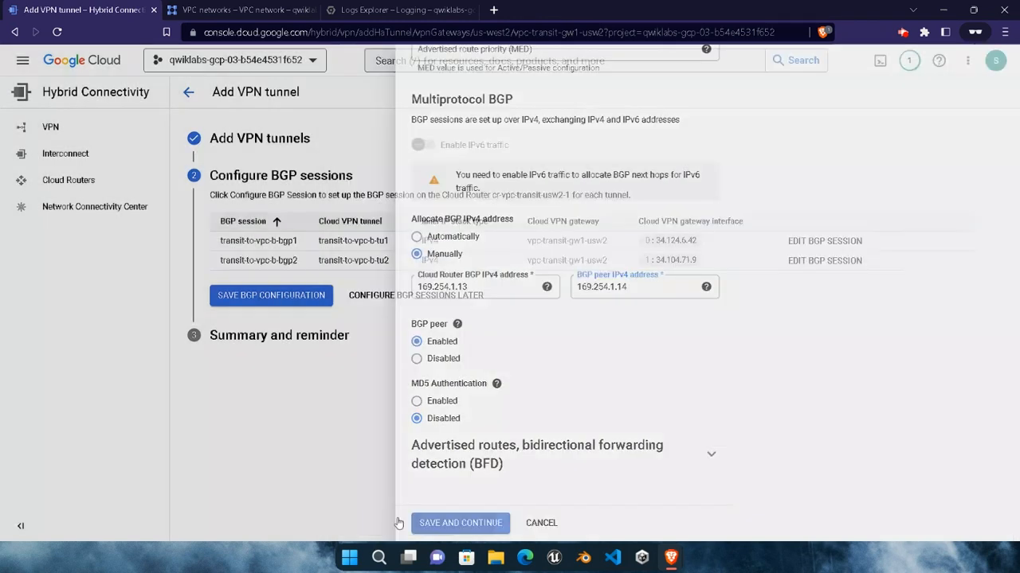
Save the BGP configuration, refresh the tunnel status table, and finish the tunnel setup for vpc-transit to vpc-b
click(258, 295)
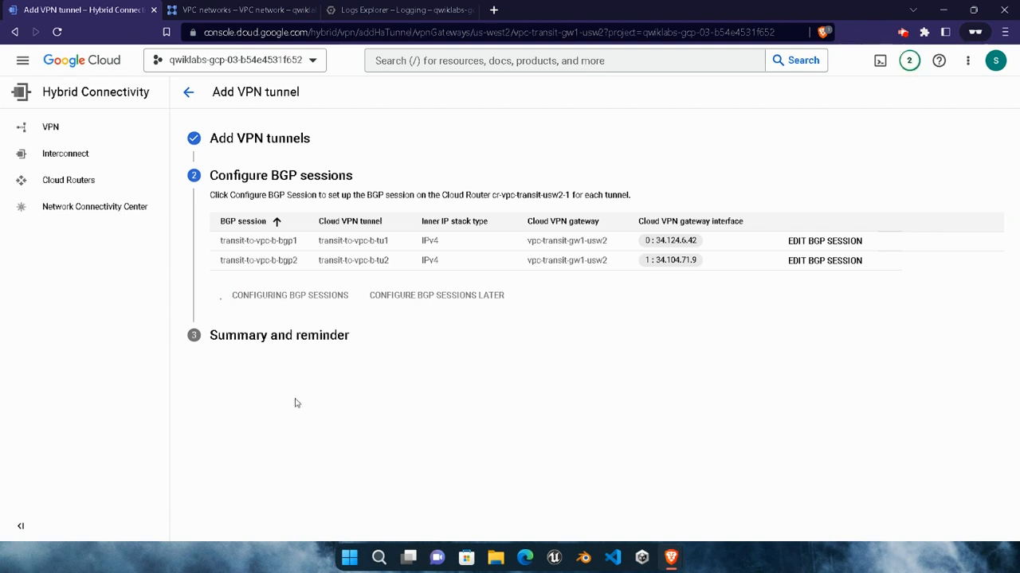
scroll(296, 399, down, 2)
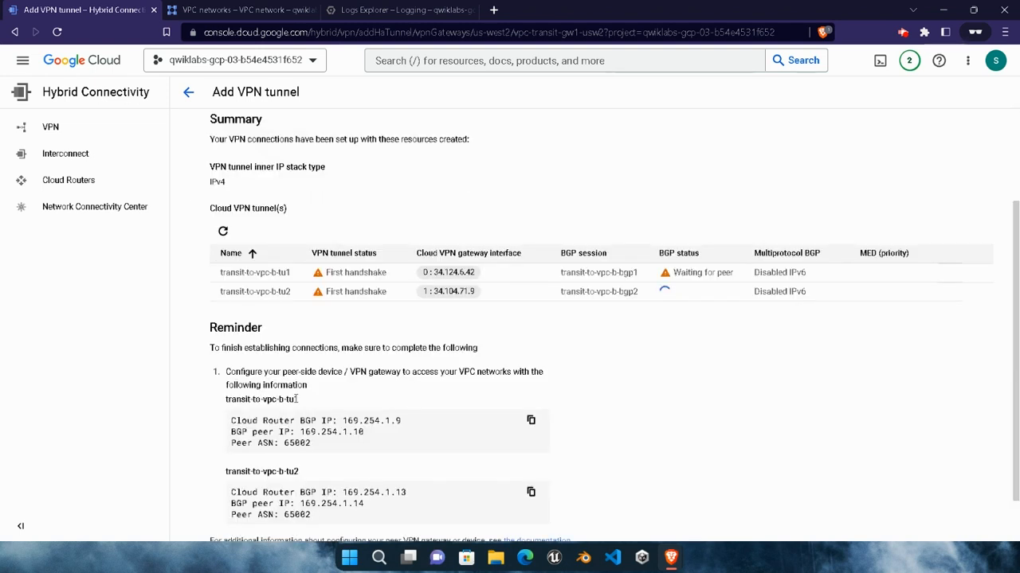
scroll(296, 399, down, 1)
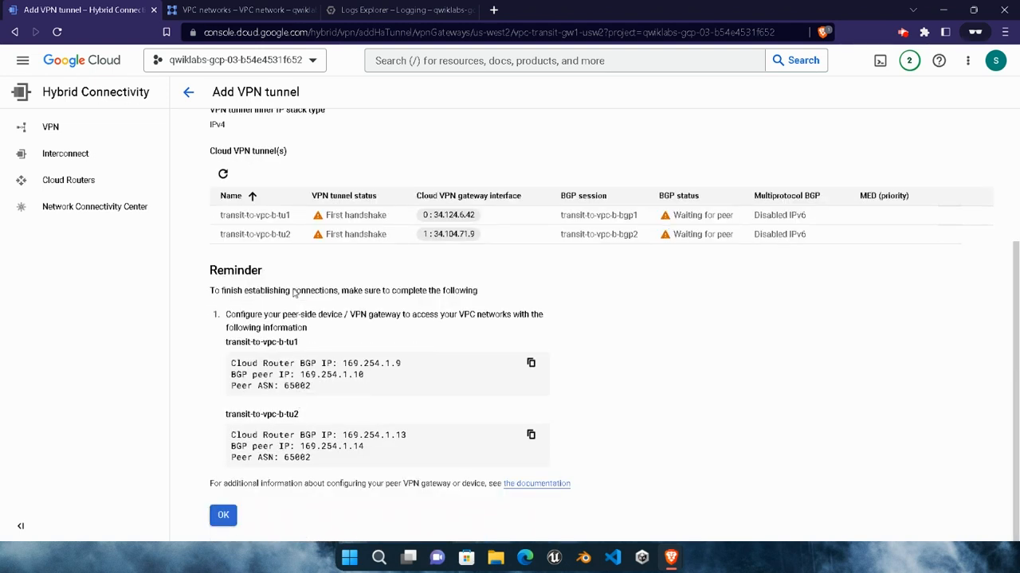
click(226, 175)
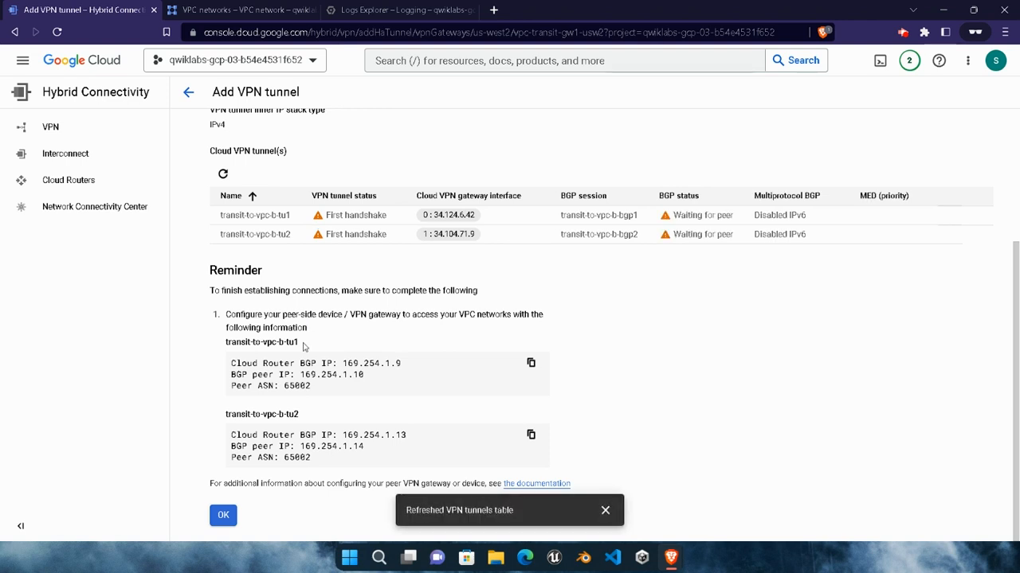
click(224, 515)
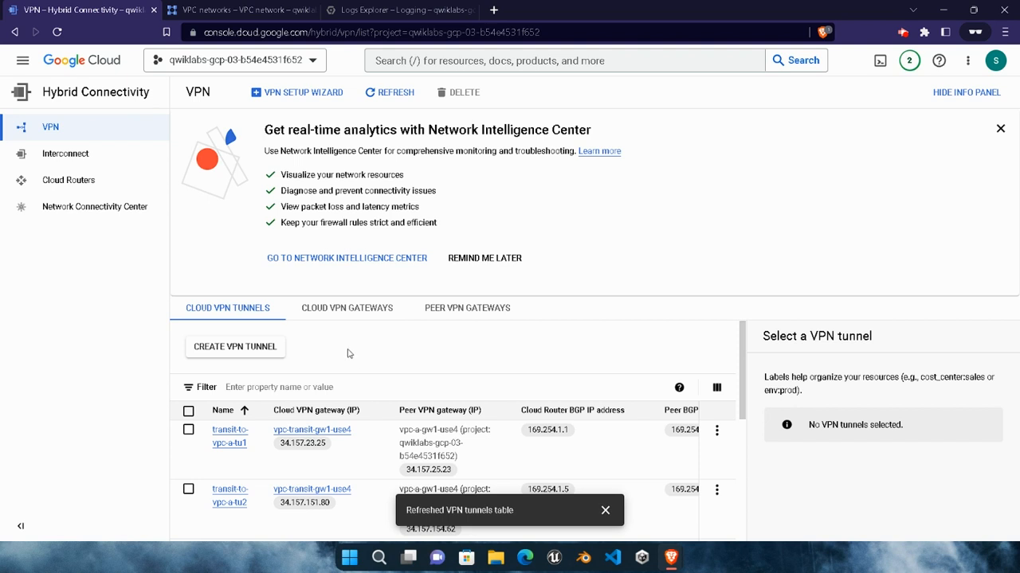
Open the details of the Cloud VPN gateway vpc-b-gw1-usw2 and copy the peer gateway name vpc-transit-gw1-usw2 from the lab table
click(368, 317)
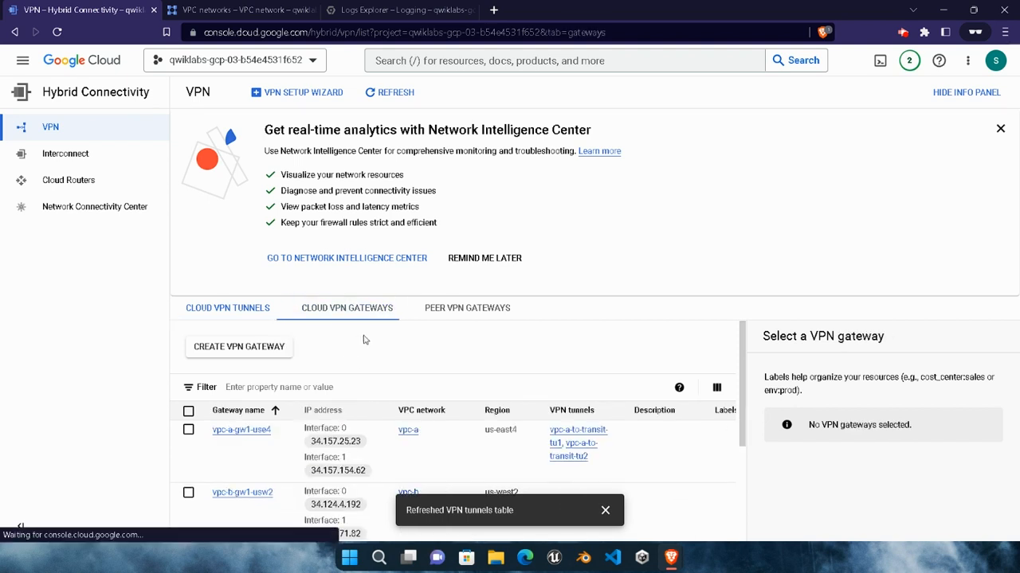
scroll(404, 392, down, 3)
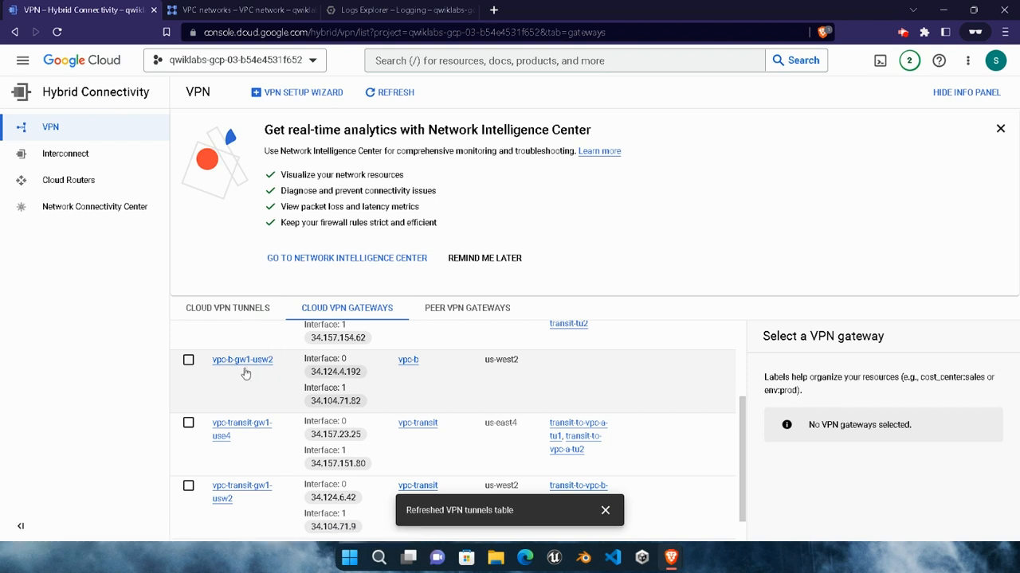
click(230, 362)
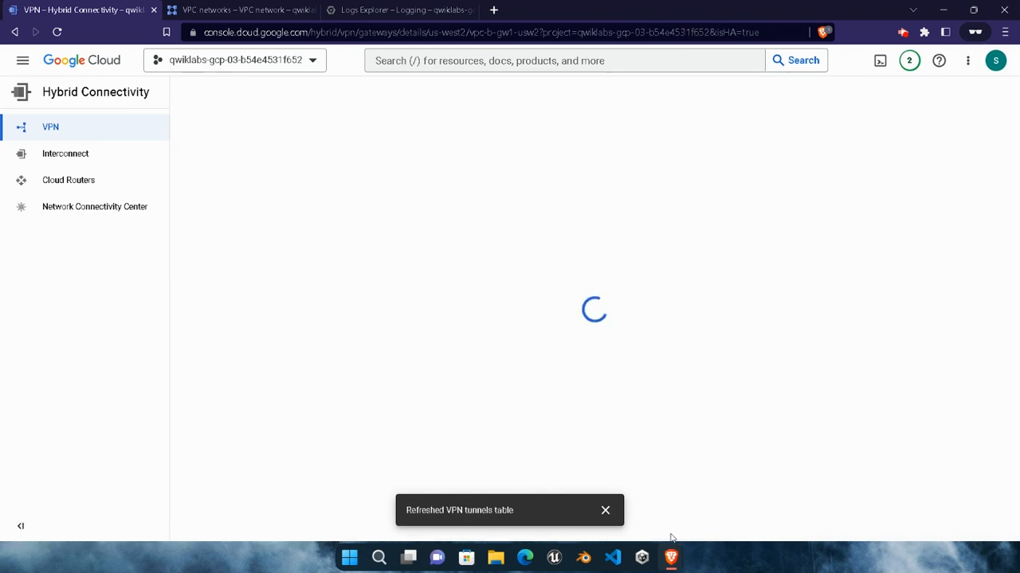
mouse_move(671, 558)
click(550, 508)
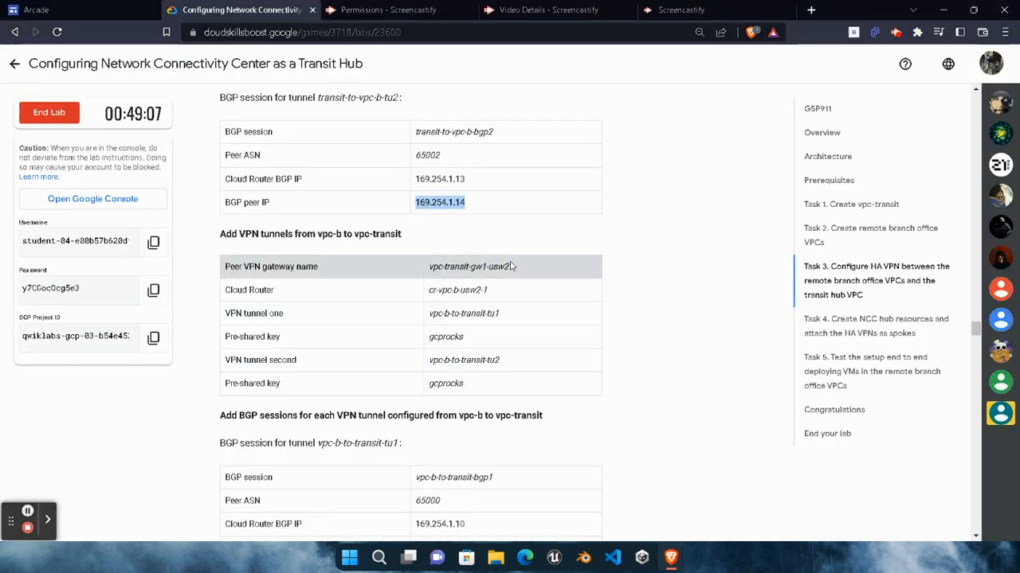
drag(512, 266, 410, 266)
key(ctrl+c)
mouse_move(671, 557)
click(681, 486)
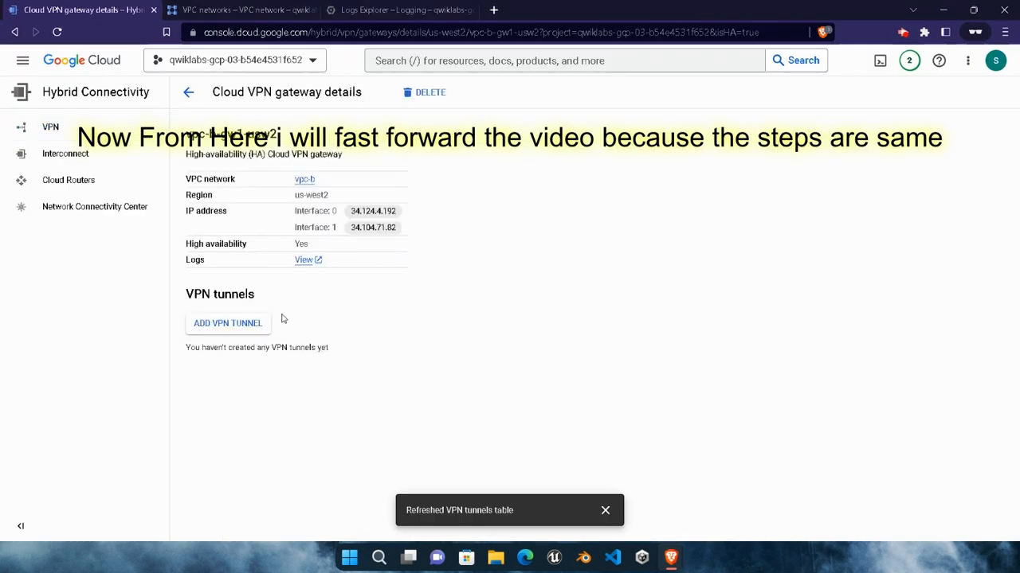
Start adding VPN tunnels to vpc-b-gw1-usw2, with the Google Cloud gateway vpc-transit-gw1-usw2 as the peer
click(231, 323)
click(249, 325)
click(482, 407)
click(377, 233)
click(360, 446)
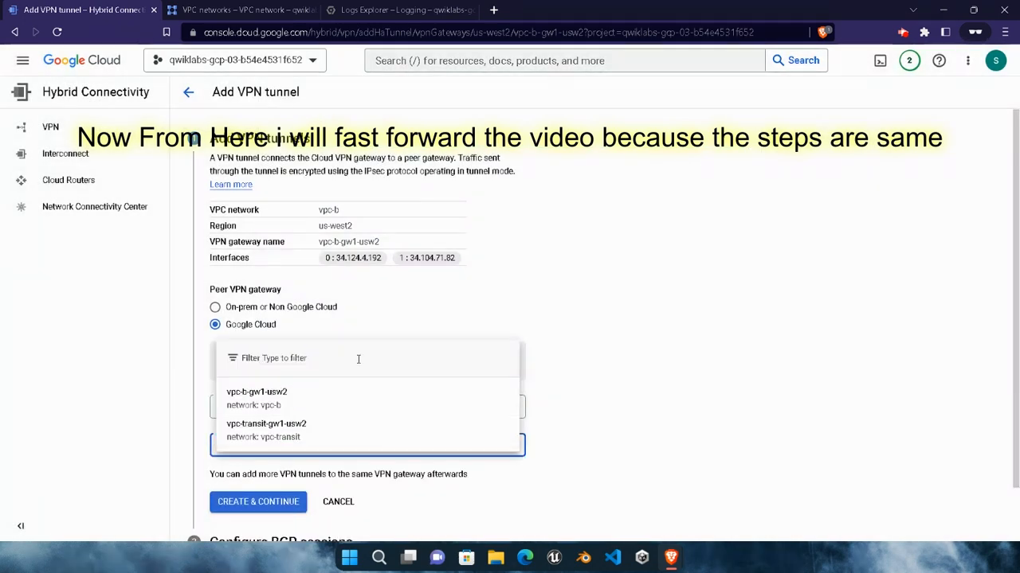
click(358, 359)
key(ctrl+v)
click(295, 431)
Select cr-vpc-b-usw2-1 as the Cloud Router for the new tunnels
scroll(355, 409, down, 4)
click(350, 431)
click(276, 506)
Name the first VPN tunnel vpc-b-to-transit-tu1, copied from the lab table without leading spaces
scroll(319, 478, down, 6)
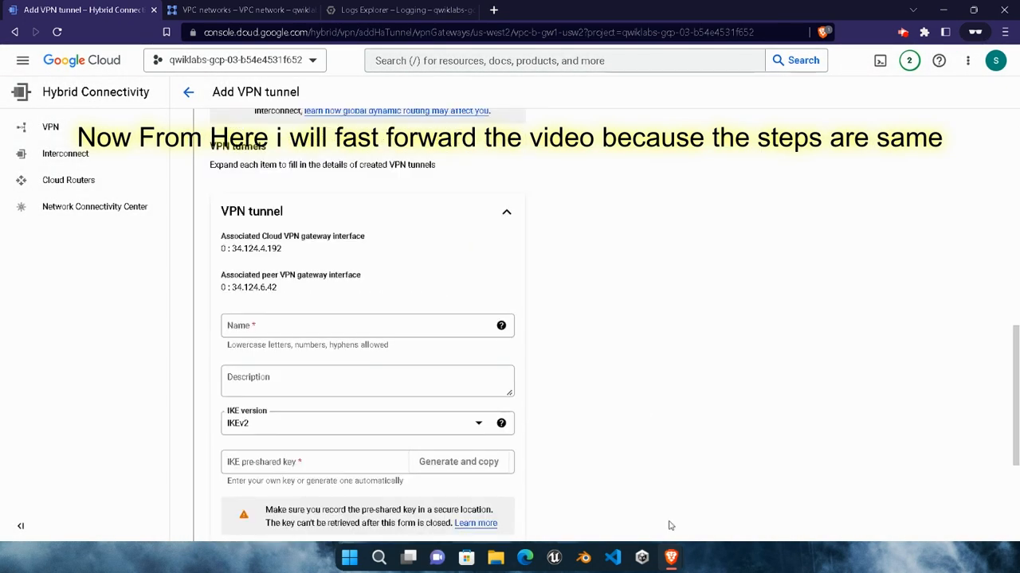
mouse_move(671, 558)
click(549, 486)
drag(501, 321, 421, 321)
key(ctrl+c)
click(677, 486)
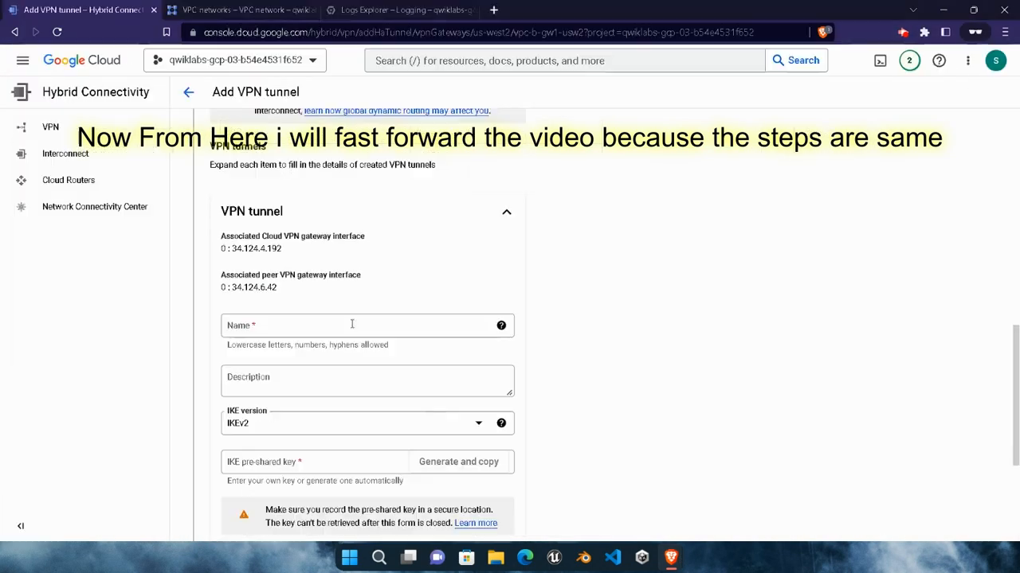
click(352, 324)
key(ctrl+v)
click(248, 325)
key(BackSpace)
Enter the lab's IKE pre-shared key for the first tunnel and complete that tunnel's entry
click(549, 486)
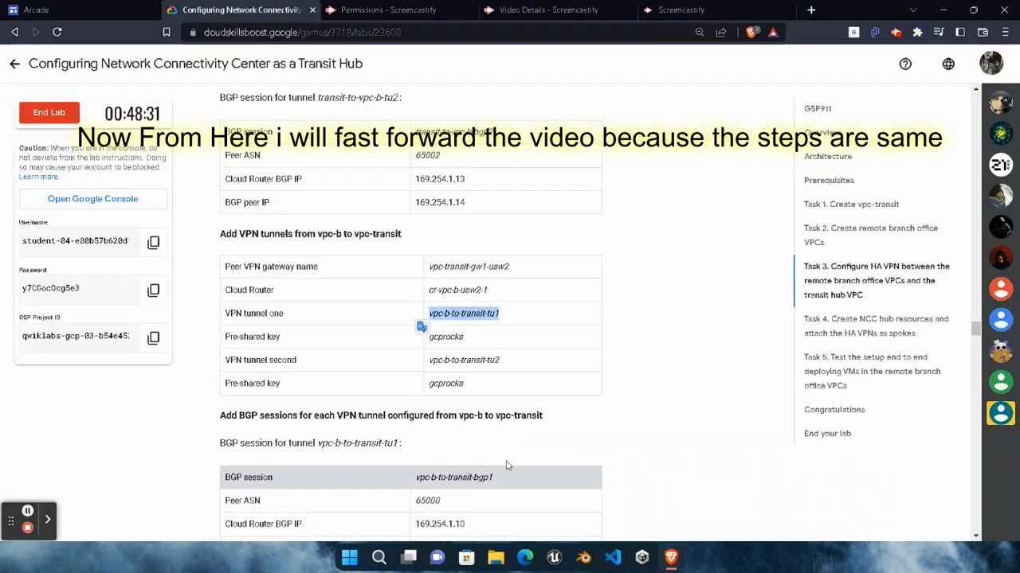
drag(465, 338, 426, 343)
key(ctrl+c)
click(679, 485)
click(344, 460)
key(ctrl+v)
scroll(399, 446, down, 3)
click(490, 367)
Expand the second VPN tunnel's entry and name it vpc-b-to-transit-tu2, copied from the lab table
click(452, 403)
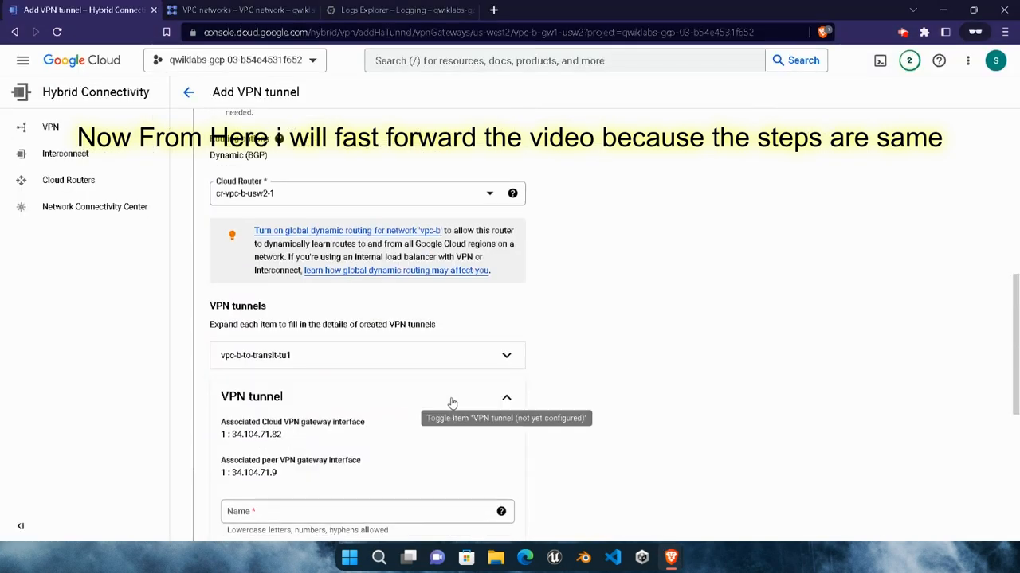
scroll(452, 403, down, 3)
click(549, 486)
drag(501, 360, 426, 383)
click(677, 486)
click(388, 314)
text(vpc-b-to-transit-tu2)
Enter the lab's IKE pre-shared key for vpc-b-to-transit-tu2 without leading spaces, and create both vpc-b tunnels
click(550, 485)
click(677, 485)
click(359, 451)
key(ctrl+v)
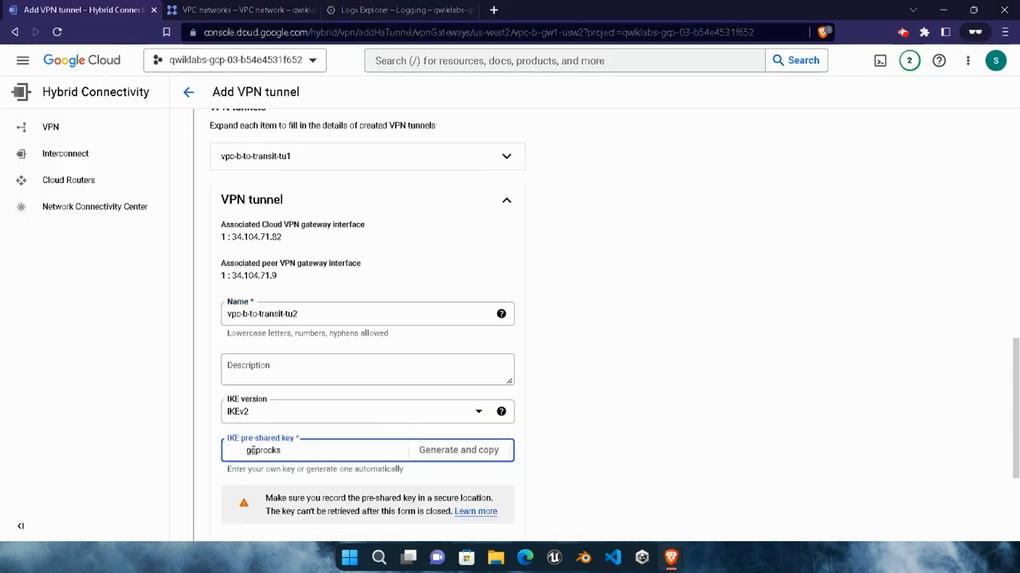
key(BackSpace)
scroll(383, 430, down, 3)
click(490, 367)
click(258, 441)
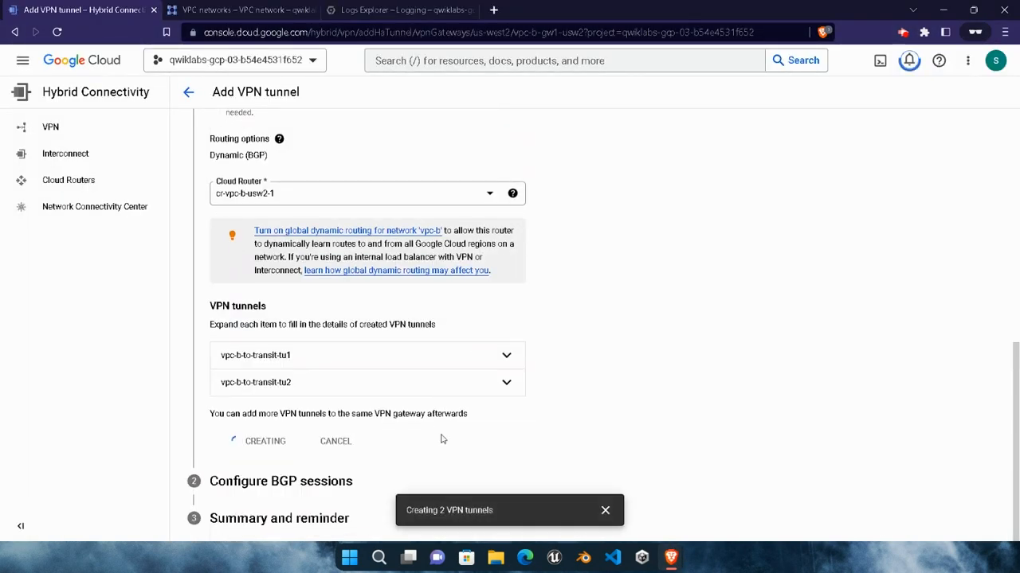
Start the BGP session for tunnel vpc-b-to-transit-tu1 and name it vpc-b-to-transit-bgp1, copied from the lab table
mouse_move(671, 558)
click(549, 485)
scroll(411, 369, down, 3)
drag(493, 345, 415, 345)
key(ctrl+c)
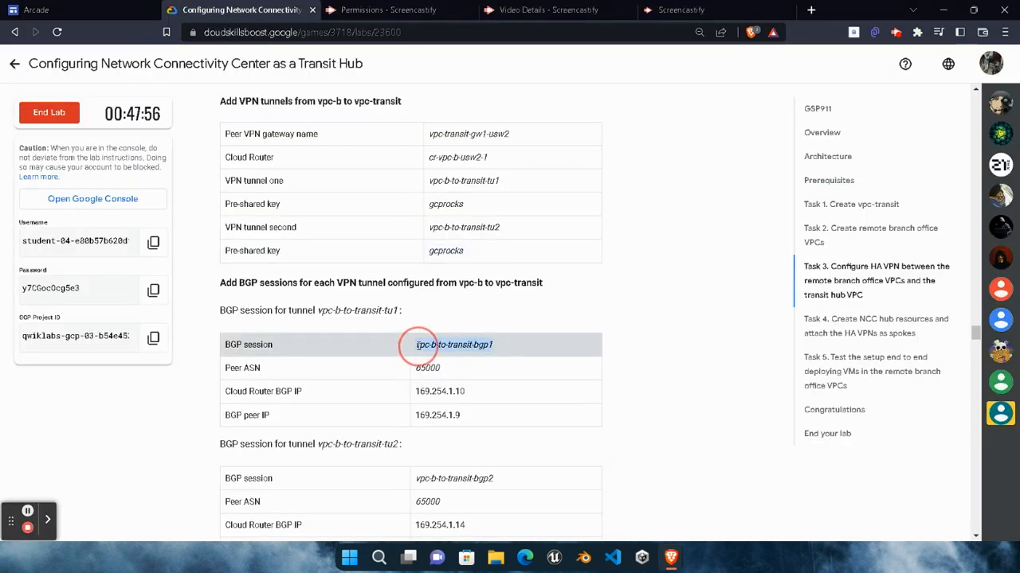
click(669, 490)
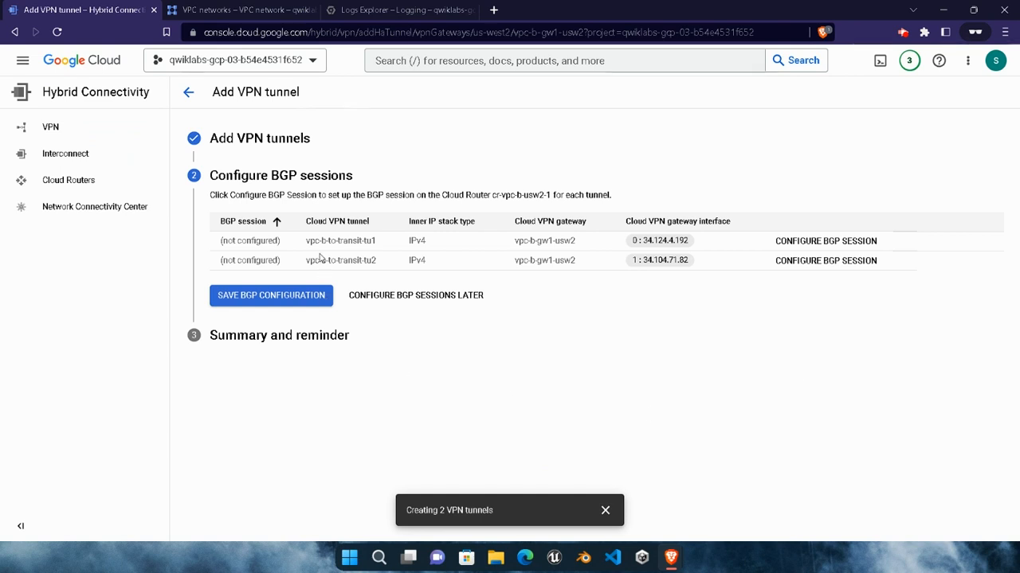
click(785, 242)
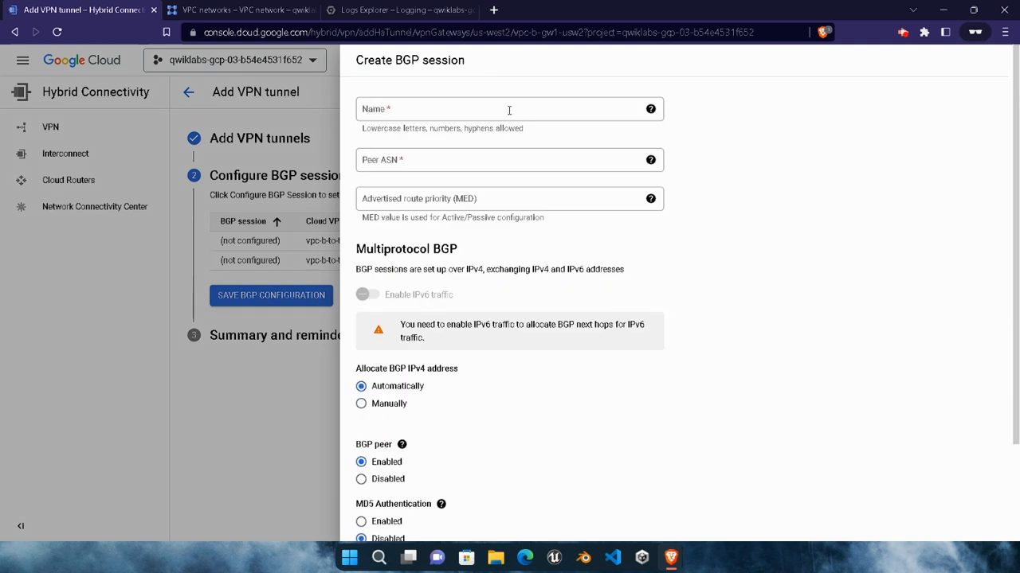
click(507, 106)
key(ctrl+v)
Set the peer ASN to 65000 and manually allocate 169.254.1.10 from the lab as the Cloud Router BGP IPv4 address
click(477, 162)
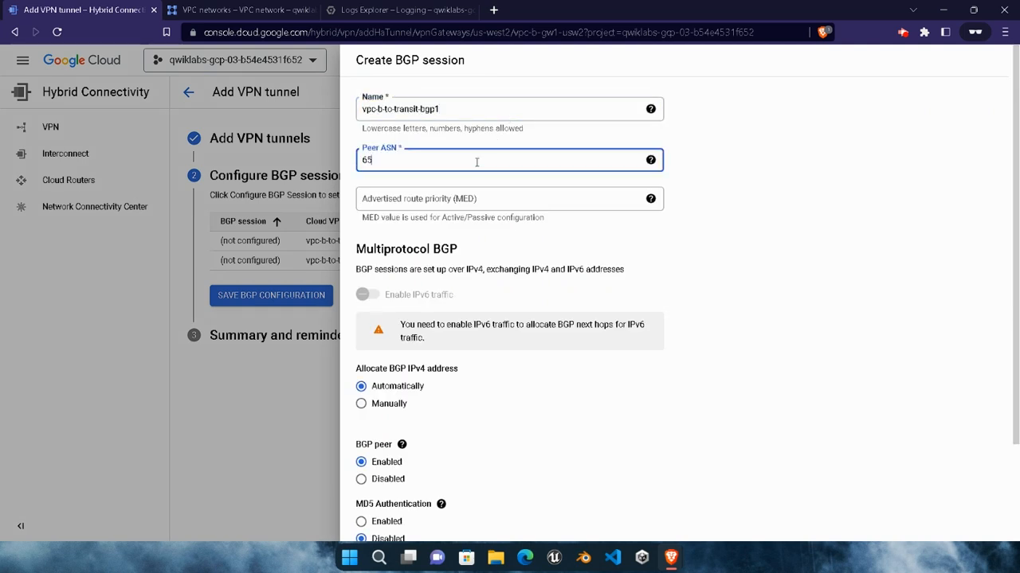
click(391, 406)
scroll(575, 378, down, 3)
mouse_move(670, 551)
click(534, 454)
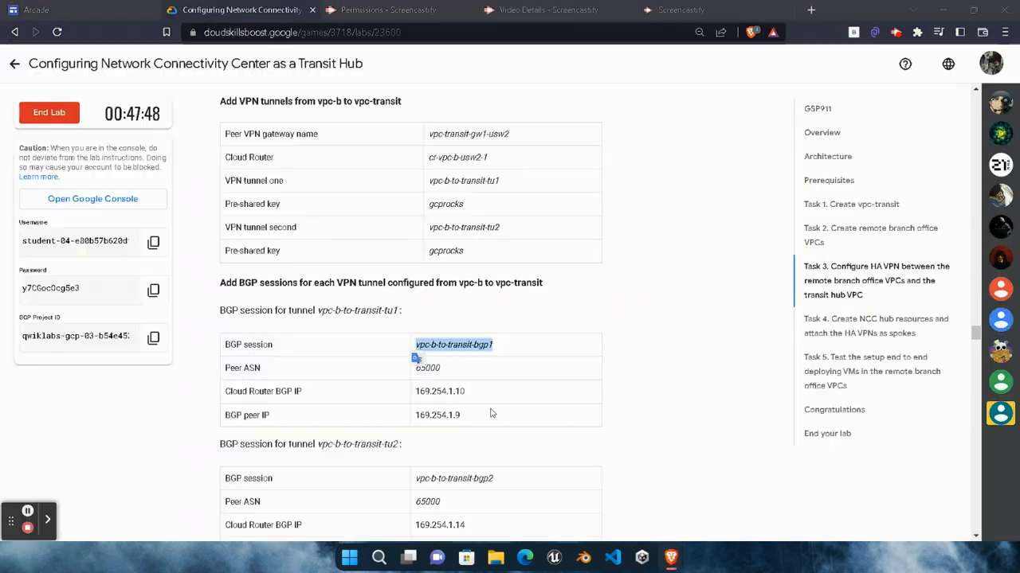
drag(472, 392, 418, 388)
key(ctrl+c)
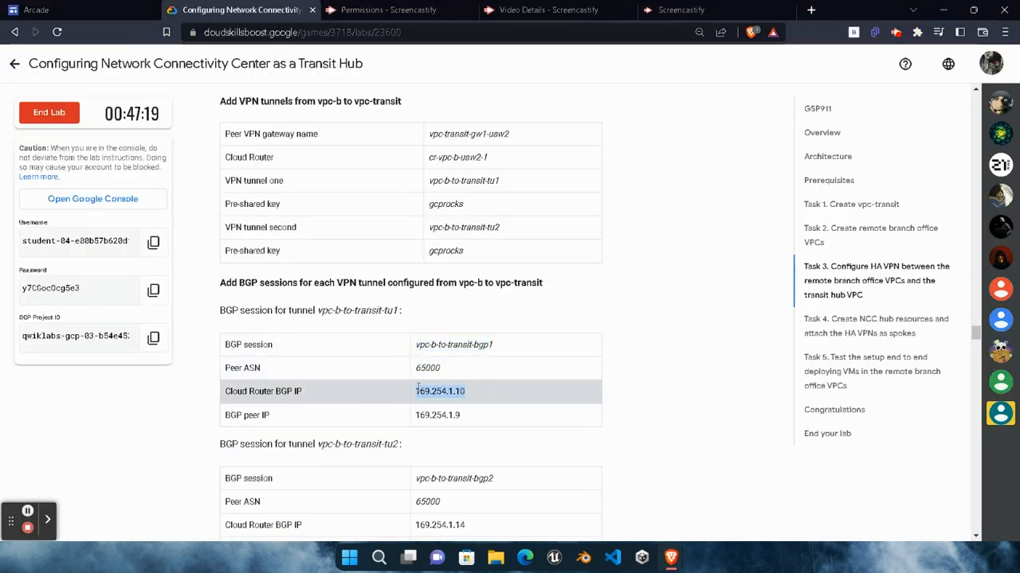
mouse_move(669, 556)
click(701, 494)
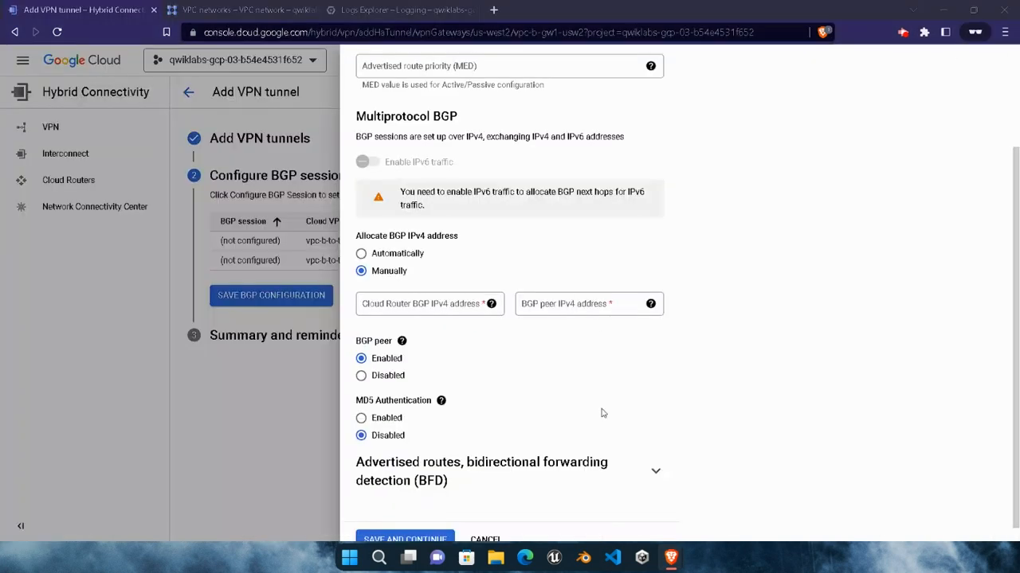
click(456, 307)
key(ctrl+v)
Enter the lab's BGP peer IPv4 address 169.254.1.9 and save the first tunnel's BGP session
click(525, 486)
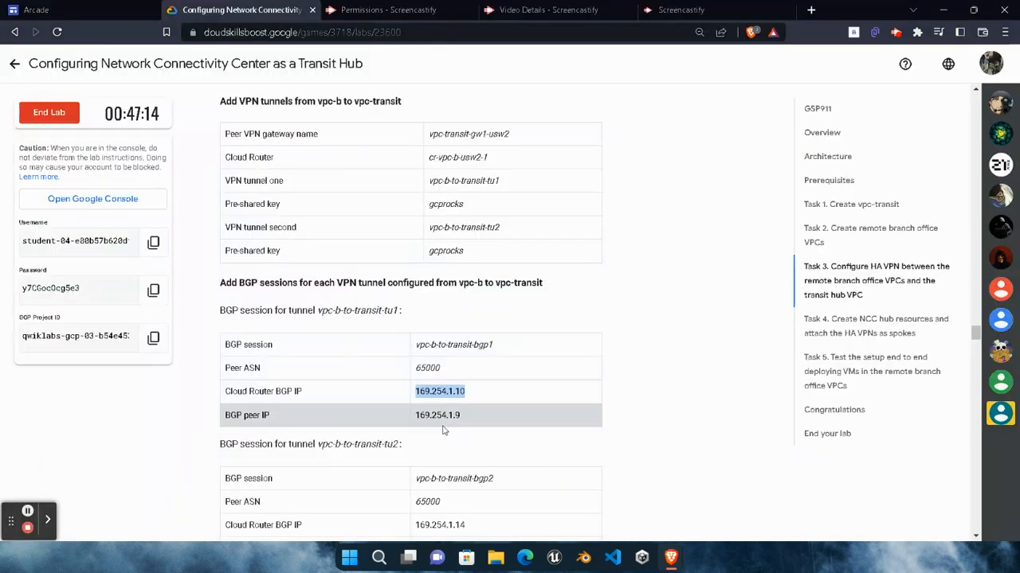
drag(472, 416, 411, 417)
key(ctrl+c)
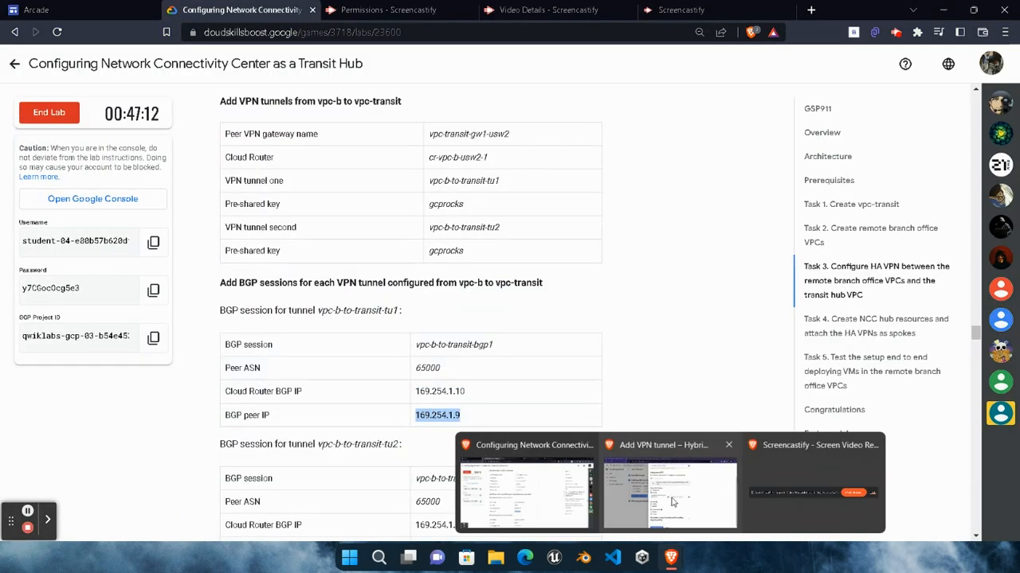
click(672, 501)
click(547, 307)
key(ctrl+v)
scroll(522, 391, down, 1)
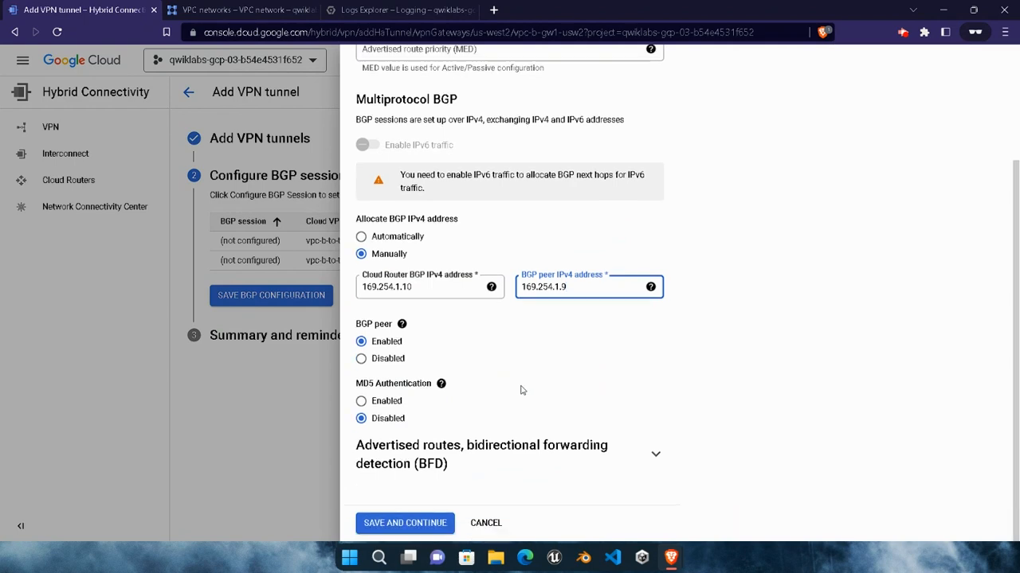
click(407, 523)
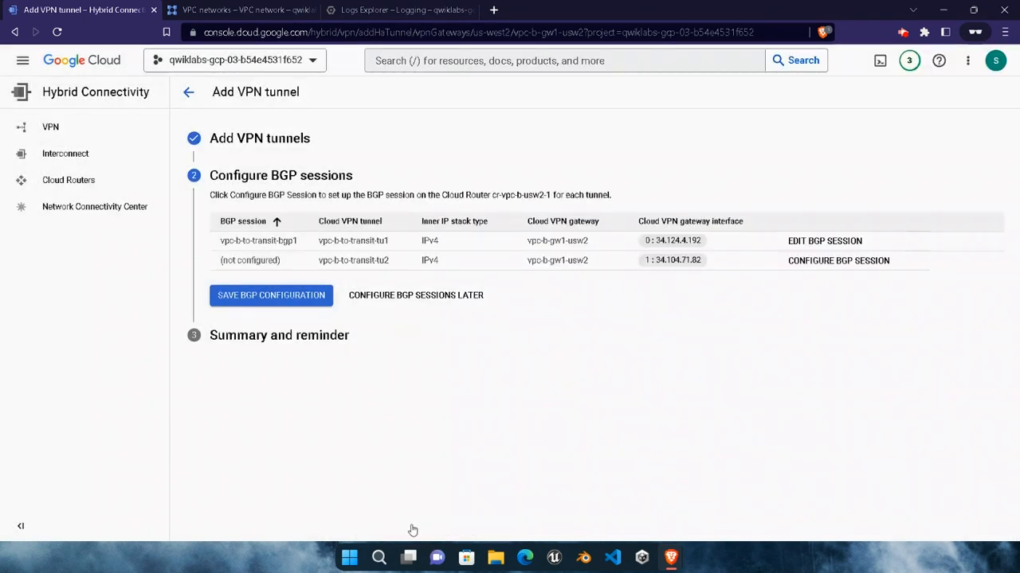
Start the BGP session for tunnel vpc-b-to-transit-tu2 and name it vpc-b-to-transit-bgp2, copied from the lab table
click(826, 268)
mouse_move(670, 557)
click(526, 486)
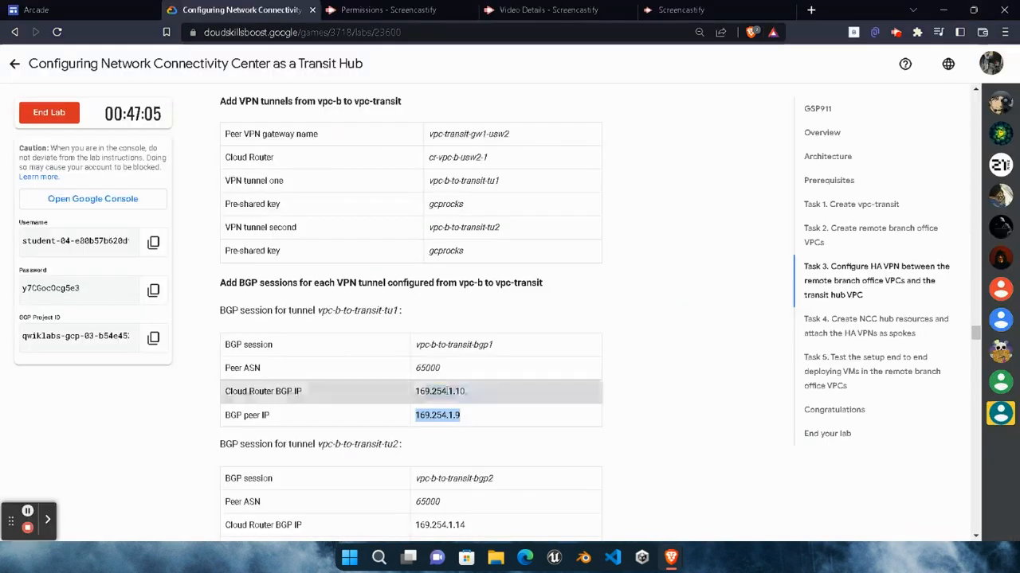
drag(494, 352, 416, 343)
key(ctrl+c)
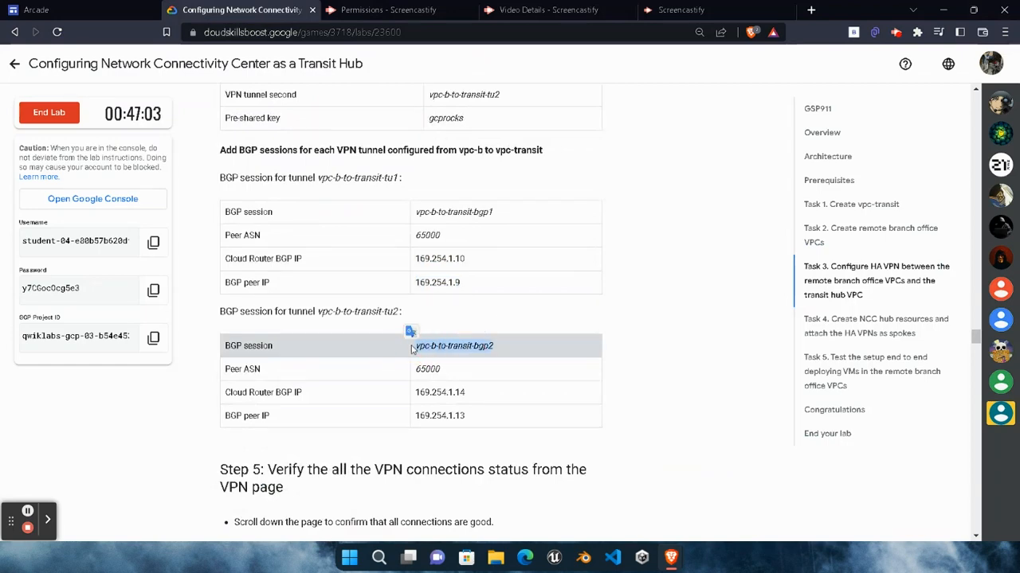
mouse_move(670, 556)
click(671, 508)
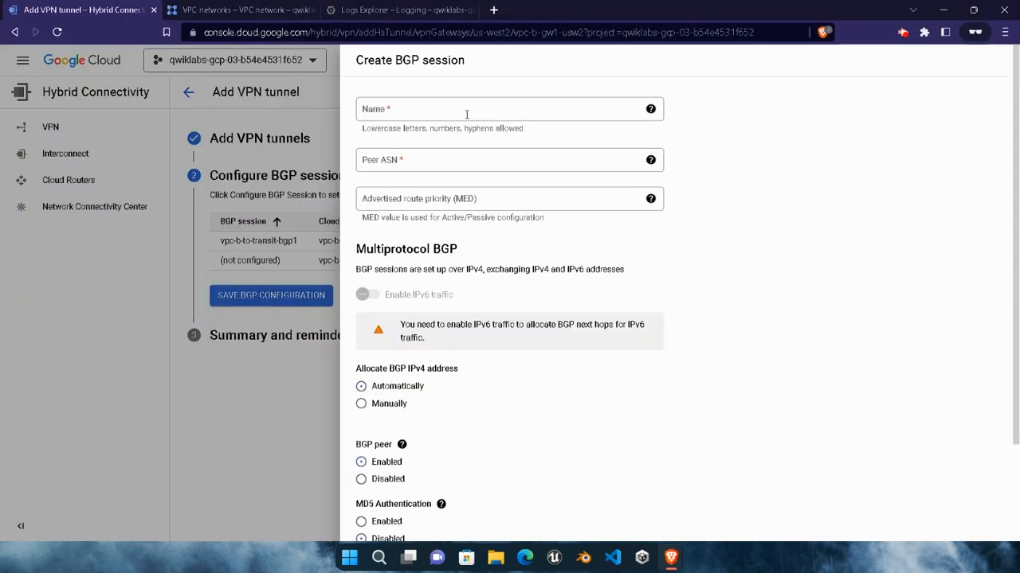
click(466, 114)
key(ctrl+v)
Give vpc-b-to-transit-bgp2 peer ASN 65000 and manually allocate the lab's 169.254.1.14 as its Cloud Router BGP IPv4 address
mouse_move(669, 557)
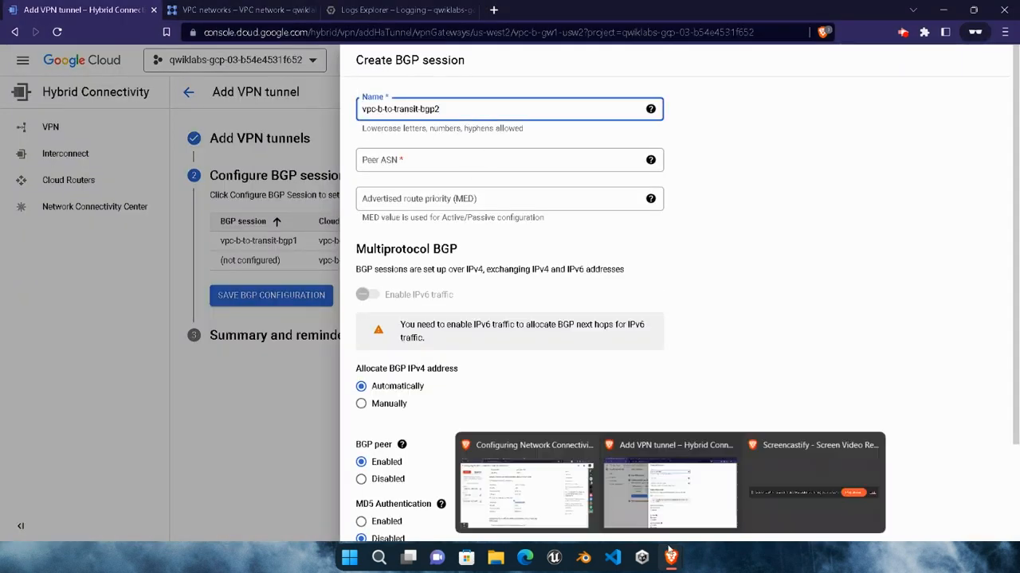
click(542, 492)
drag(467, 392, 407, 392)
key(ctrl+c)
mouse_move(671, 557)
click(541, 486)
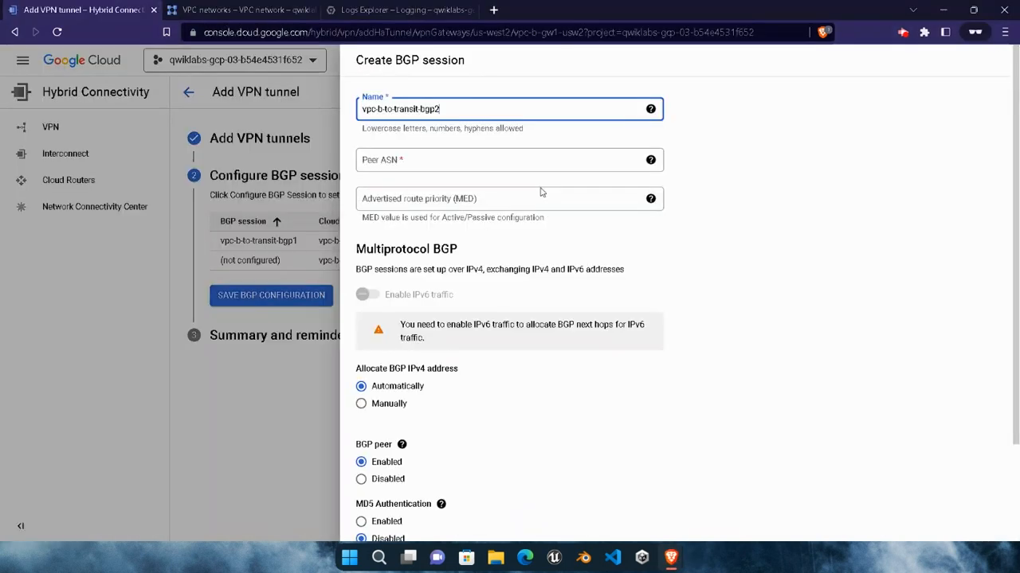
click(546, 162)
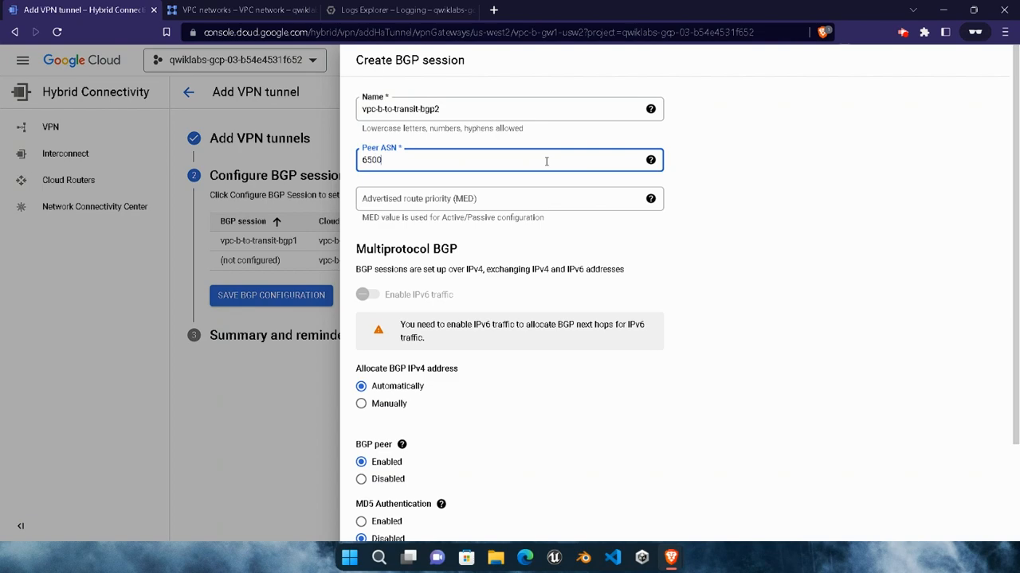
click(386, 411)
scroll(445, 374, down, 2)
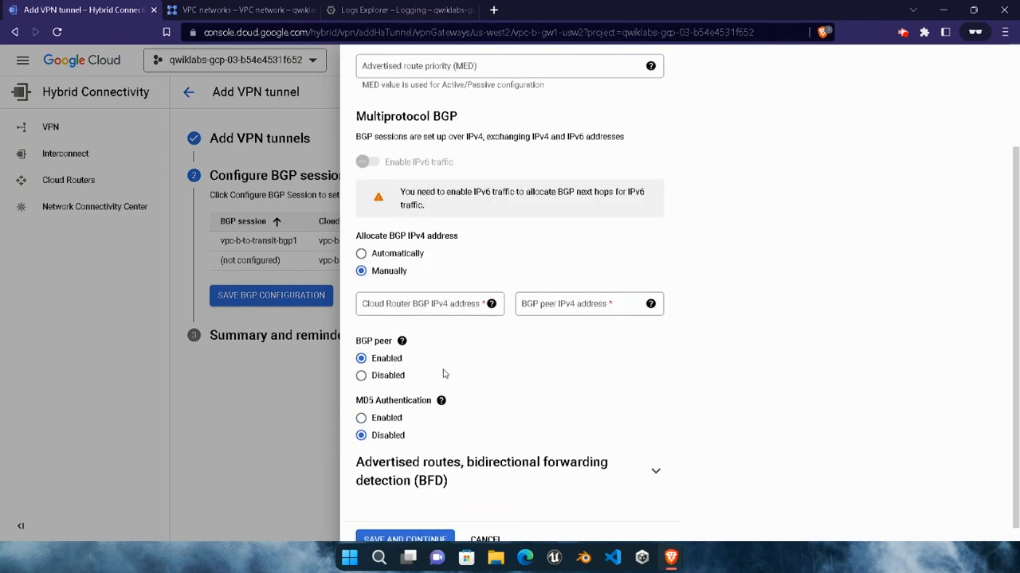
click(471, 306)
key(ctrl+v)
Copy 169.254.1.13 from the lab table into the second session's BGP peer IPv4 address
click(667, 556)
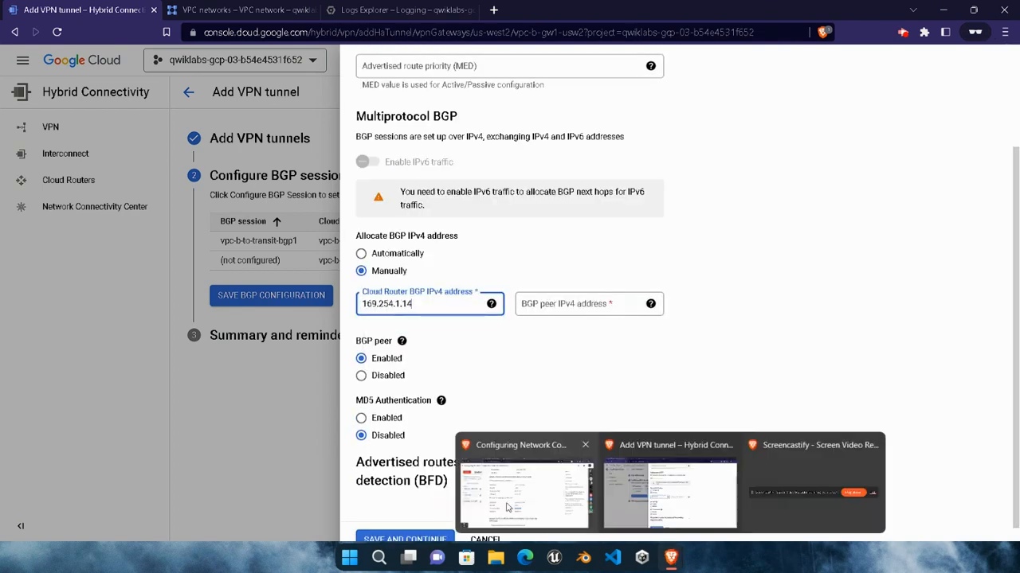
click(507, 504)
drag(469, 416, 387, 411)
key(ctrl+c)
click(669, 555)
click(669, 502)
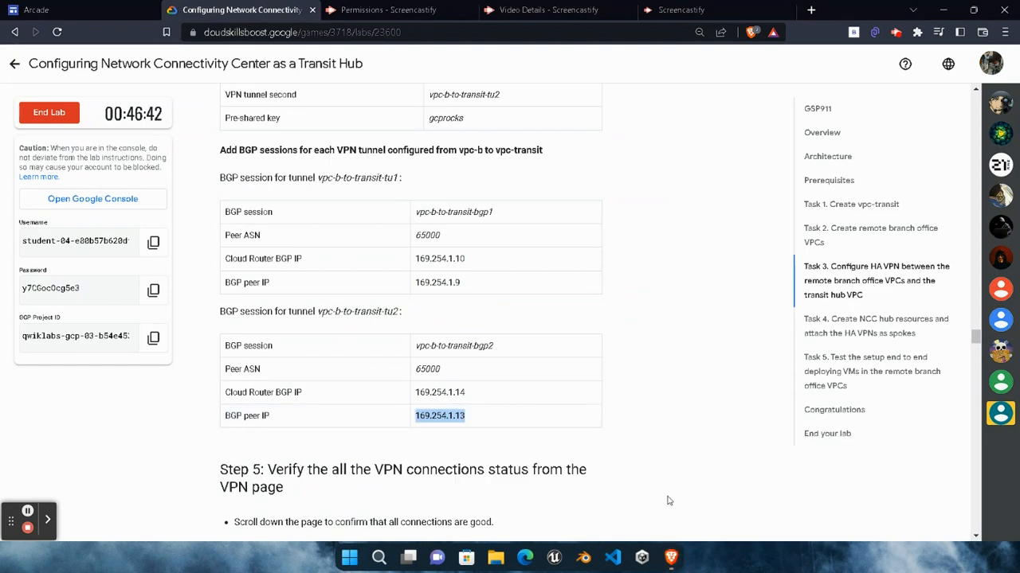
click(564, 304)
key(ctrl+v)
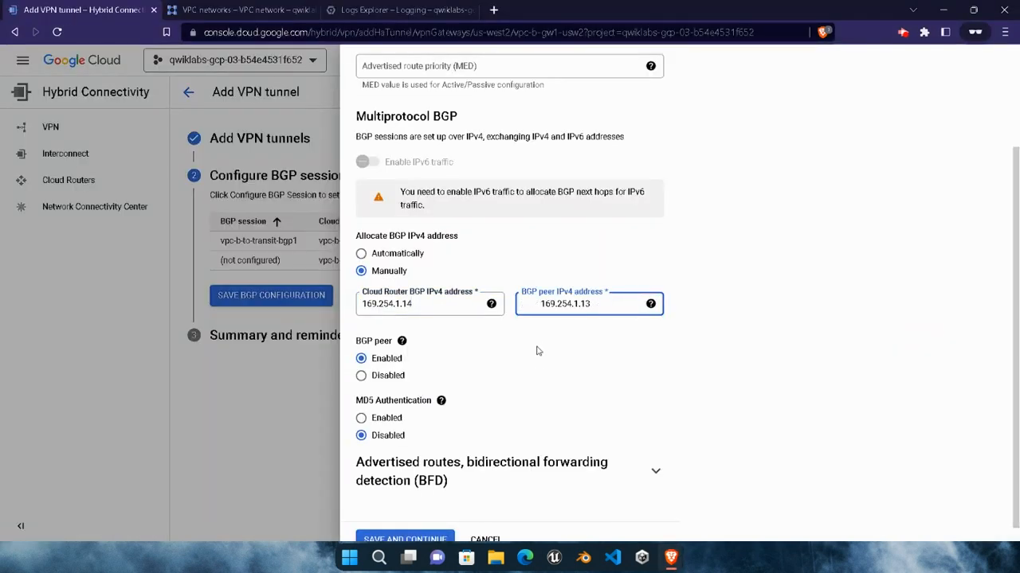
Remove the leading spaces from the second session's BGP peer IPv4 address
double_click(541, 305)
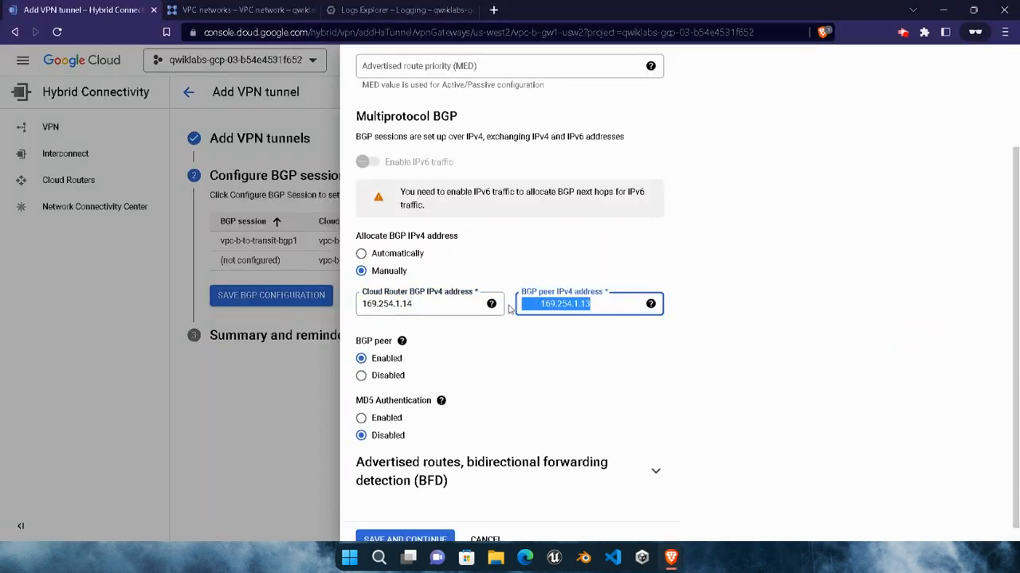
key(End)
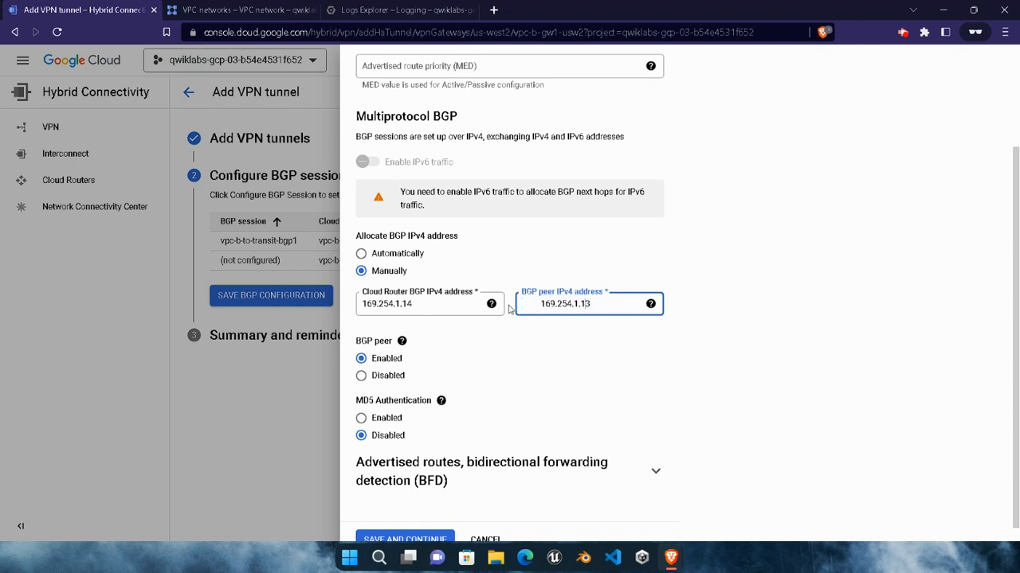
text(\)
key(BackSpace)
key(BackSpace)
key(BackSpace)
key(BackSpace)
key(BackSpace)
scroll(515, 431, down, 1)
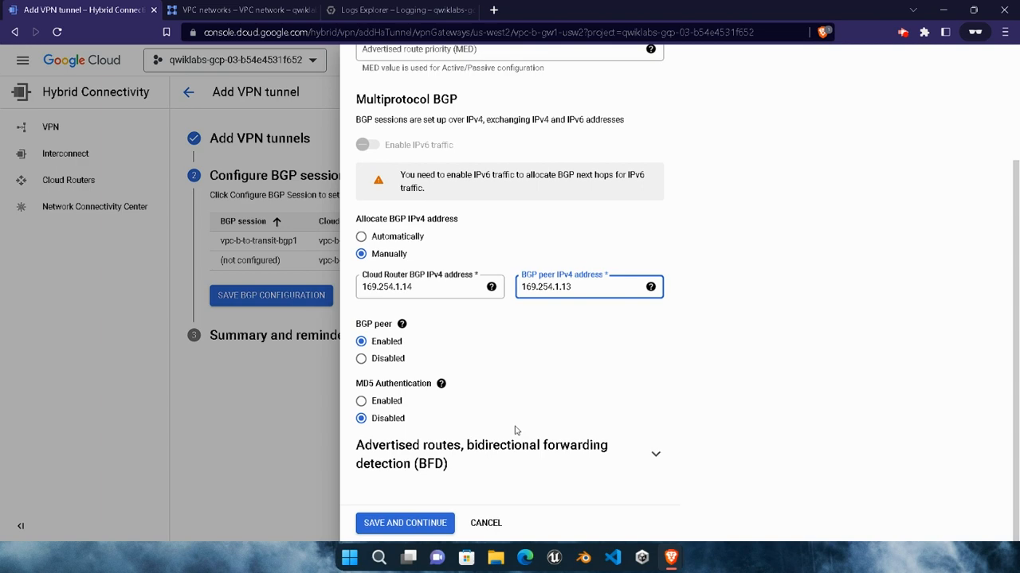
Save the second BGP session with the BGP configuration and complete the vpc-b VPN tunnel setup
click(443, 525)
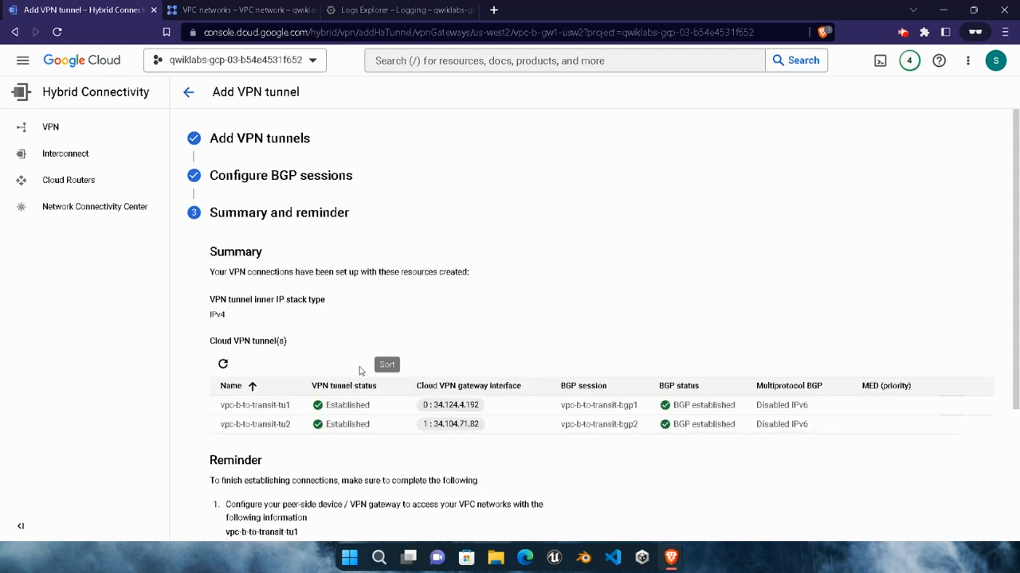
scroll(419, 371, down, 3)
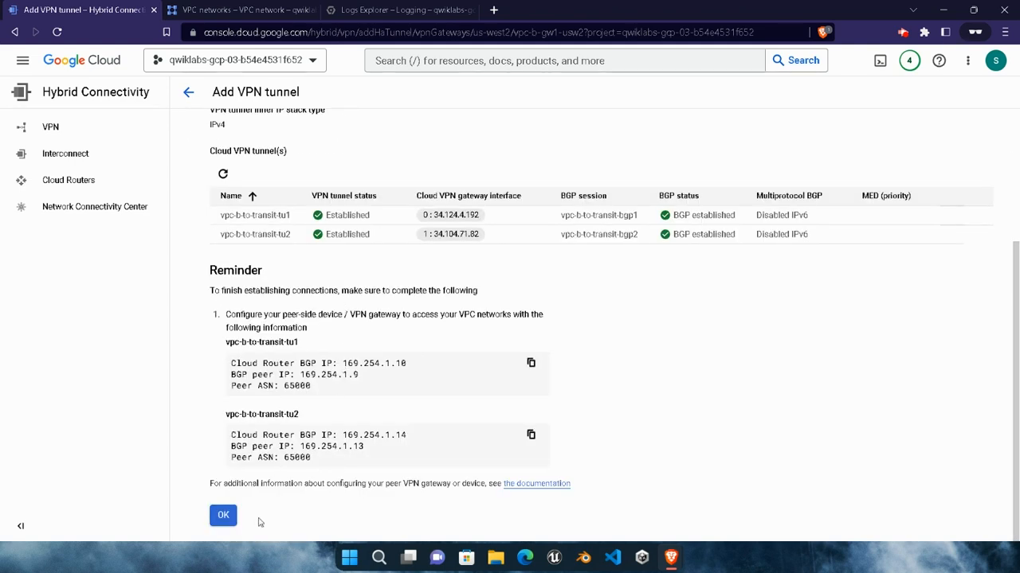
click(223, 519)
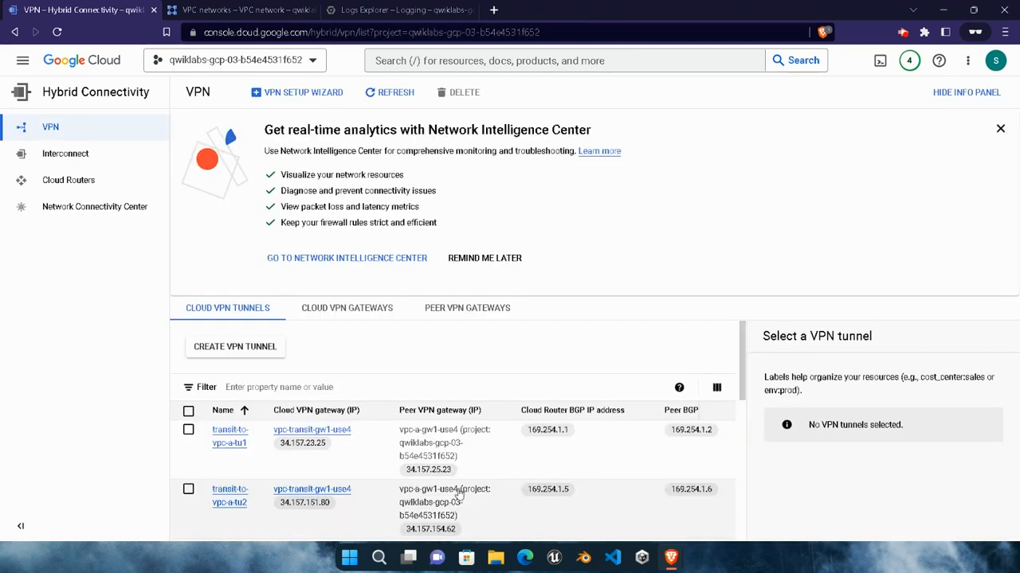
Return to the lab and check progress on creating the VPN tunnels between vpc-transit and vpc-a and vpc-b
mouse_move(671, 558)
click(498, 434)
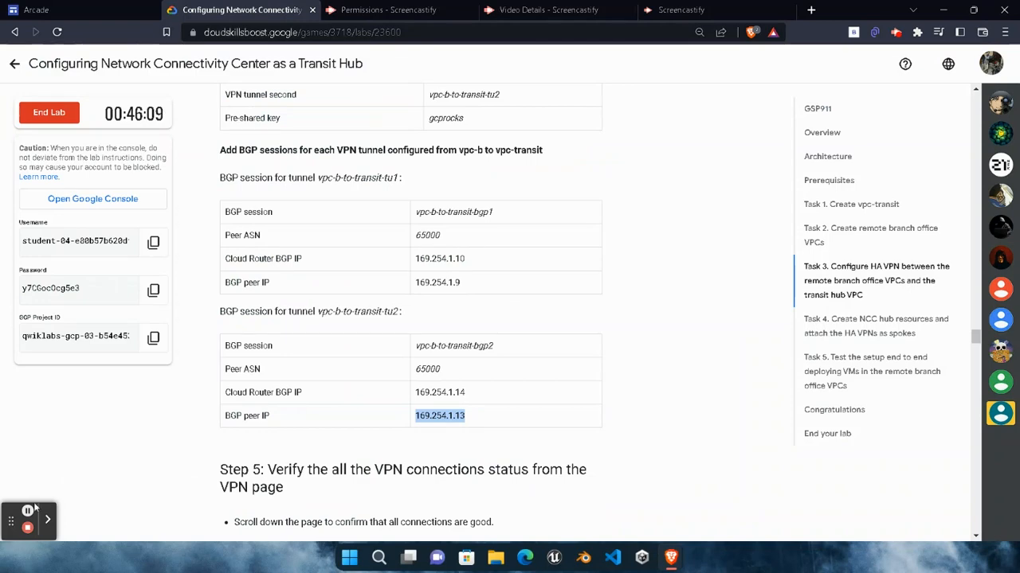
click(135, 422)
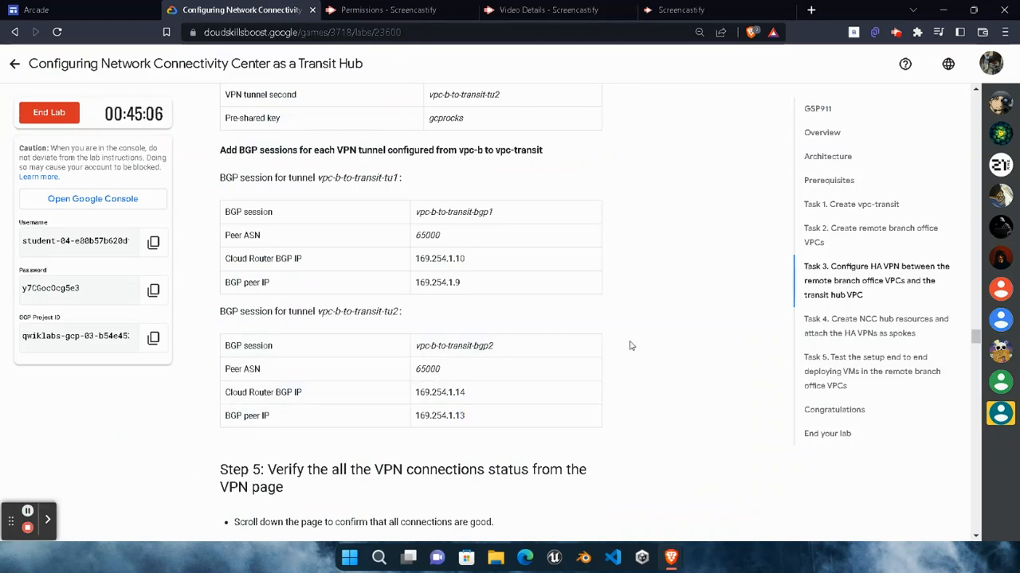
scroll(636, 371, down, 6)
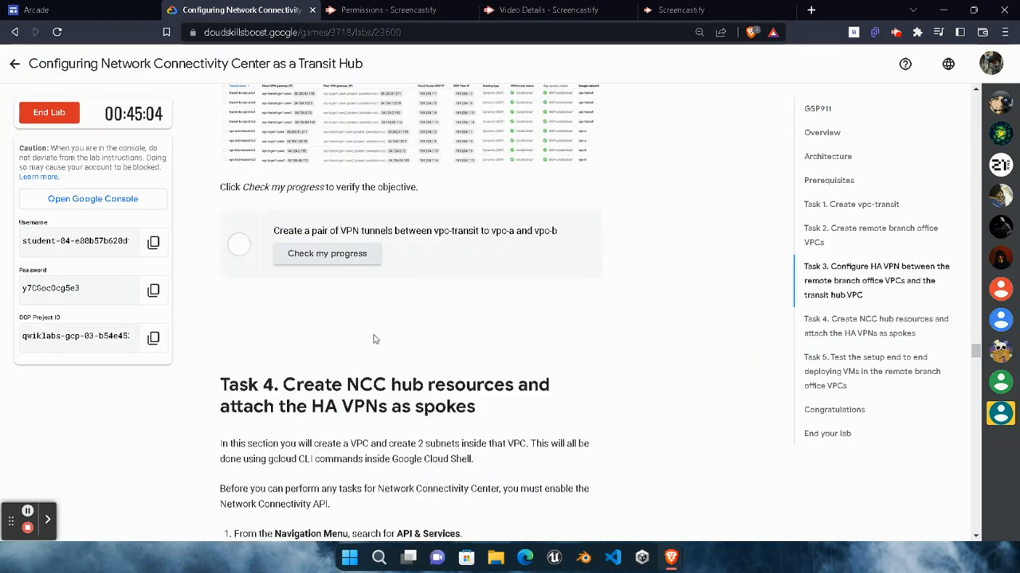
click(326, 254)
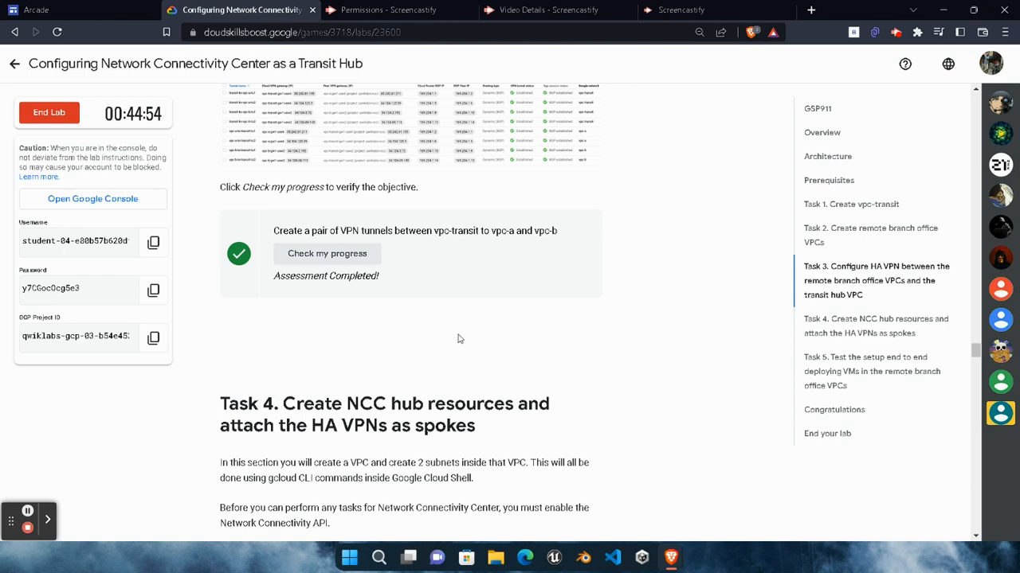
Consult the lab's Task 4 instructions and open the APIs & Services Library in the Google Cloud console
scroll(458, 339, down, 3)
scroll(458, 339, down, 1)
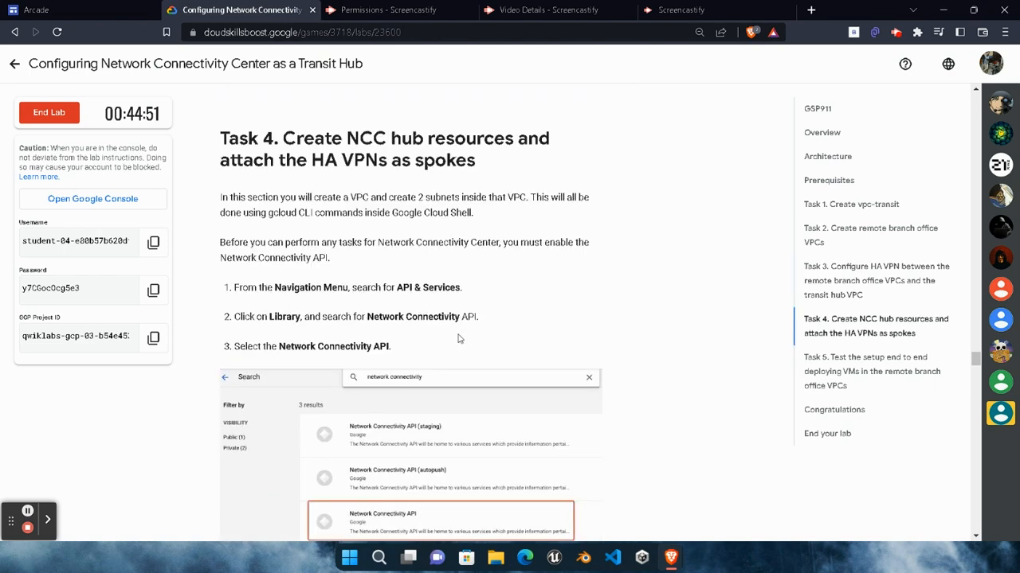
mouse_move(671, 558)
click(728, 490)
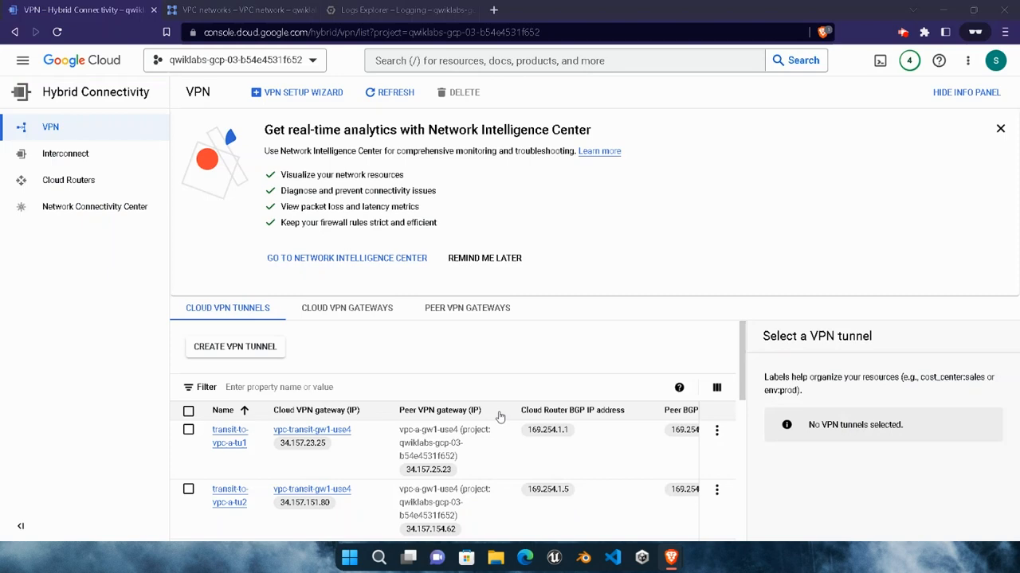
click(22, 61)
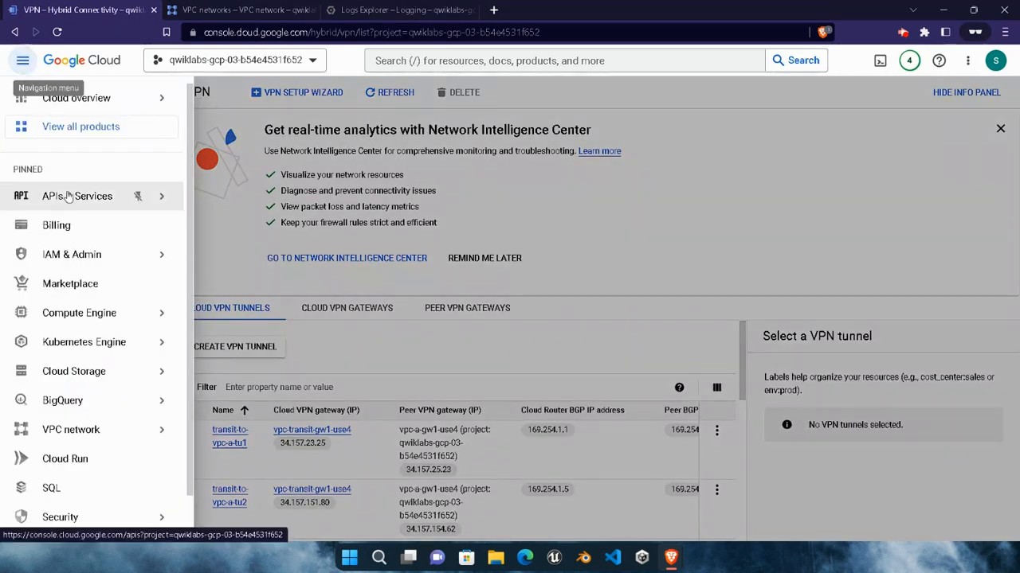
mouse_move(173, 209)
click(193, 231)
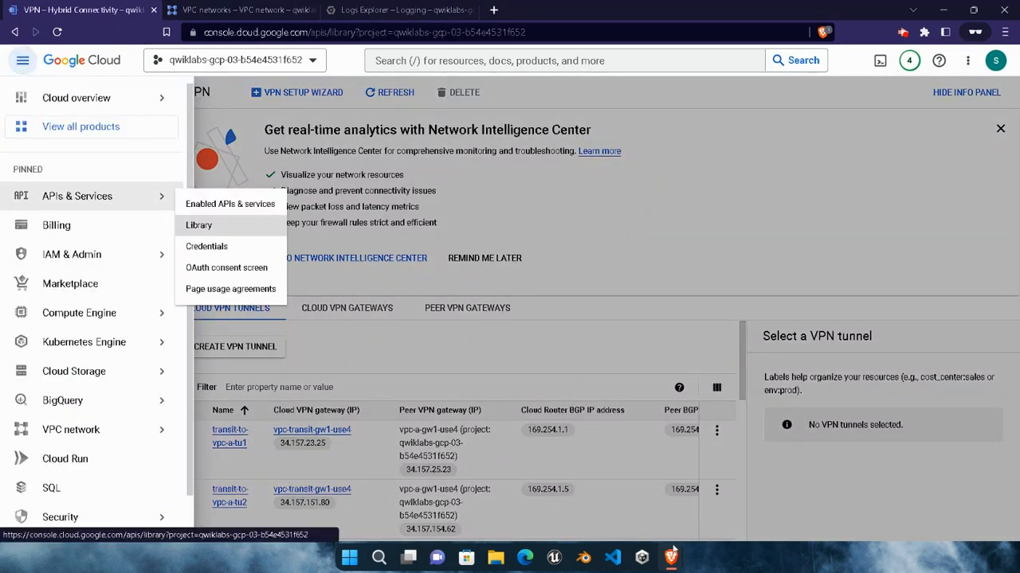
Copy the API name Network Connectivity from the lab's Task 4 instructions
mouse_move(671, 557)
click(523, 494)
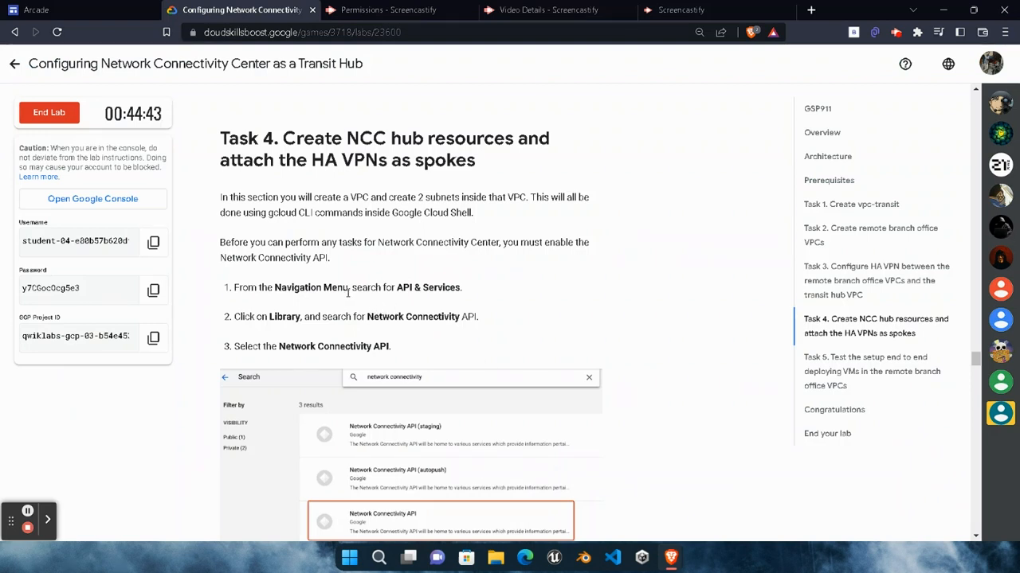
drag(366, 316, 459, 317)
key(ctrl+c)
Search the console's API Library for Network Connectivity and enable the Network Connectivity API
mouse_move(671, 557)
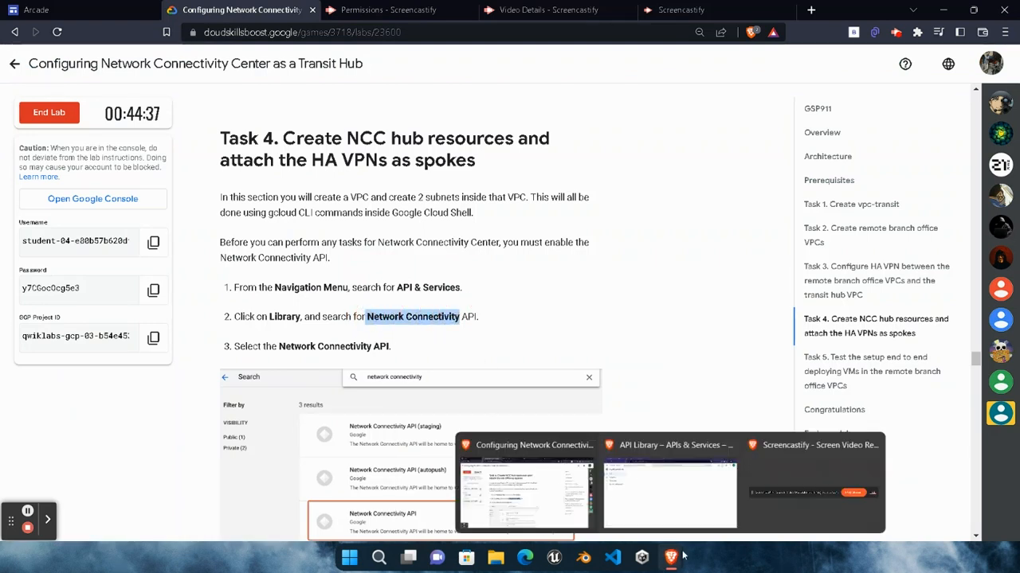
click(673, 470)
click(473, 230)
key(ctrl+v)
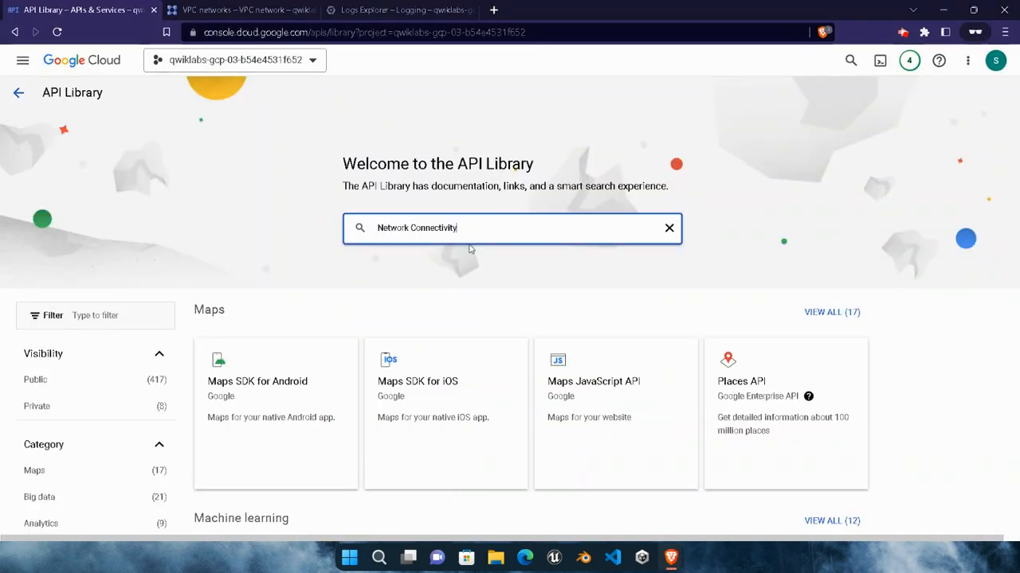
key(Return)
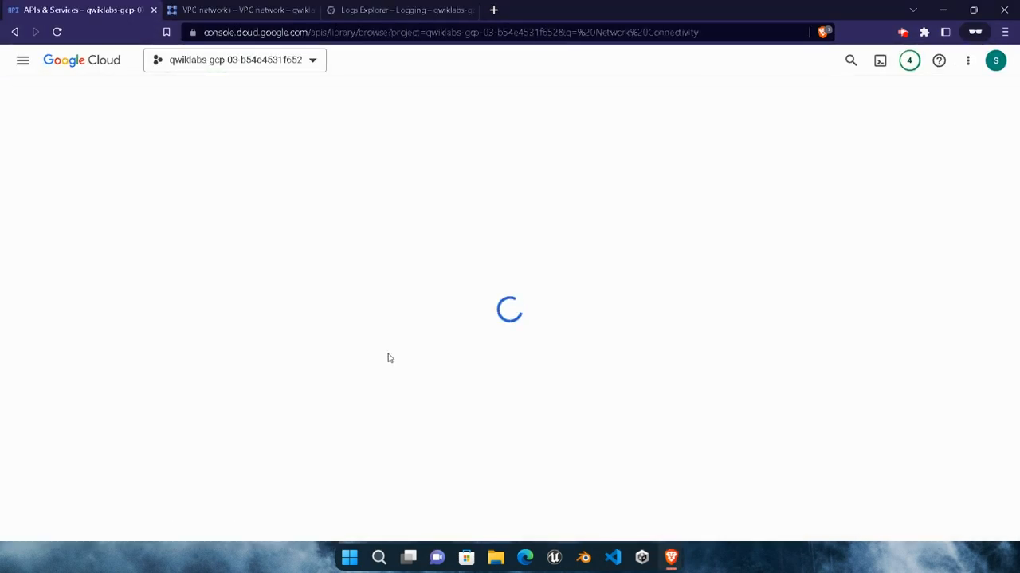
click(232, 271)
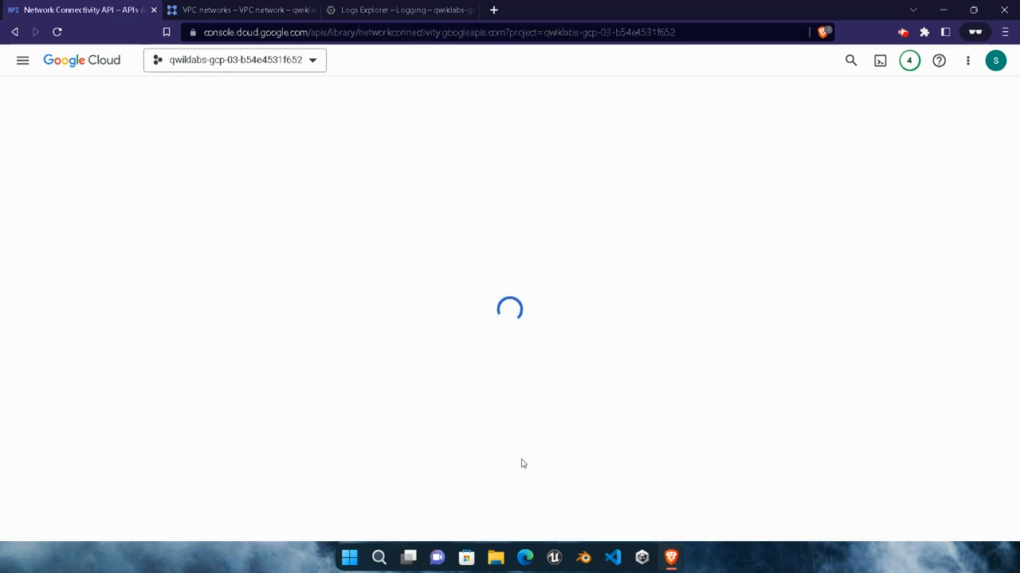
click(159, 233)
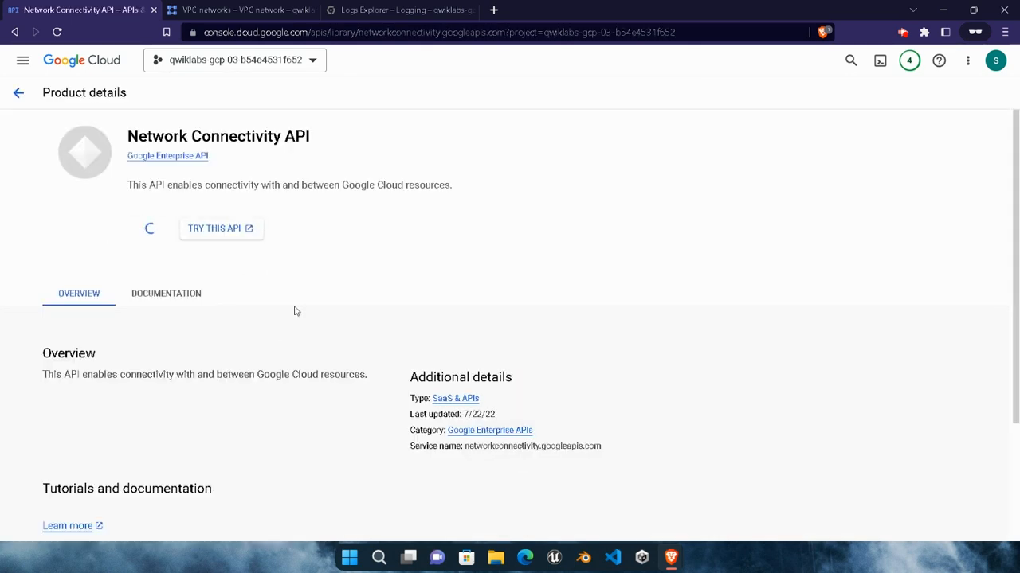
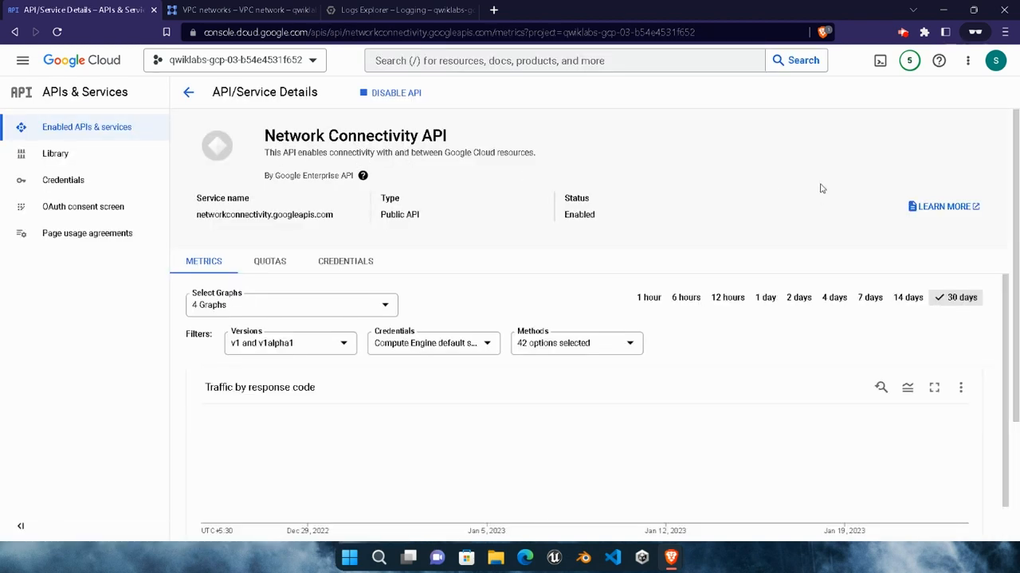
Activate Cloud Shell in the console and copy the gcloud auth list command from the lab while it starts
click(880, 61)
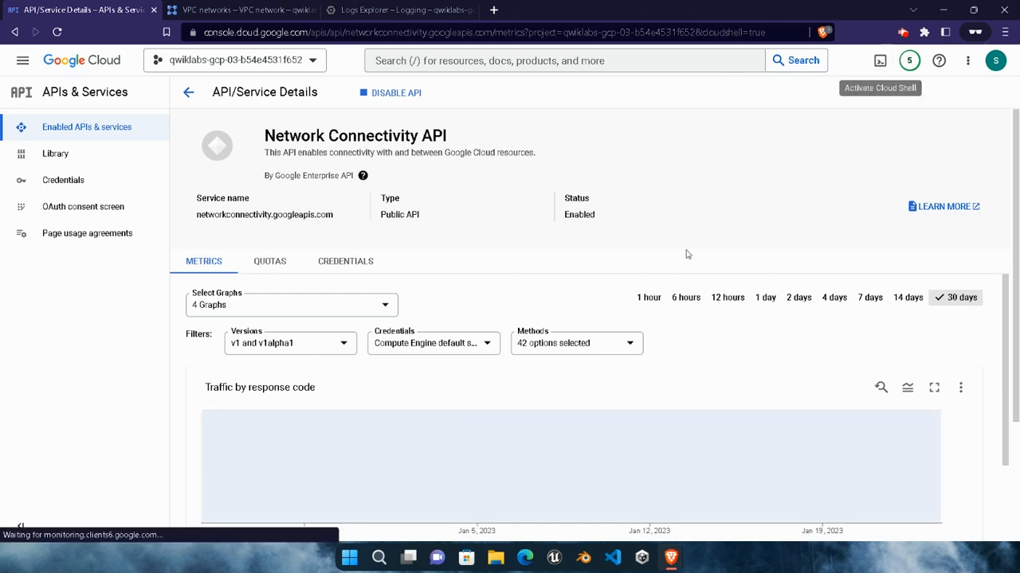
mouse_move(670, 558)
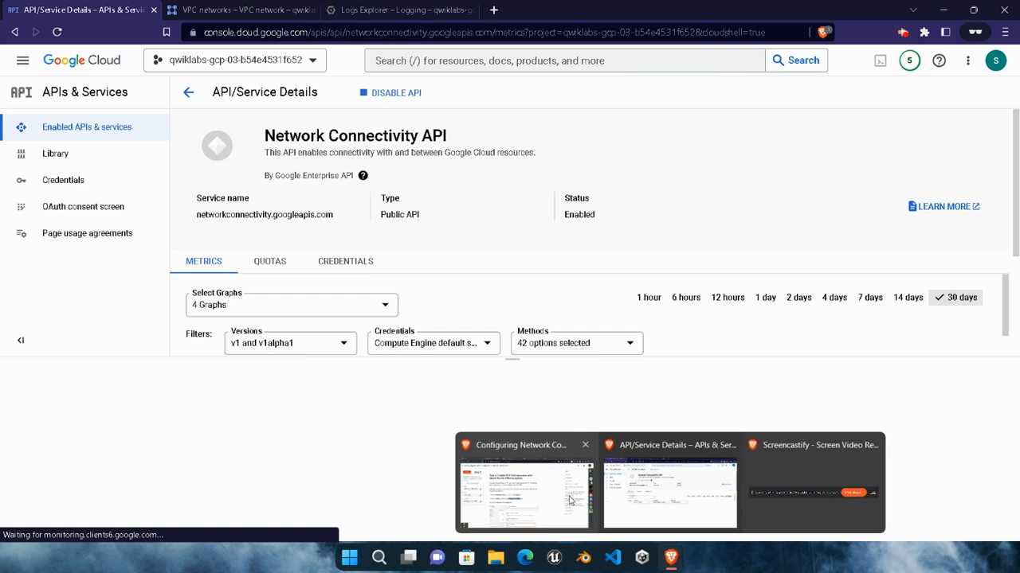
click(569, 501)
scroll(455, 394, down, 4)
click(583, 299)
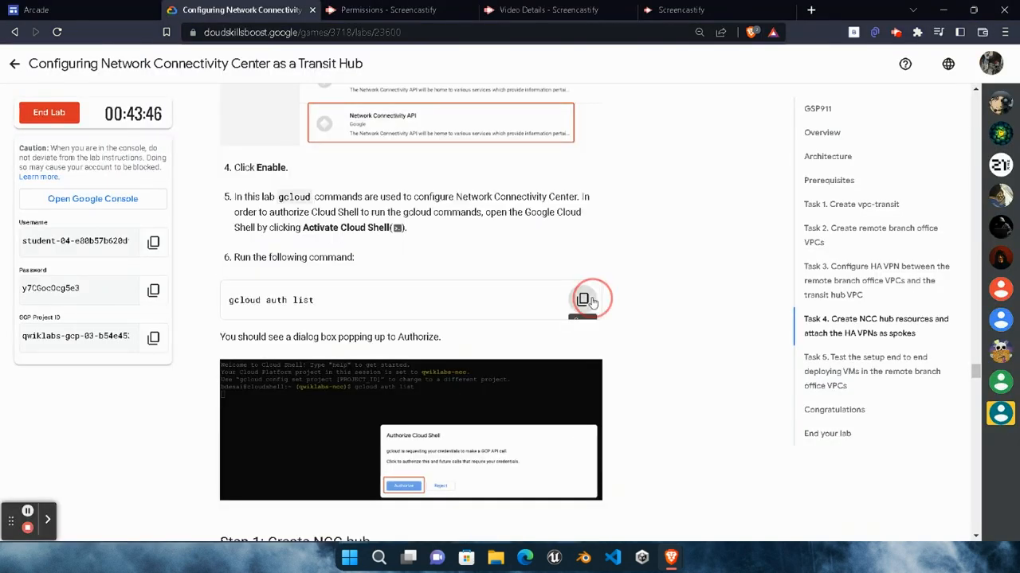
mouse_move(671, 558)
click(681, 502)
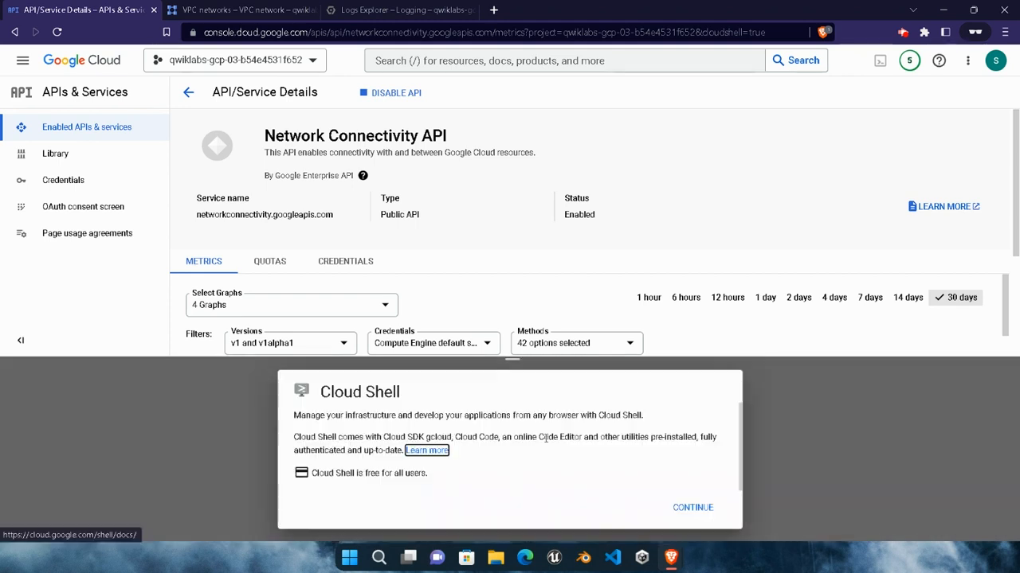
click(695, 508)
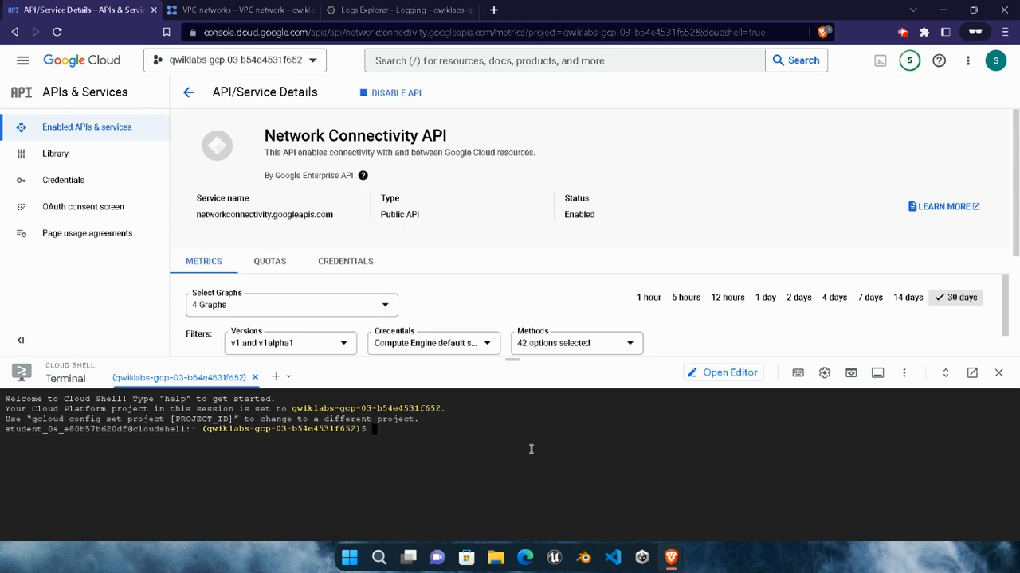
Run gcloud auth list in Cloud Shell and authorize the credentials request
key(ctrl+v)
key(Return)
click(619, 500)
Create the NCC hub transit-hub with description Transit_hub by running the lab's Step 1 command in Cloud Shell
mouse_move(671, 557)
click(501, 434)
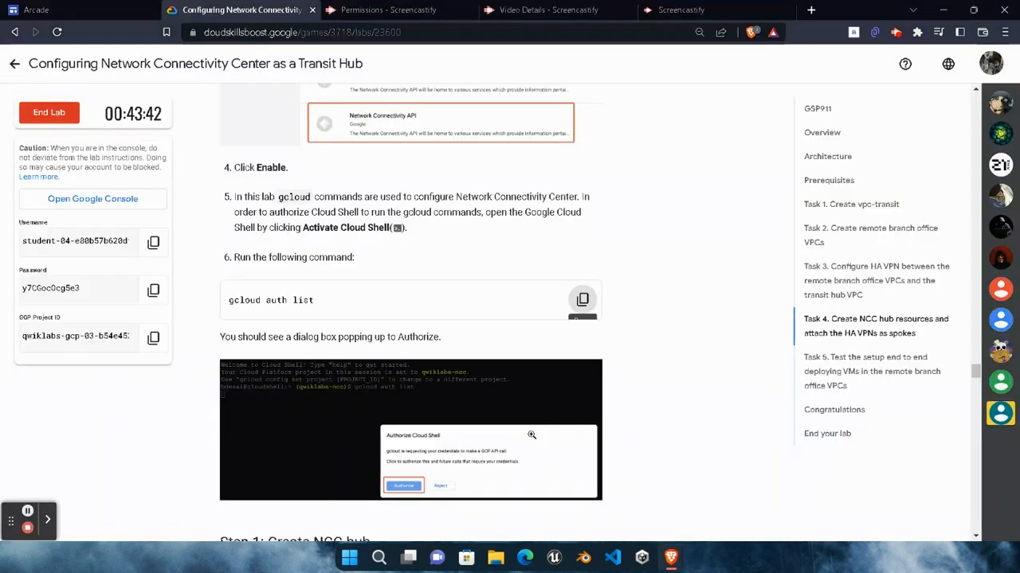
scroll(558, 382, down, 4)
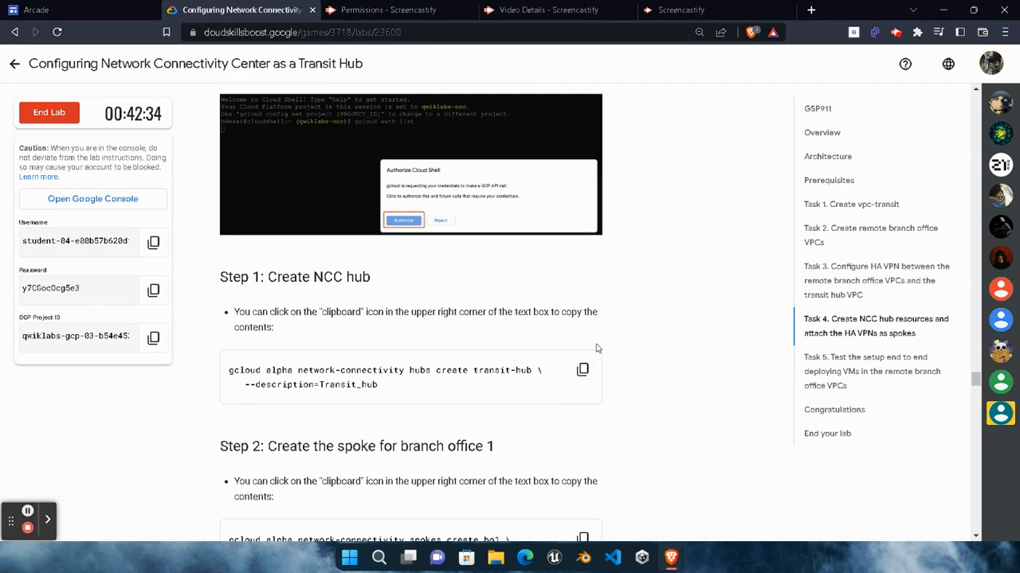
click(582, 369)
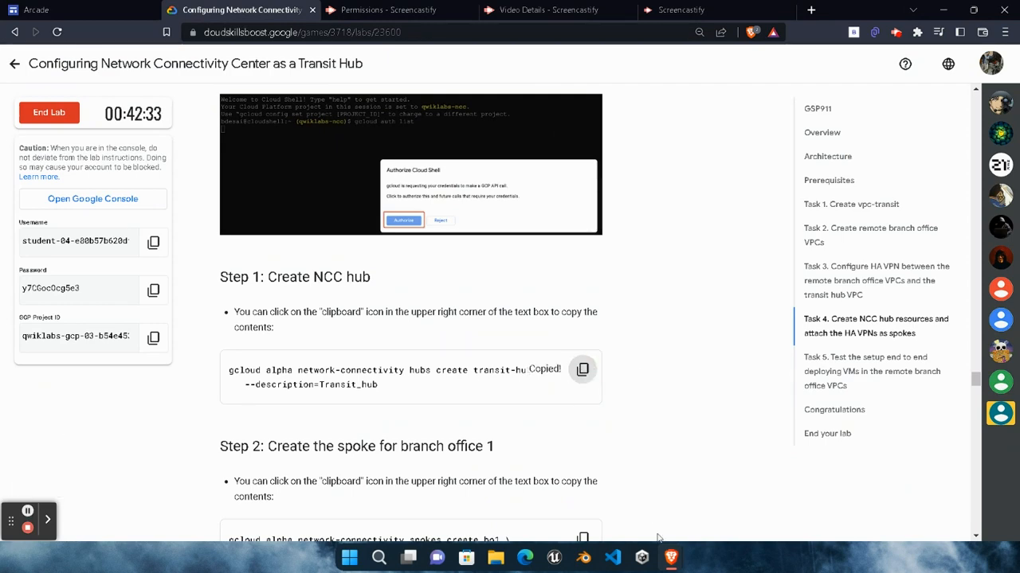
mouse_move(670, 557)
click(546, 494)
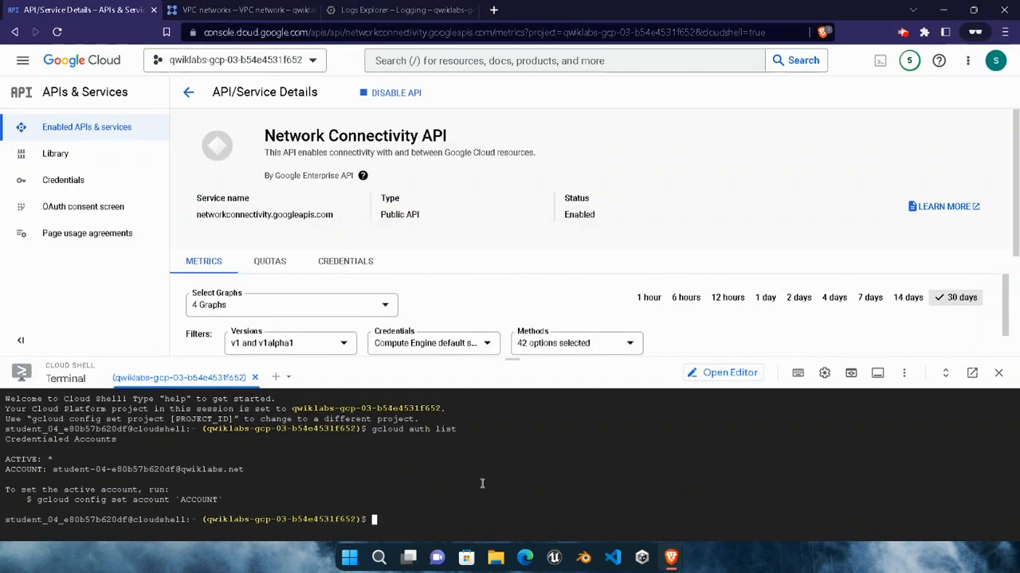
key(ctrl+v)
Create spoke bo1 on transit-hub in us-east4 with tunnels transit-to-vpc-a-tu1 and transit-to-vpc-a-tu2, using the lab's Step 2 command in Cloud Shell
mouse_move(671, 558)
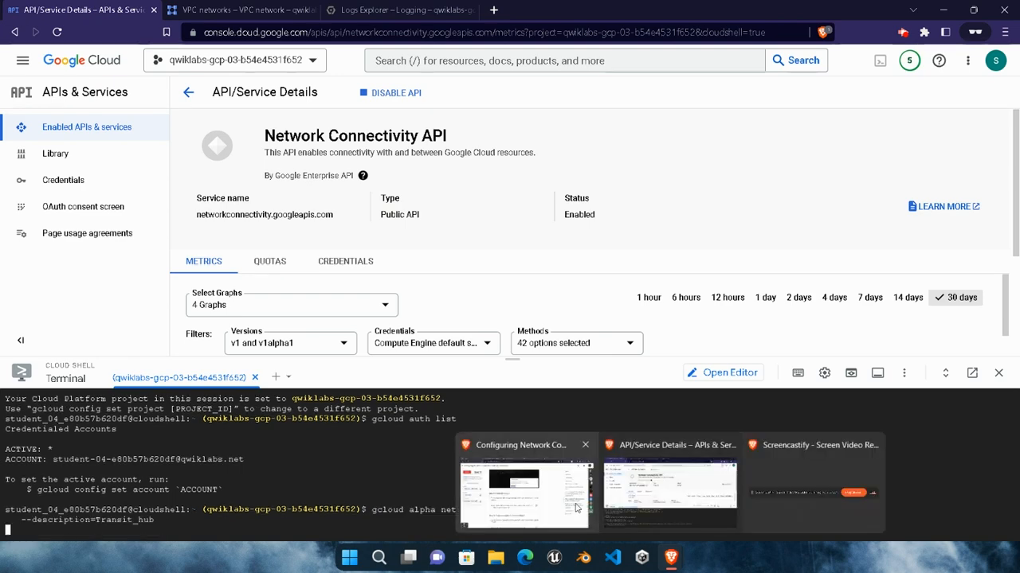
click(546, 490)
scroll(570, 414, down, 2)
click(582, 405)
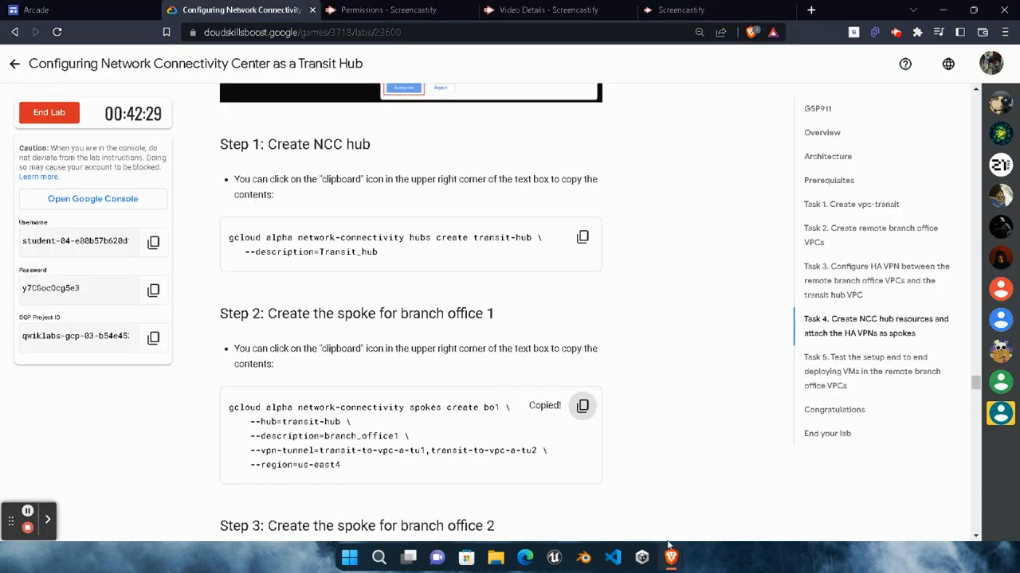
click(673, 517)
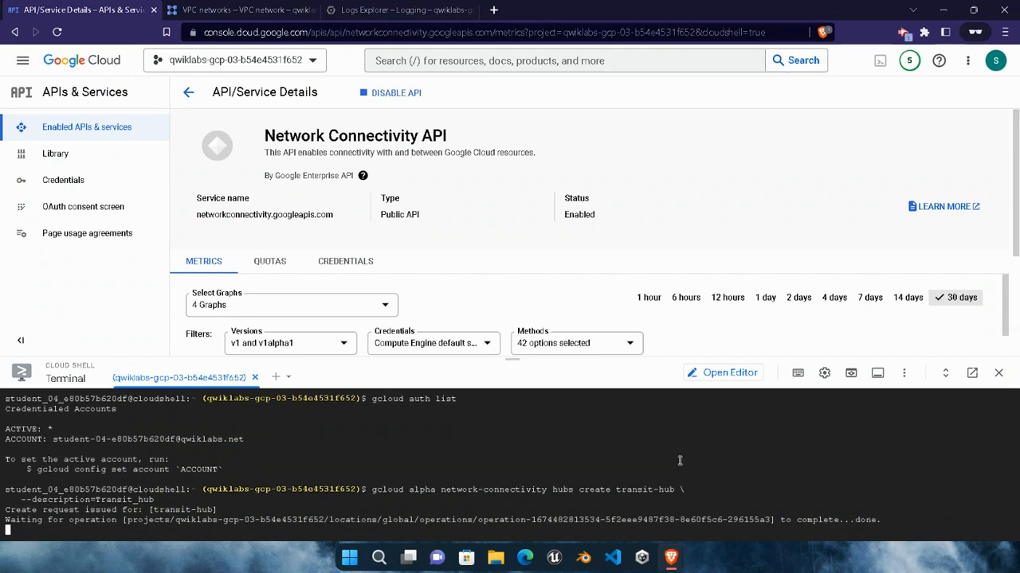
key(ctrl+v)
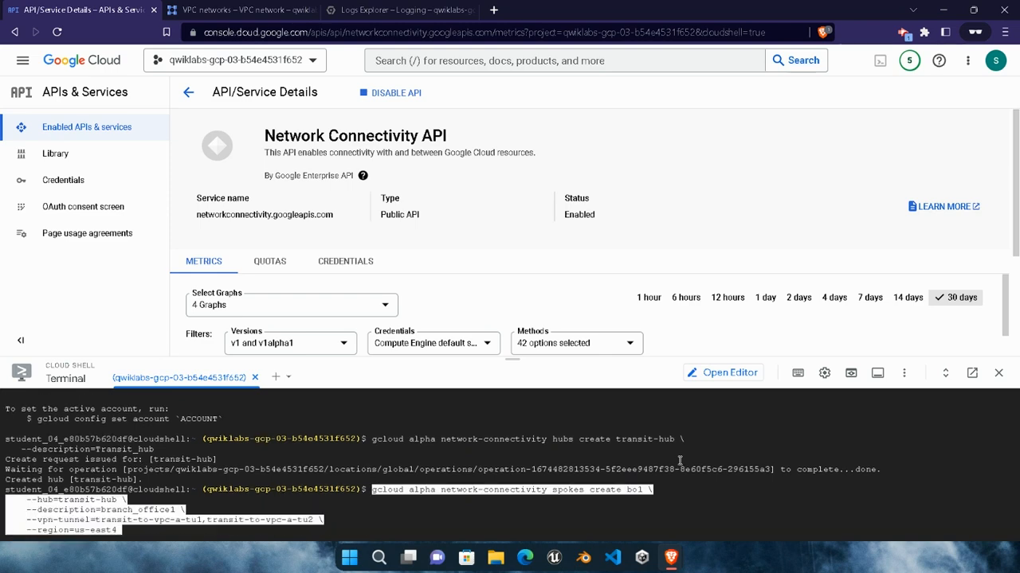
key(Return)
Create spoke bo2 on transit-hub in us-west2 with tunnels transit-to-vpc-b-tu1 and transit-to-vpc-b-tu2, using the lab's Step 3 command in Cloud Shell
click(674, 554)
click(555, 488)
scroll(508, 439, down, 2)
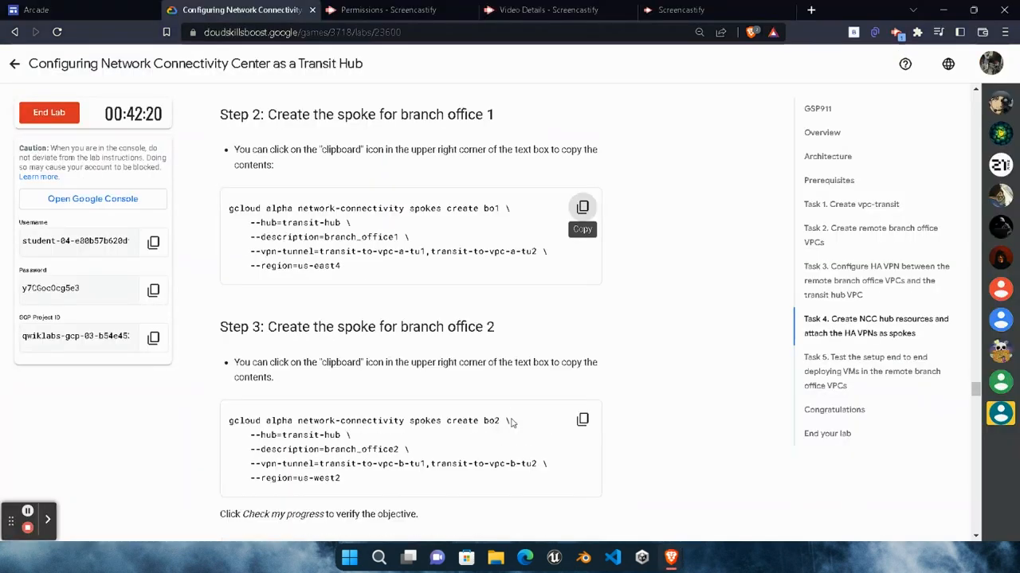
click(580, 420)
click(670, 558)
click(698, 497)
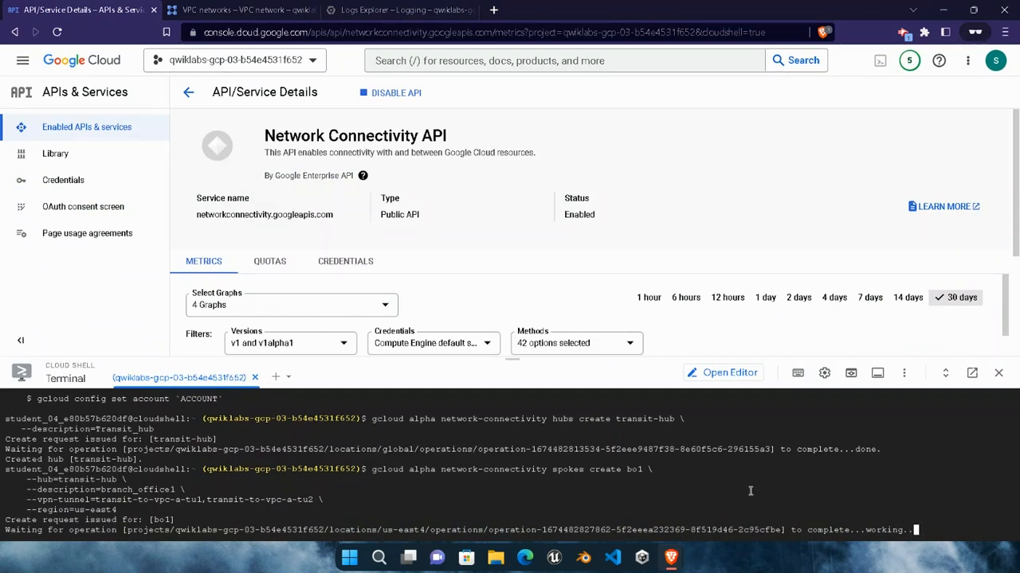
key(ctrl+v)
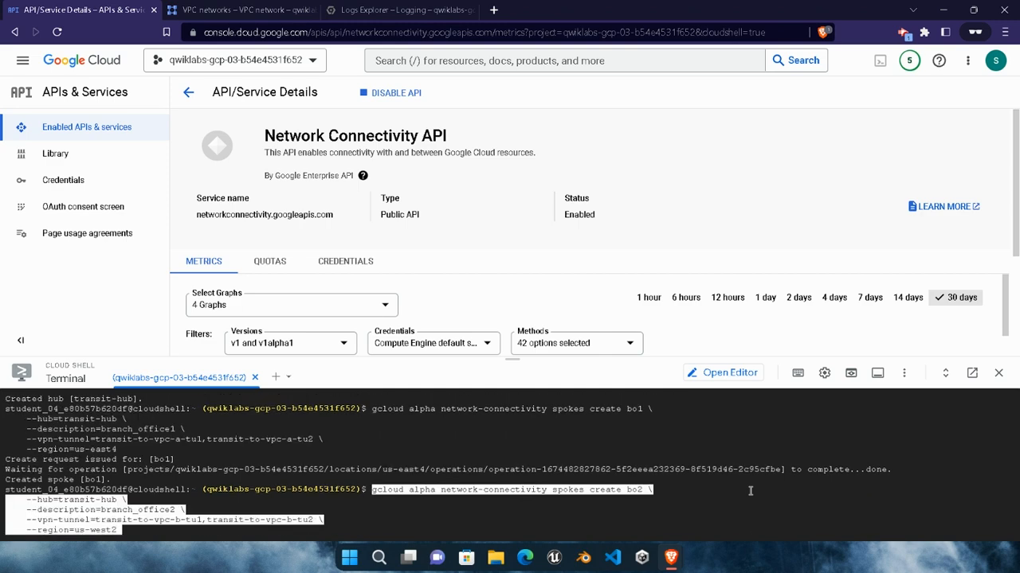
key(Return)
Look ahead in the lab instructions, return to the console and open the VPC network Firewall page
mouse_move(671, 558)
click(524, 488)
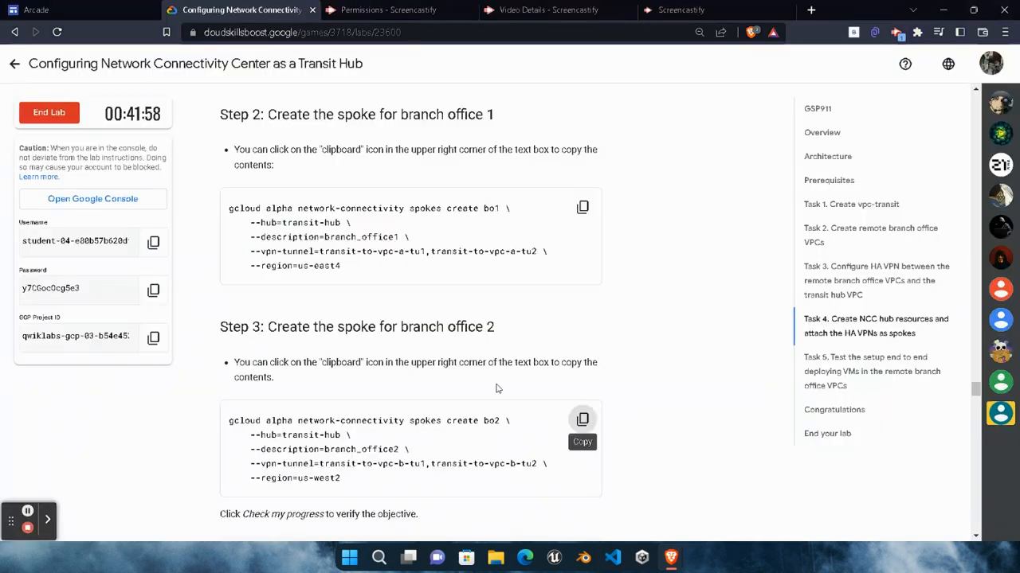
scroll(610, 393, down, 3)
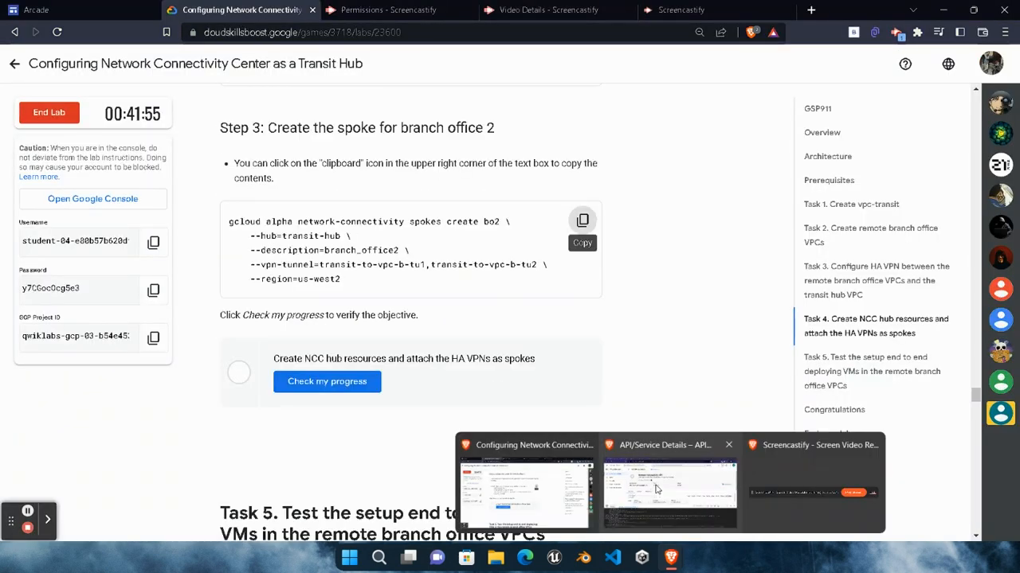
click(670, 483)
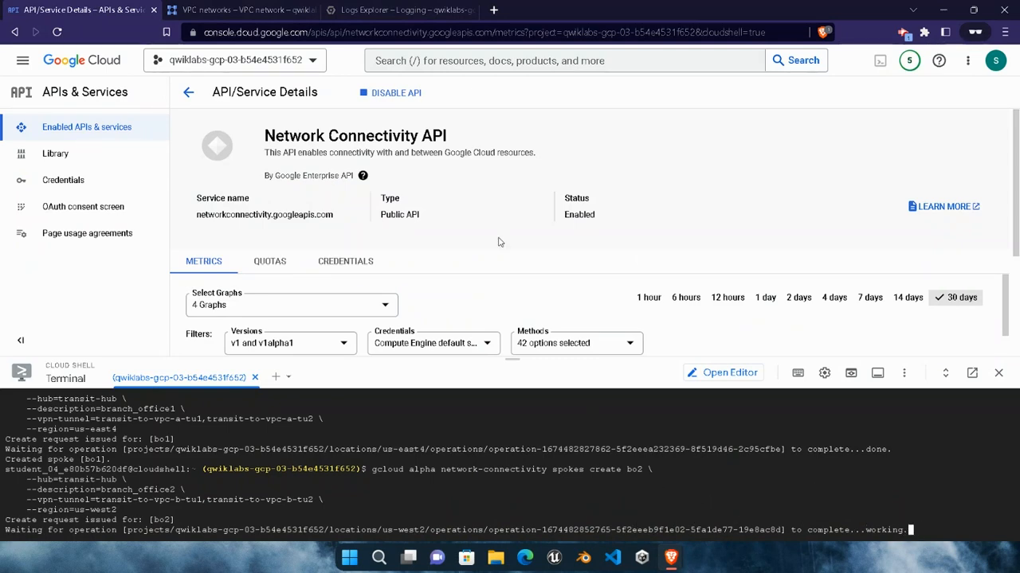
click(468, 60)
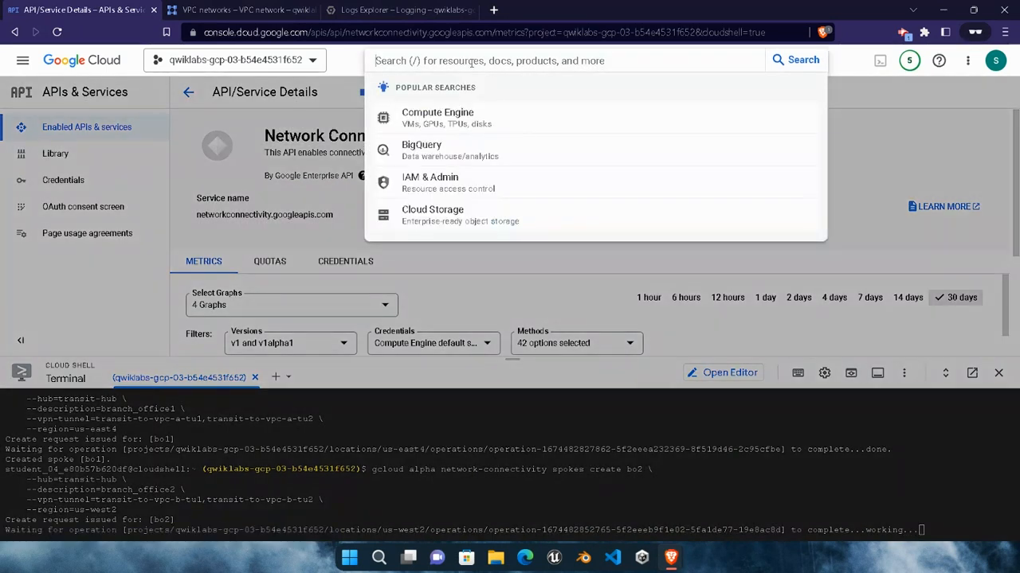
text(firew)
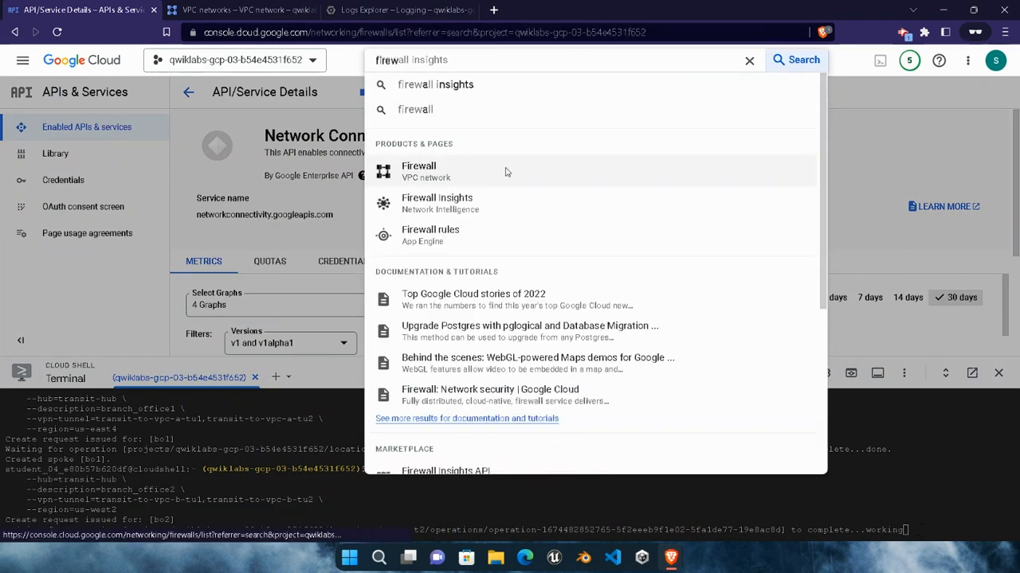
click(504, 168)
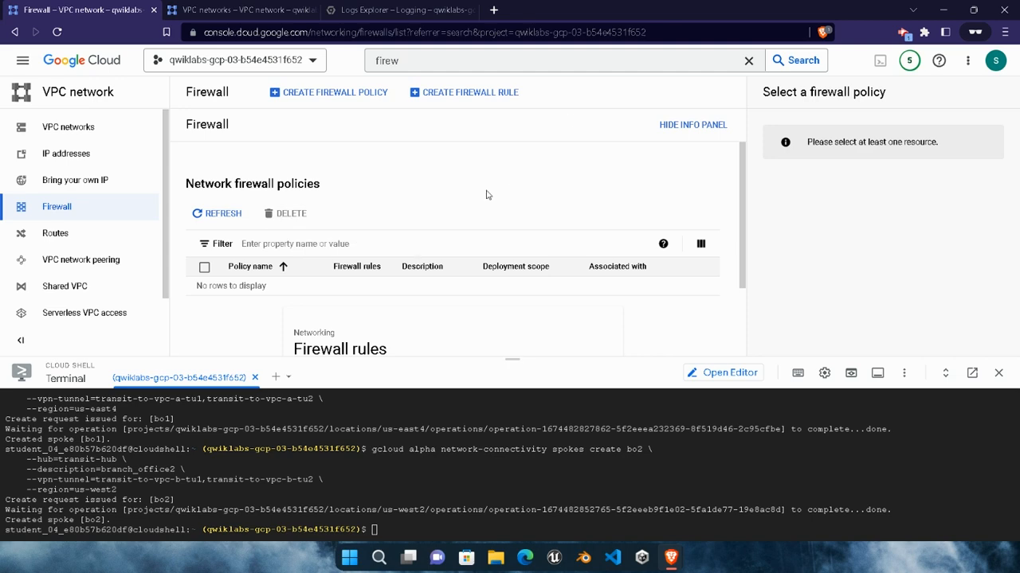
Check the lab progress for creating the NCC hub resources and attaching the HA VPNs as spokes
click(674, 557)
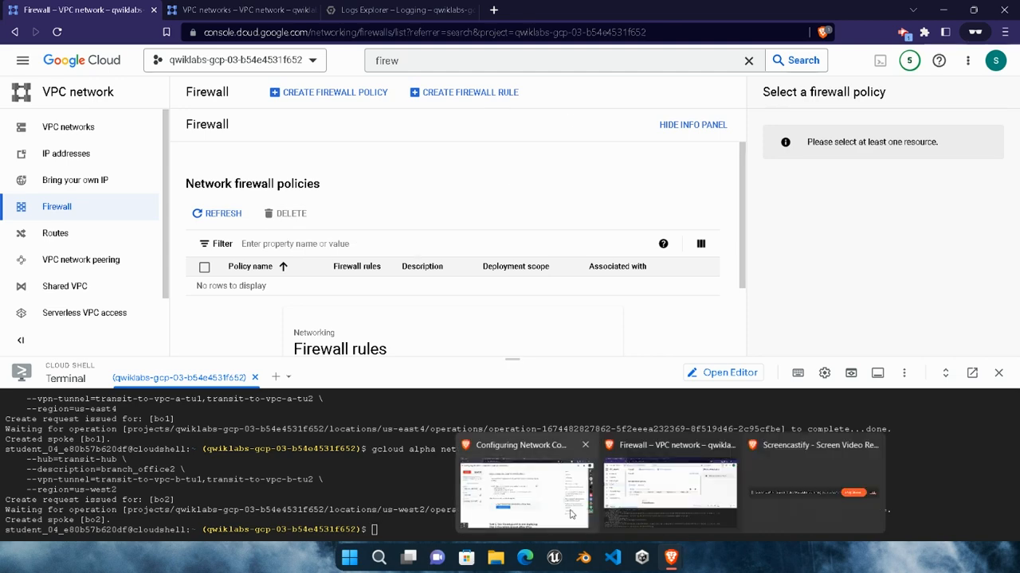
click(532, 488)
click(356, 383)
Read the lab's Task 5 instructions for the vpc-a firewall rule and return to the console's Firewall page
scroll(582, 361, down, 1)
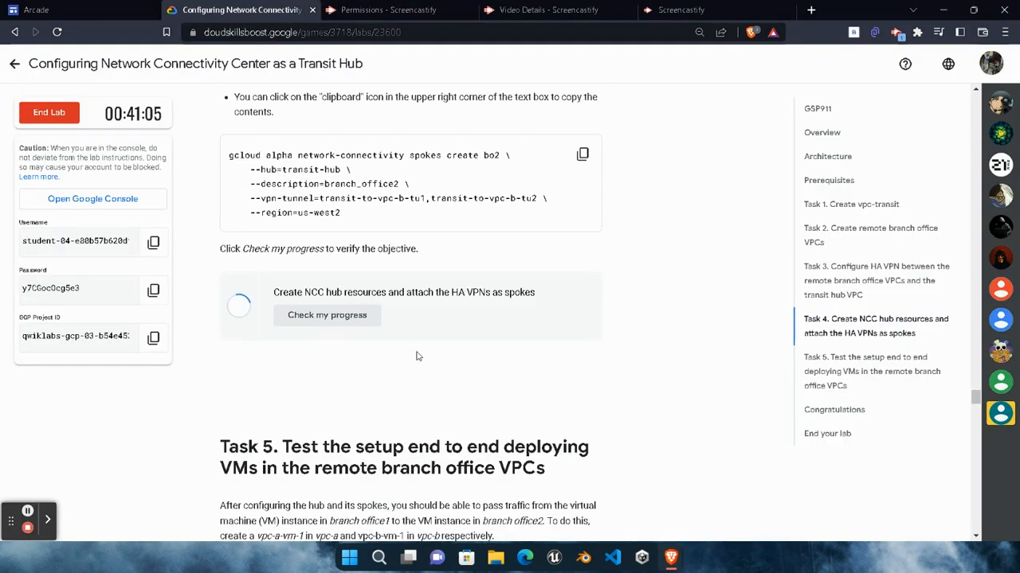
scroll(456, 349, down, 5)
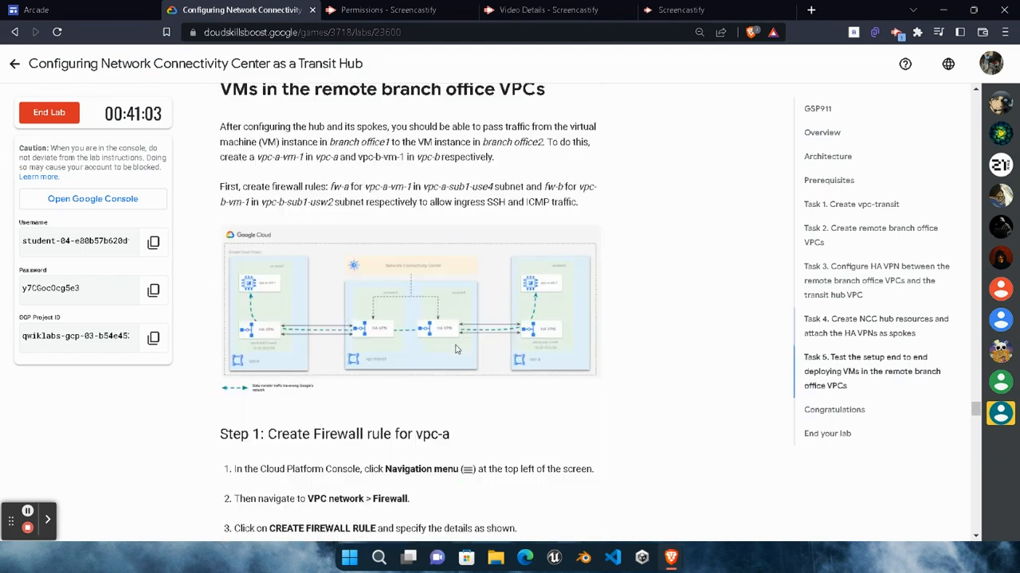
scroll(457, 349, down, 3)
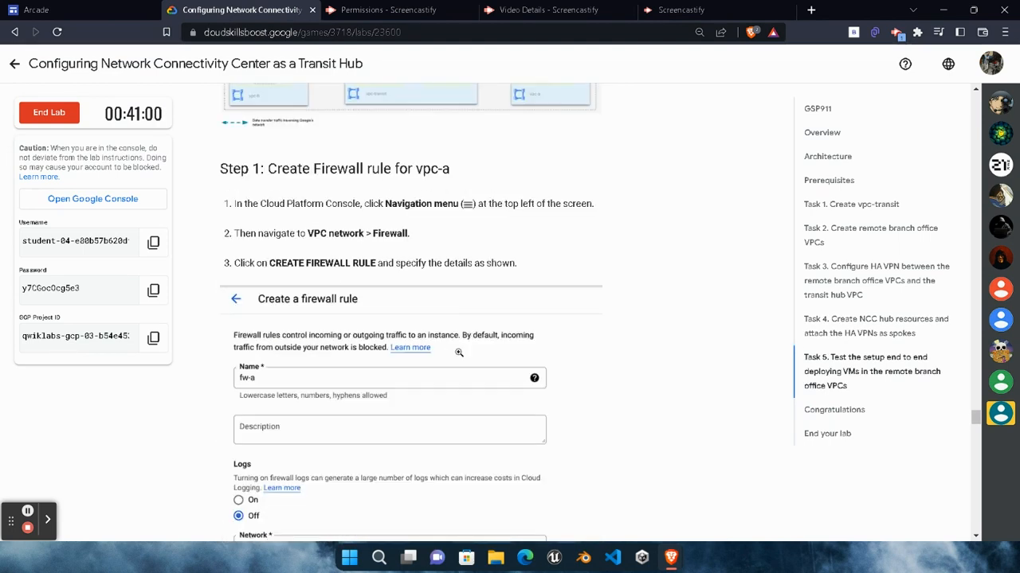
scroll(459, 352, down, 1)
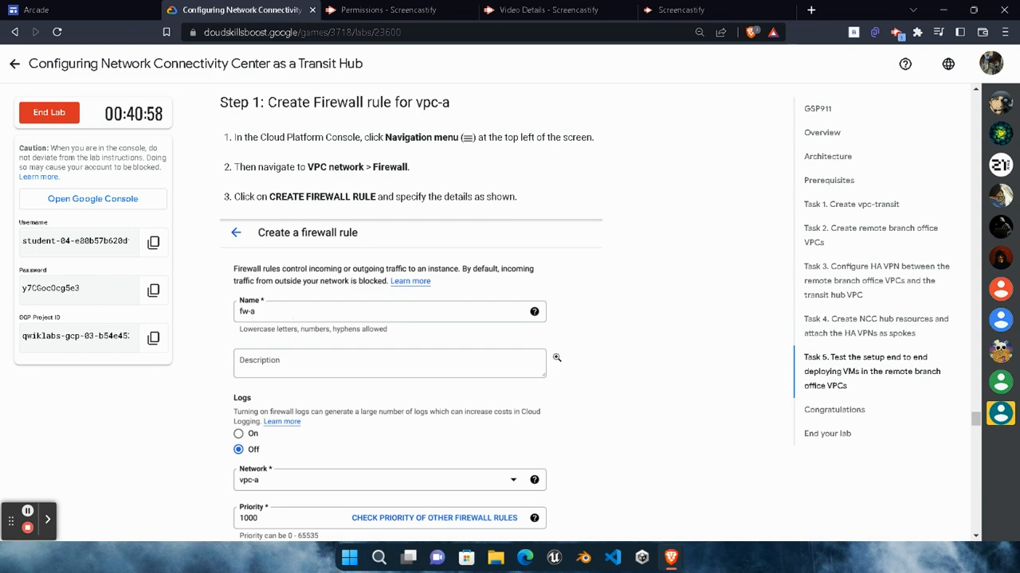
mouse_move(670, 557)
click(669, 462)
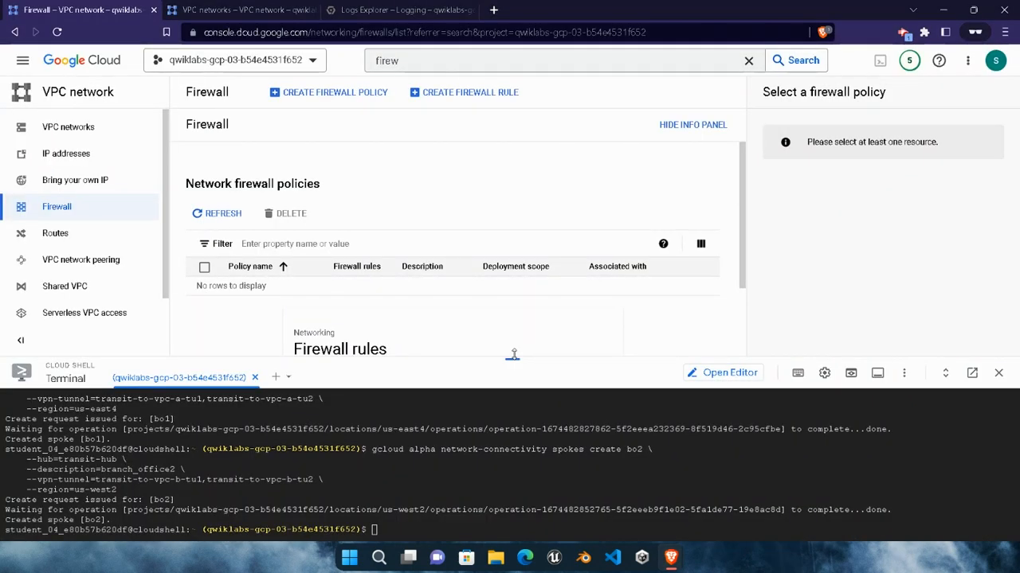
Shrink the Cloud Shell pane, start a new firewall rule and name it fw-a as given in the lab instructions
drag(512, 354, 511, 514)
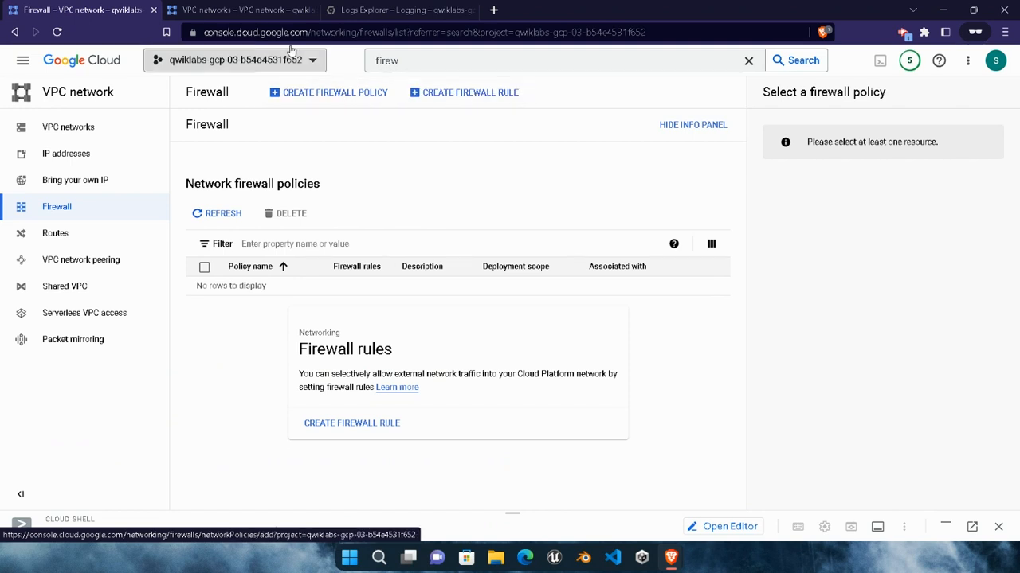
click(480, 94)
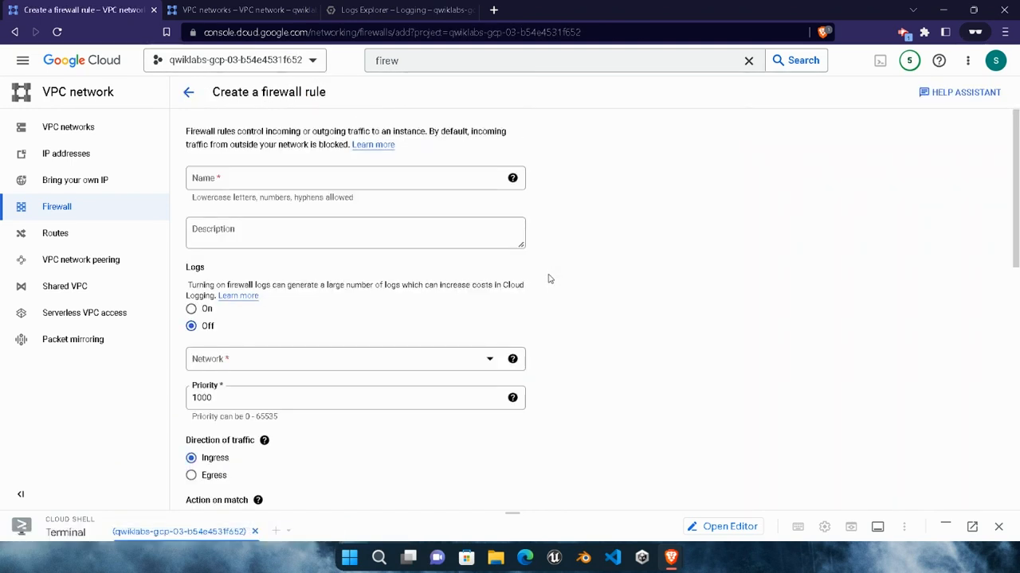
mouse_move(670, 558)
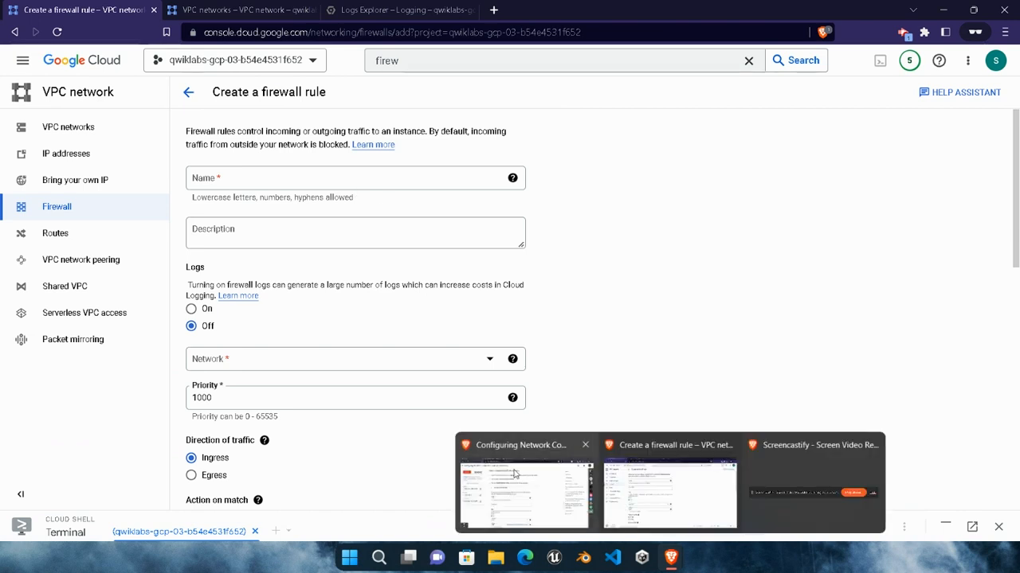
click(526, 485)
click(28, 510)
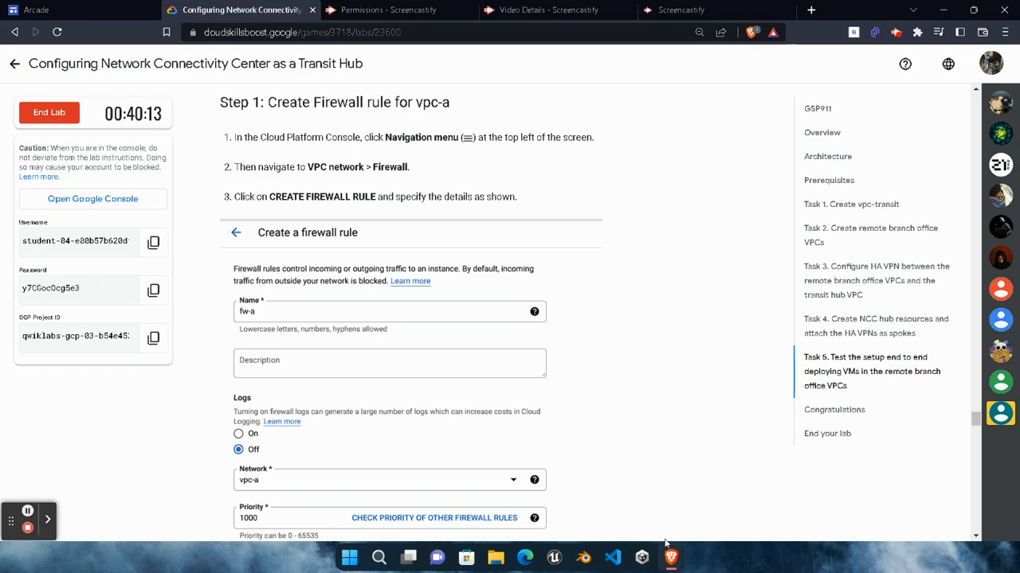
mouse_move(671, 556)
click(580, 436)
click(351, 184)
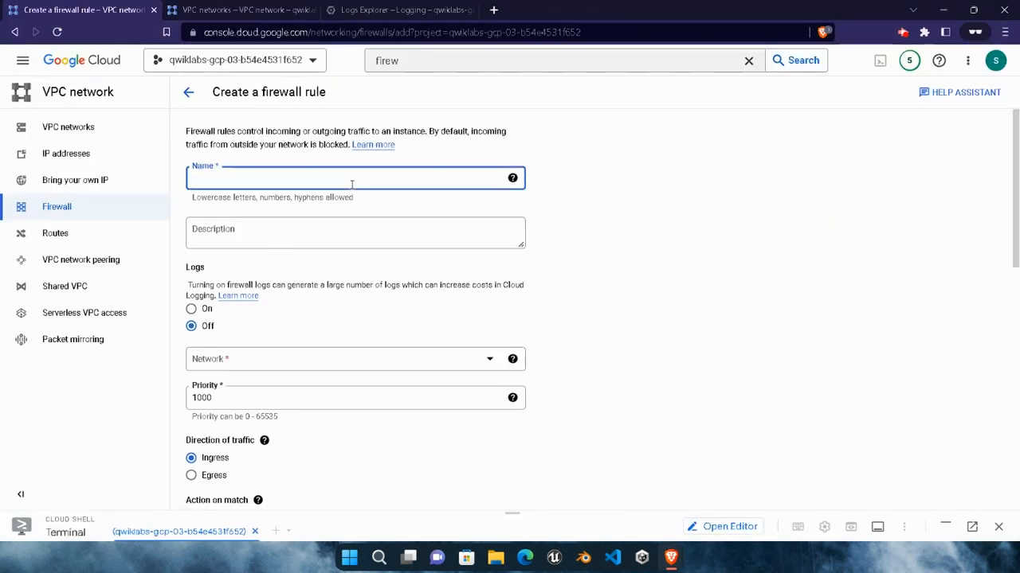
text(fw)
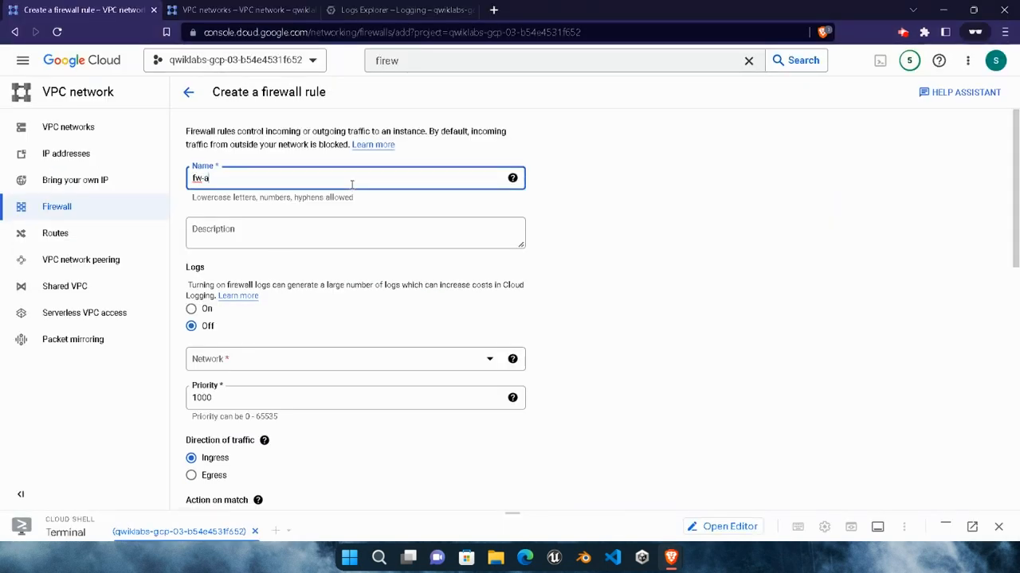
text(-a)
Look up the network for the fw-a rule in the lab instructions and set it to vpc-a
scroll(699, 455, down, 1)
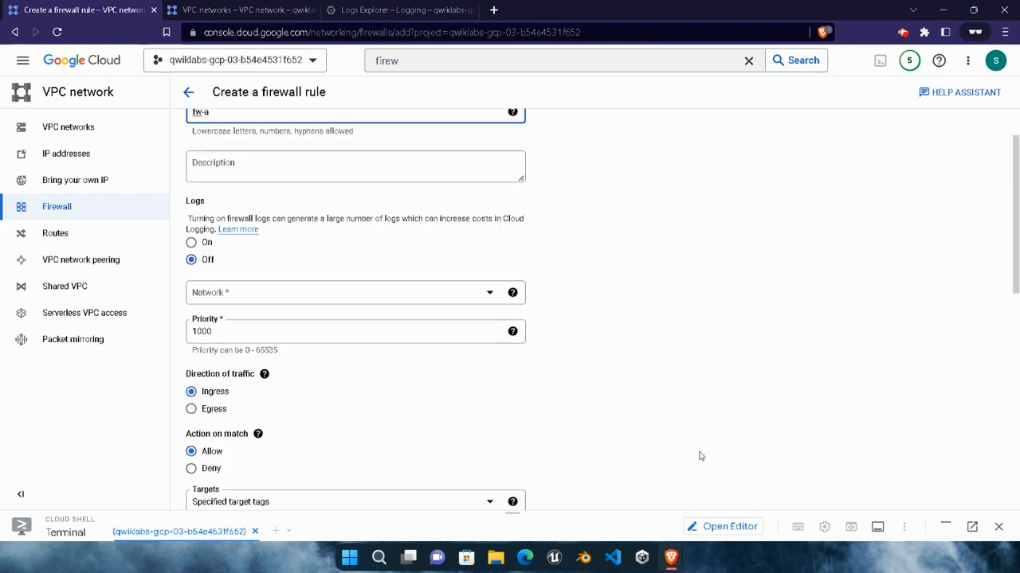
mouse_move(671, 556)
click(523, 462)
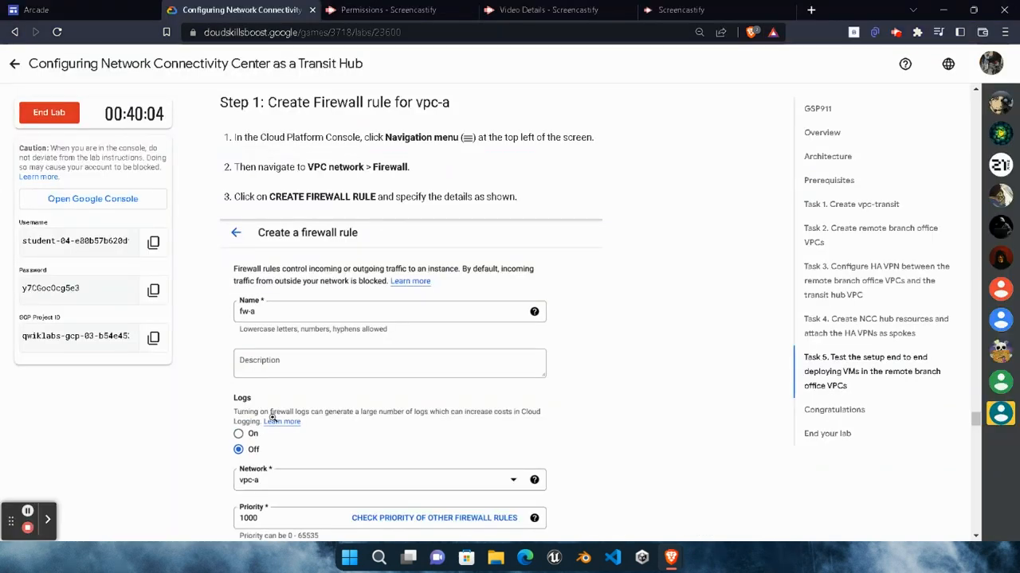
scroll(283, 436, down, 1)
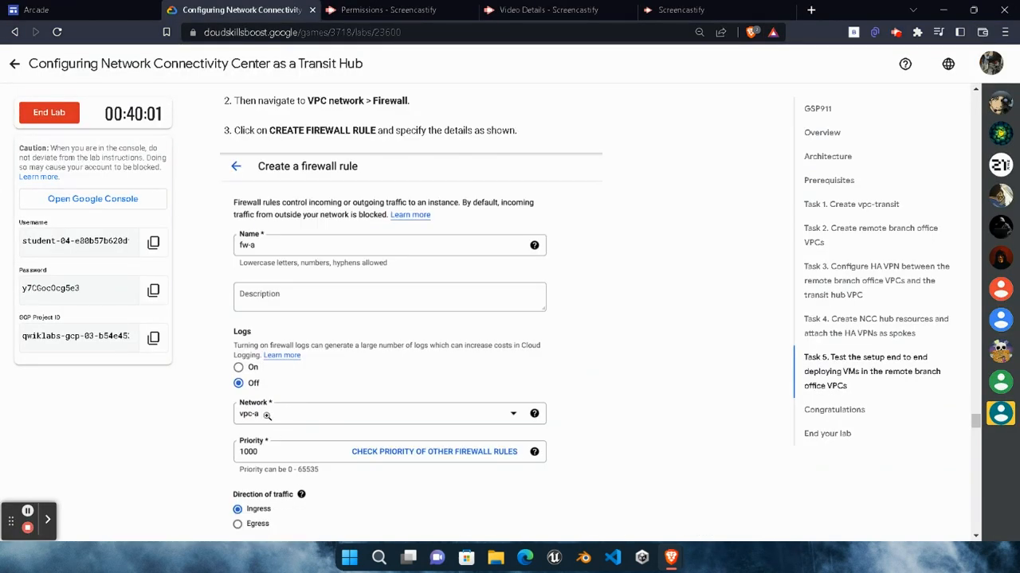
mouse_move(704, 545)
click(675, 482)
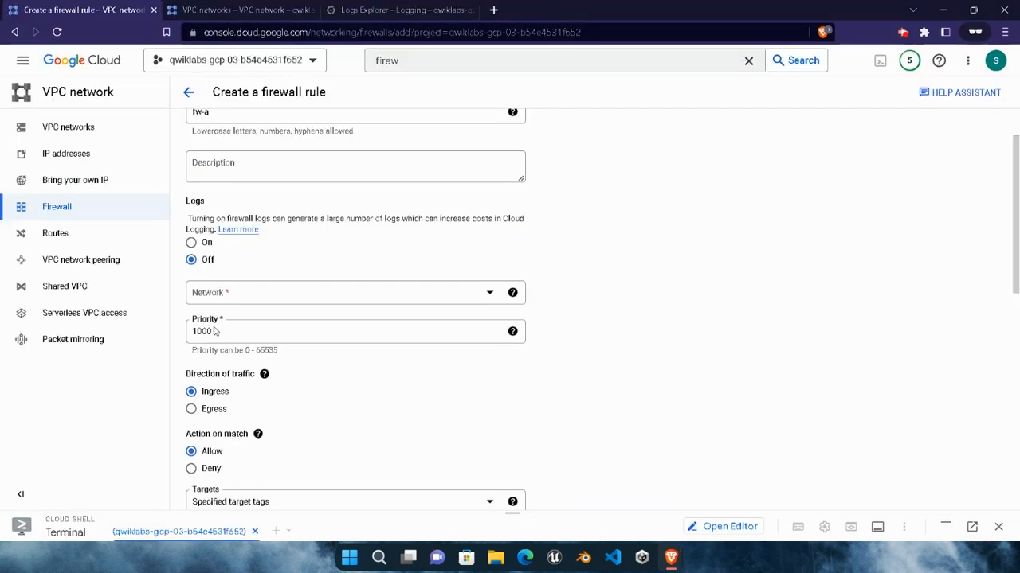
click(226, 296)
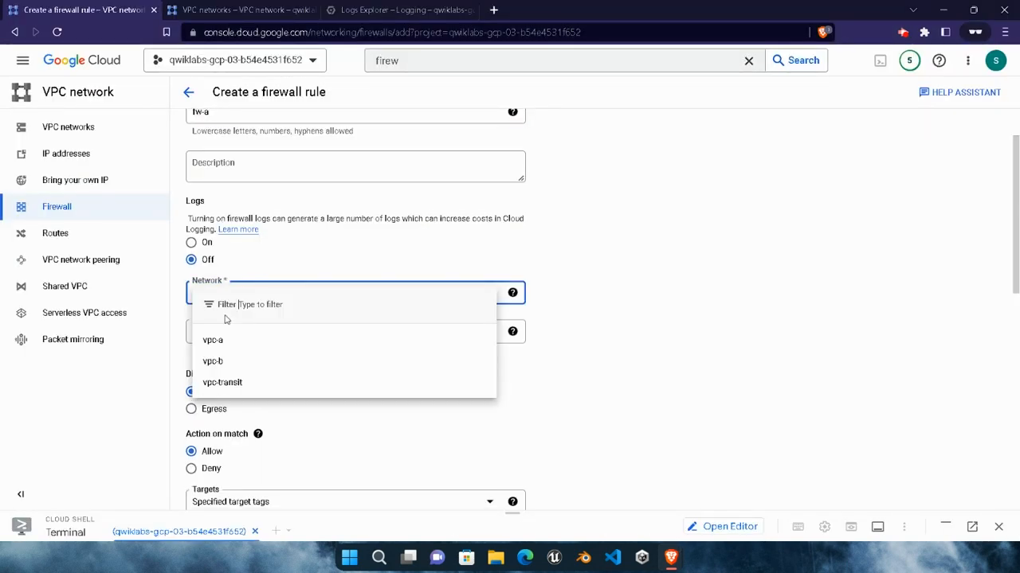
click(262, 342)
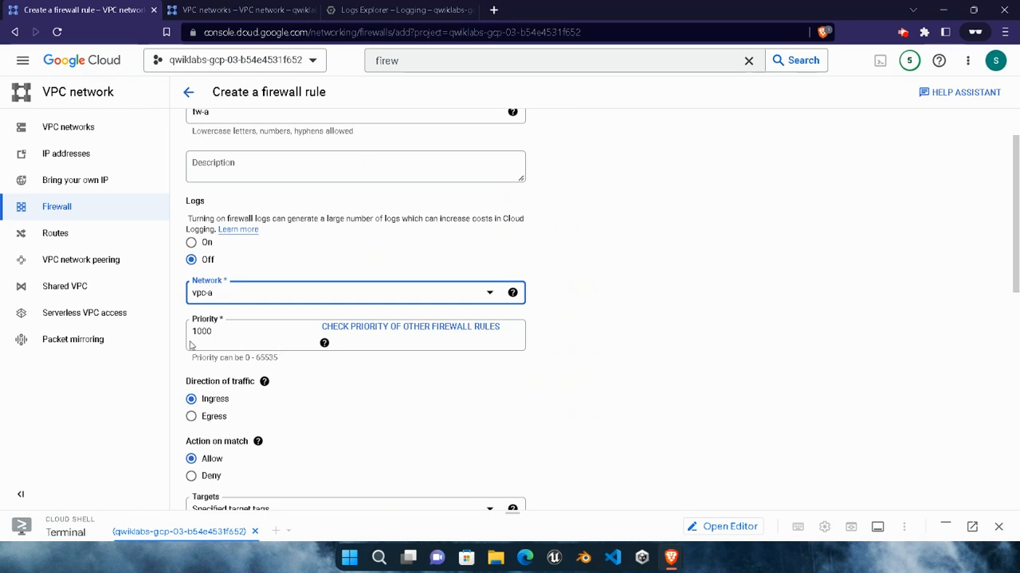
Check the remaining rule settings in the lab instructions and set the fw-a targets to All instances in the network
mouse_move(671, 556)
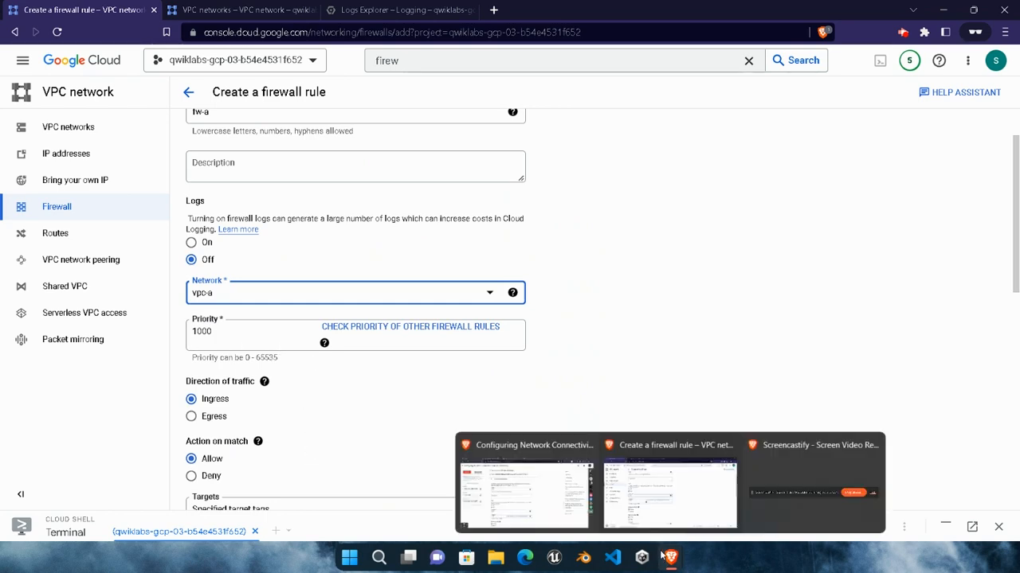
click(534, 486)
scroll(302, 451, down, 3)
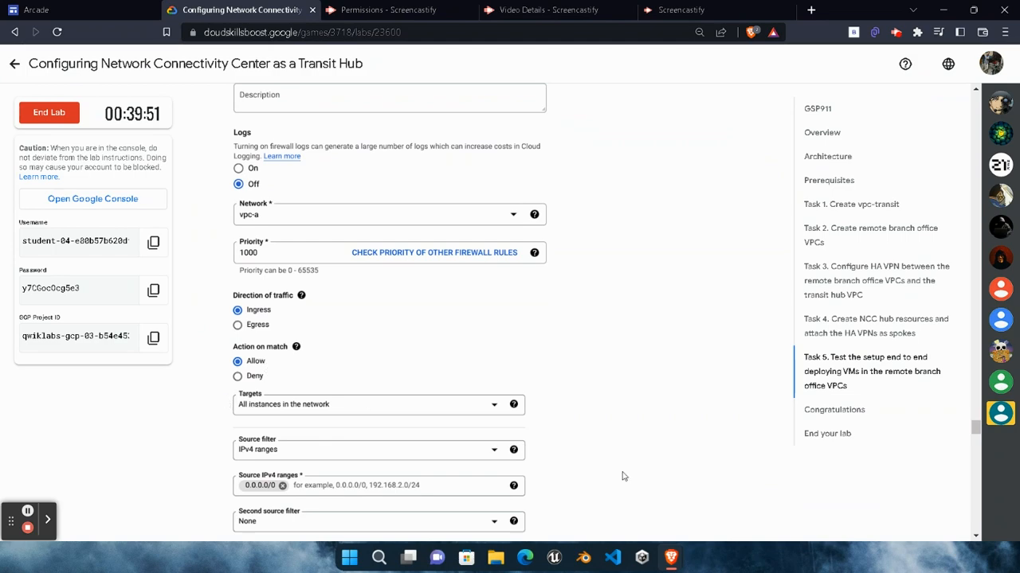
mouse_move(671, 556)
click(638, 498)
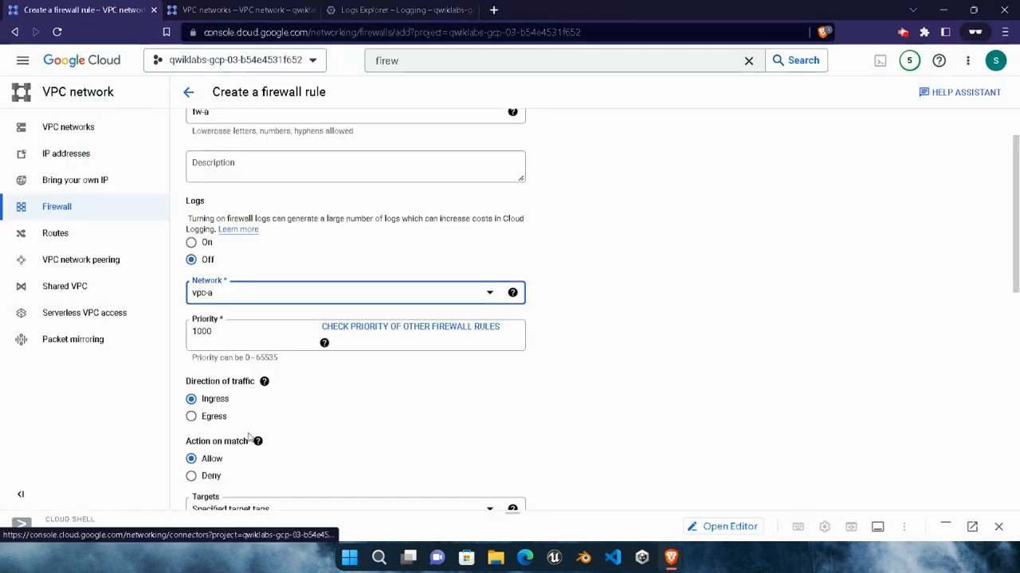
scroll(284, 363, down, 2)
click(293, 381)
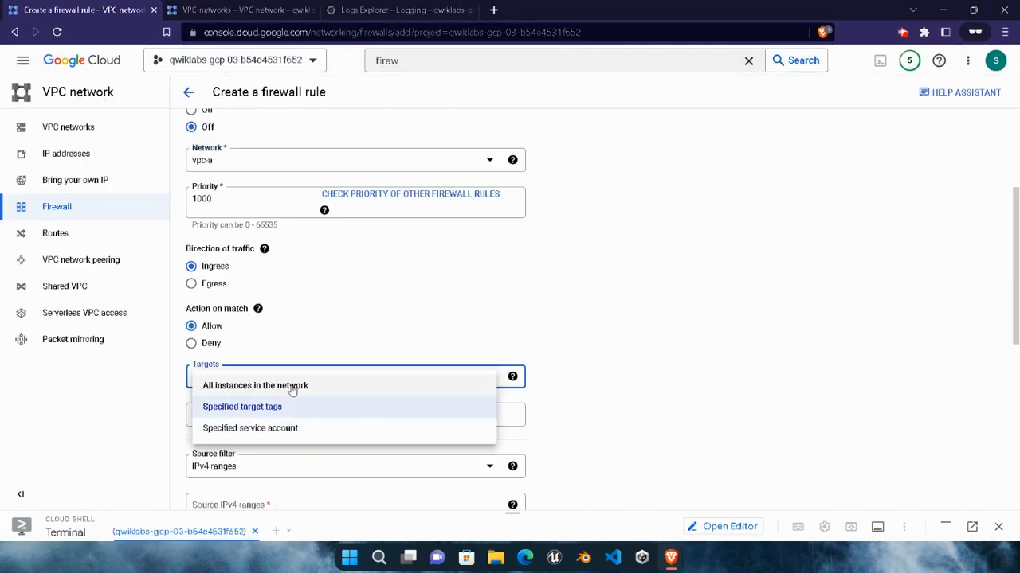
click(292, 387)
Add 0.0.0.0/0 as the source IPv4 range of the fw-a rule
scroll(305, 466, down, 1)
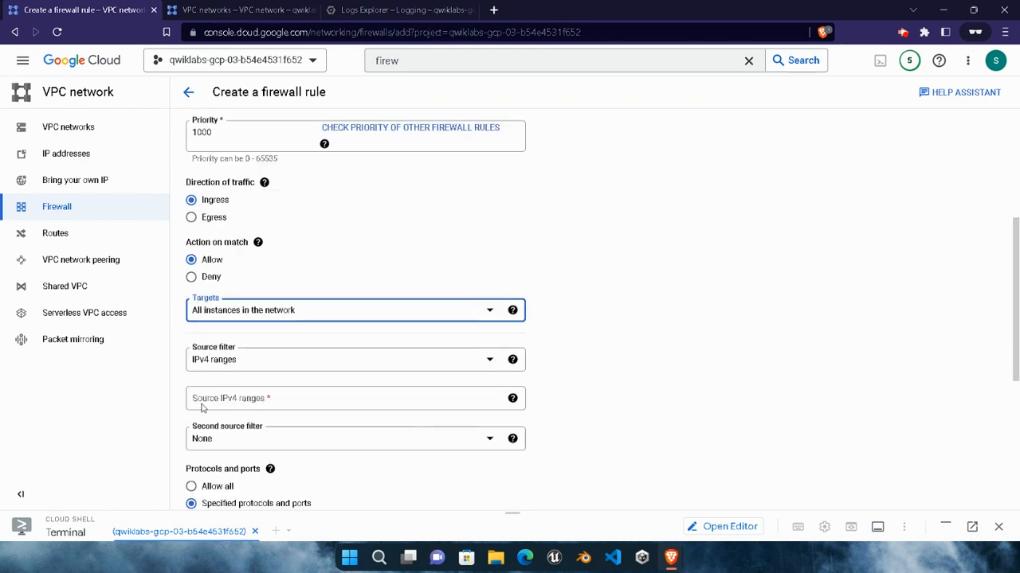
click(263, 402)
text(0.0.0.0/0)
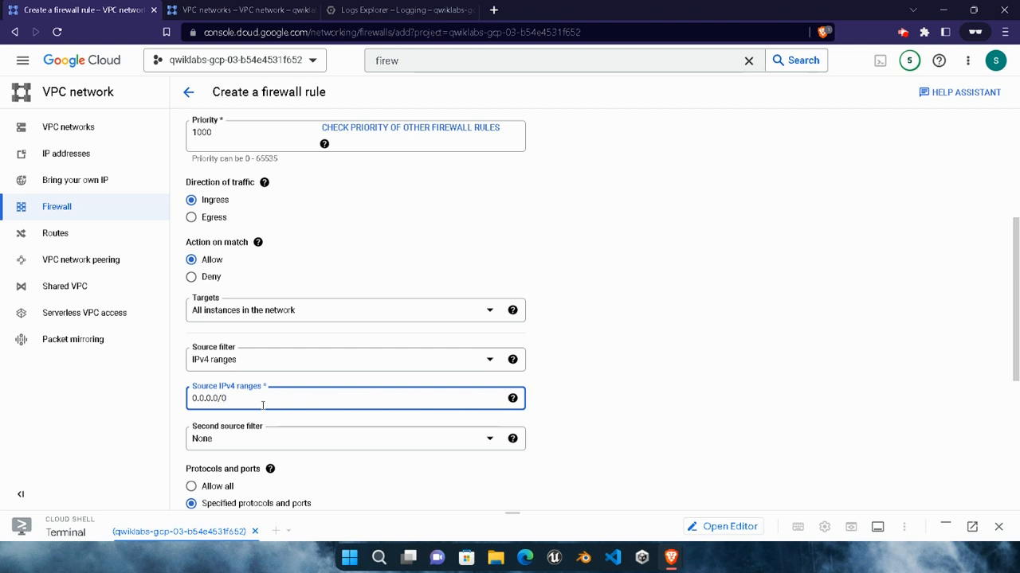
key(Return)
Look up the protocols and ports in the lab instructions and allow TCP on port 22 for the fw-a rule
scroll(263, 404, down, 3)
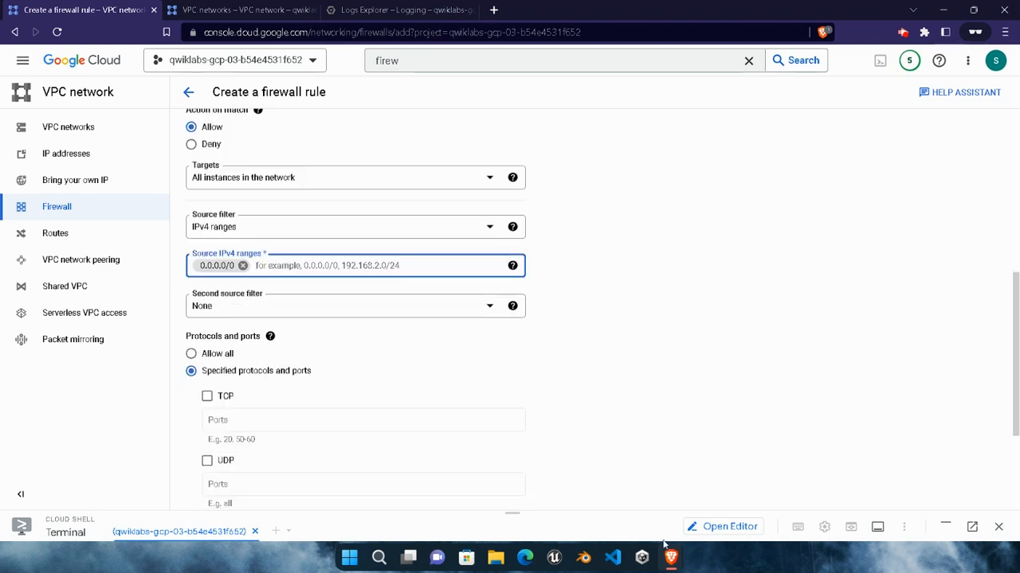
mouse_move(670, 558)
click(530, 510)
scroll(179, 470, down, 3)
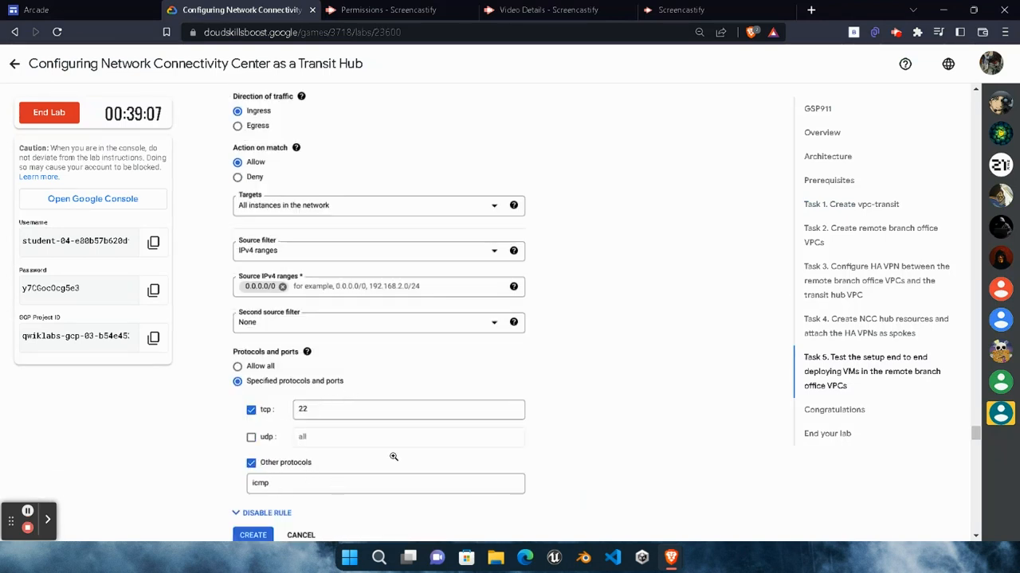
mouse_move(670, 557)
click(682, 443)
click(207, 396)
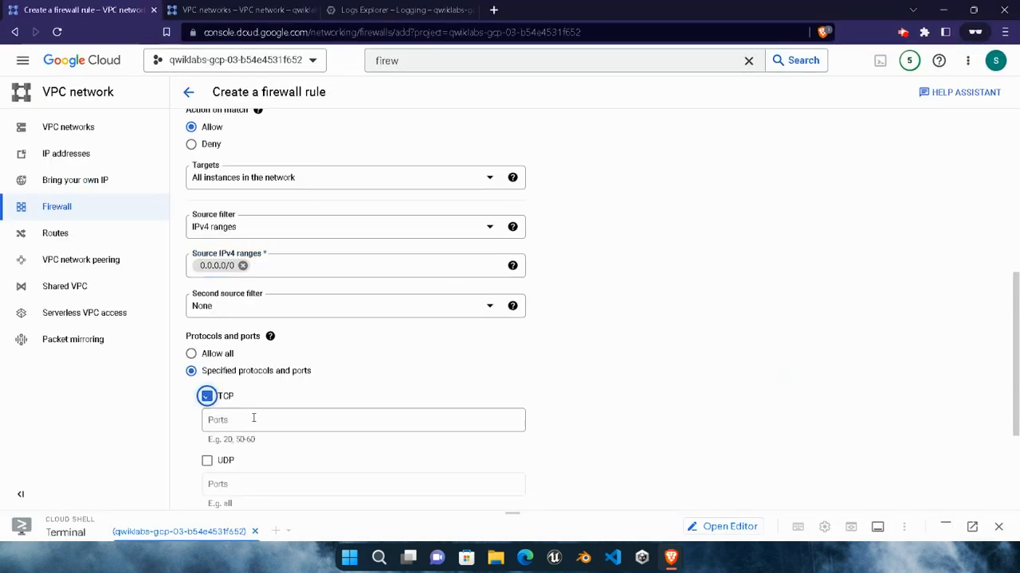
click(253, 418)
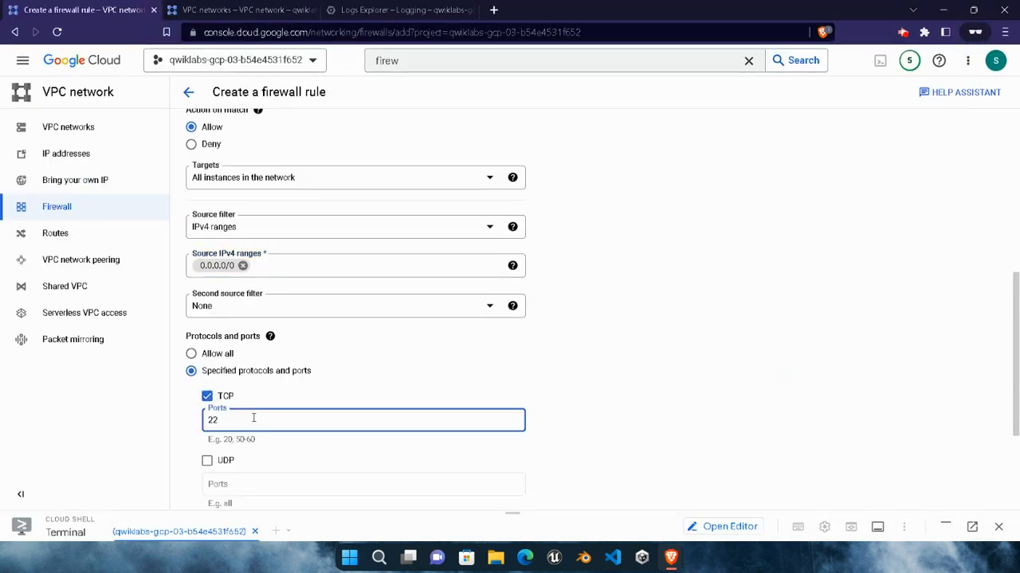
Allow icmp as another protocol and create the fw-a firewall rule
scroll(228, 455, down, 2)
click(207, 391)
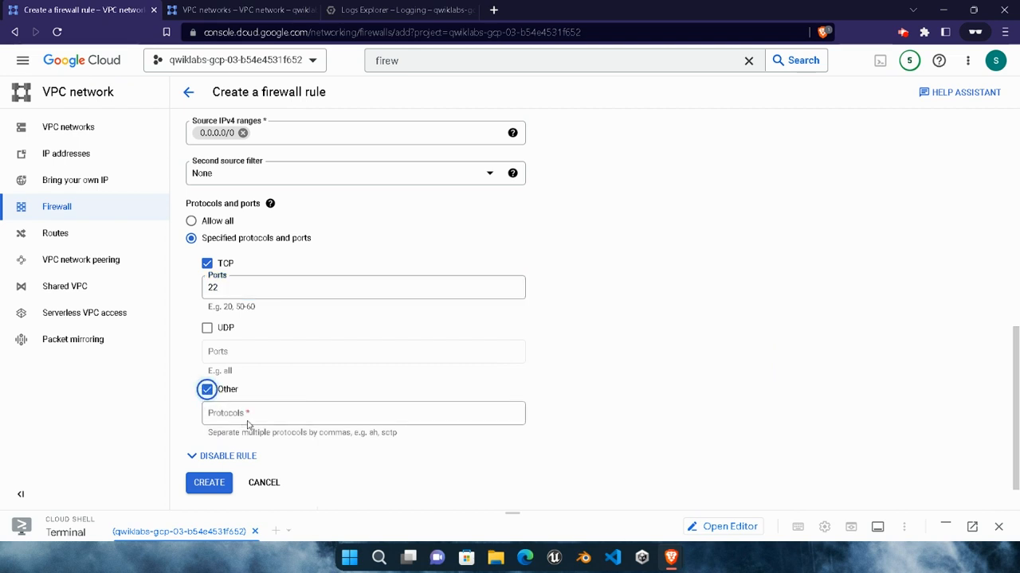
click(266, 416)
text(i)
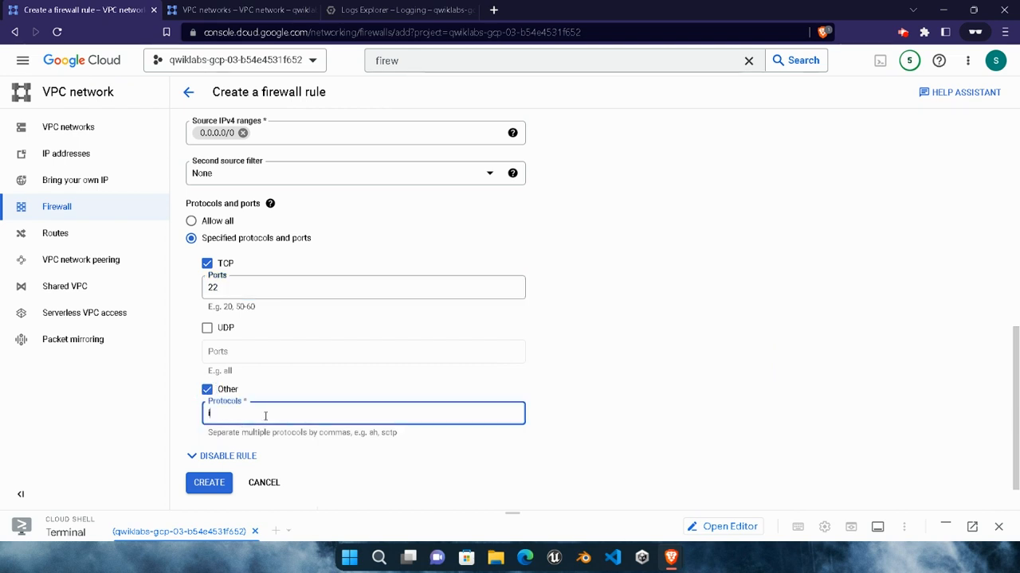
text(cmp)
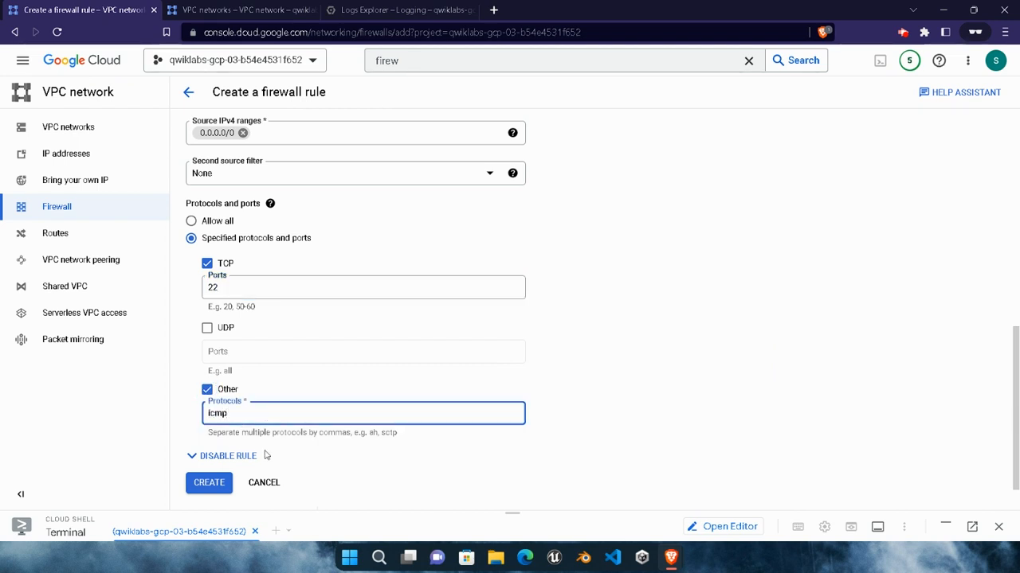
click(220, 485)
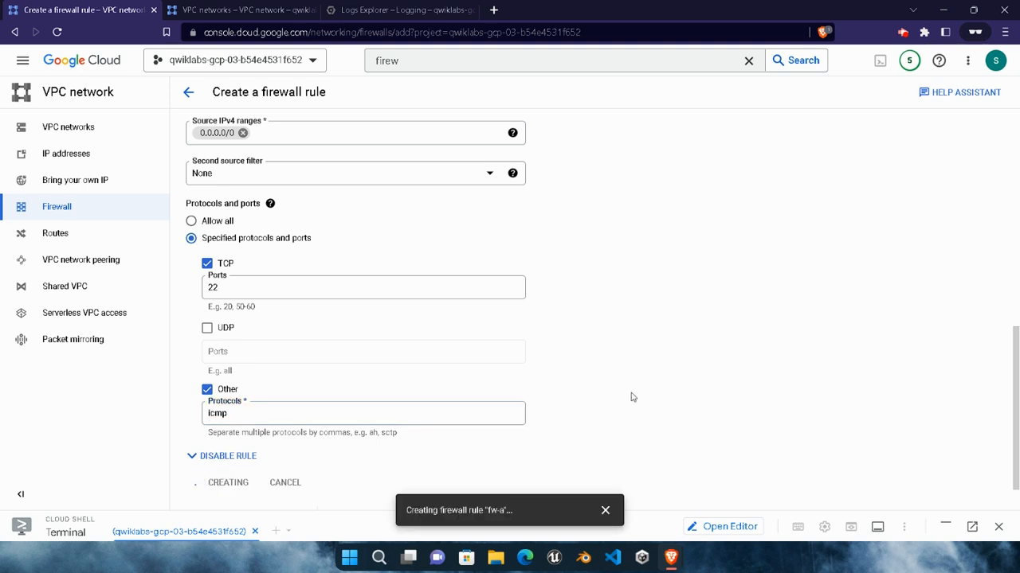
scroll(632, 397, down, 1)
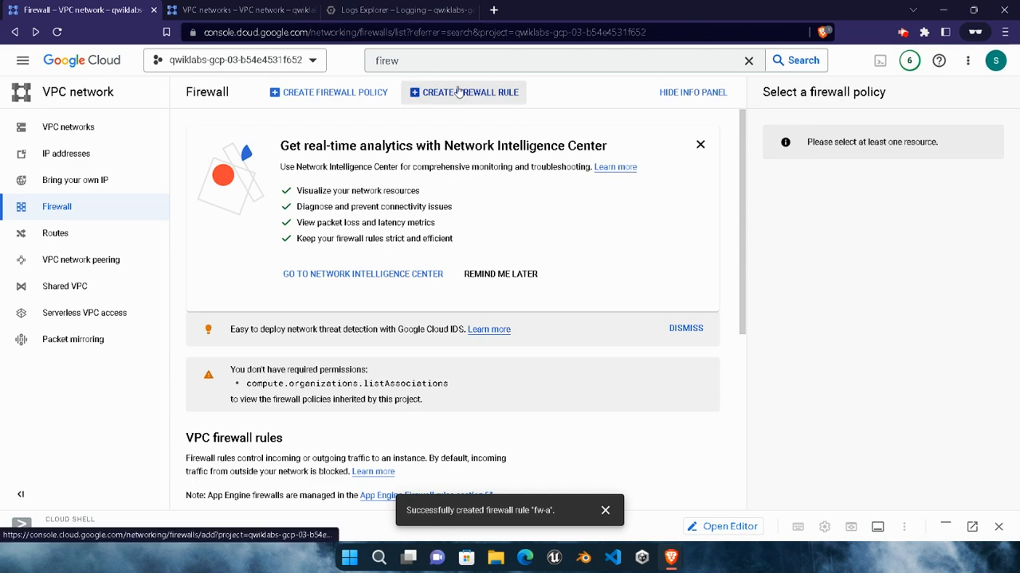
Start another firewall rule and name it fw-b, copying the name from the lab instructions
mouse_move(670, 557)
click(528, 483)
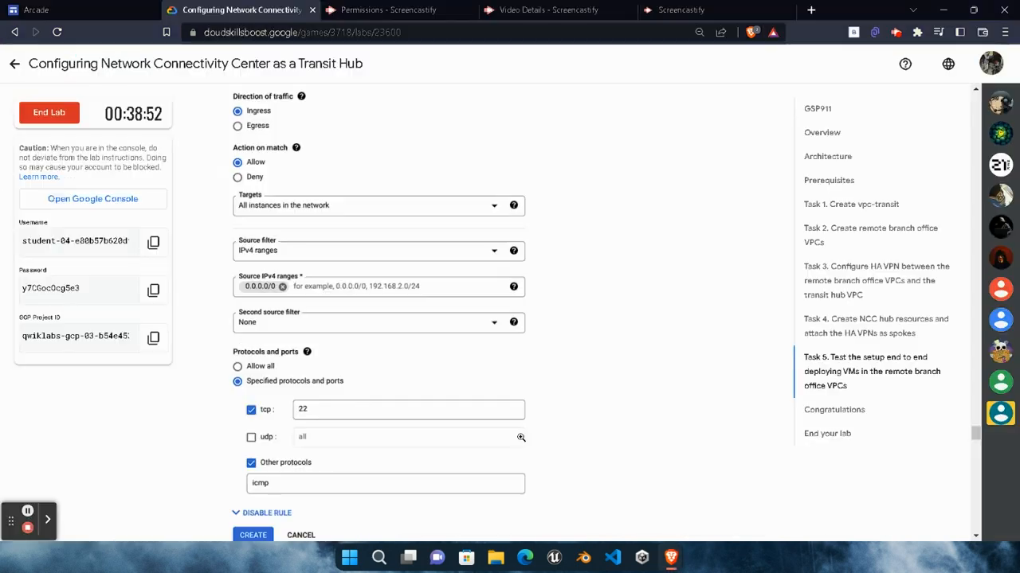
scroll(360, 379, down, 1)
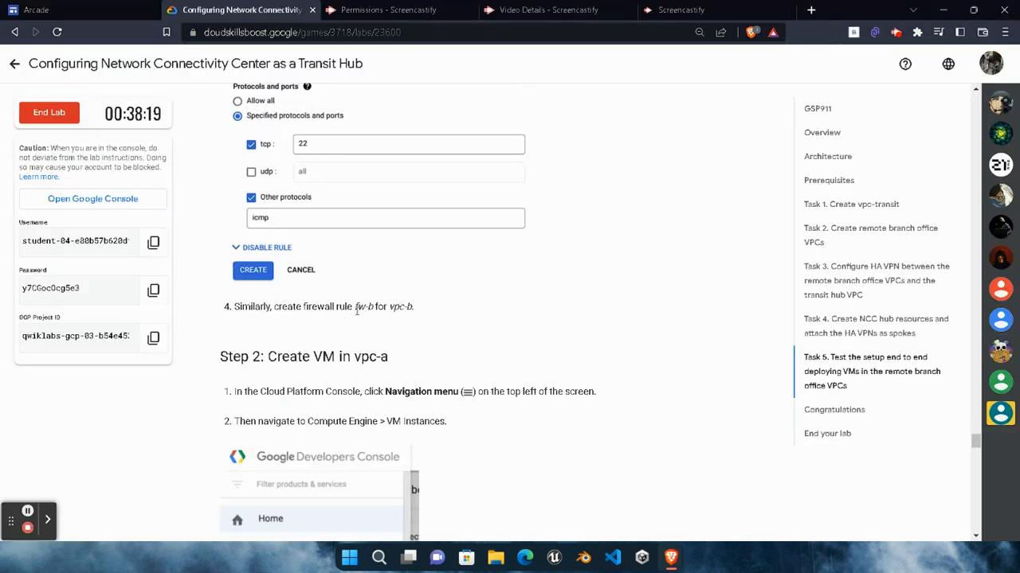
drag(353, 309, 376, 310)
key(ctrl+c)
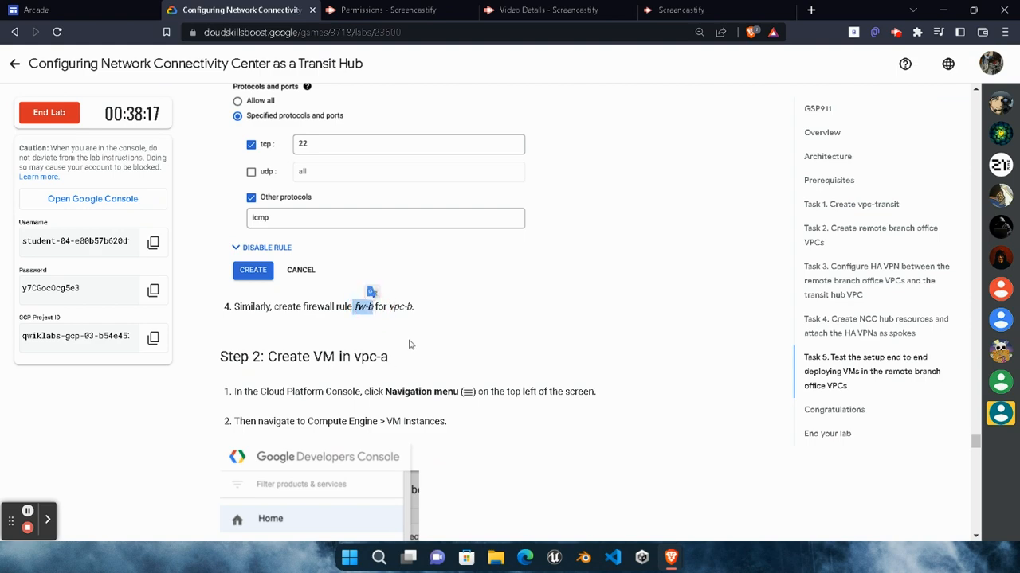
mouse_move(671, 558)
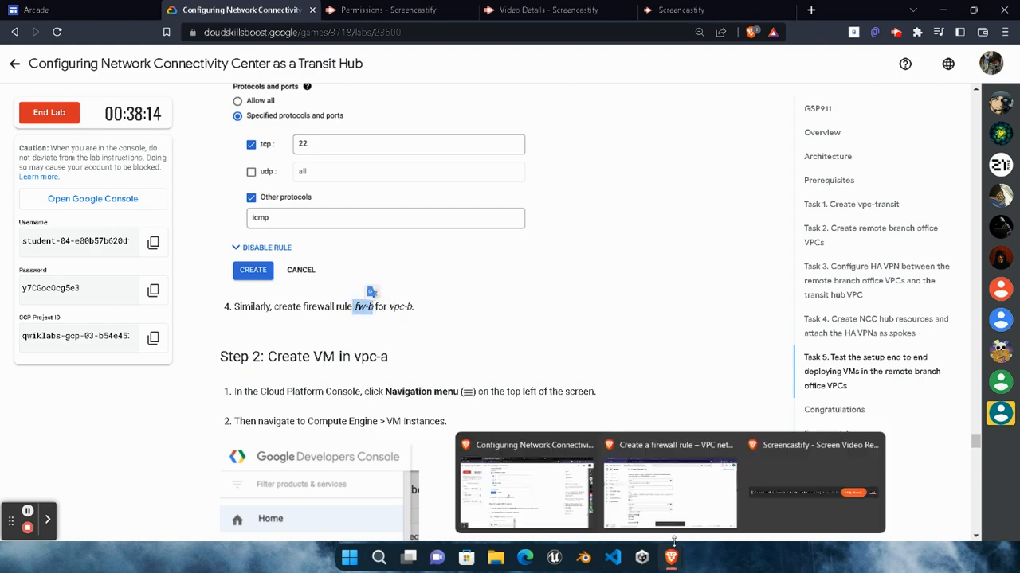
click(673, 470)
click(400, 178)
key(ctrl+v)
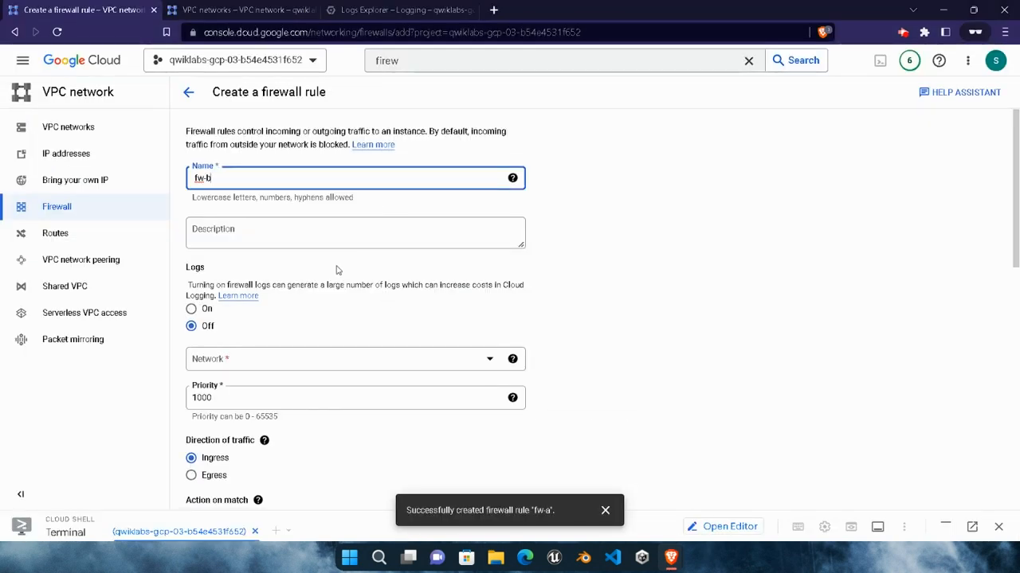
Set the fw-b rule's network to vpc-b and its targets to All instances in the network
click(257, 367)
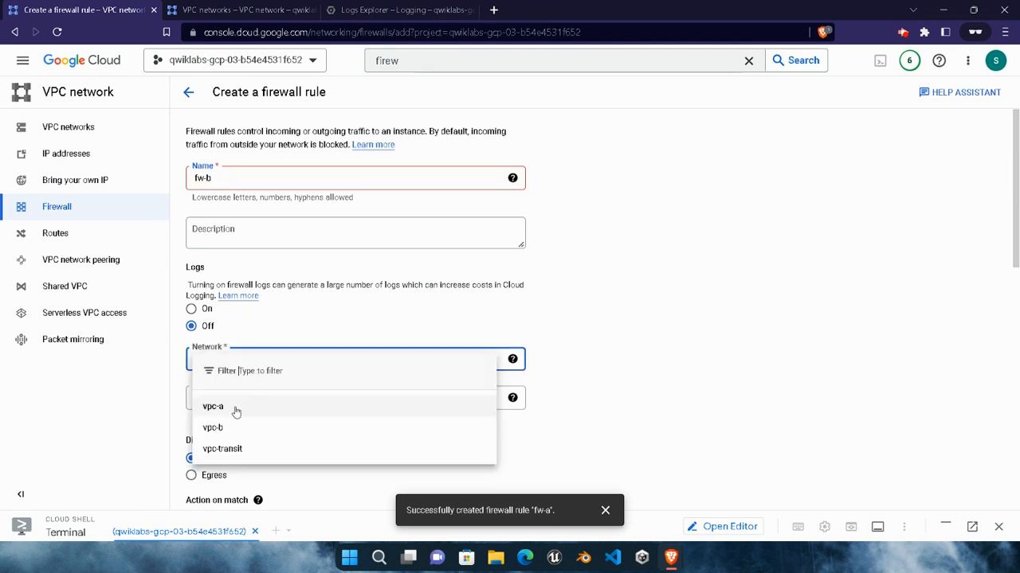
key(Return)
scroll(398, 337, down, 3)
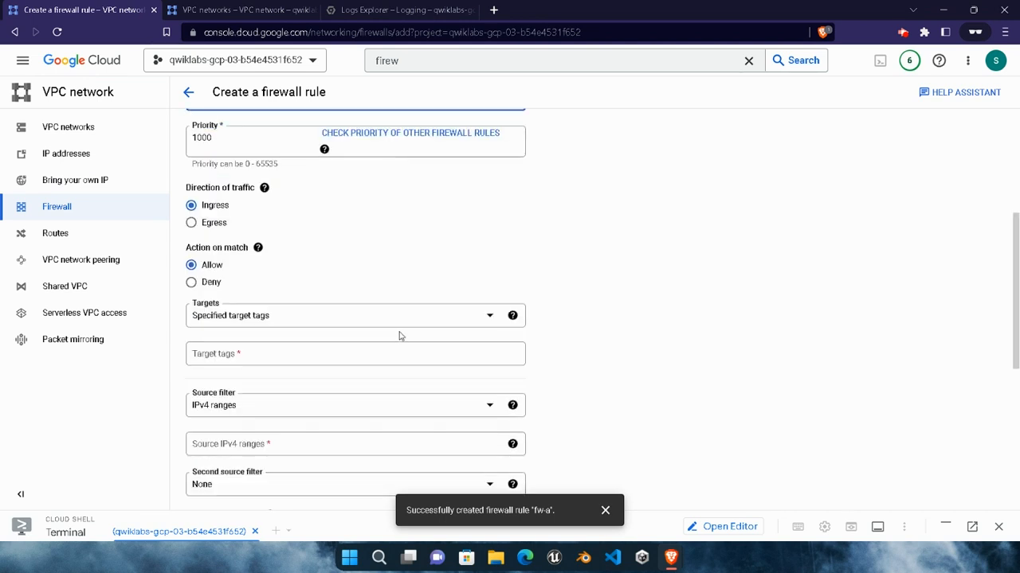
click(243, 319)
click(253, 324)
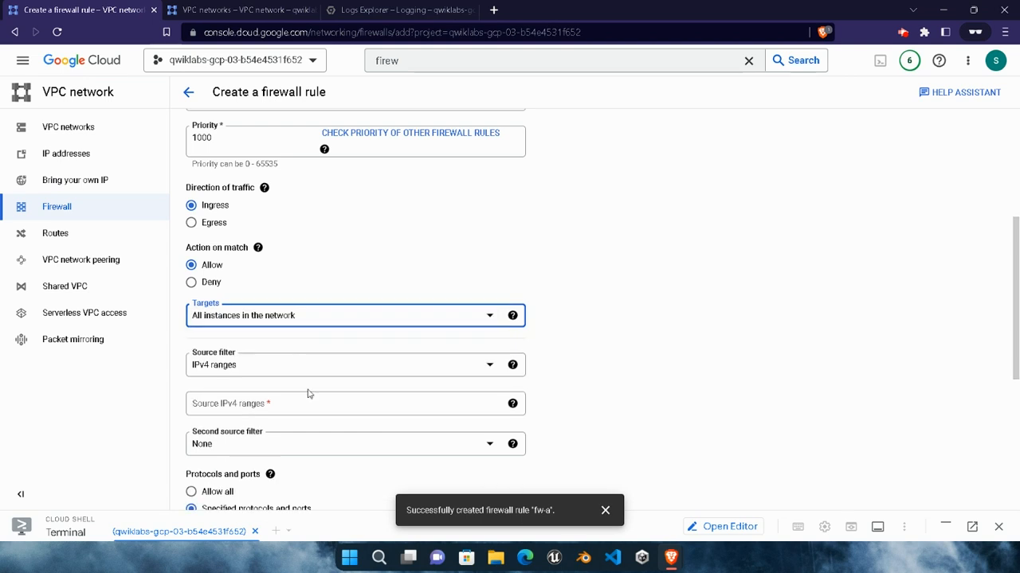
Set the fw-b rule's source IPv4 range to 0.0.0.0/0 and allow TCP on port 22
scroll(309, 394, down, 1)
click(325, 337)
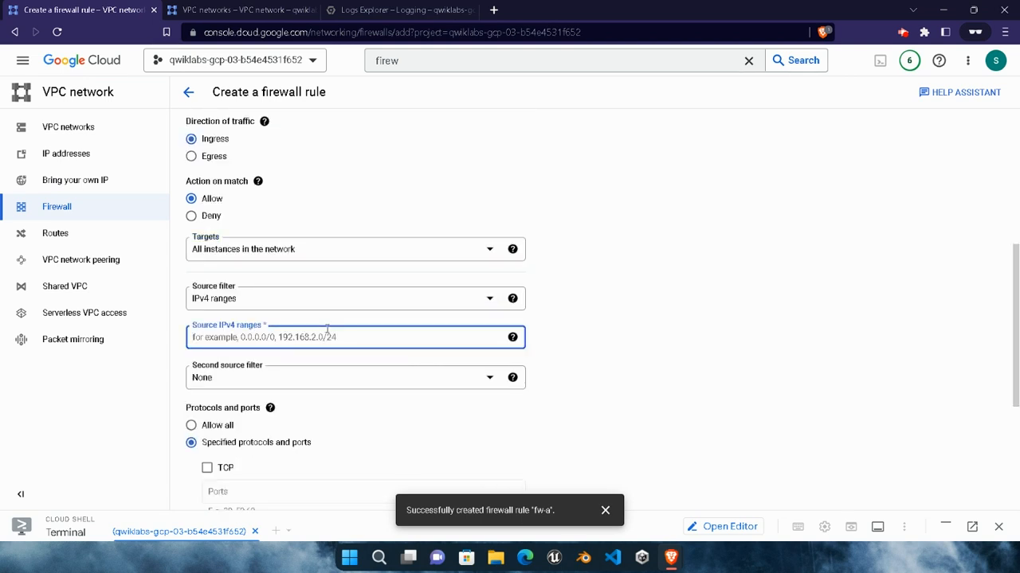
text(0.0.0.0/0)
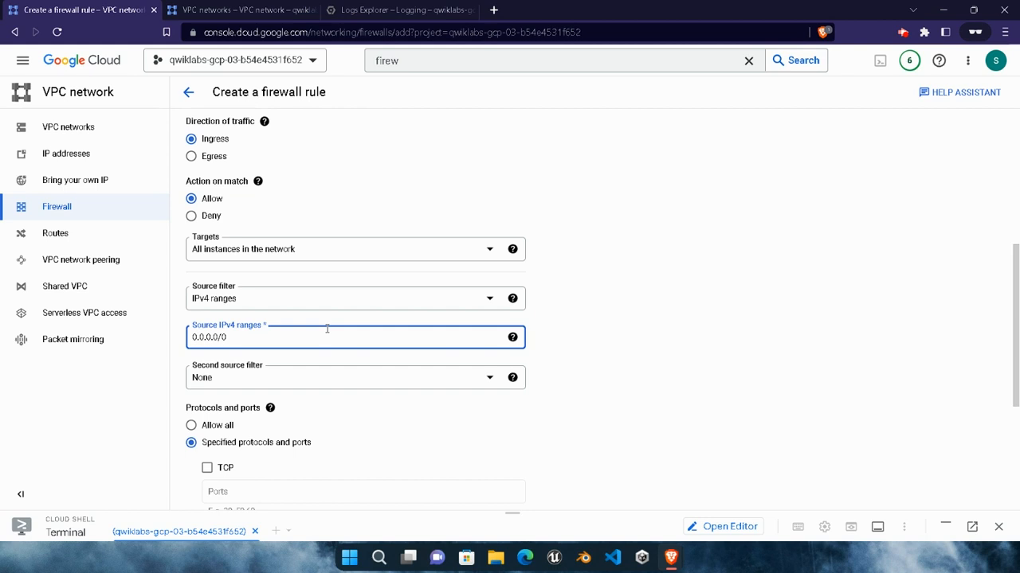
scroll(335, 392, down, 2)
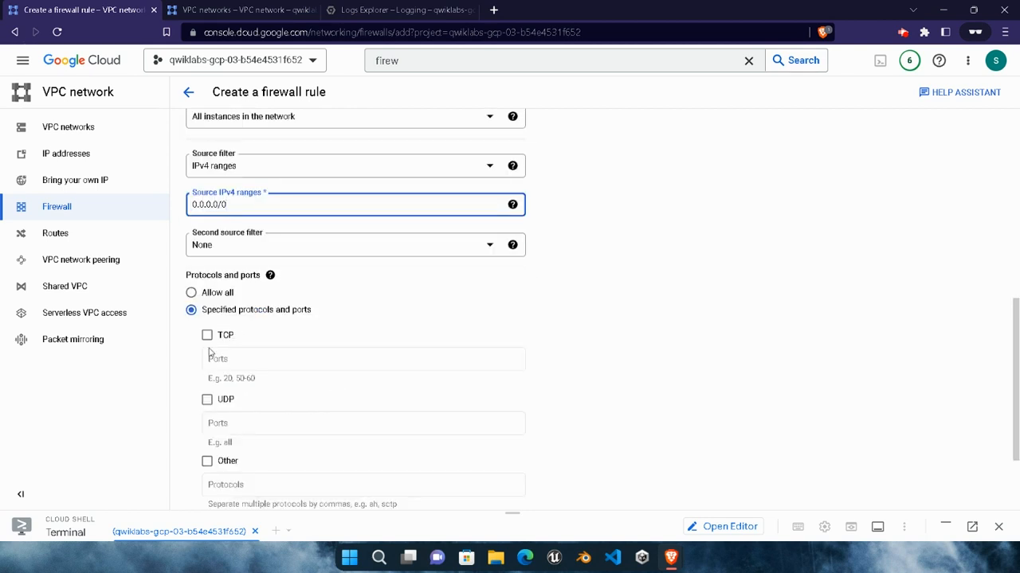
click(239, 355)
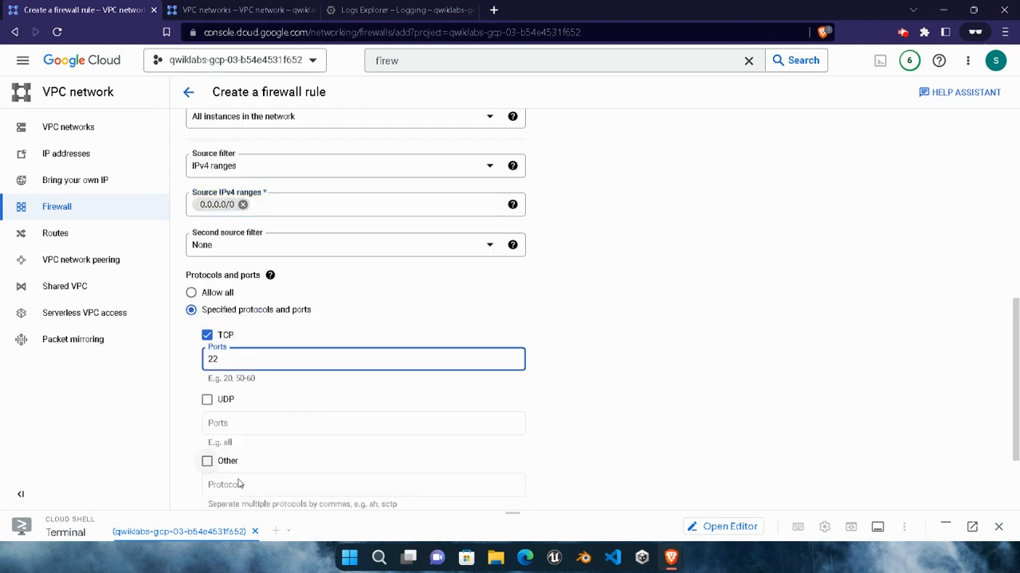
Allow icmp as another protocol for the fw-b rule, check it against the lab instructions and submit the rule
click(207, 461)
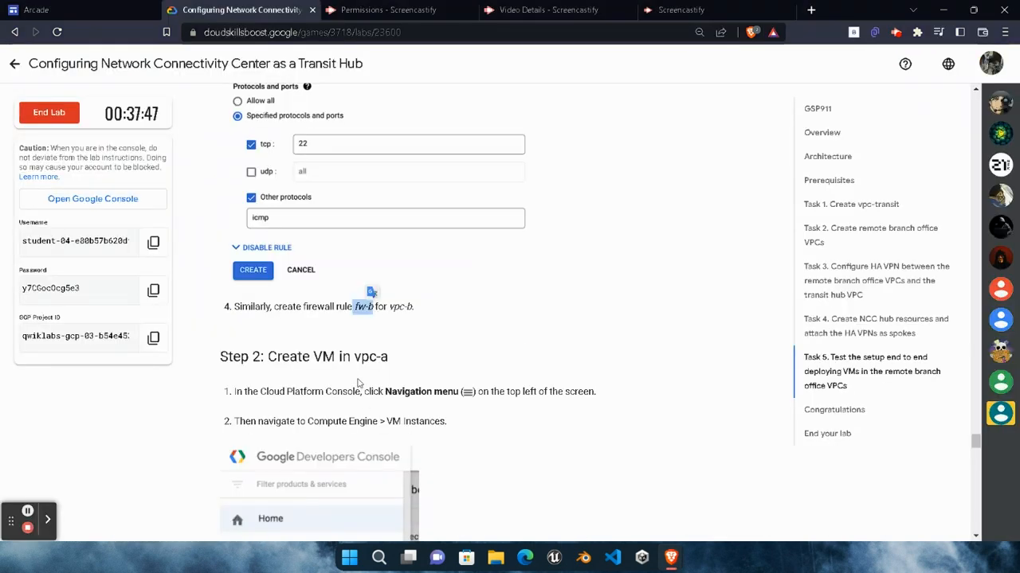
scroll(510, 319, up, 2)
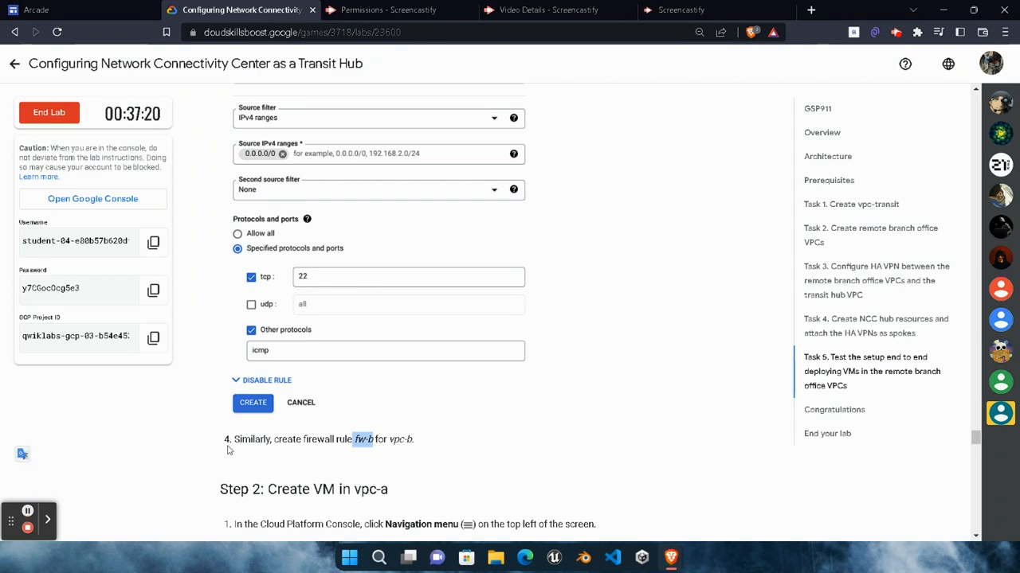
scroll(500, 346, down, 2)
click(637, 505)
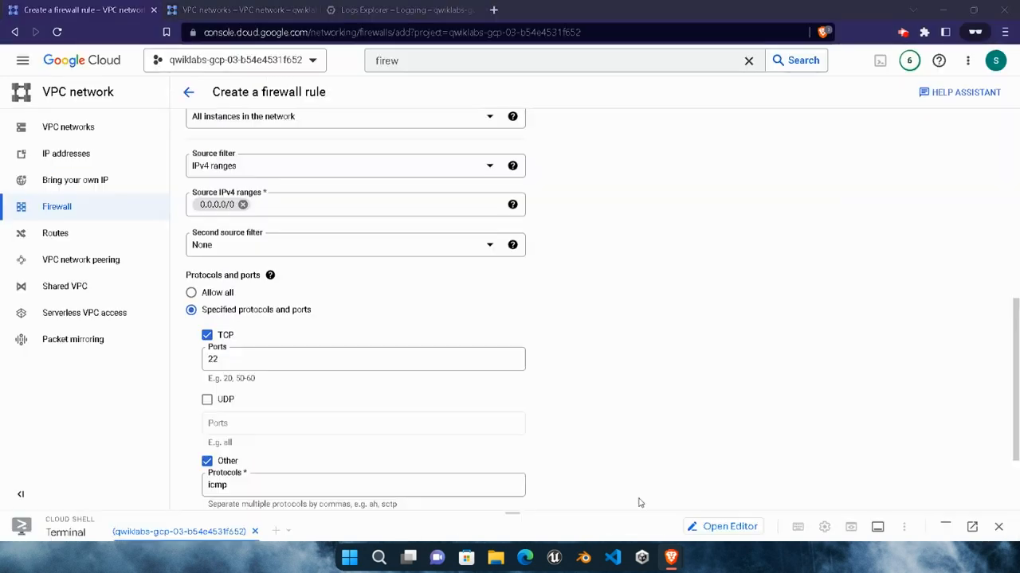
scroll(314, 441, down, 2)
click(208, 437)
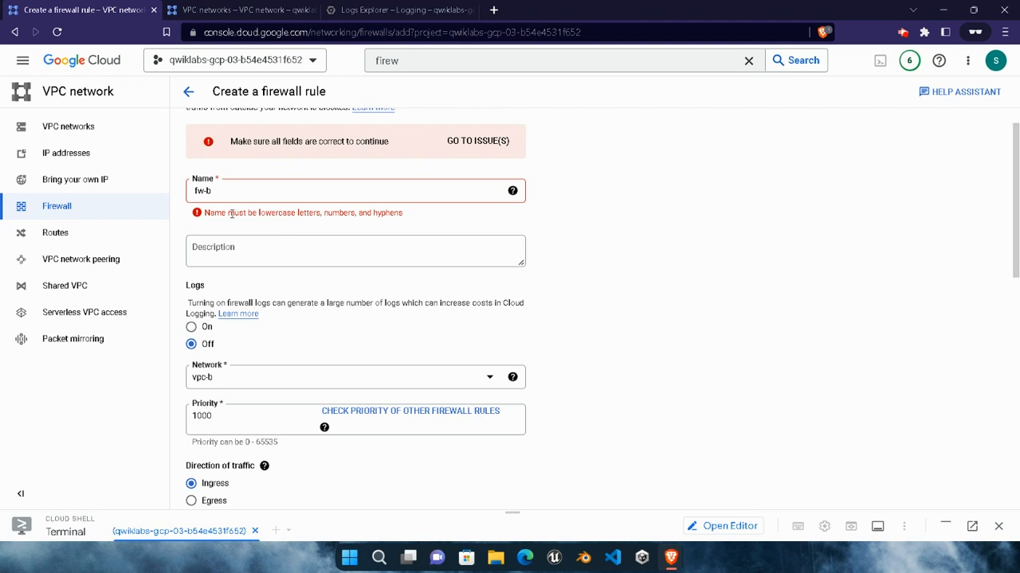
Remove the stray space from the rule name fw-b and create the firewall rule
click(297, 191)
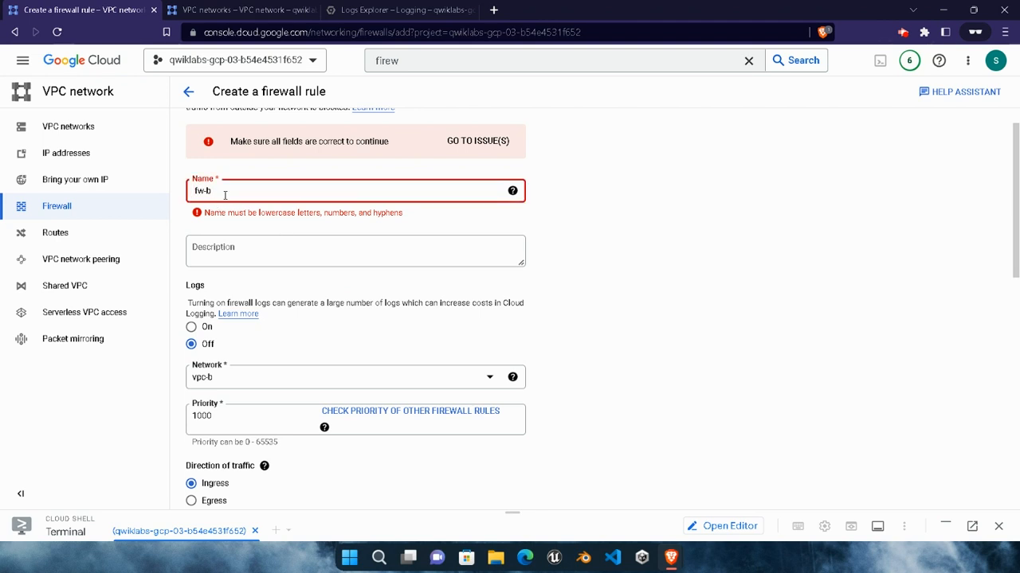
key(BackSpace)
scroll(551, 331, down, 8)
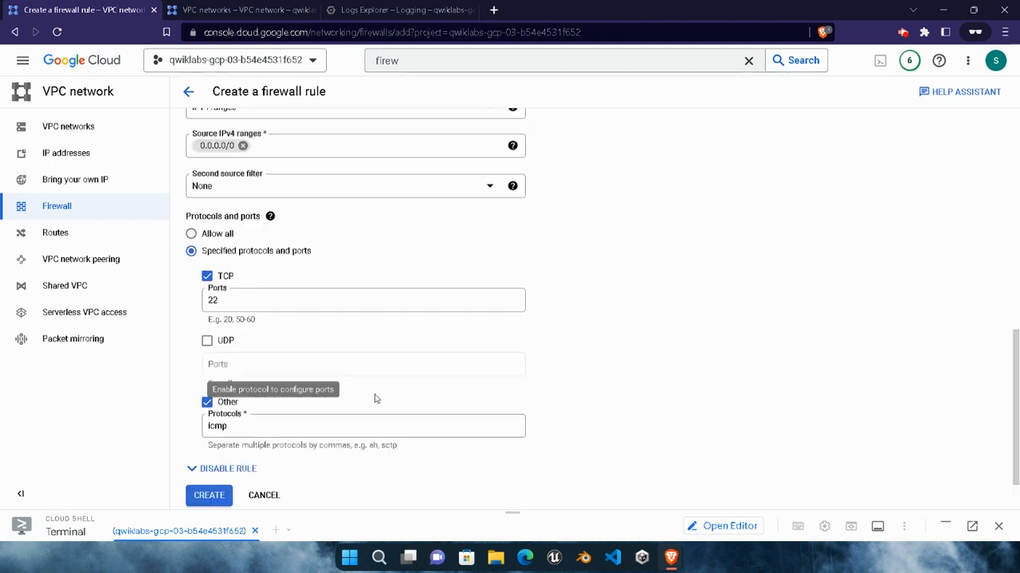
click(208, 495)
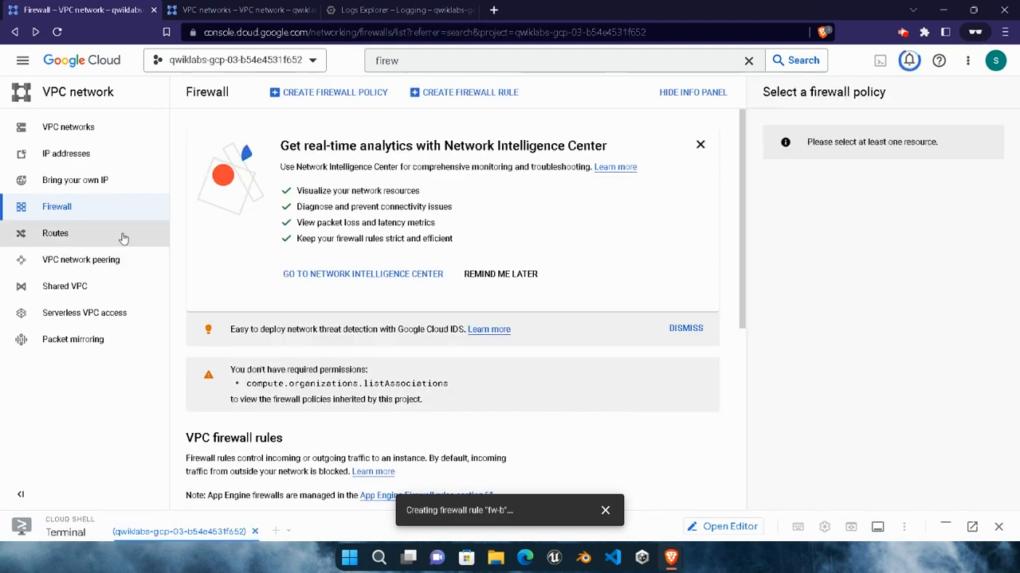
Go to the VM instances page of Compute Engine
click(22, 58)
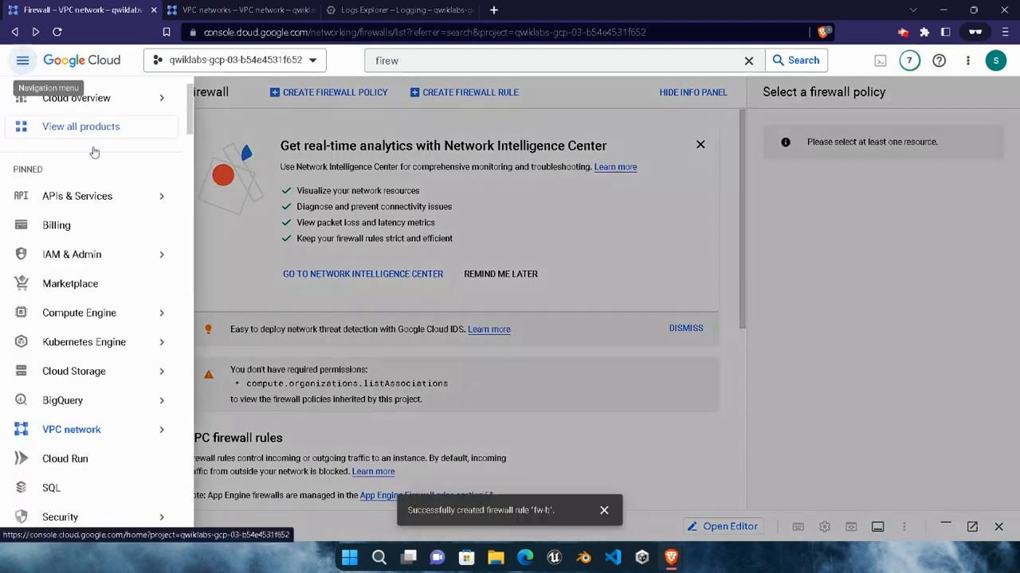
mouse_move(116, 317)
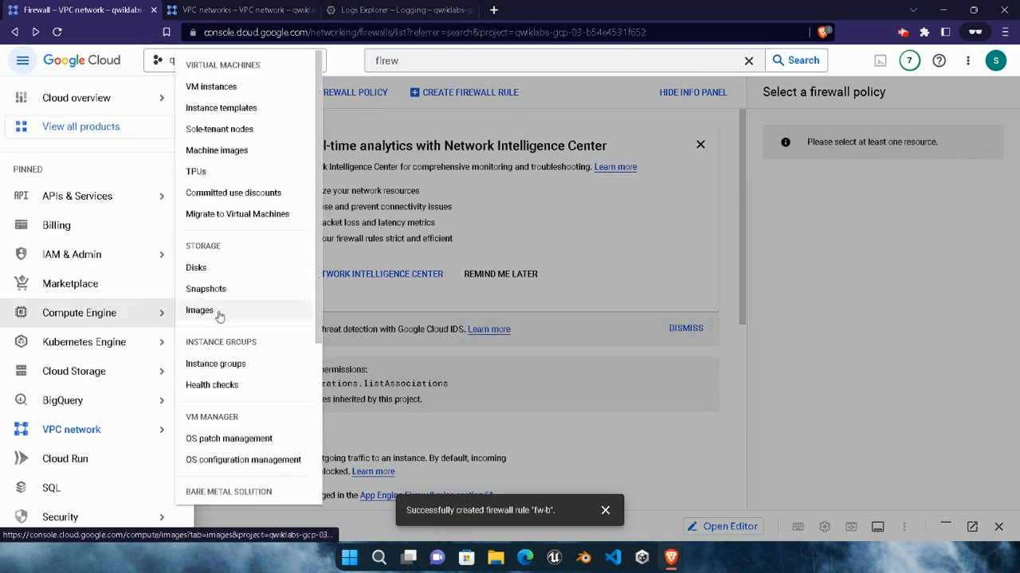
click(217, 88)
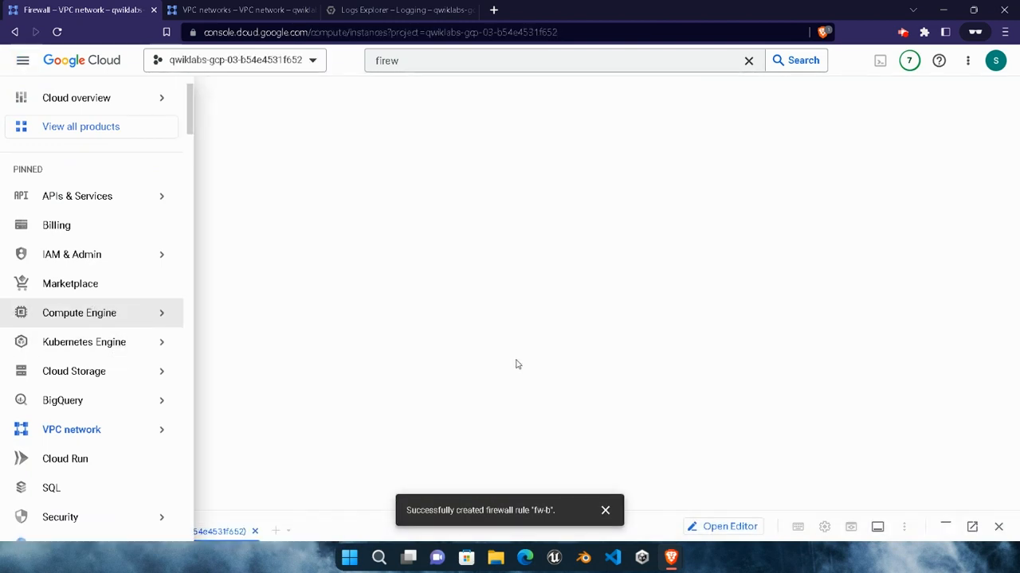
Look up the parameters for the vpc-a VM in the lab instructions and copy the name vpc-a-vm-1
mouse_move(671, 557)
click(520, 489)
scroll(497, 371, down, 7)
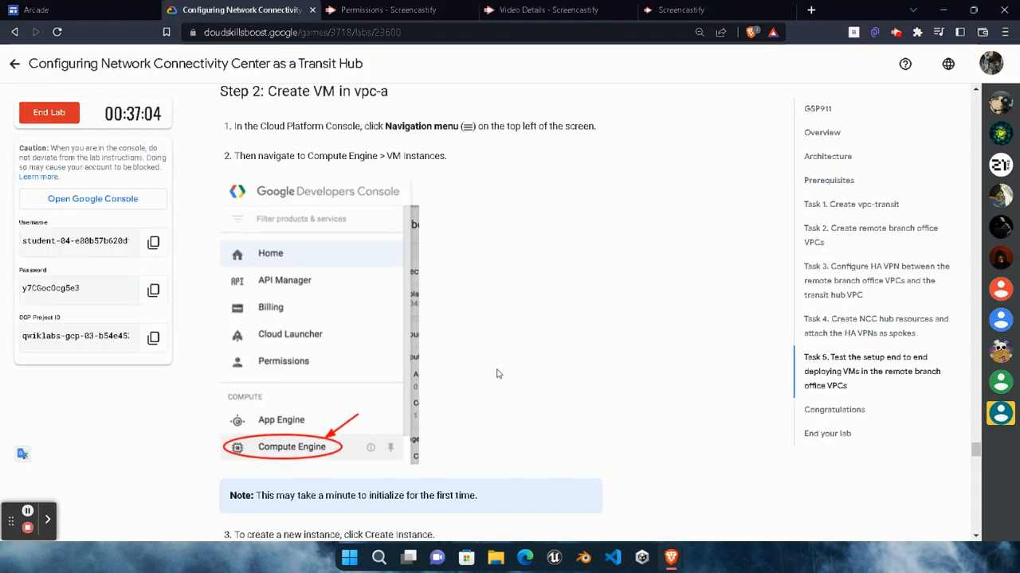
scroll(497, 370, down, 3)
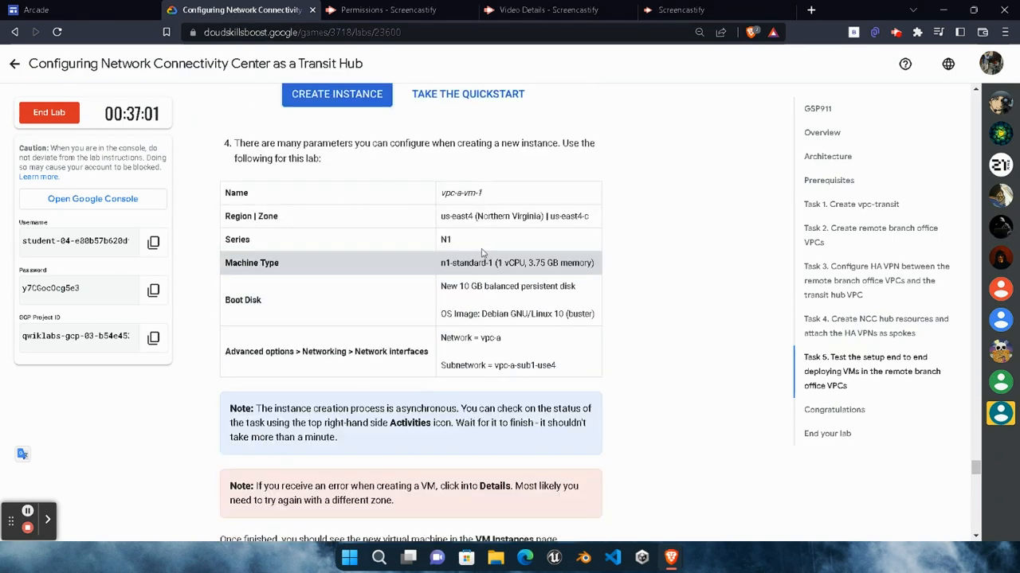
click(486, 197)
drag(485, 197, 436, 190)
key(ctrl+c)
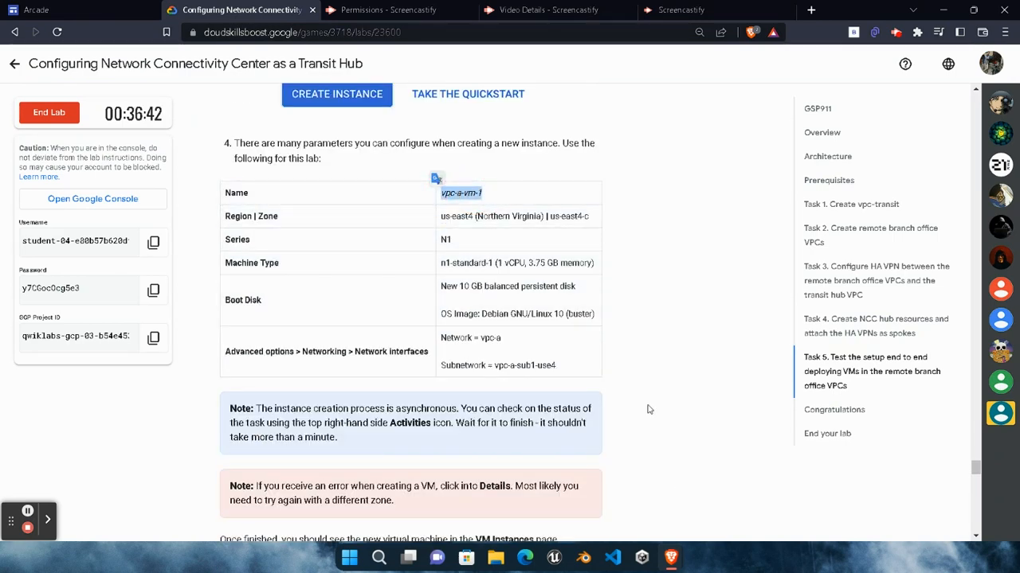
Start a new VM instance in the Google Cloud console and replace its default name with vpc-a-vm-1
mouse_move(671, 550)
click(669, 488)
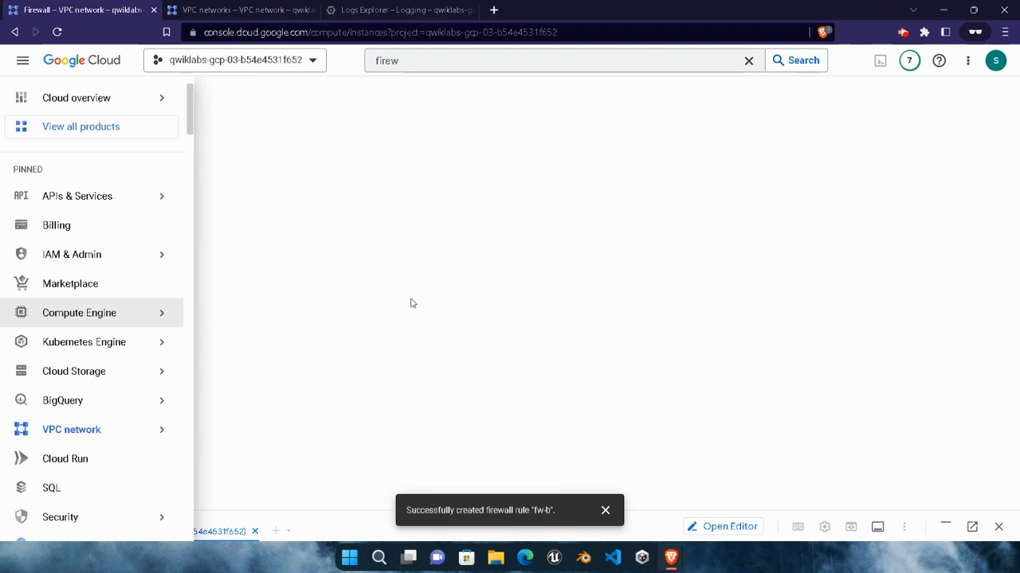
click(605, 510)
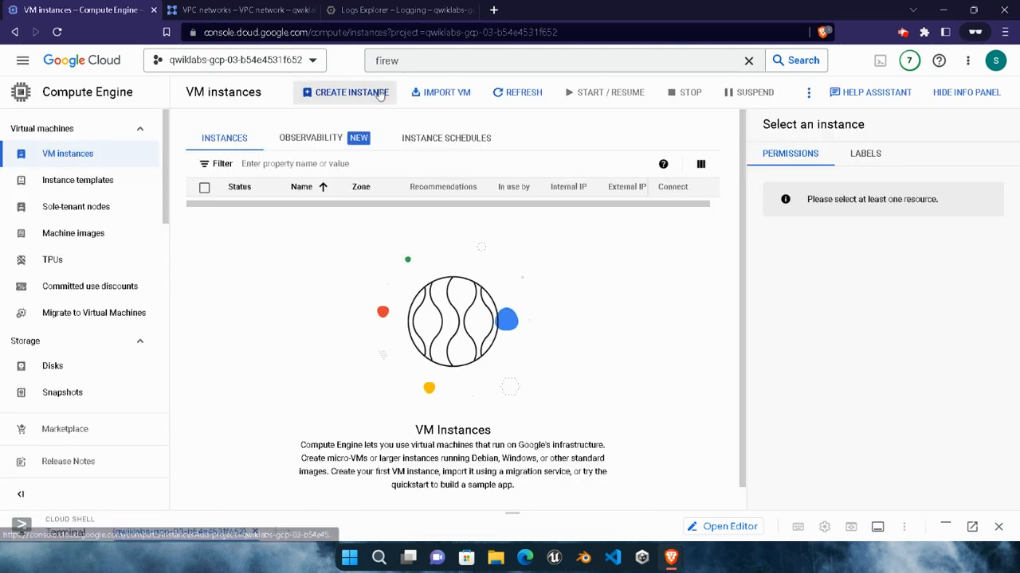
click(350, 93)
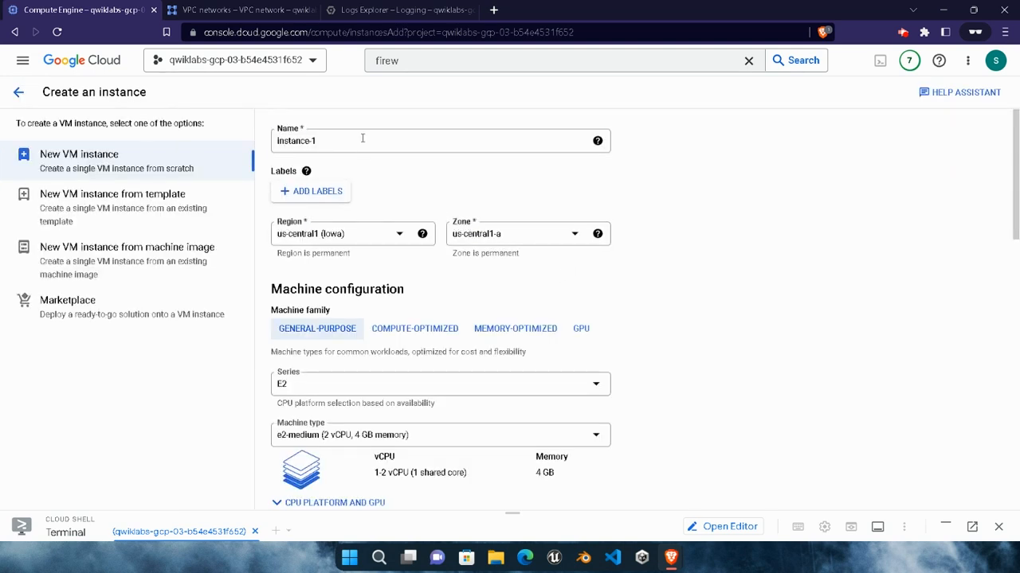
click(362, 138)
key(ctrl+a)
key(BackSpace)
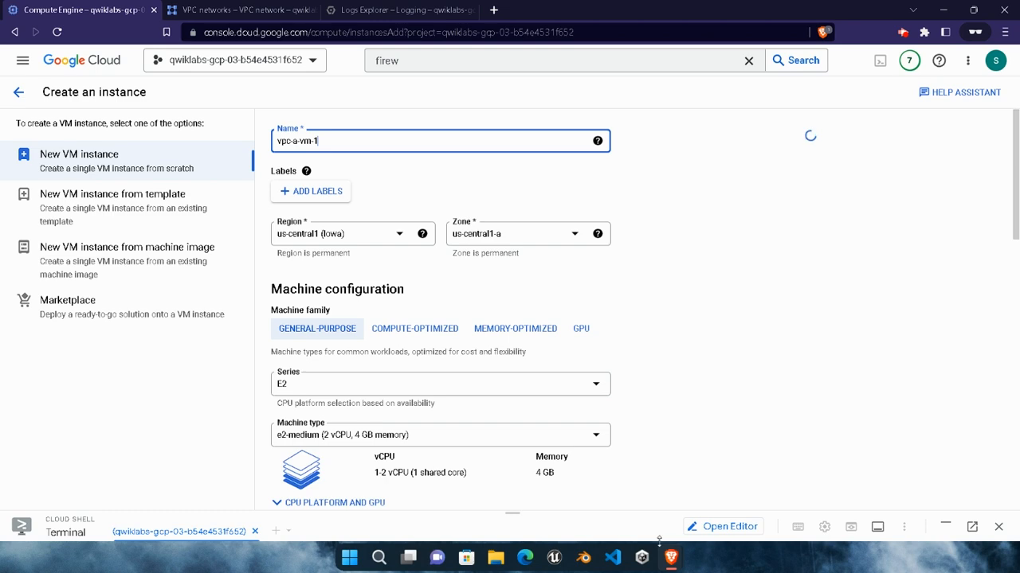
Check the location in the lab instructions and set the VM's region to us-east4 (Northern Virginia) and zone to us-east4-c
key(alt+Tab)
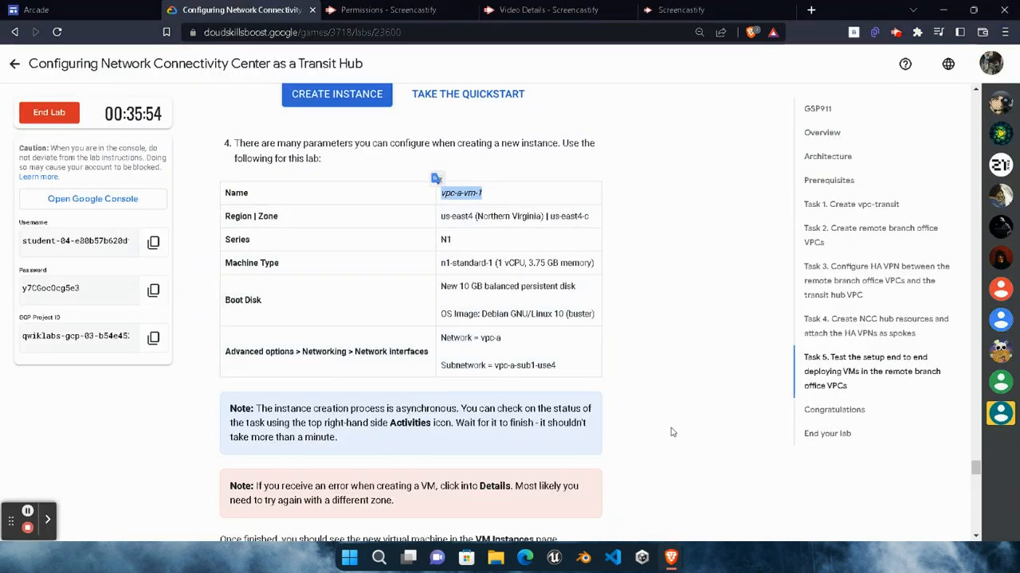
mouse_move(670, 558)
click(677, 483)
key(ctrl+v)
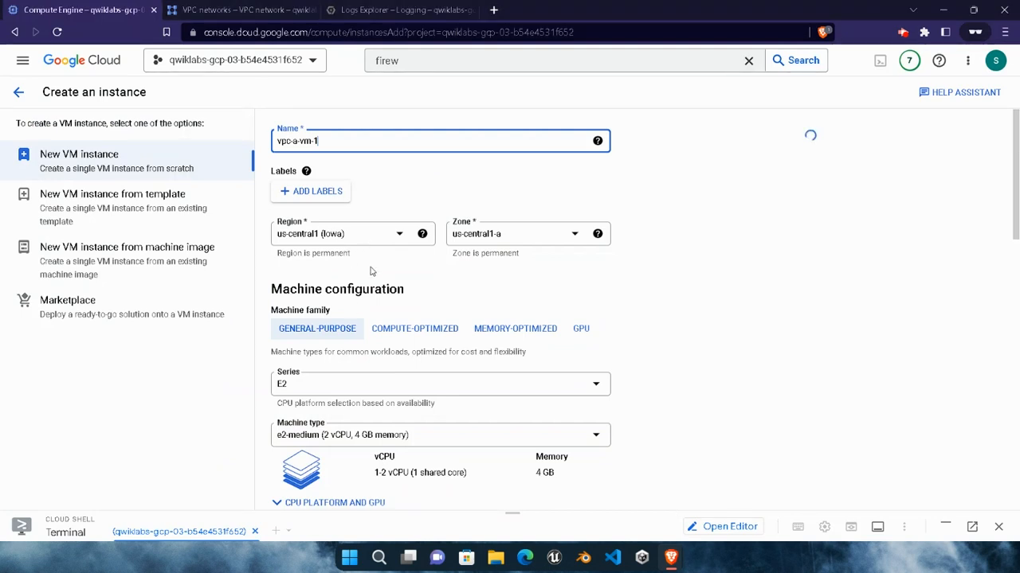
click(315, 239)
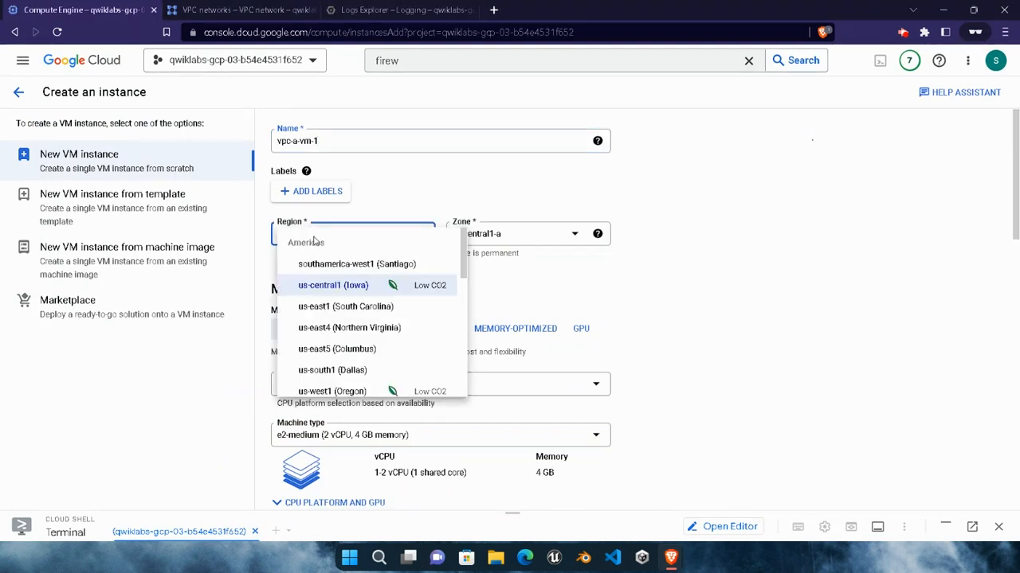
click(337, 328)
click(524, 239)
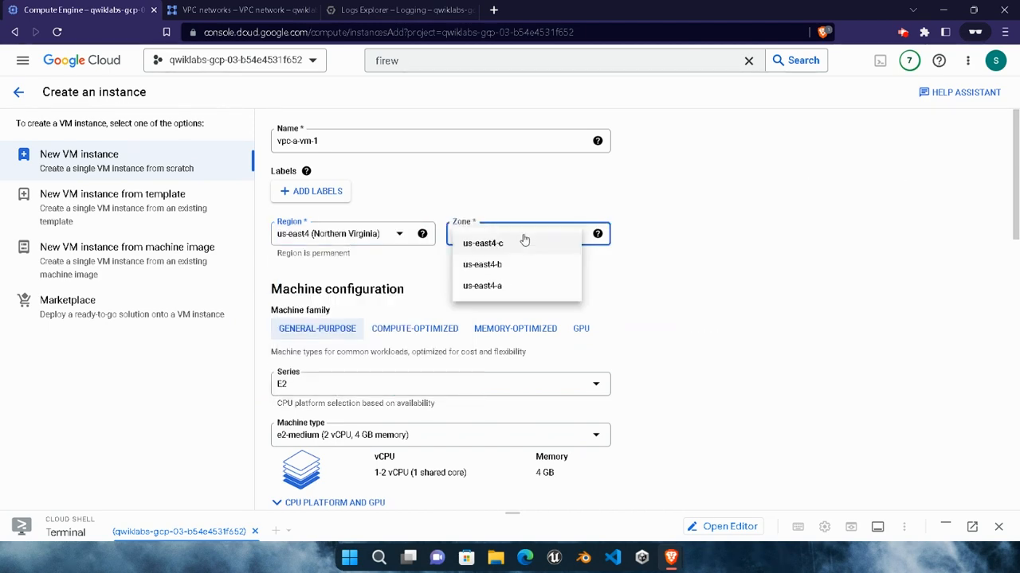
click(521, 242)
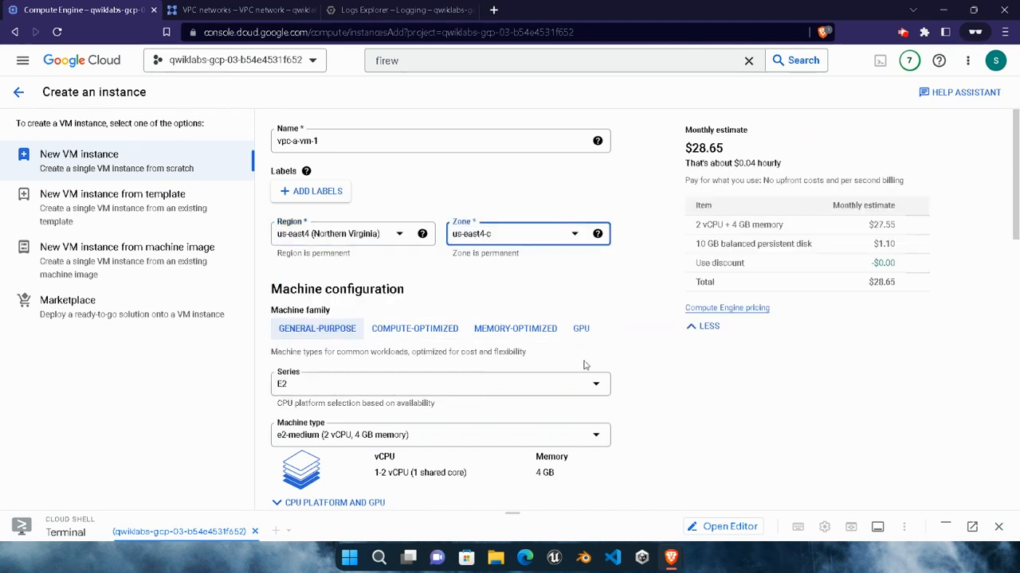
Check the machine requirements in the lab instructions and set the VM's series to N1
scroll(662, 467, down, 1)
mouse_move(670, 558)
click(526, 500)
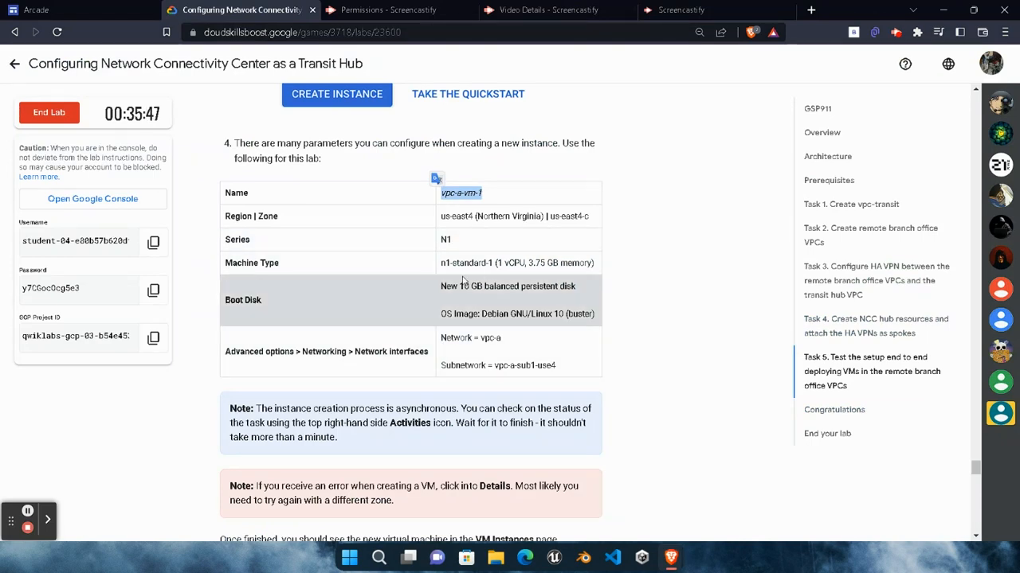
mouse_move(660, 543)
click(669, 488)
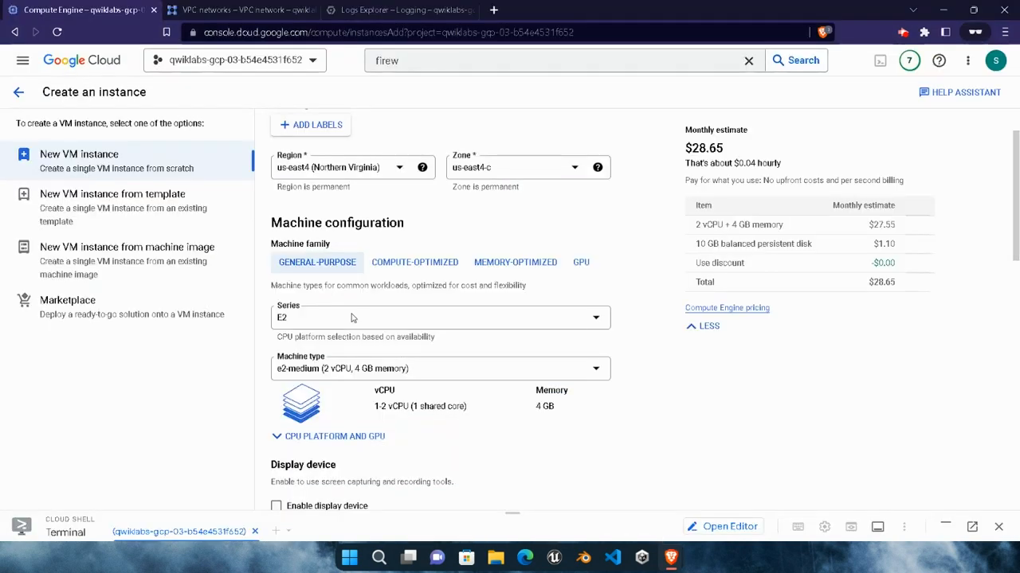
click(596, 318)
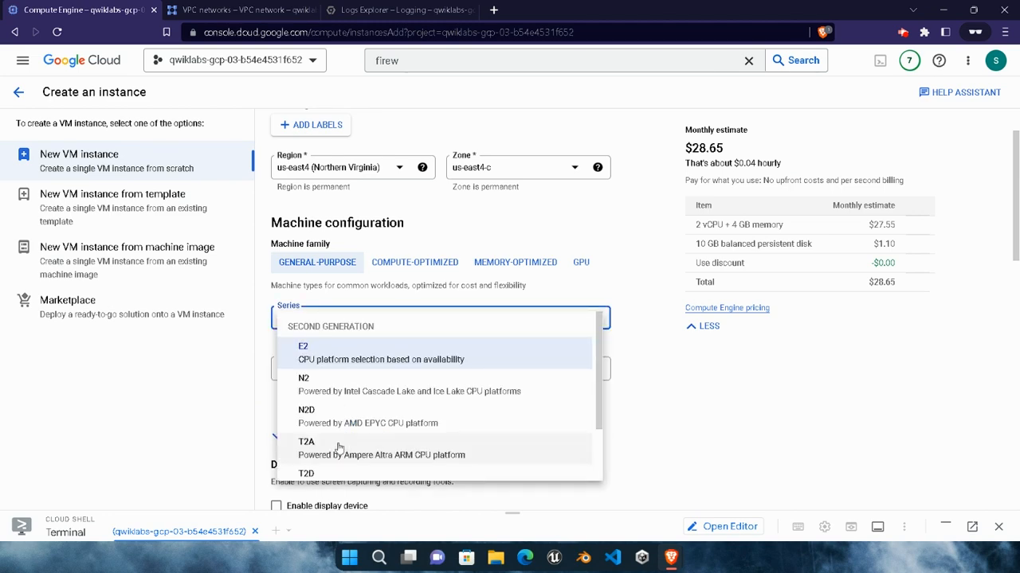
scroll(398, 431, down, 3)
click(331, 469)
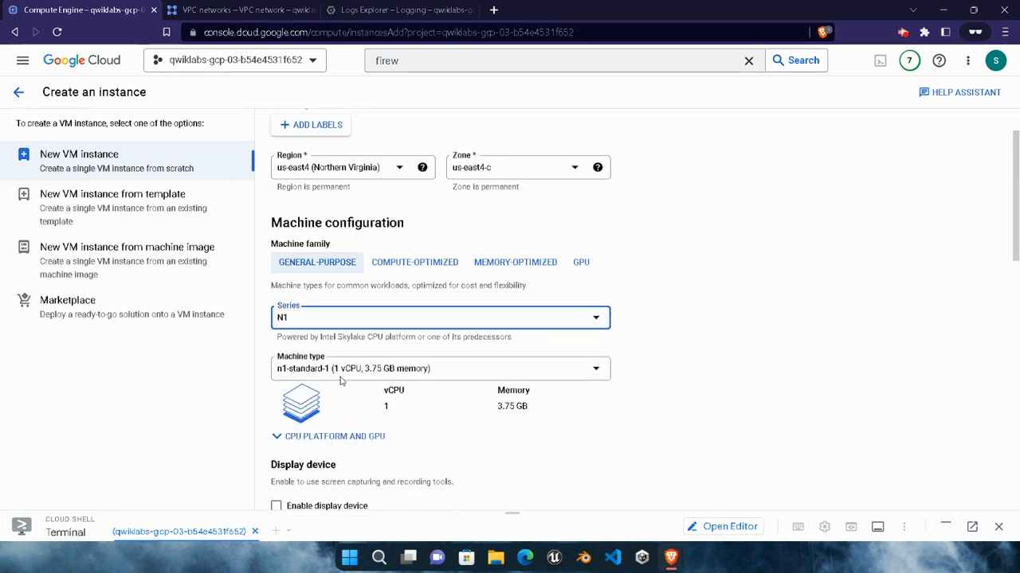
Check the boot disk requirements in the lab instructions and set the VM's boot disk image to Debian GNU/Linux 10 (buster)
scroll(434, 435, down, 2)
mouse_move(670, 557)
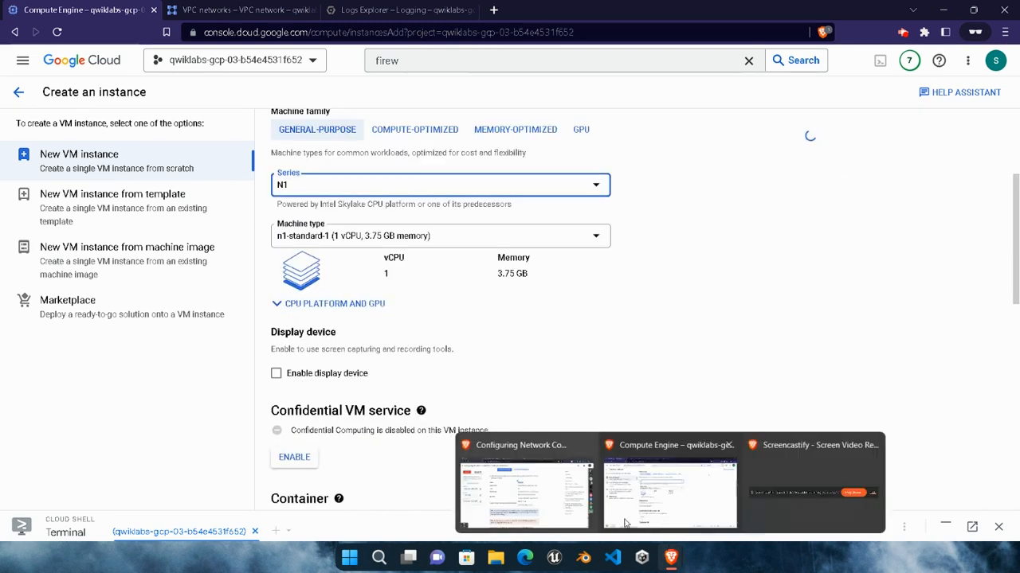
click(518, 494)
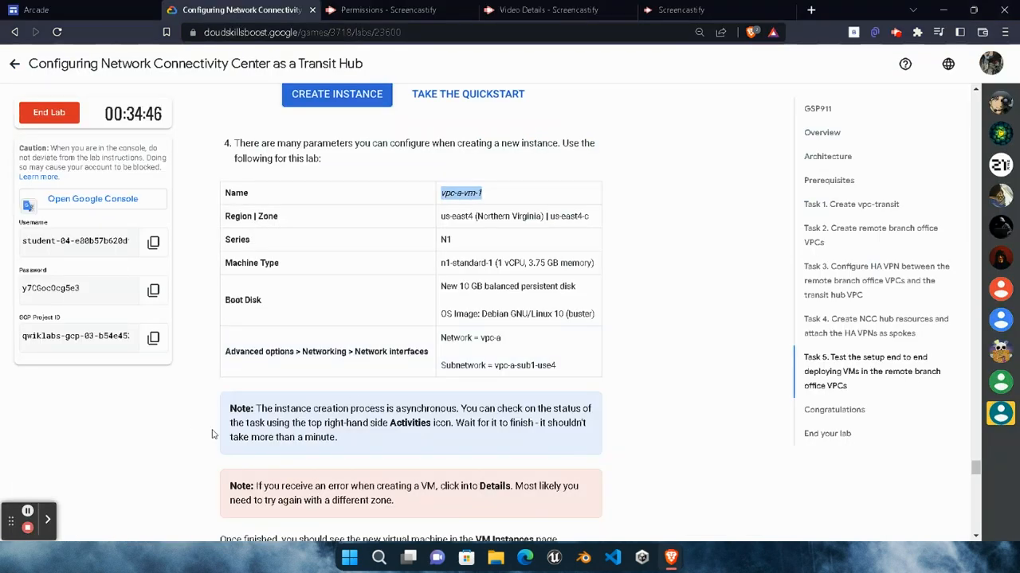
mouse_move(670, 557)
click(671, 478)
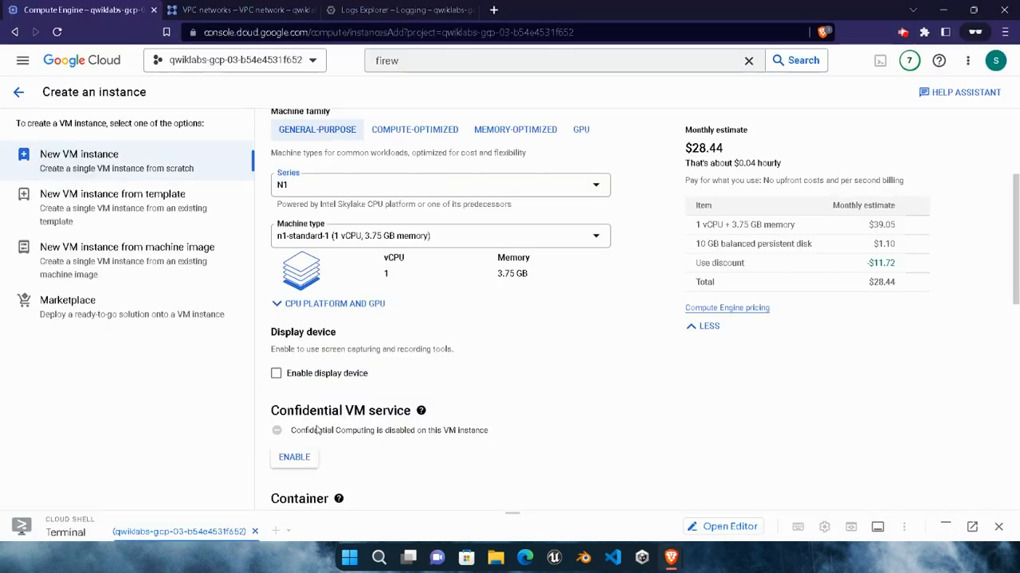
scroll(317, 430, down, 4)
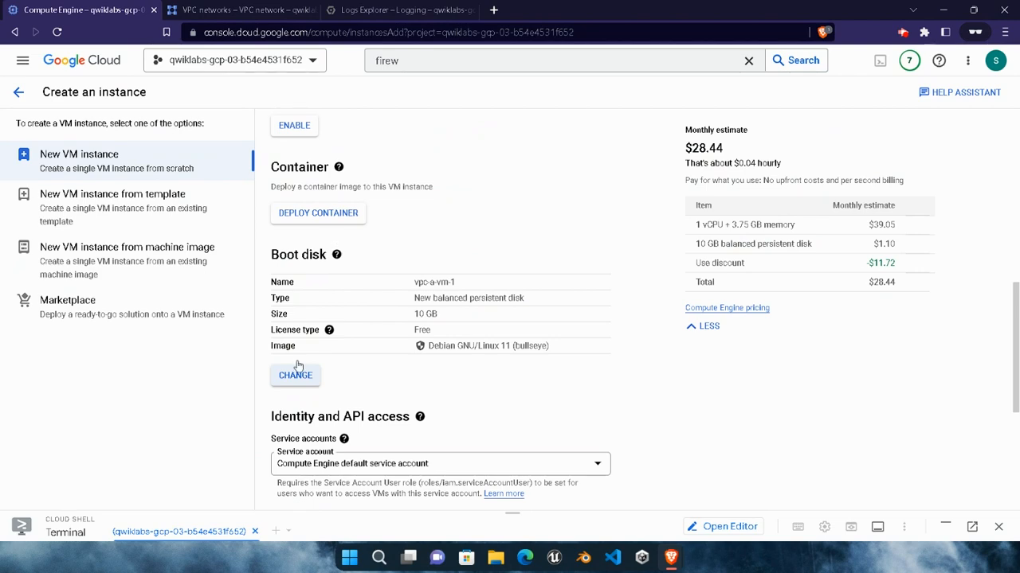
click(296, 368)
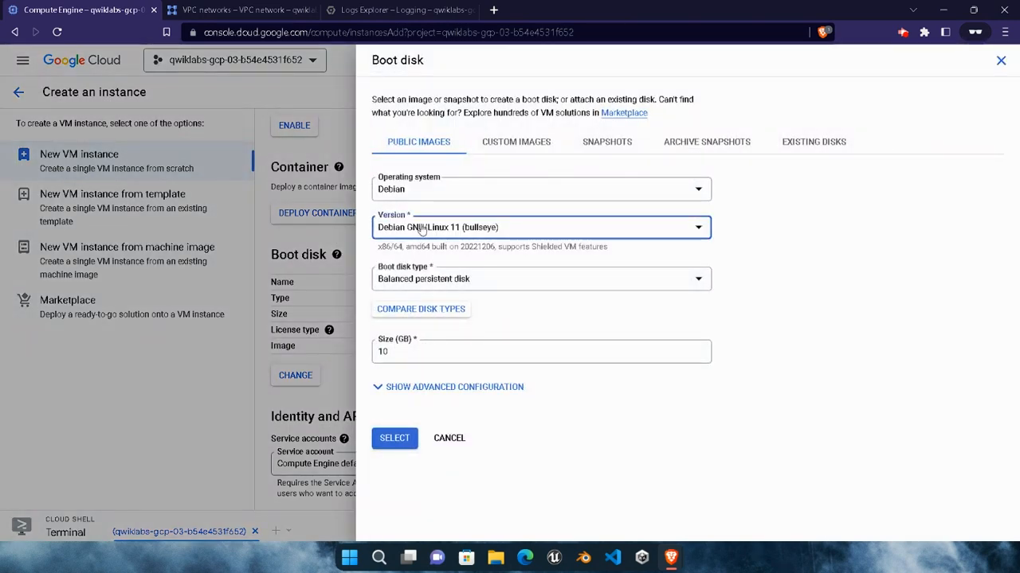
click(422, 229)
click(512, 272)
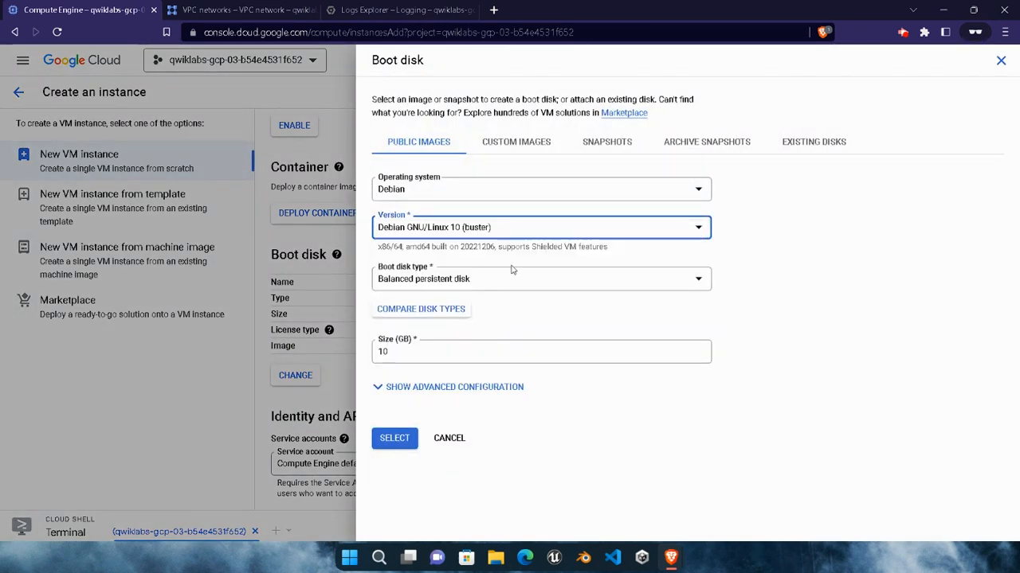
click(394, 439)
Accept the network interface on vpc-a with subnetwork vpc-a-sub1-use4 in the advanced networking options and create the VM
scroll(447, 401, down, 5)
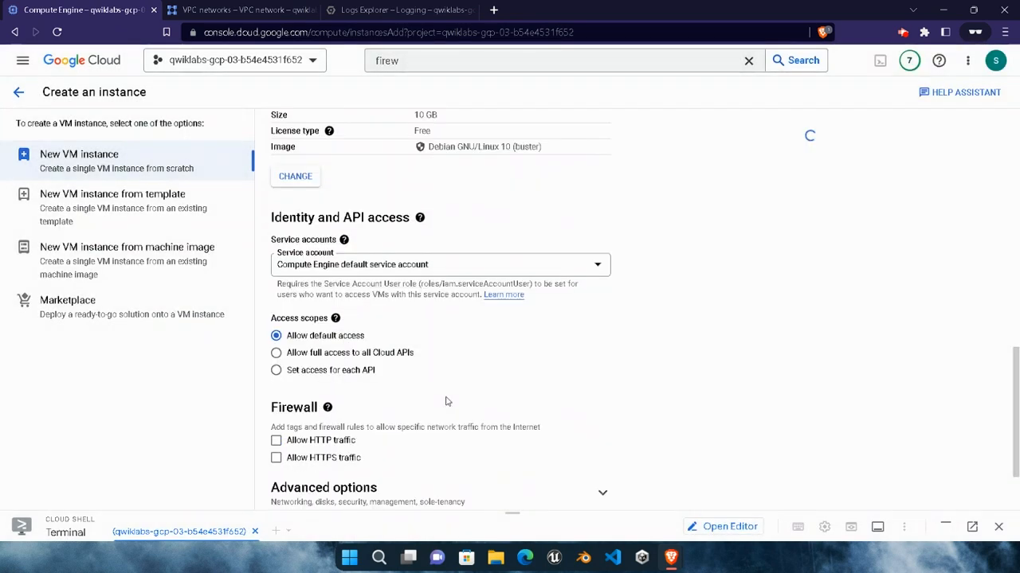
click(401, 402)
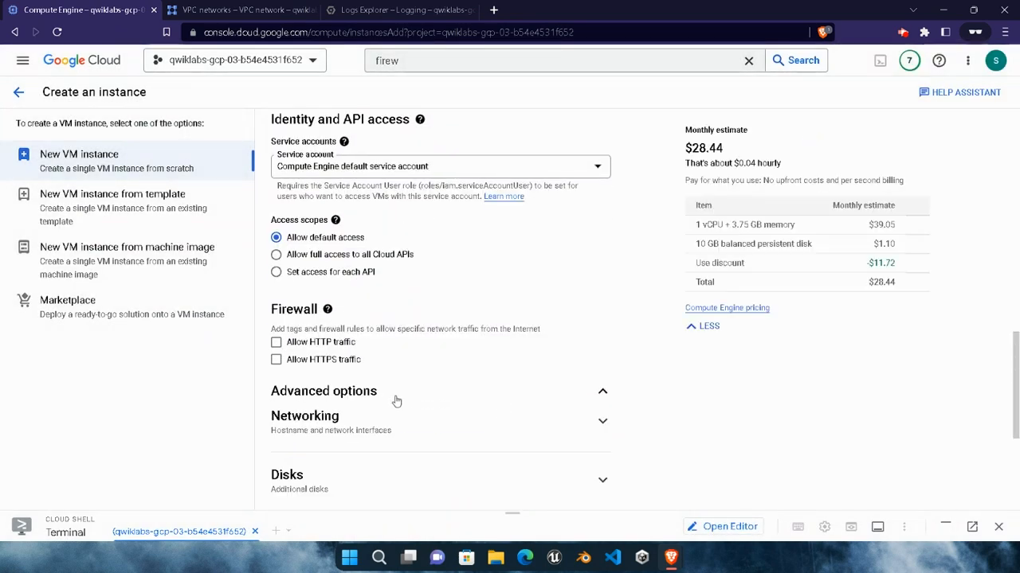
click(385, 423)
scroll(450, 391, down, 5)
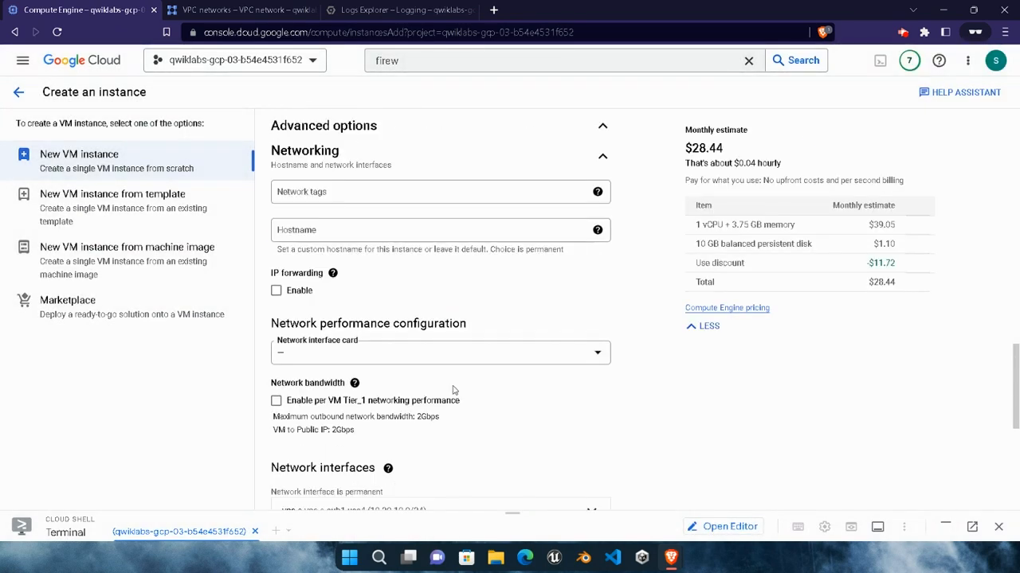
click(407, 383)
scroll(350, 412, down, 3)
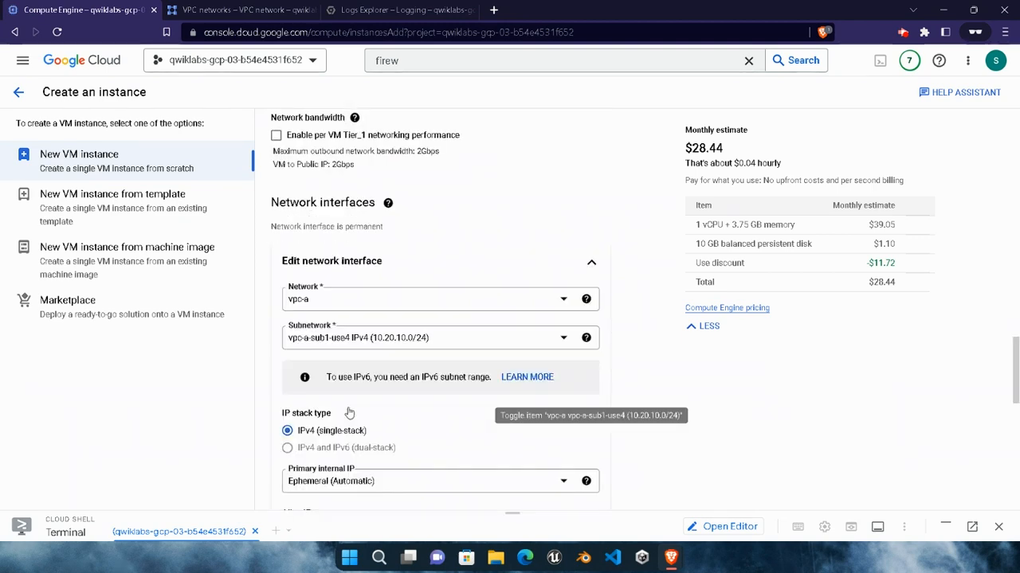
scroll(382, 371, down, 4)
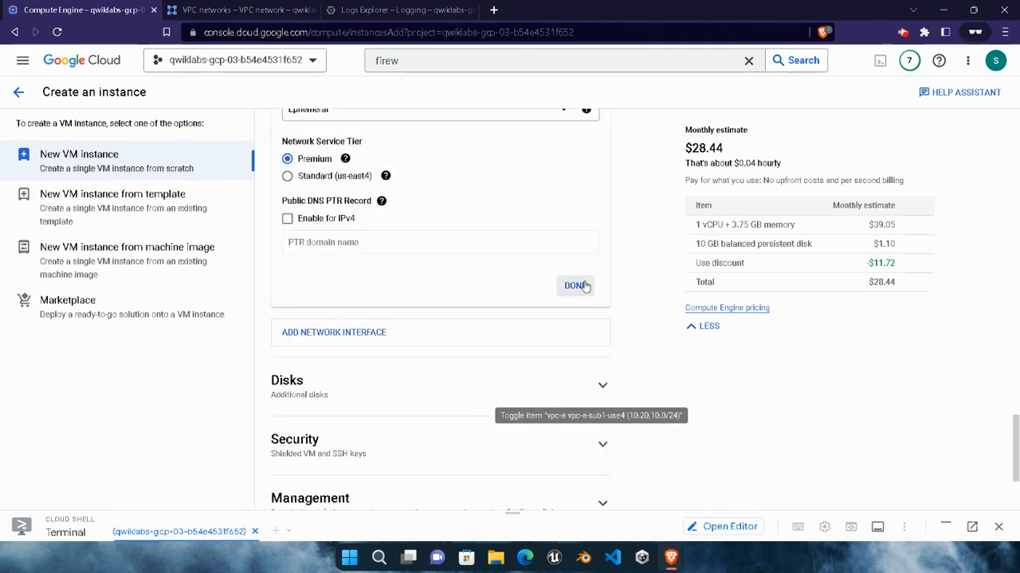
click(584, 287)
click(309, 475)
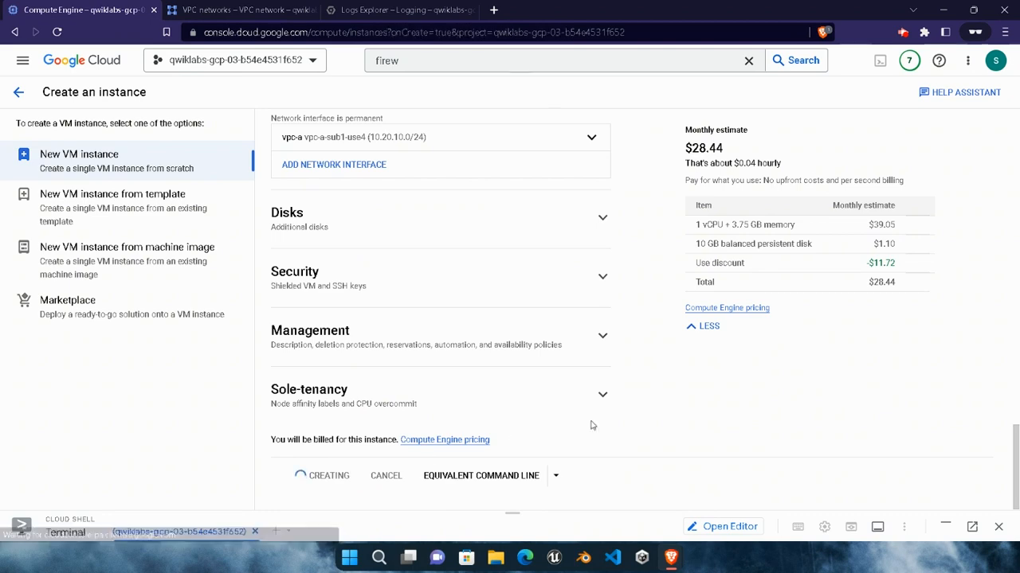
Look up the parameters for the vpc-b VM in the lab instructions and select the name vpc-b-vm-1
mouse_move(679, 558)
click(524, 490)
scroll(522, 350, down, 2)
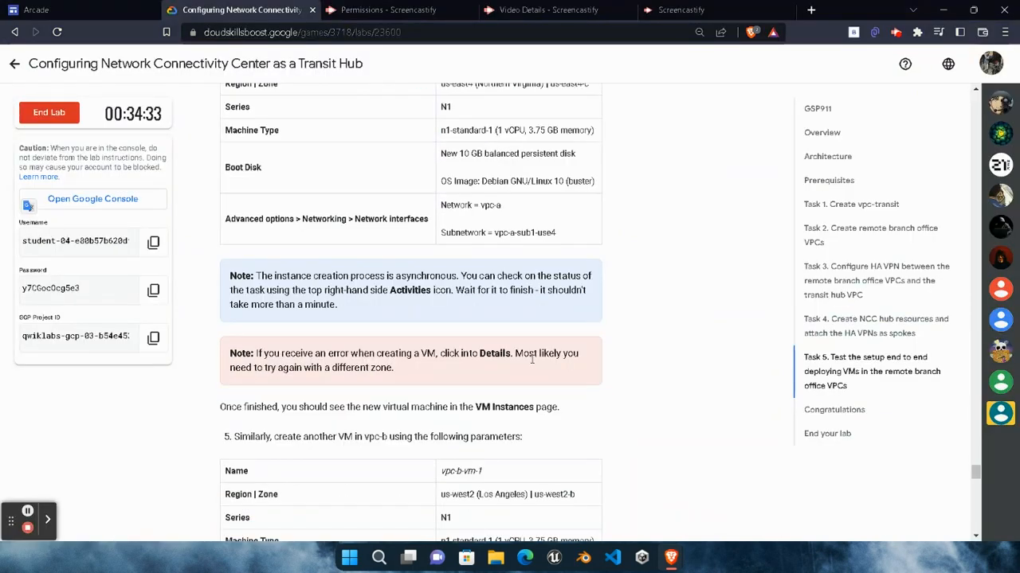
drag(489, 342, 439, 339)
mouse_move(670, 560)
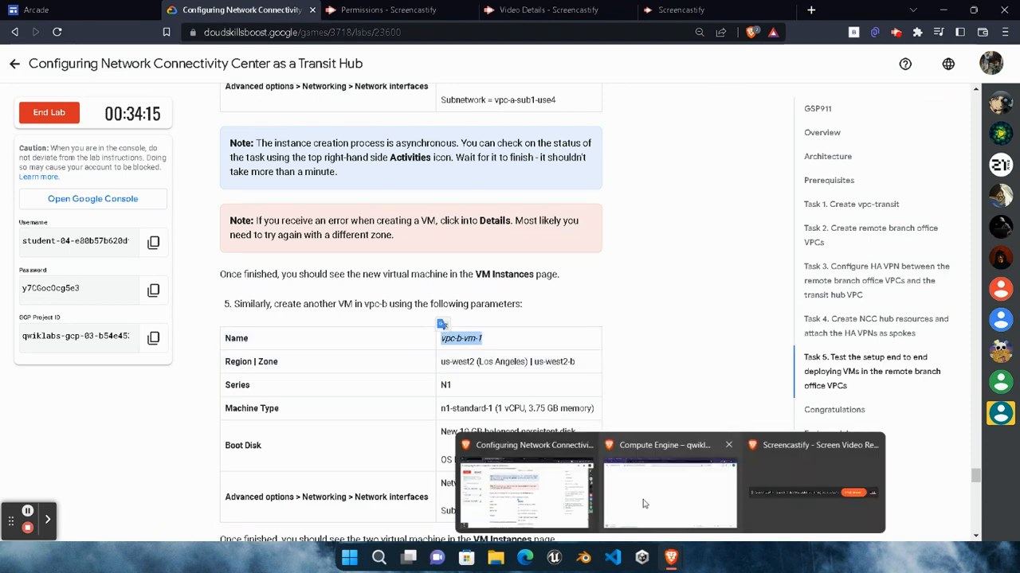
Start another VM instance in the Google Cloud console and replace its default name with vpc-b-vm-1 copied from the lab instructions
click(669, 494)
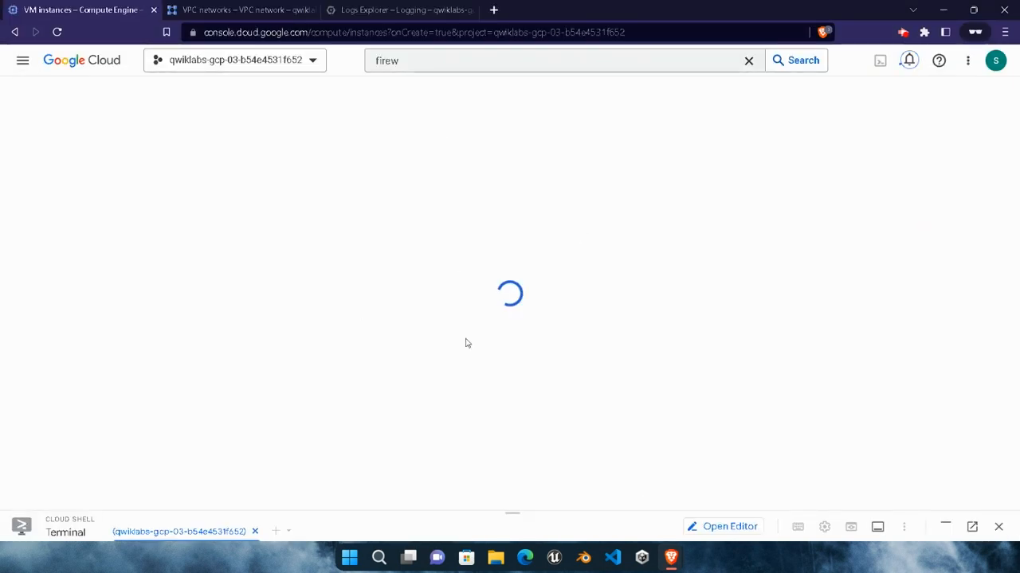
click(347, 93)
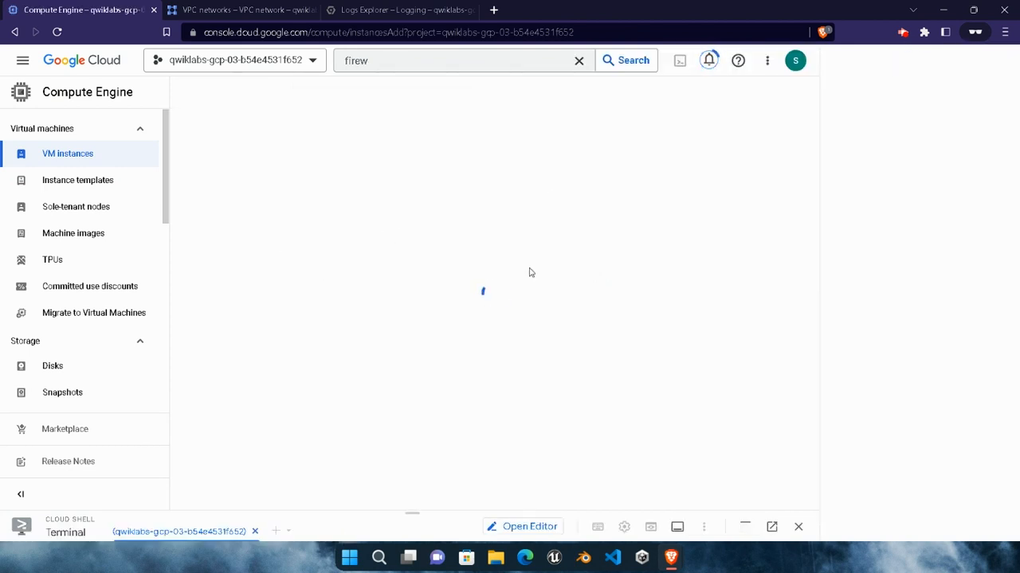
click(372, 135)
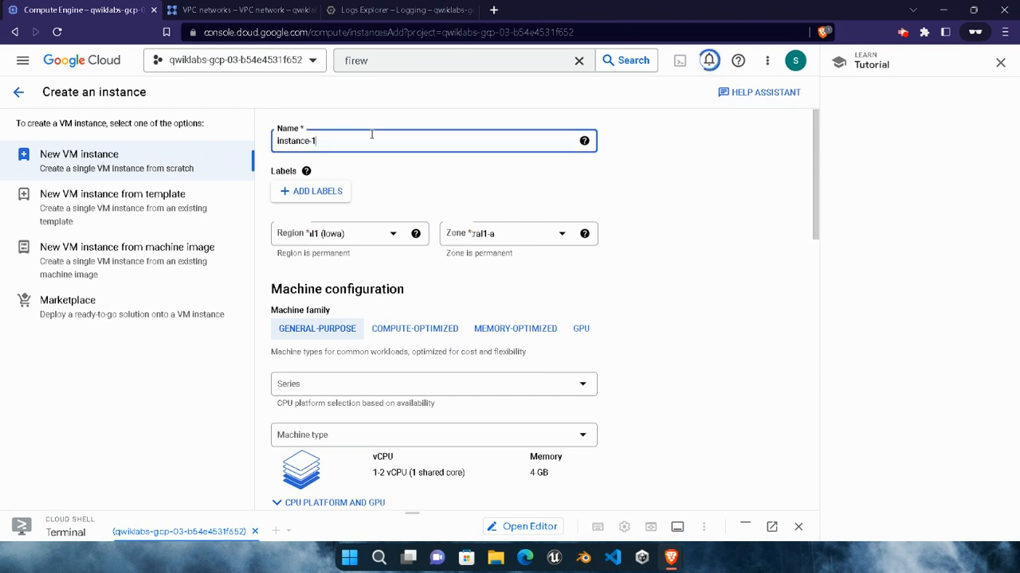
key(ctrl+a)
key(BackSpace)
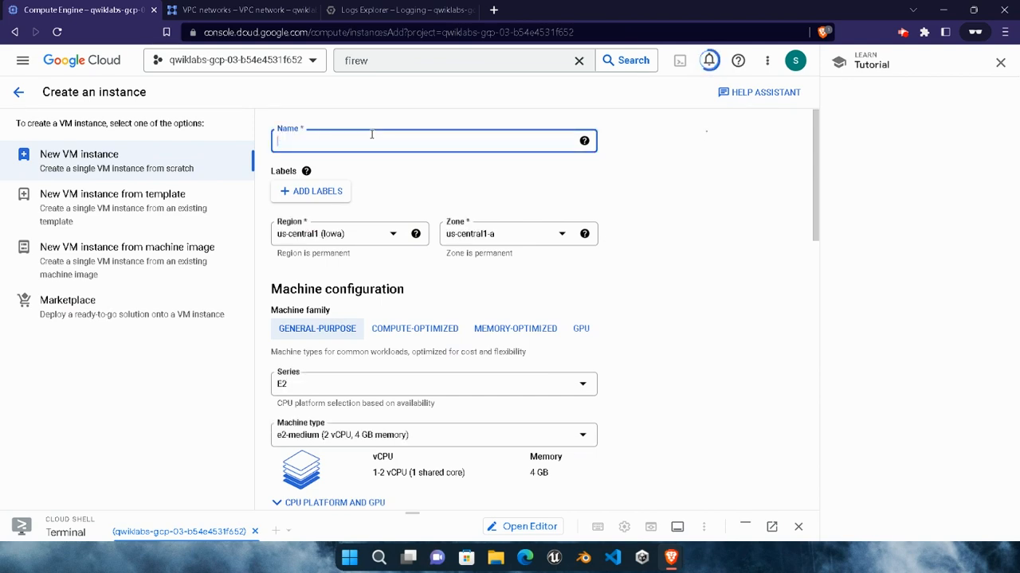
mouse_move(670, 557)
click(525, 481)
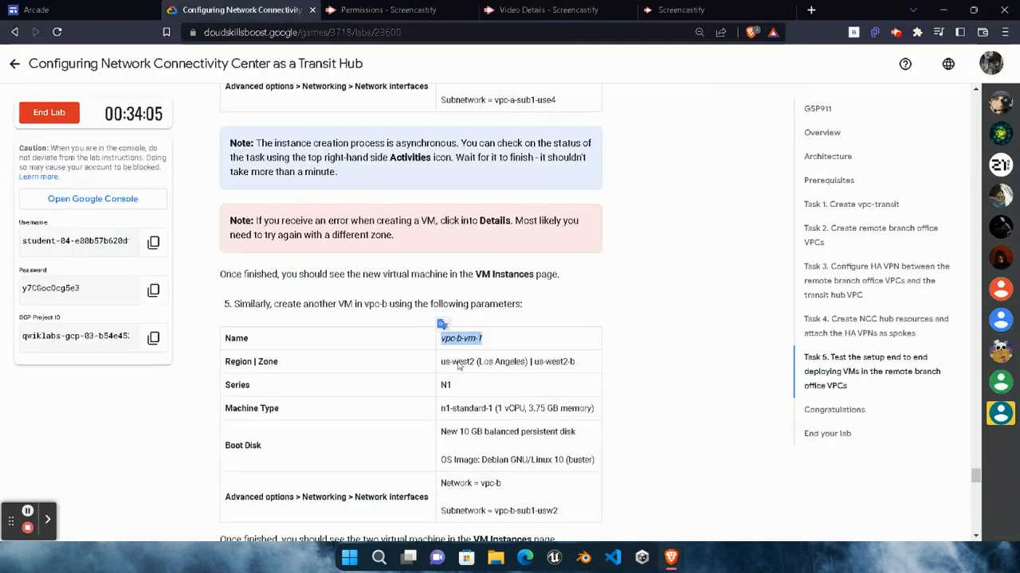
key(ctrl+c)
key(alt+Tab)
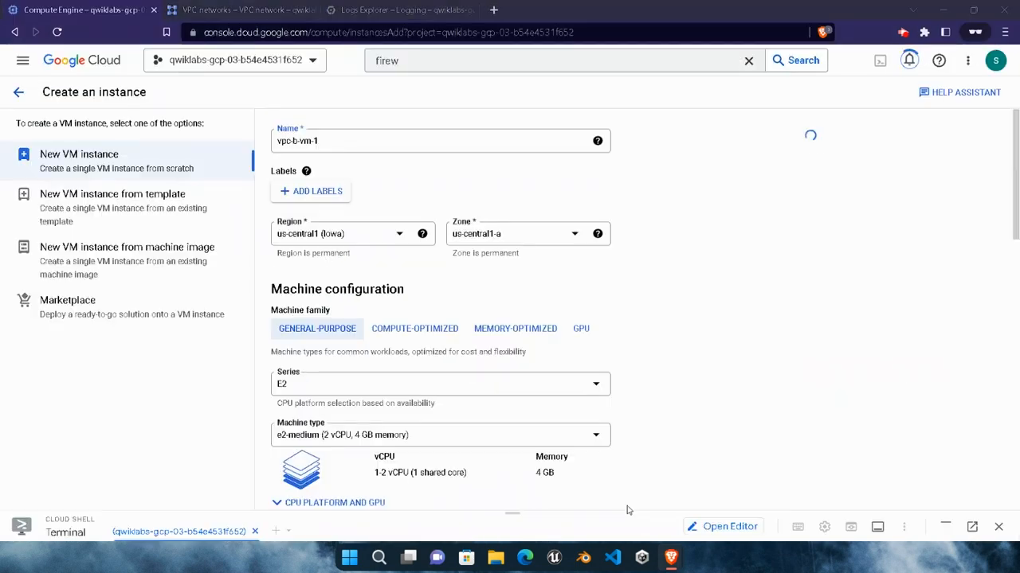
key(ctrl+v)
Set the VM's region to us-west2 (Los Angeles) and its zone to us-west2-b
click(324, 232)
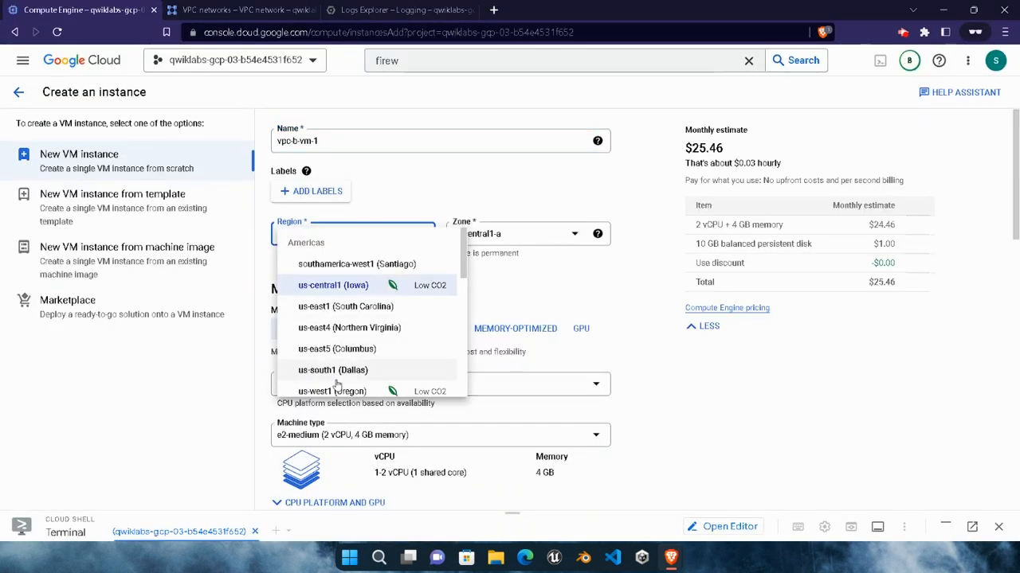
scroll(336, 386, down, 3)
click(341, 278)
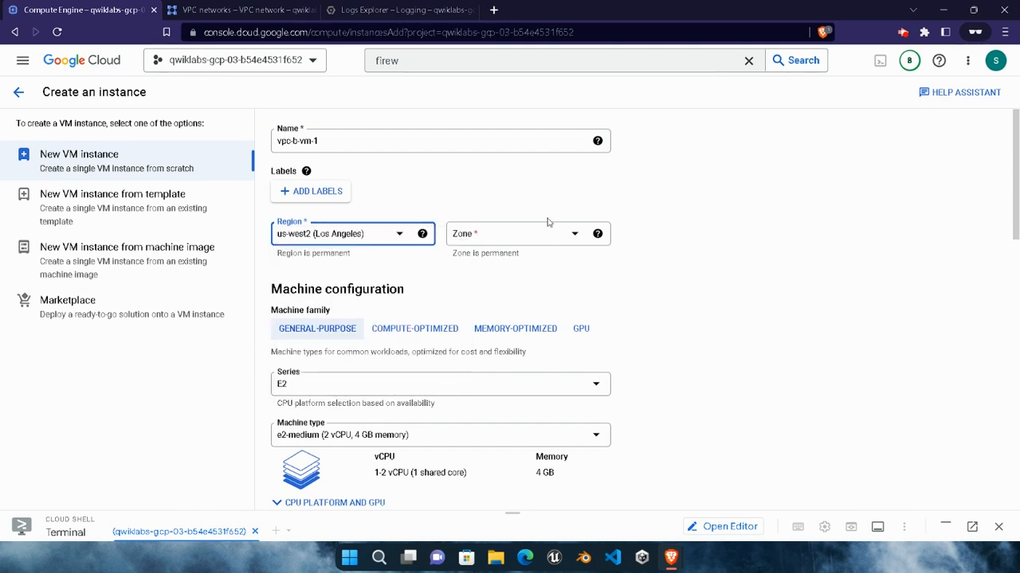
click(548, 227)
click(515, 264)
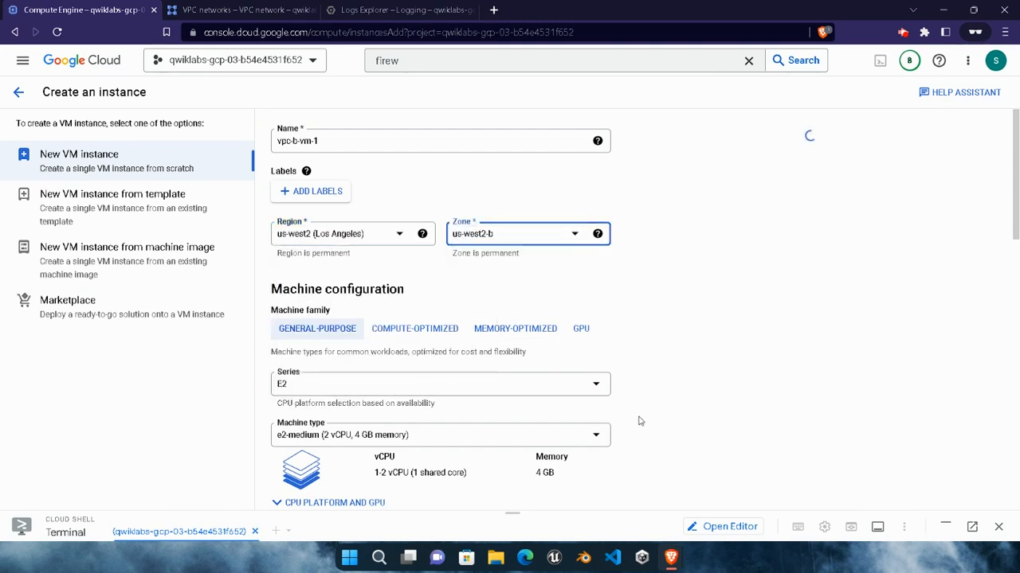
Check the vpc-b VM's machine requirements in the lab instructions and set its series to N1
mouse_move(671, 558)
click(526, 494)
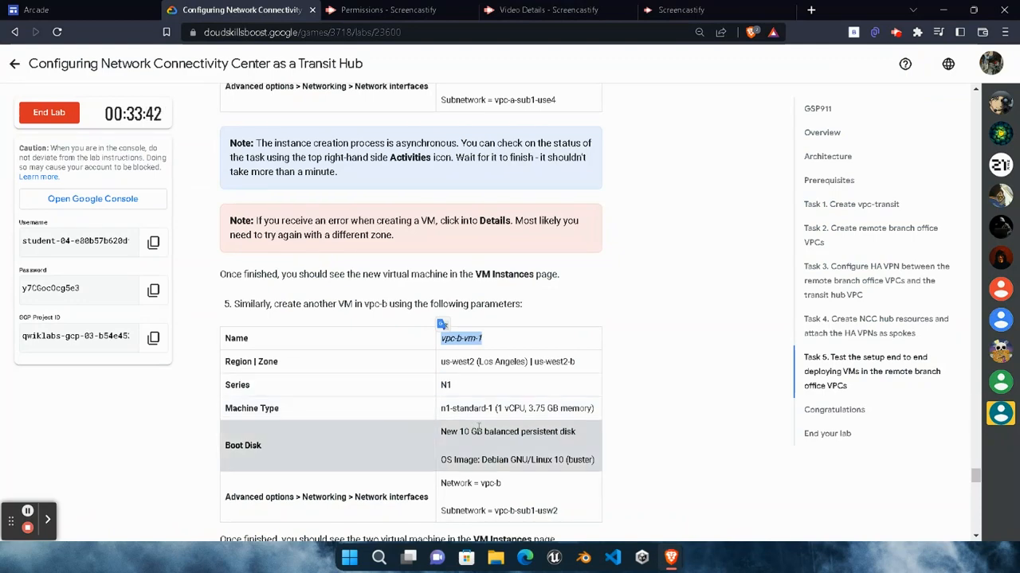
click(677, 470)
click(379, 386)
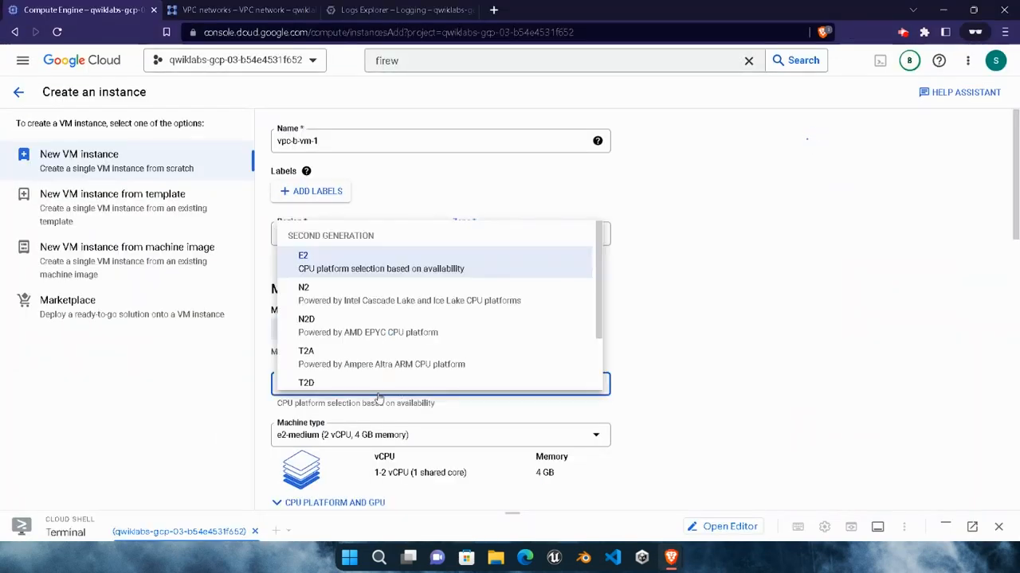
scroll(350, 374, down, 3)
click(350, 368)
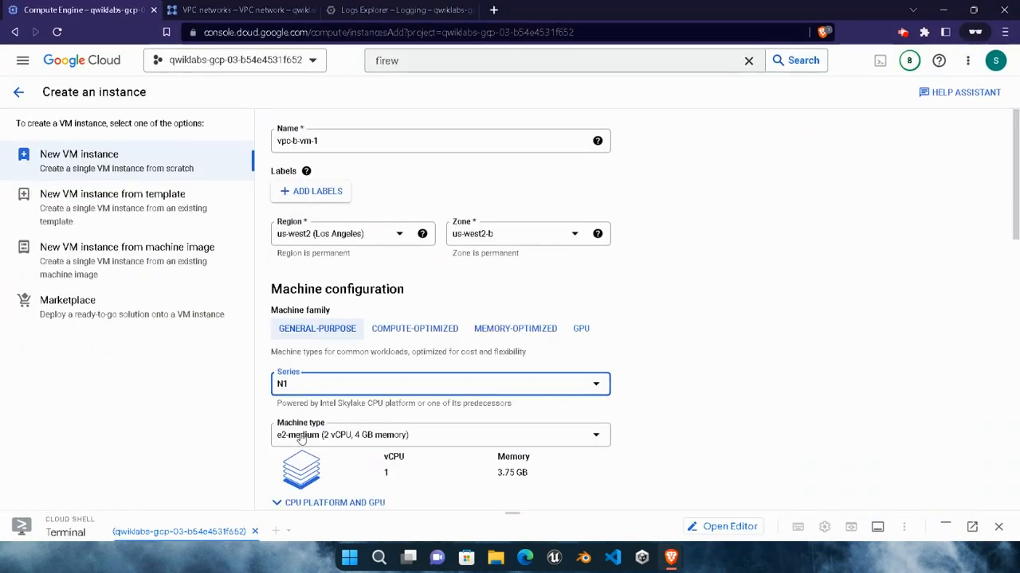
Change the boot disk image of vpc-b-vm-1 to Debian GNU/Linux 10 (buster)
scroll(333, 441, down, 5)
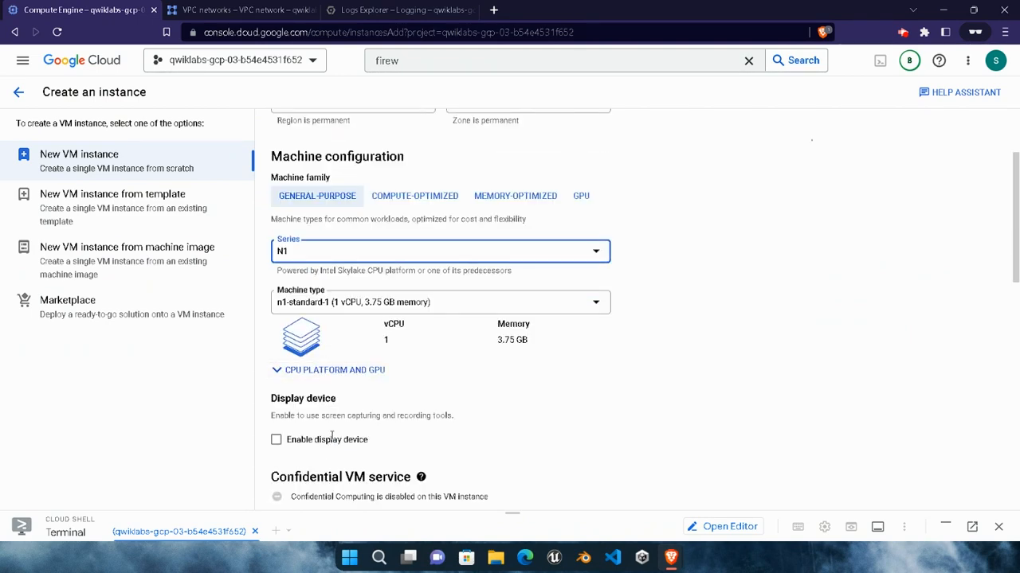
scroll(332, 441, down, 5)
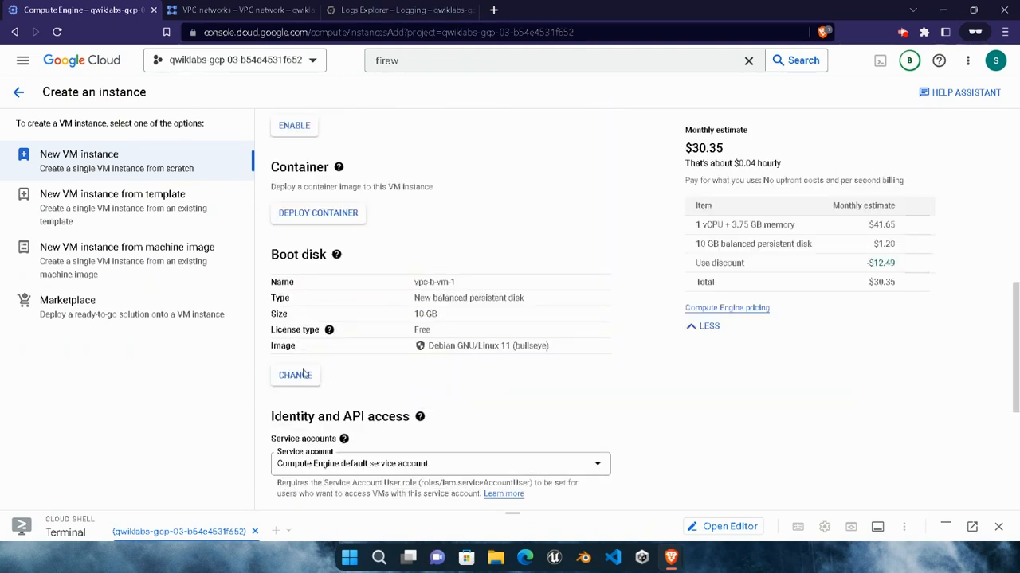
click(294, 375)
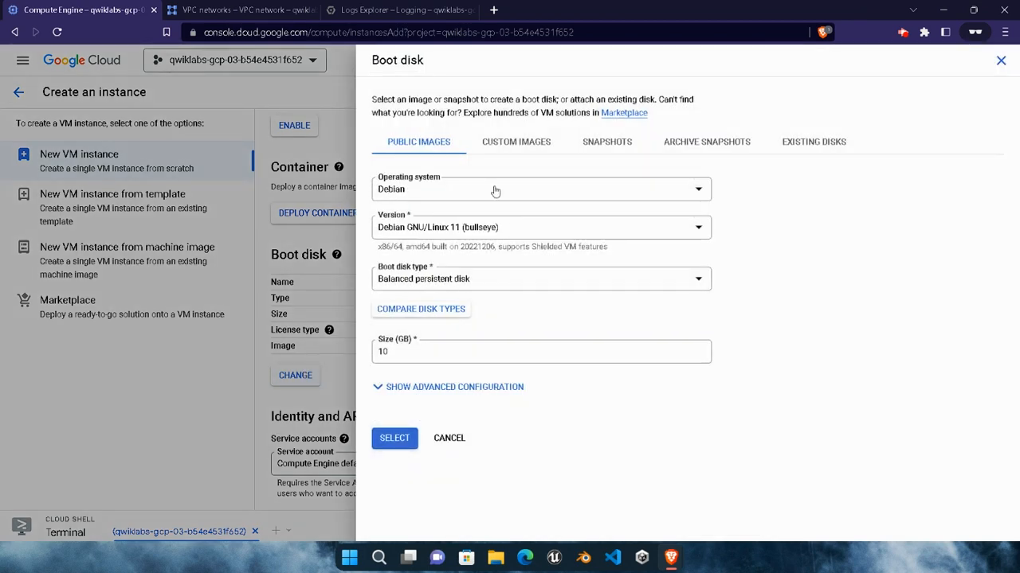
click(446, 228)
click(523, 331)
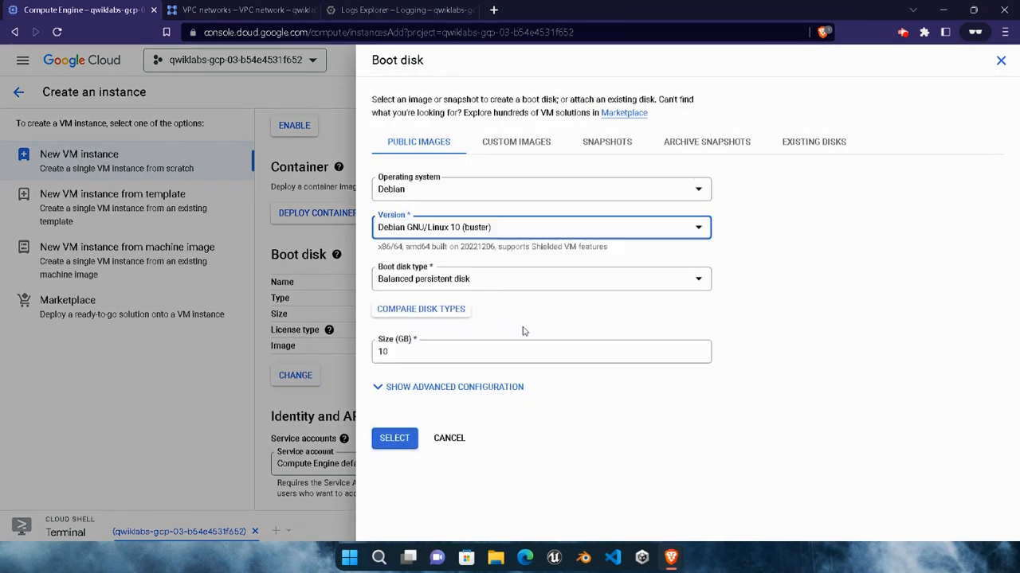
click(394, 441)
Check the network and subnetwork parameters for vpc-b-vm-1 in the lab instructions and return to the Google Cloud console
mouse_move(671, 558)
click(526, 502)
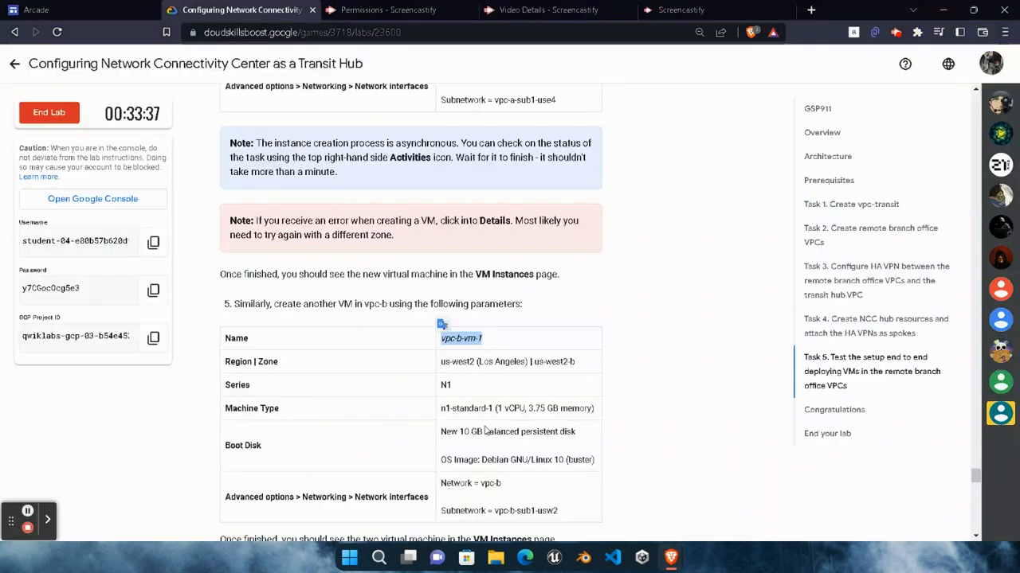
scroll(512, 390, down, 1)
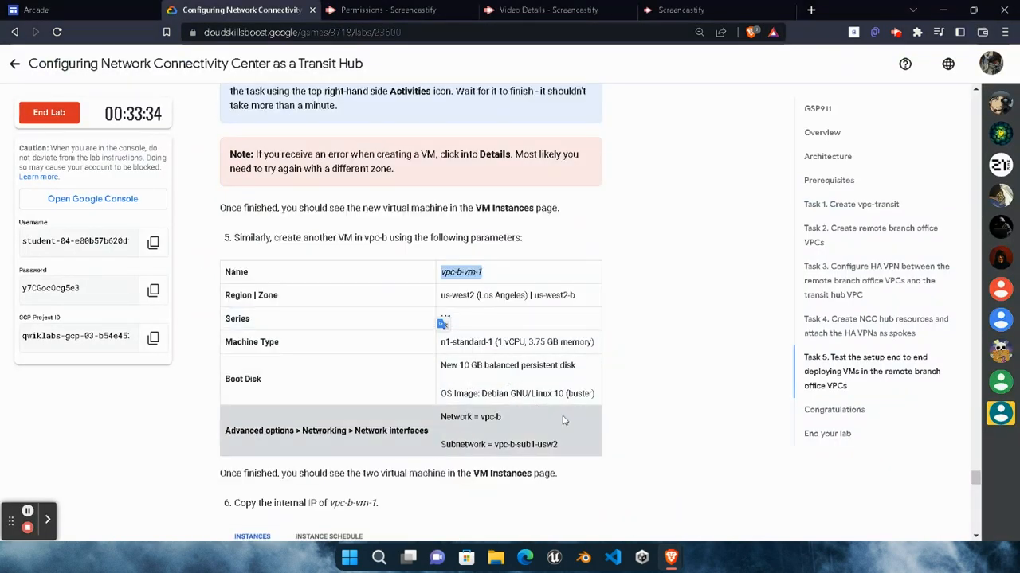
scroll(565, 398, down, 1)
mouse_move(670, 558)
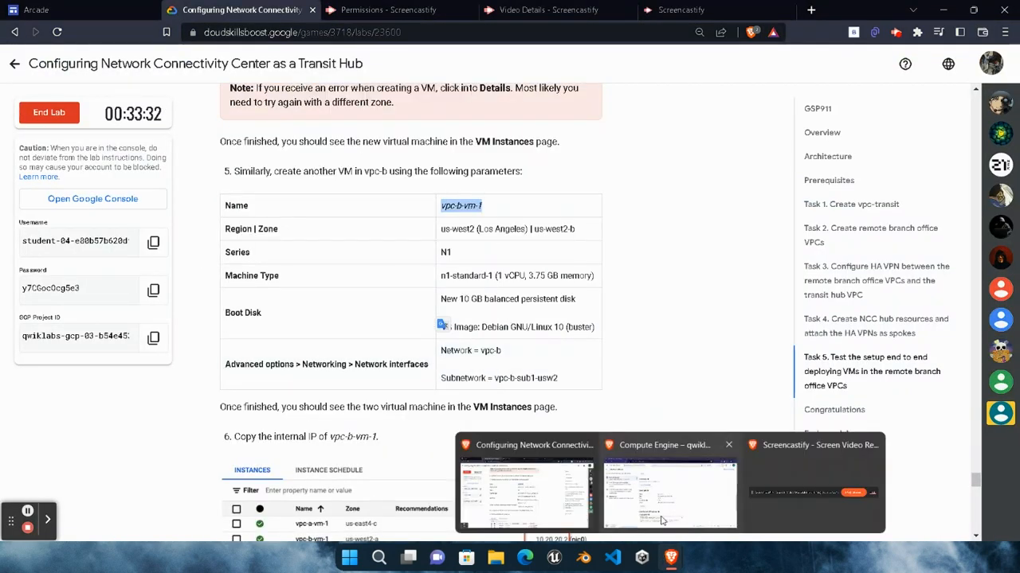
click(637, 494)
Set the network interface of the new VM to network vpc-b with subnetwork vpc-b-sub1-usw2 in the advanced networking options
scroll(356, 370, down, 3)
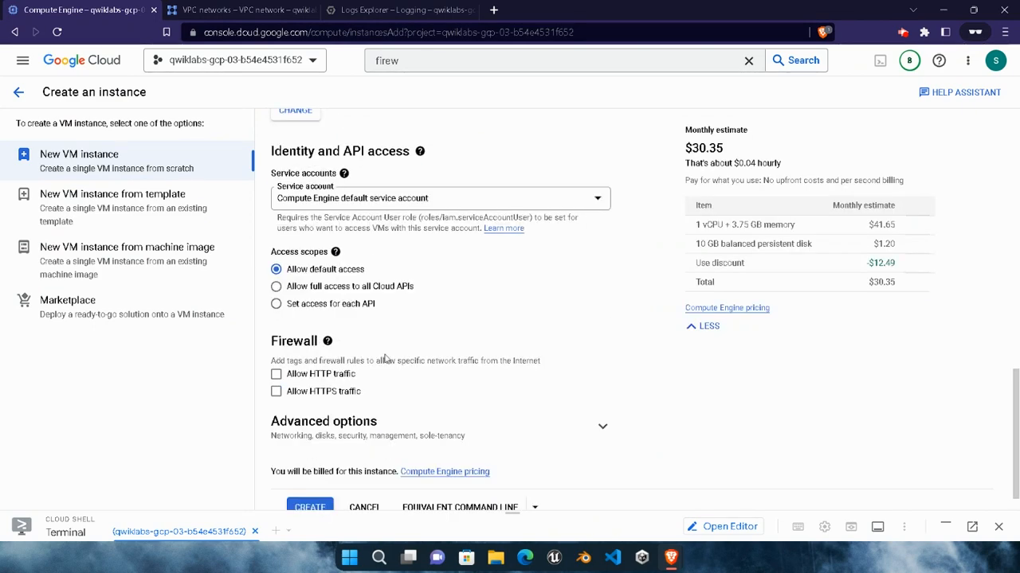
click(604, 396)
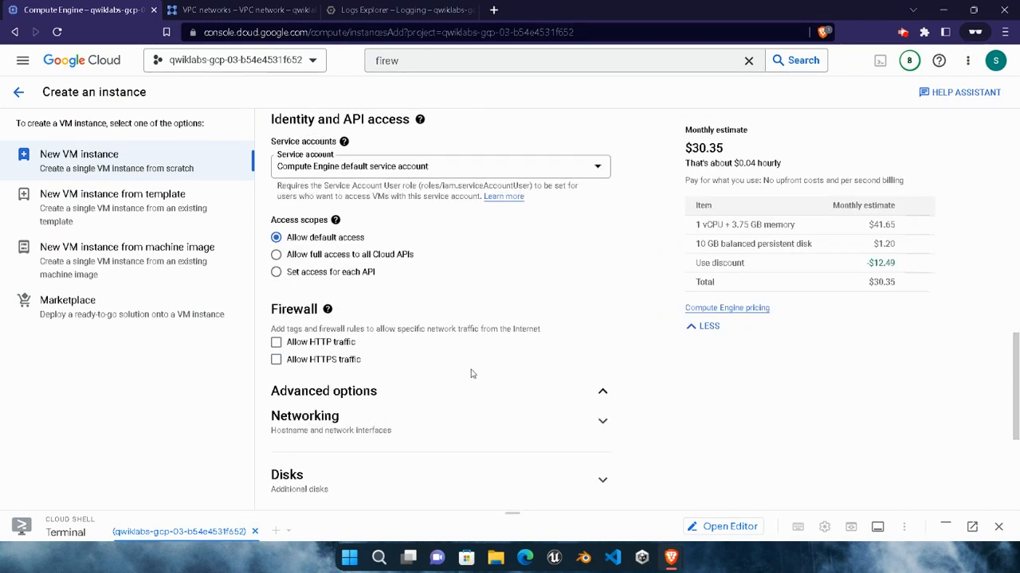
scroll(470, 371, down, 2)
click(446, 287)
scroll(428, 324, down, 6)
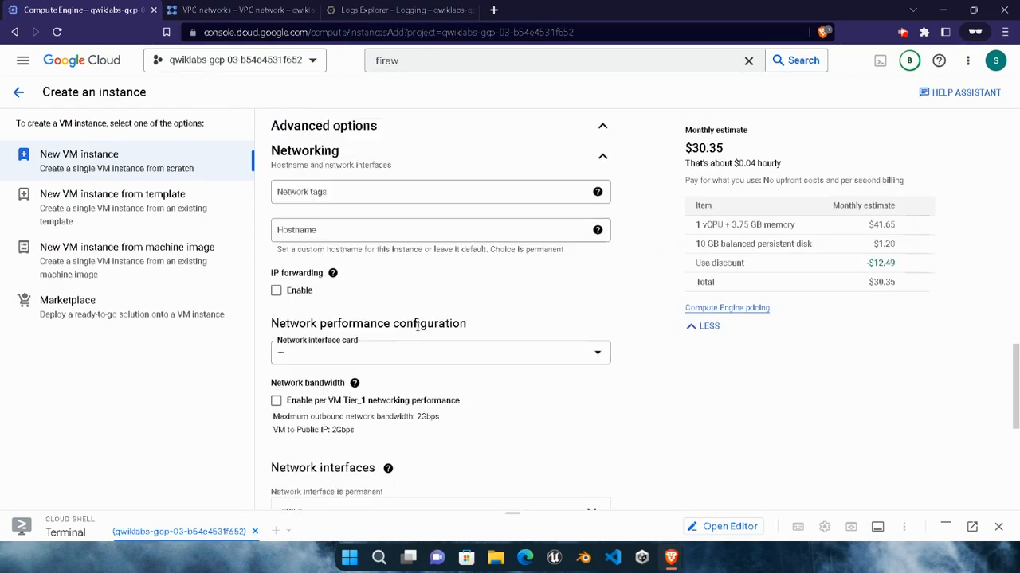
click(320, 182)
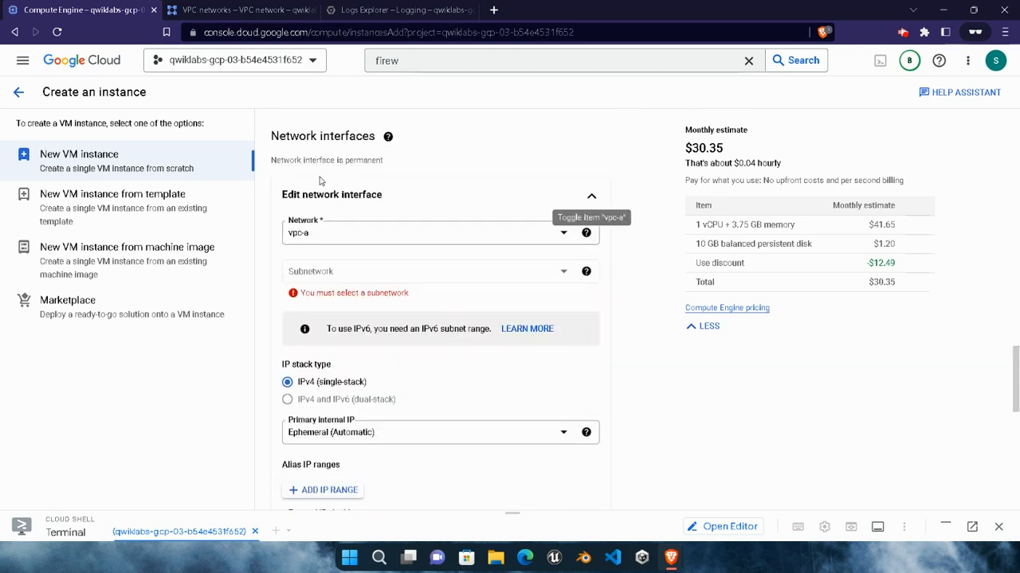
click(476, 236)
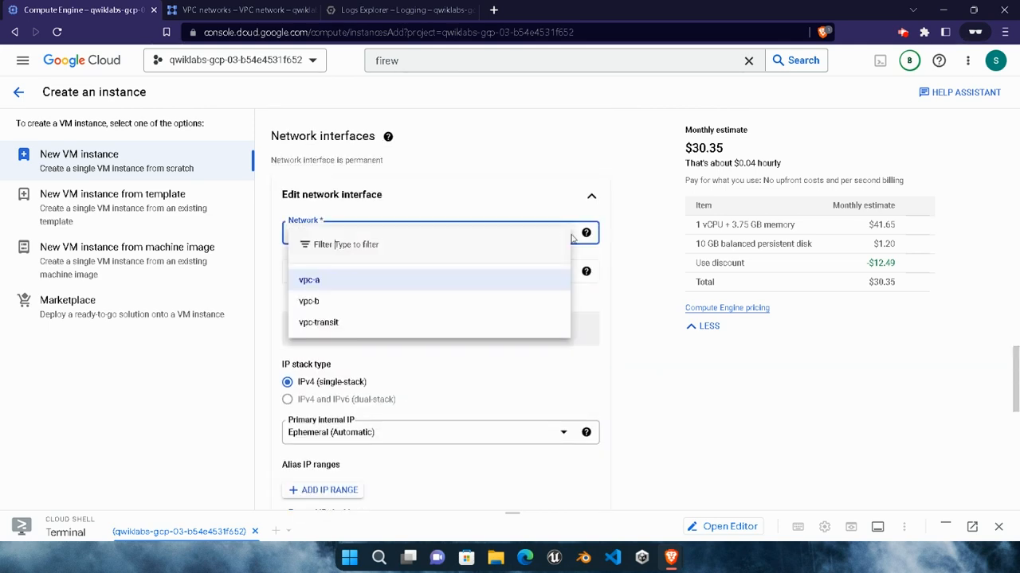
click(448, 297)
Finish editing the vpc-b network interface and create the VM instance
scroll(451, 298, down, 3)
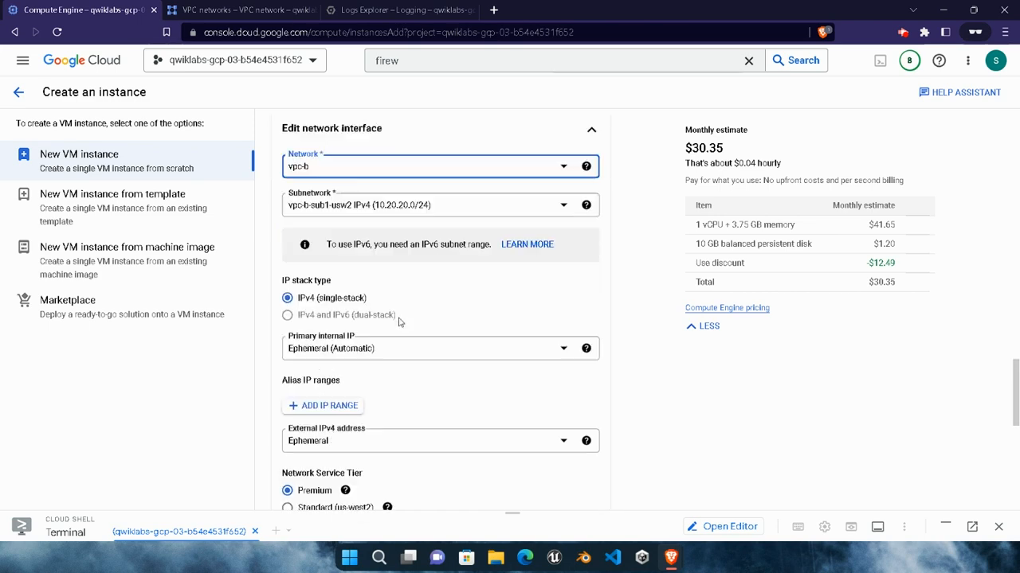
click(582, 419)
click(310, 476)
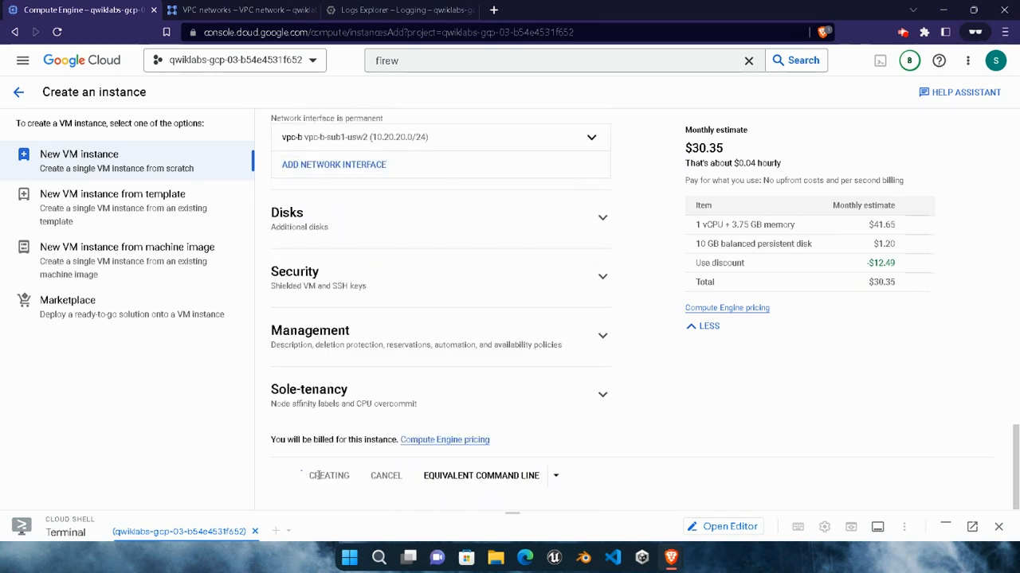
Read the lab instructions that follow the VM creation and check both VMs' status in the Google Cloud console's instance list
mouse_move(671, 558)
click(488, 423)
scroll(487, 423, down, 4)
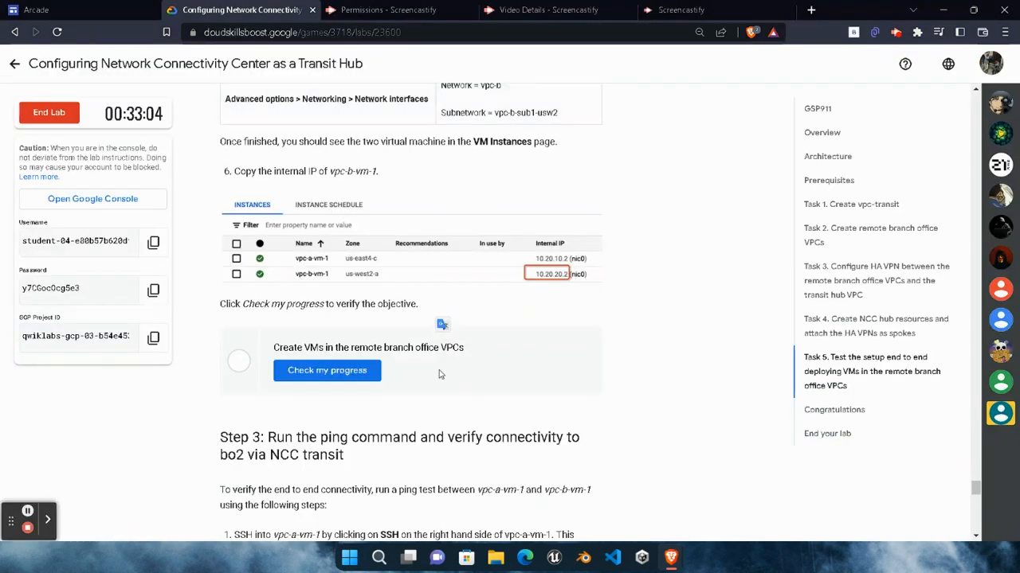
scroll(487, 423, up, 1)
mouse_move(674, 556)
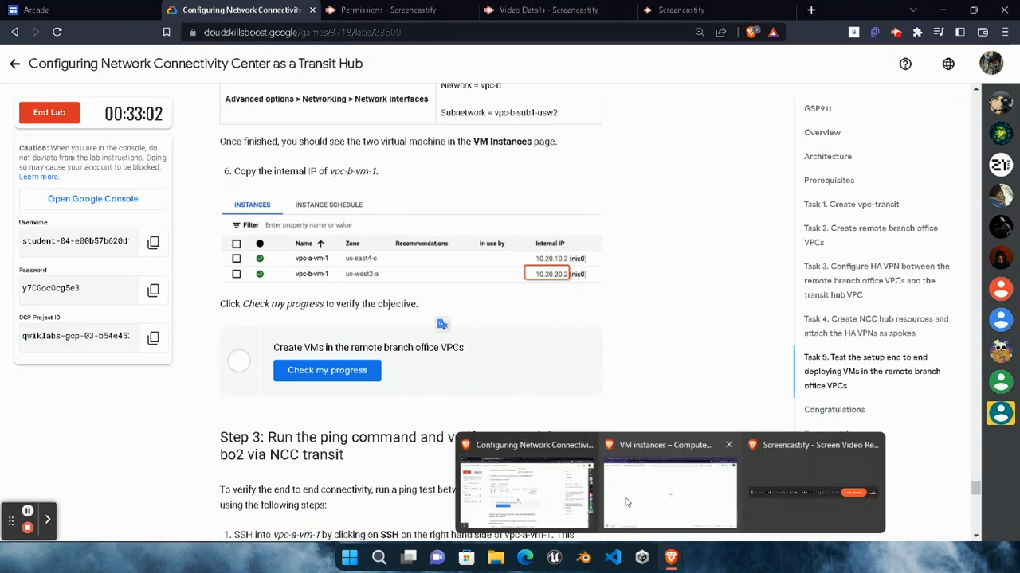
click(817, 514)
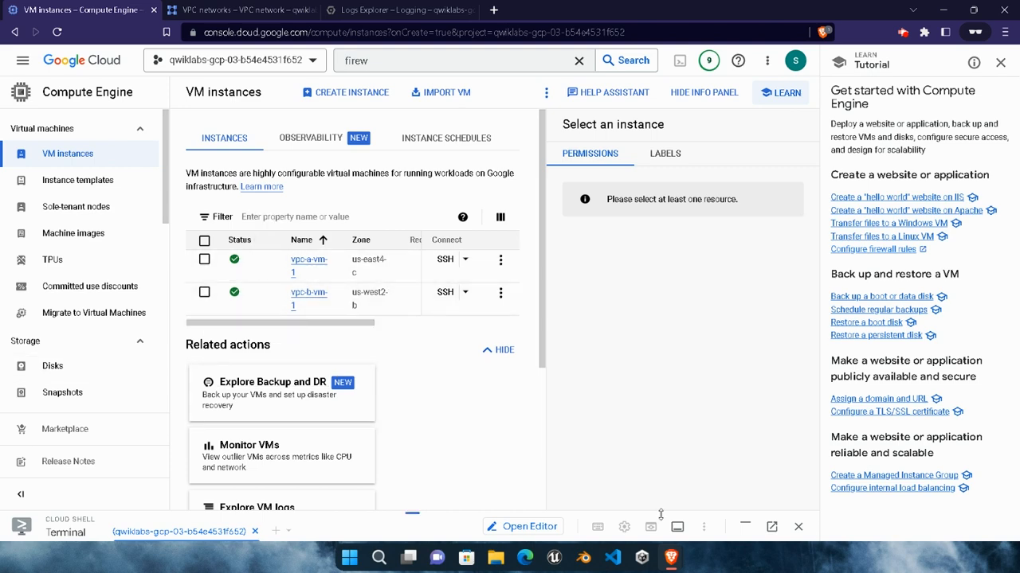
Switch to the lab page and run the progress check for "Create VMs in the remote branch office VPCs"
mouse_move(671, 557)
click(526, 446)
click(352, 371)
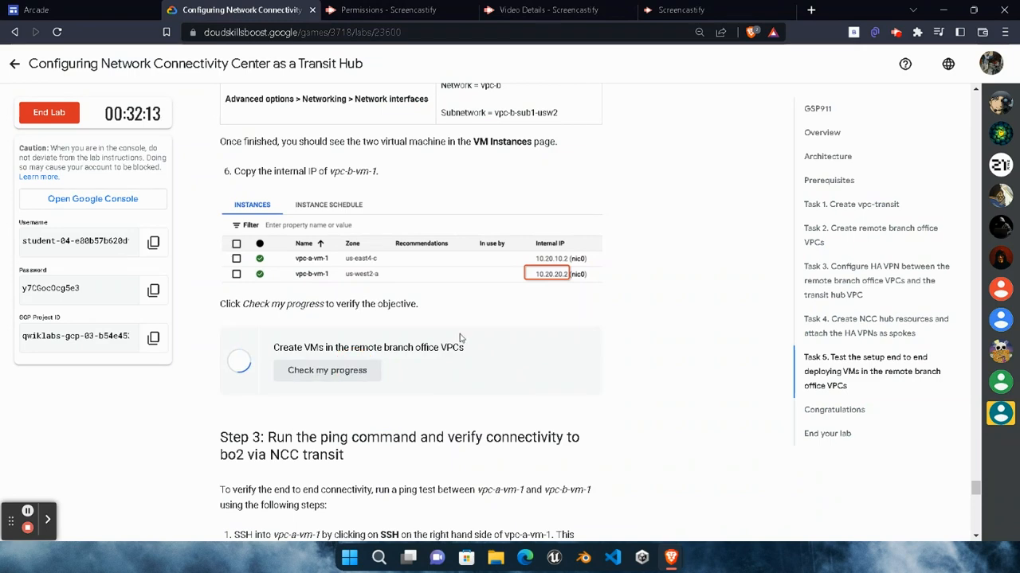
End the lab after its closing instructions, confirm the ending, and submit a star rating in the satisfaction survey
scroll(432, 337, down, 10)
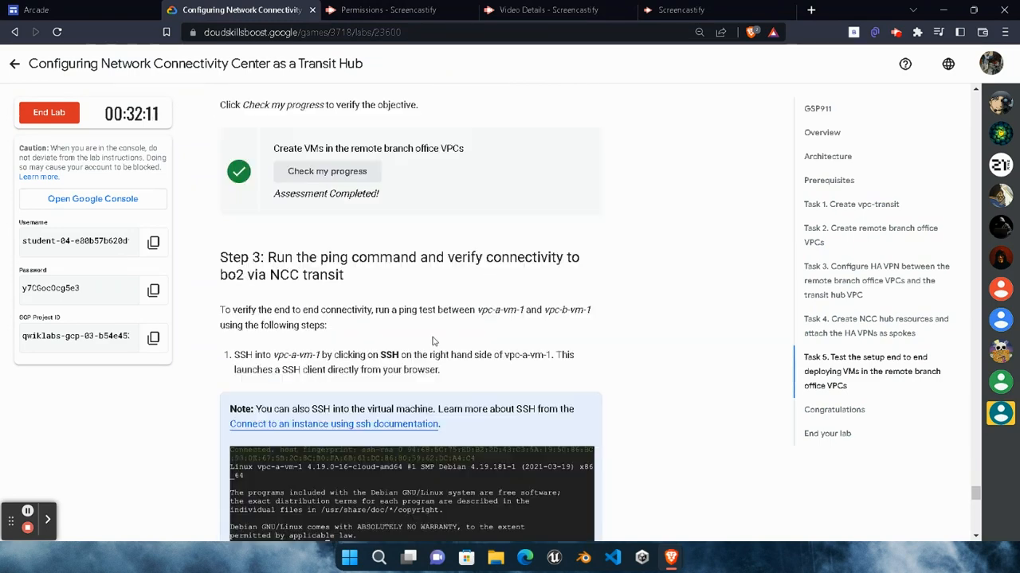
scroll(431, 337, down, 2)
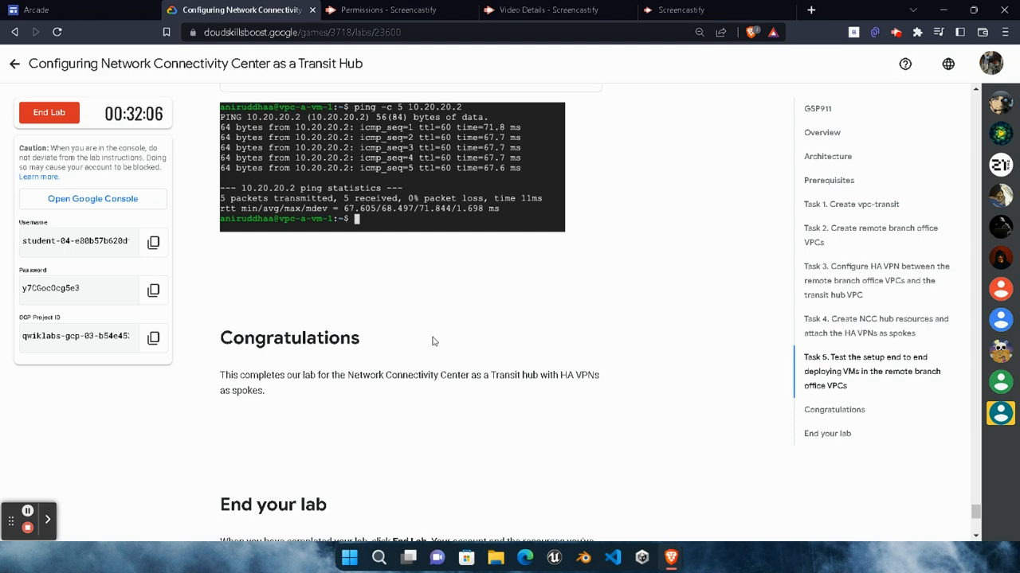
click(40, 117)
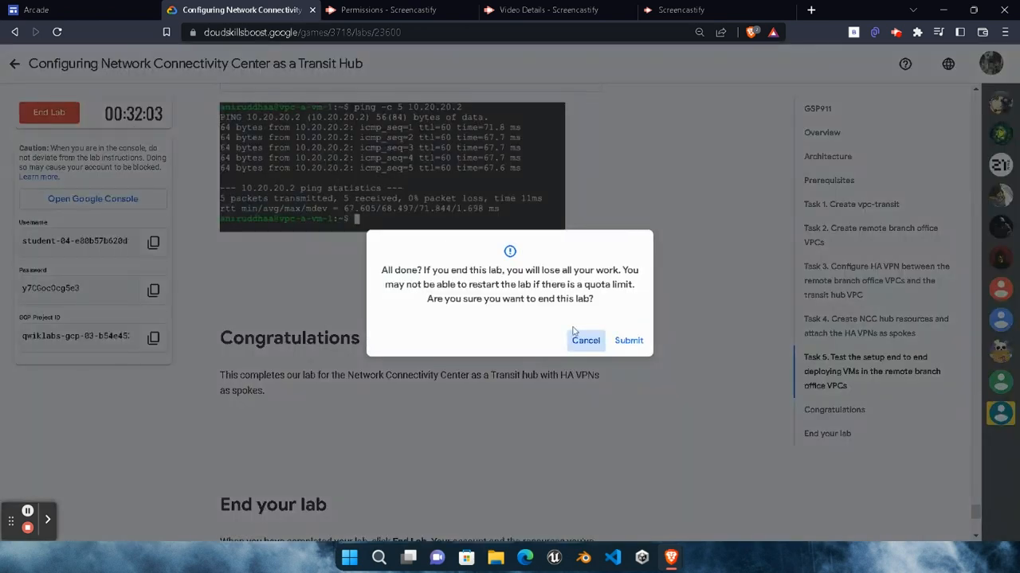
click(627, 341)
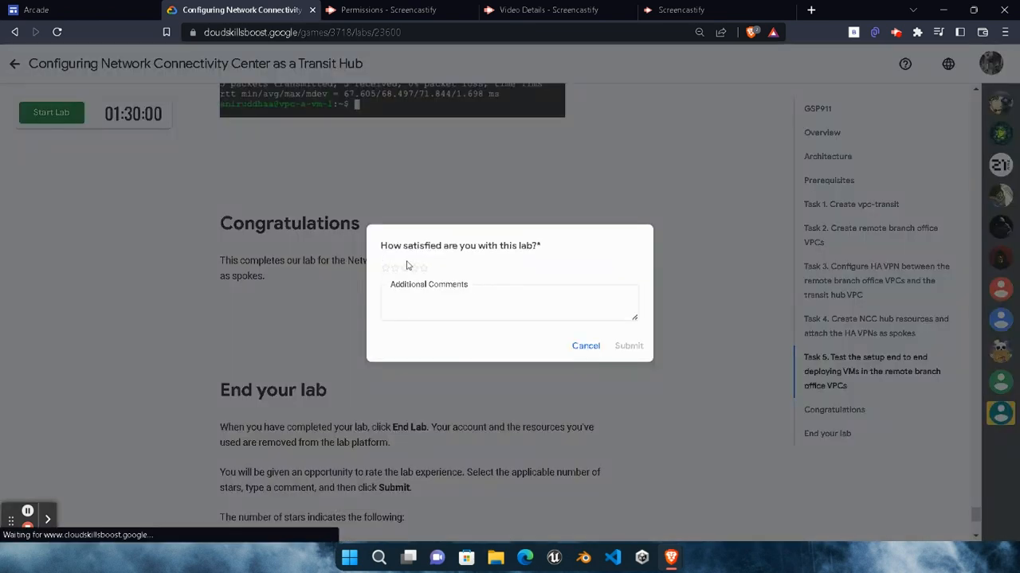
click(412, 270)
click(628, 346)
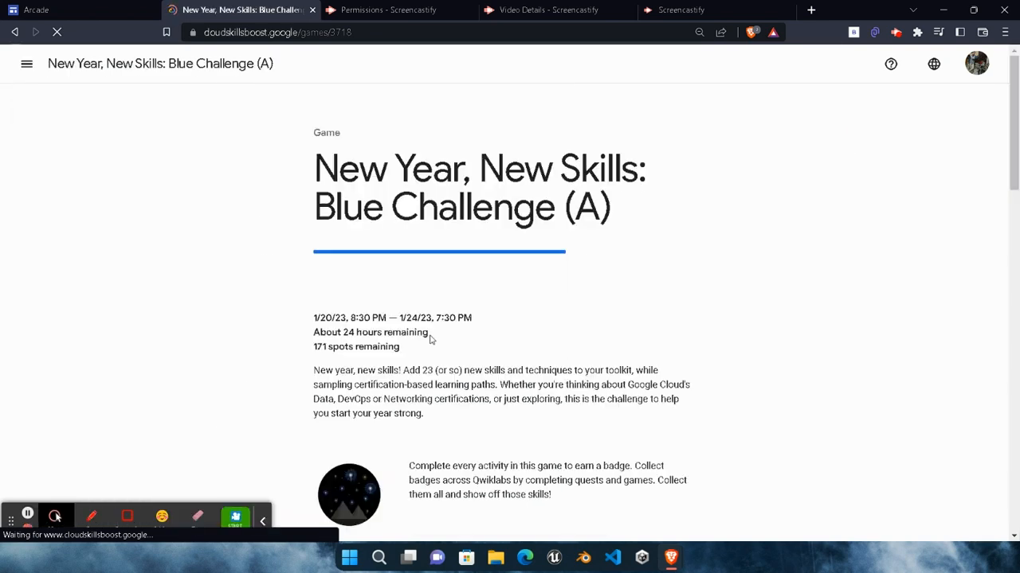
Expand "Network Engineer: Testing your optimization skills" on the Blue Challenge (A) page and check the completion of its labs
scroll(430, 340, down, 10)
scroll(430, 340, down, 2)
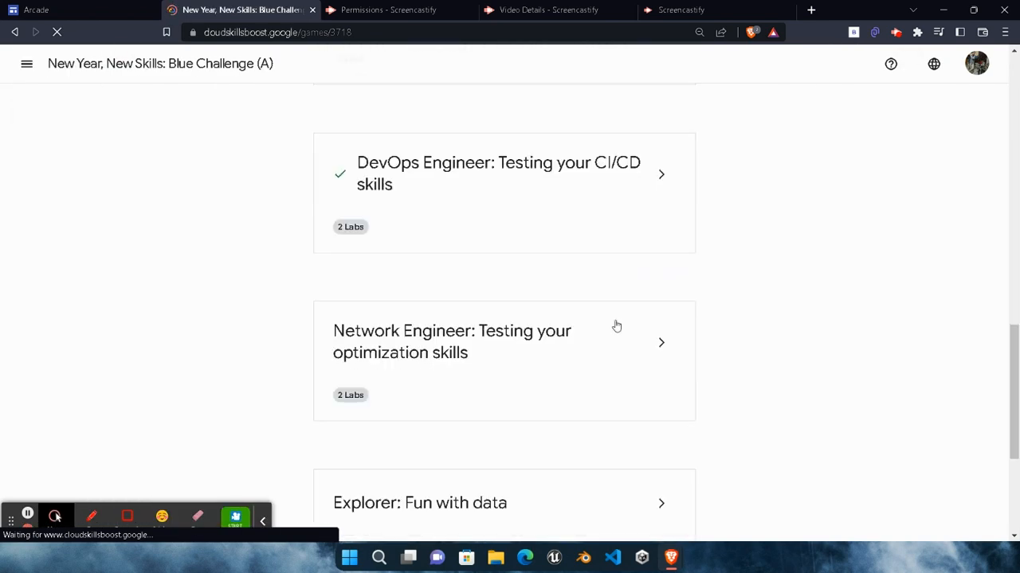
click(619, 359)
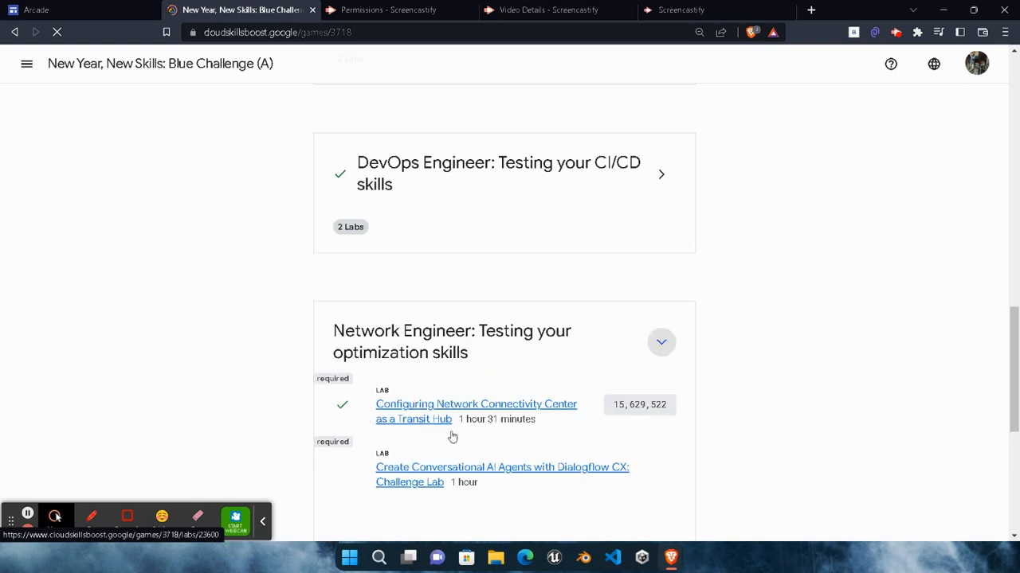
click(262, 522)
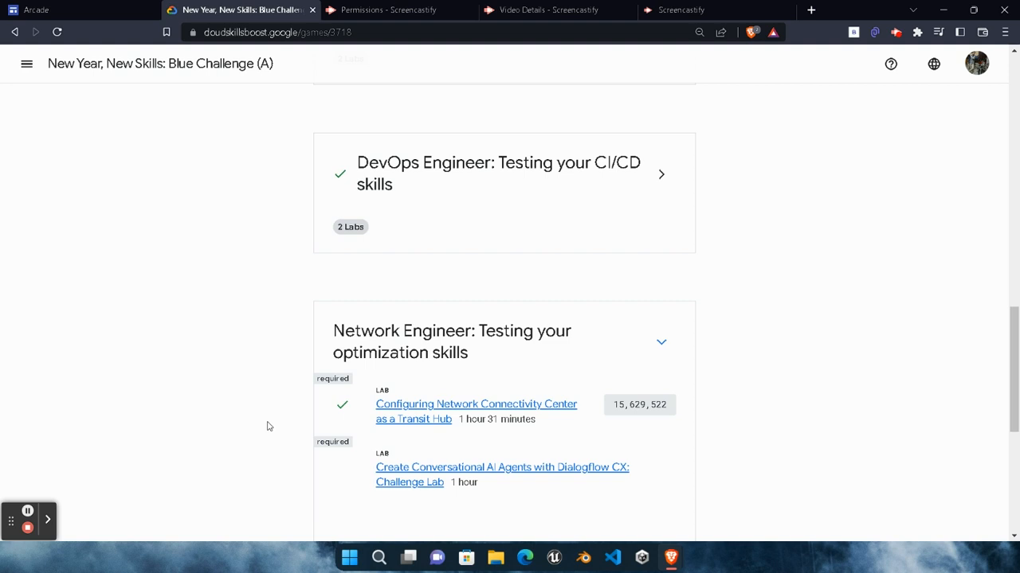
scroll(730, 282, down, 2)
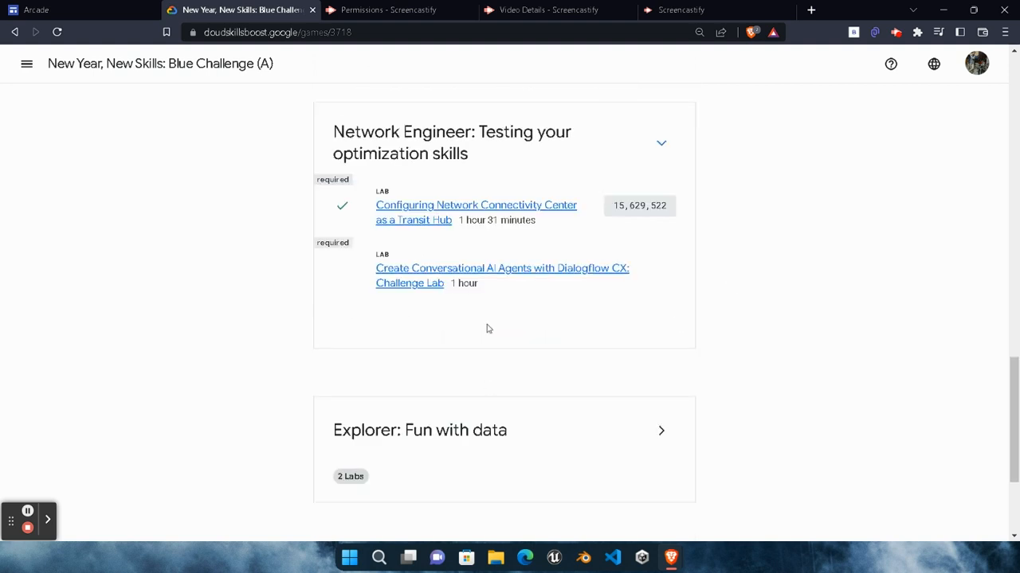